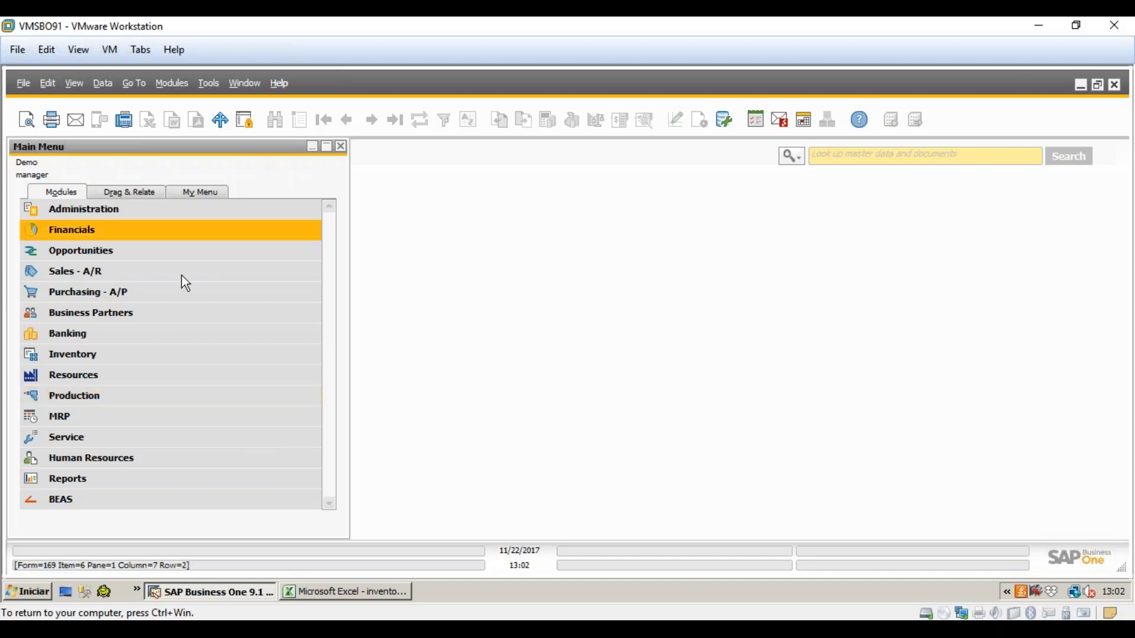
- Open Initial stock from the BEAS > Materials management > Inventory menu
click(66, 500)
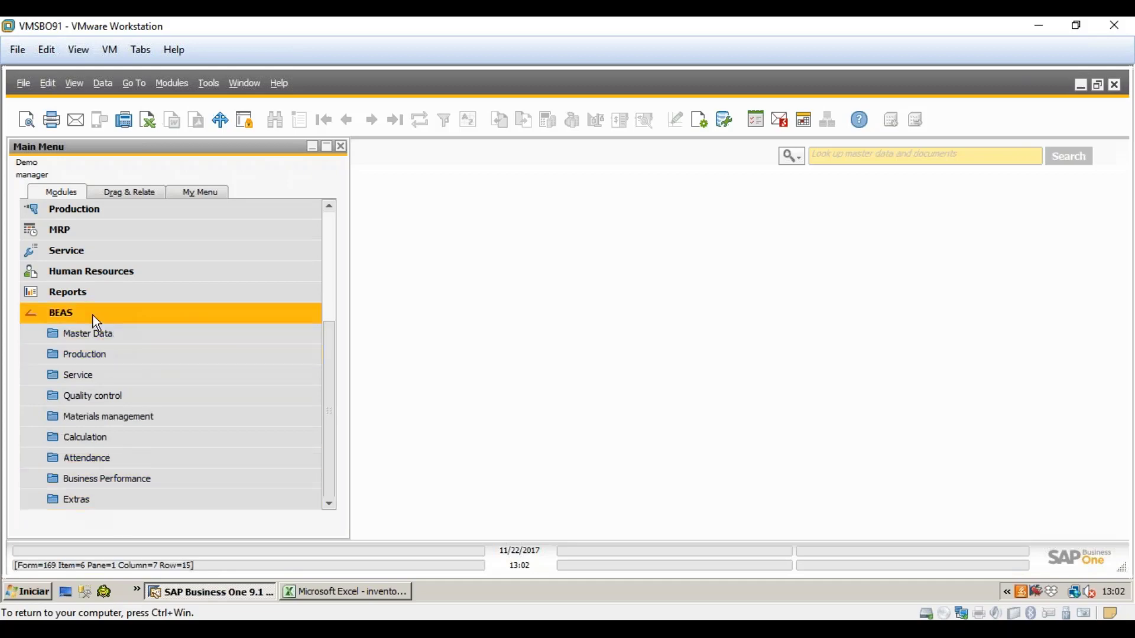
click(136, 417)
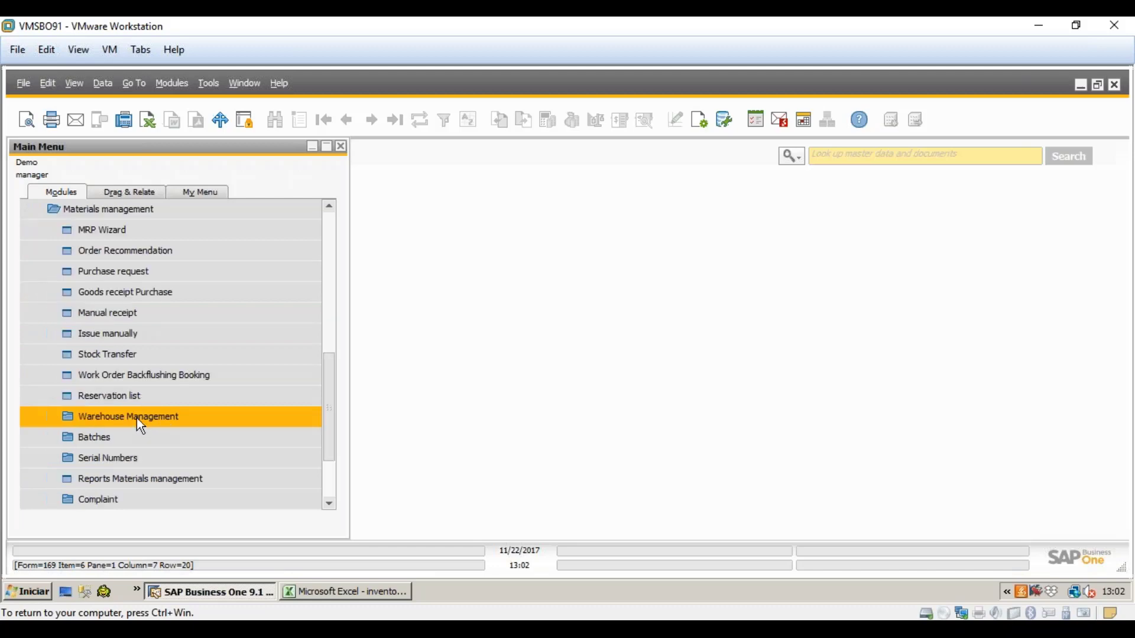
drag(329, 441, 331, 458)
scroll(311, 461, down, 1)
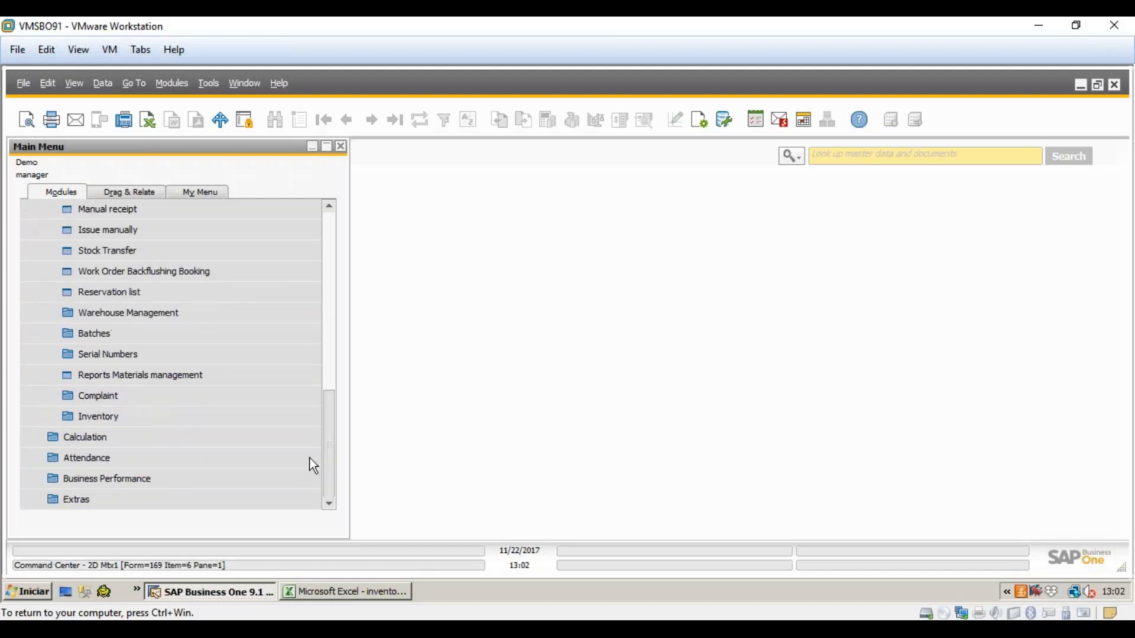
click(190, 417)
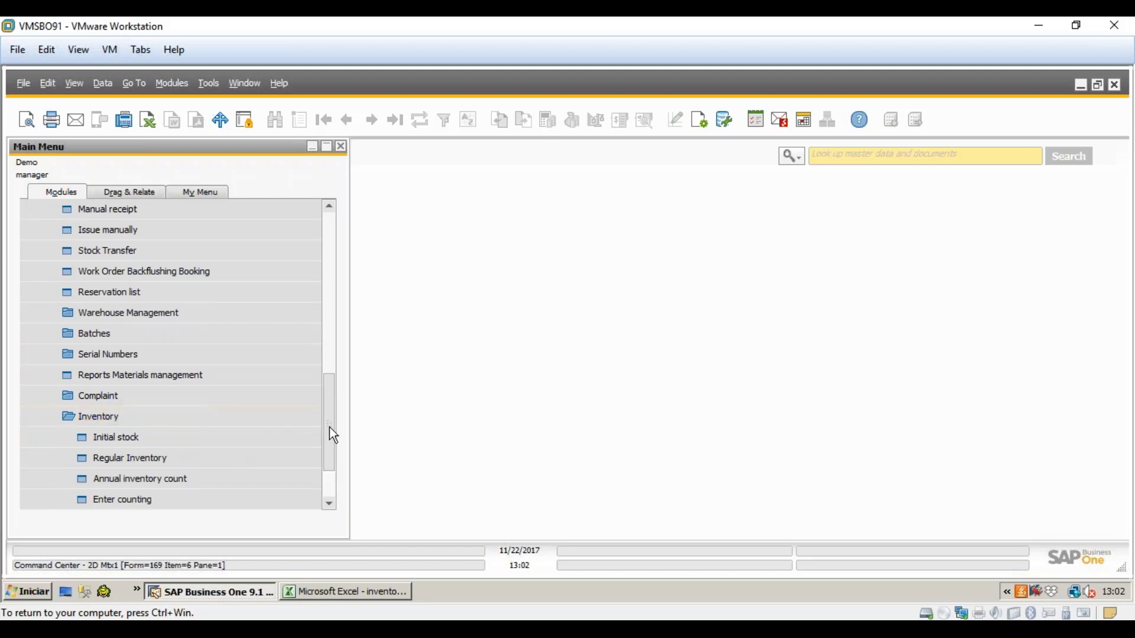
scroll(313, 438, down, 1)
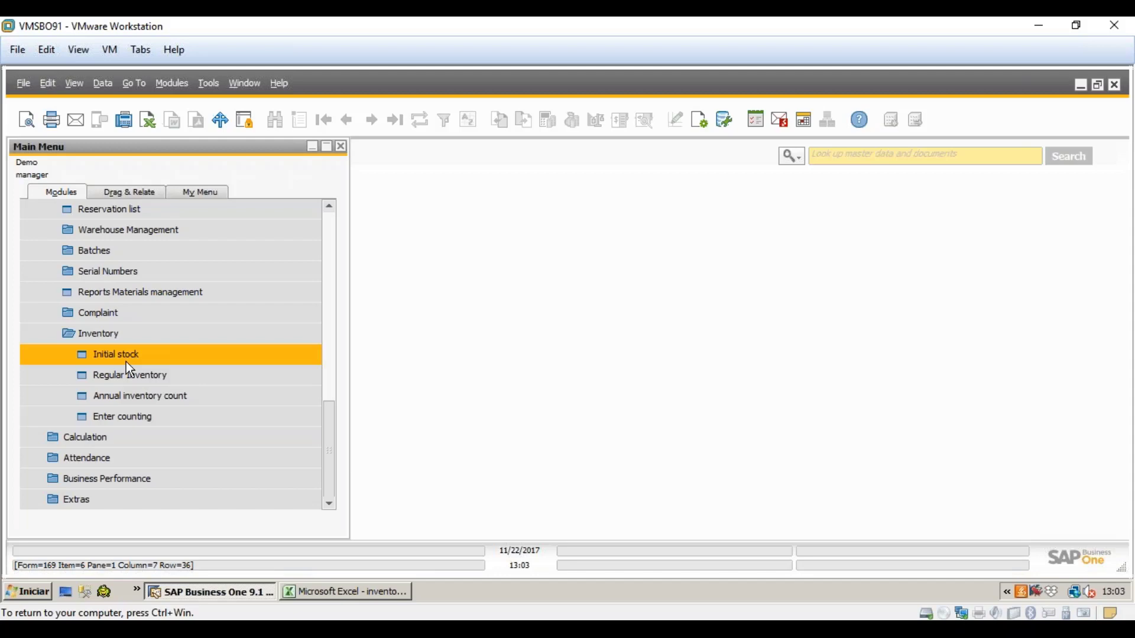
click(127, 362)
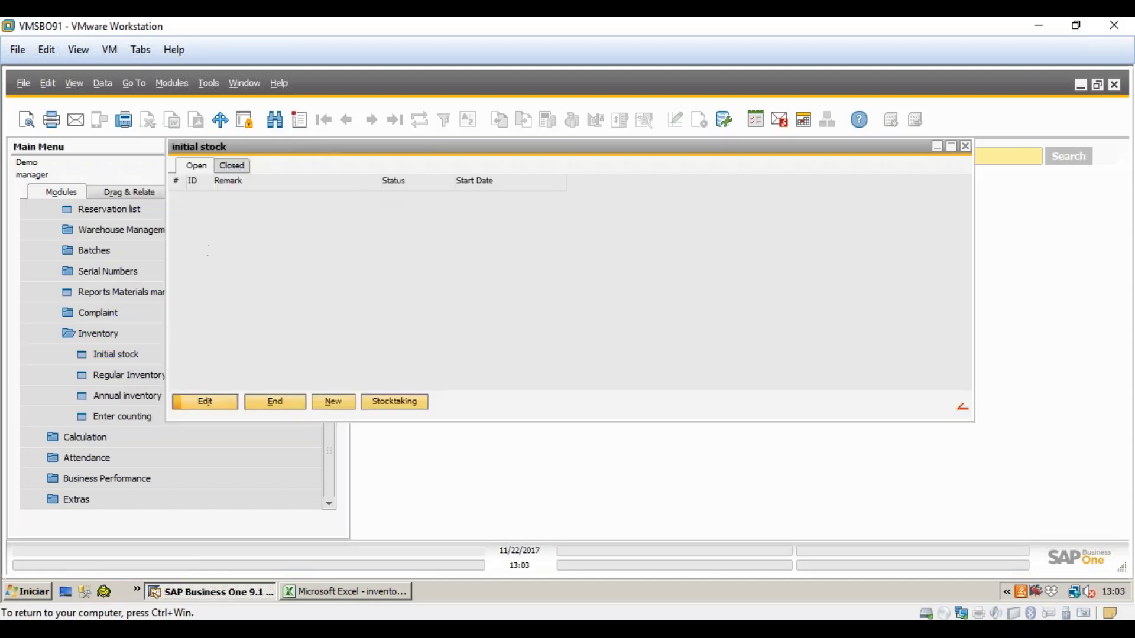
- Create a new initial stocktaking record, leaving the Pricing and Account dropdowns unselected
click(333, 403)
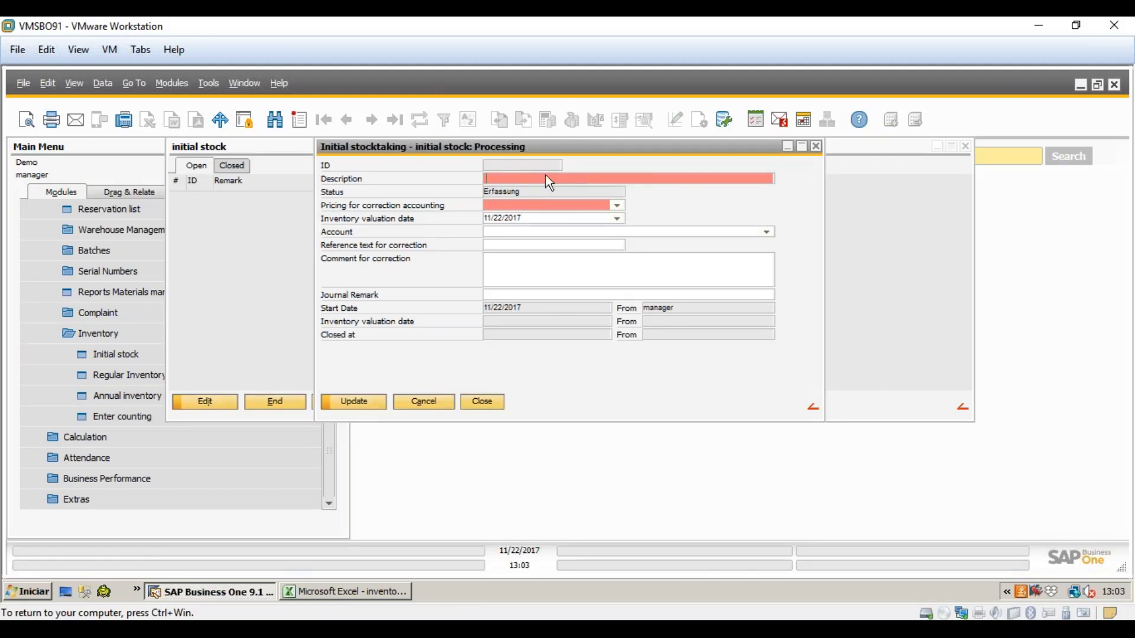
click(617, 205)
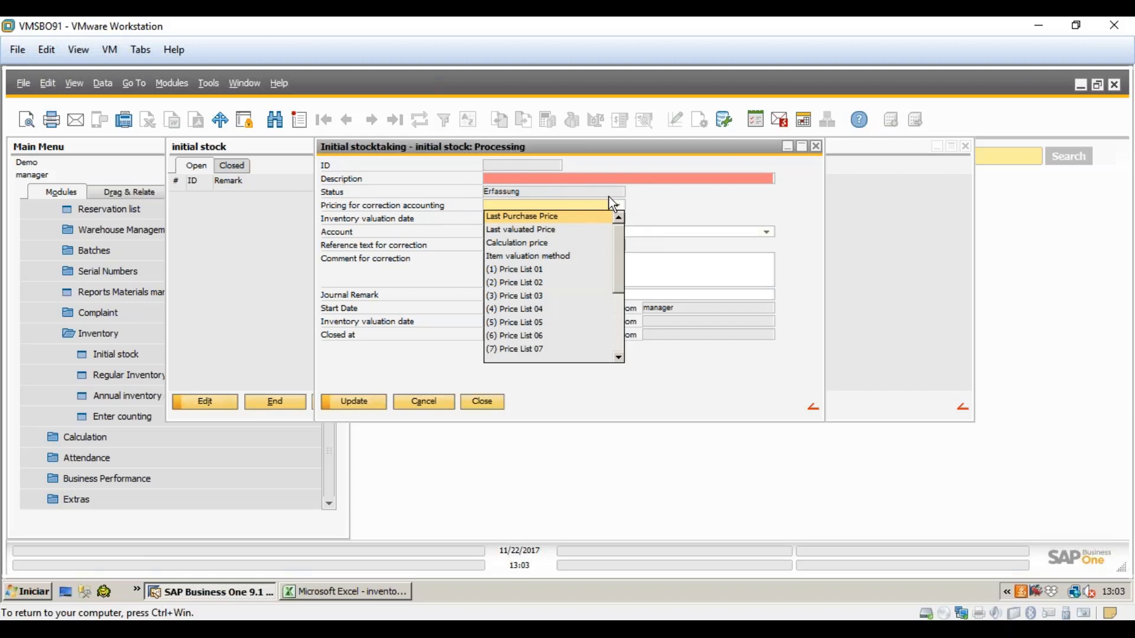
click(670, 207)
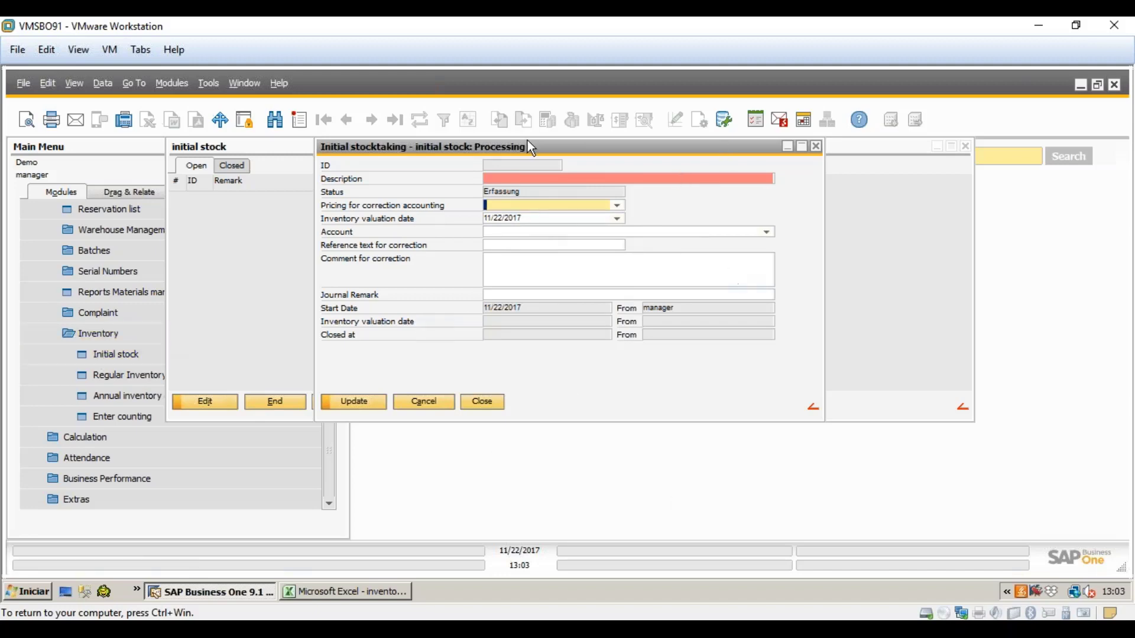
click(615, 233)
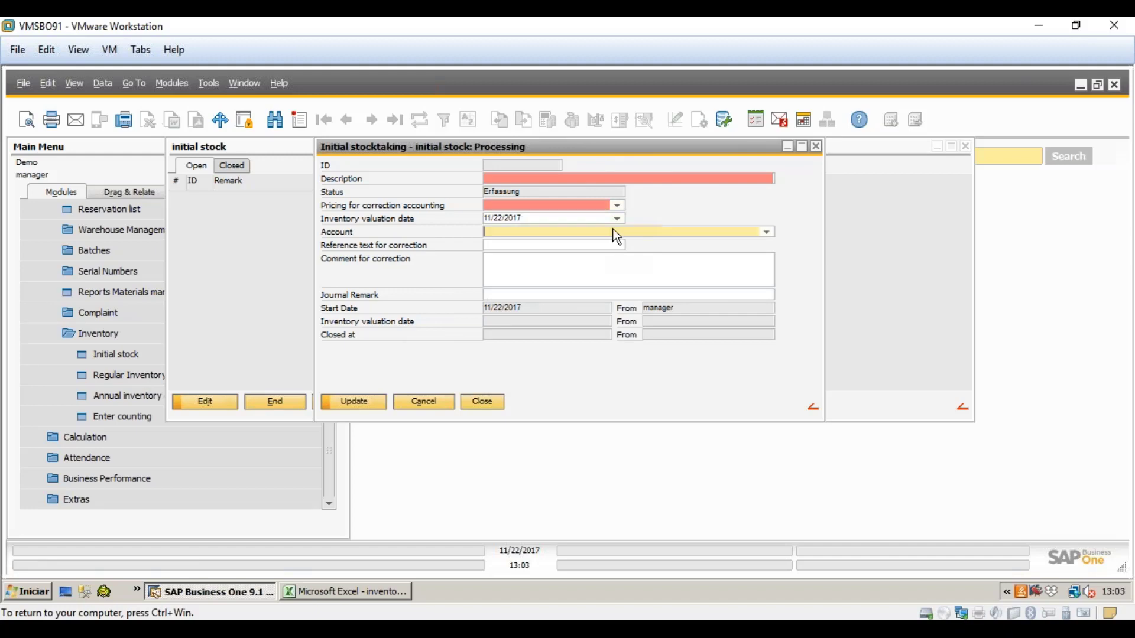
click(767, 231)
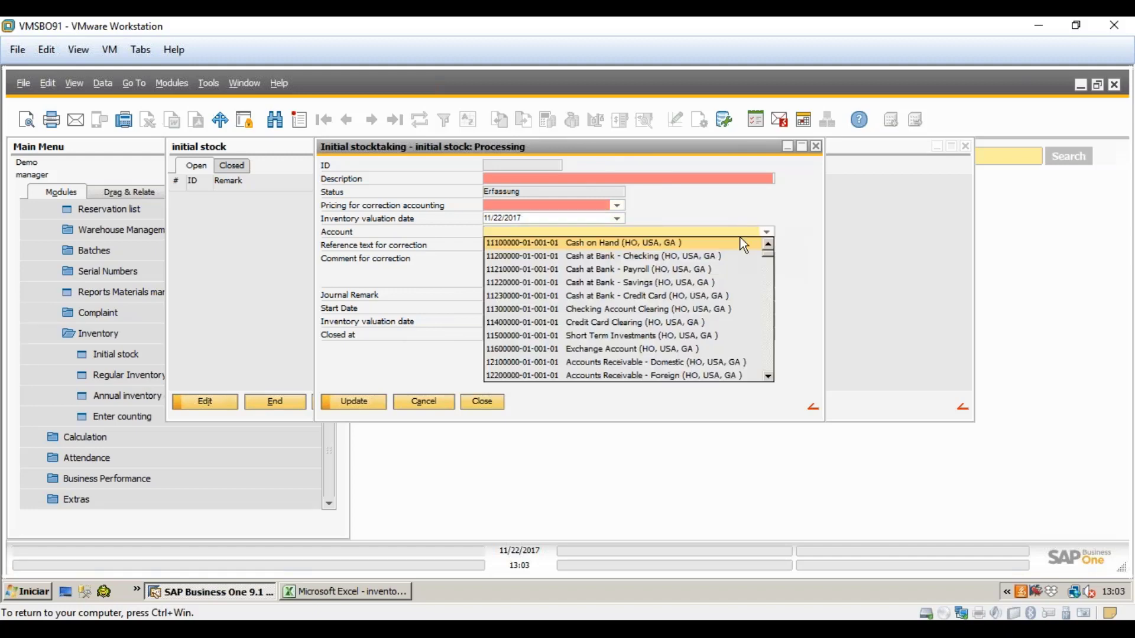
click(477, 261)
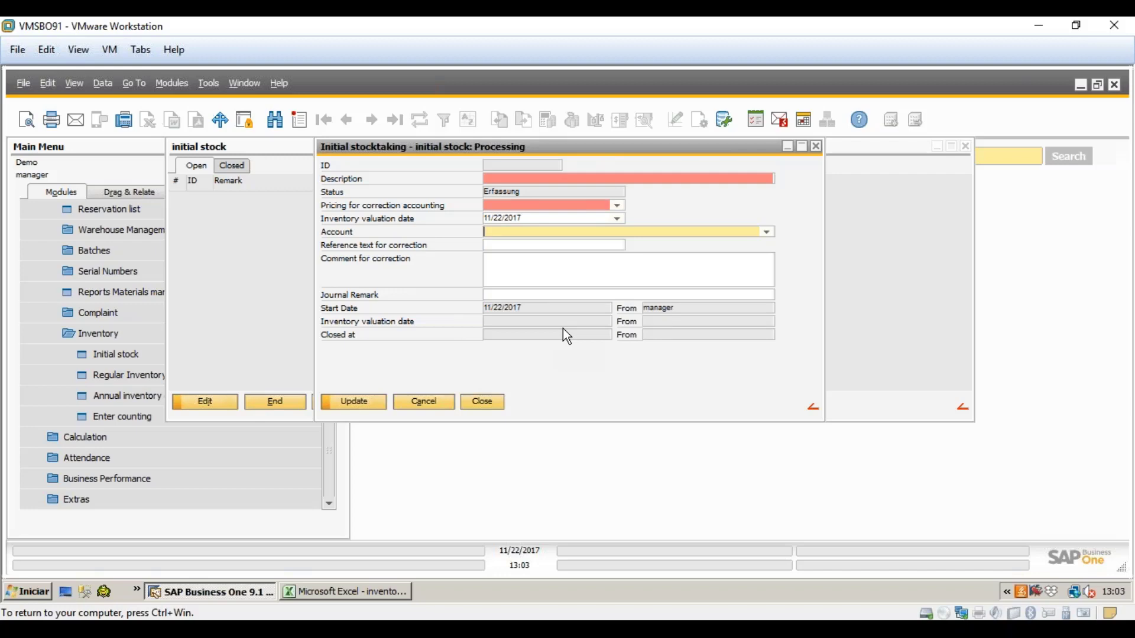
- Describe the record as 'Test', priced by item valuation method, valuation date 10/31/2017
click(522, 180)
text(T)
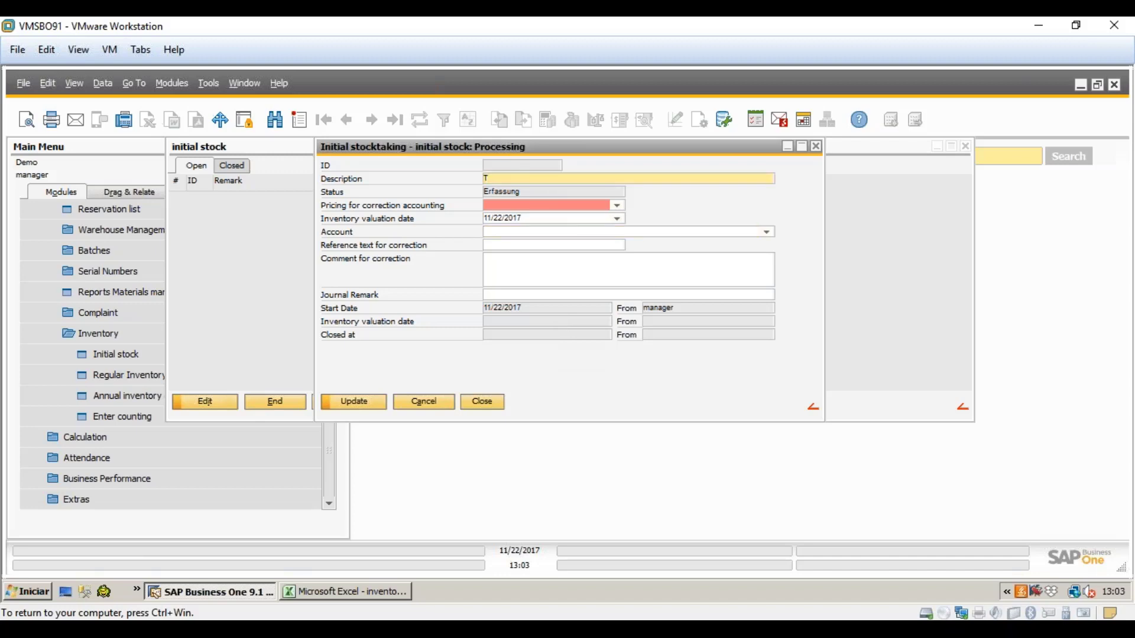
text(est)
key(Tab)
click(620, 207)
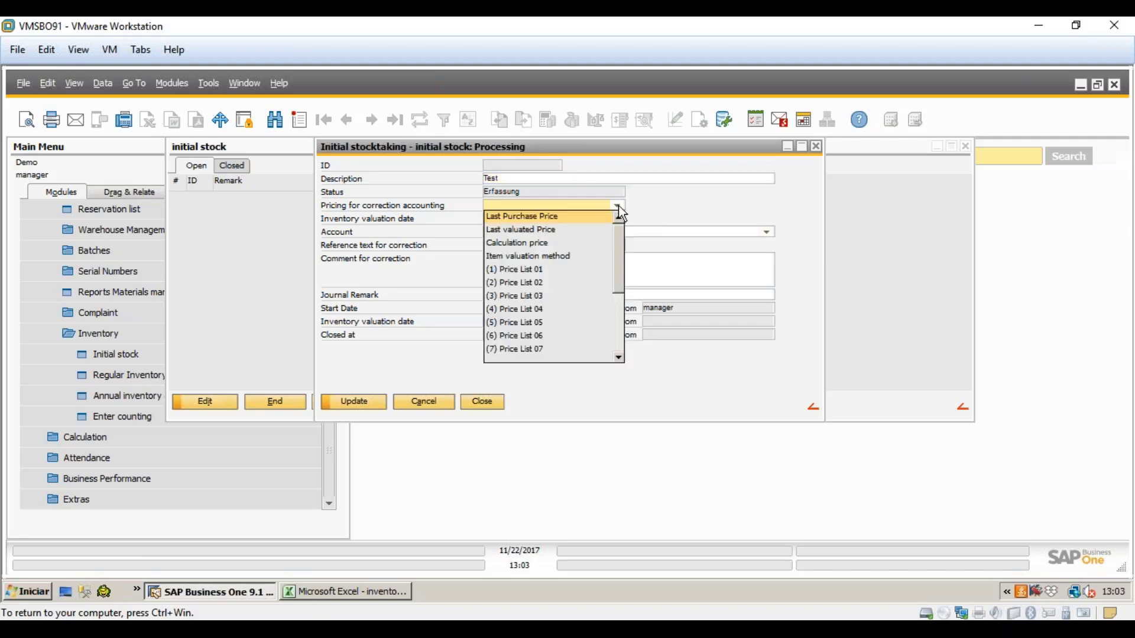
click(577, 258)
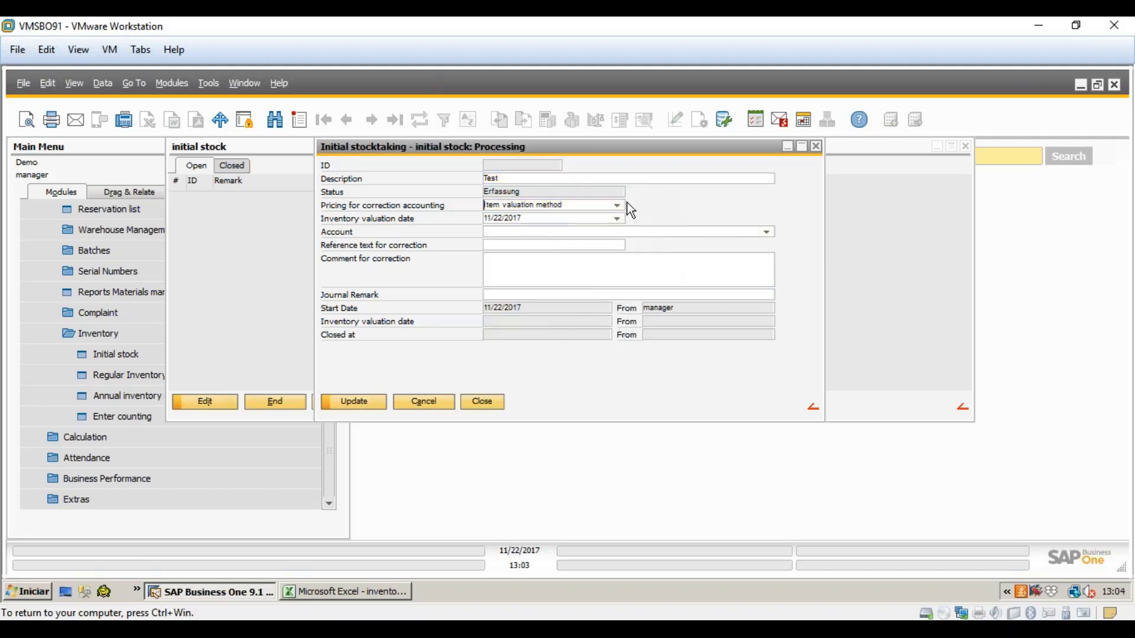
click(618, 219)
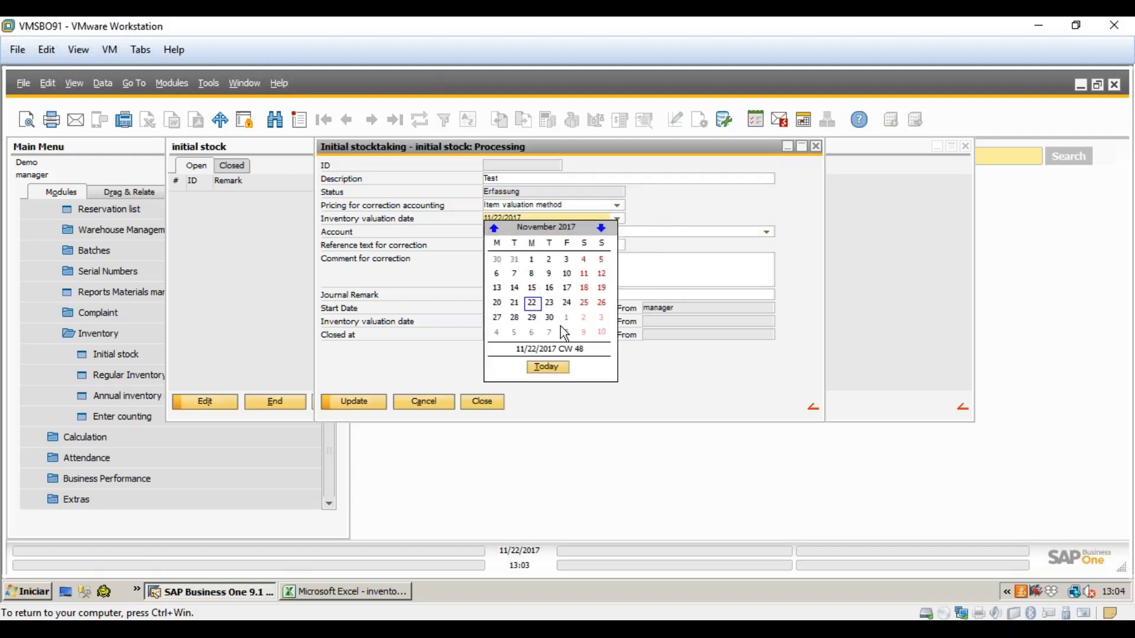
click(514, 260)
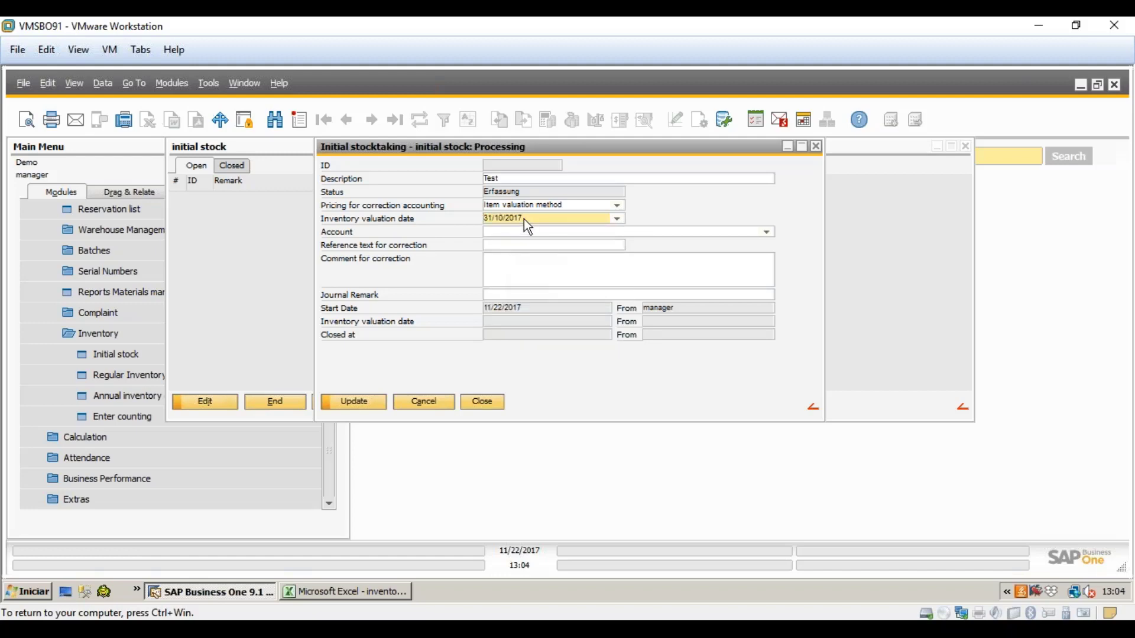
- Post to Other Office Expenses, add the comment 'Initial Inventory', and save the record
click(488, 230)
click(767, 232)
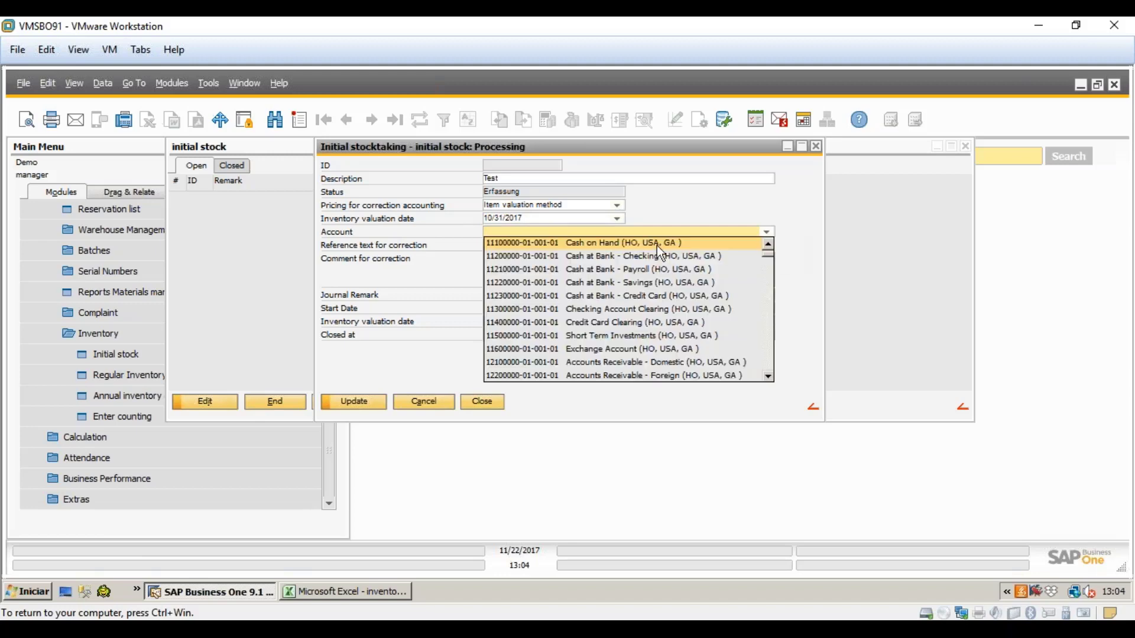
scroll(774, 349, down, 20)
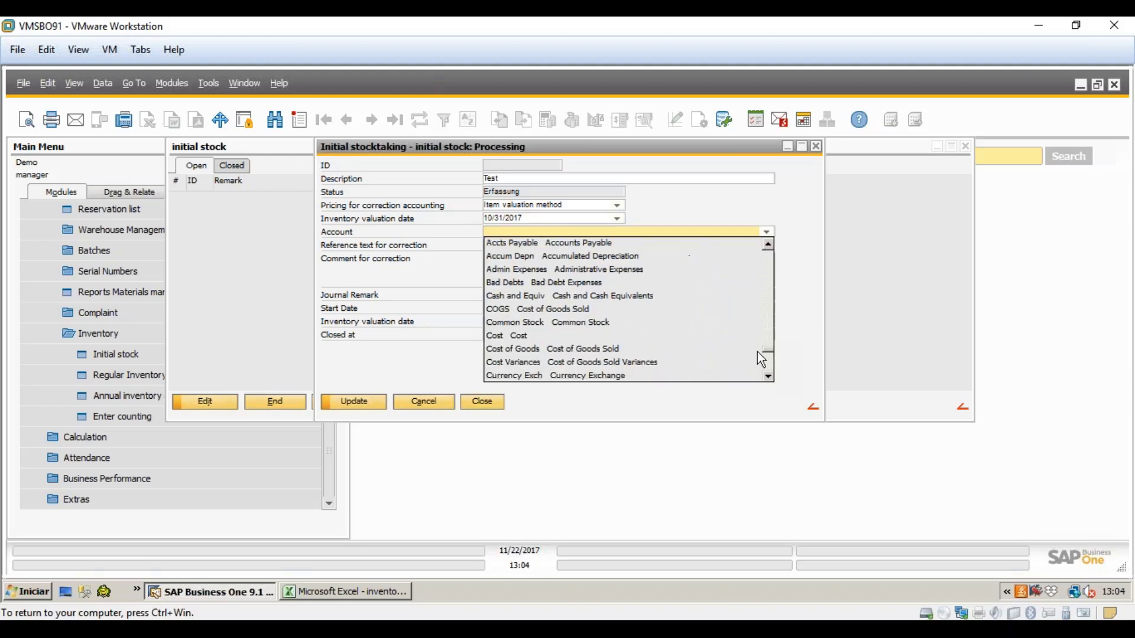
scroll(616, 356, down, 2)
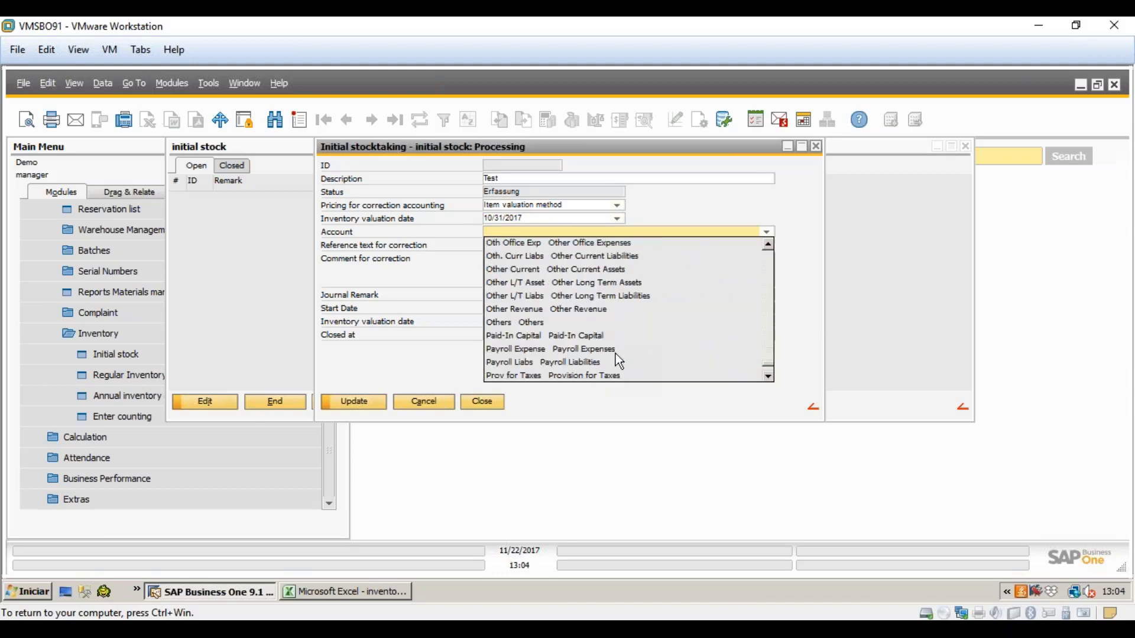
scroll(530, 351, down, 2)
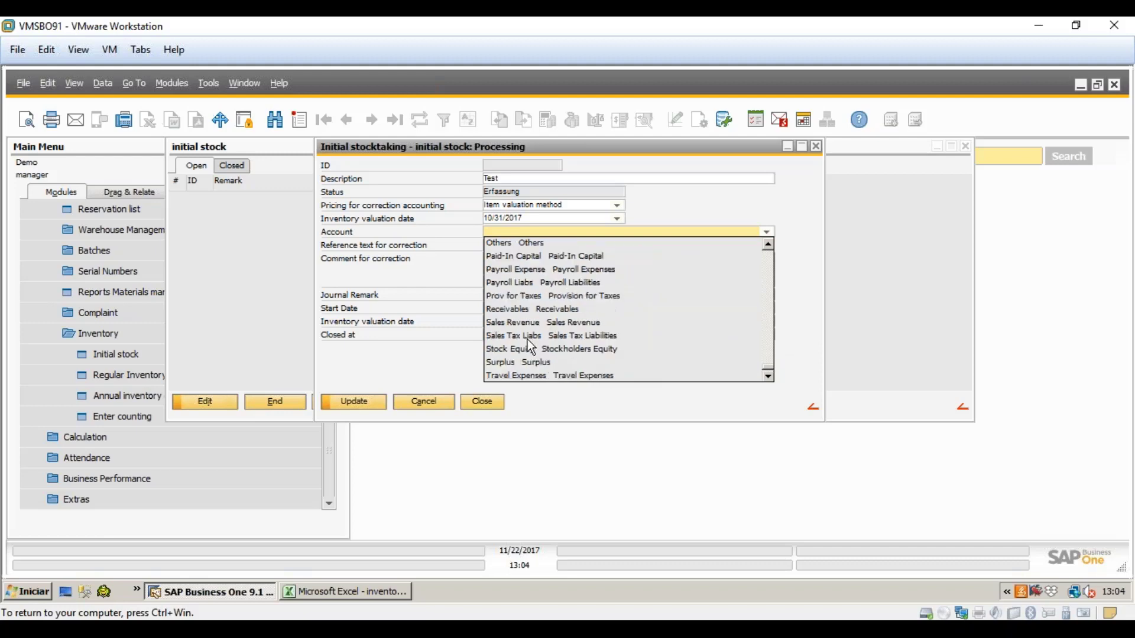
scroll(536, 362, up, 4)
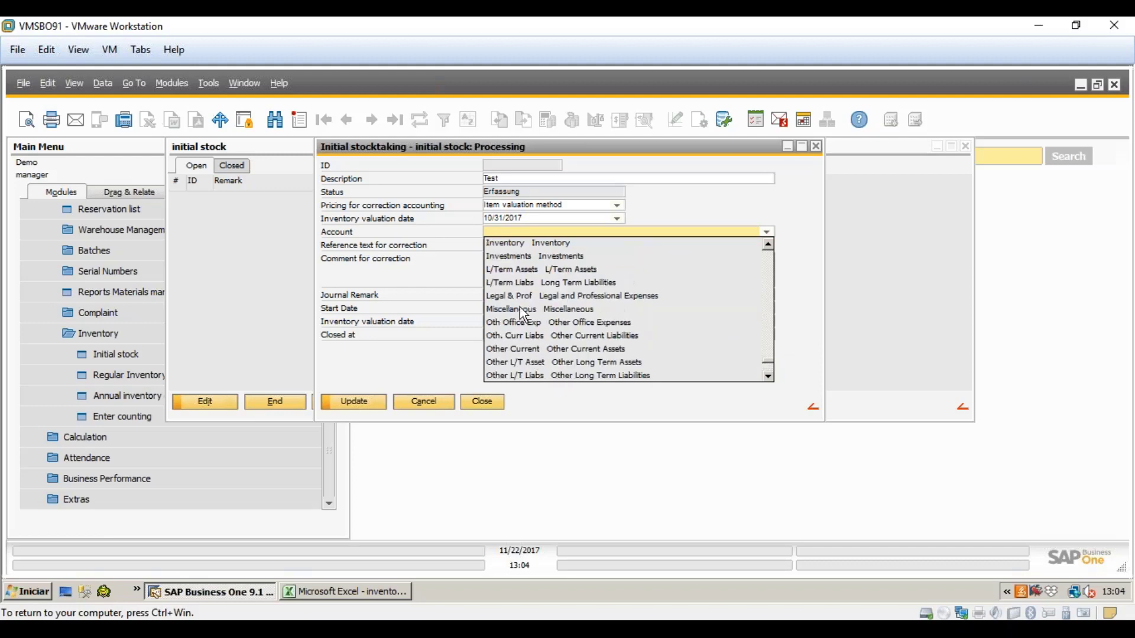
click(514, 322)
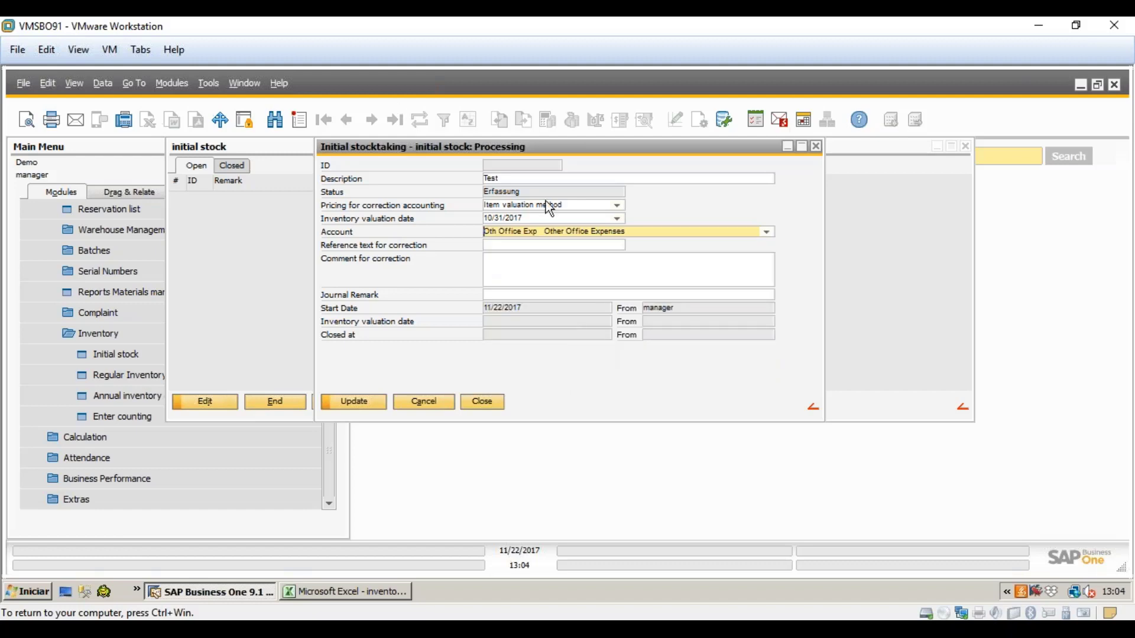
click(569, 245)
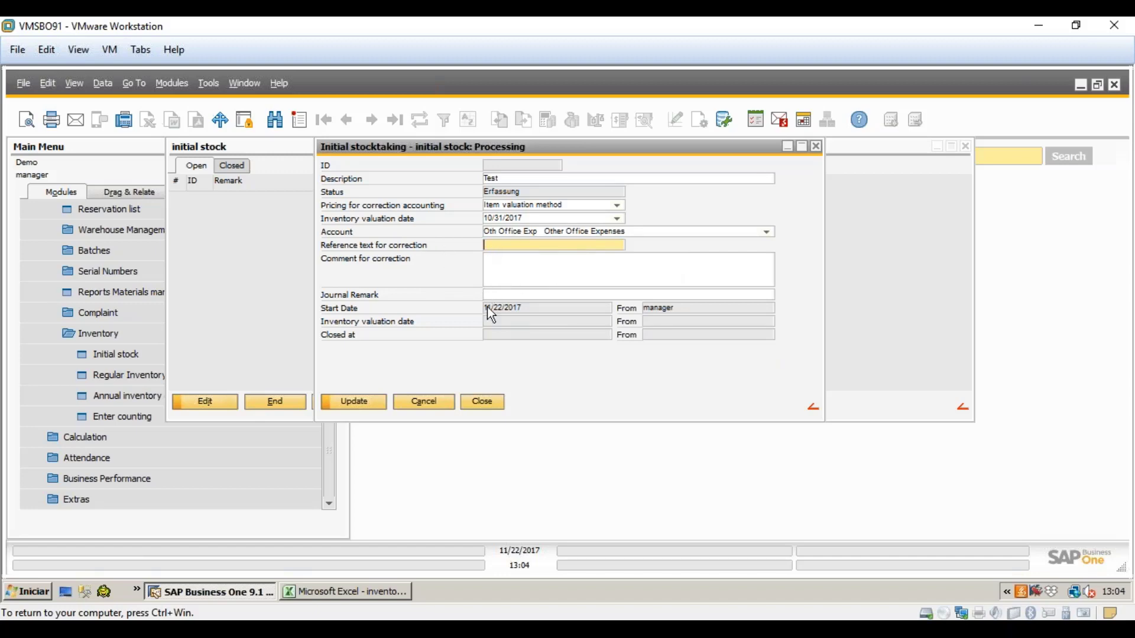
click(507, 270)
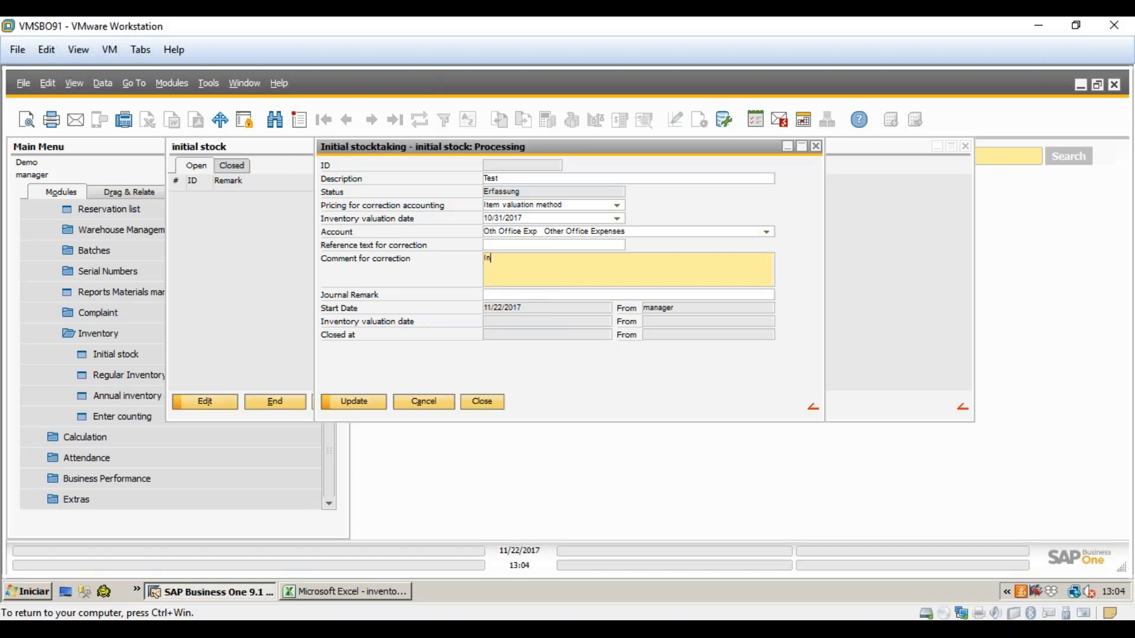
text(Initial Inventory)
click(378, 397)
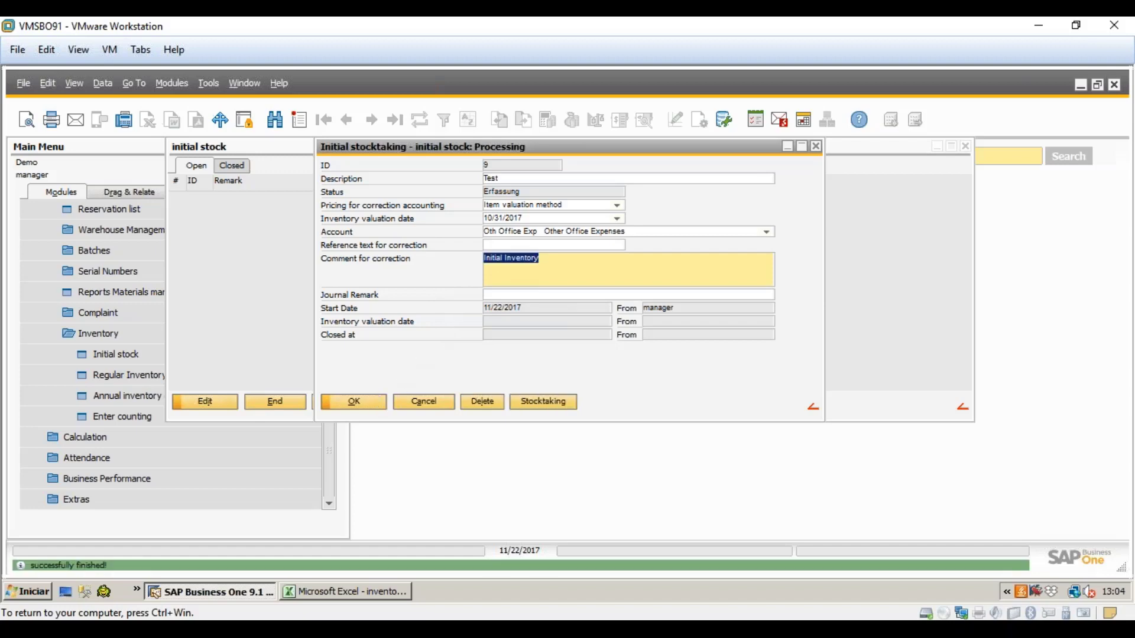
click(362, 404)
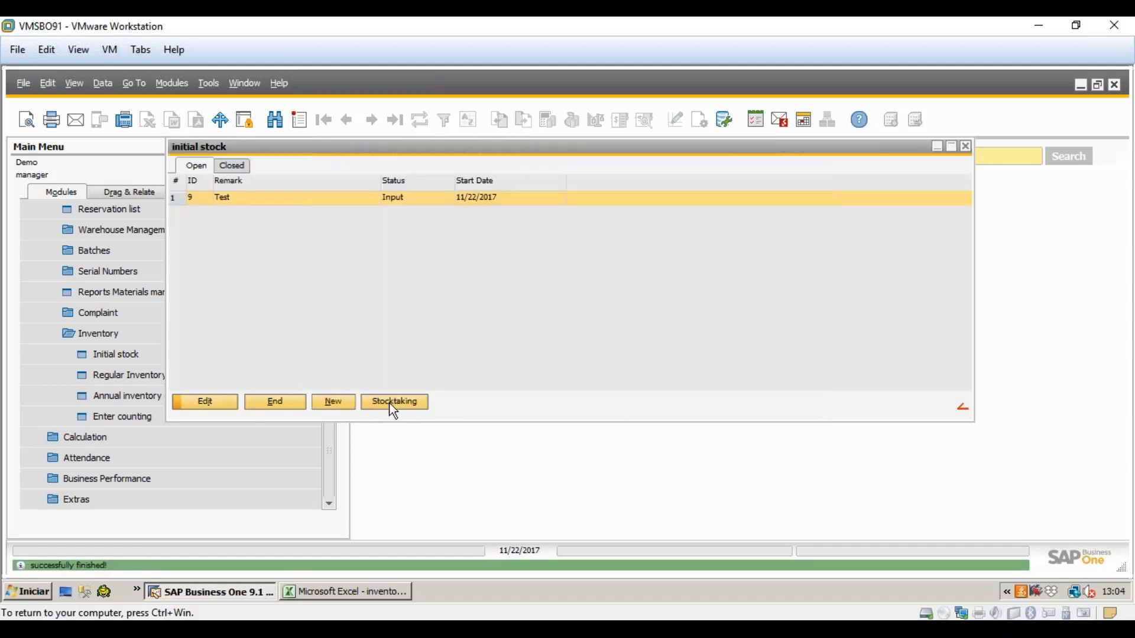
- Open the maximized Stocktaking sheet for the Test record
click(390, 404)
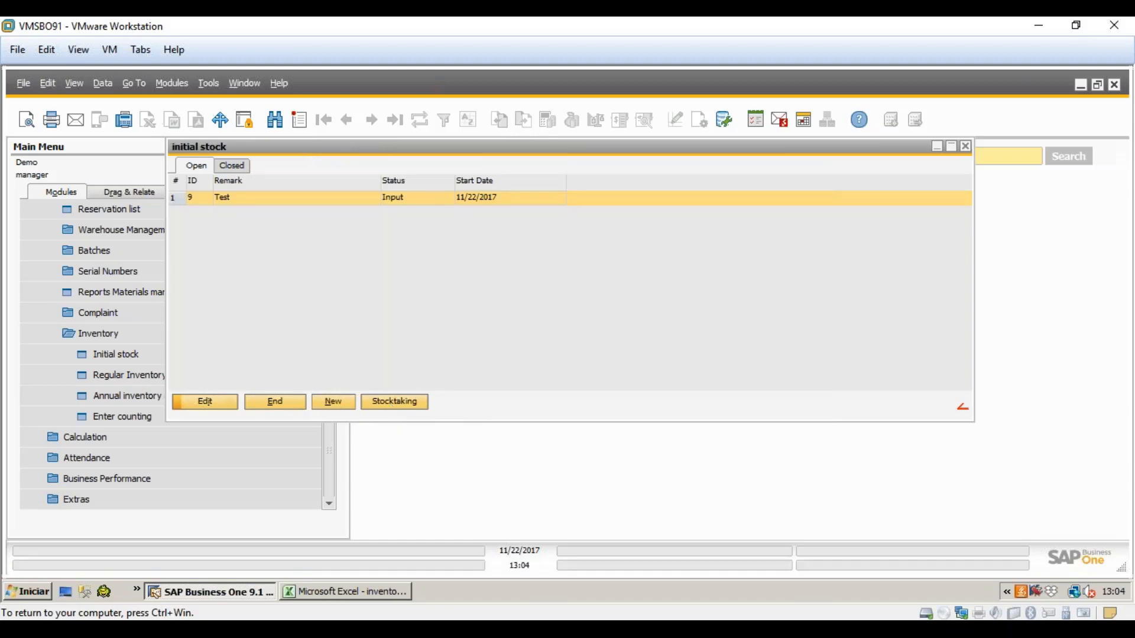
click(957, 147)
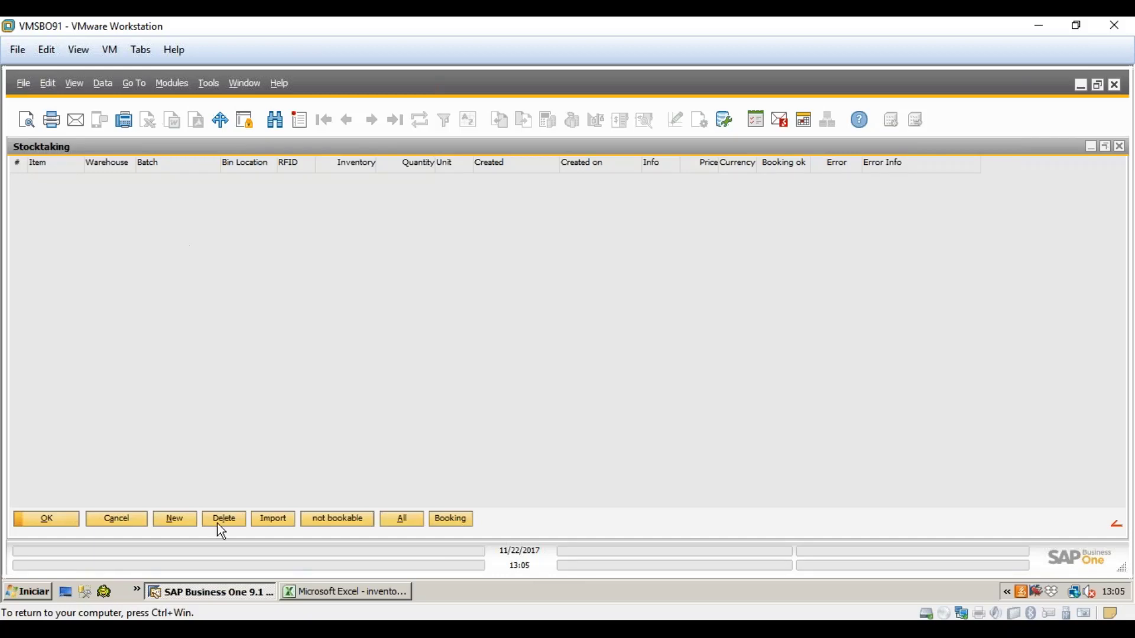
- Start a new count for item 0442026/ESP in warehouse BW, bin 001002
click(190, 518)
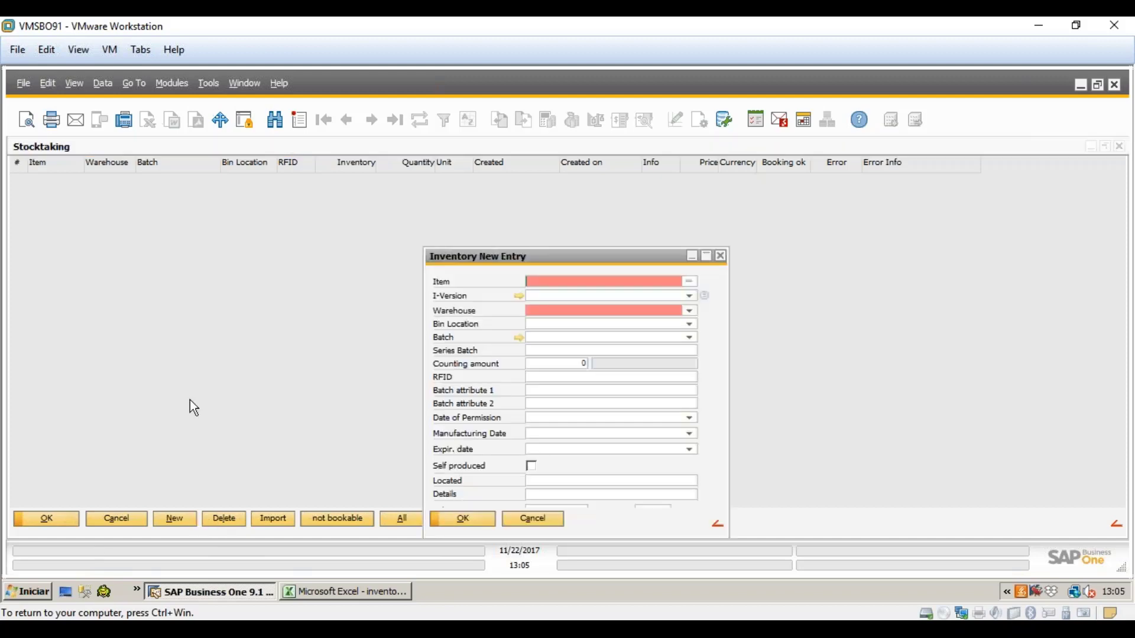
click(684, 309)
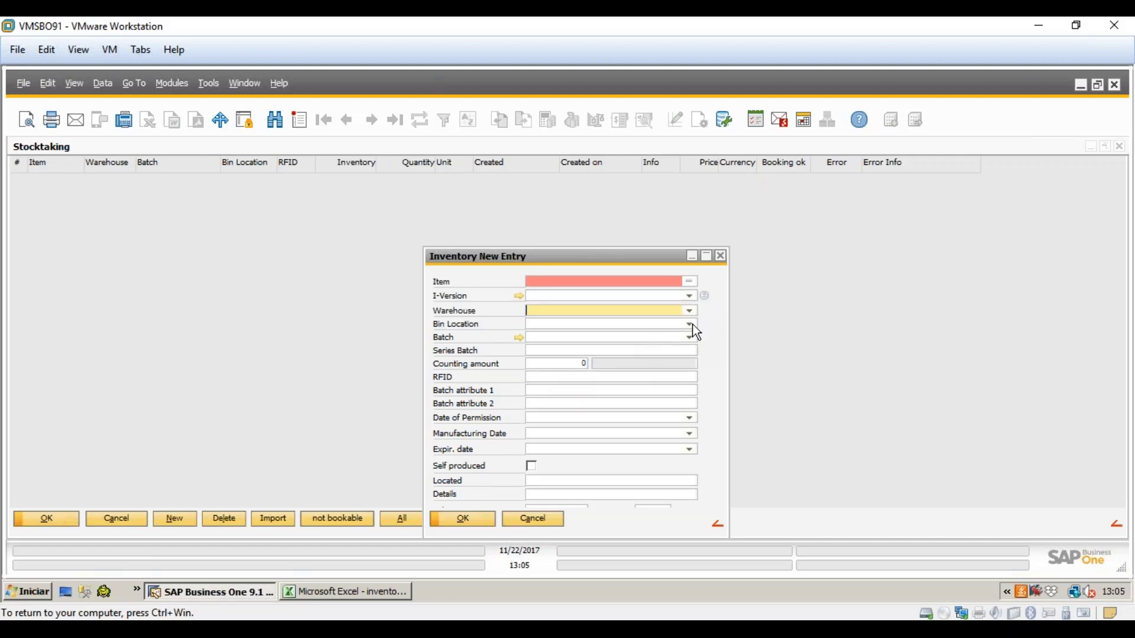
click(687, 282)
double_click(81, 279)
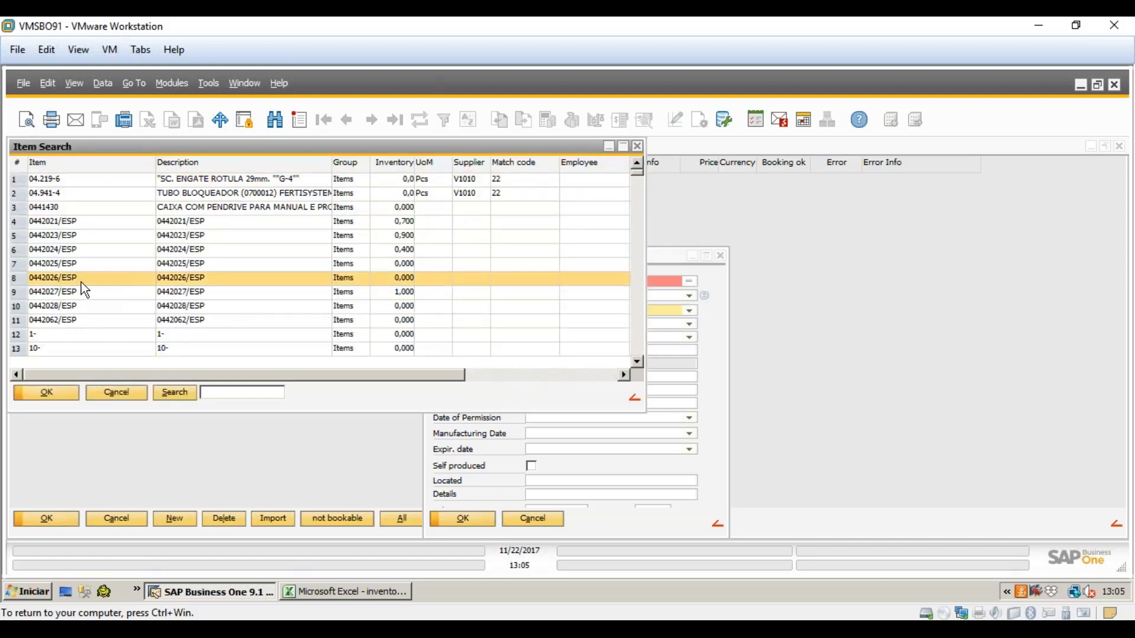
click(690, 310)
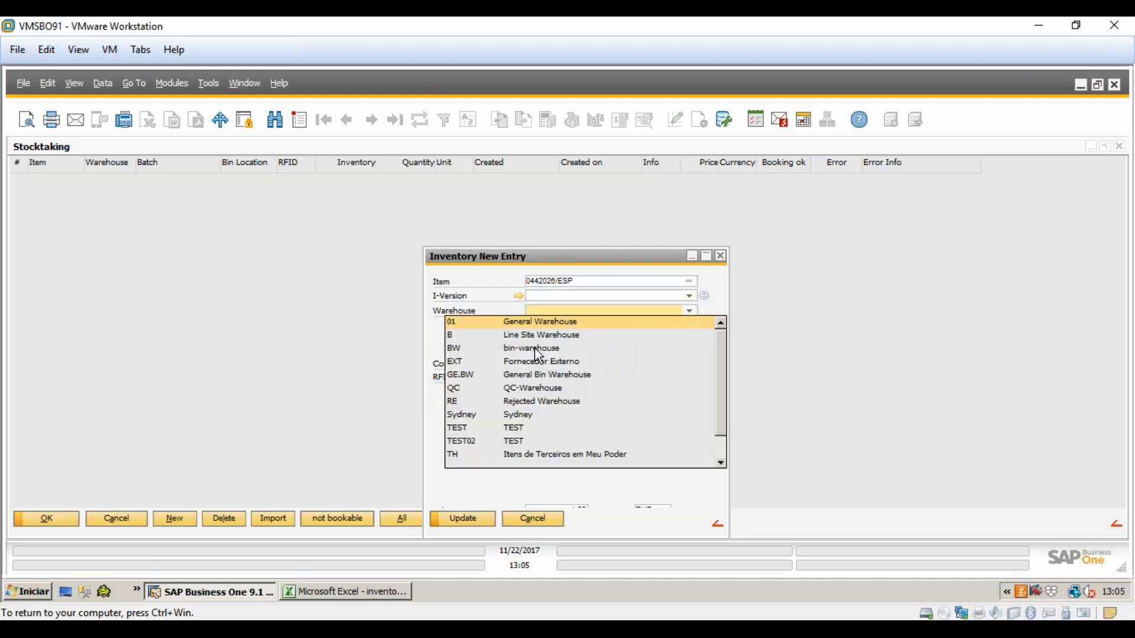
click(537, 324)
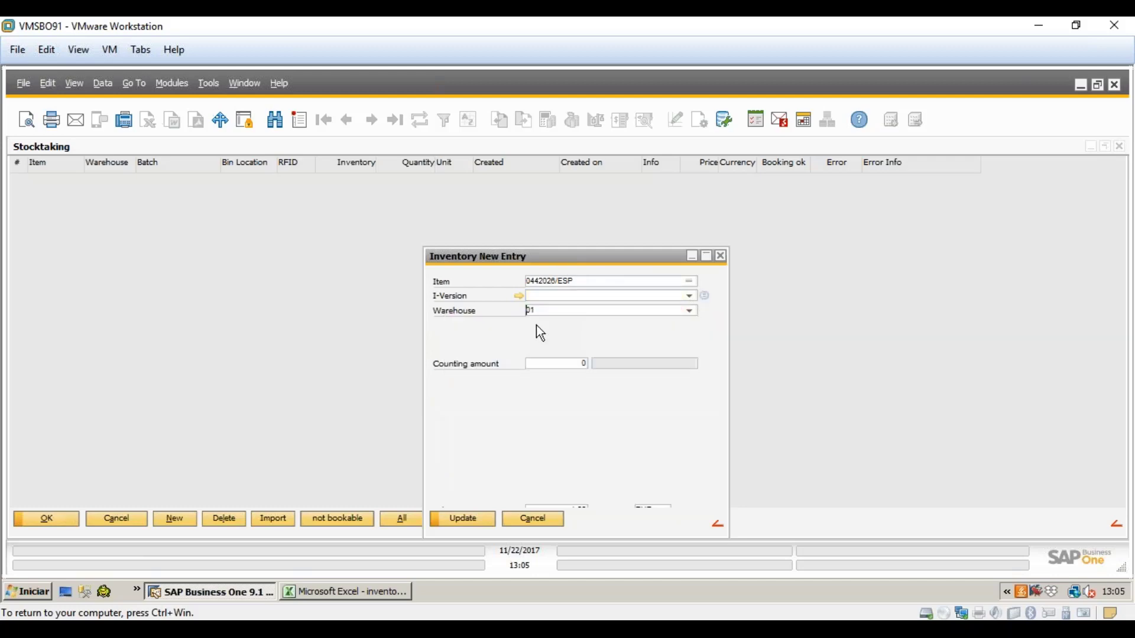
click(689, 311)
click(519, 349)
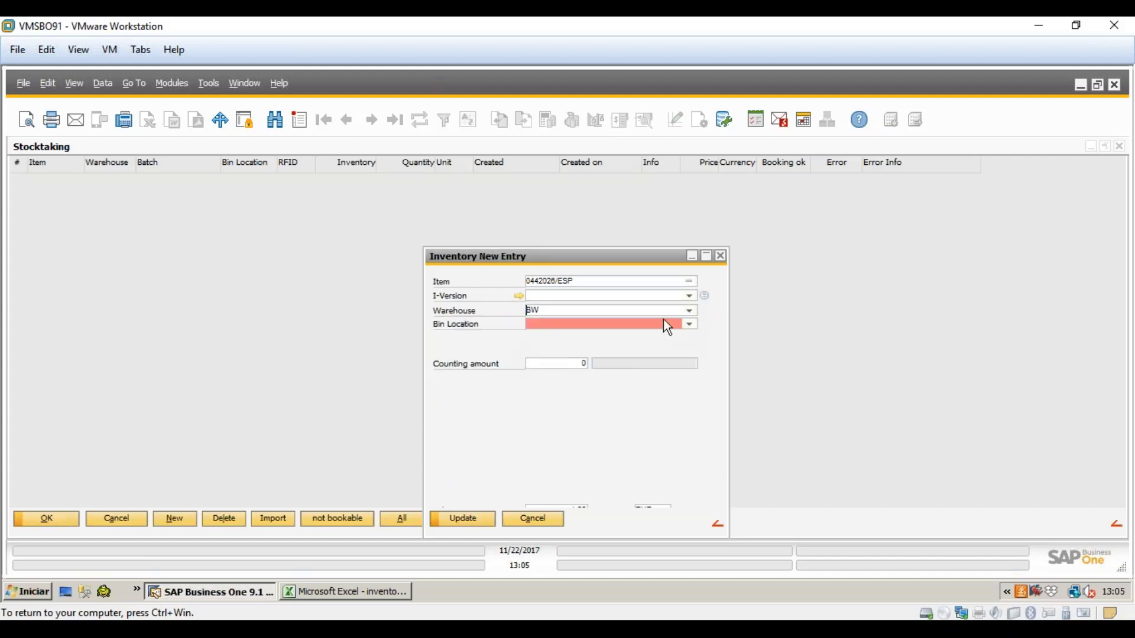
click(687, 325)
click(604, 357)
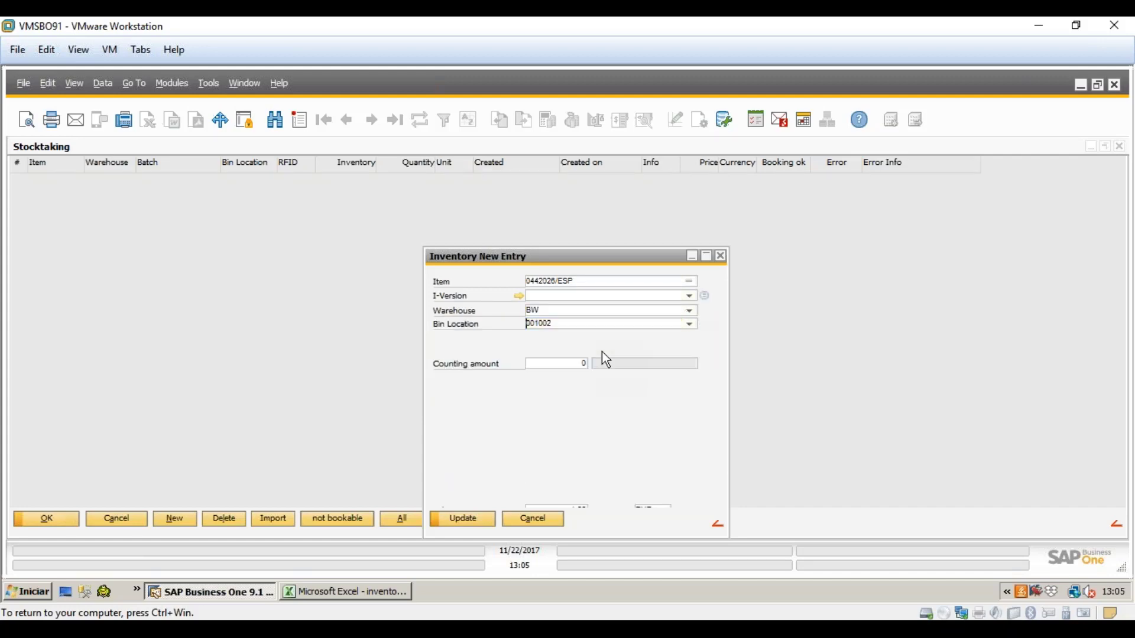
- Enter a counting amount of 1500 at the 1,25 EUR valuation price and save the entry
click(570, 364)
drag(540, 264, 548, 204)
drag(673, 482, 676, 528)
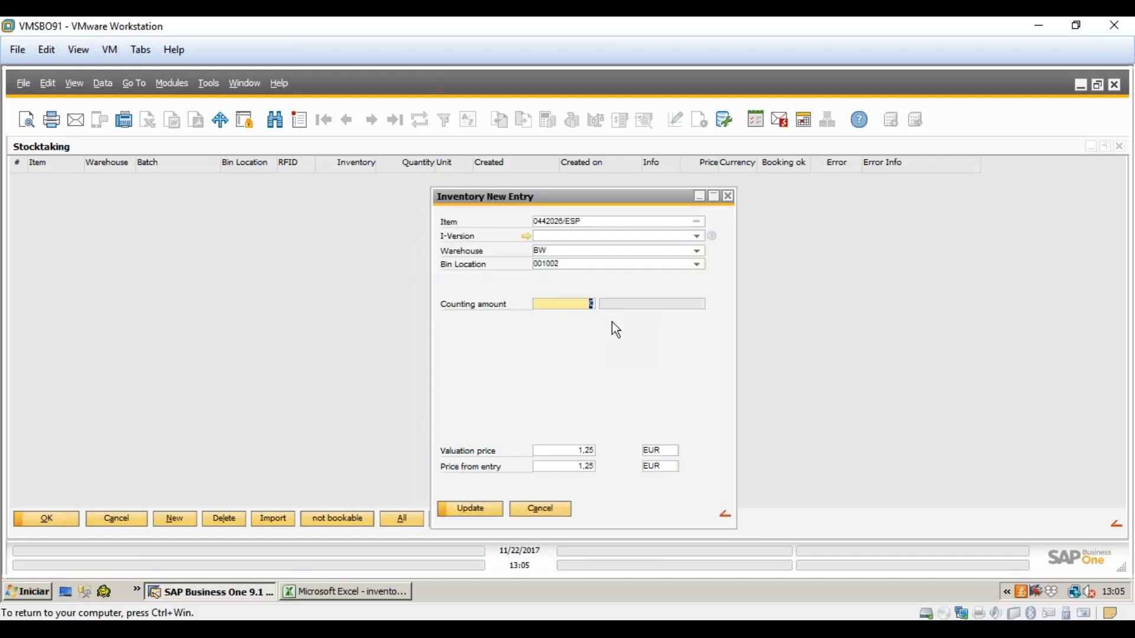
text(1500)
click(595, 452)
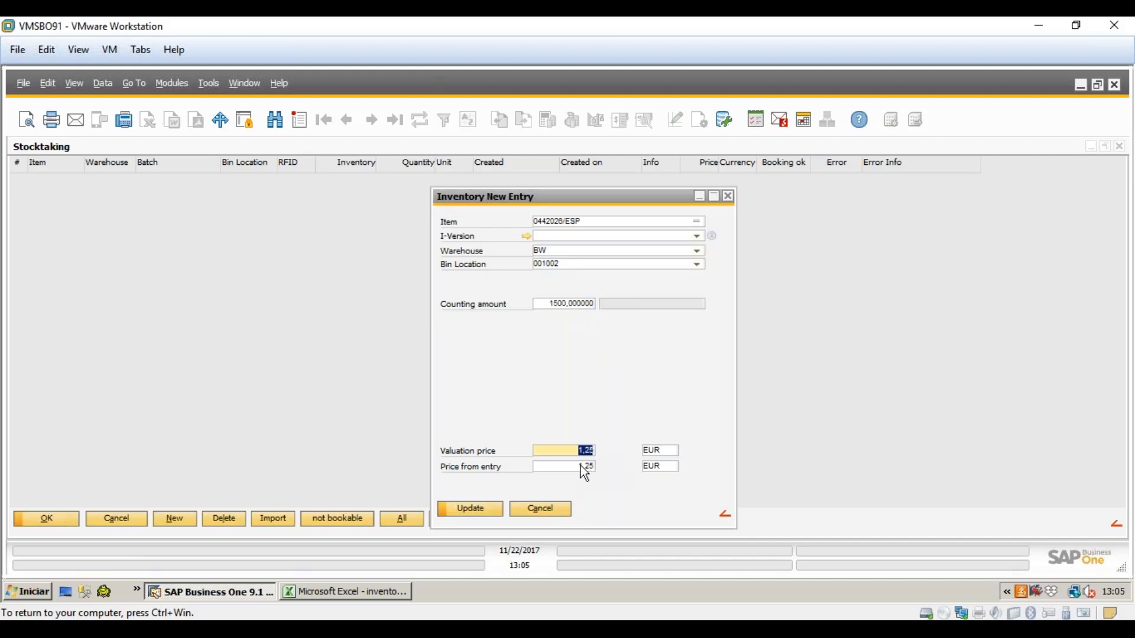
click(581, 466)
click(574, 453)
click(574, 448)
click(587, 471)
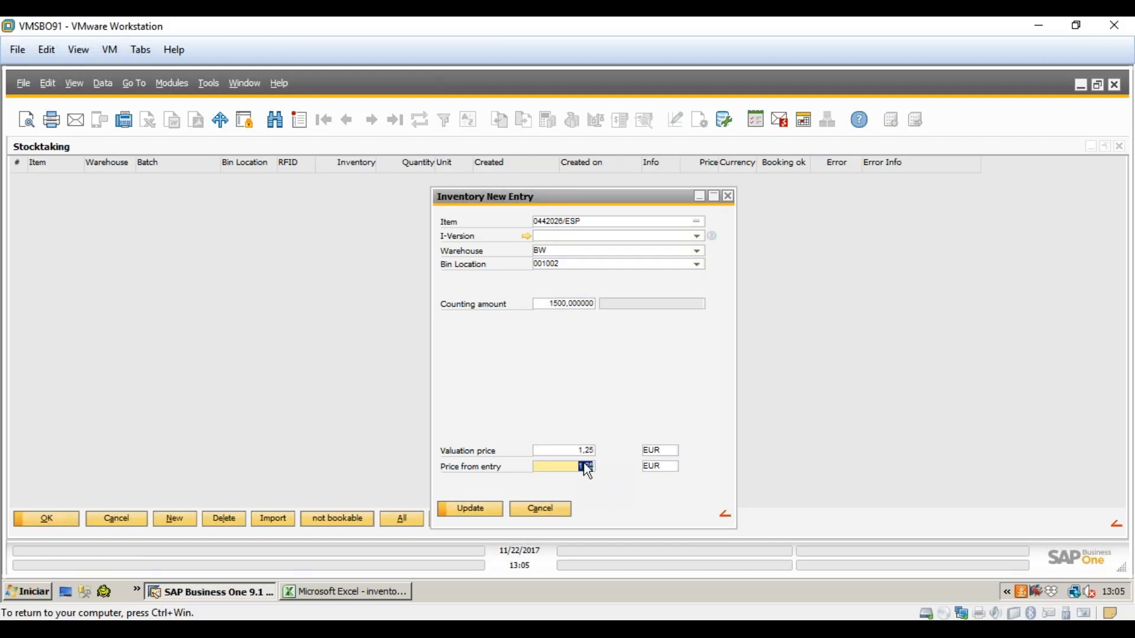
click(577, 452)
click(483, 514)
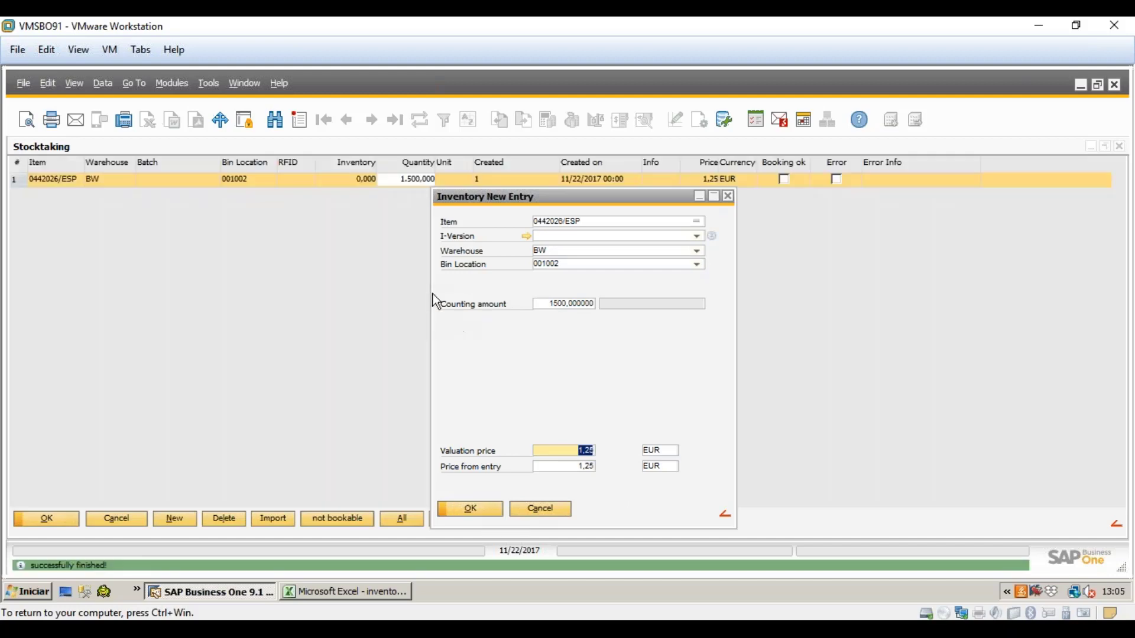
click(728, 197)
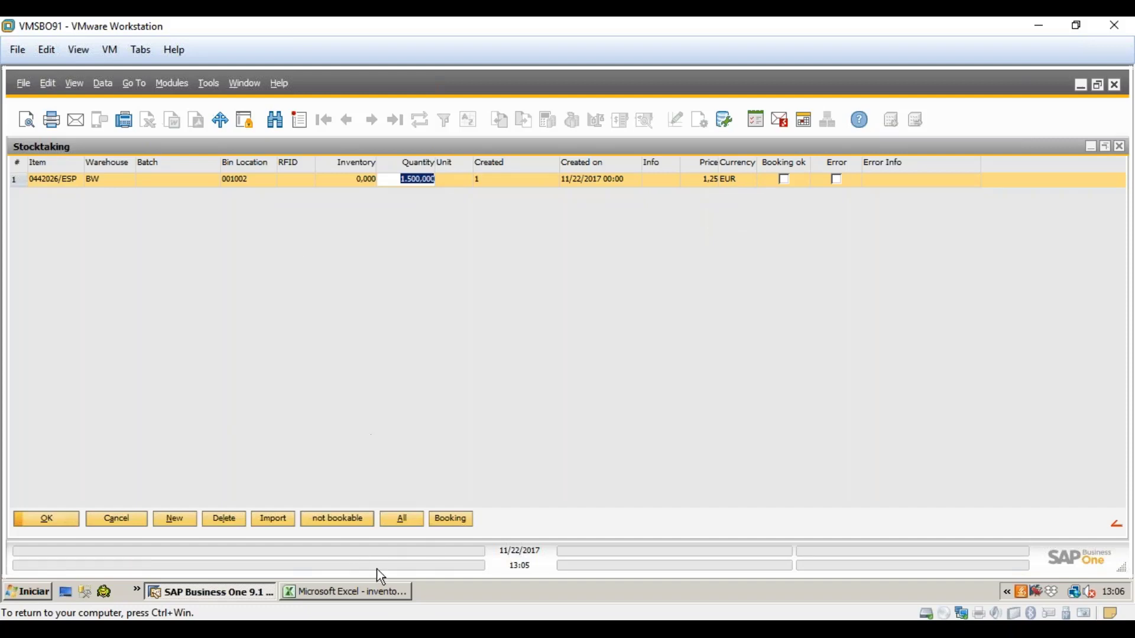
click(383, 593)
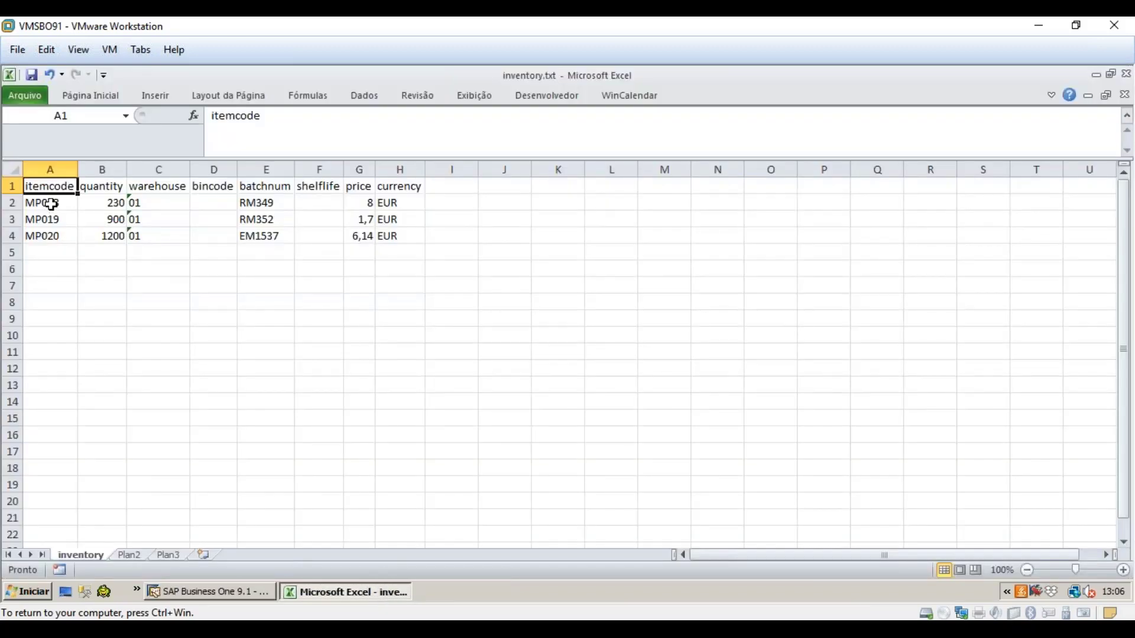
drag(53, 203, 53, 243)
drag(99, 207, 101, 235)
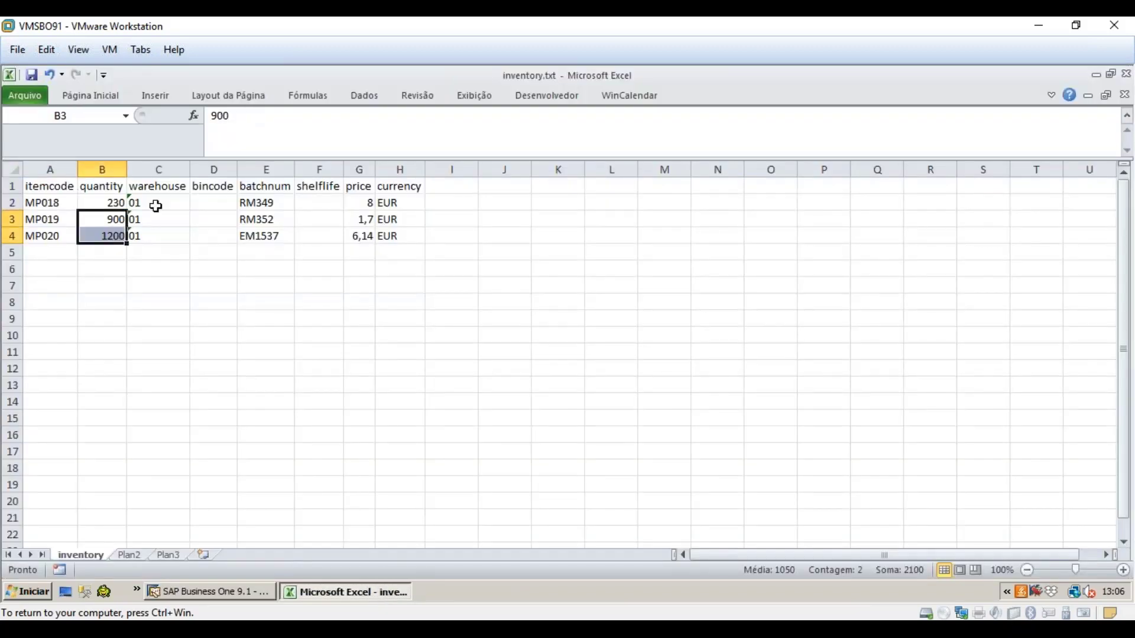
drag(156, 203, 159, 239)
drag(222, 188, 223, 236)
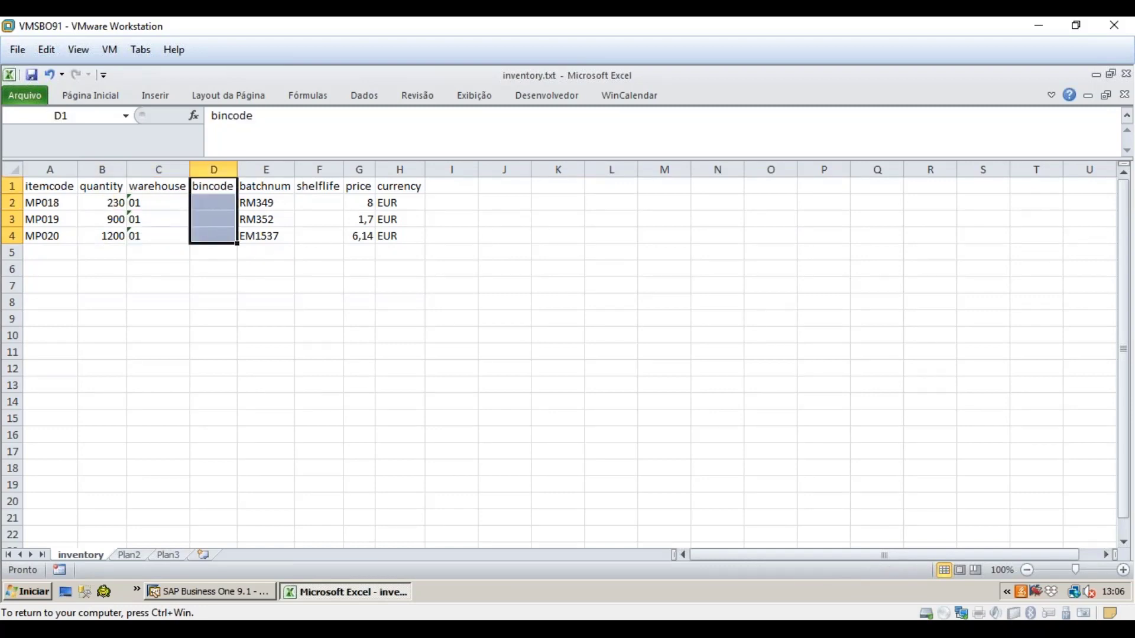
drag(273, 194, 270, 236)
drag(318, 188, 311, 232)
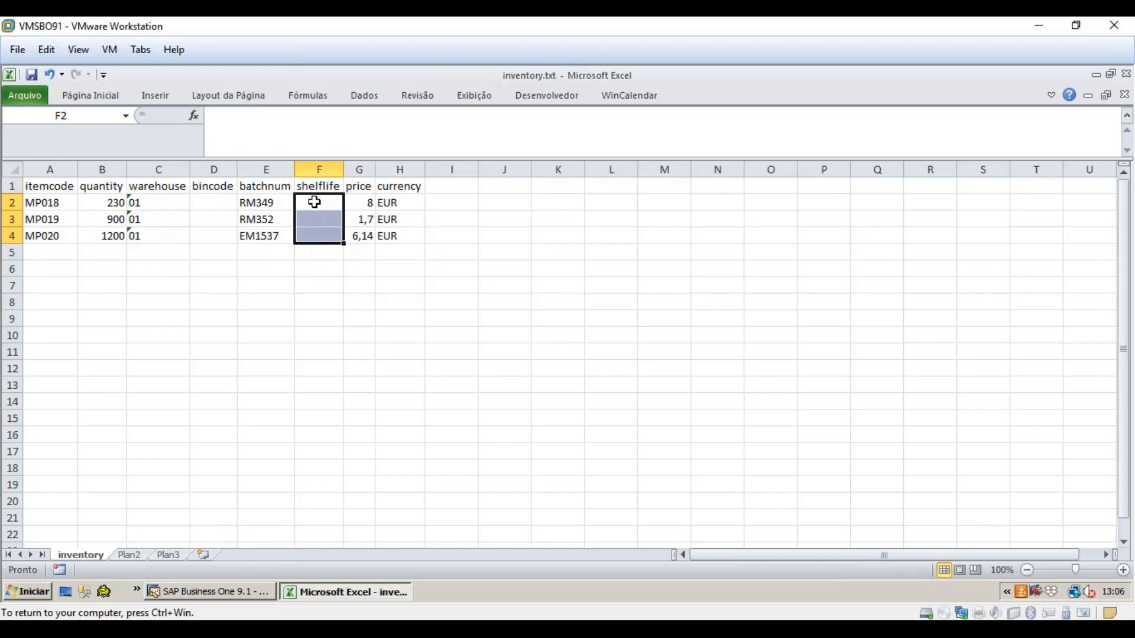
drag(360, 202, 362, 235)
drag(395, 203, 392, 240)
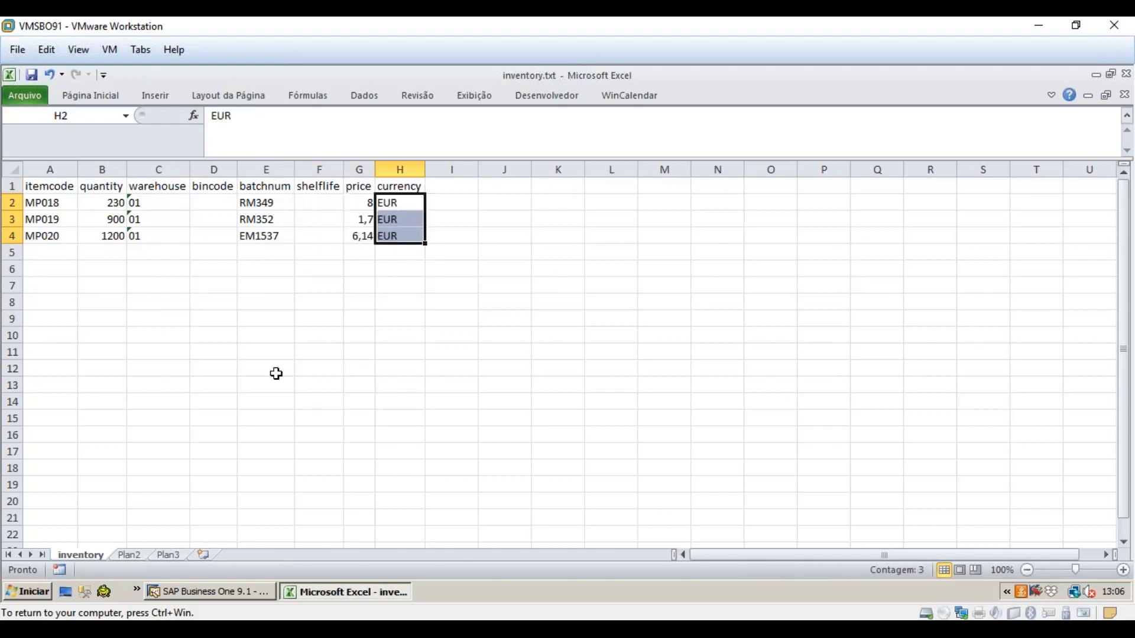
click(186, 592)
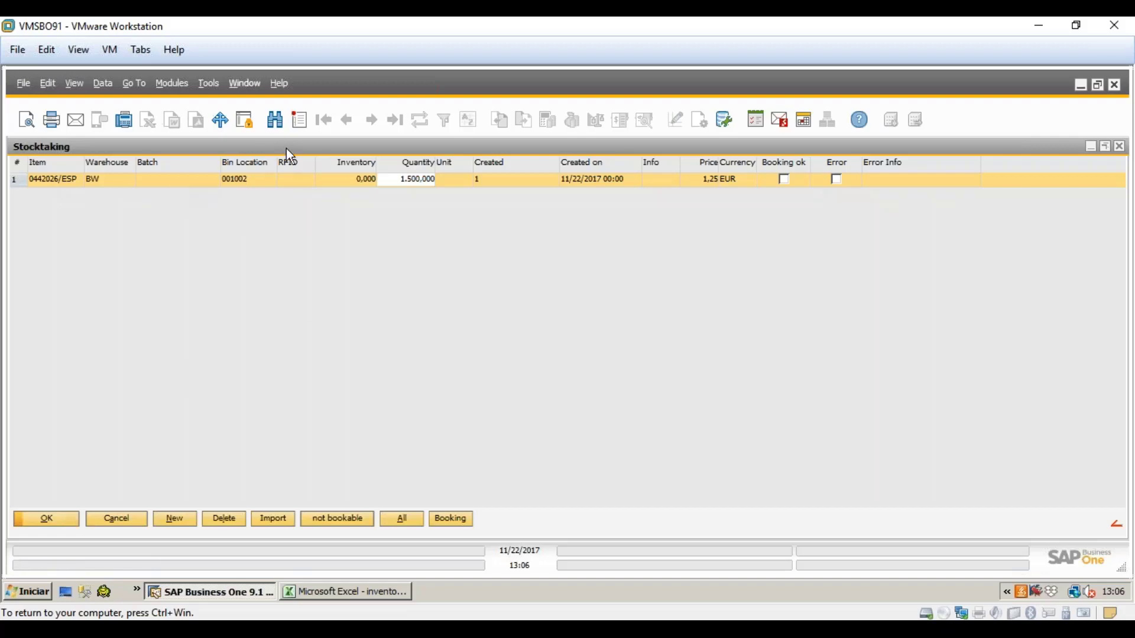
- Start importing stocktaking counts from a tab-separated text file
click(278, 520)
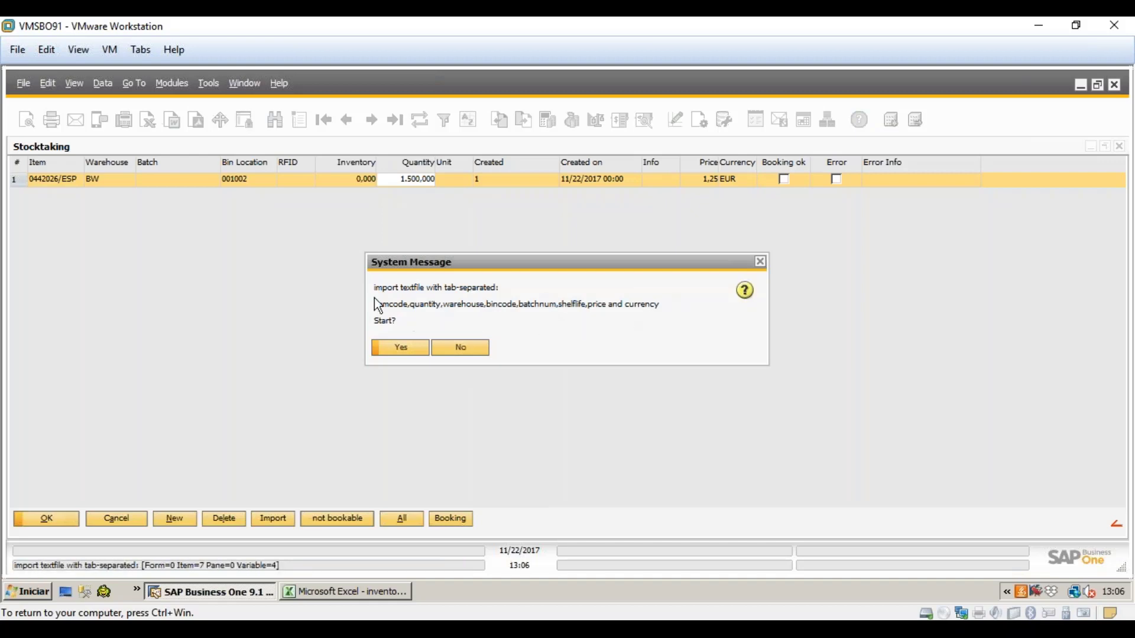
click(367, 603)
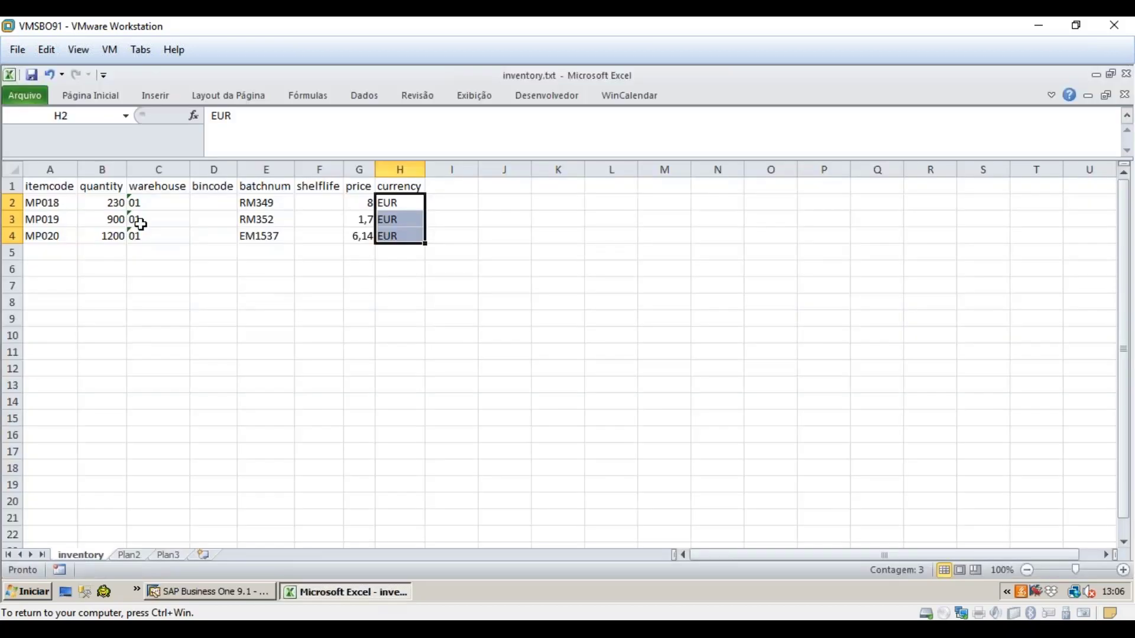
drag(58, 187, 400, 186)
click(232, 585)
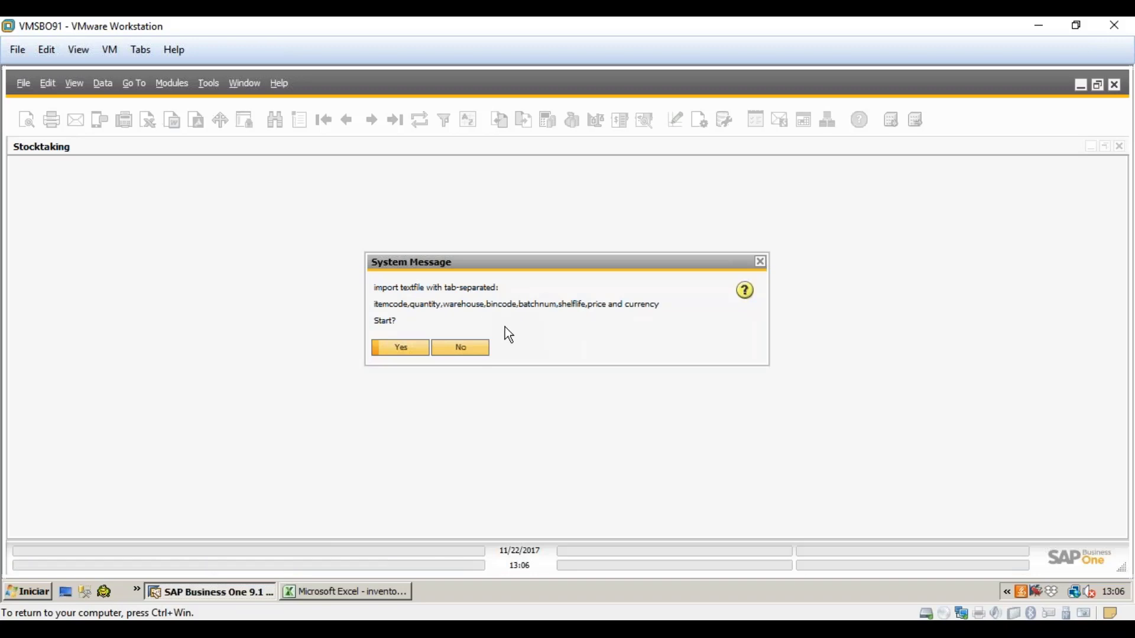
click(395, 591)
drag(196, 202, 222, 454)
click(46, 185)
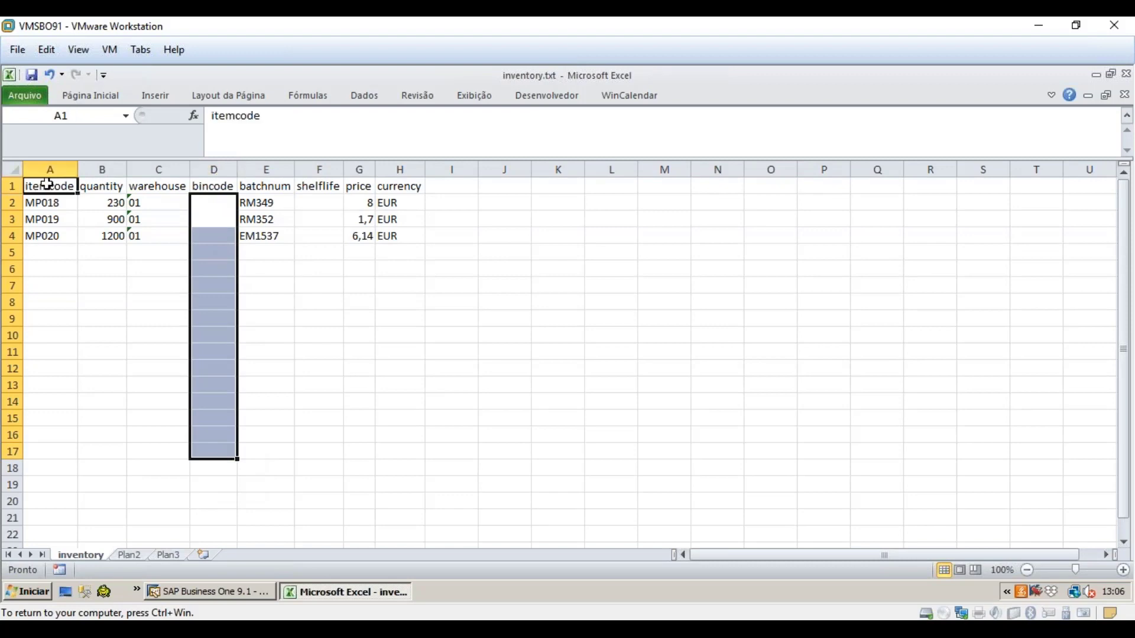
click(246, 591)
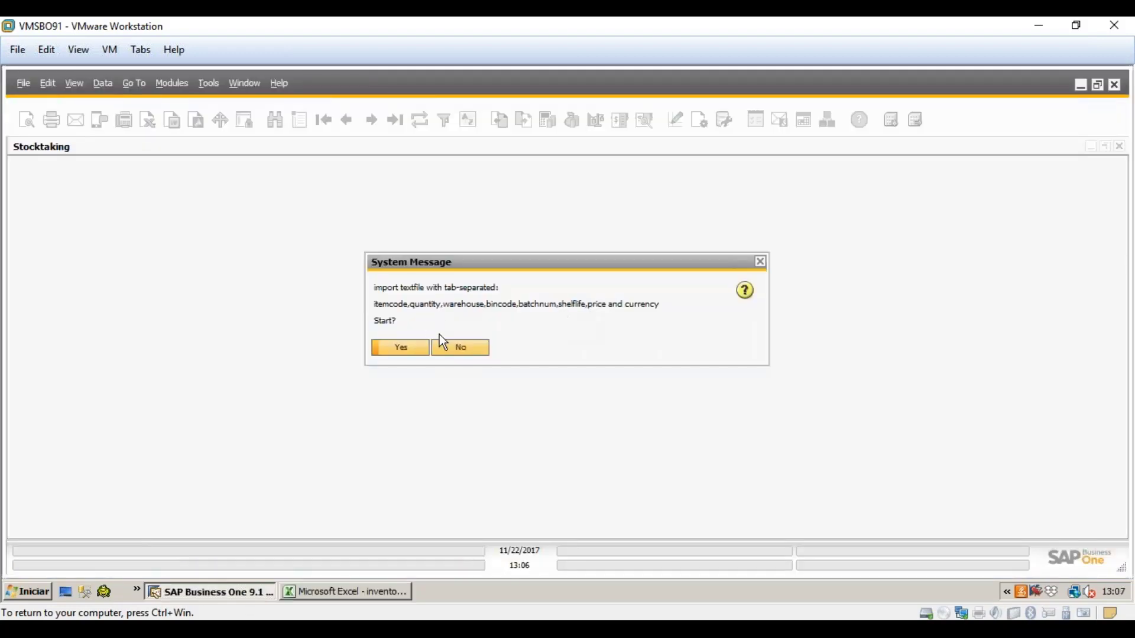
- Confirm the import and load inventory.txt from the Desktop
click(422, 353)
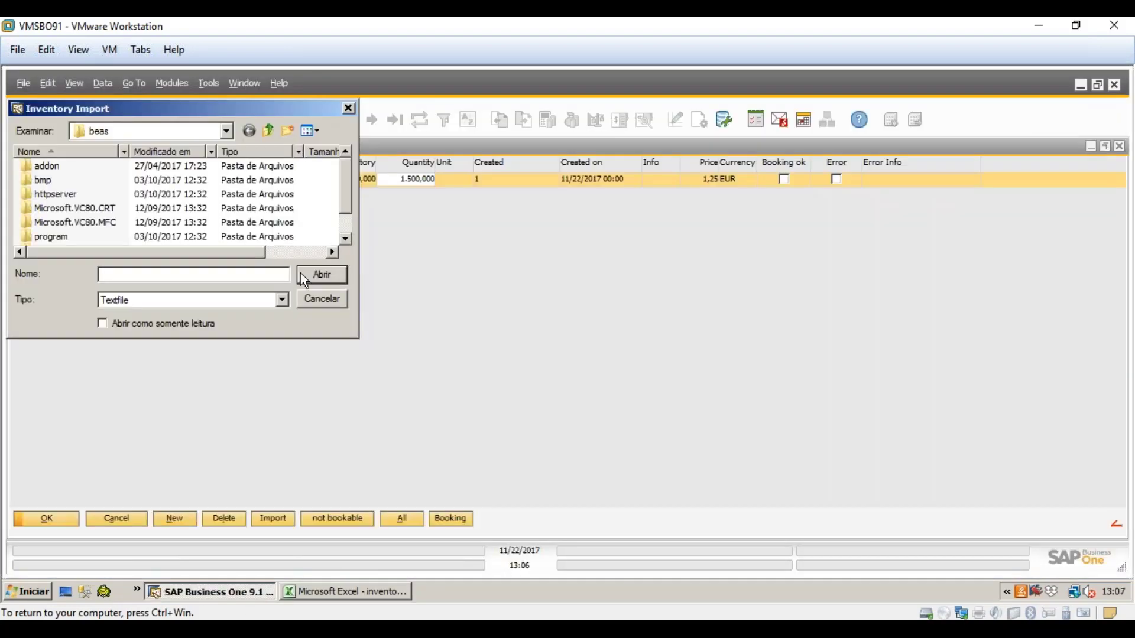
click(226, 131)
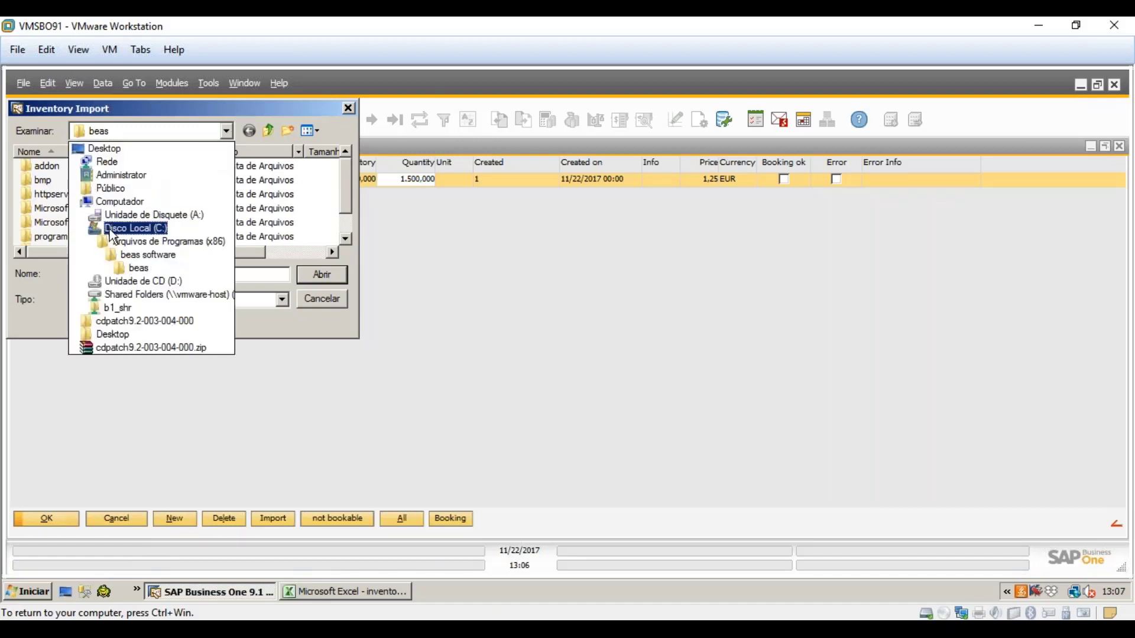
click(102, 148)
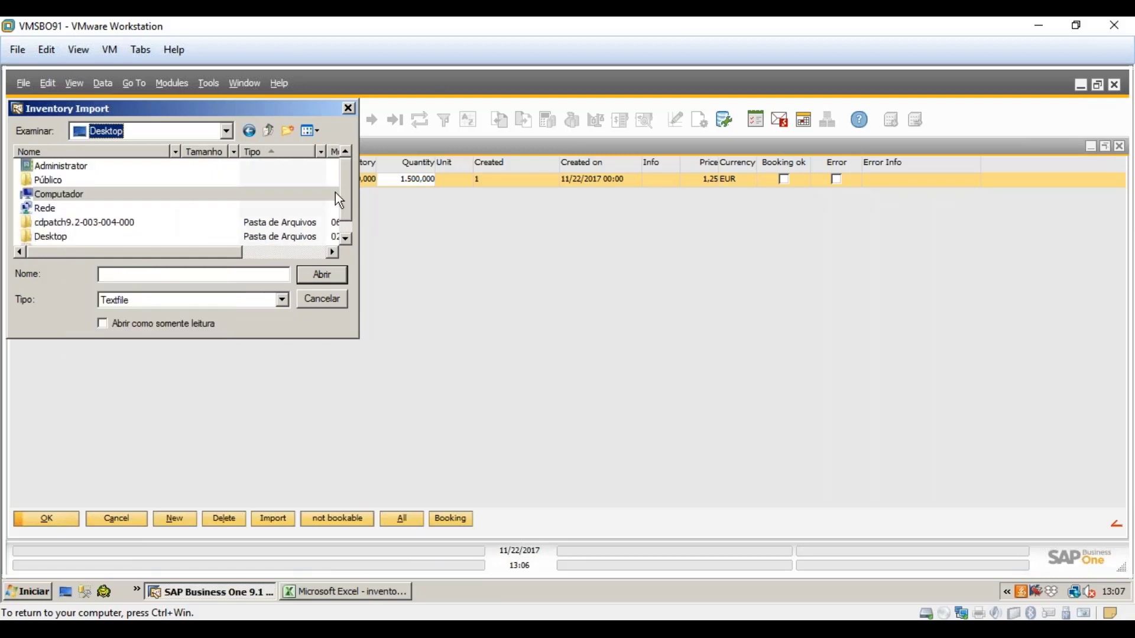
click(347, 236)
double_click(62, 236)
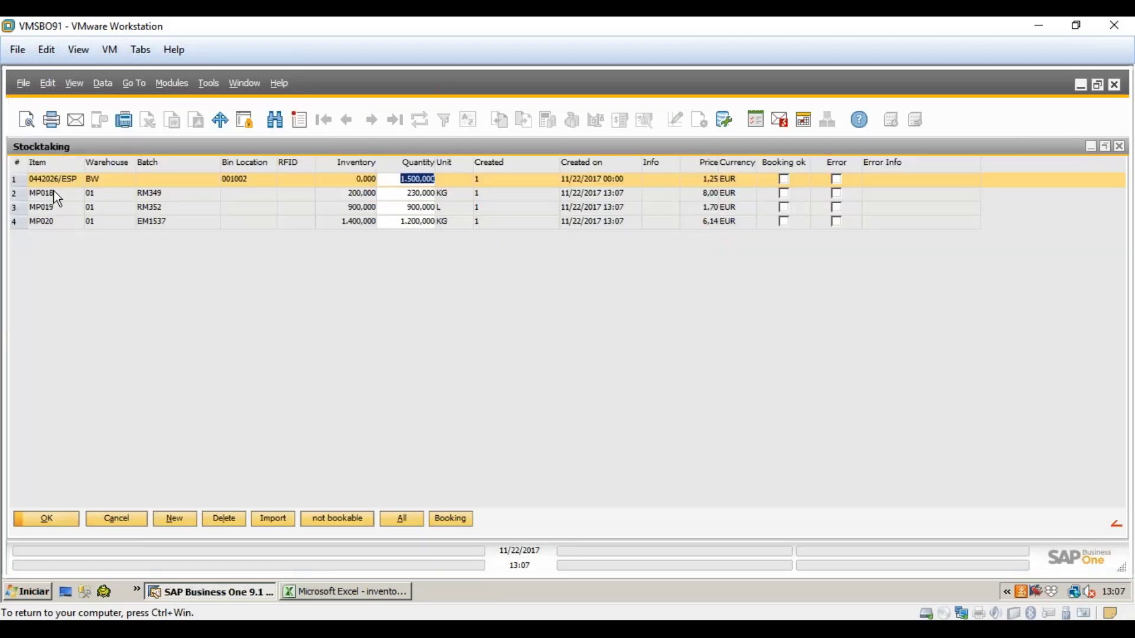
- Compare the imported MP018, MP019 and MP020 rows with the workbook's batches, prices and currencies
click(54, 192)
click(54, 206)
click(56, 220)
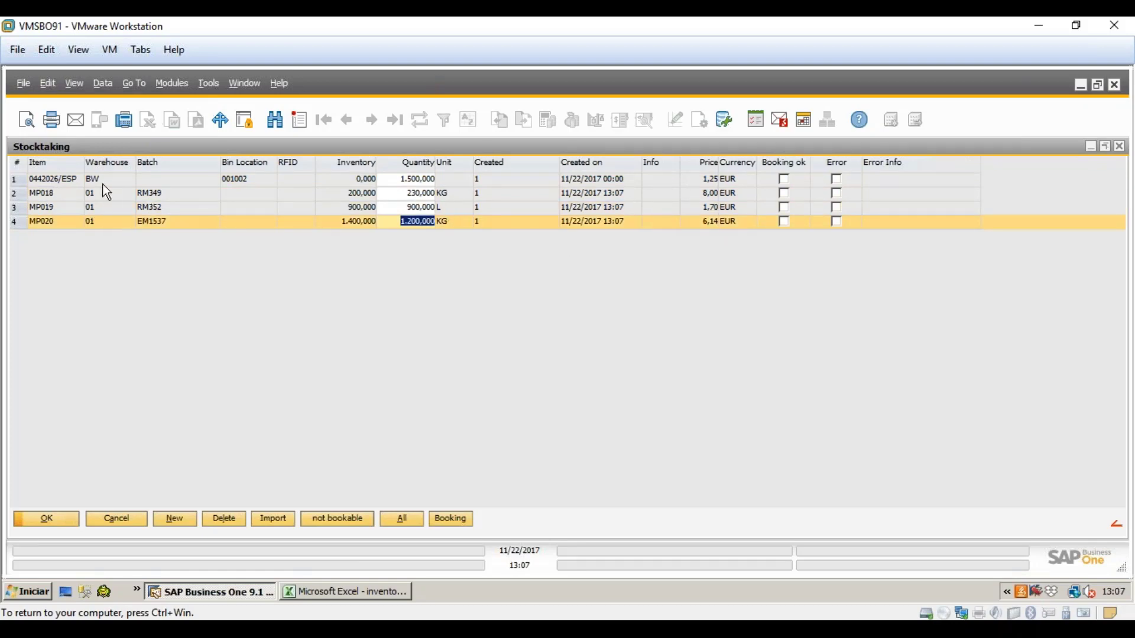
click(319, 592)
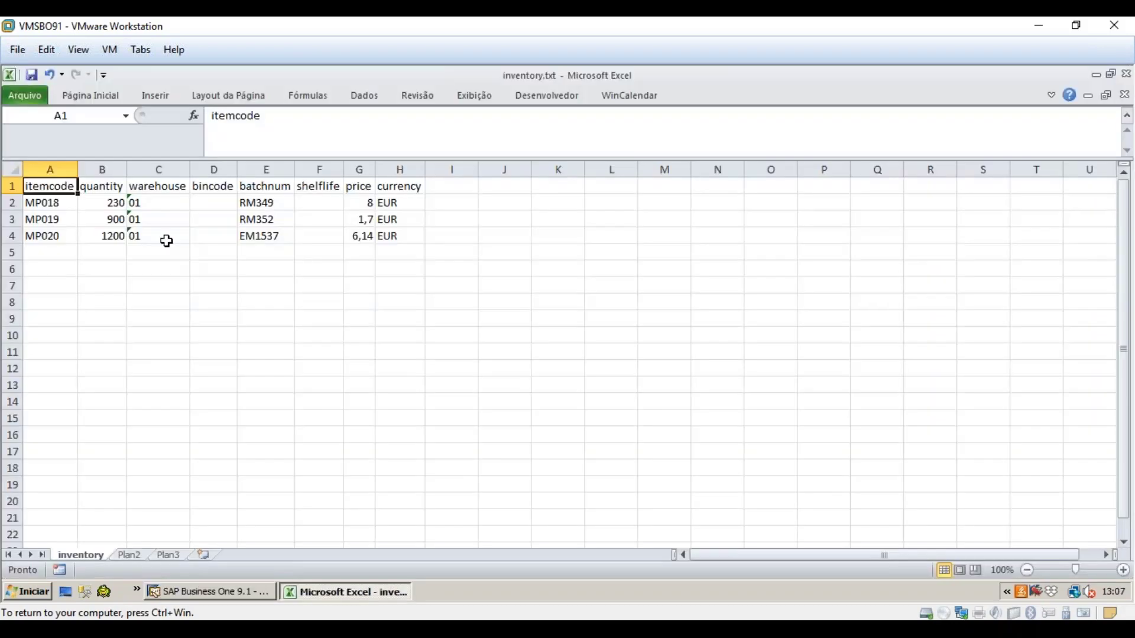
click(236, 592)
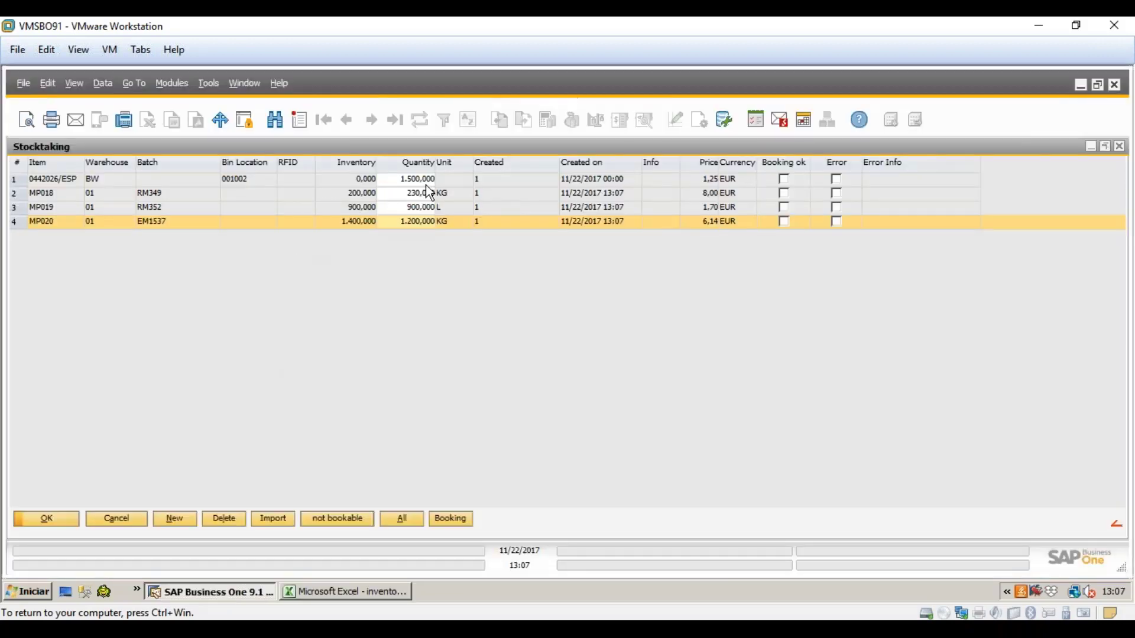
click(354, 592)
drag(255, 202, 260, 237)
click(262, 592)
click(329, 598)
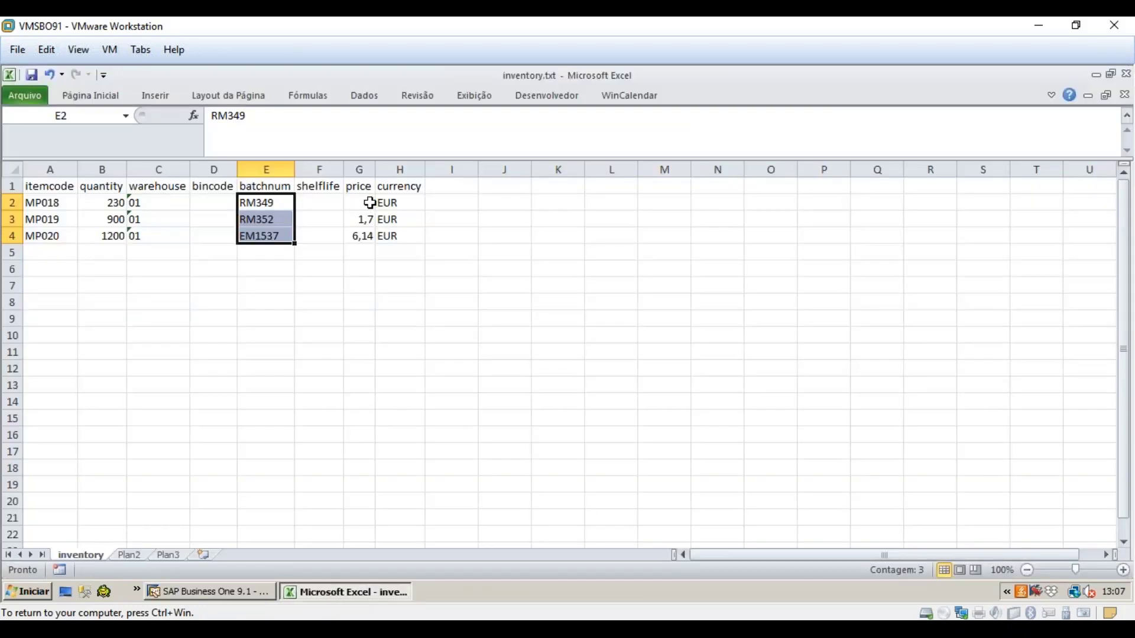
drag(371, 202, 395, 235)
click(264, 593)
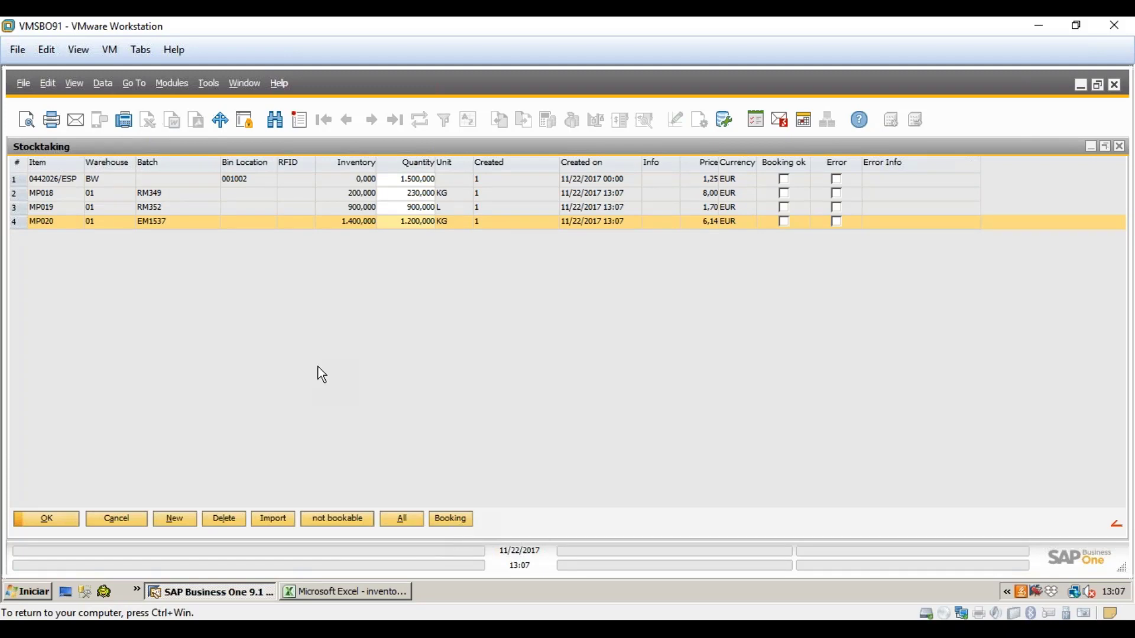
- Delete the imported MP018, MP019 and MP020 rows
click(171, 193)
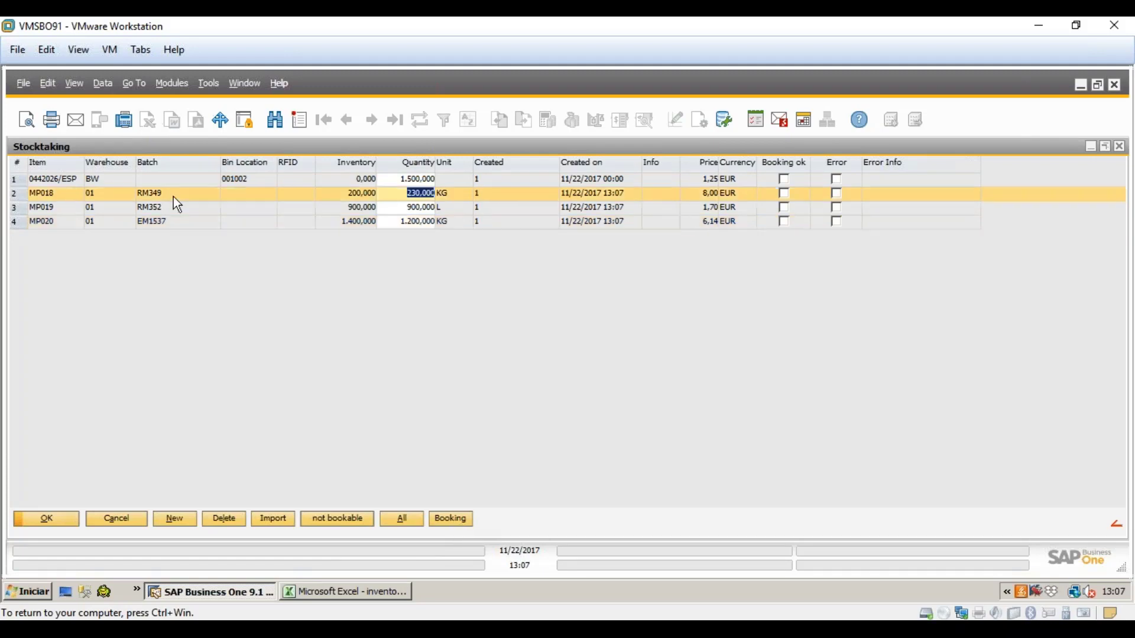
click(230, 517)
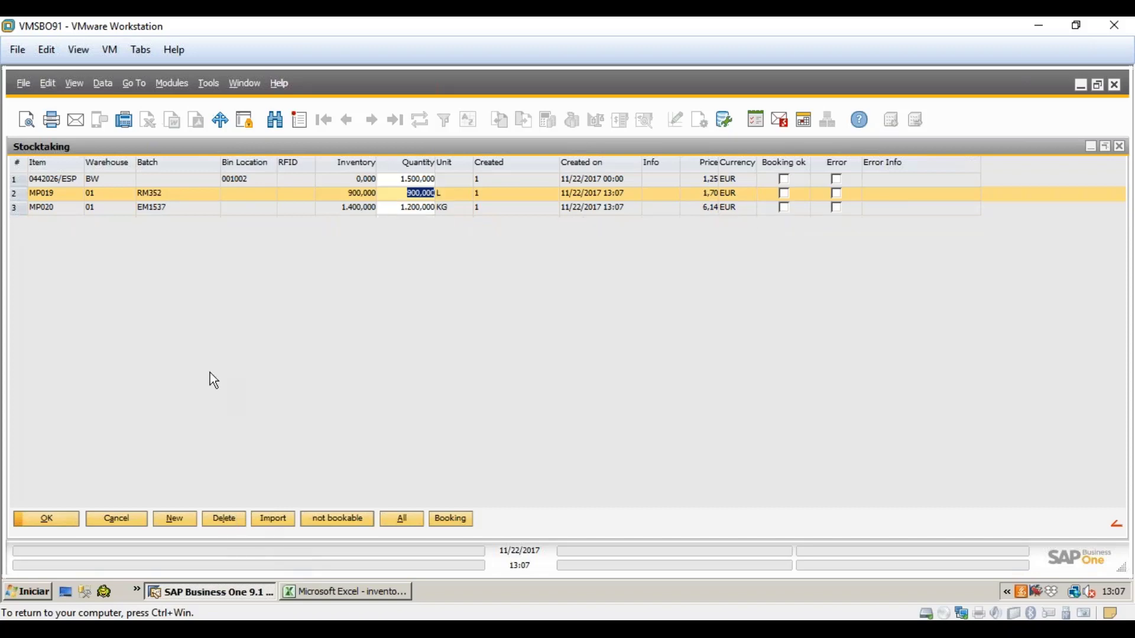
click(220, 519)
click(220, 519)
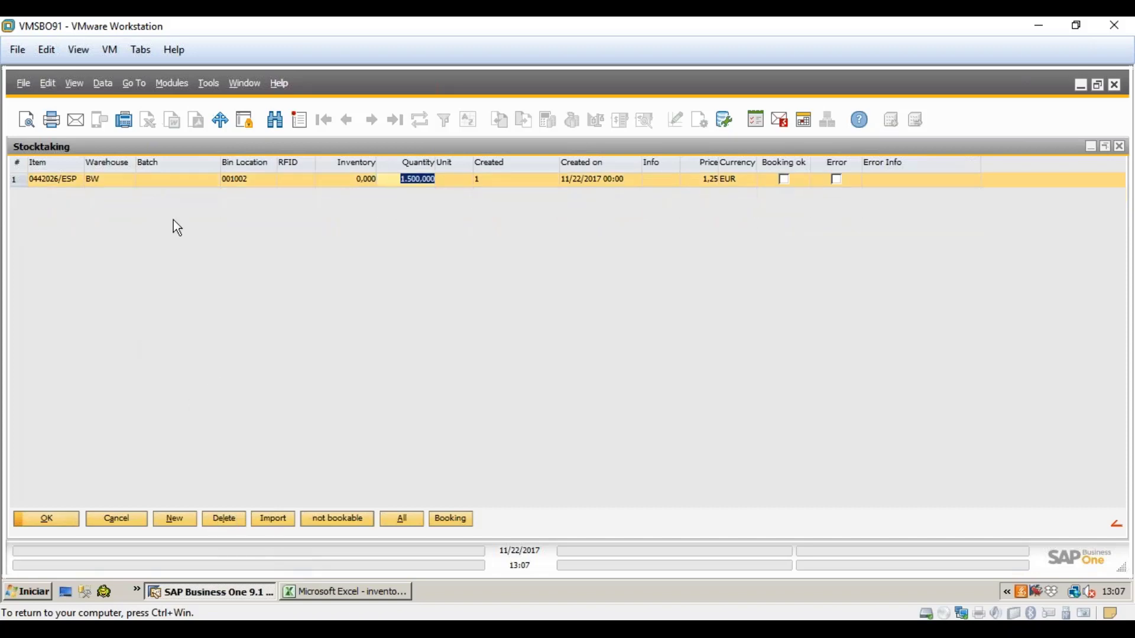
- Book the 0442026/ESP line, confirming all prompts, and widen Error Info to read error -5002
click(464, 518)
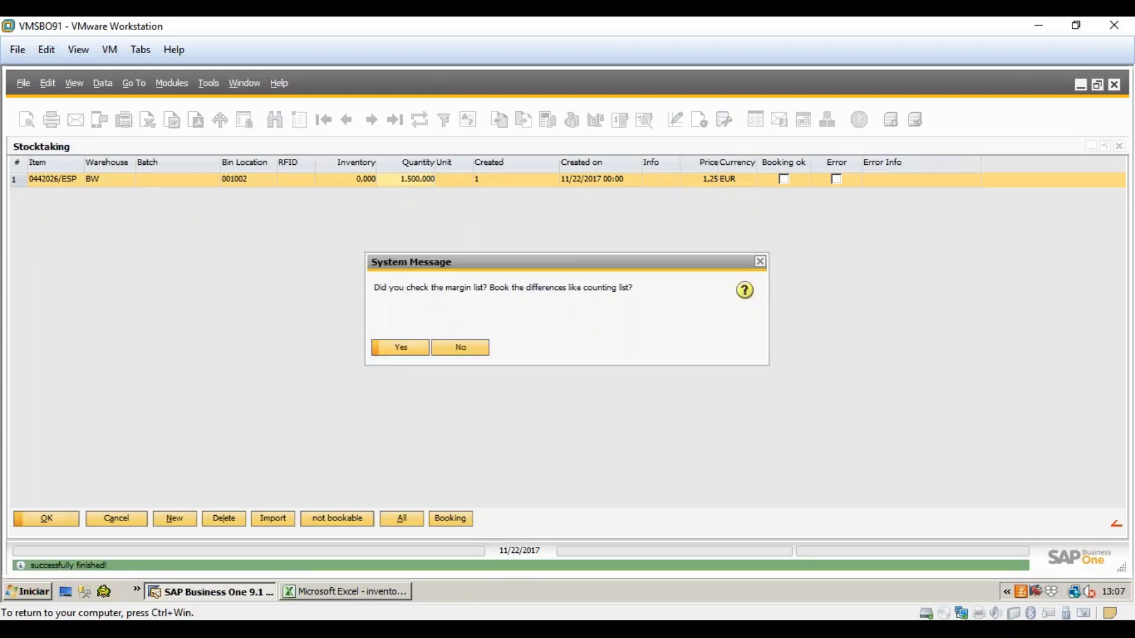
click(406, 351)
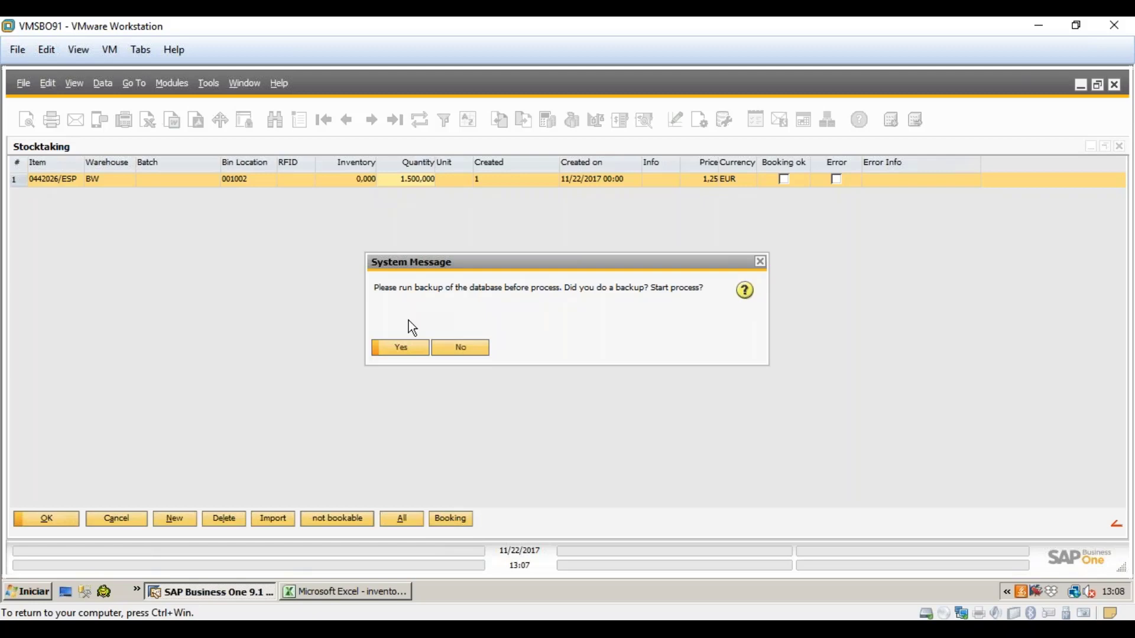
click(413, 357)
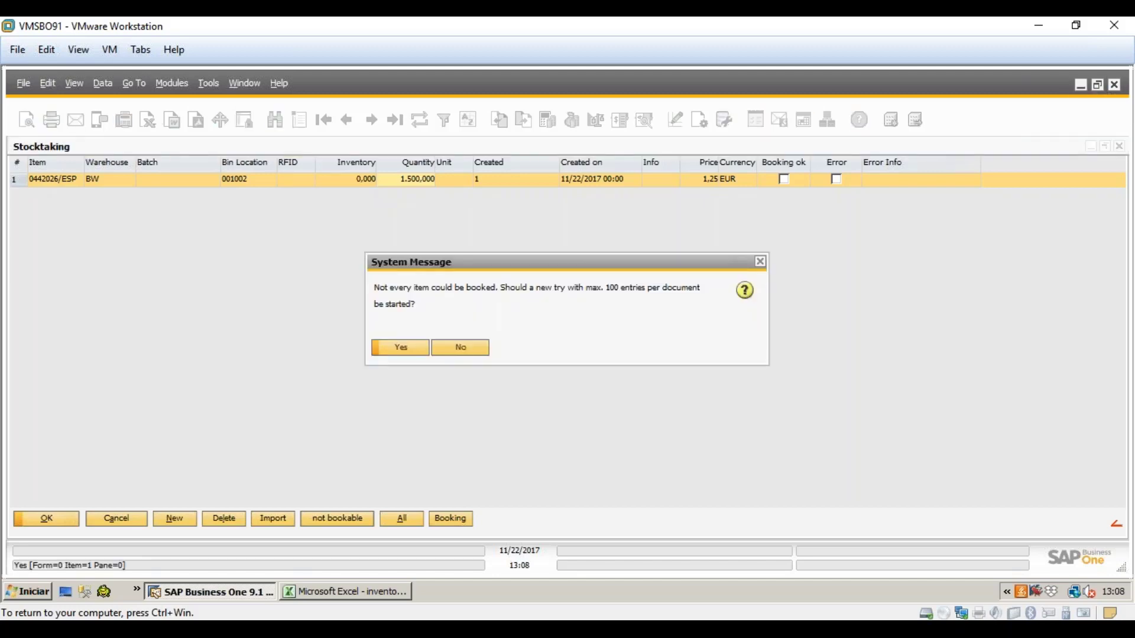
click(405, 349)
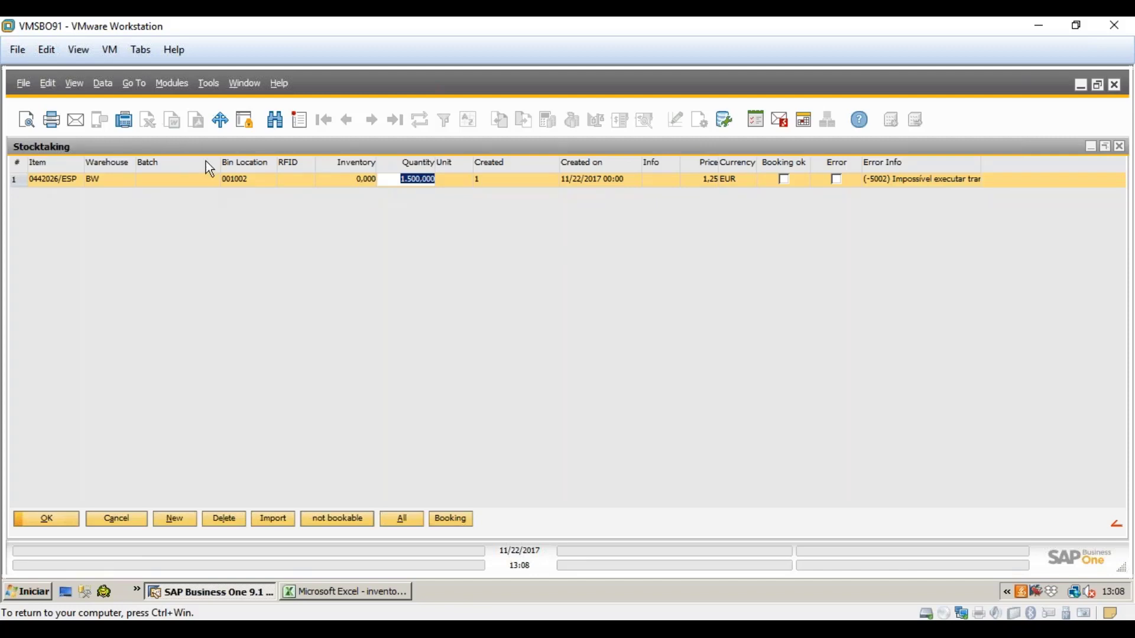
drag(983, 163, 1069, 163)
drag(1068, 162, 1133, 188)
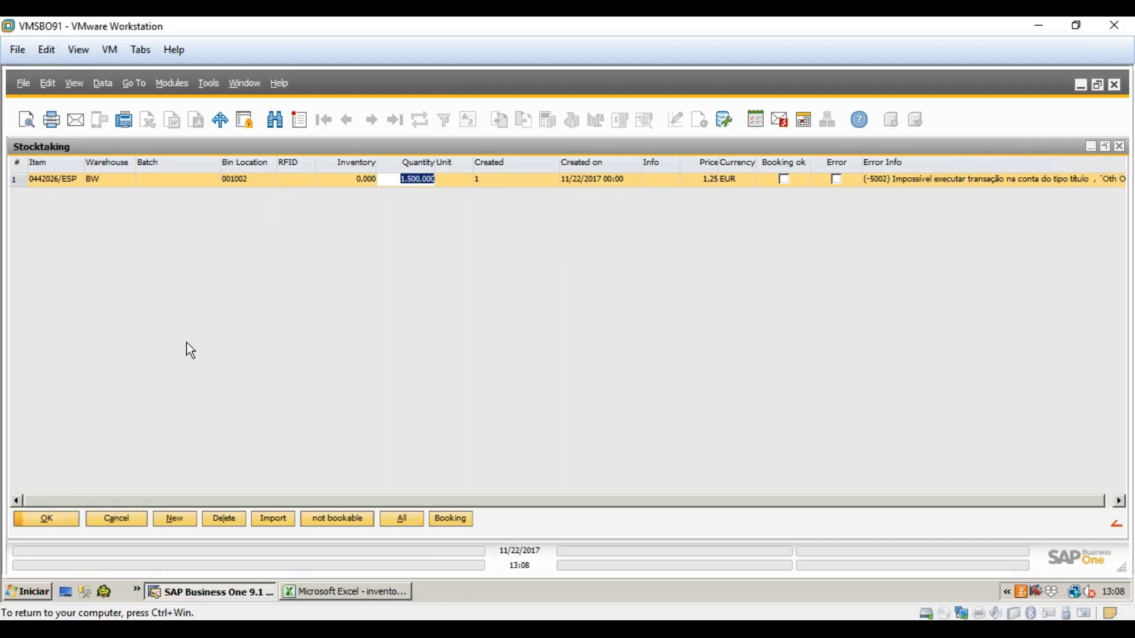
click(89, 521)
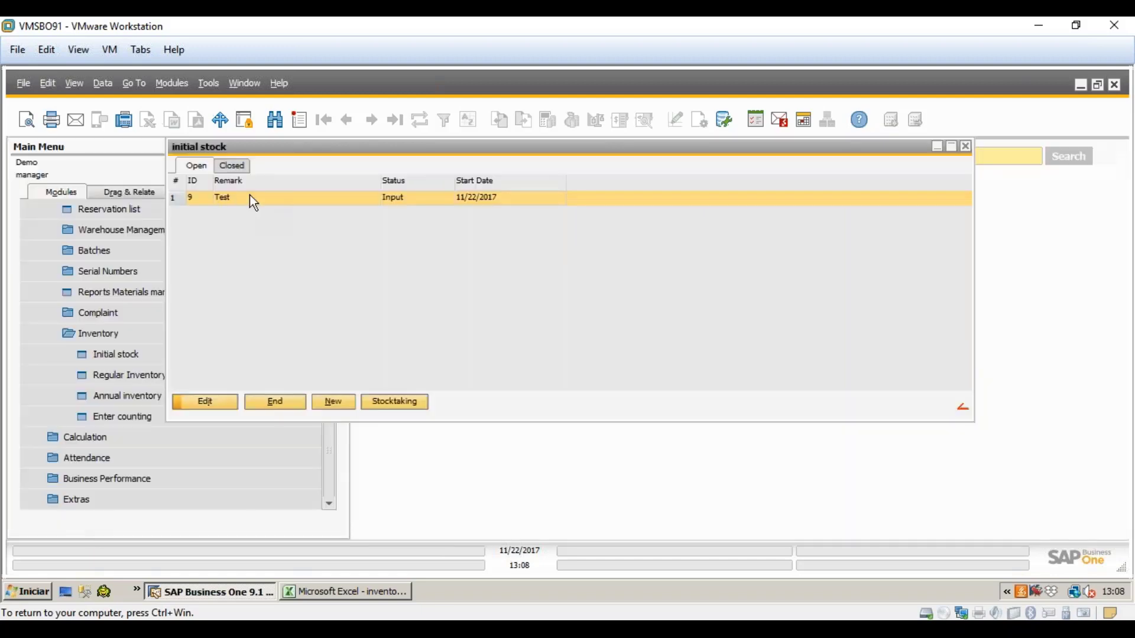
click(205, 401)
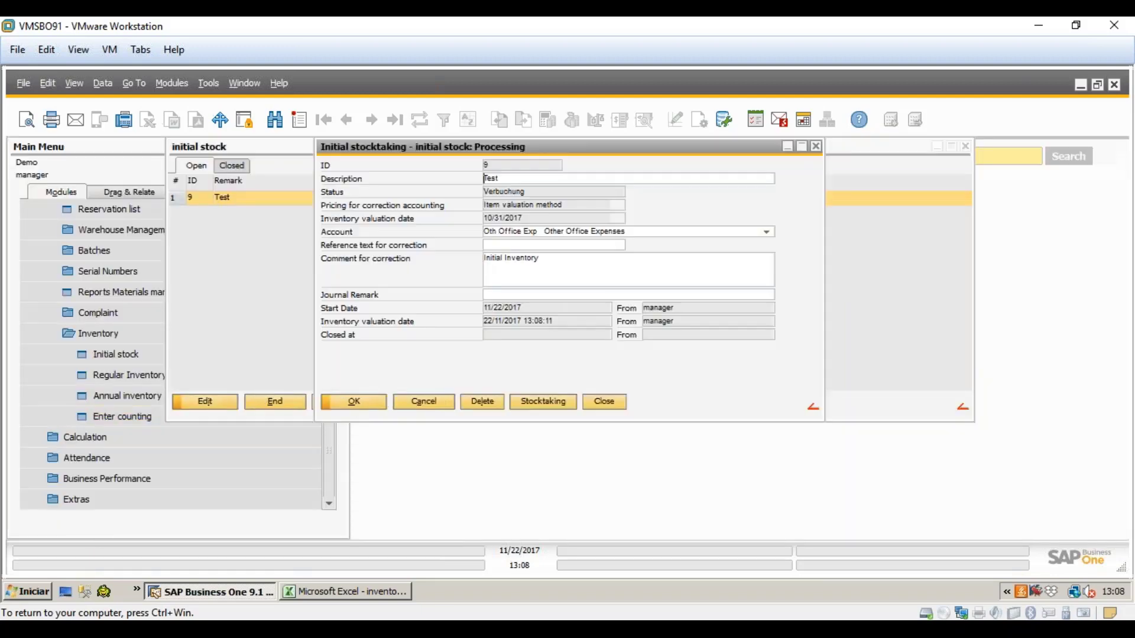
click(767, 234)
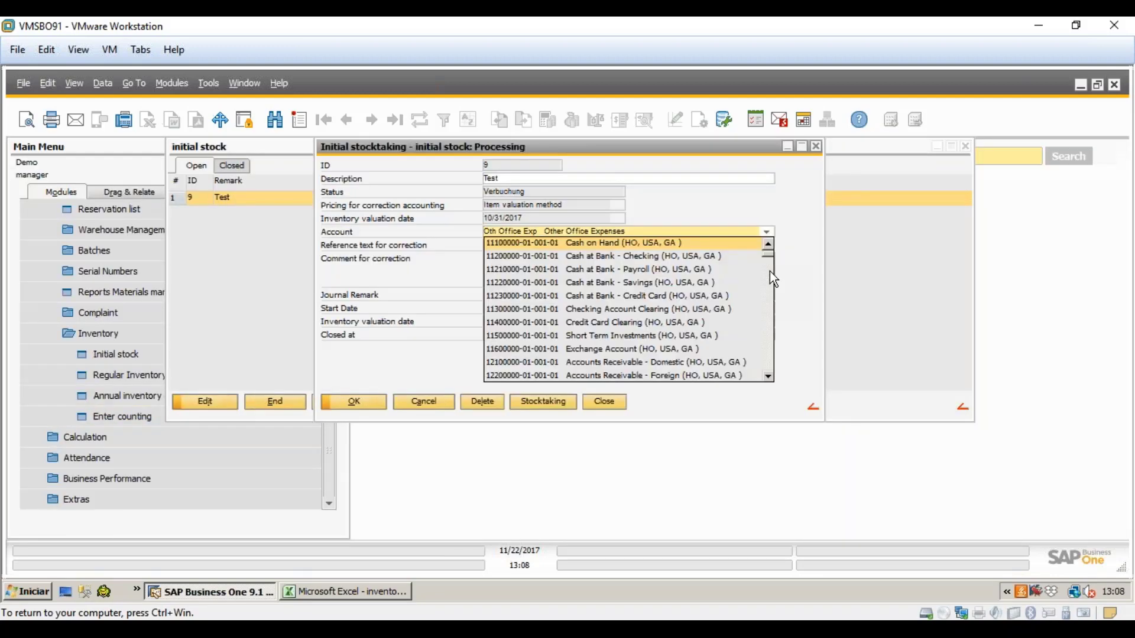
scroll(580, 348, down, 2)
scroll(574, 295, up, 2)
click(584, 272)
click(359, 402)
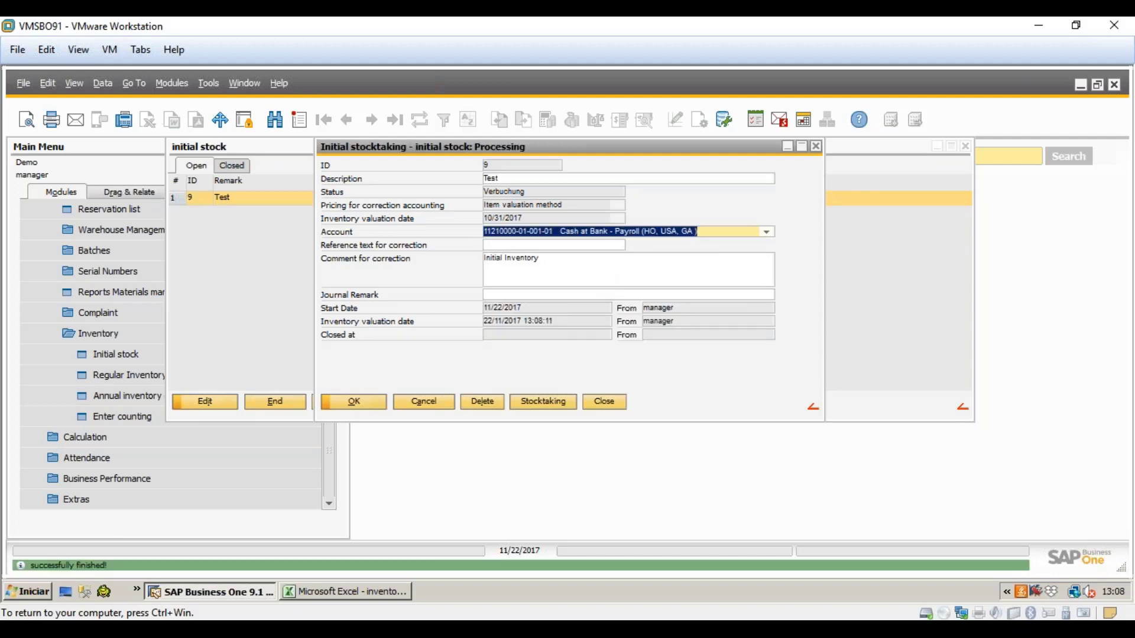
click(357, 403)
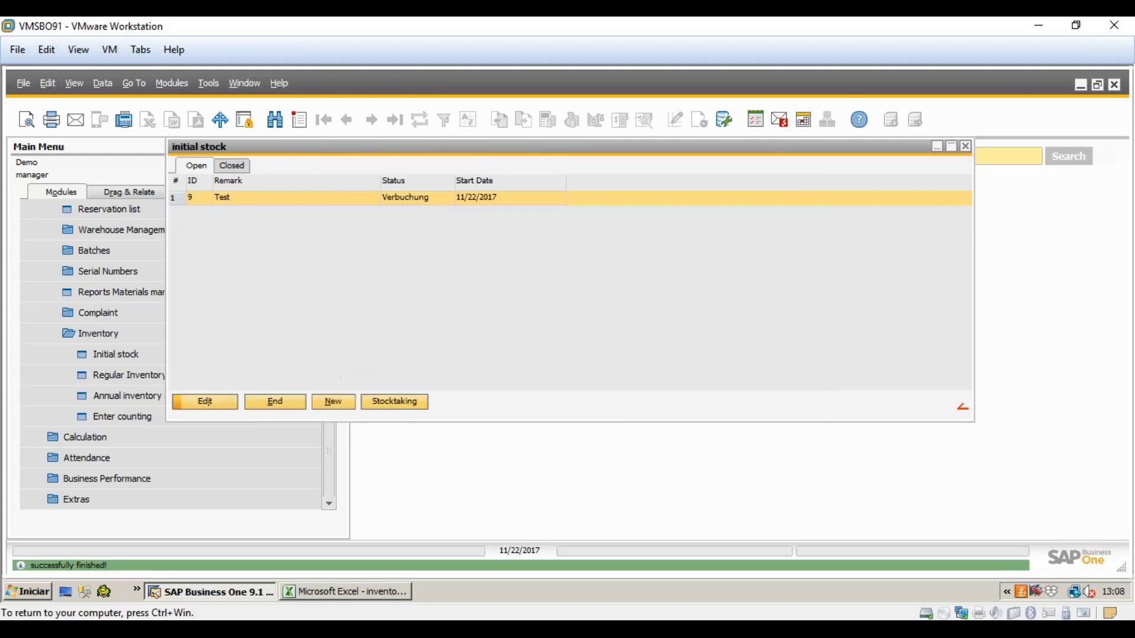
- Book the 0442026/ESP stocktaking line again, confirming both prompts
click(394, 401)
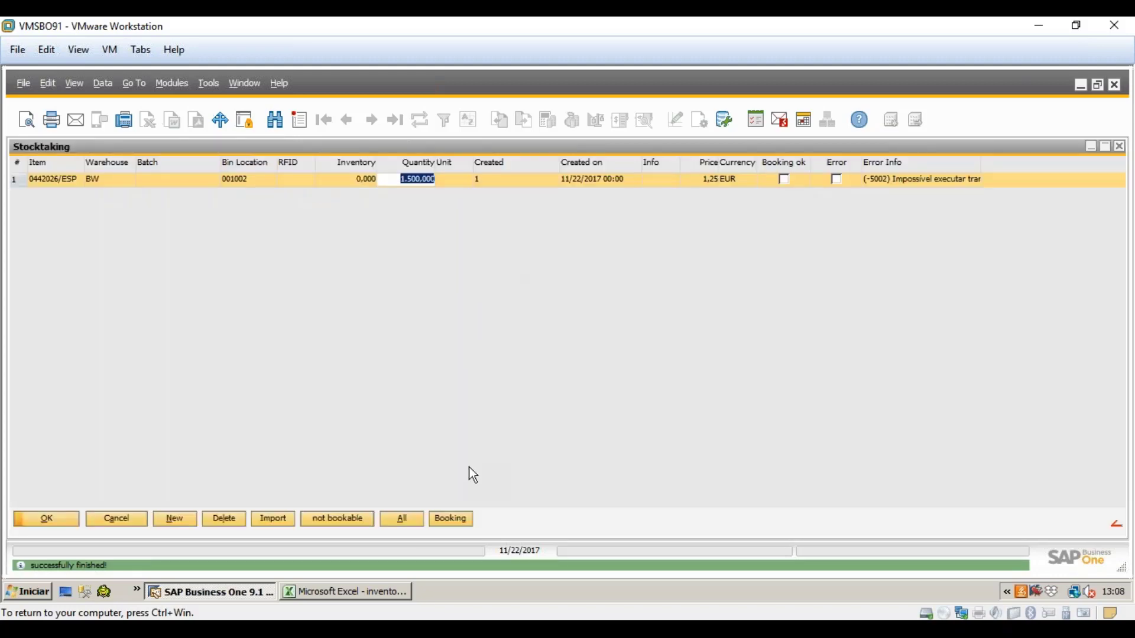
click(452, 523)
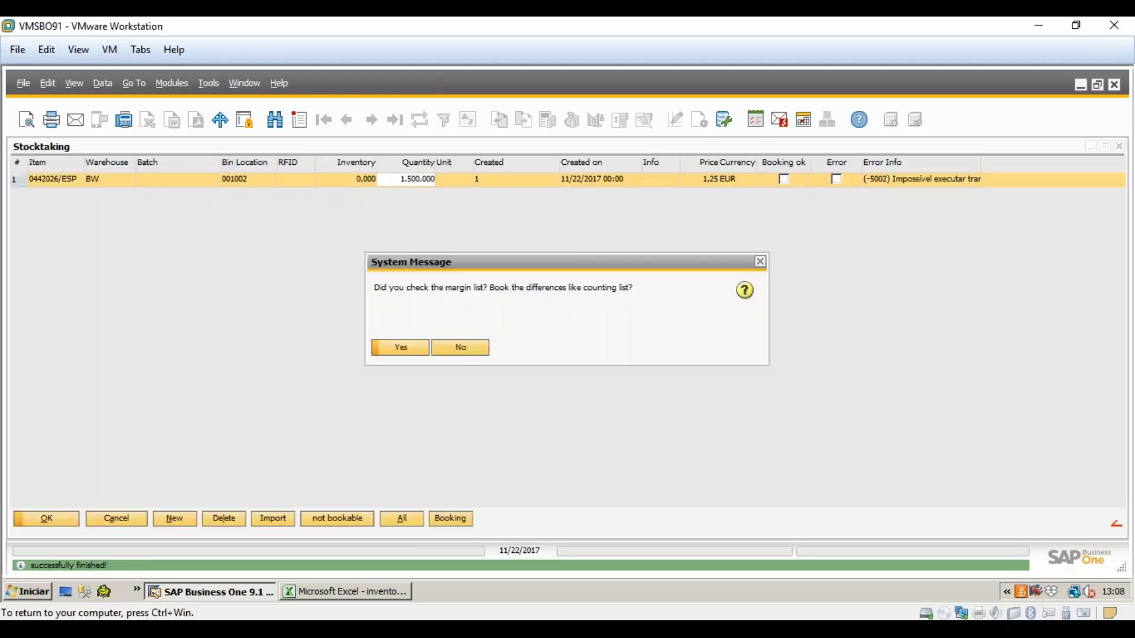
click(399, 346)
click(399, 347)
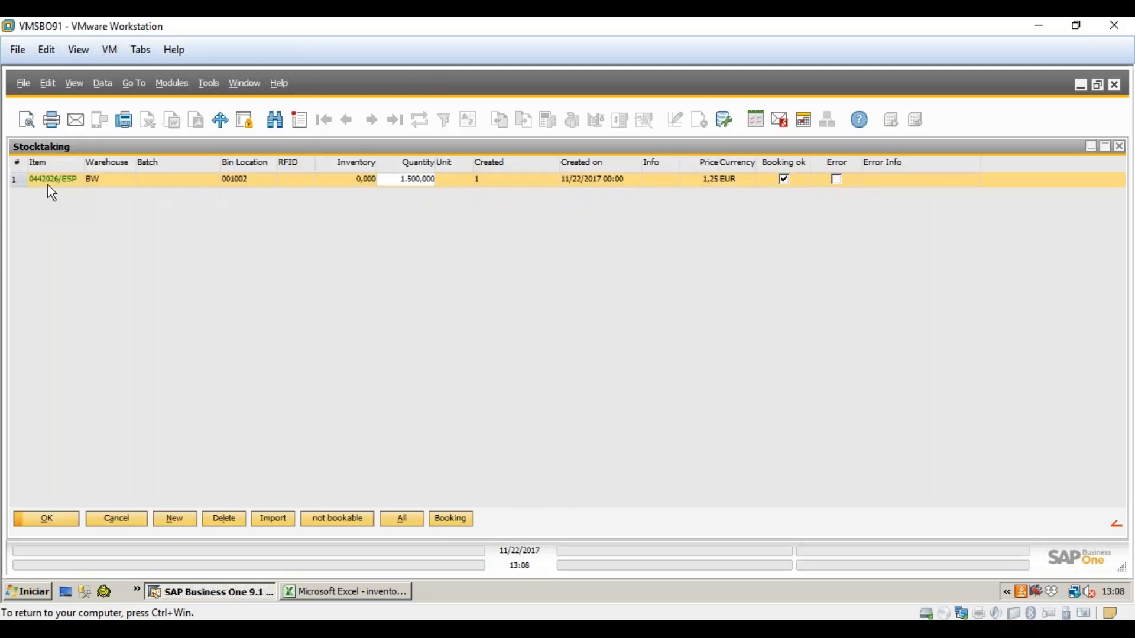
drag(452, 147, 675, 159)
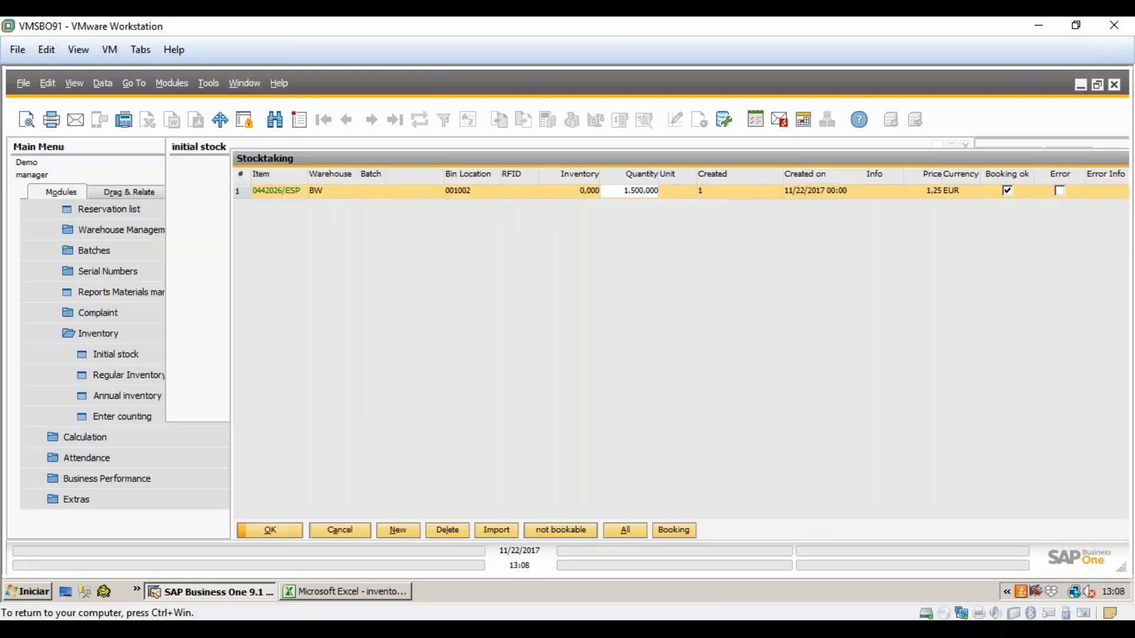
click(141, 148)
drag(329, 411, 337, 216)
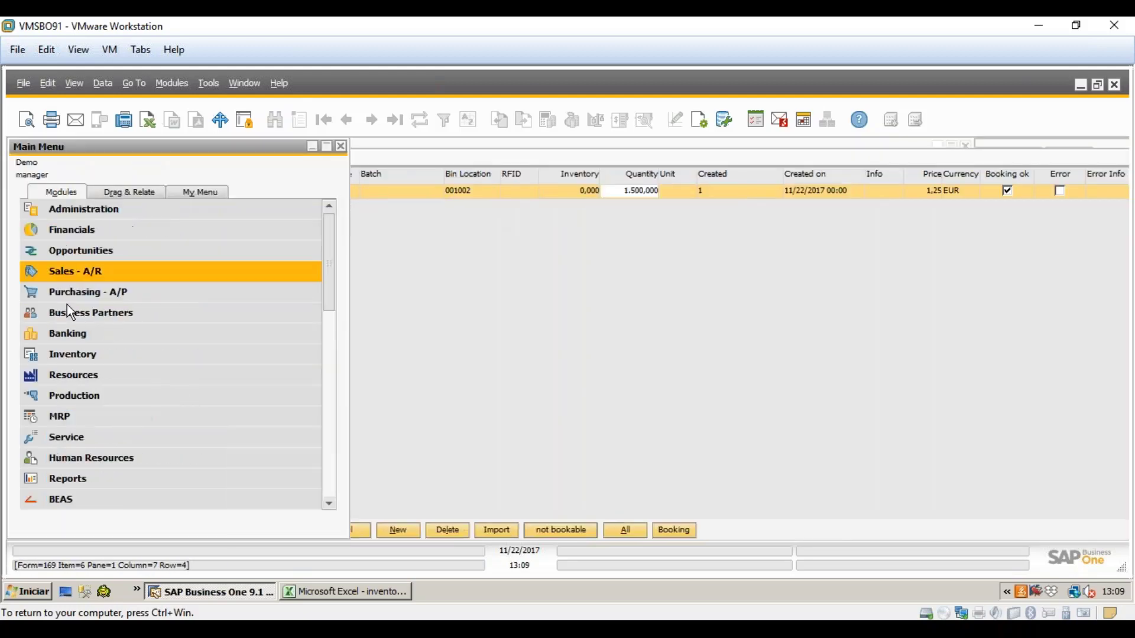
click(66, 355)
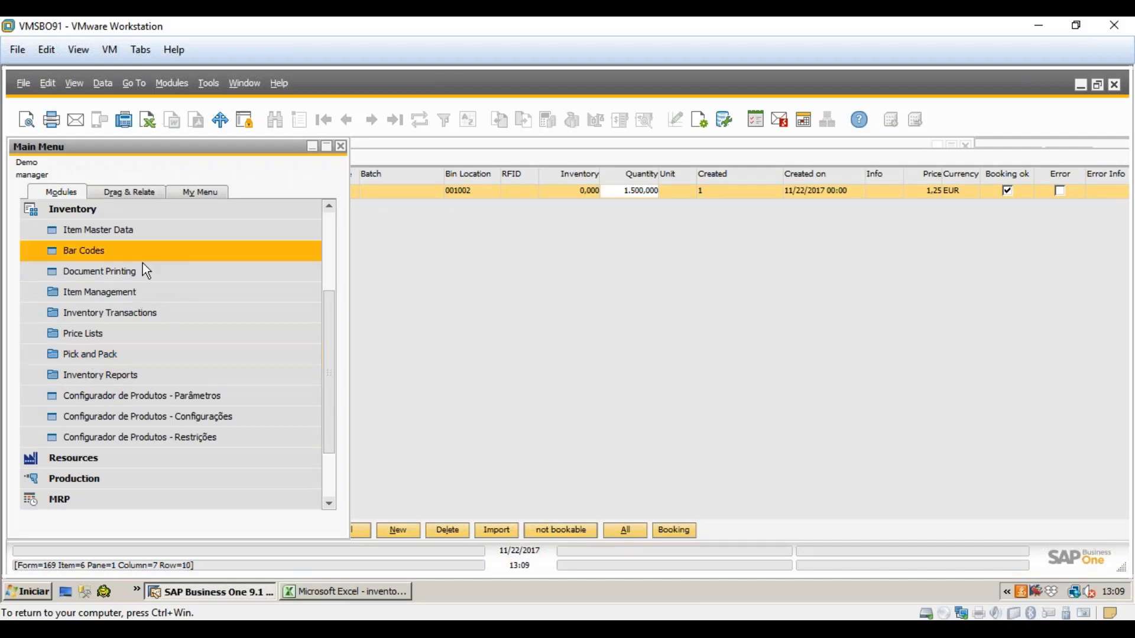
click(136, 315)
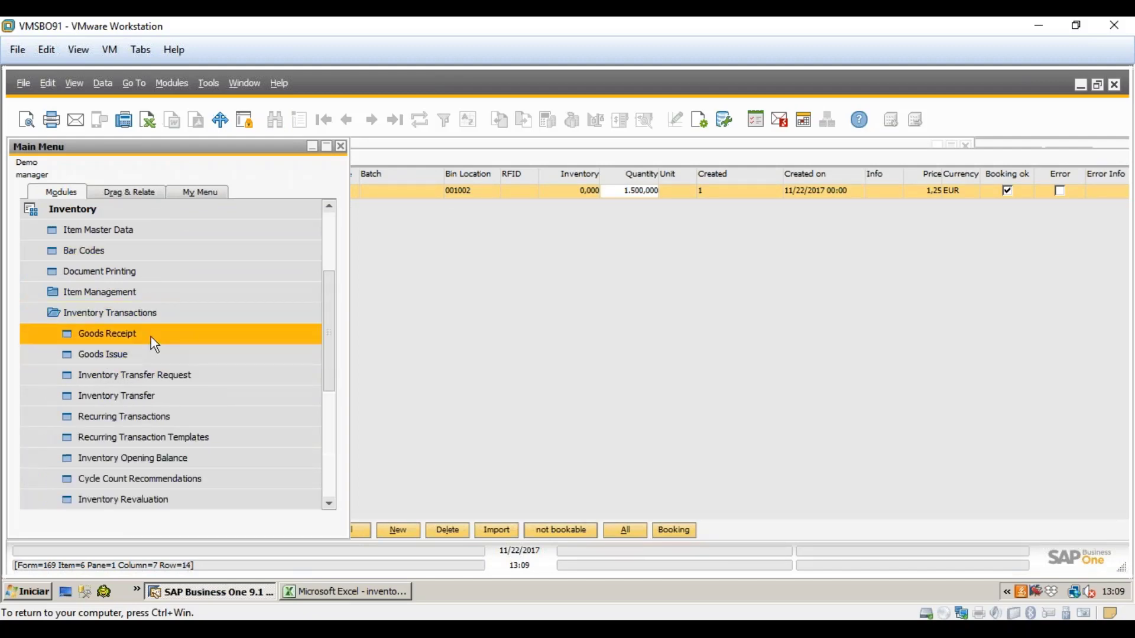
click(151, 335)
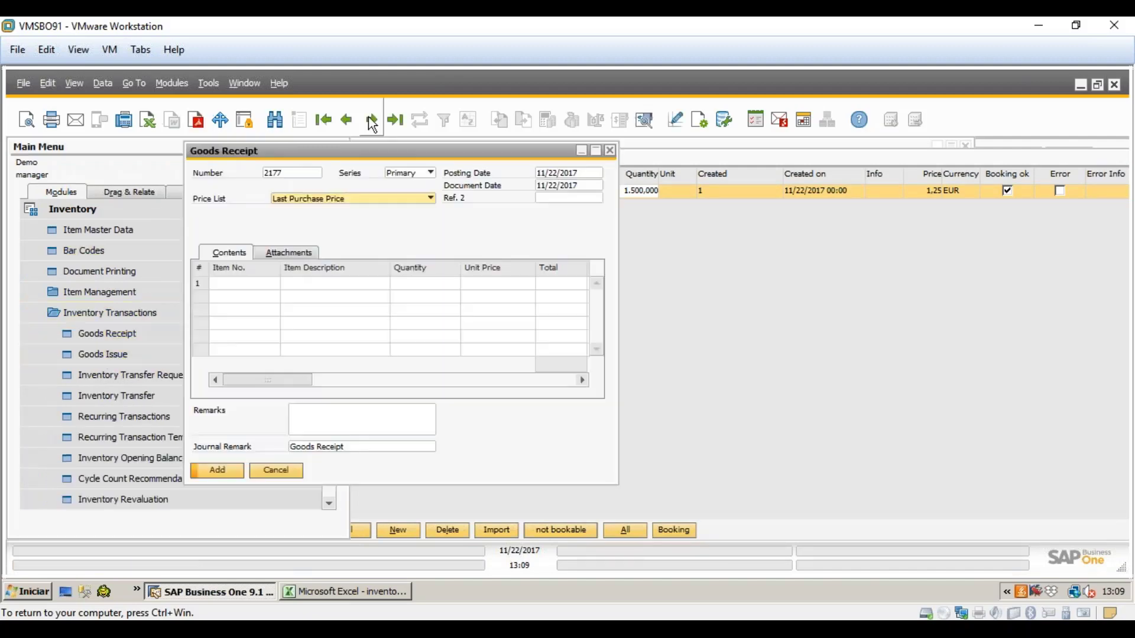
click(371, 120)
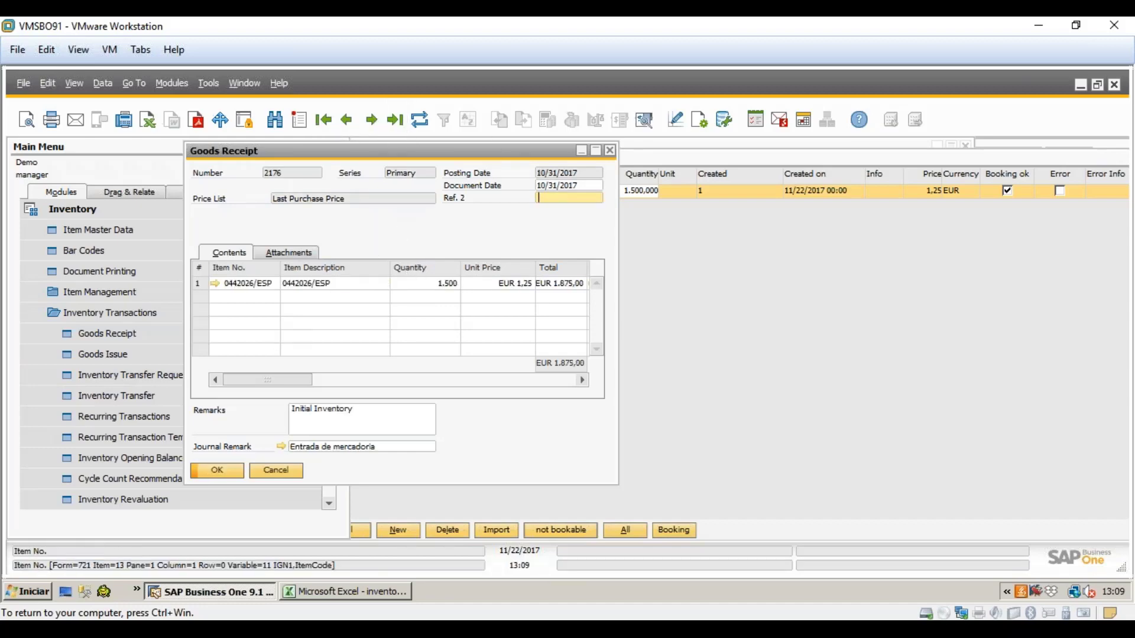
click(292, 409)
drag(392, 415, 292, 411)
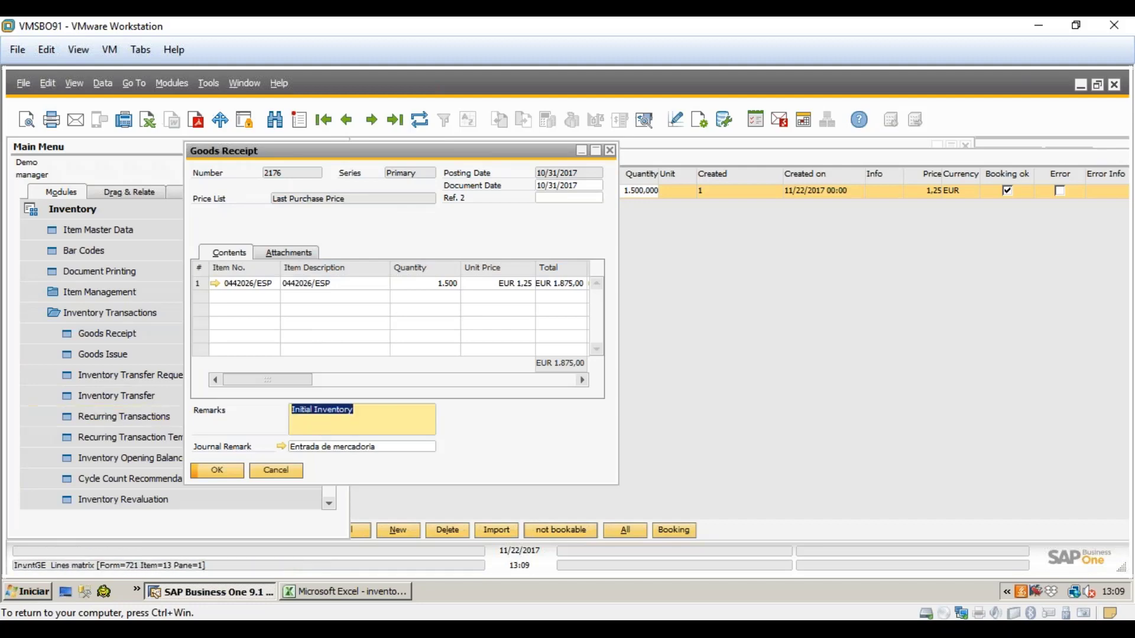
click(610, 151)
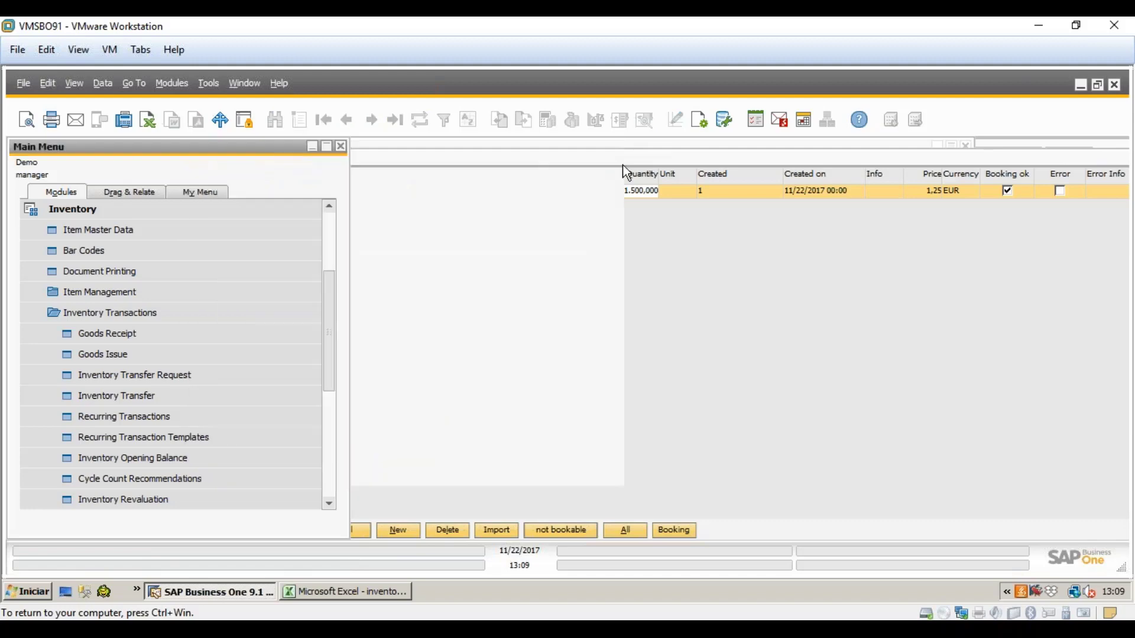
drag(621, 164, 402, 153)
double_click(402, 153)
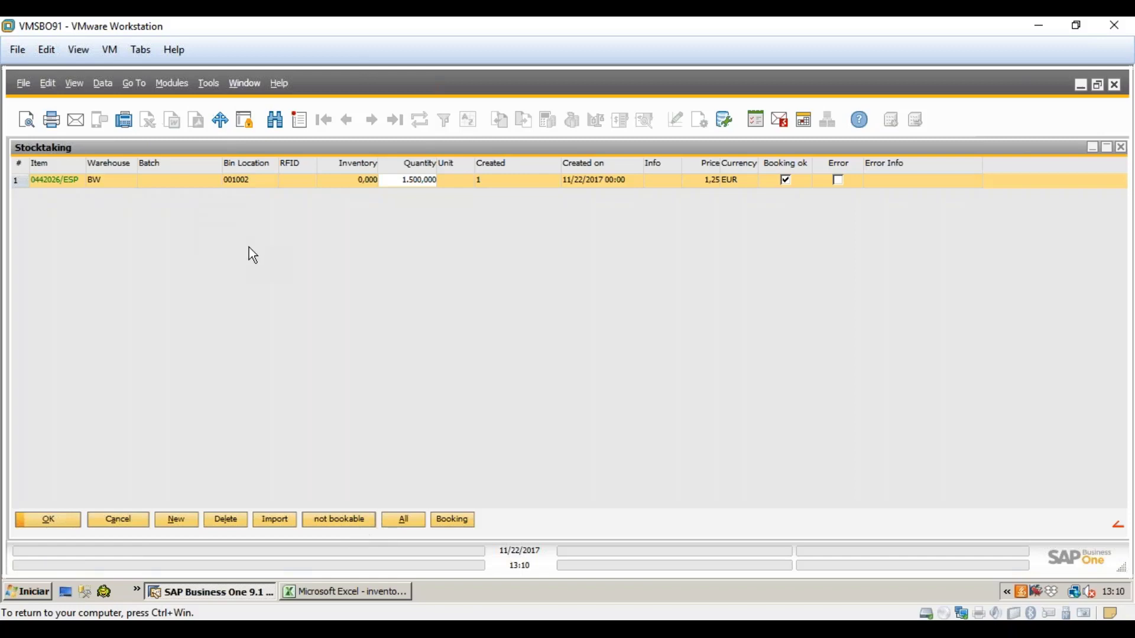
- Finalize initial stock count Test (record 9) and confirm closing it for good
click(74, 522)
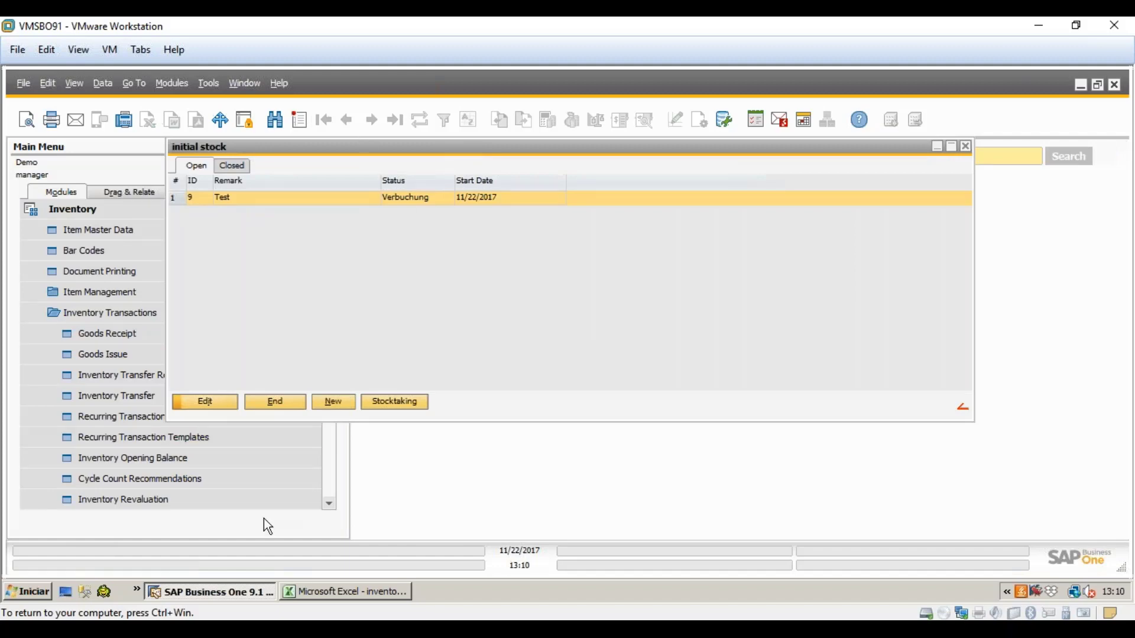
click(245, 165)
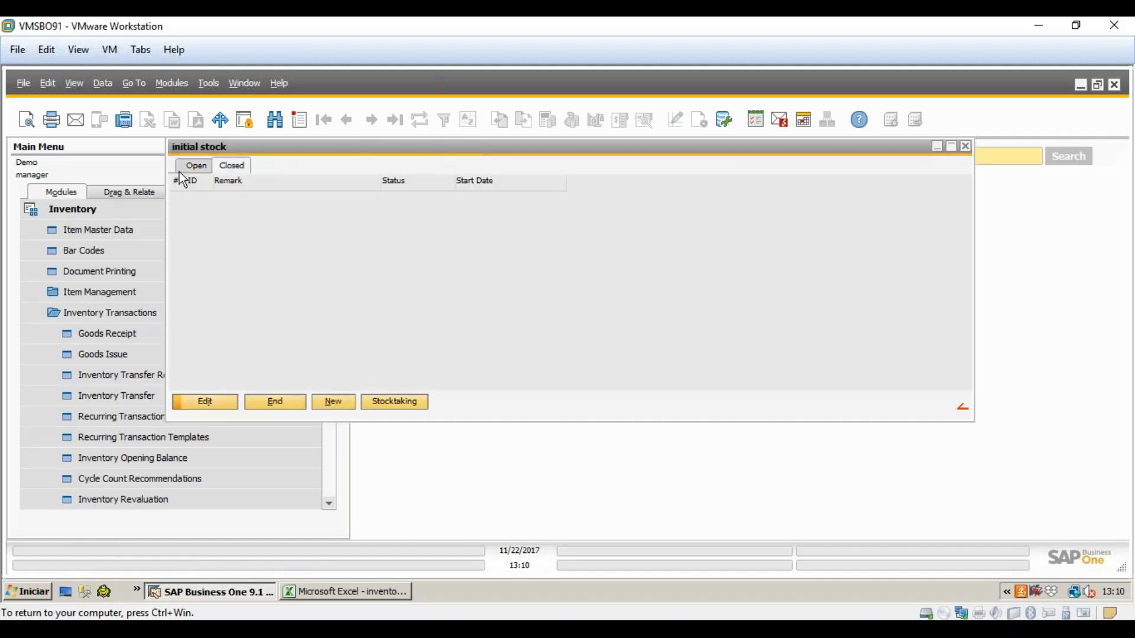
click(182, 170)
double_click(224, 199)
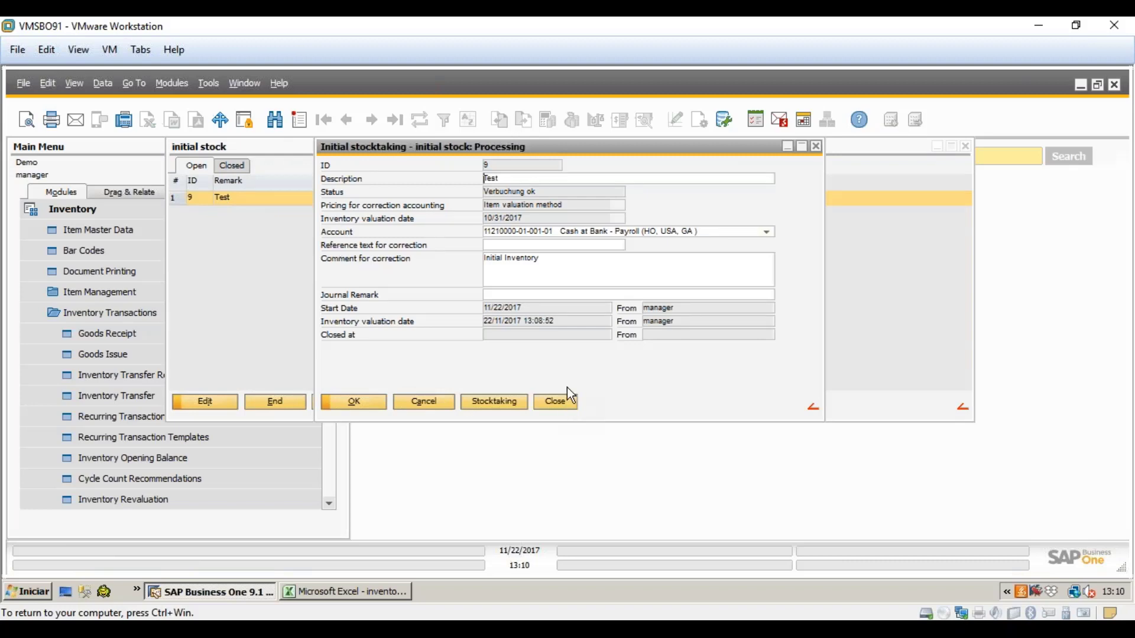
click(566, 406)
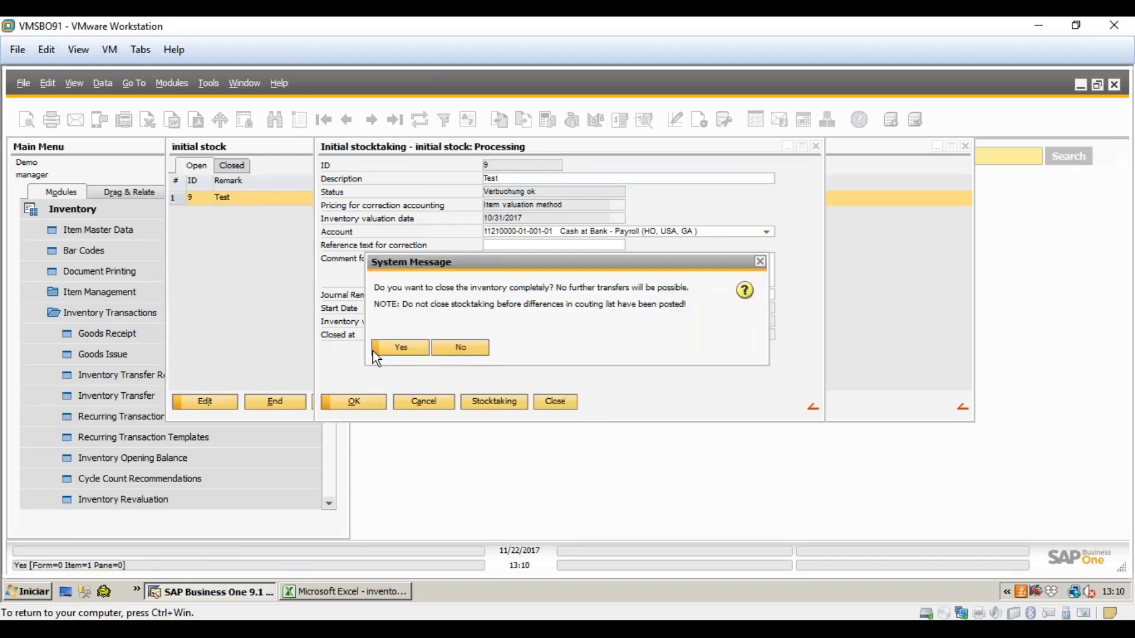
click(386, 345)
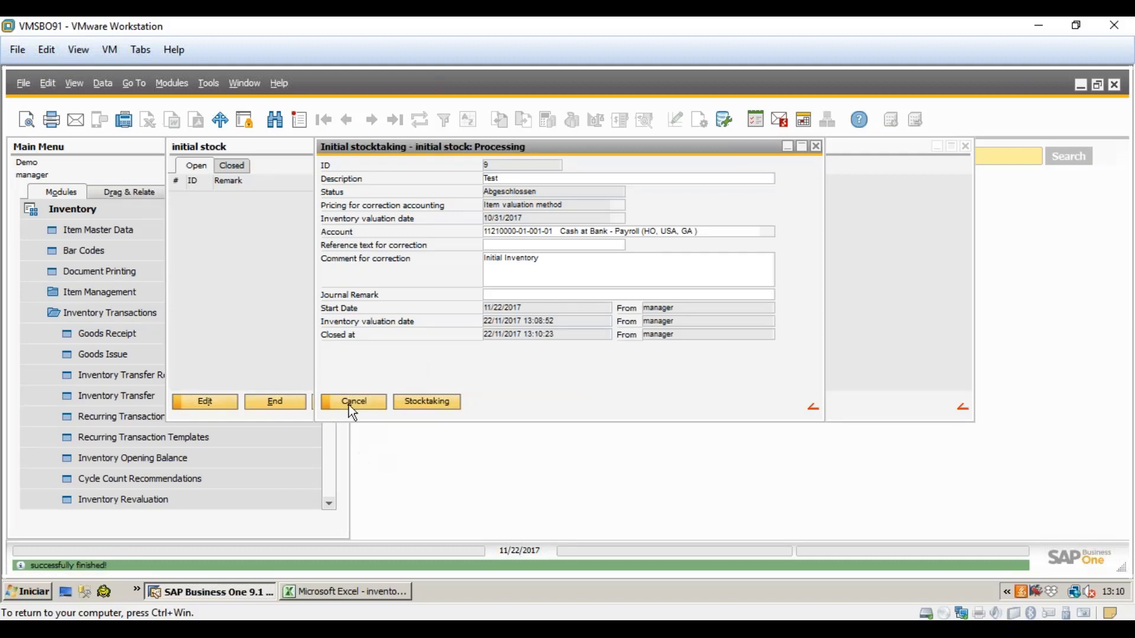
click(350, 404)
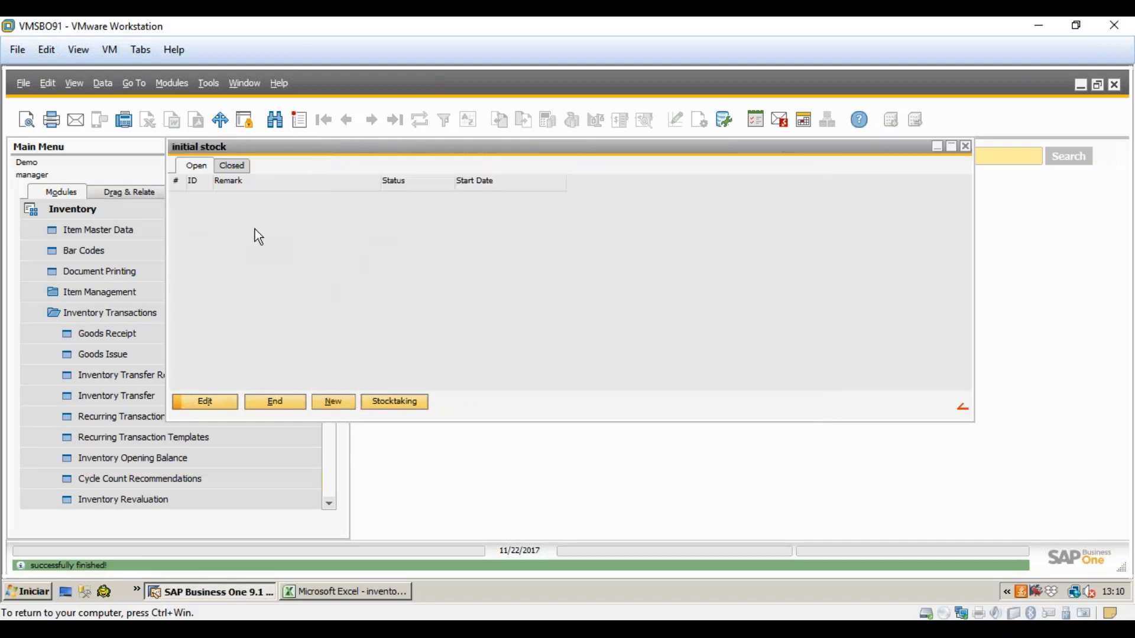
- Check that Test is listed under closed initial stock counts, then expand the BEAS module
click(233, 166)
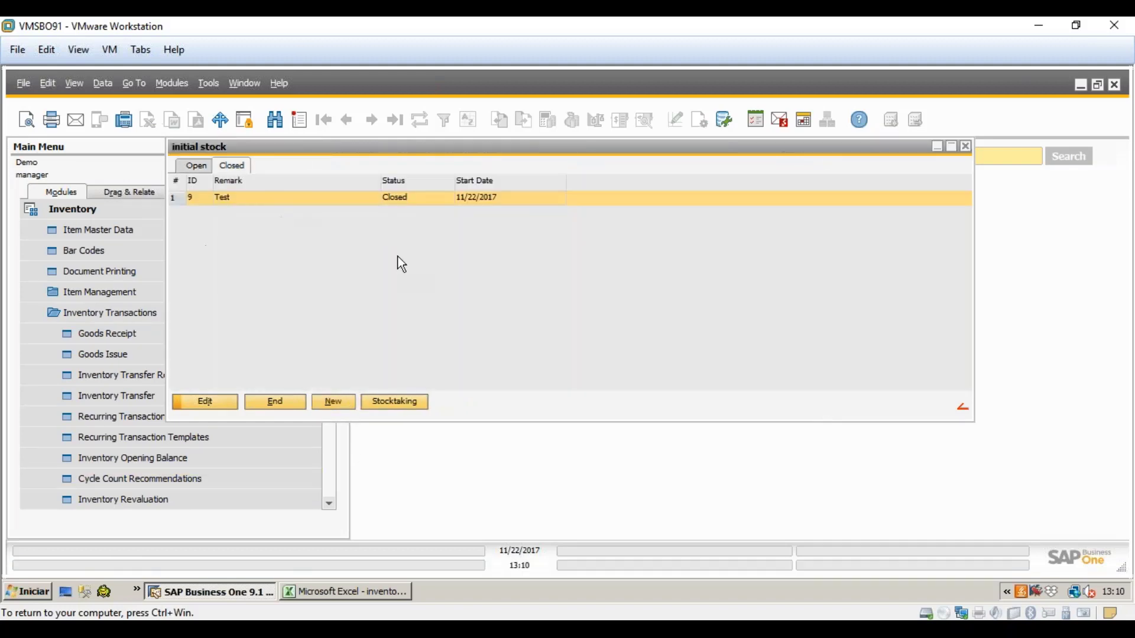
click(282, 403)
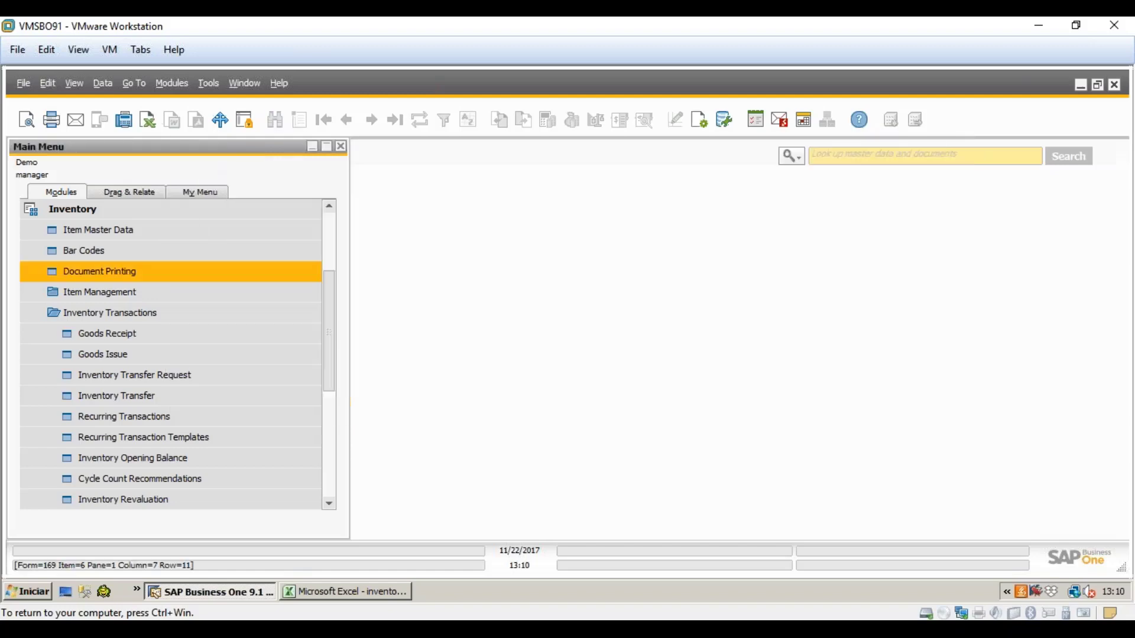
click(83, 207)
click(112, 500)
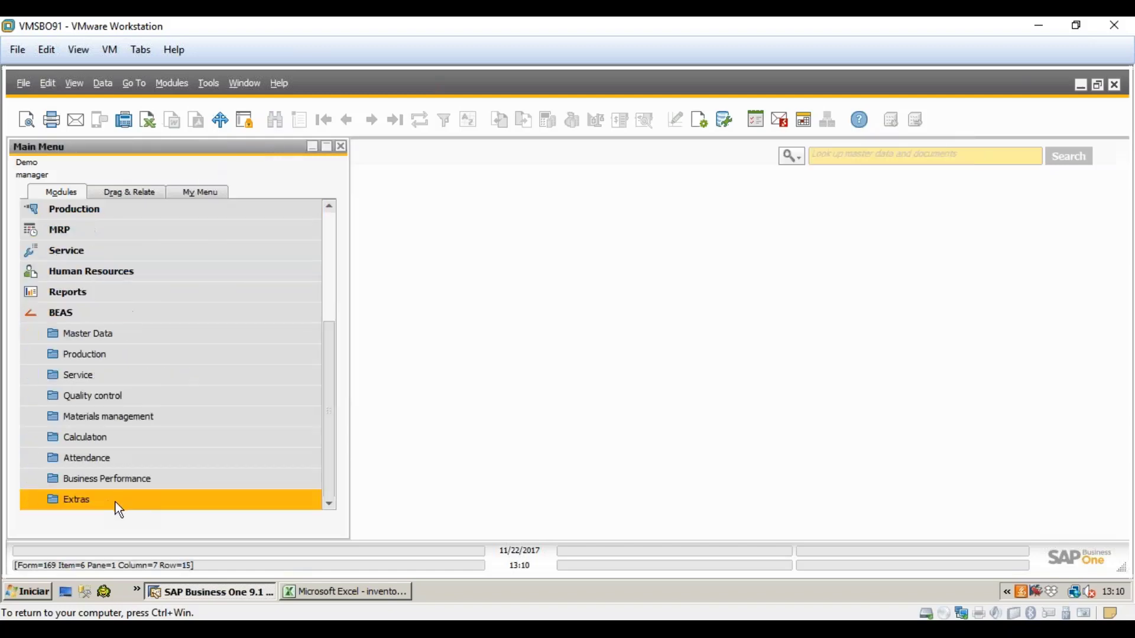
- In BEAS, expand Materials management > Inventory and select Regular Inventory
click(158, 417)
scroll(313, 414, down, 2)
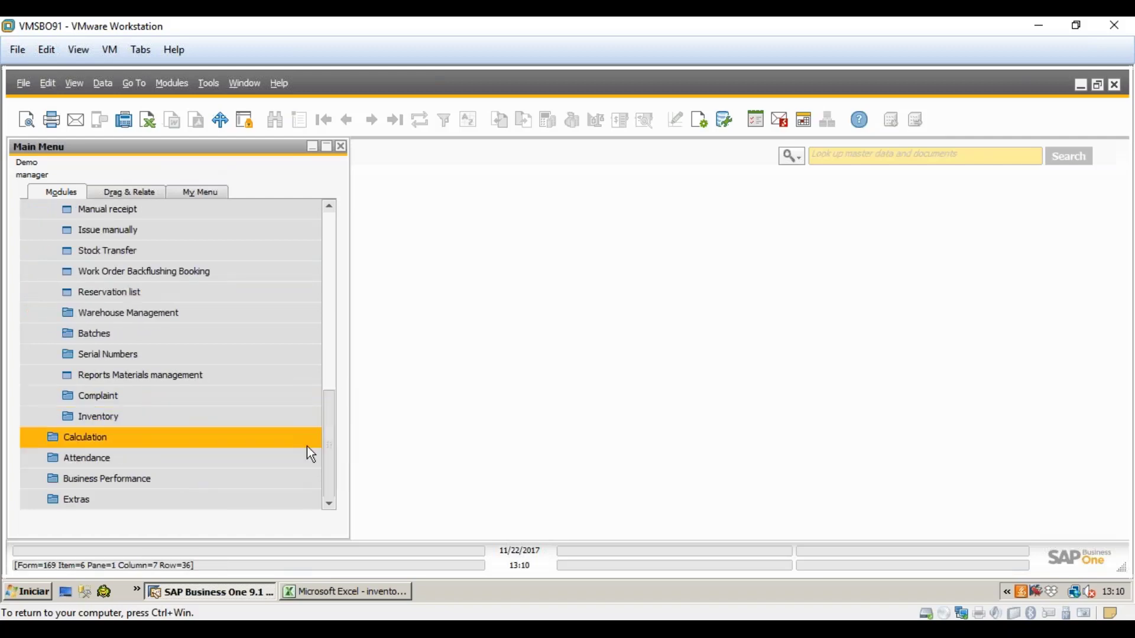
click(105, 416)
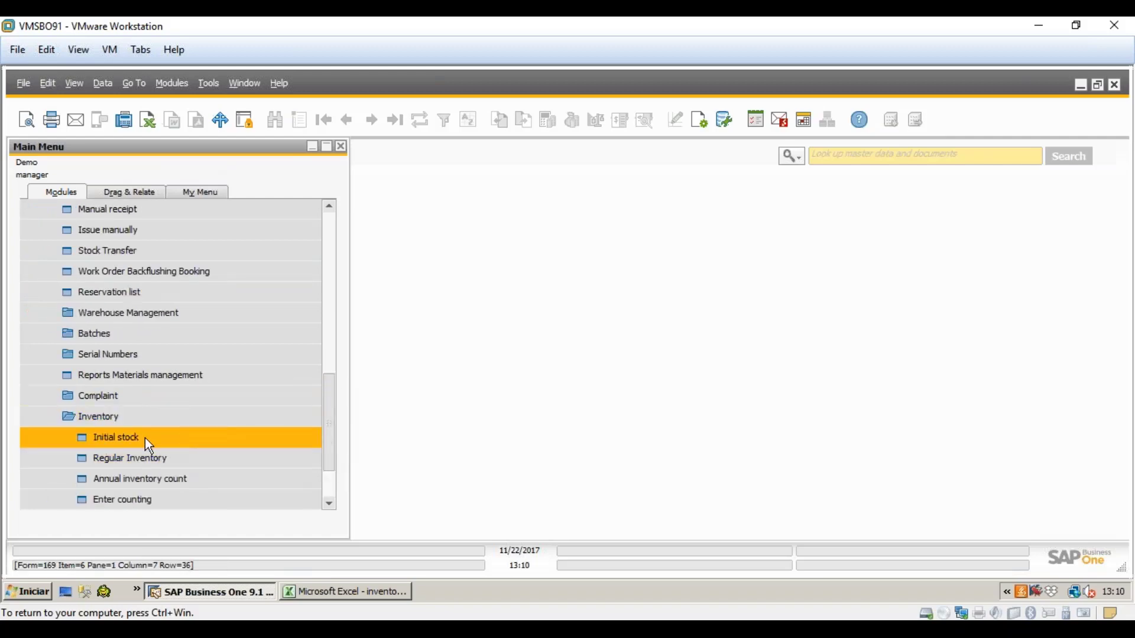
scroll(324, 421, down, 2)
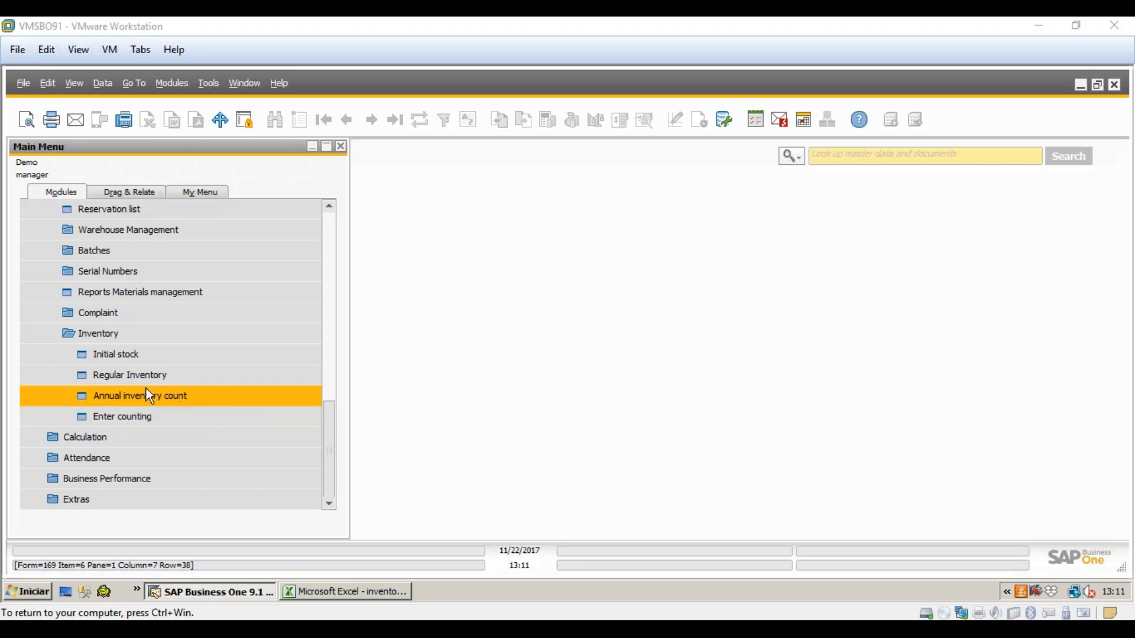
click(147, 377)
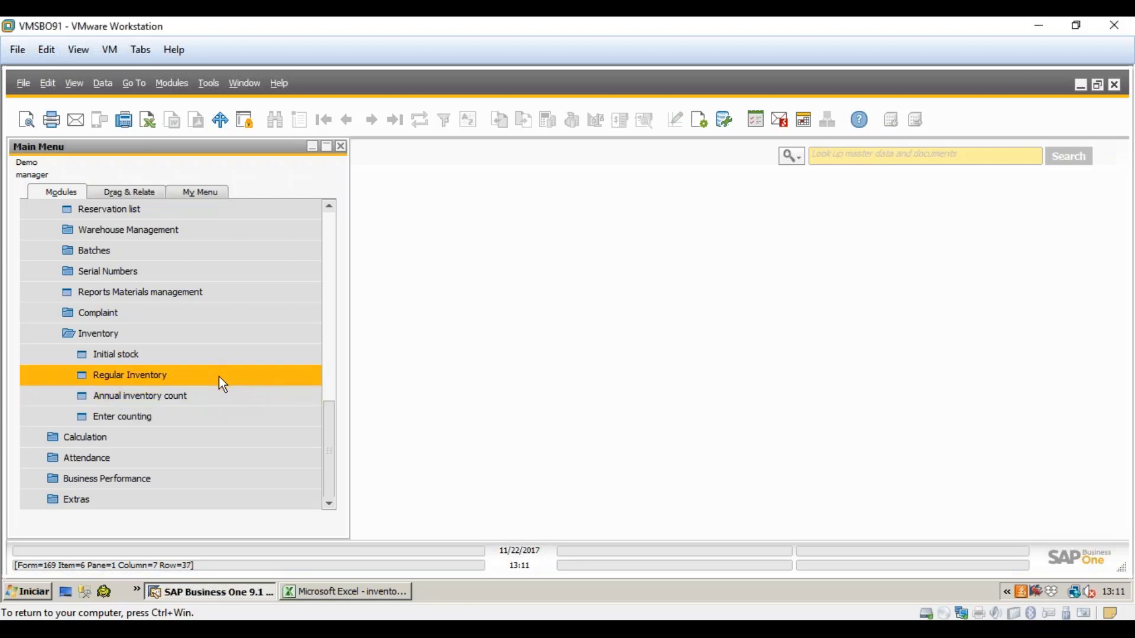
click(219, 377)
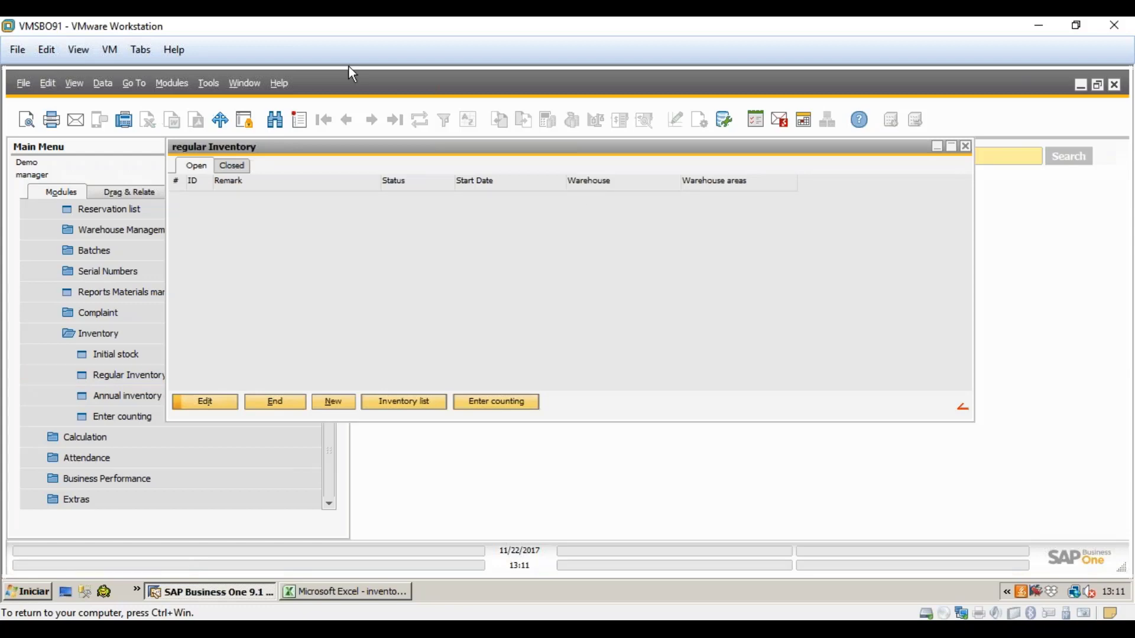
click(333, 402)
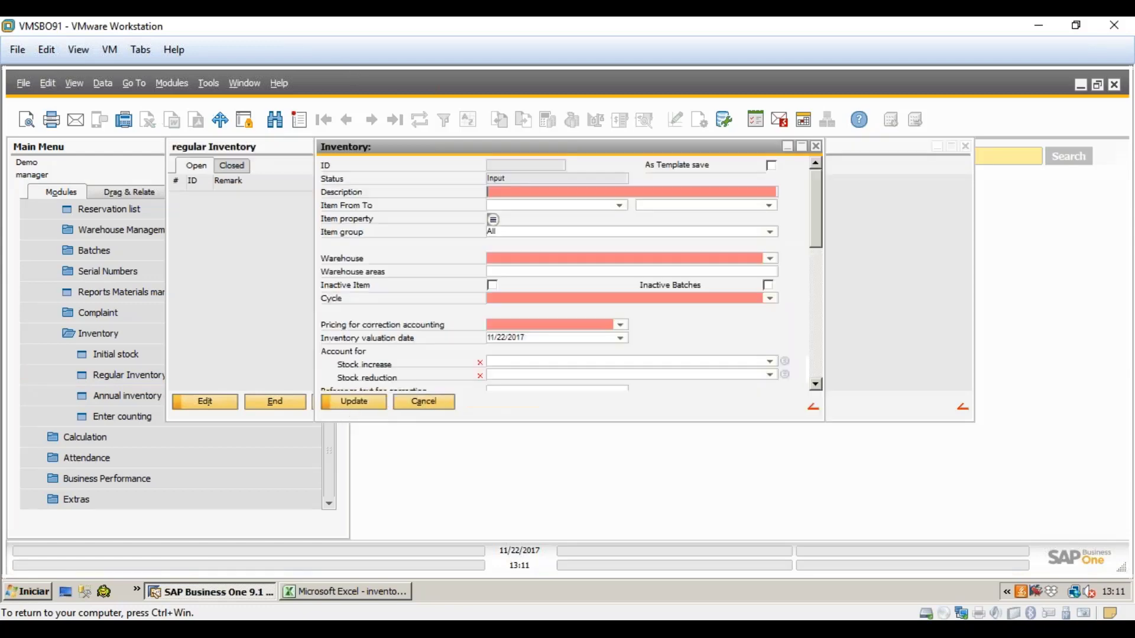
click(597, 299)
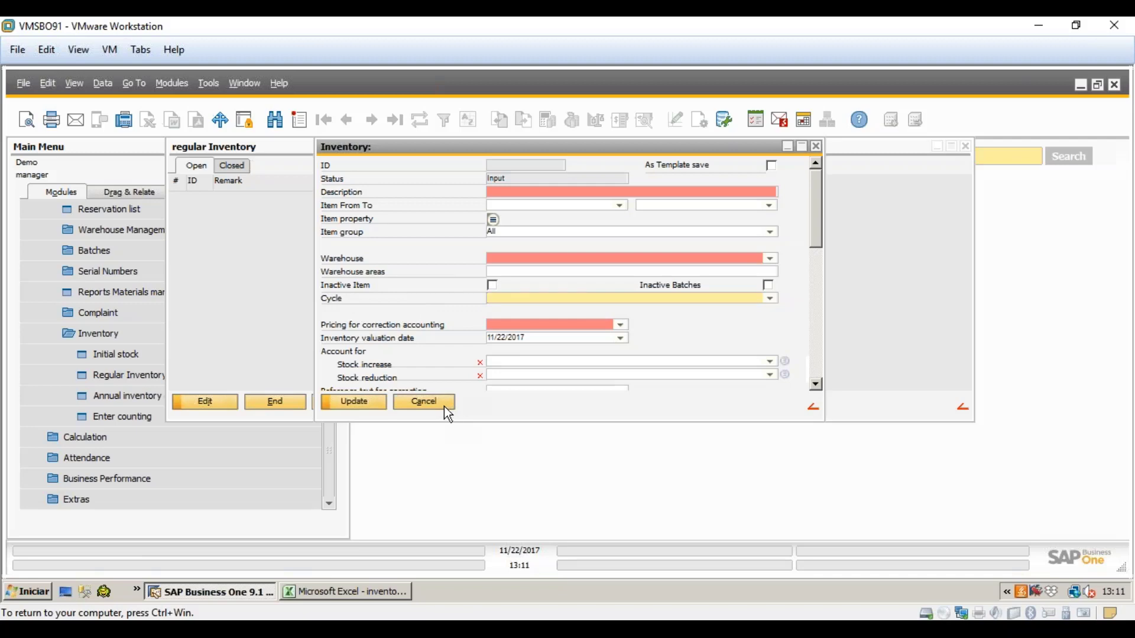
click(426, 402)
click(275, 403)
drag(332, 427, 330, 198)
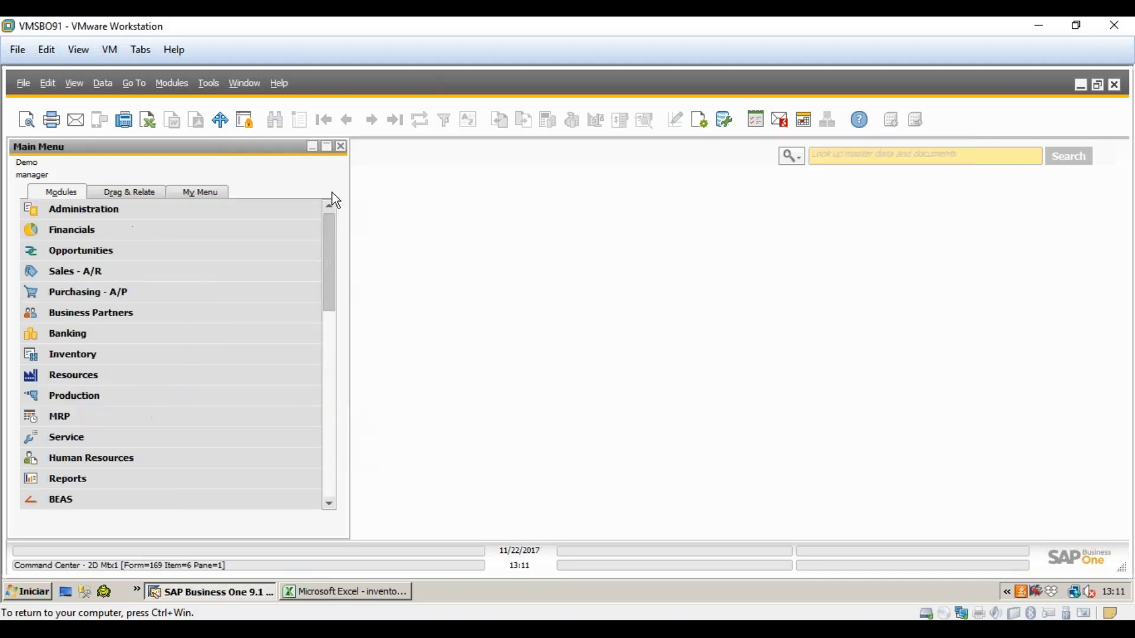
click(190, 213)
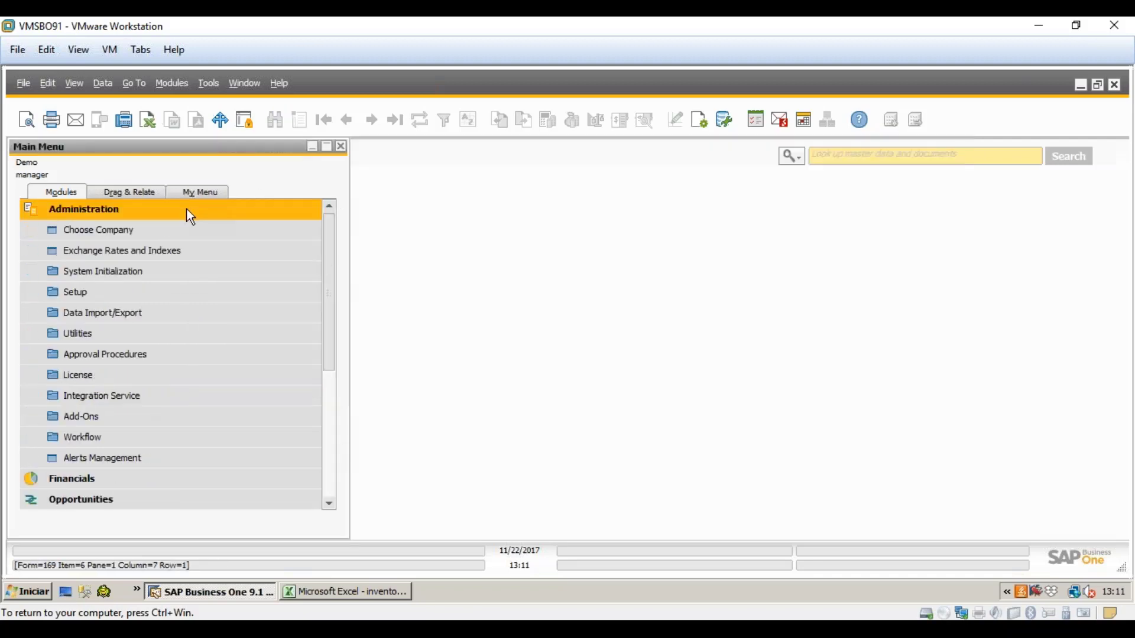
click(143, 293)
click(111, 438)
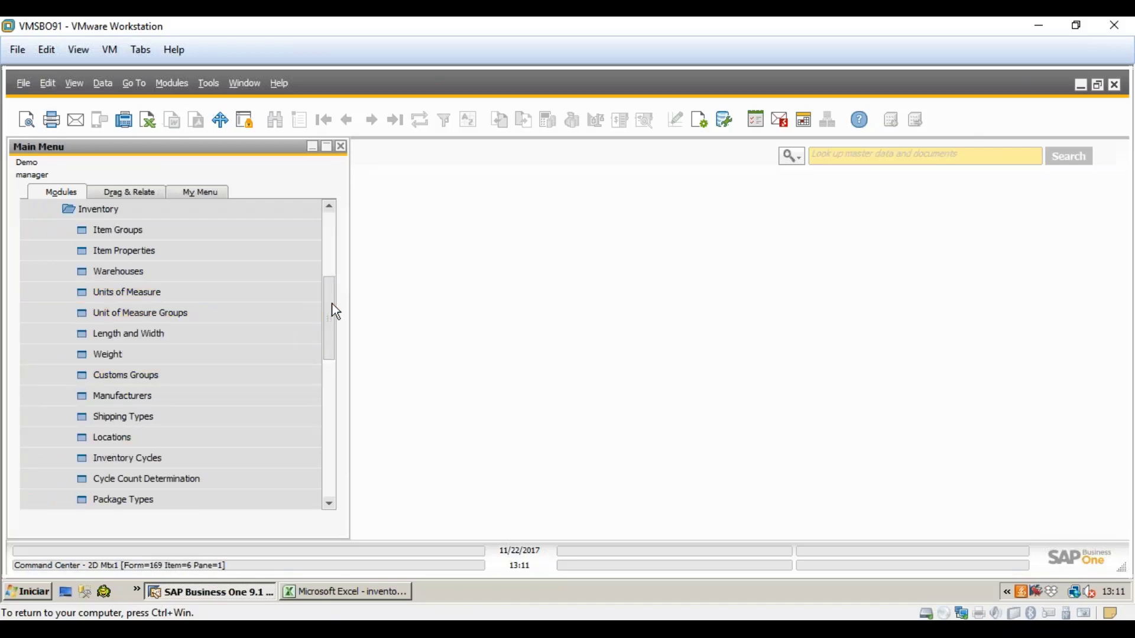
drag(334, 311, 334, 340)
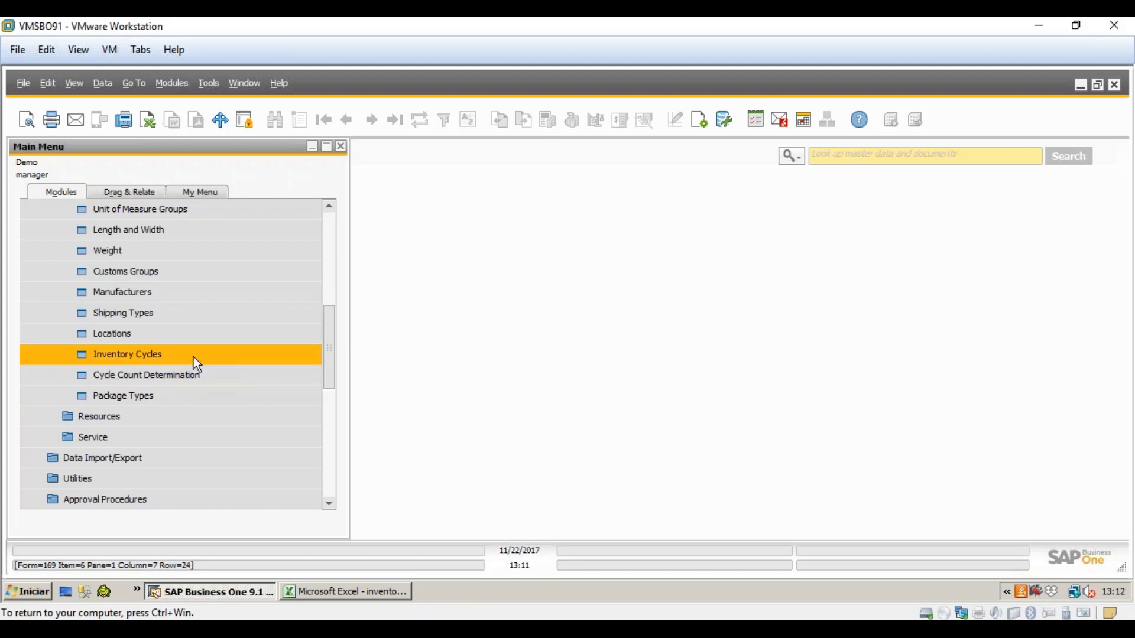
click(193, 357)
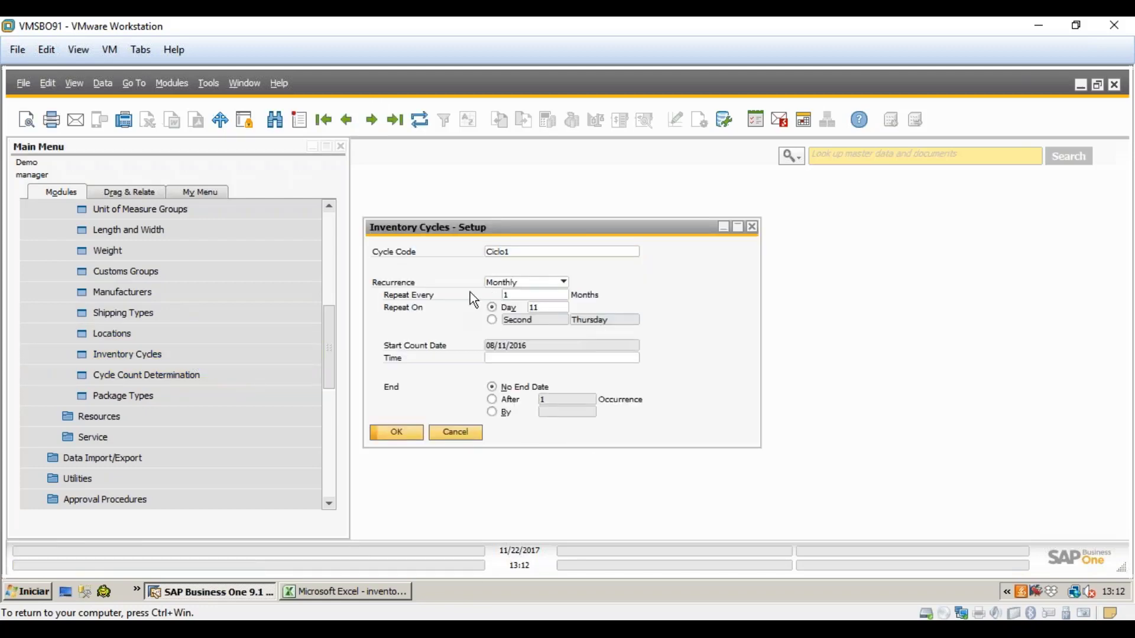
click(449, 433)
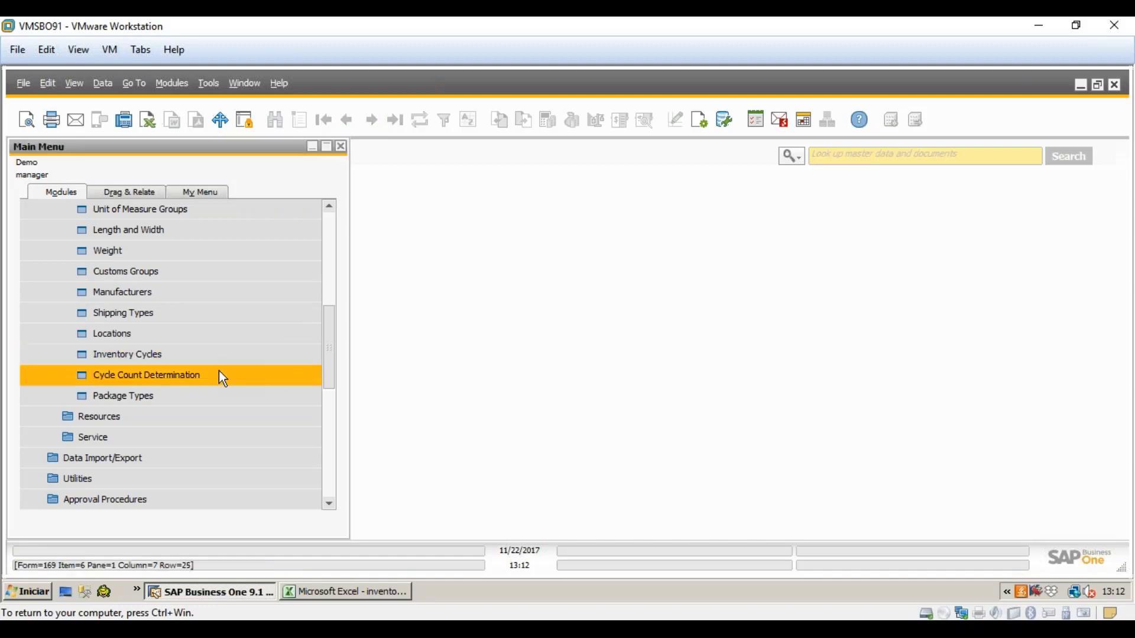
click(220, 372)
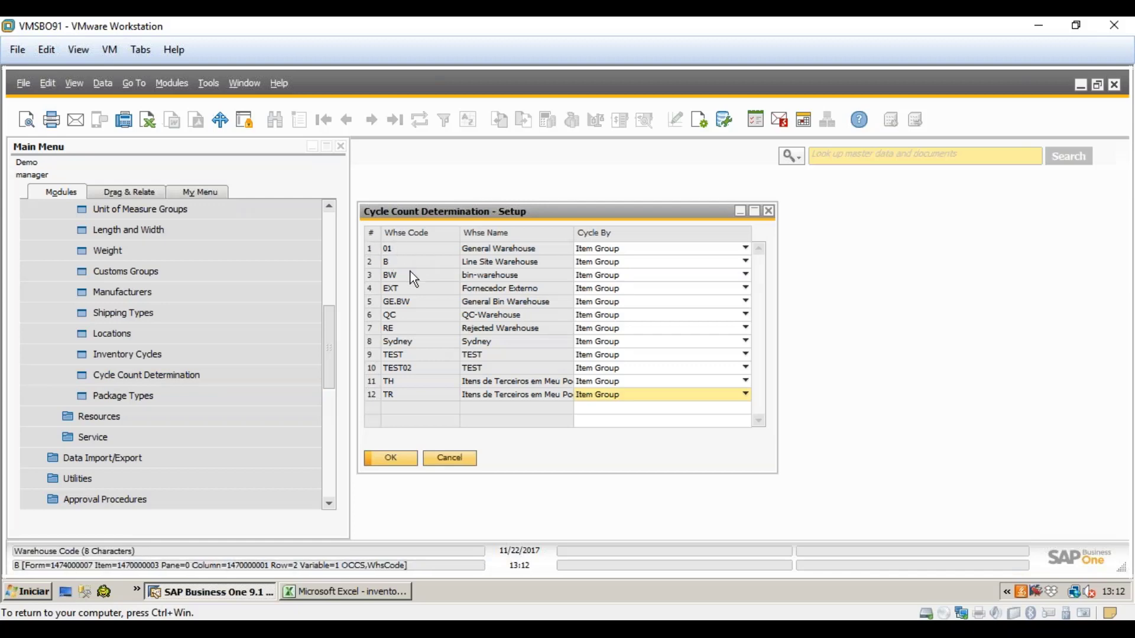
double_click(374, 250)
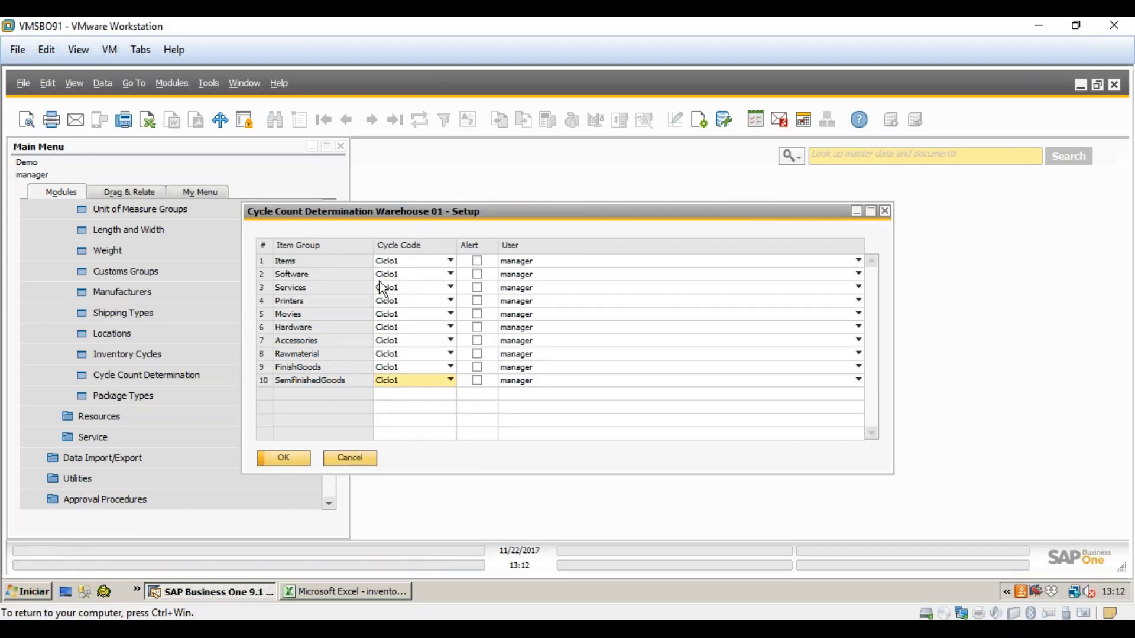
click(359, 466)
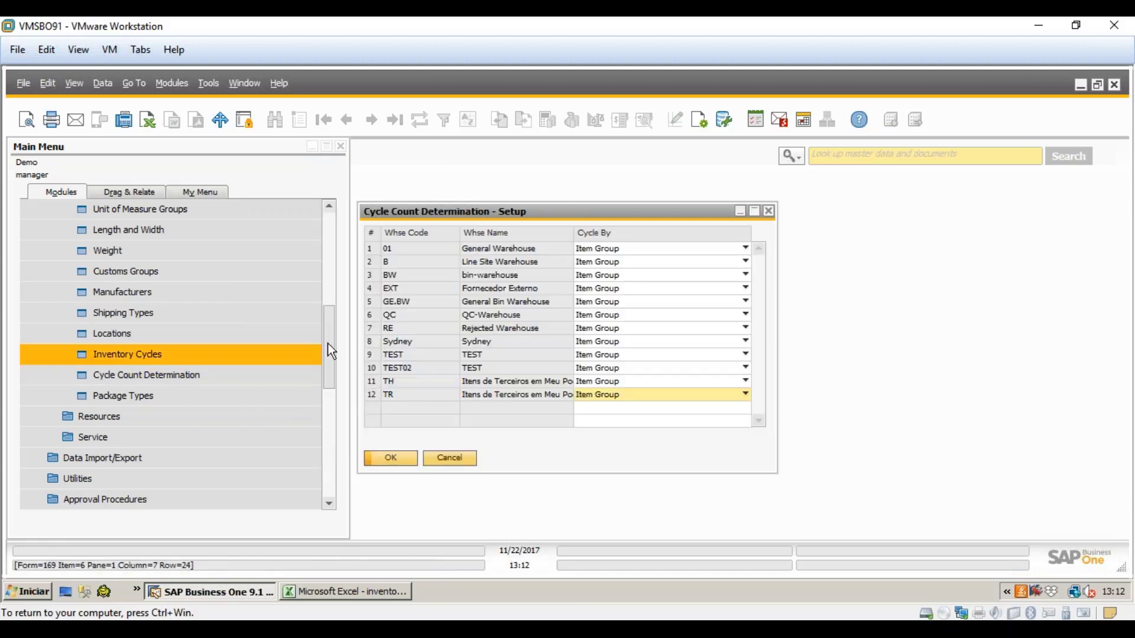
key(Escape)
drag(332, 312, 341, 499)
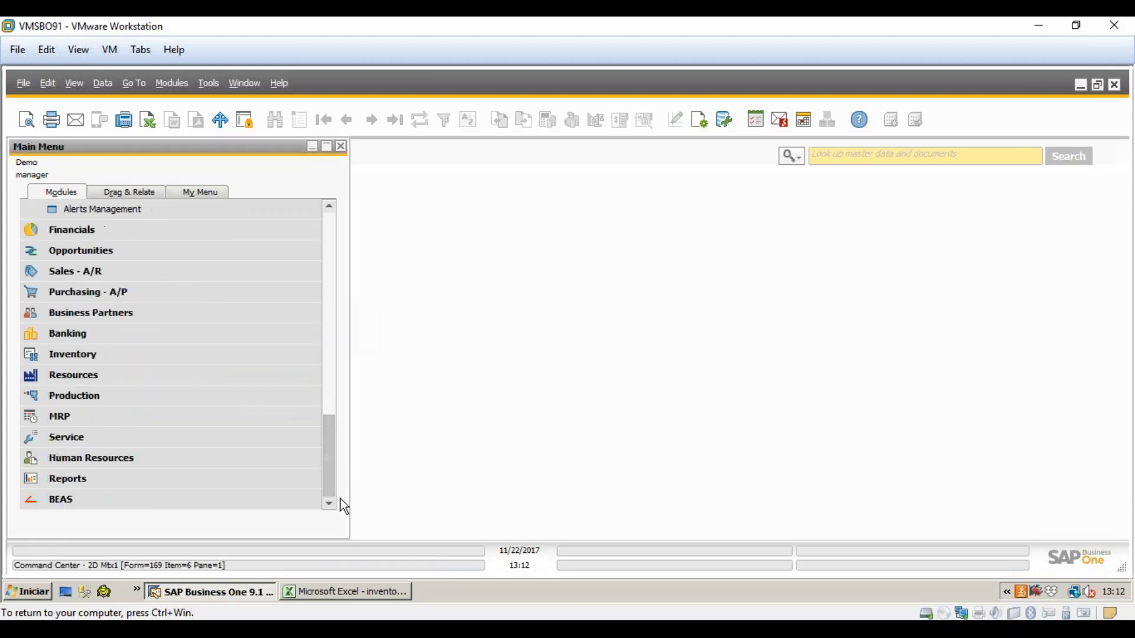
- Open the BEAS Regular Inventory list via Materials management > Inventory
click(101, 501)
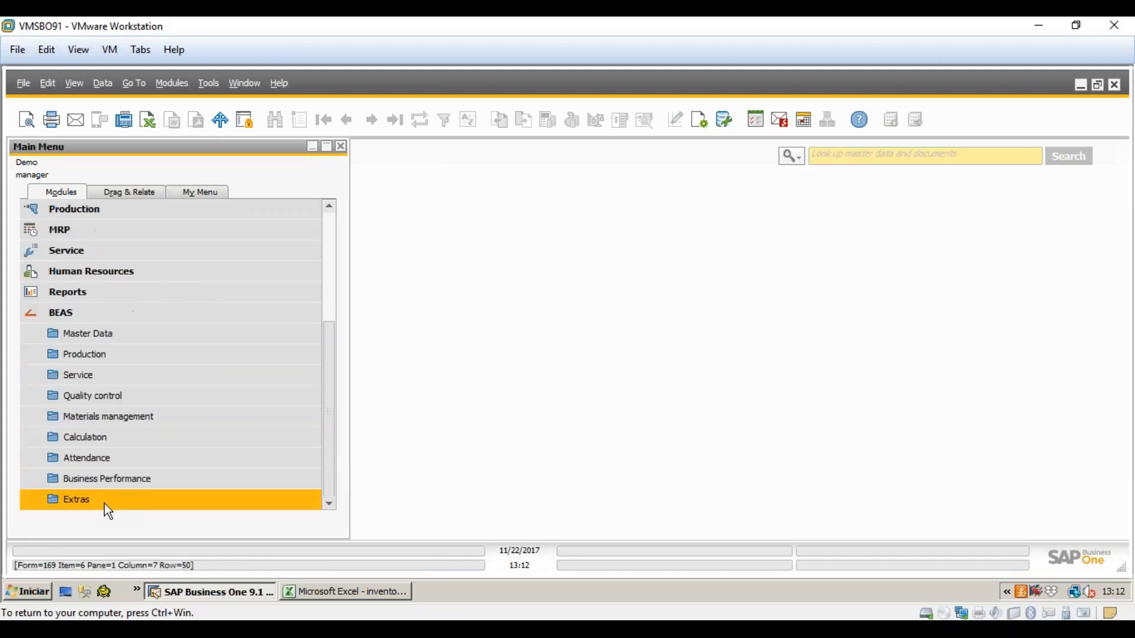
click(137, 418)
scroll(140, 422, down, 2)
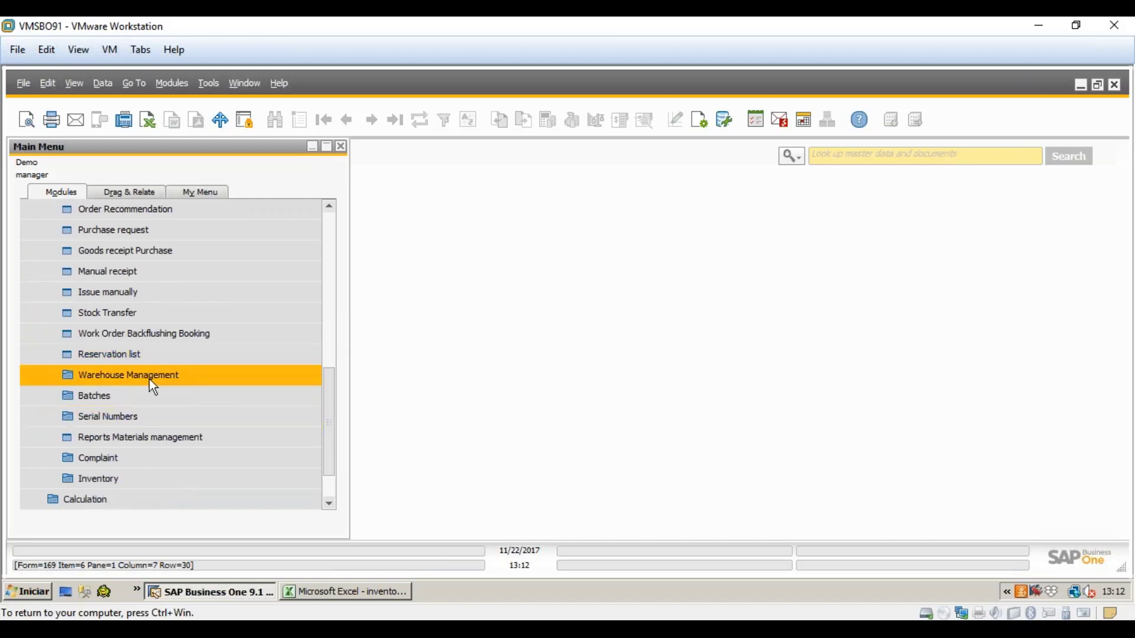
click(172, 478)
click(172, 460)
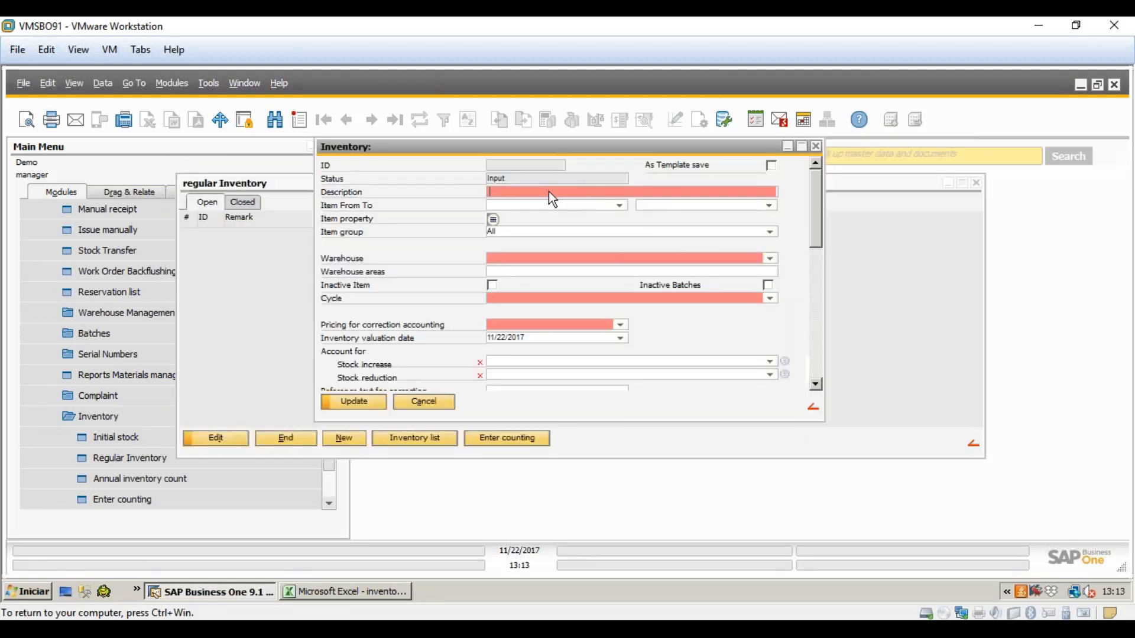
text(Test)
click(553, 206)
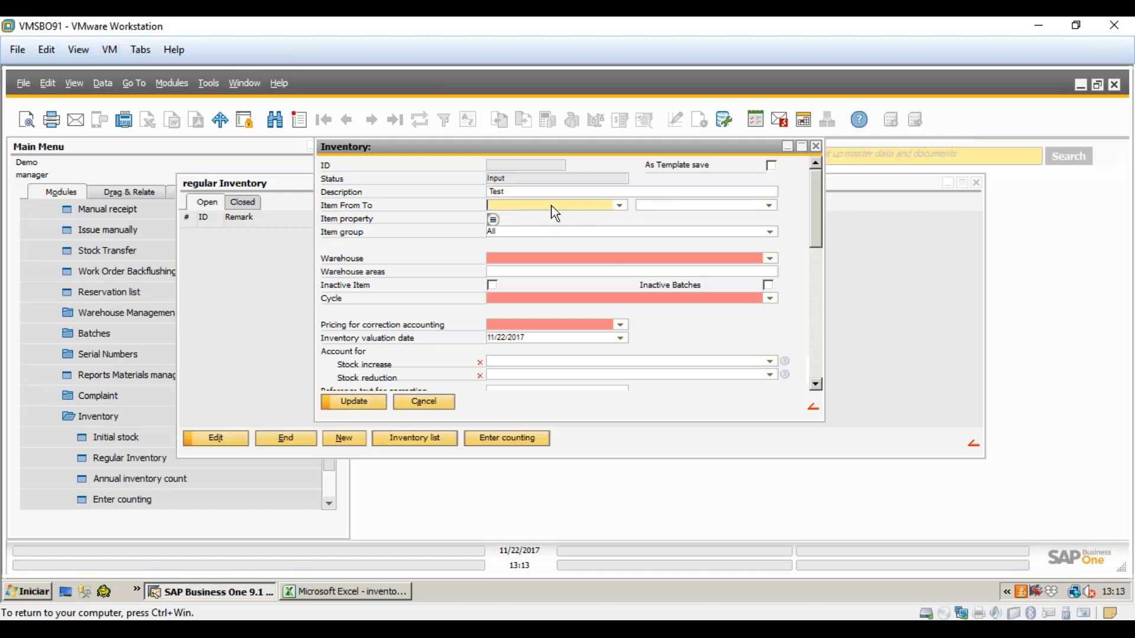
click(489, 192)
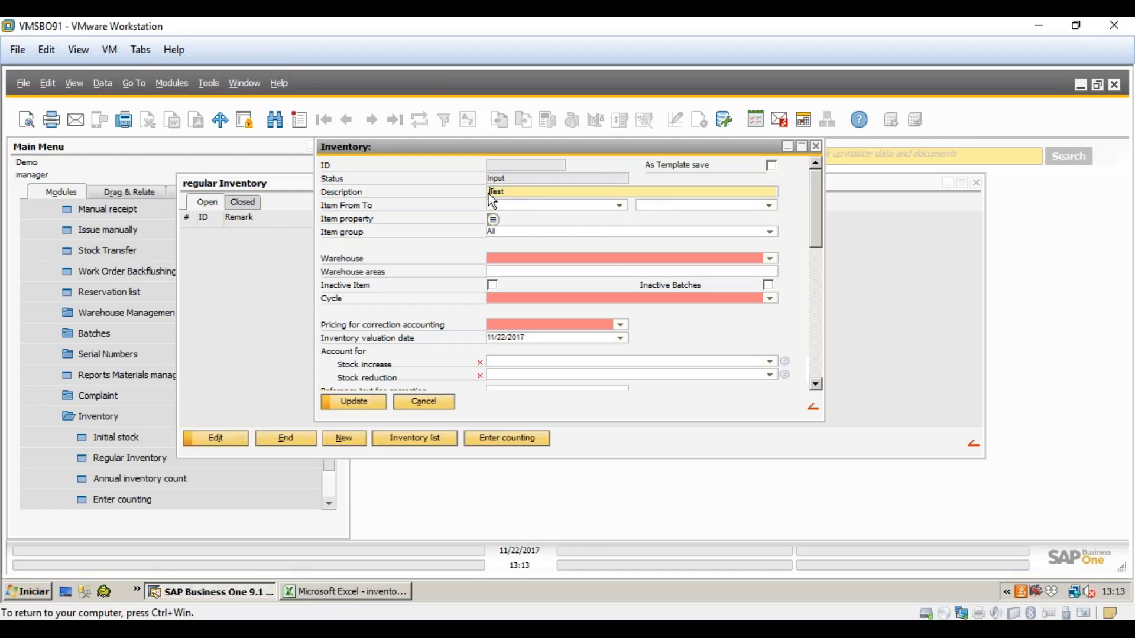
click(514, 207)
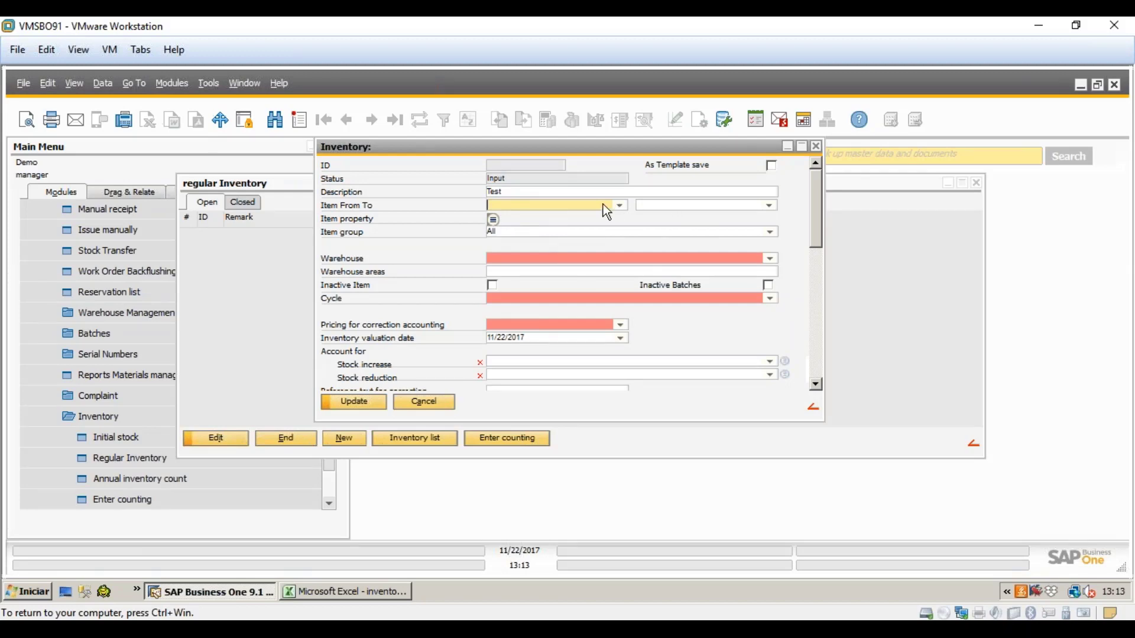
click(656, 207)
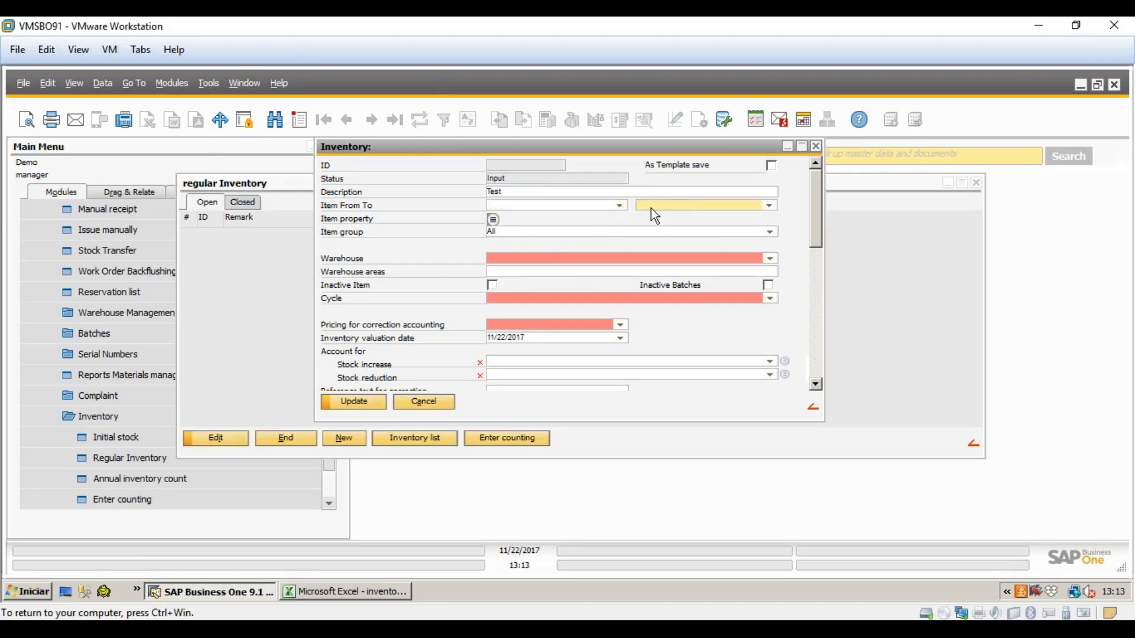
click(619, 206)
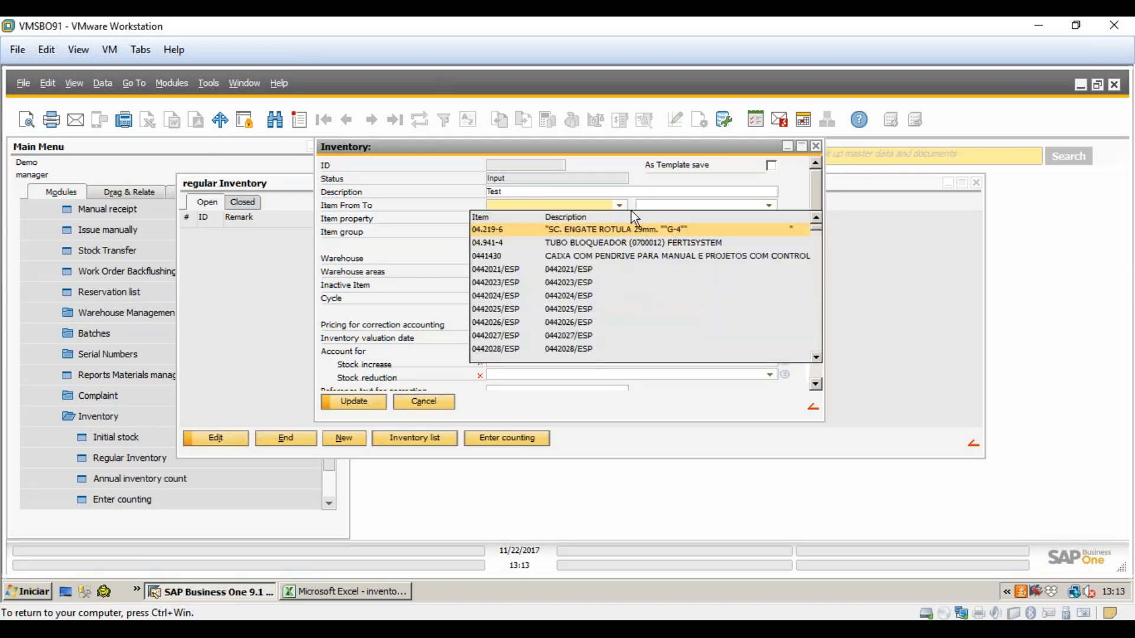
click(642, 170)
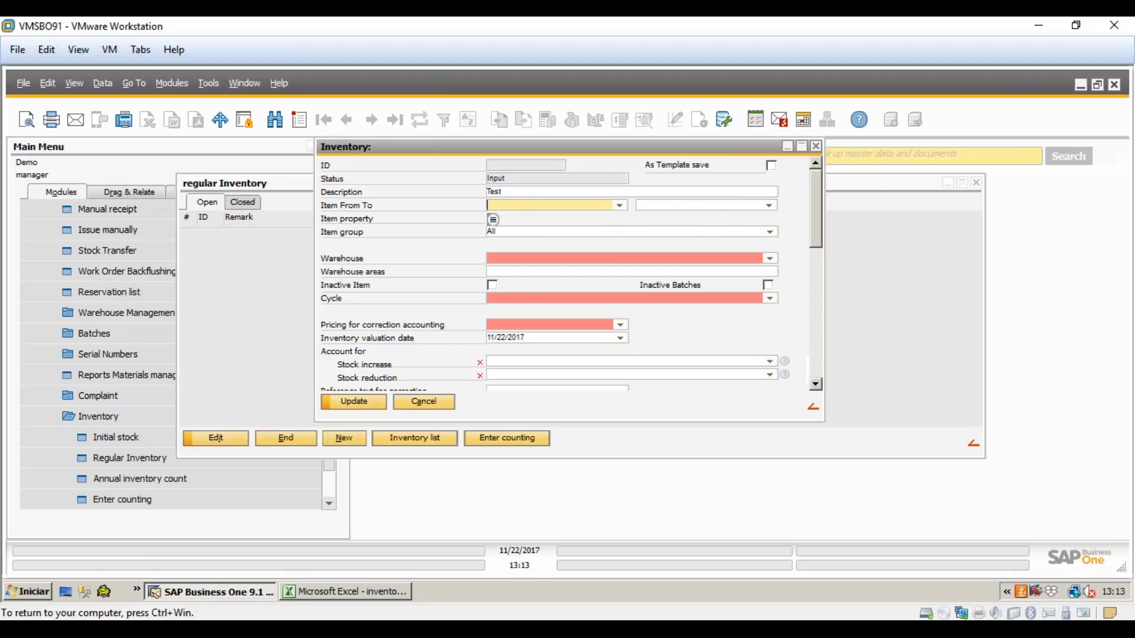
click(493, 219)
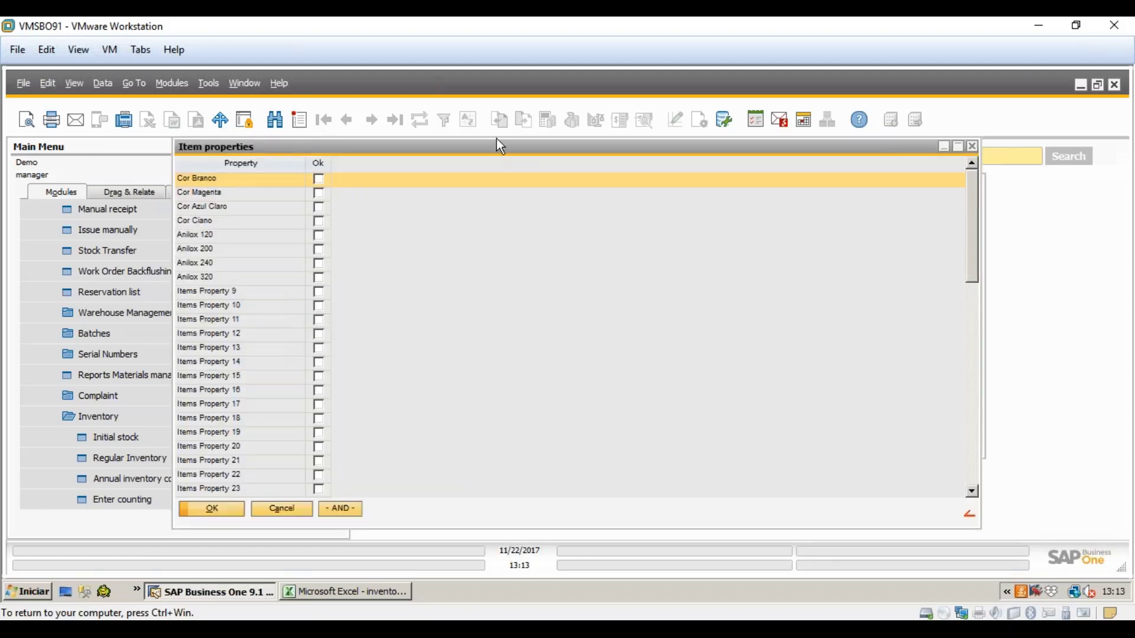
click(281, 508)
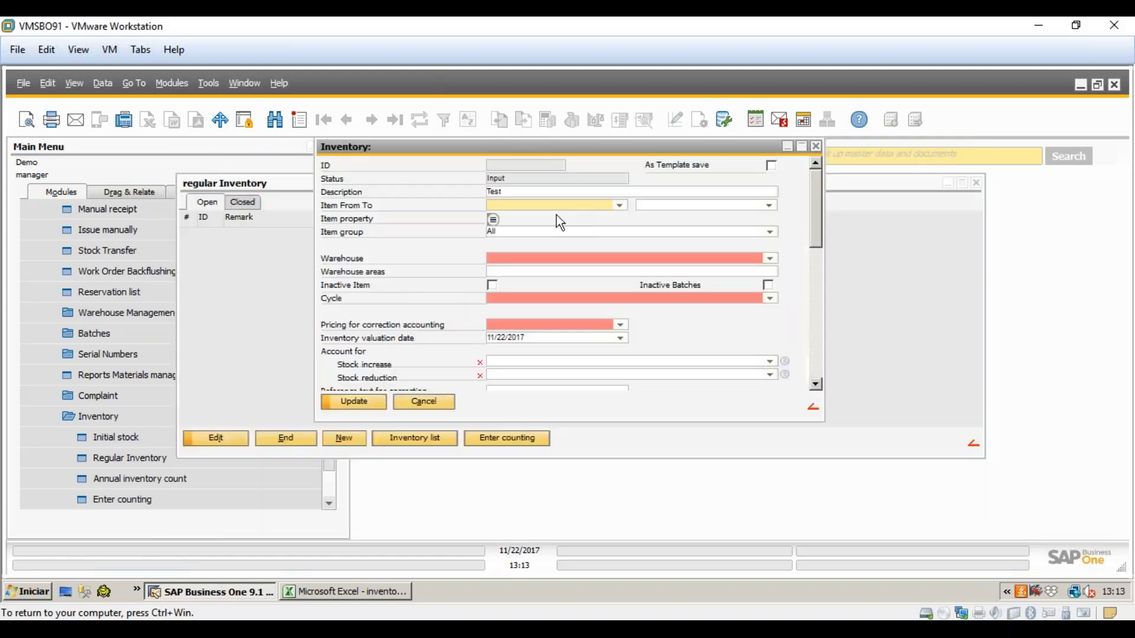
click(519, 230)
click(767, 235)
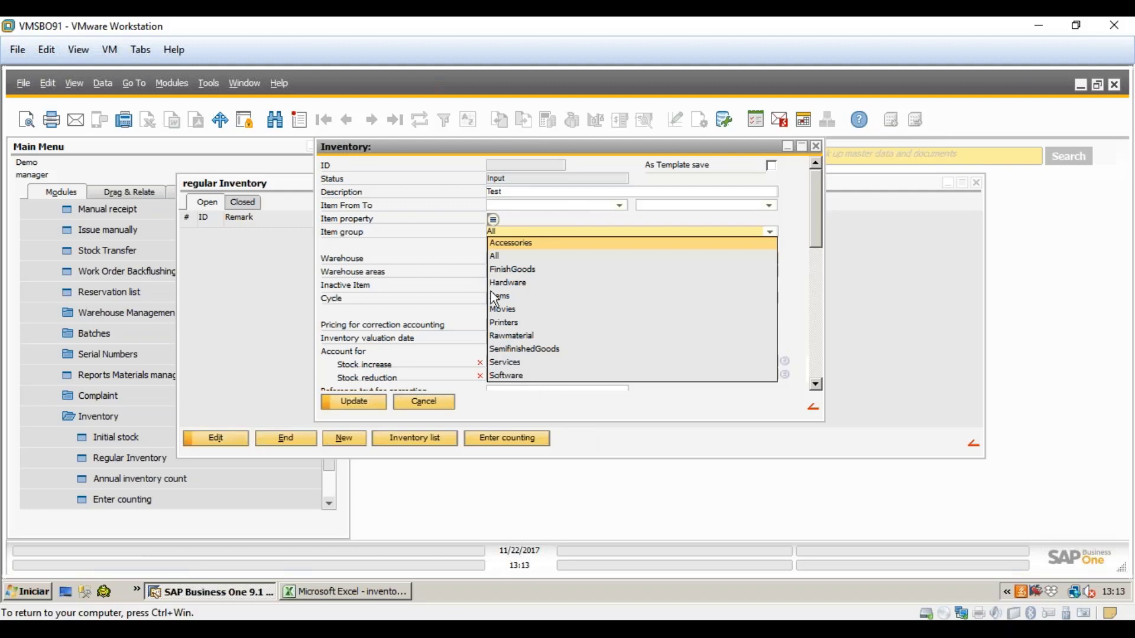
click(403, 249)
click(552, 261)
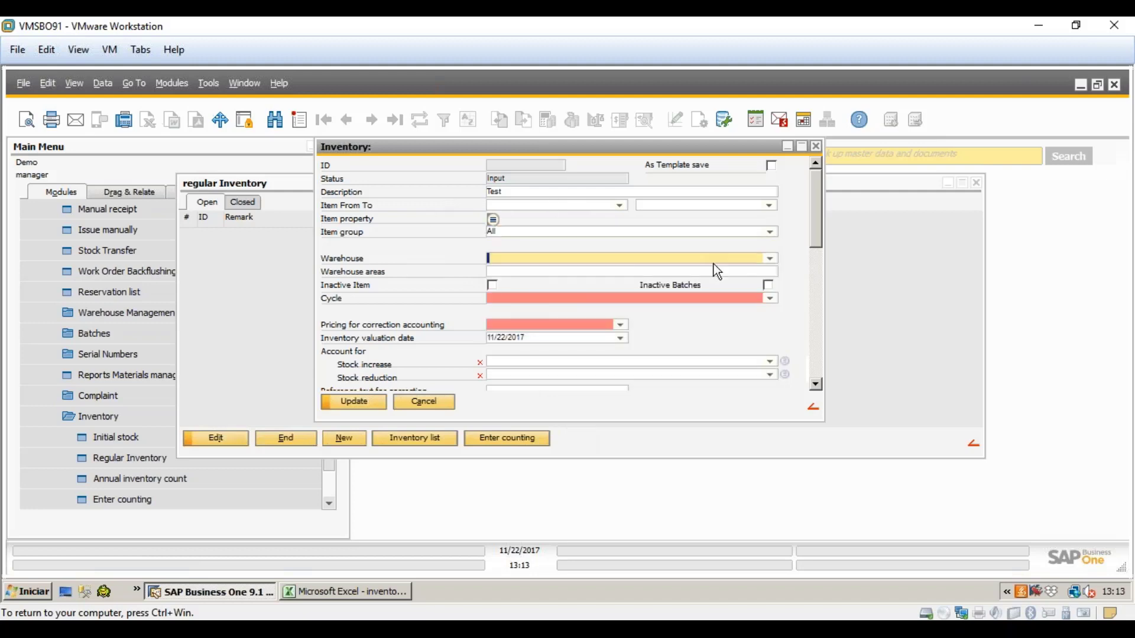
- Apply warehouse 01 General Warehouse to the inventory
click(770, 258)
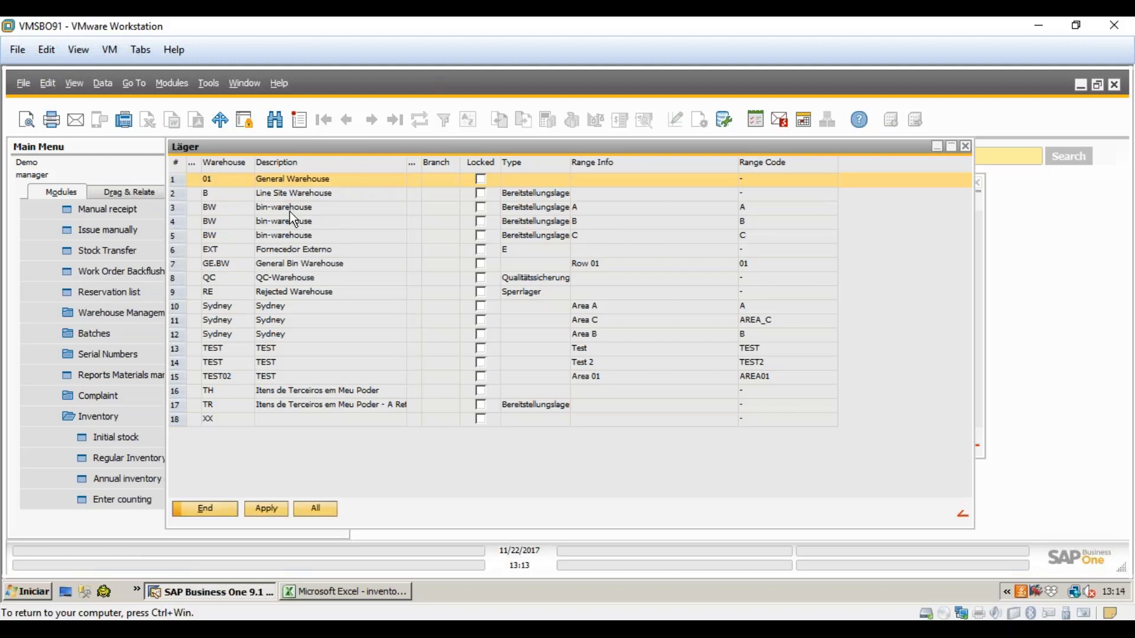
click(286, 276)
click(276, 177)
click(265, 509)
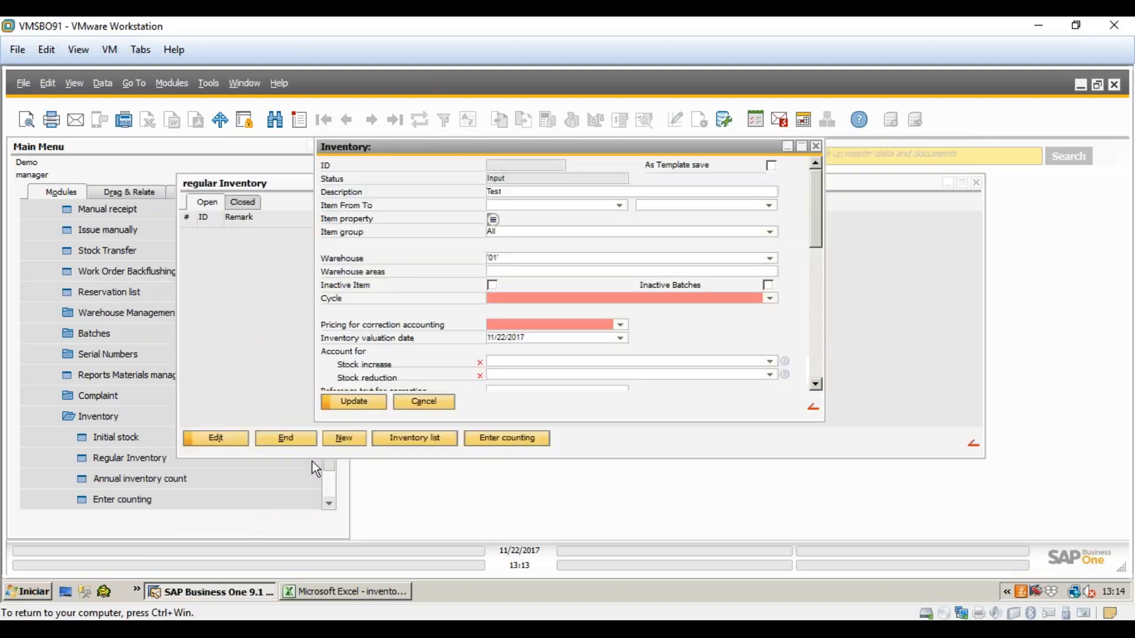
double_click(501, 260)
- Select warehouses 01, BW area A and EXT together and apply them to the inventory
click(773, 260)
click(321, 512)
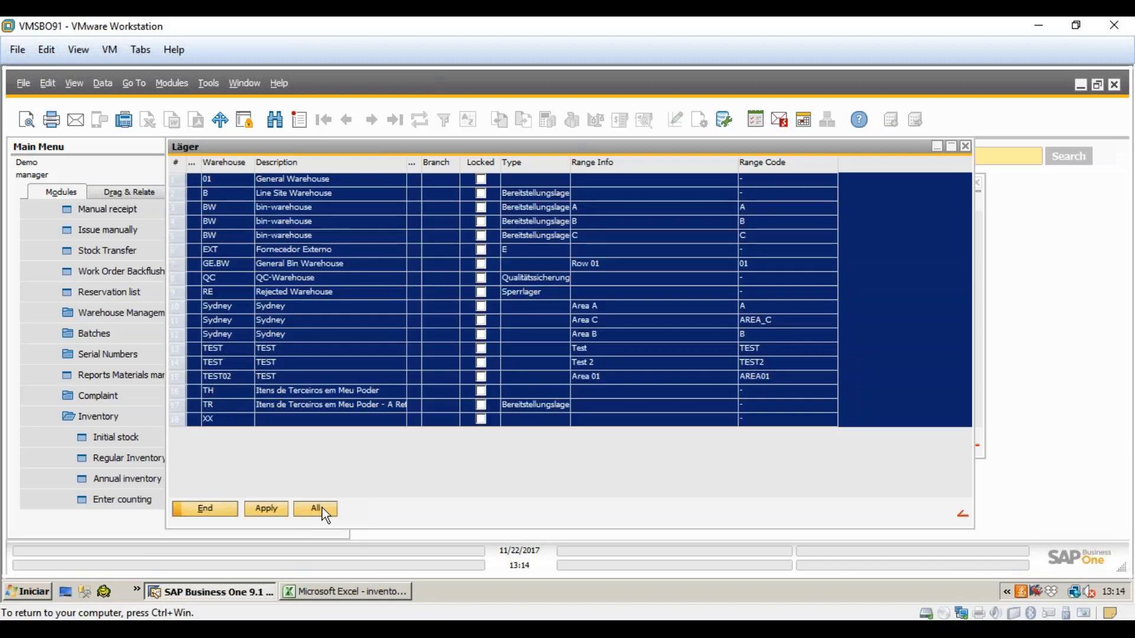
click(422, 240)
click(278, 183)
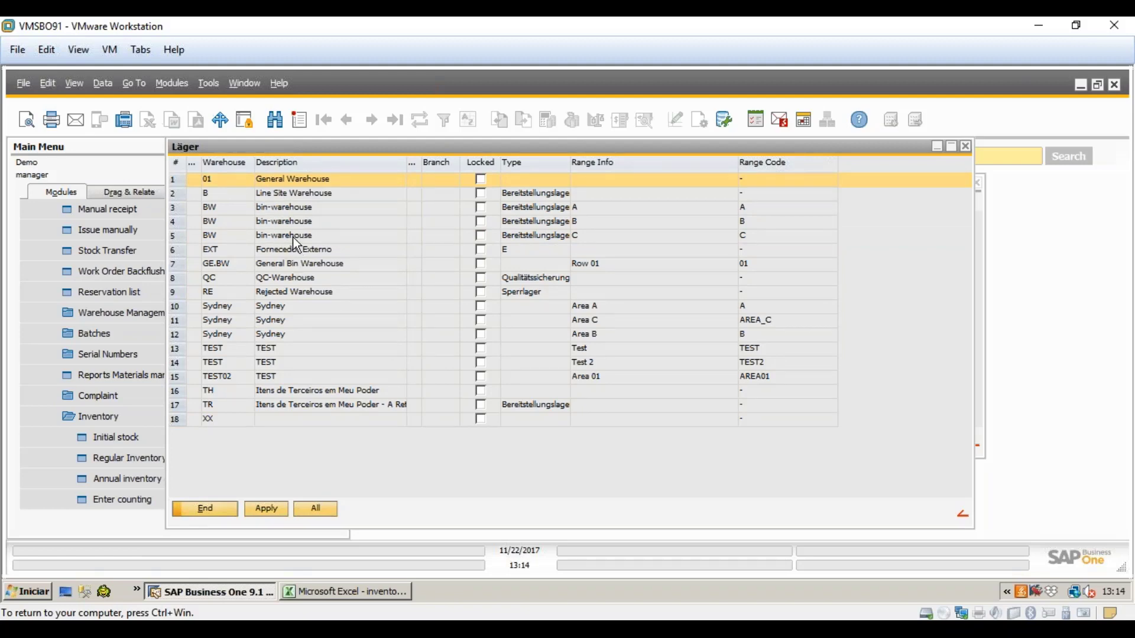
shift+click(293, 237)
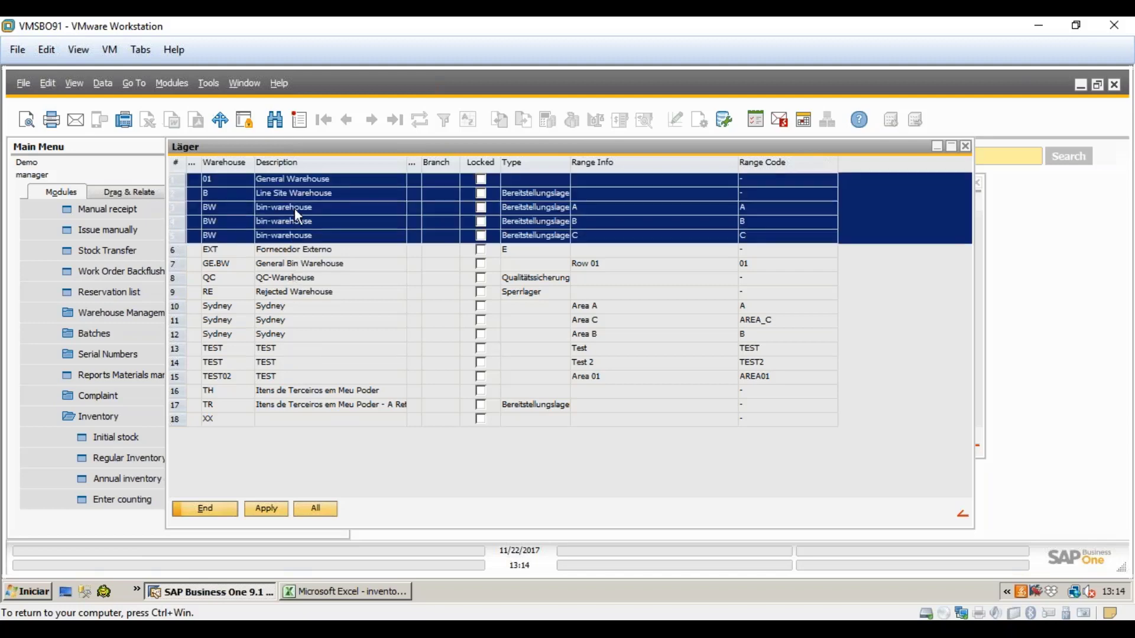
click(293, 180)
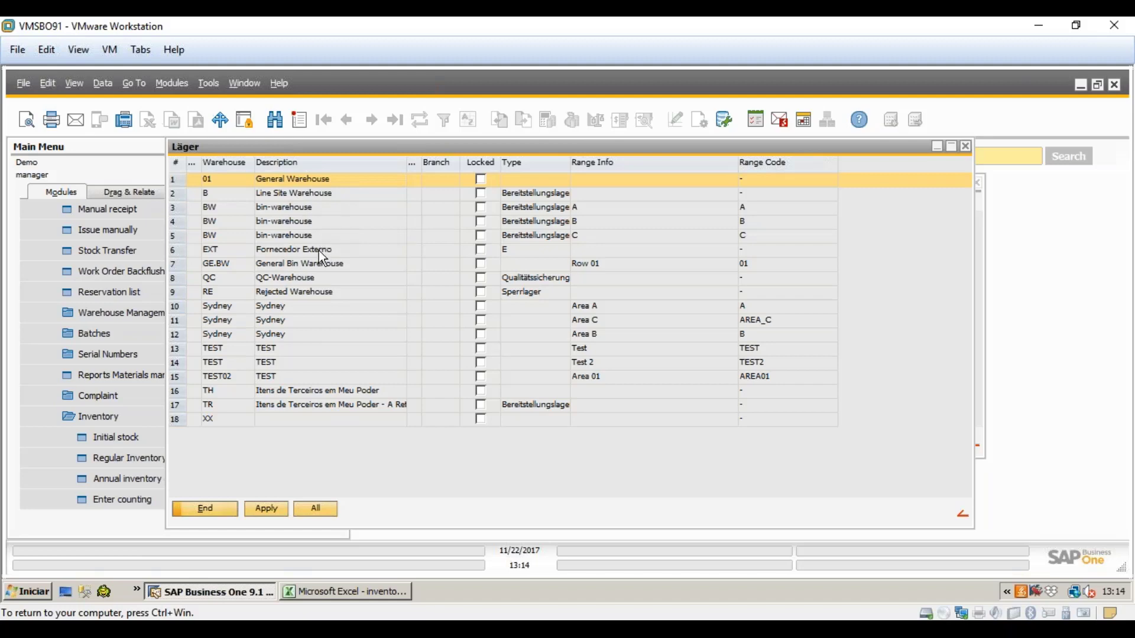
click(313, 209)
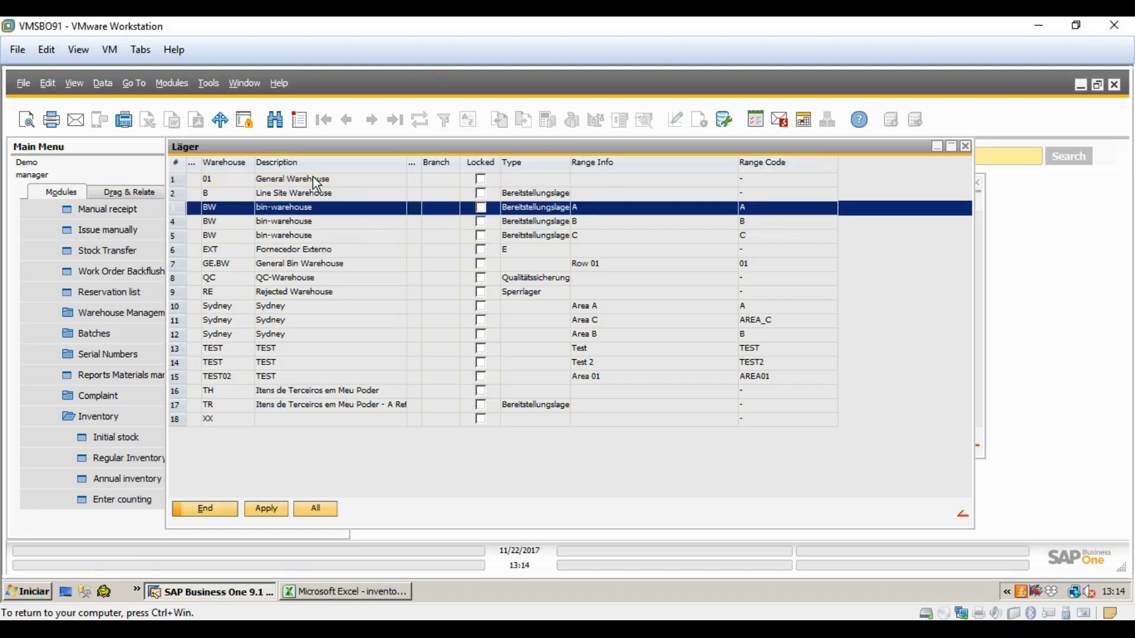
ctrl+click(313, 179)
ctrl+click(331, 250)
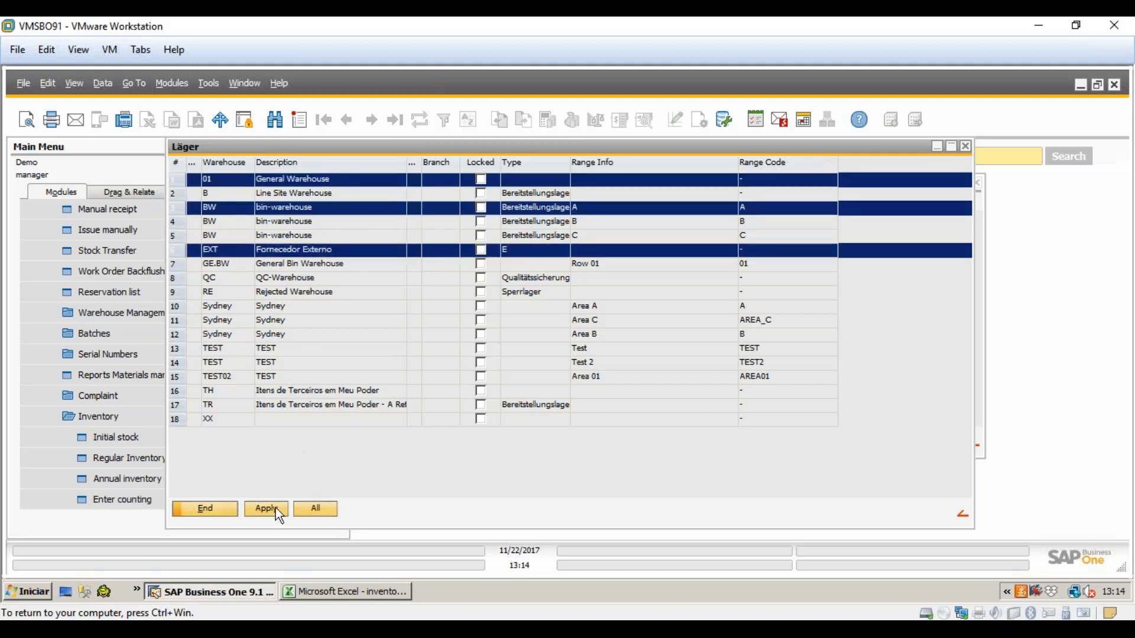
click(276, 508)
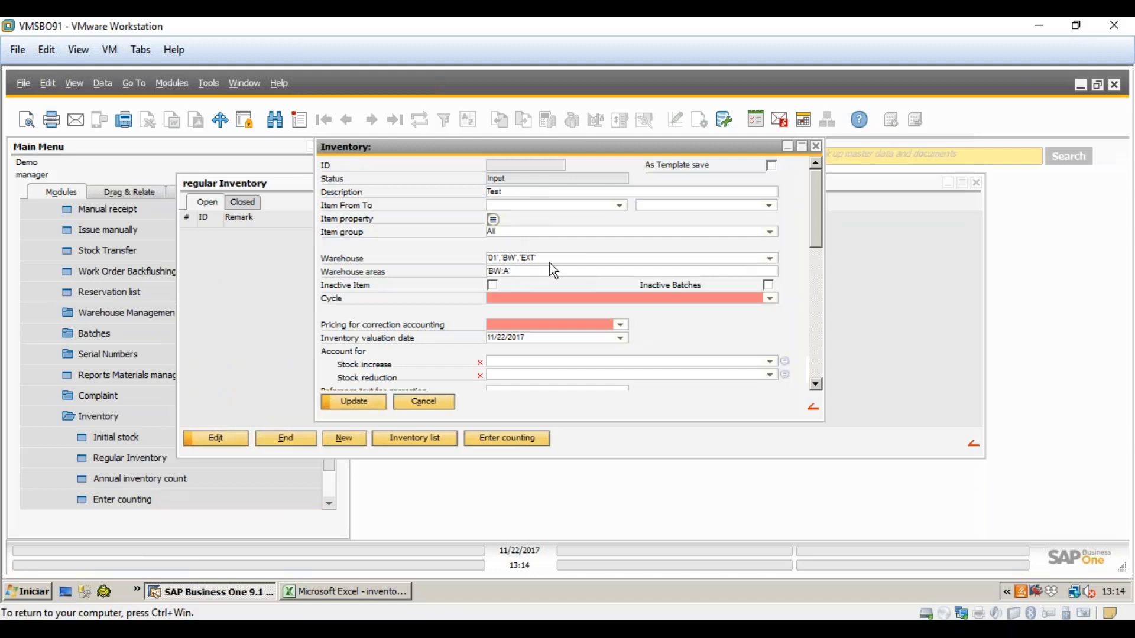
- Reopen the Läger warehouse list and highlight the BW area A row
click(757, 262)
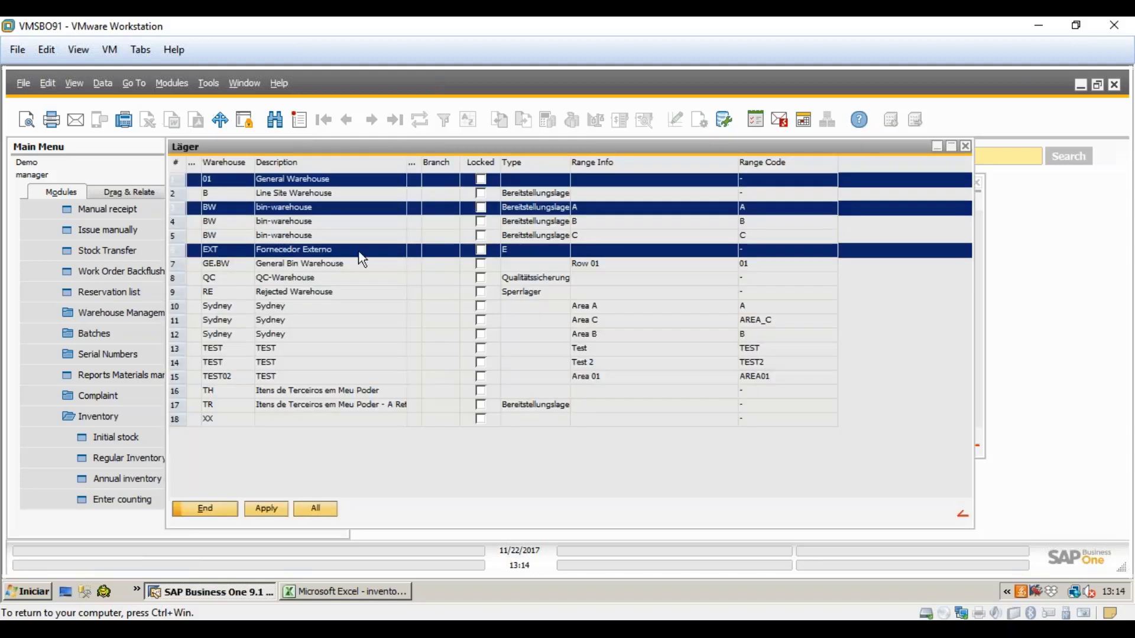
click(356, 251)
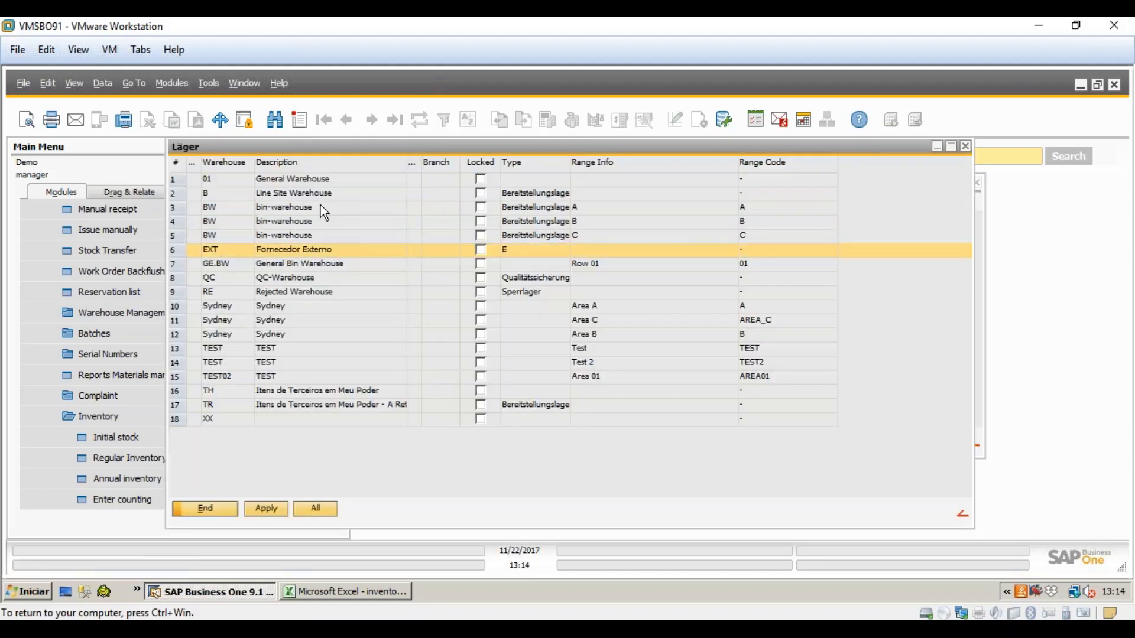
click(321, 195)
click(321, 219)
key(Up)
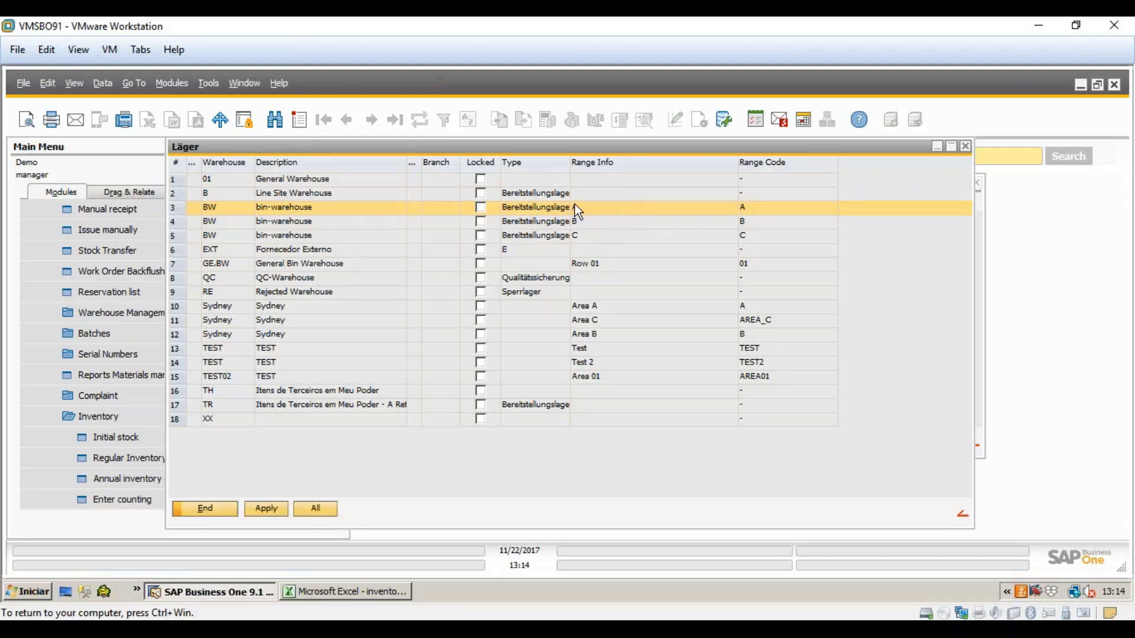
click(133, 149)
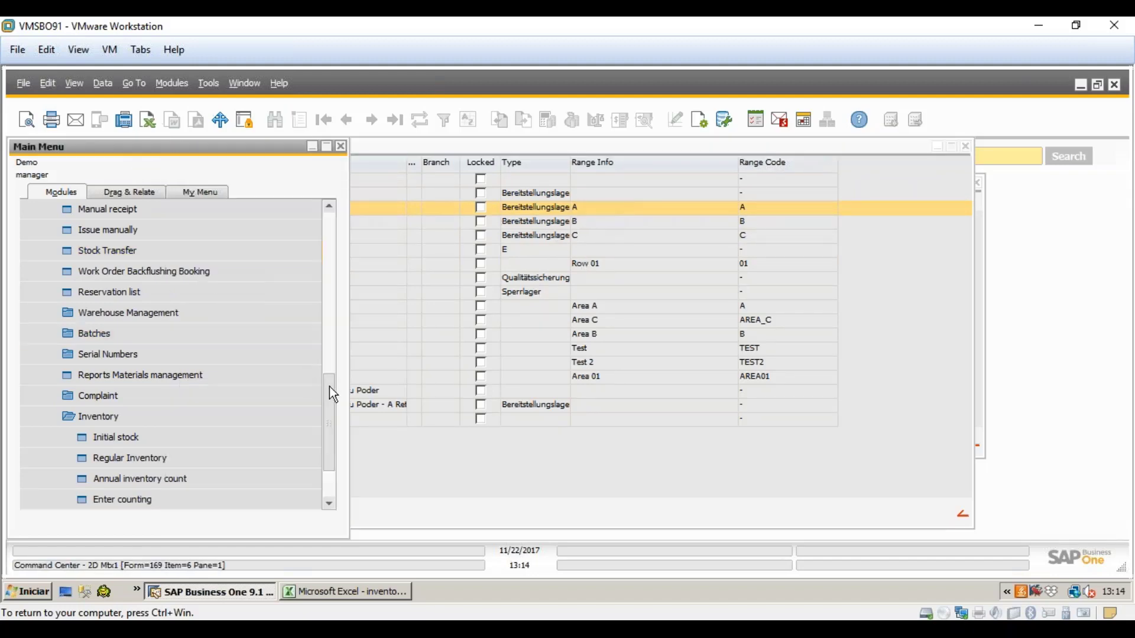
- Open the Warehouses setup form under Administration > Setup > Inventory
drag(329, 386, 335, 196)
click(170, 223)
click(133, 214)
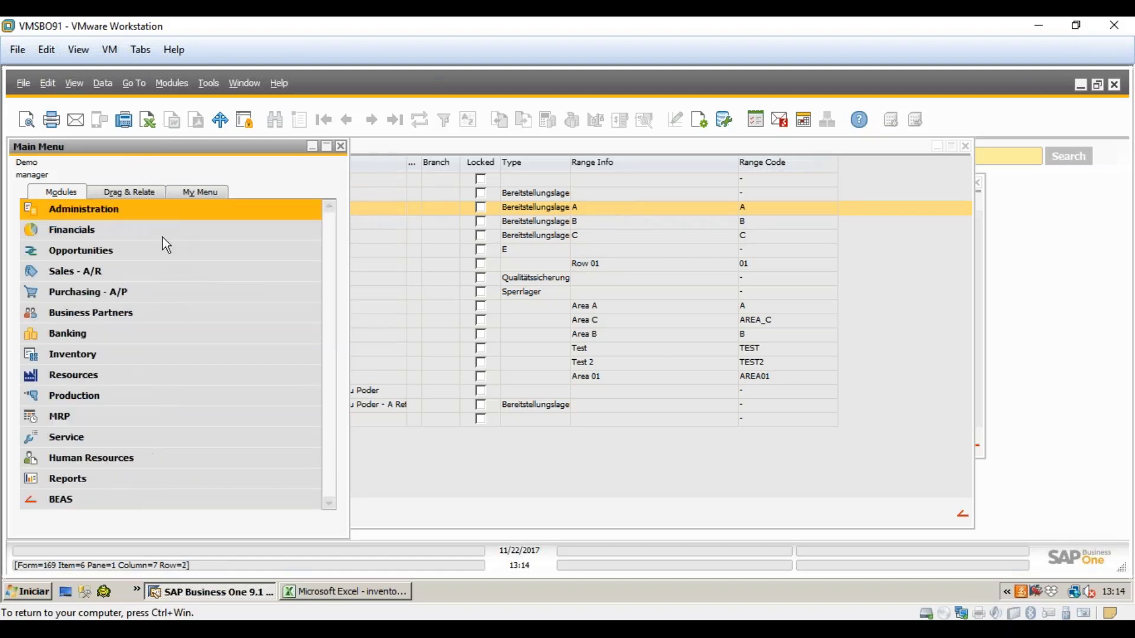
click(115, 207)
click(109, 298)
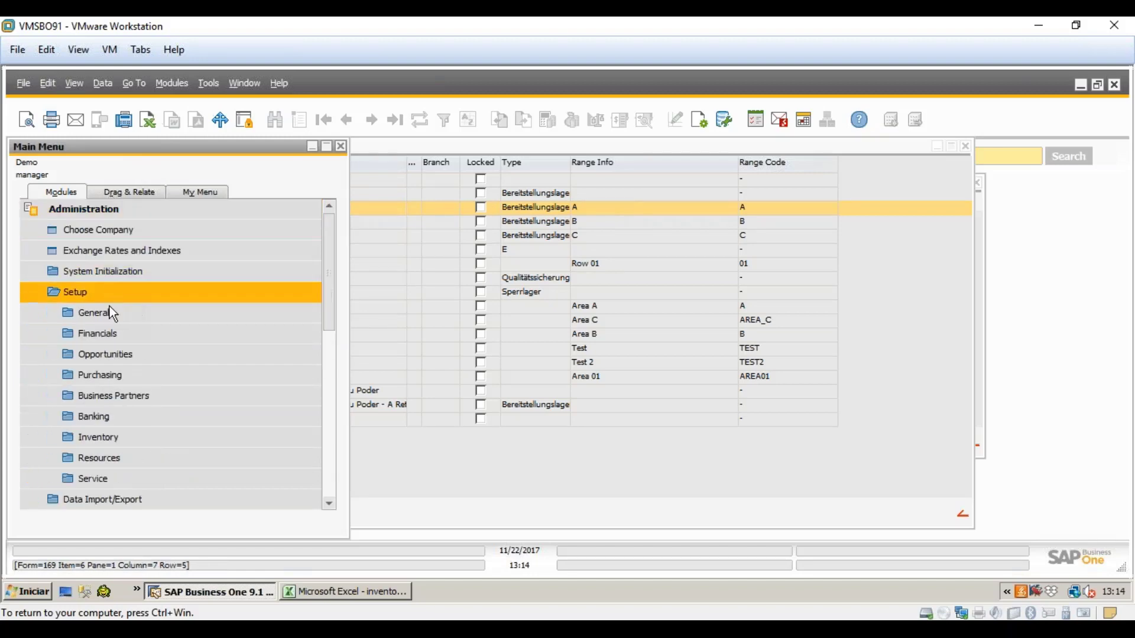
click(144, 434)
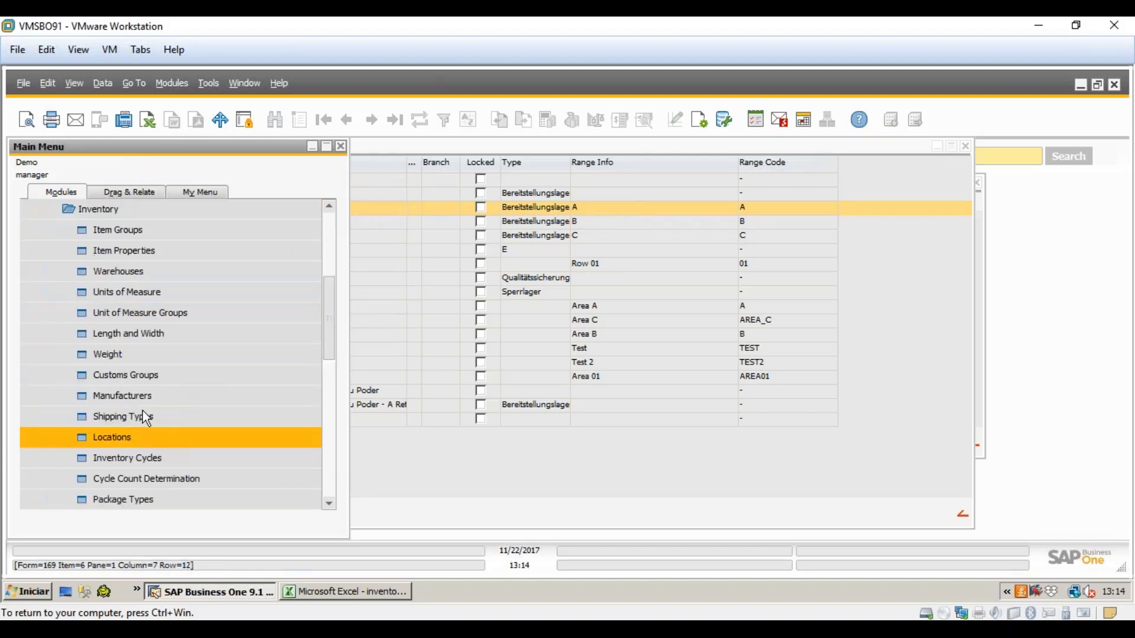
click(133, 273)
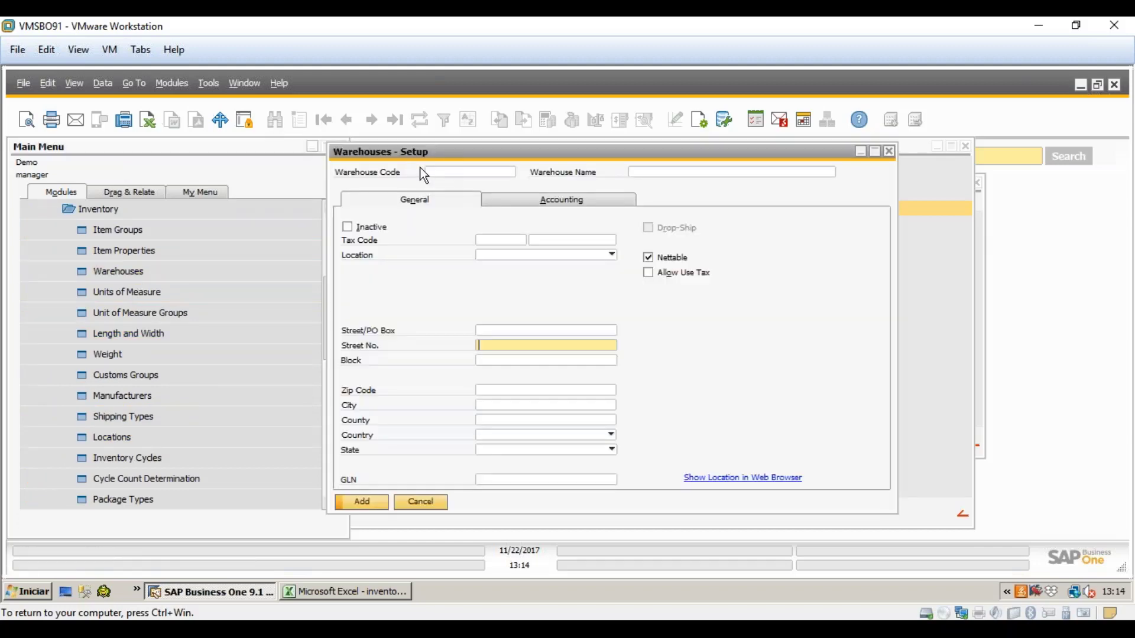
- Find warehouse BW and open its extended BEAS warehouse settings
click(275, 120)
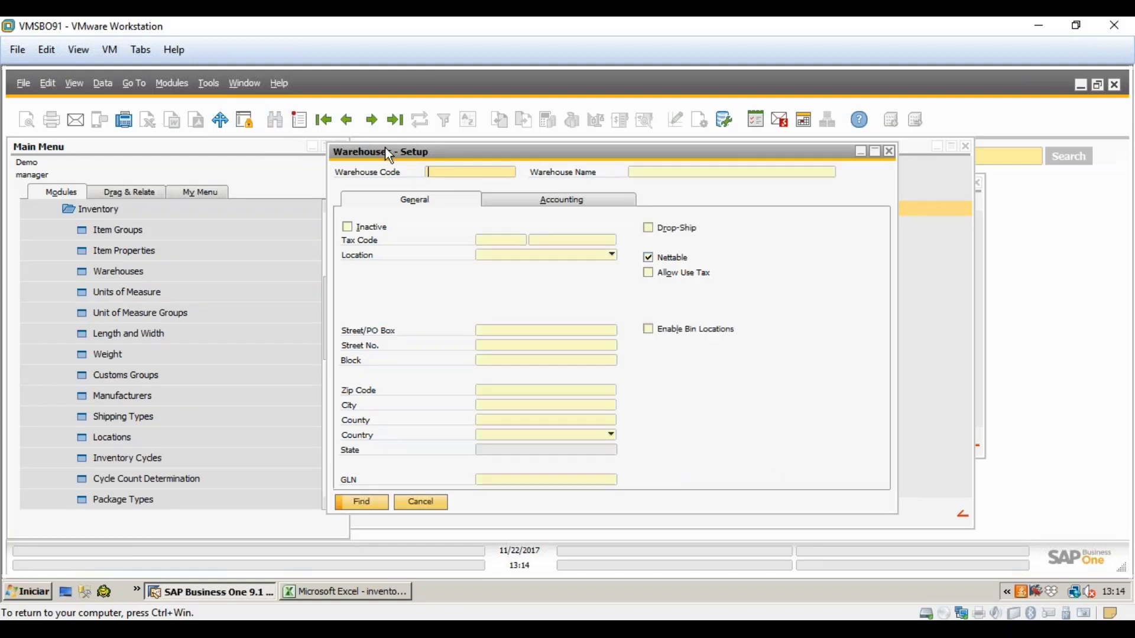
text(BW)
key(Return)
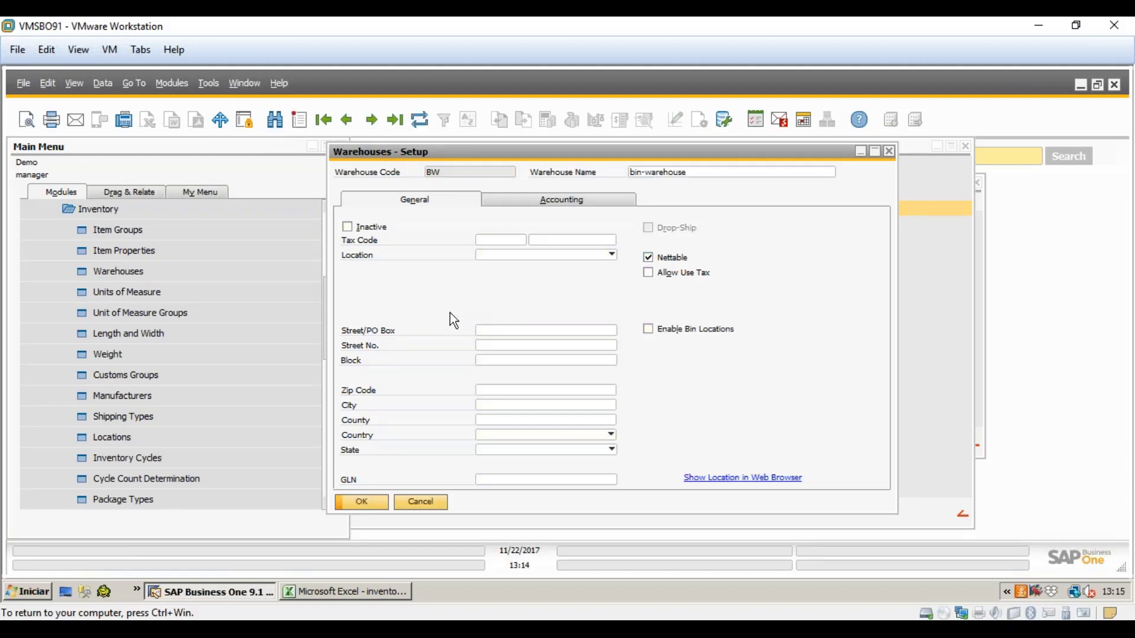
right_click(448, 297)
click(473, 303)
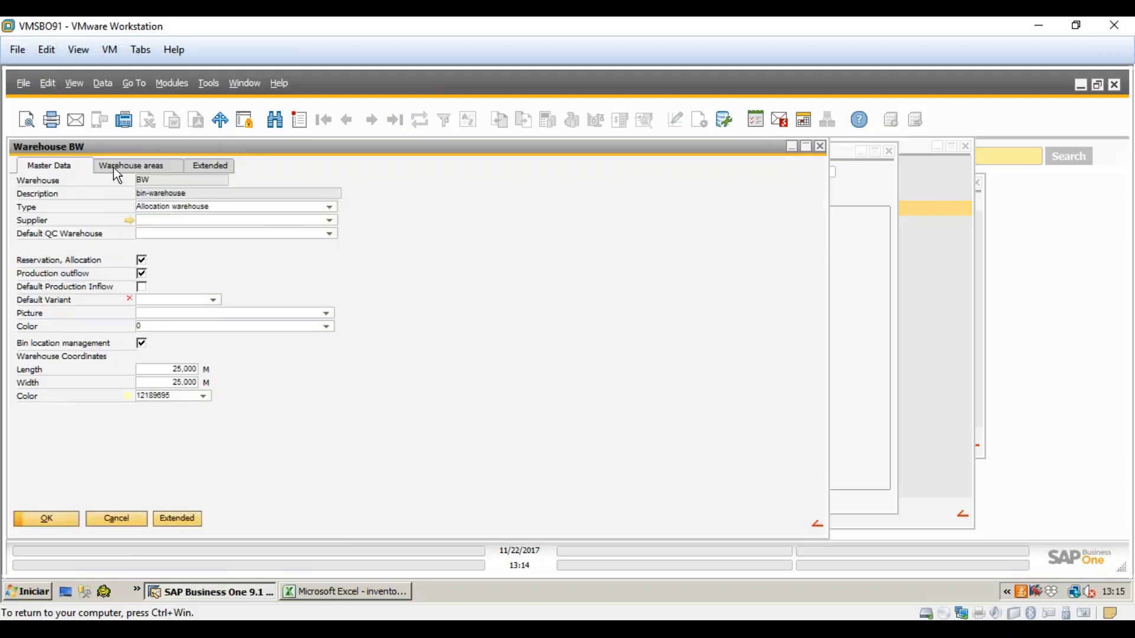
click(114, 169)
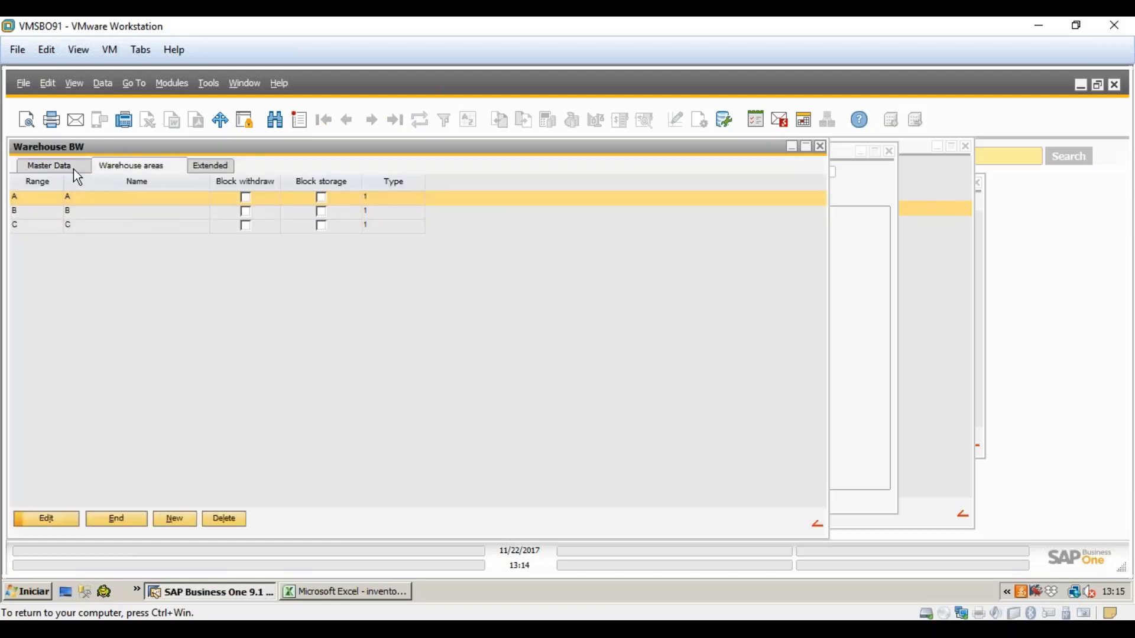
click(75, 171)
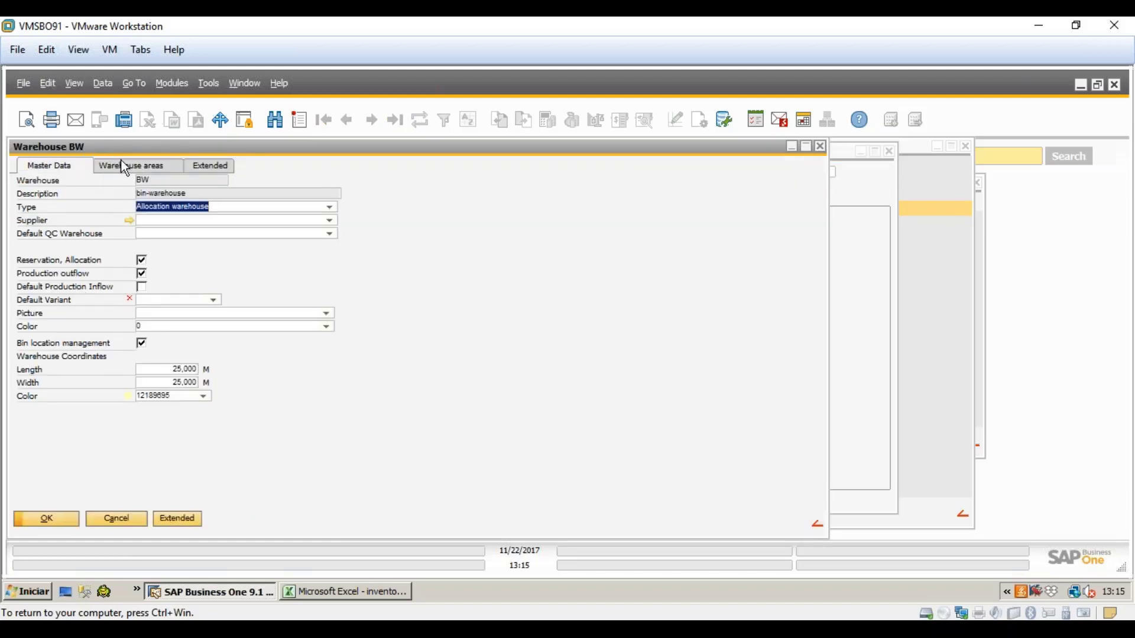
click(124, 167)
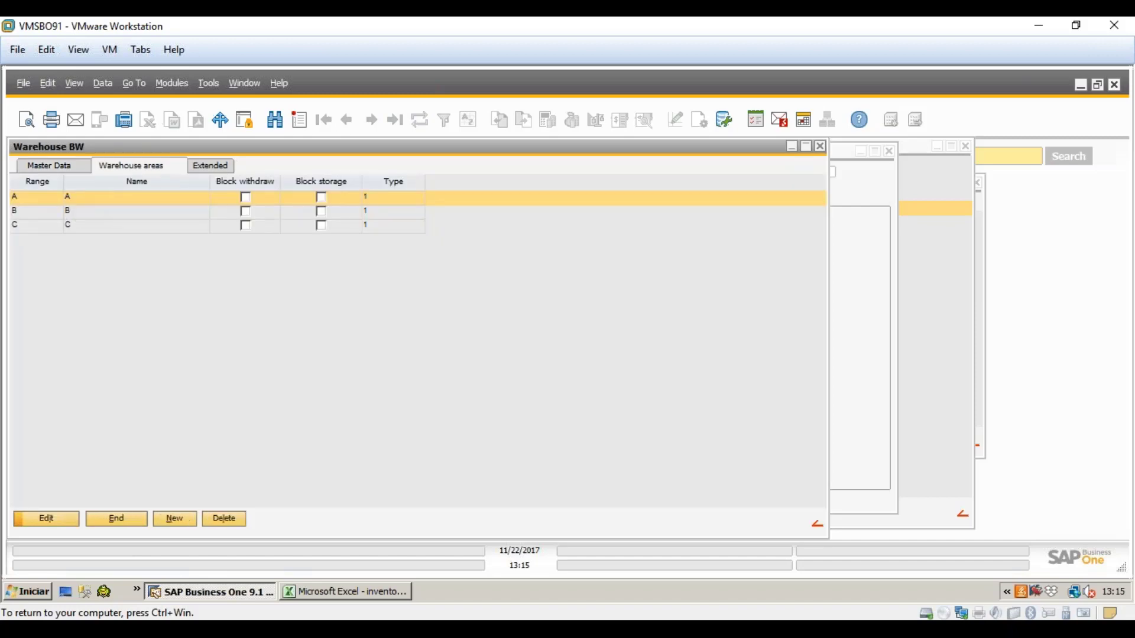
double_click(229, 201)
click(139, 168)
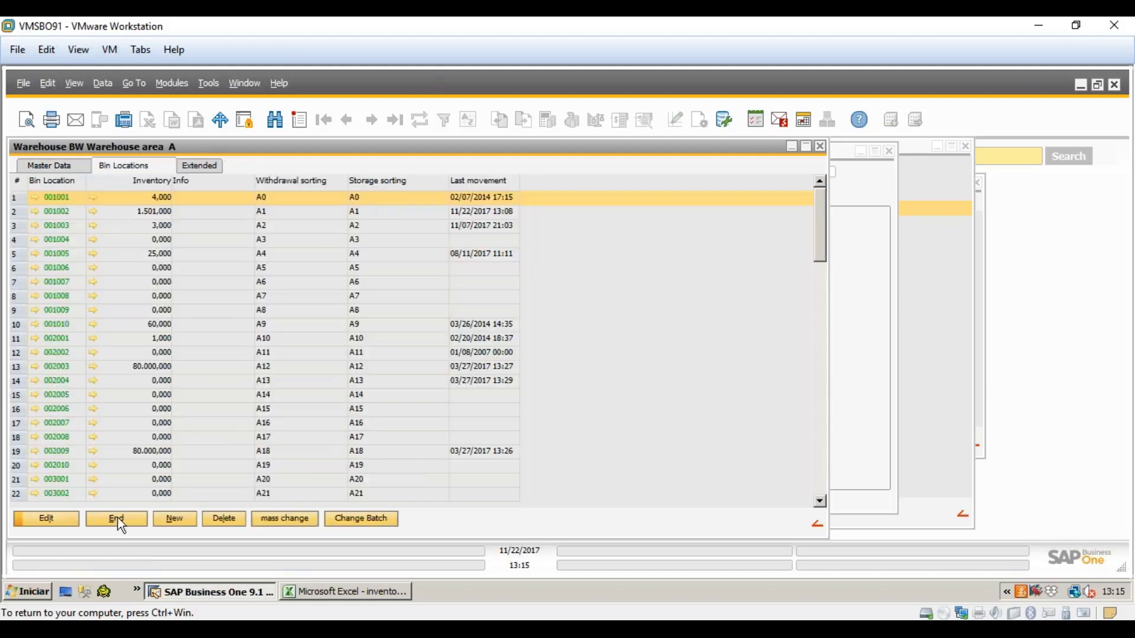
click(118, 519)
click(135, 518)
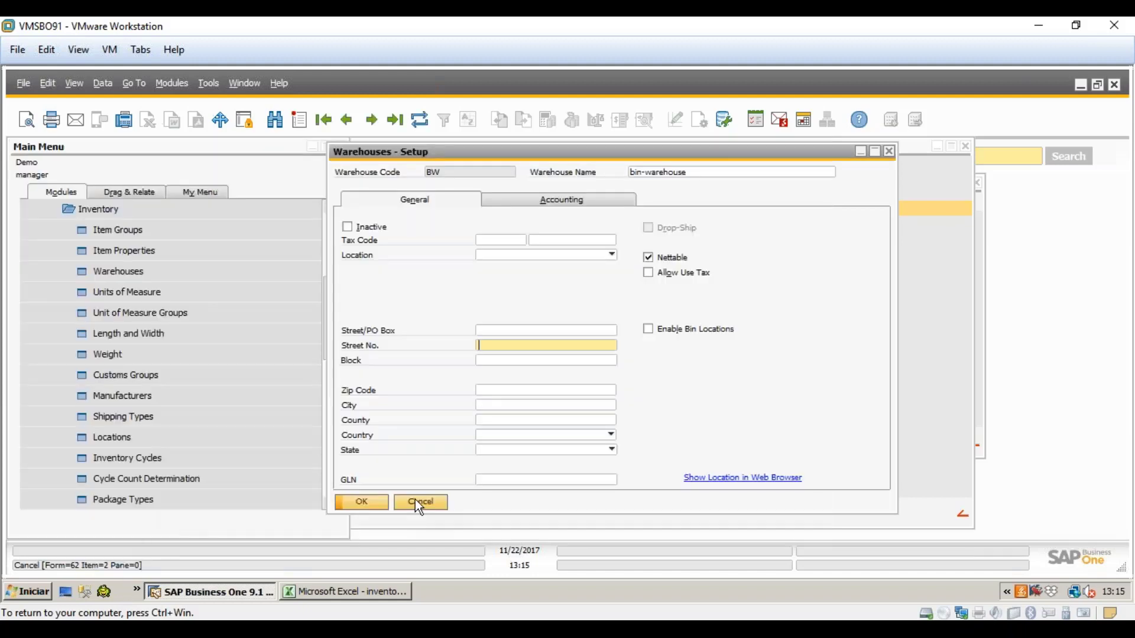
- Leave the warehouse setup and apply warehouse 01 General Warehouse to the inventory
click(416, 500)
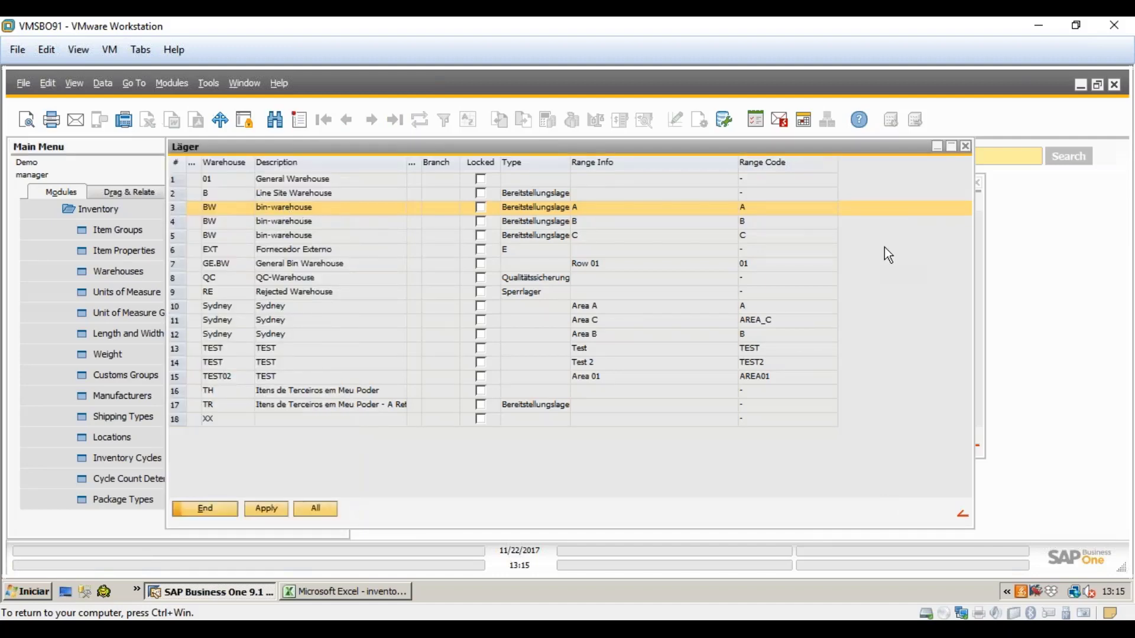
key(ctrl+super)
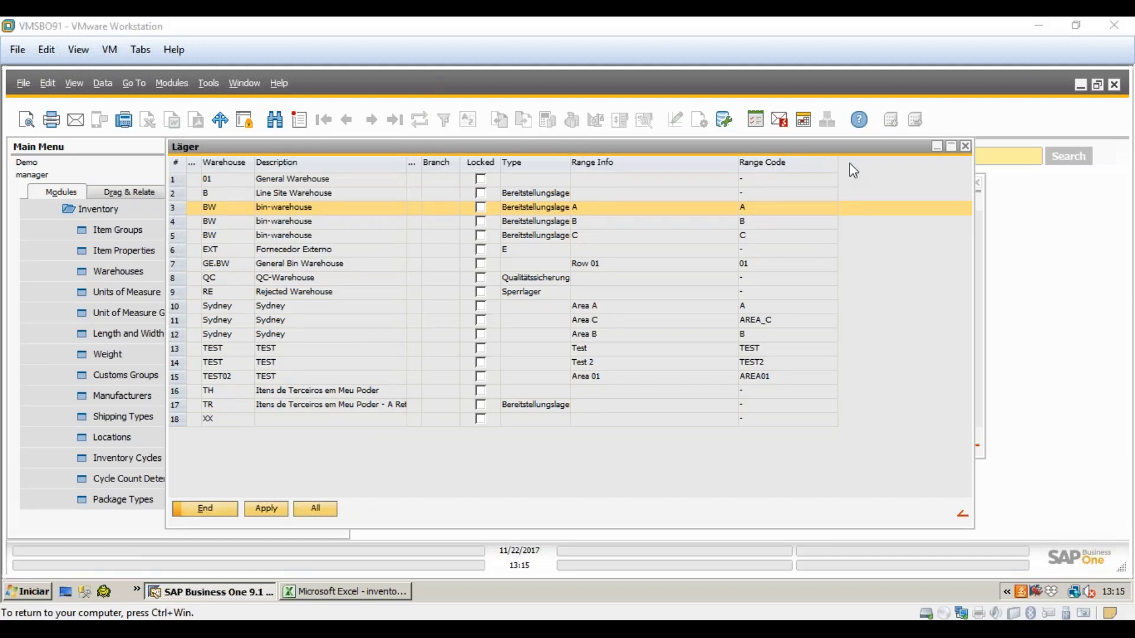
click(275, 219)
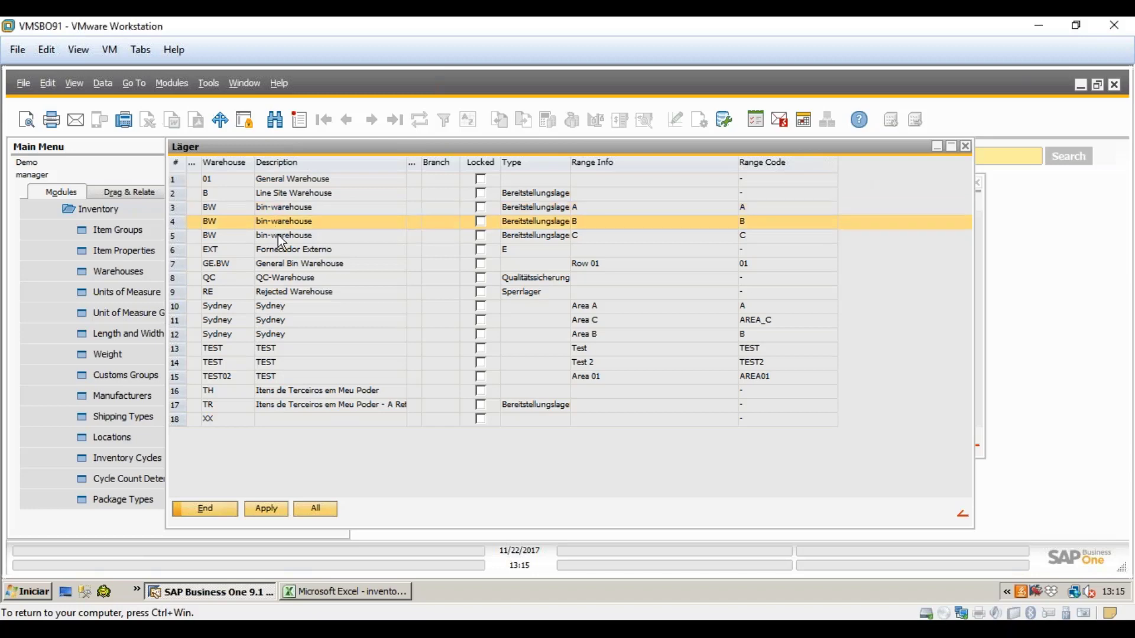
click(278, 235)
click(299, 211)
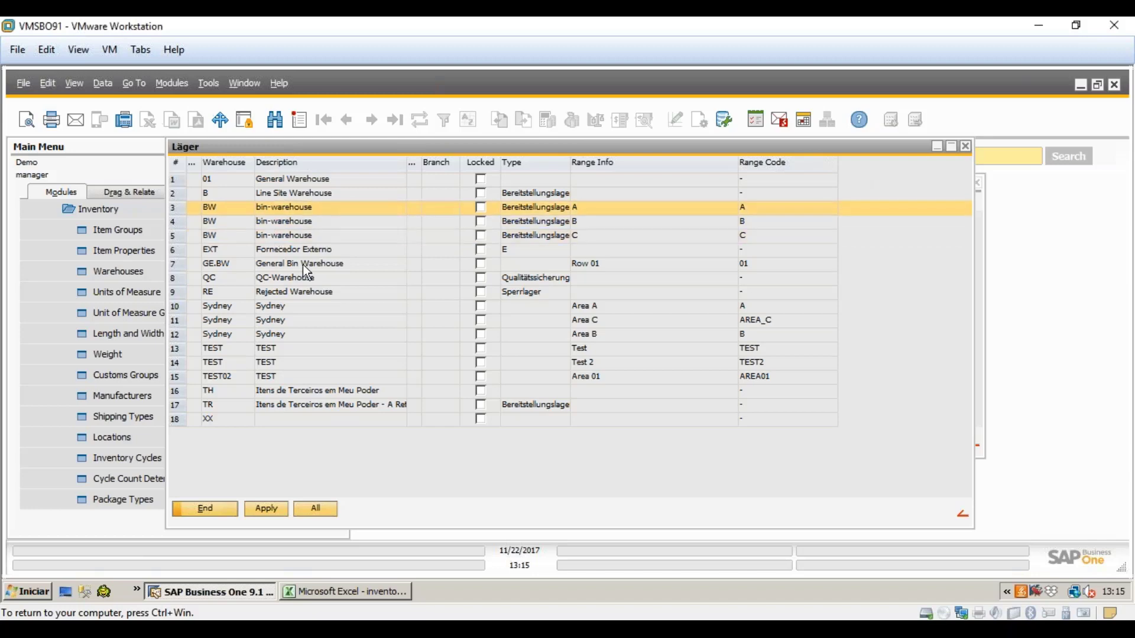
click(291, 183)
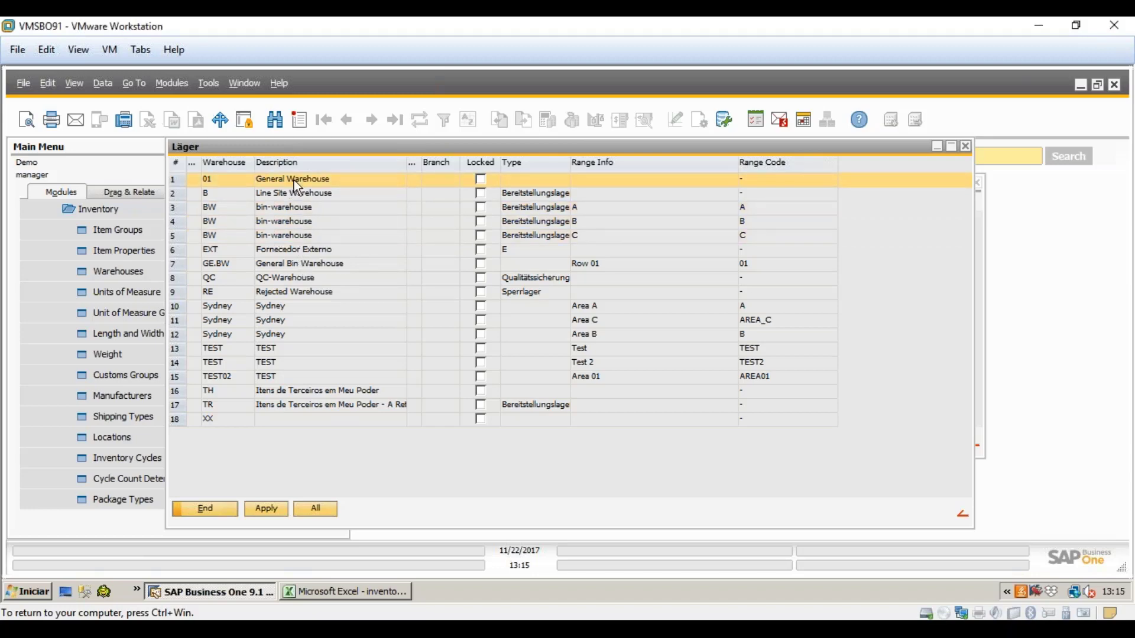
click(271, 507)
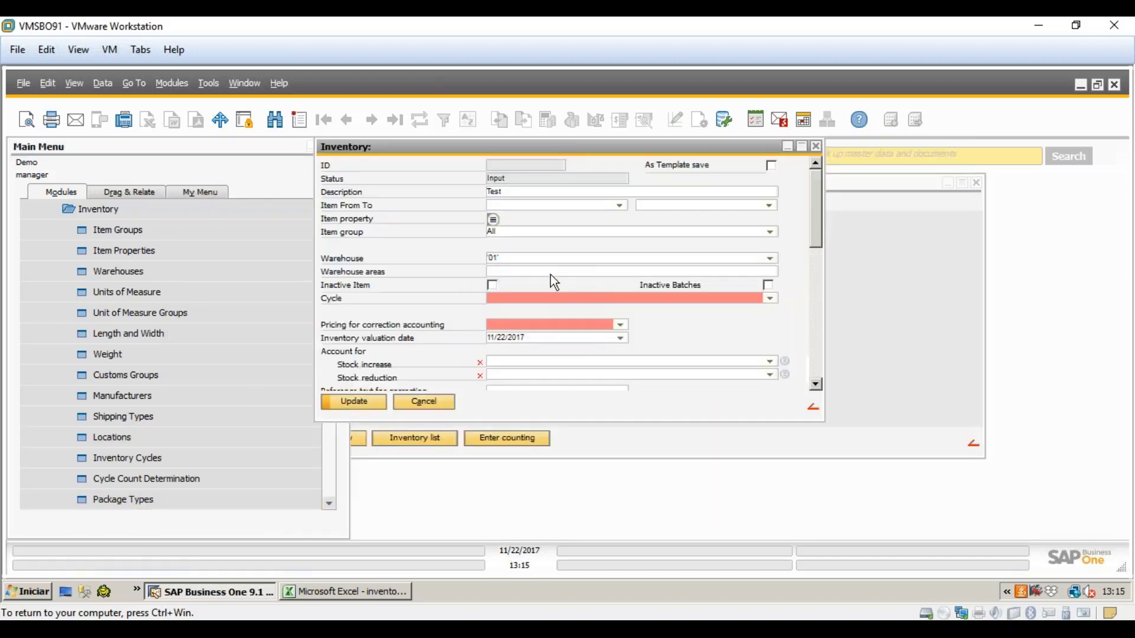
- Try warehouse BW with area BW:A, then reapply 01 with no warehouse area
click(552, 273)
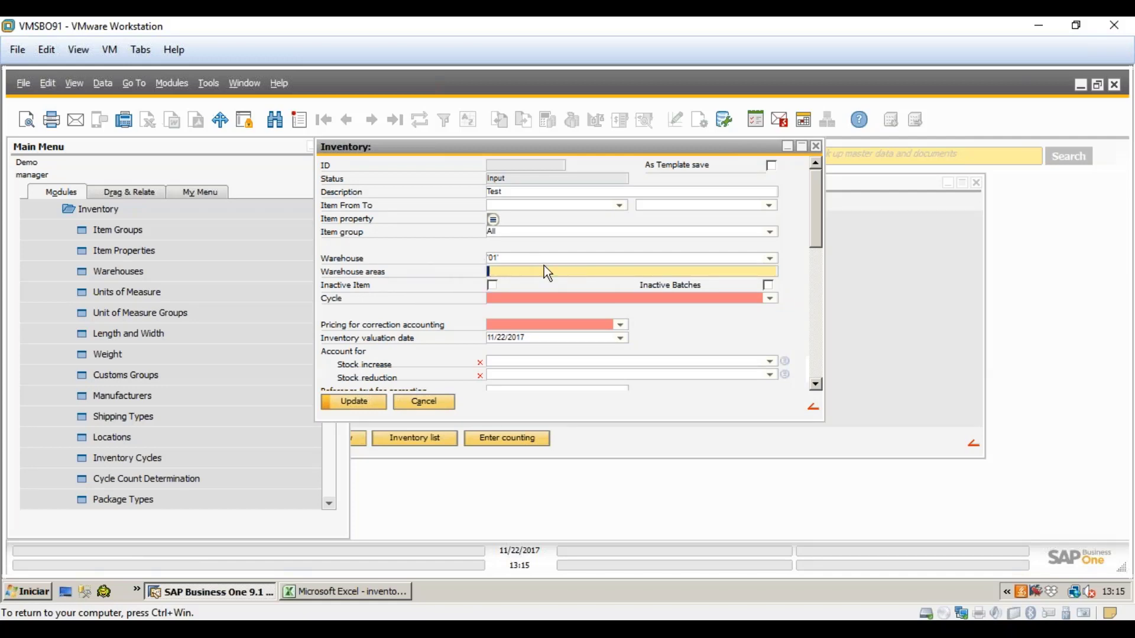
click(772, 258)
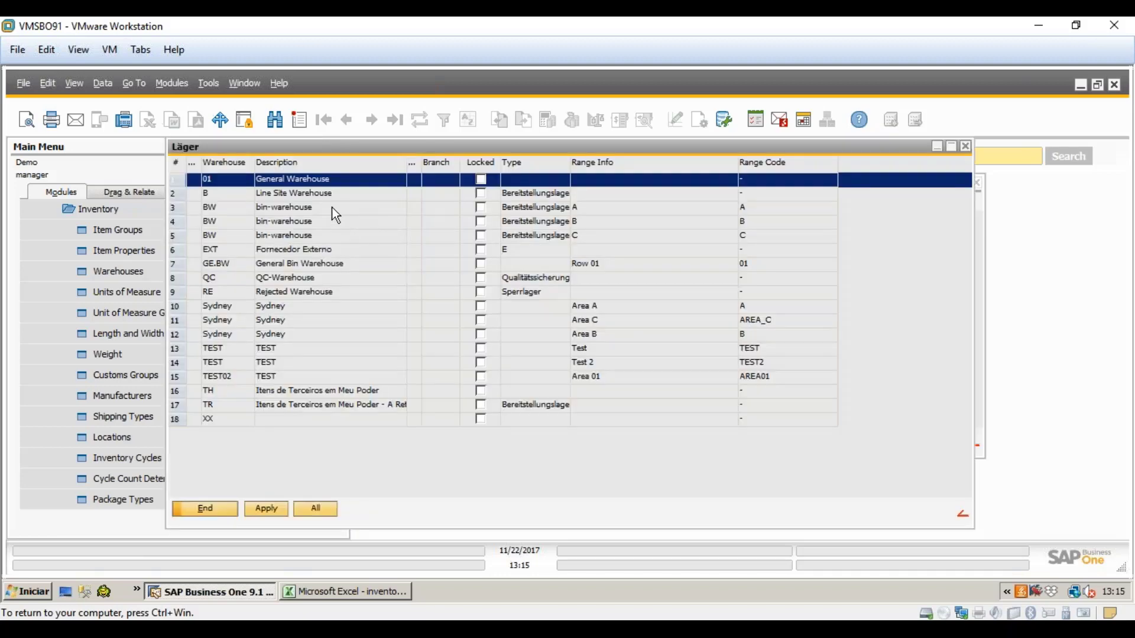
click(333, 208)
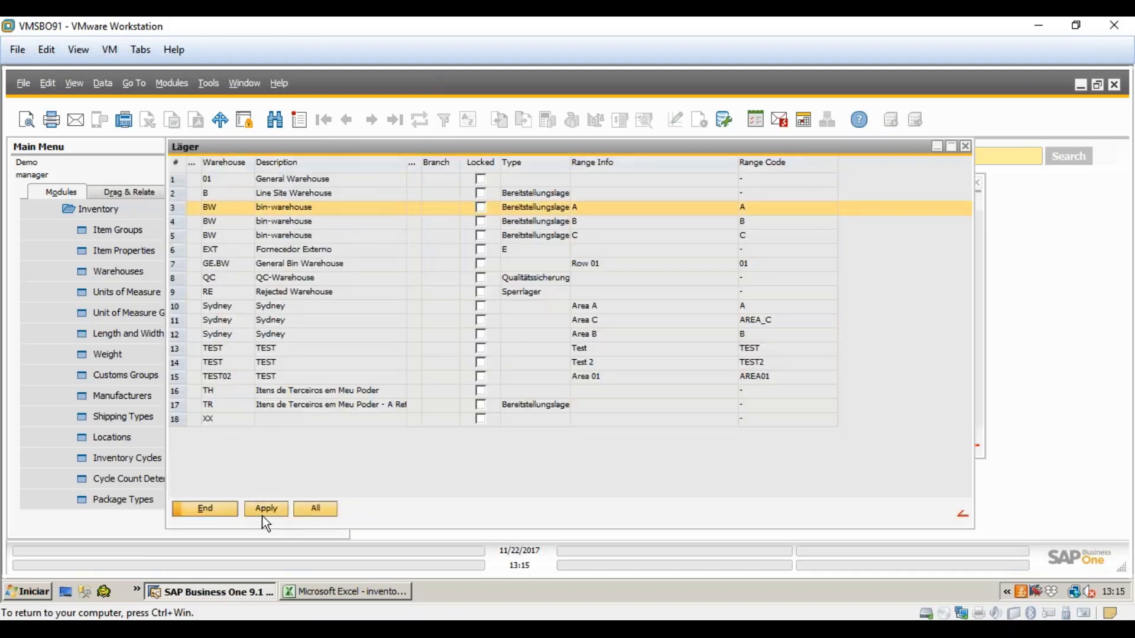
click(265, 515)
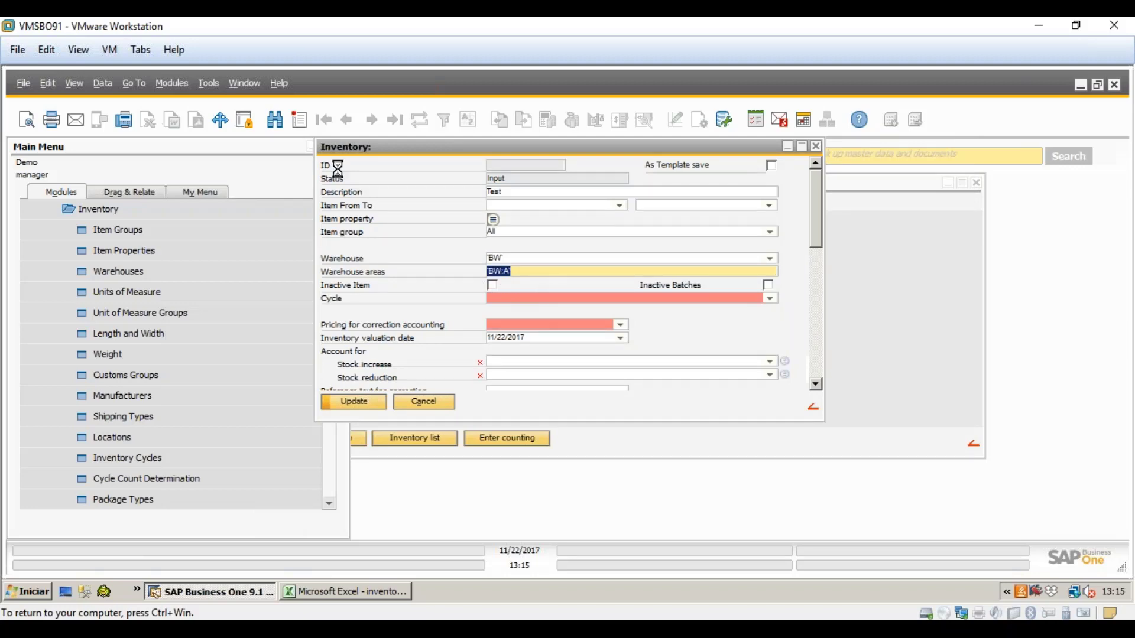
click(770, 259)
click(292, 187)
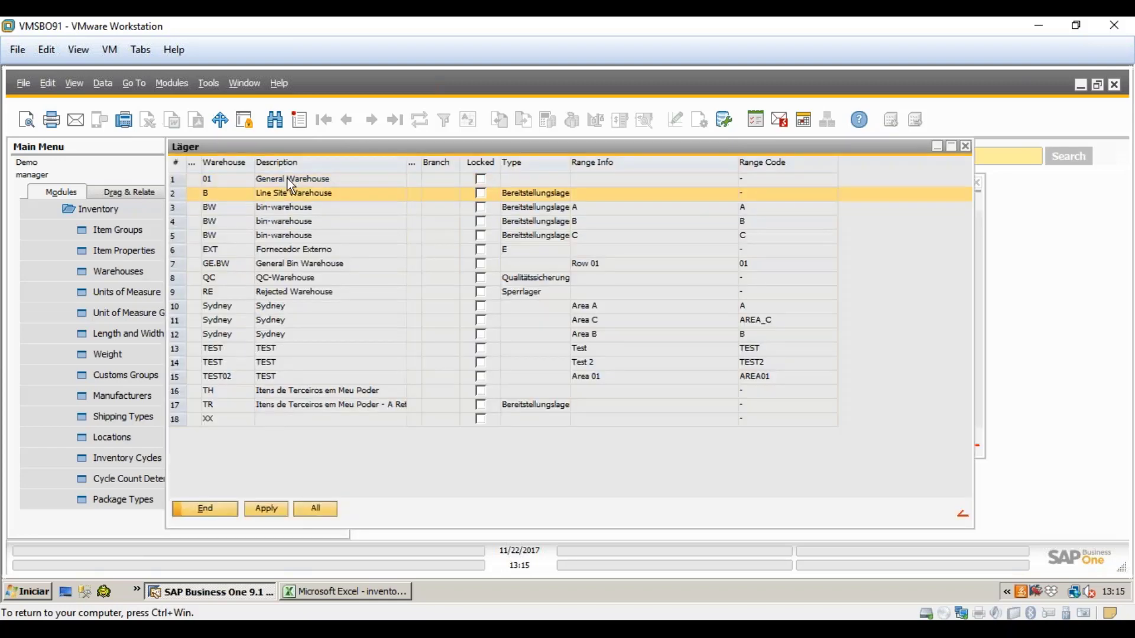
click(268, 510)
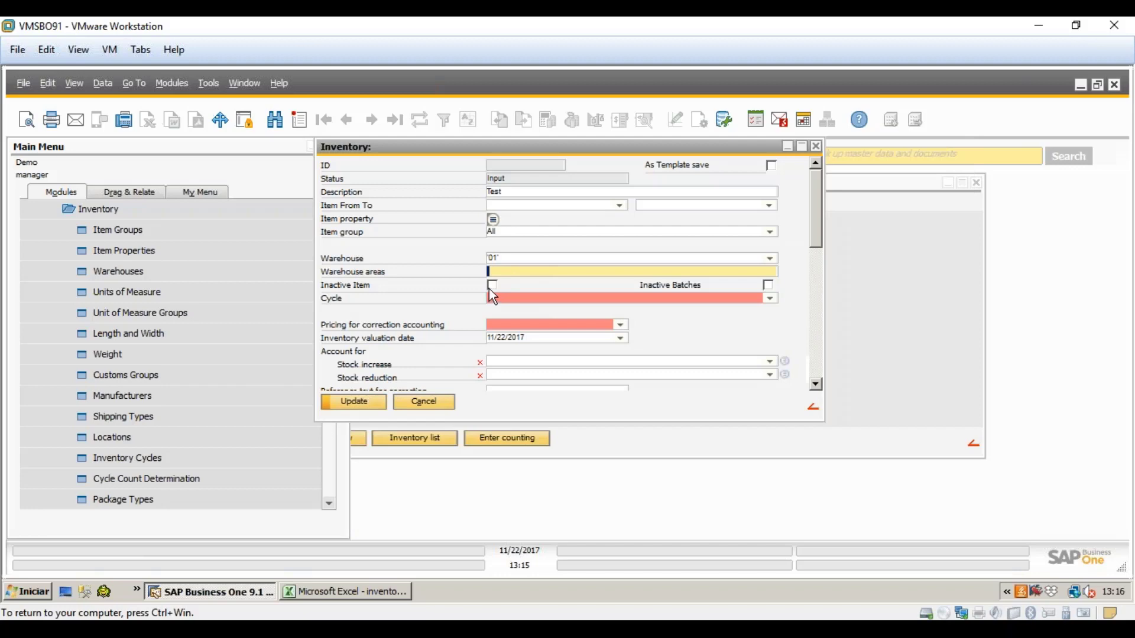
- Set cycle Ciclo1 and Item valuation method pricing for correction accounting
click(751, 300)
click(771, 299)
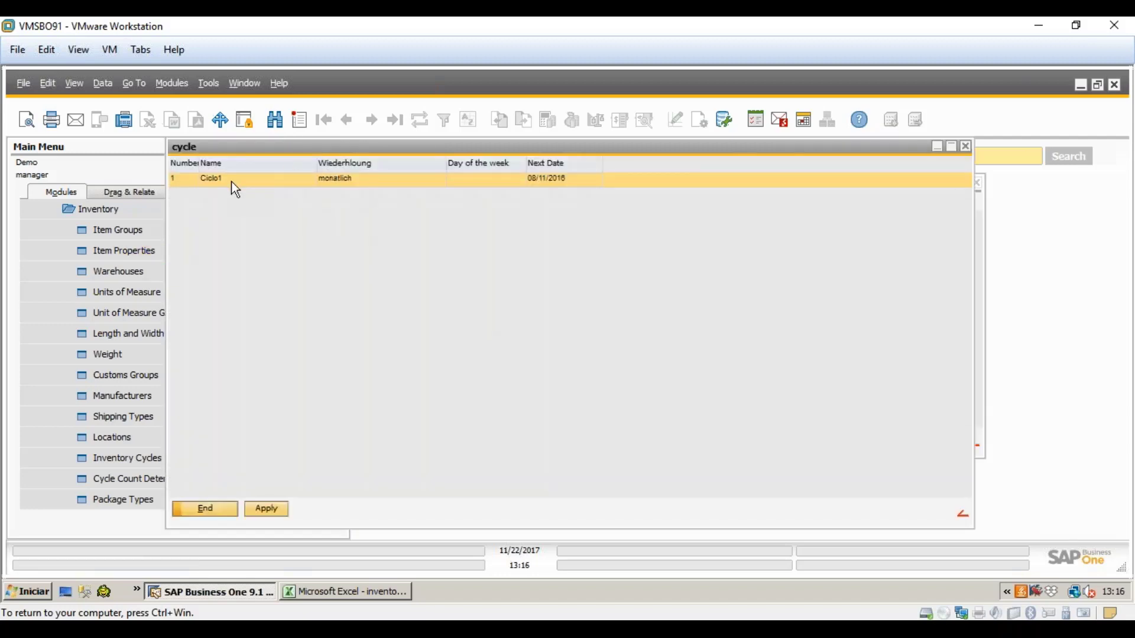
click(273, 513)
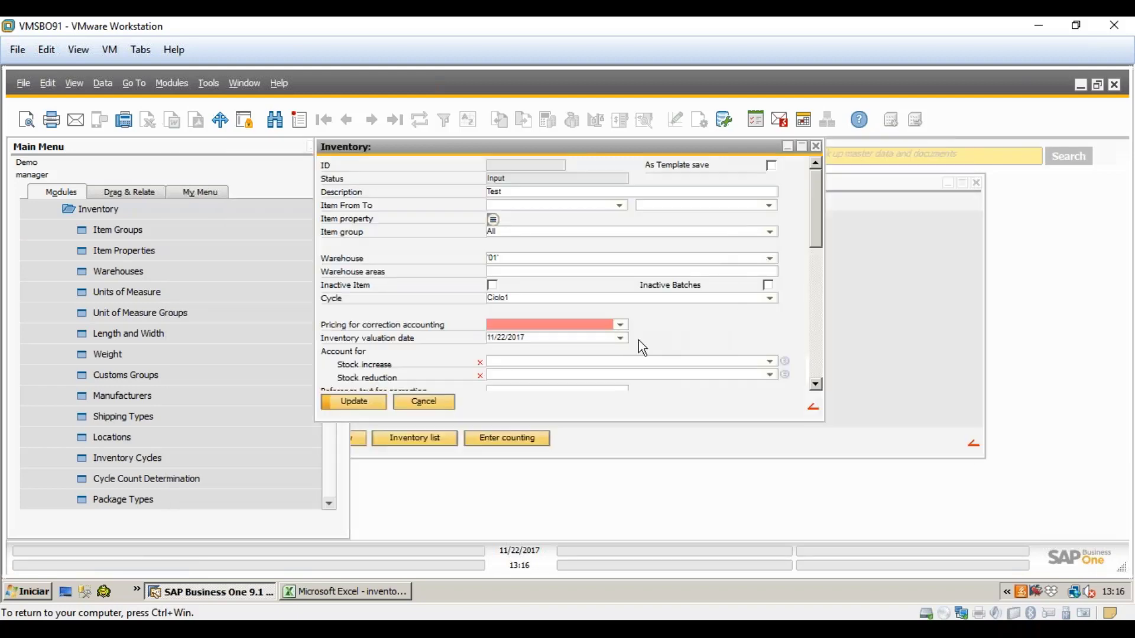
click(621, 325)
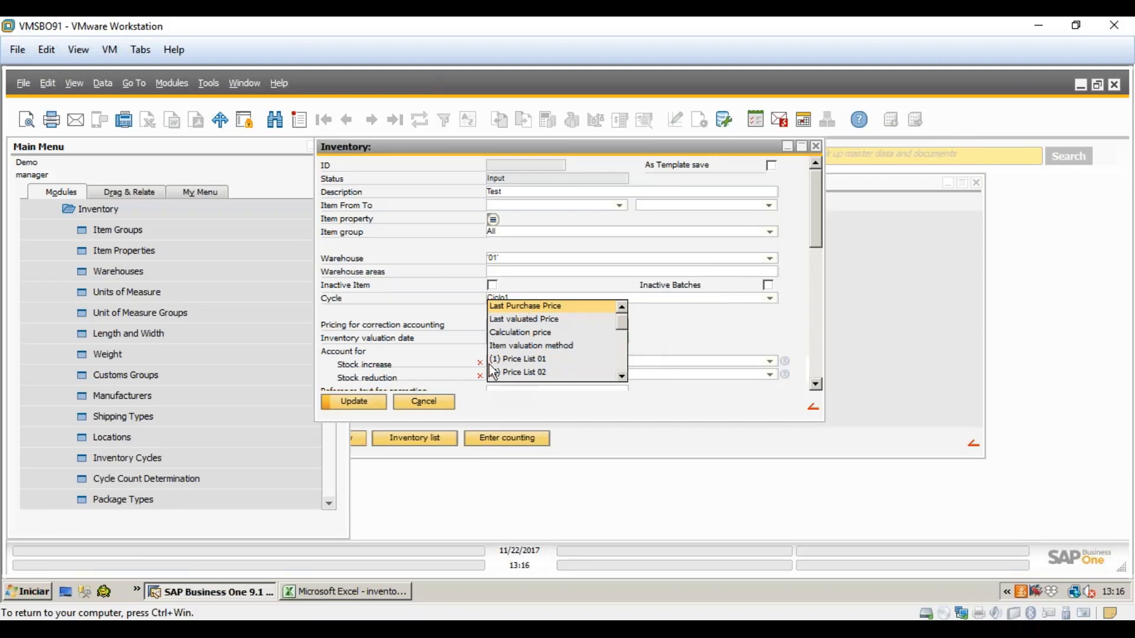
click(542, 346)
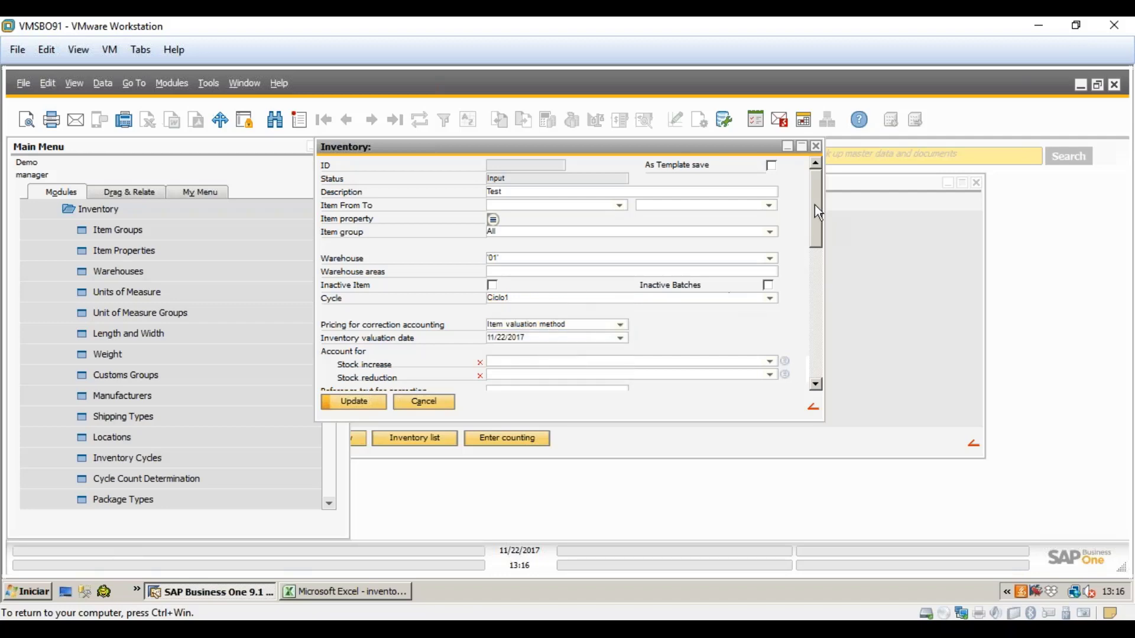
- Set valuation date 11/15/2017 and Cash at Bank - Checking for both stock increase and reduction accounts
drag(818, 212, 815, 243)
click(621, 244)
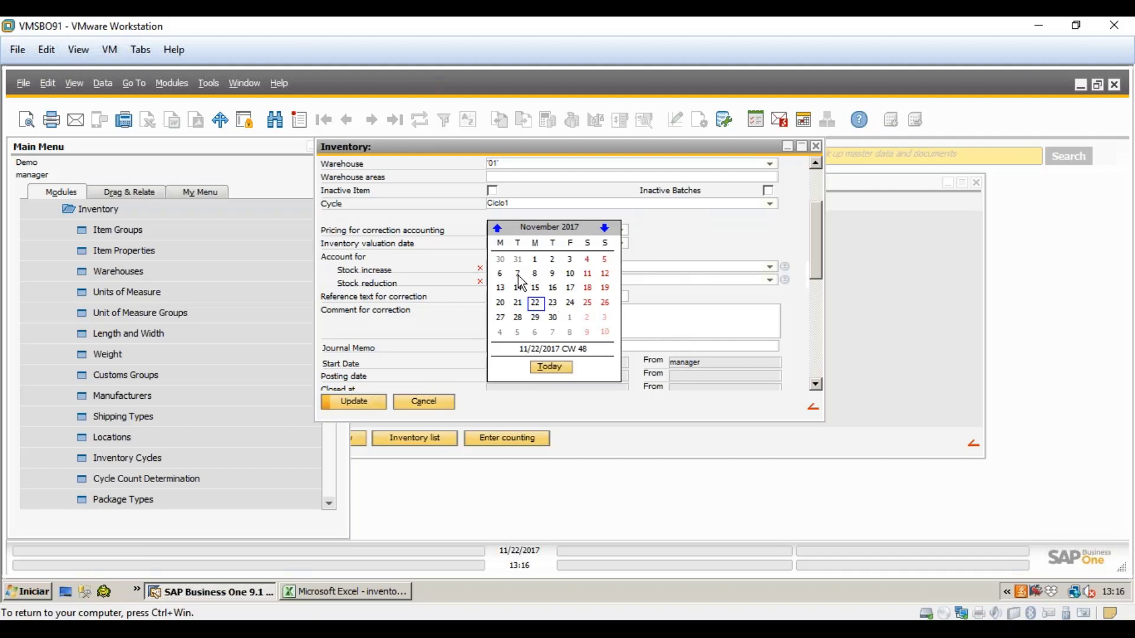
click(536, 289)
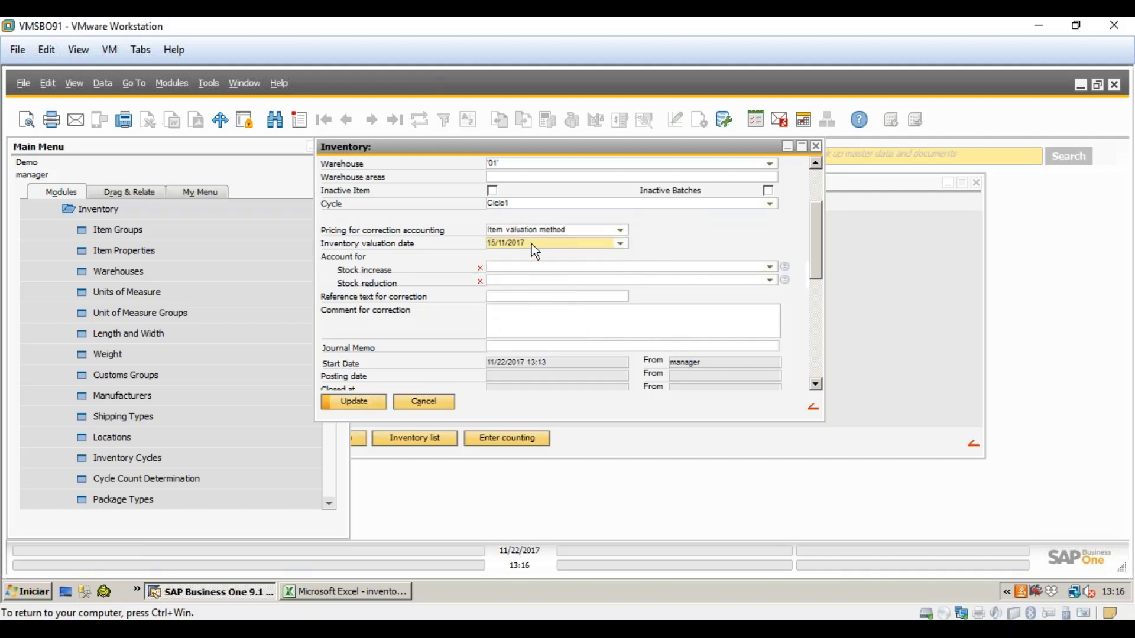
click(554, 269)
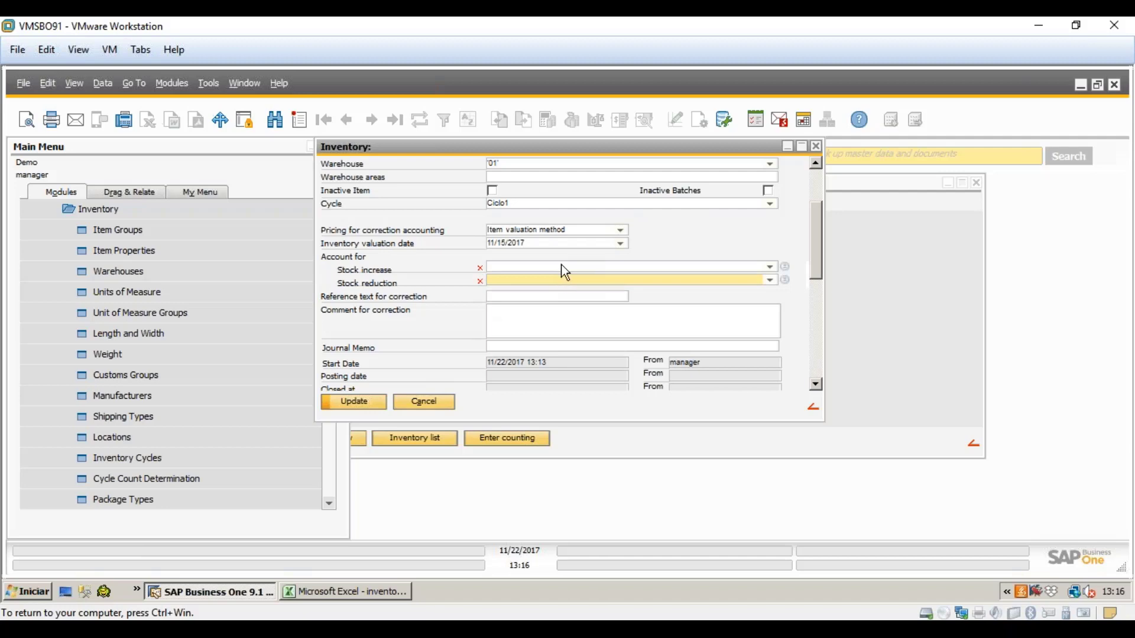
click(562, 265)
click(570, 277)
click(566, 269)
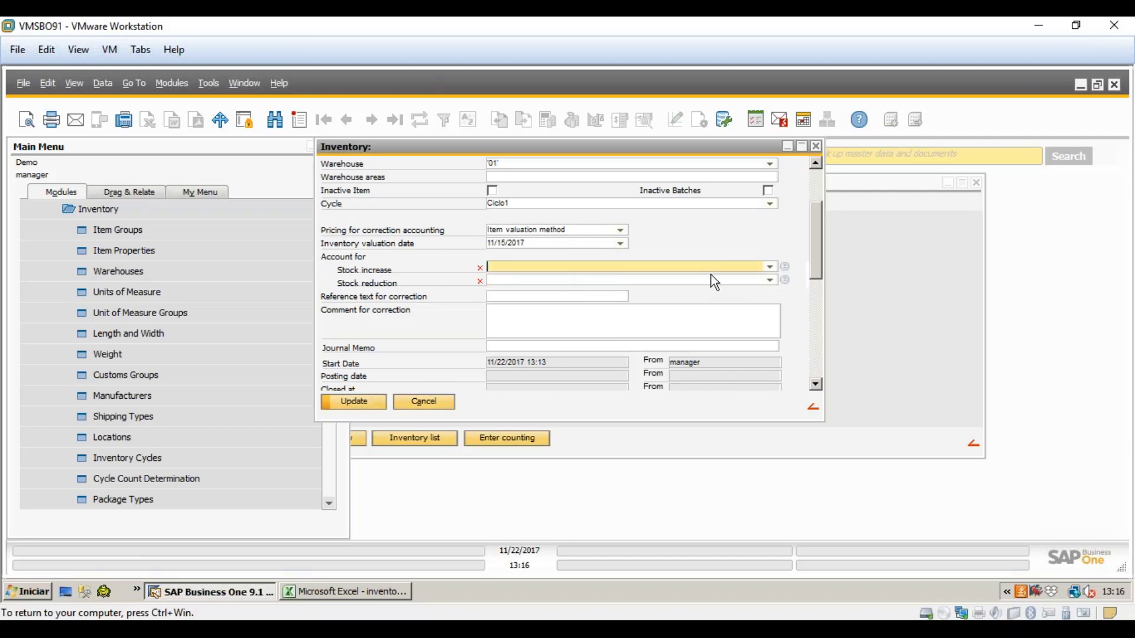
click(773, 267)
click(678, 295)
click(770, 280)
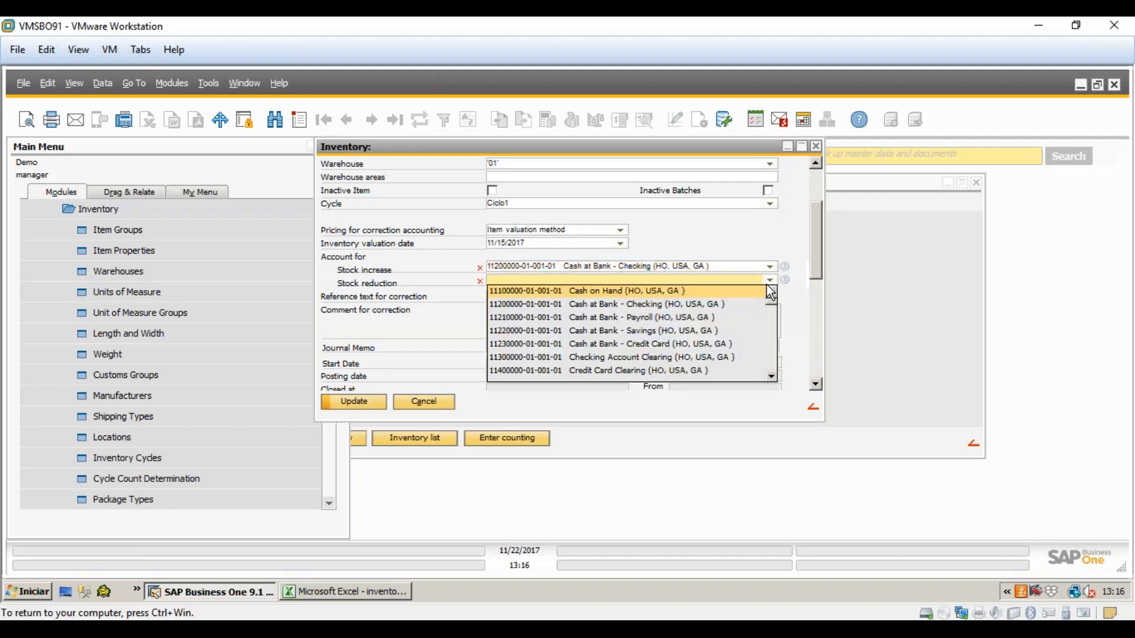
click(678, 304)
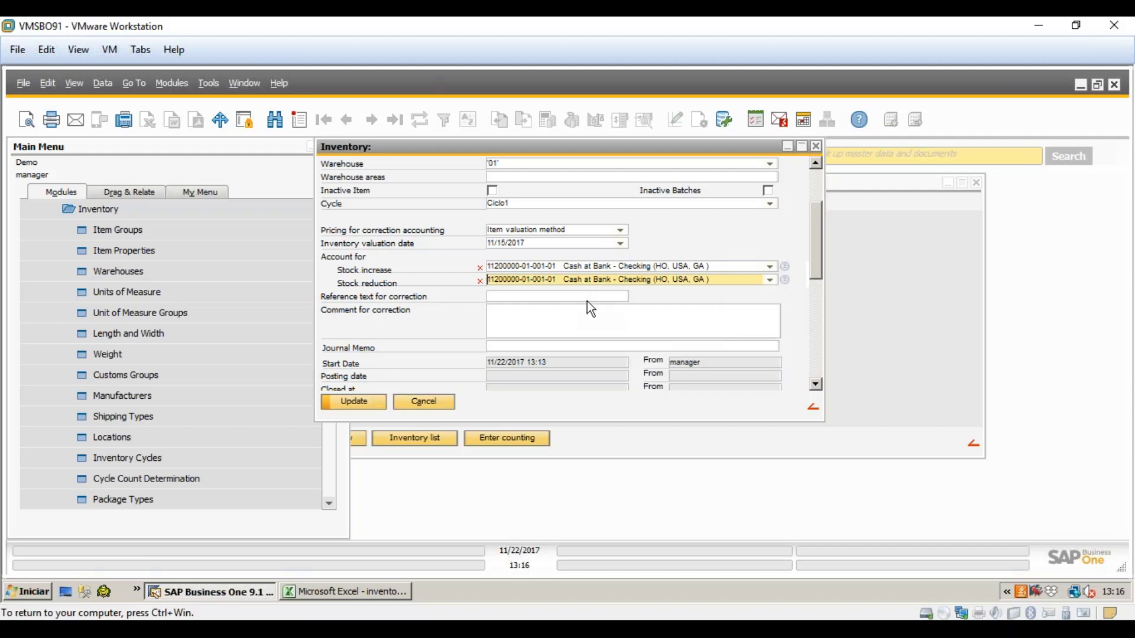
- Look over the reference text, journal memo and correction comment fields
click(586, 298)
click(587, 345)
click(583, 332)
click(578, 297)
click(577, 319)
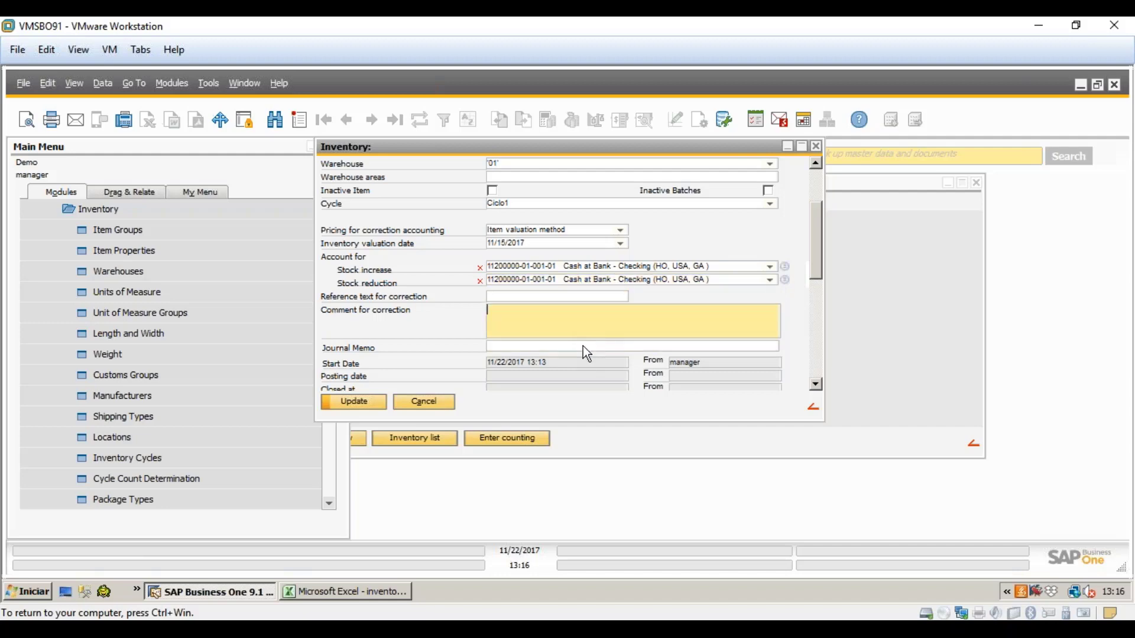
click(582, 298)
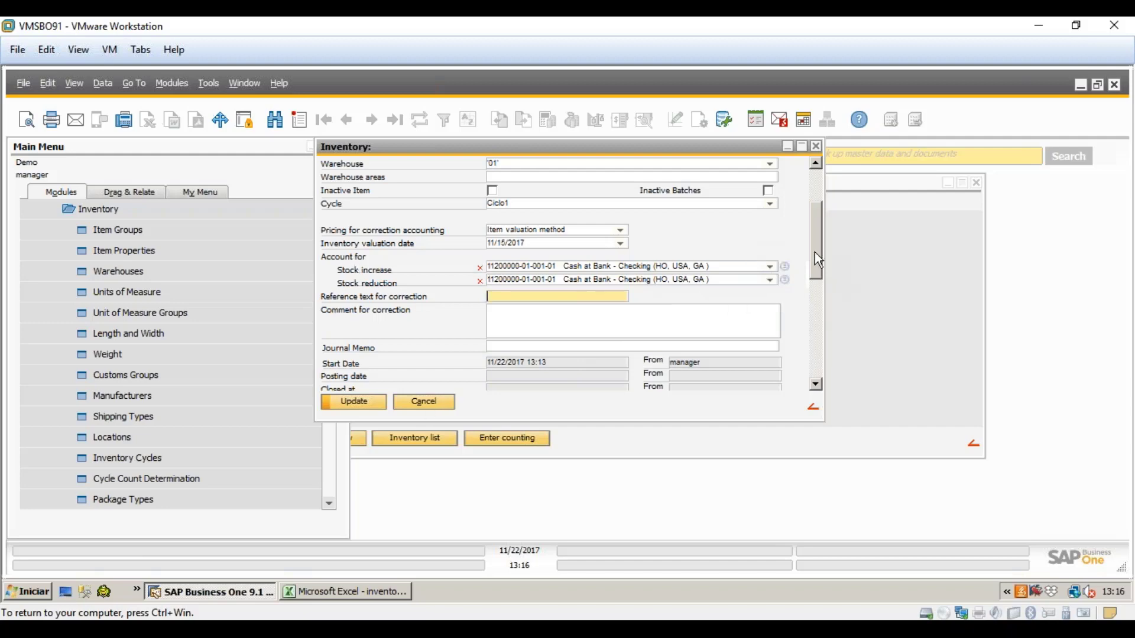
drag(818, 260, 799, 180)
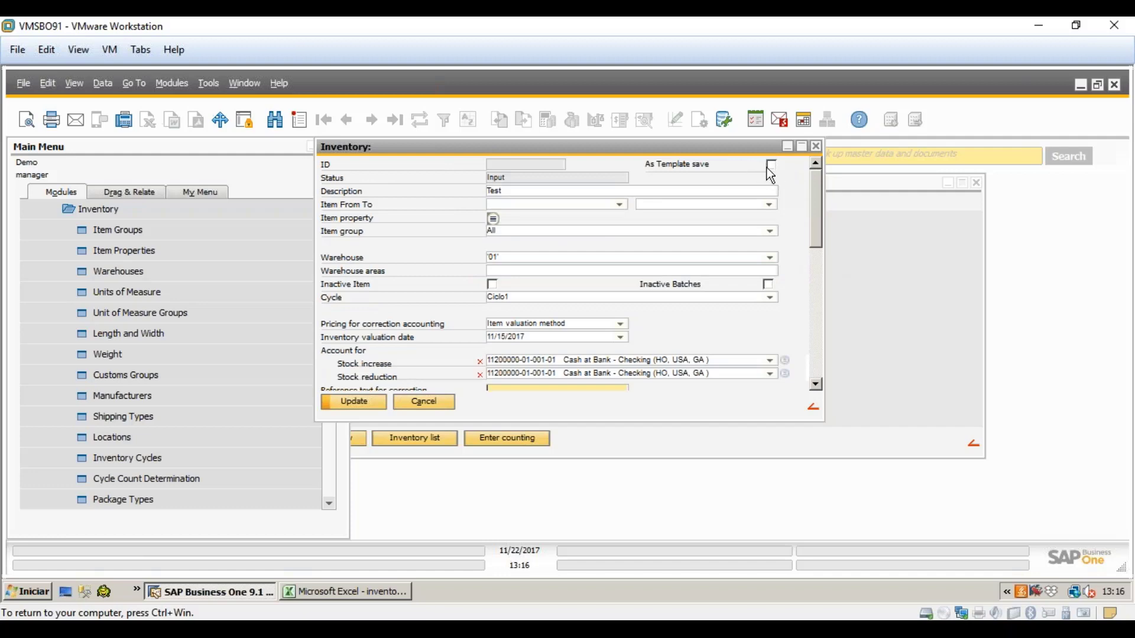
drag(815, 195, 813, 171)
- Save inventory Test as ID 10, review its inventory list, then close the form
click(345, 404)
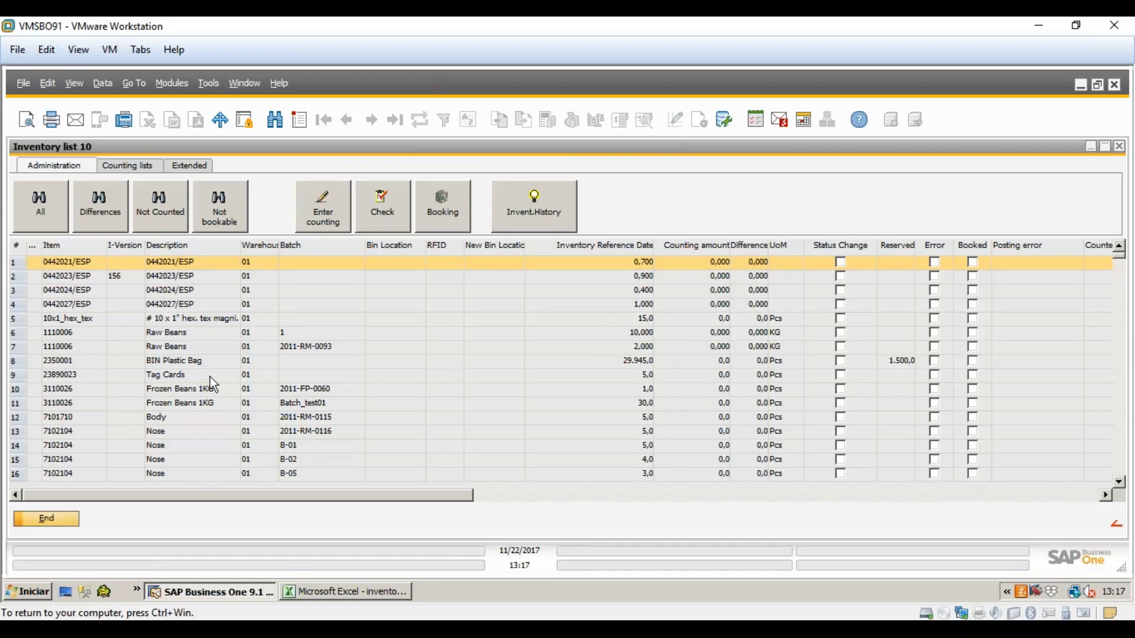
click(62, 519)
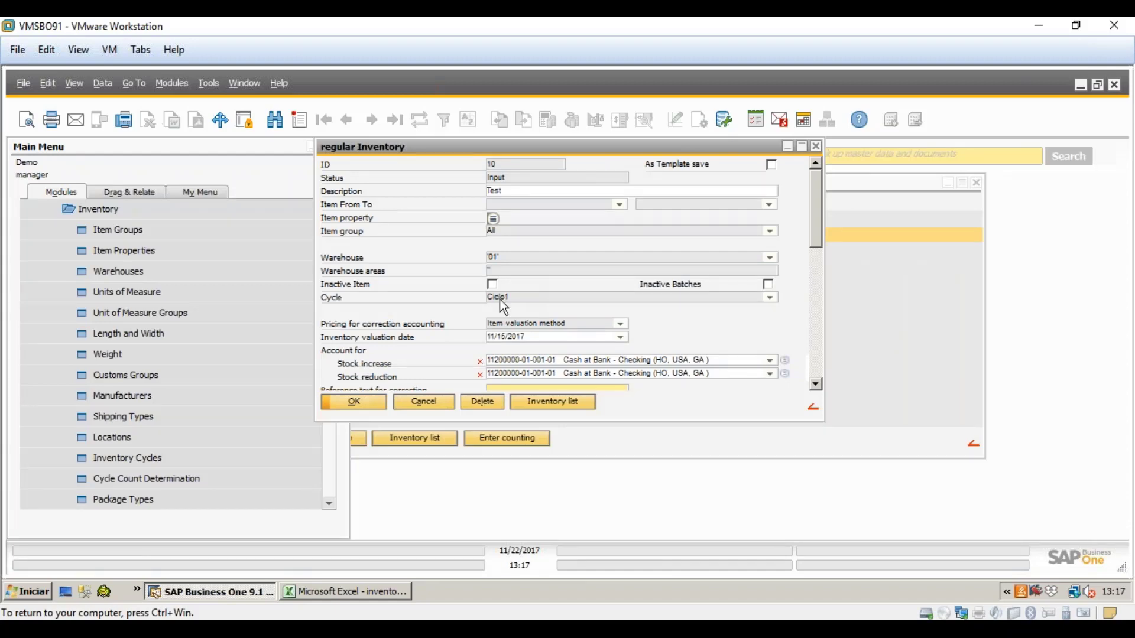
click(372, 406)
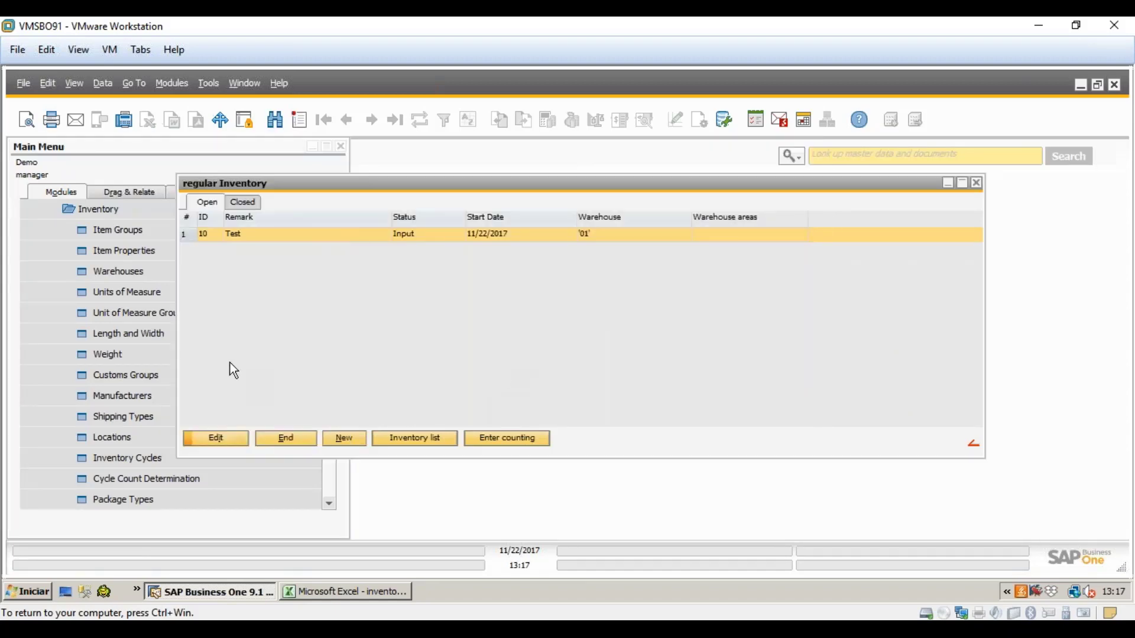
- Start new regular inventory Test2 for warehouse QC with cycle Ciclo1
click(345, 440)
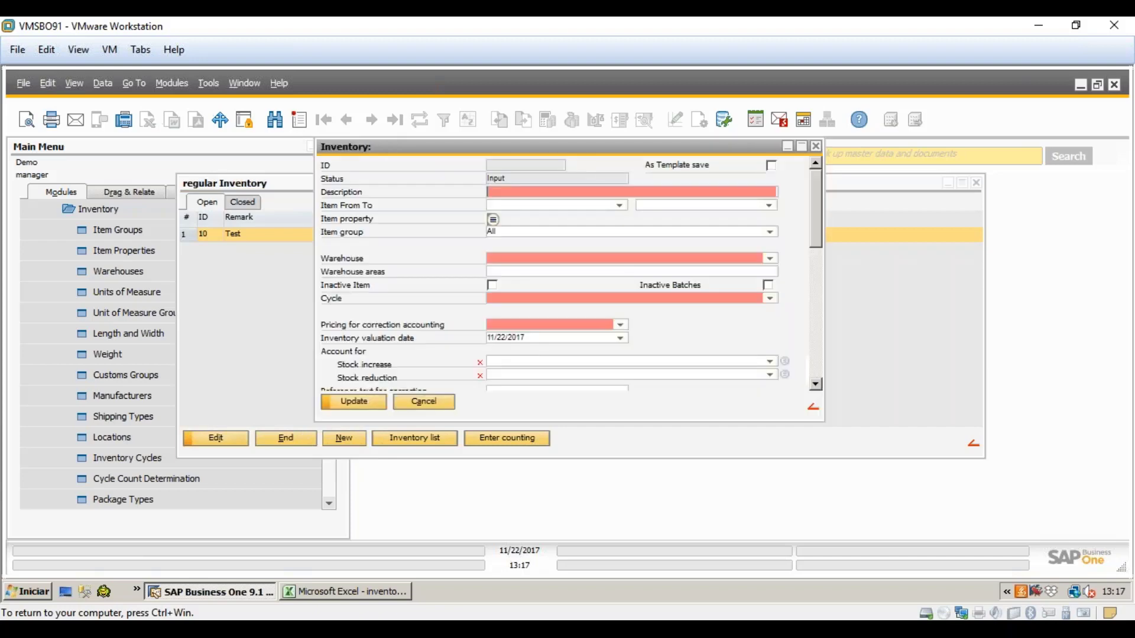
text(Test2)
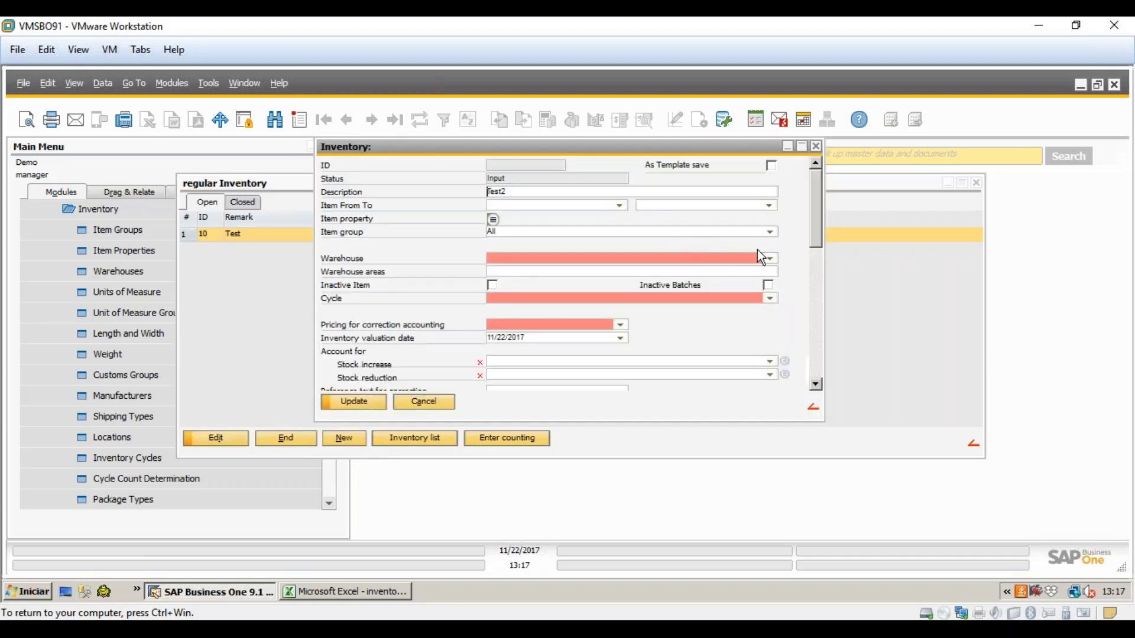
click(772, 258)
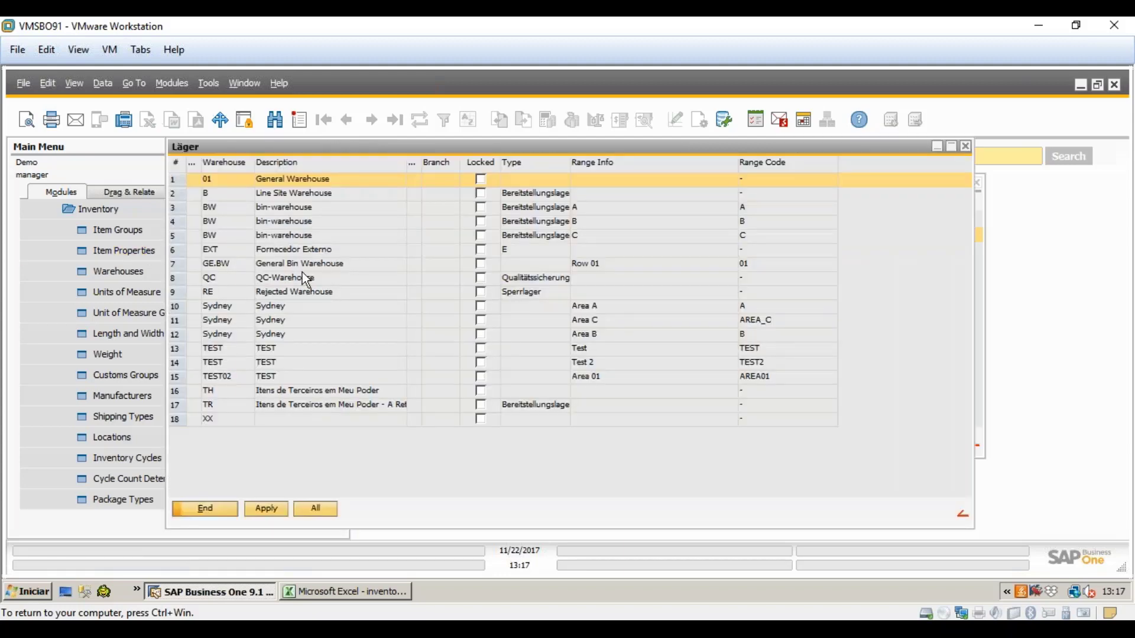
click(299, 281)
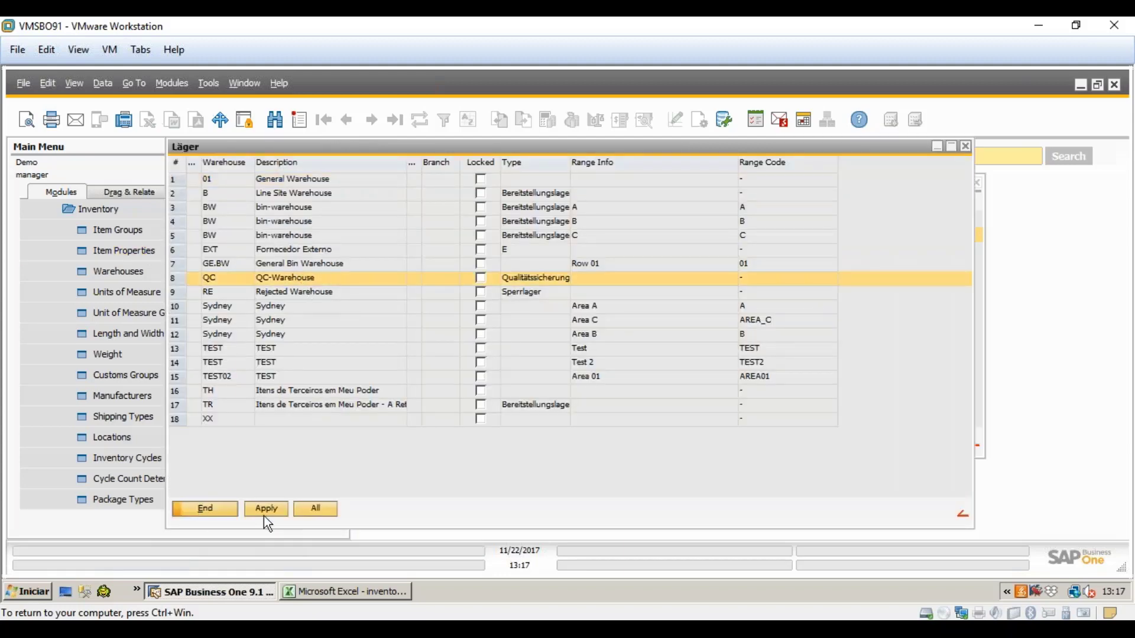
click(260, 509)
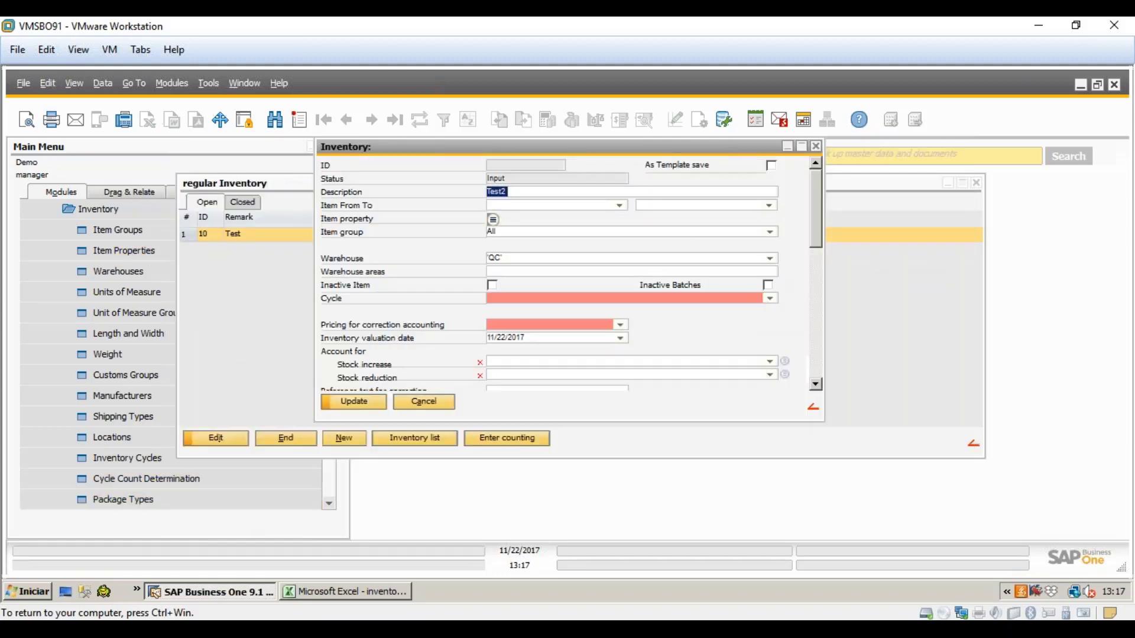
click(765, 299)
click(269, 508)
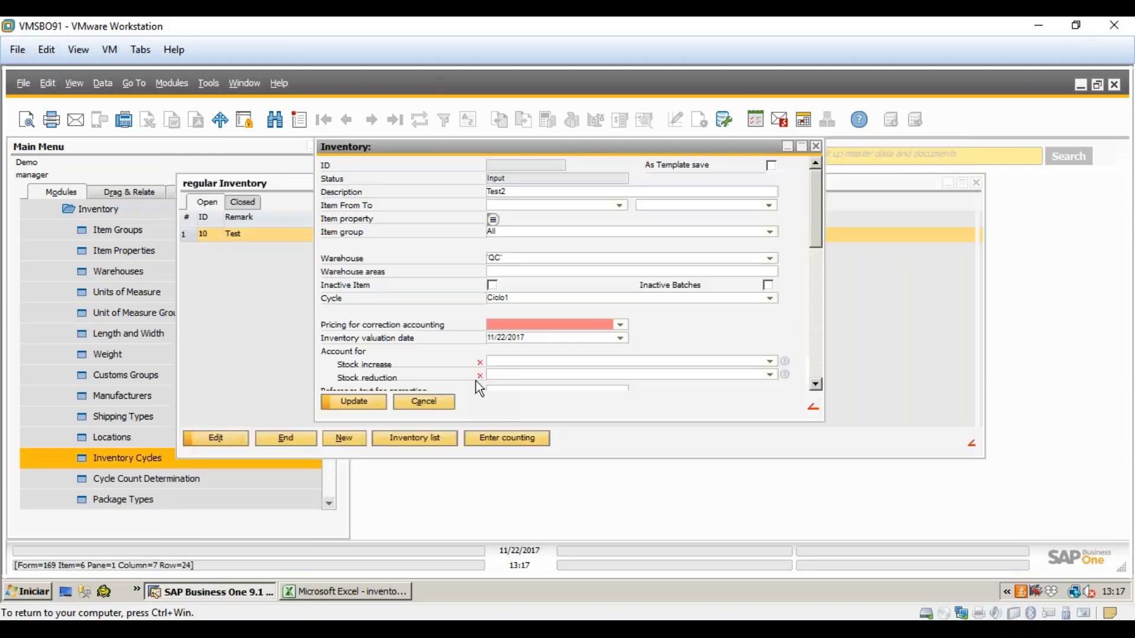
- Use Item valuation method pricing, one account for stock increase and reduction, and save Test2
click(620, 325)
click(576, 347)
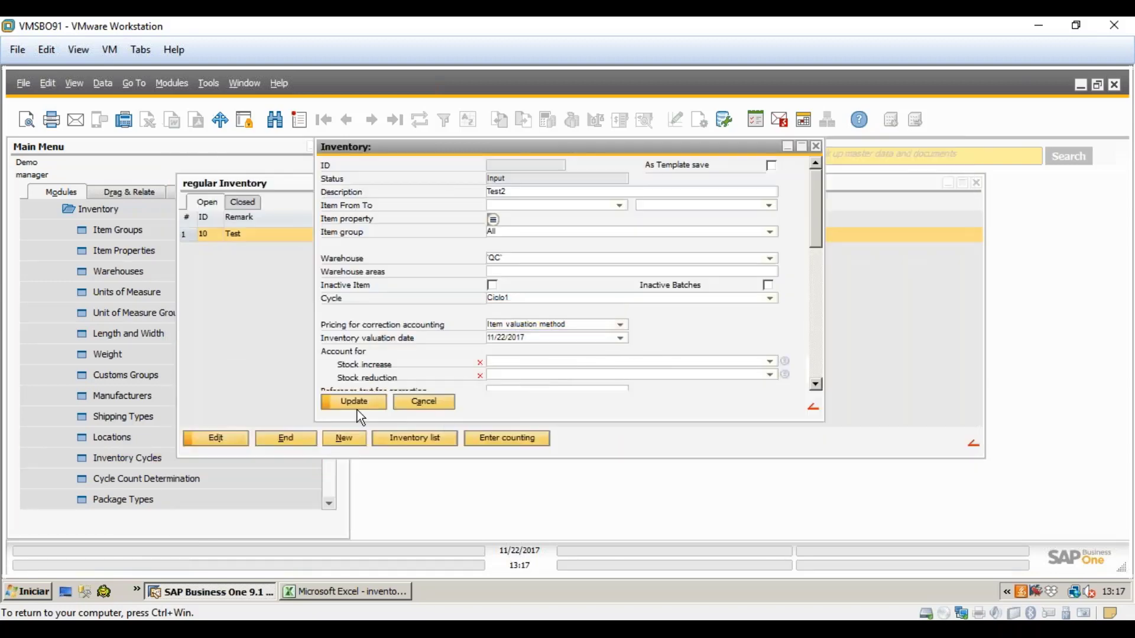
click(769, 361)
click(733, 364)
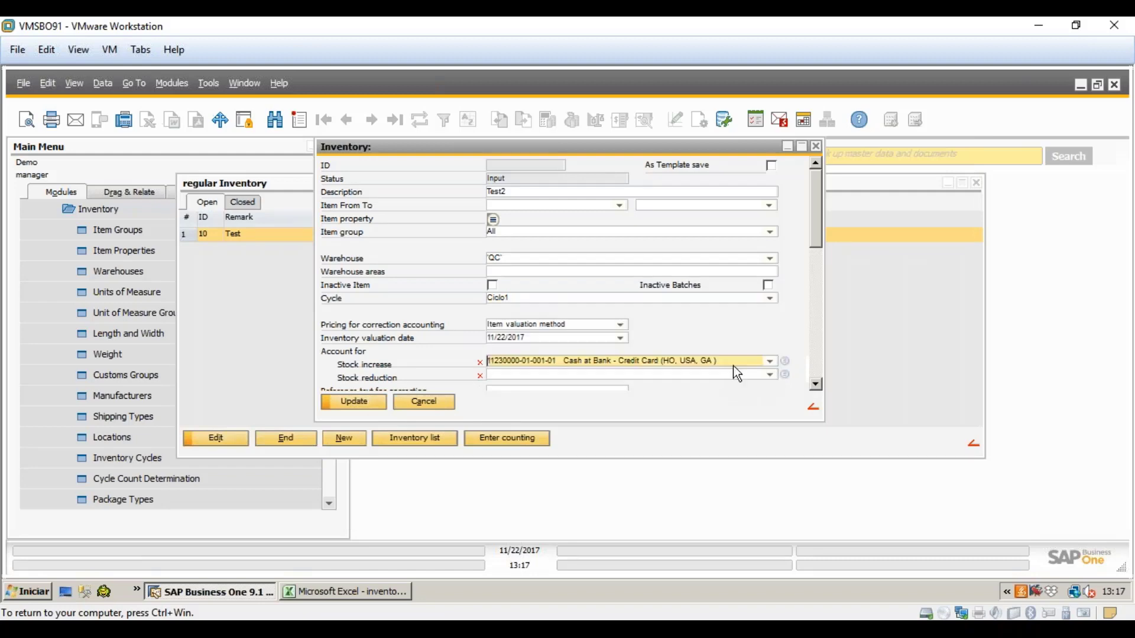
click(768, 374)
click(733, 363)
click(354, 404)
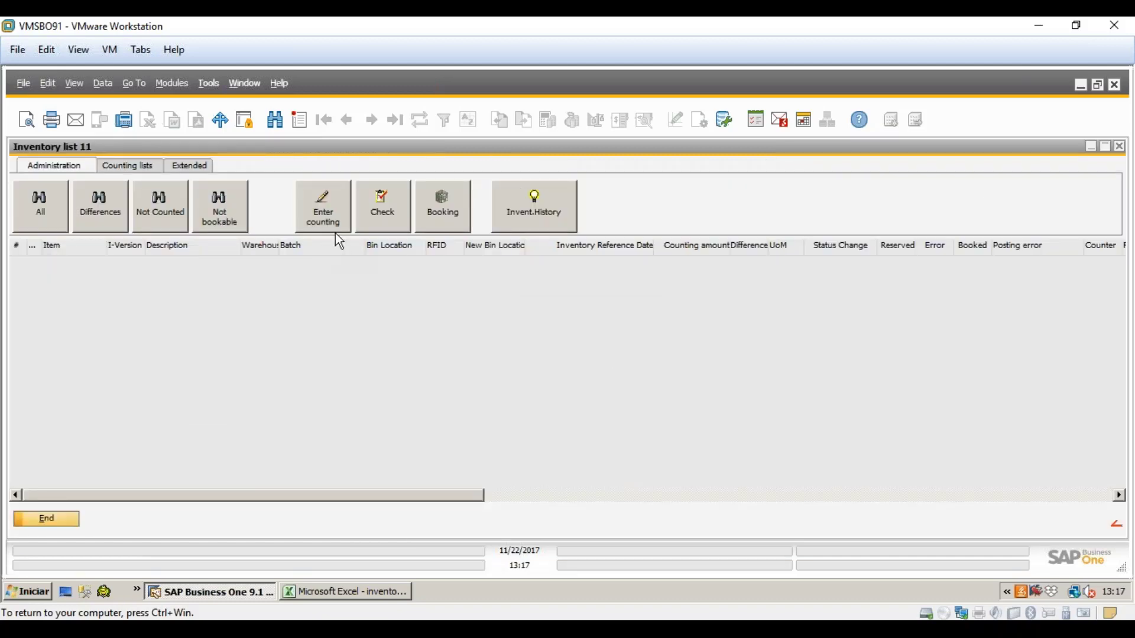
- Close inventory list 11 and open warehouse QC's item-group cycle count determination
click(44, 520)
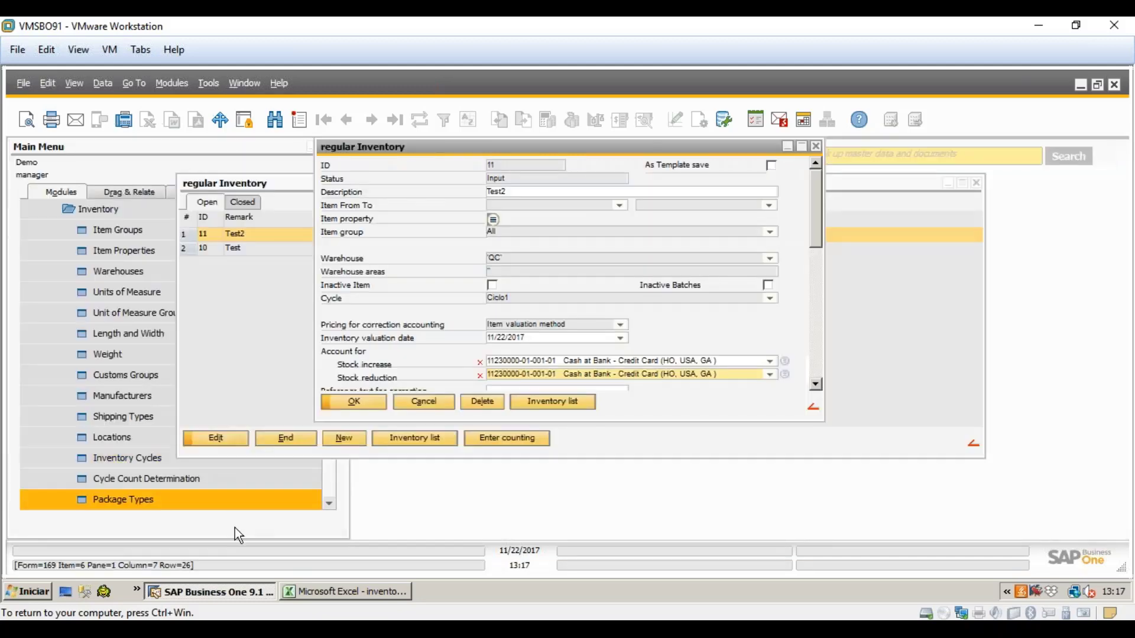
drag(330, 286, 329, 218)
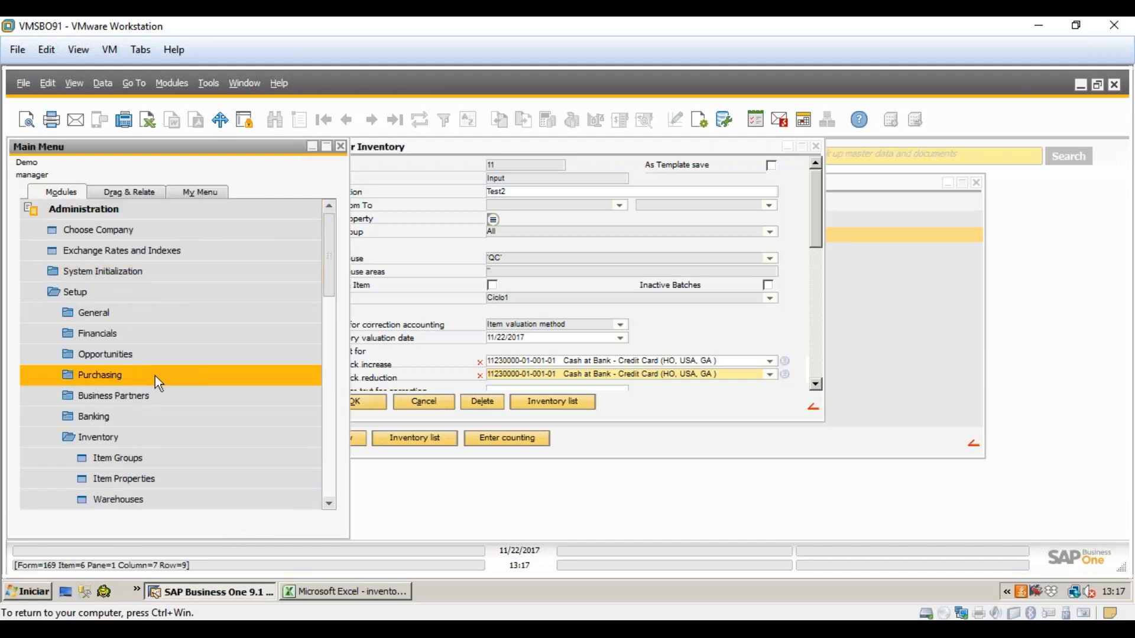
scroll(151, 402, down, 2)
scroll(151, 390, down, 5)
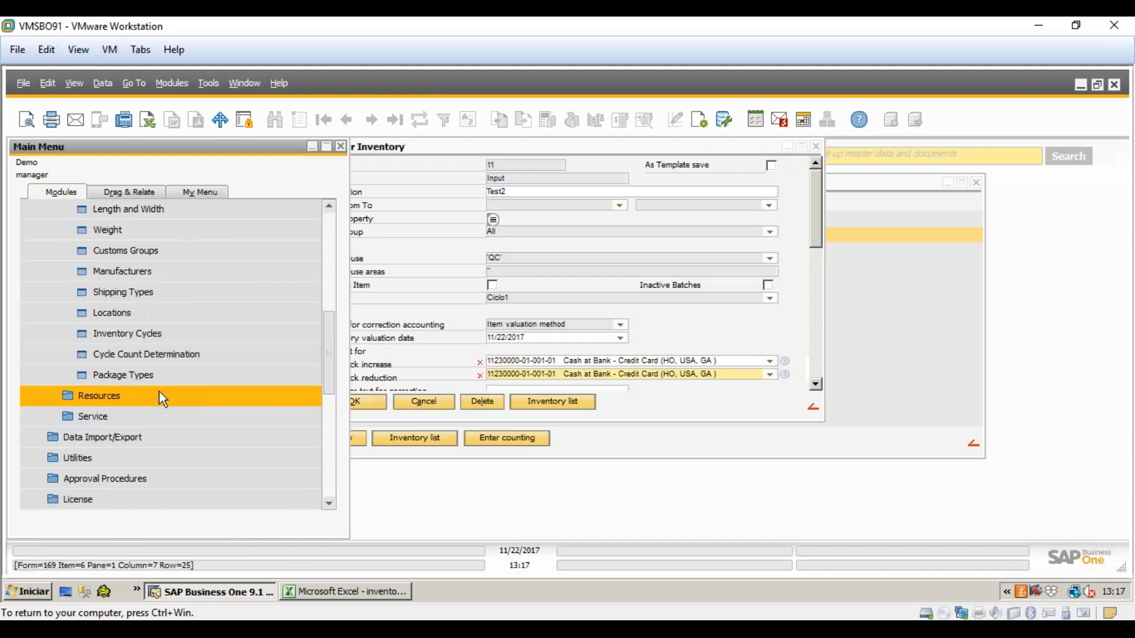
click(157, 359)
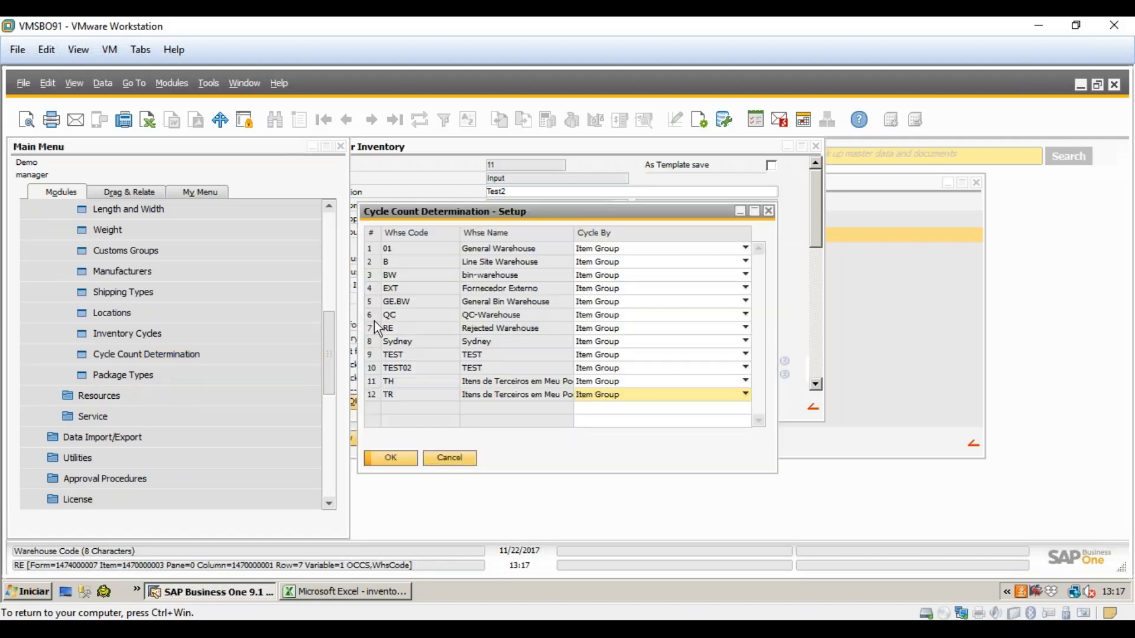
double_click(370, 315)
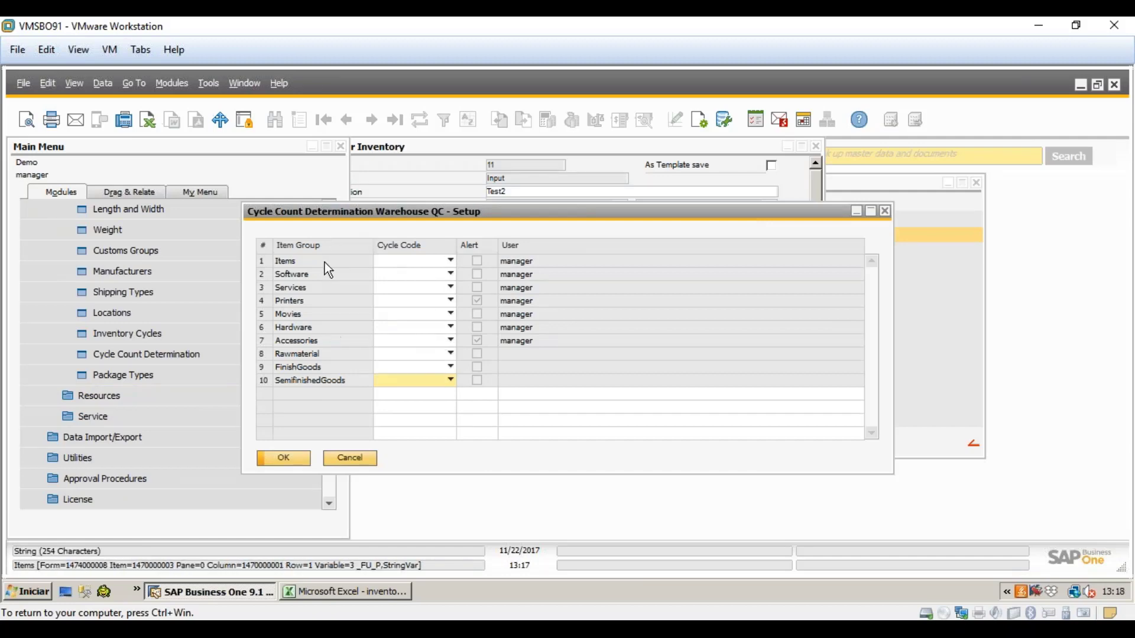
- Assign Ciclo1 to the Items and Software groups, applying it to existing items
click(450, 270)
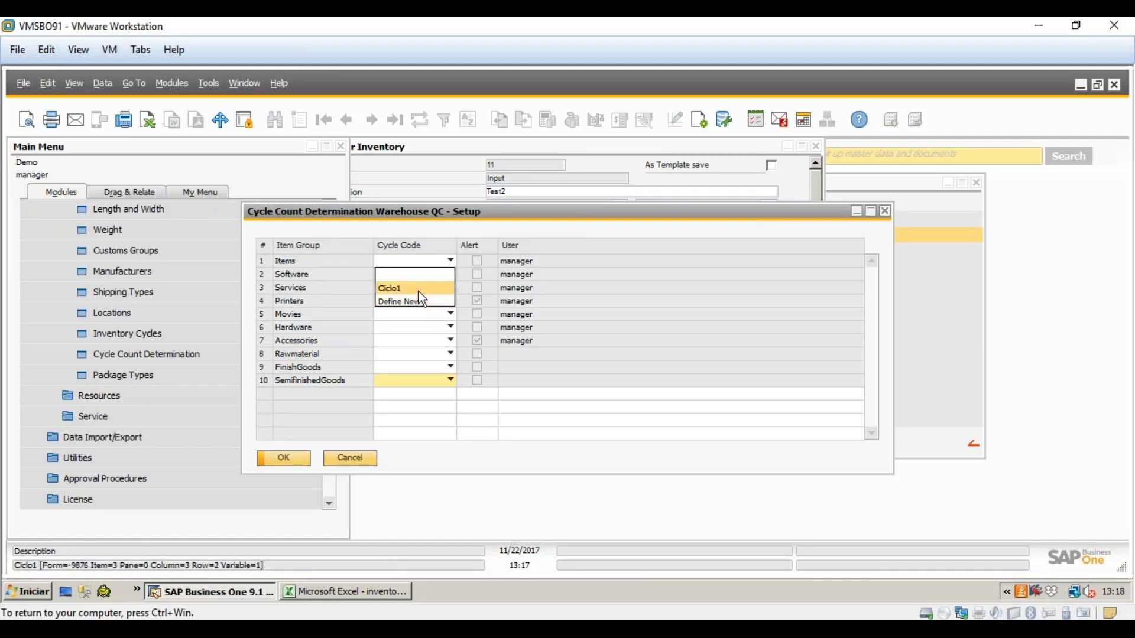
click(417, 289)
click(411, 371)
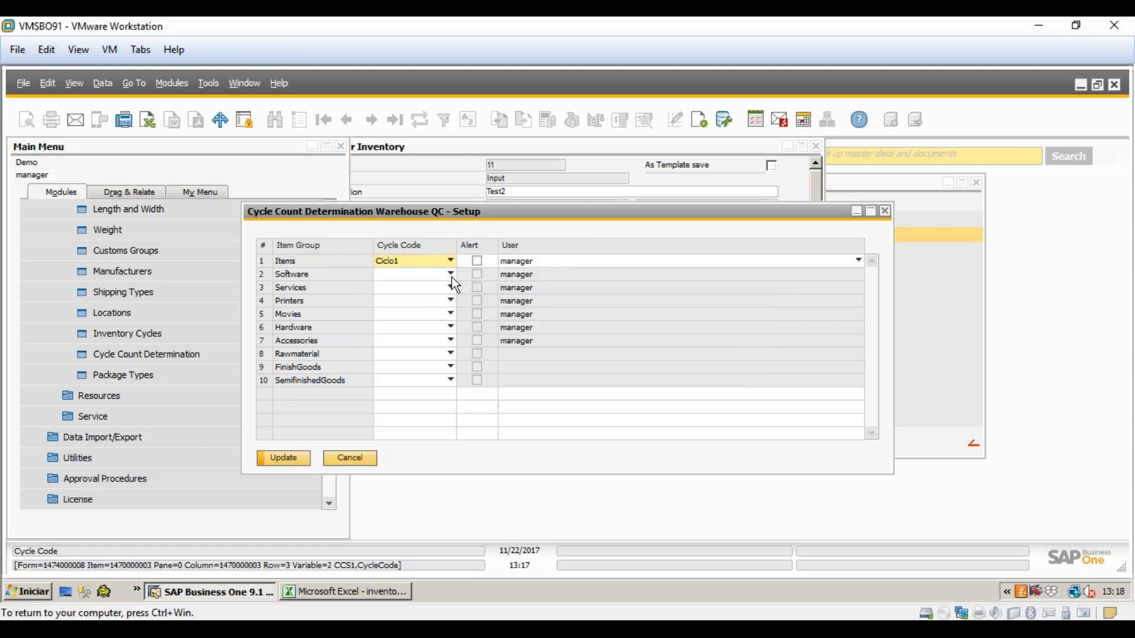
click(452, 286)
click(393, 293)
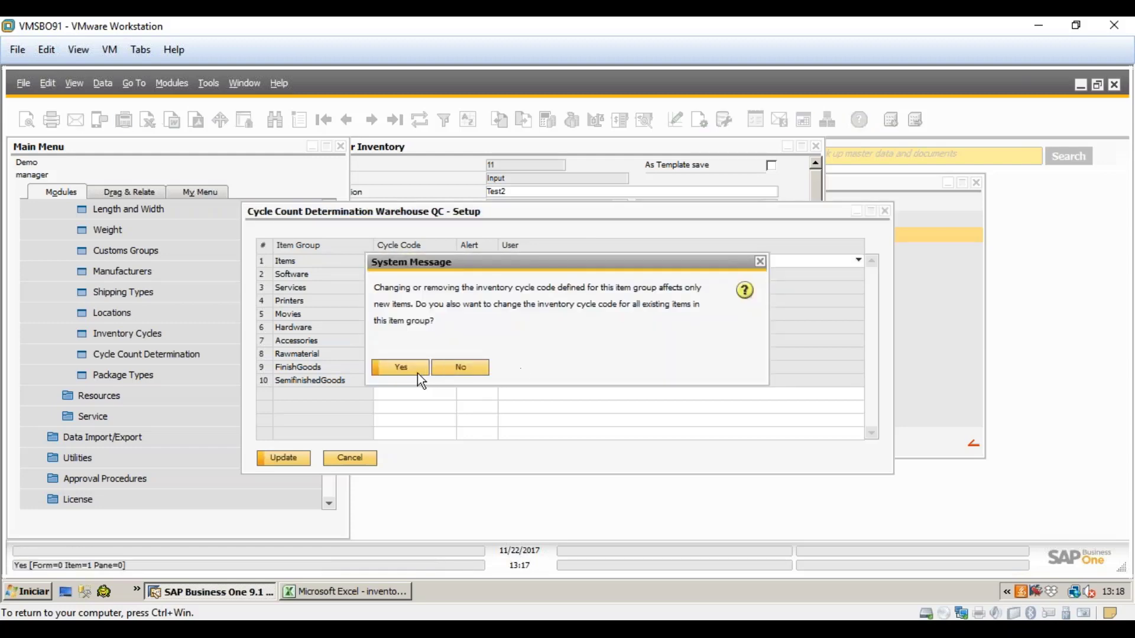
click(417, 373)
- Set Ciclo1 for the Rawmaterial group, leaving existing items' cycle unchanged
click(451, 355)
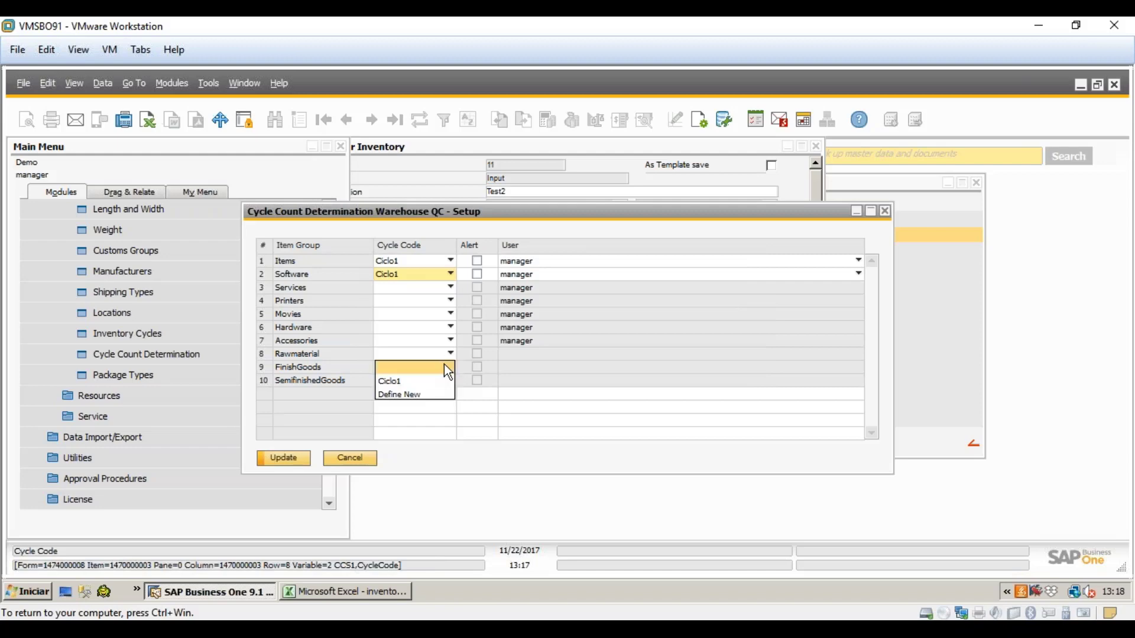
click(450, 355)
click(449, 355)
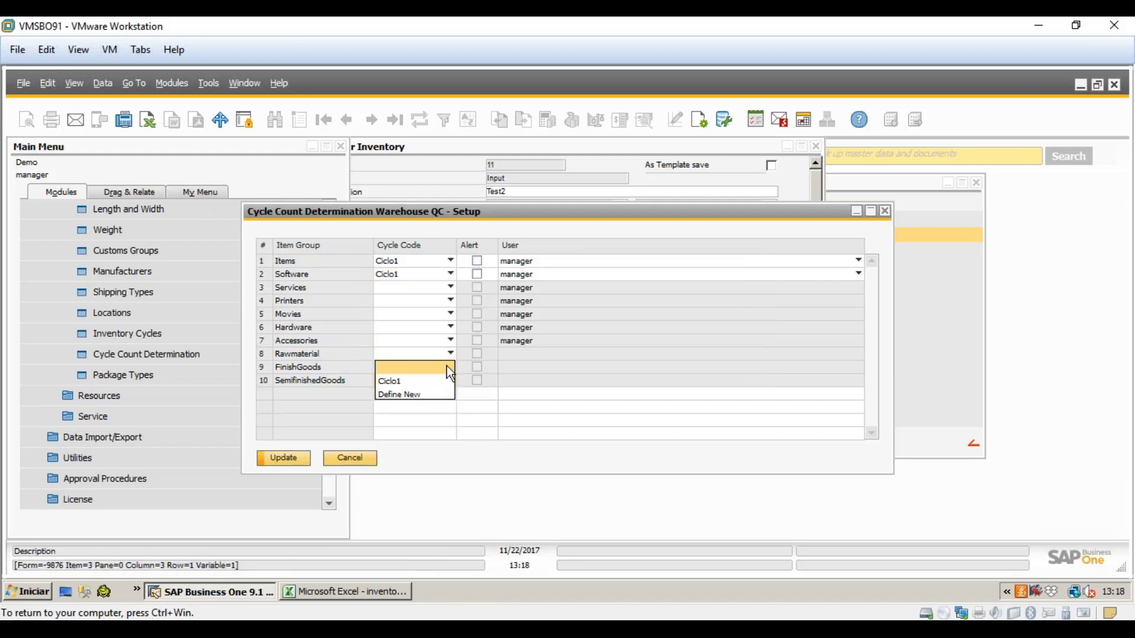
click(448, 377)
click(449, 367)
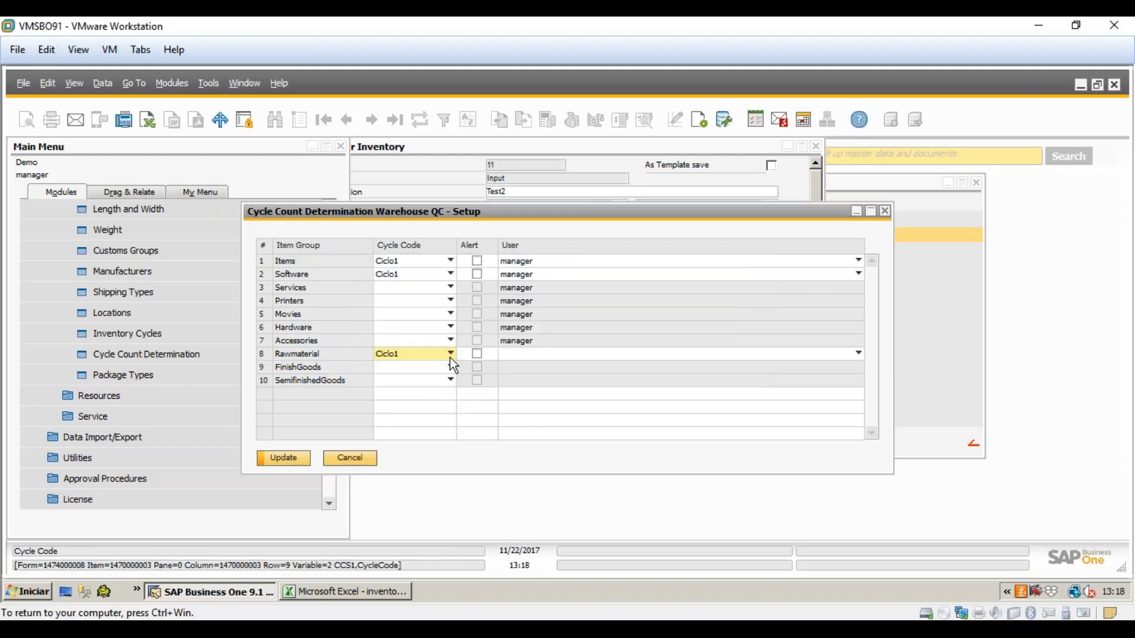
click(450, 354)
click(415, 367)
- Assign Ciclo1 to FinishGoods and SemifinishedGoods, restoring Ciclo1 on Rawmaterial
click(443, 367)
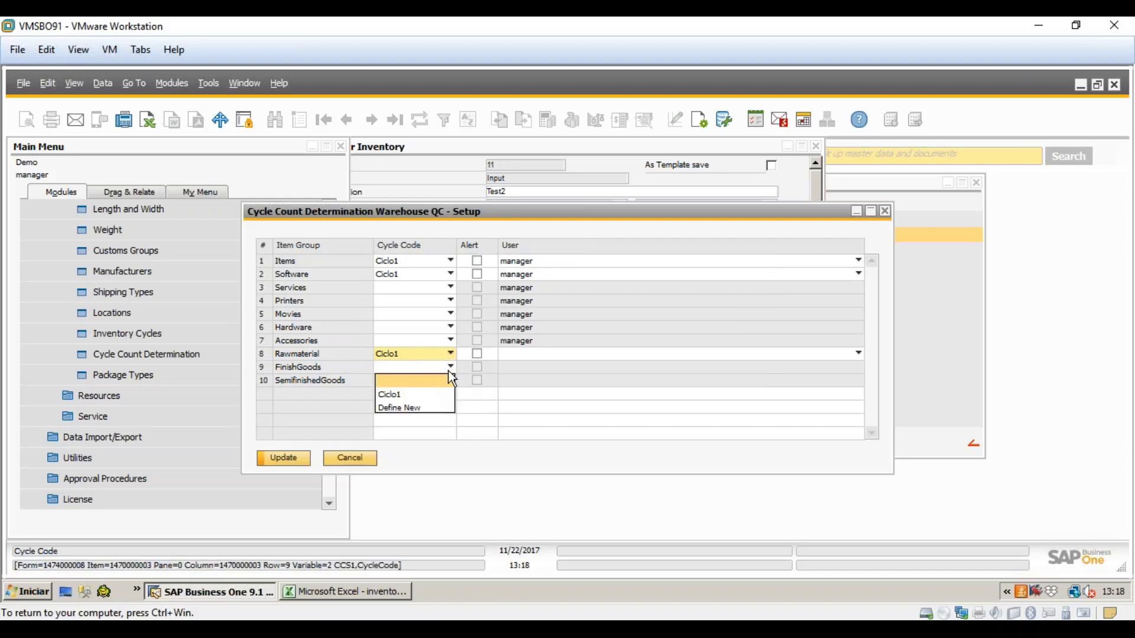
click(432, 396)
click(401, 367)
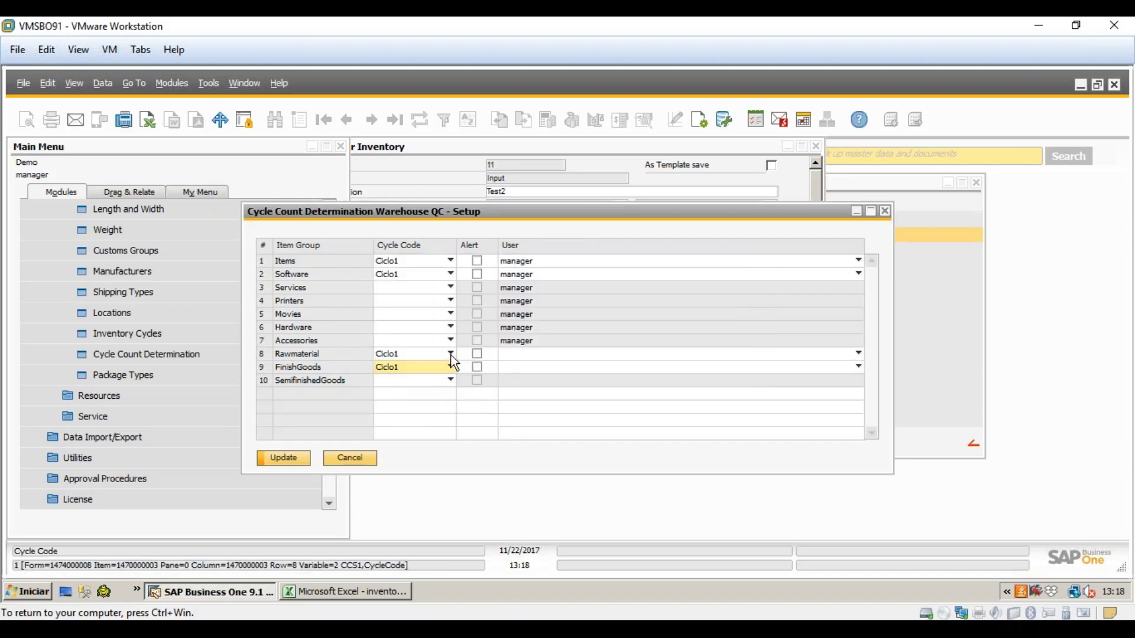
click(450, 367)
click(439, 363)
click(446, 354)
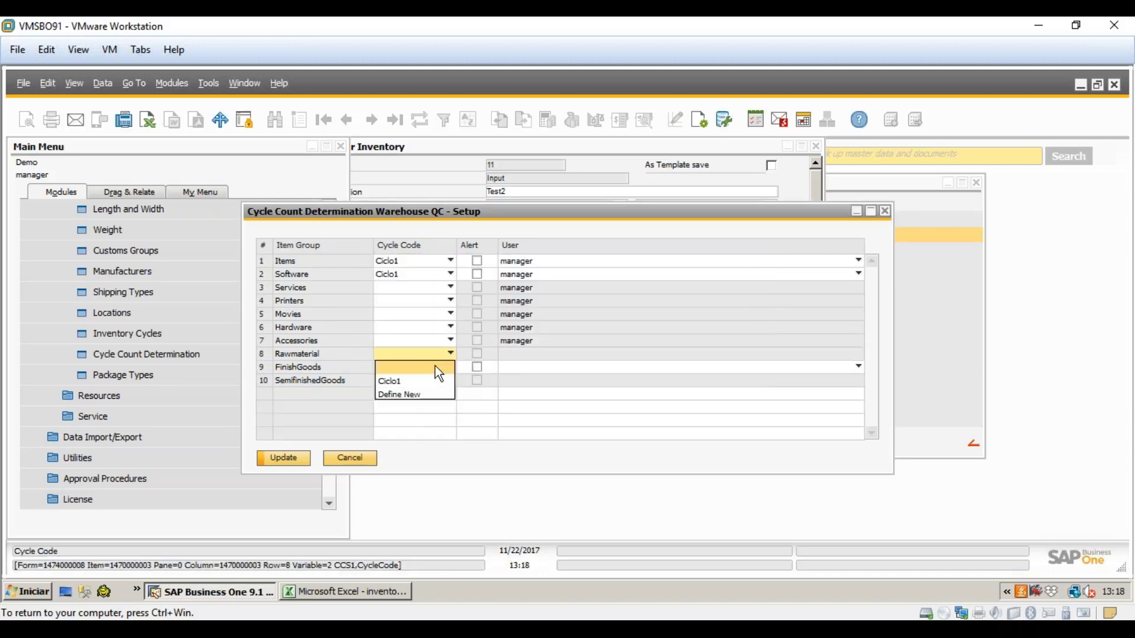
click(407, 379)
click(451, 380)
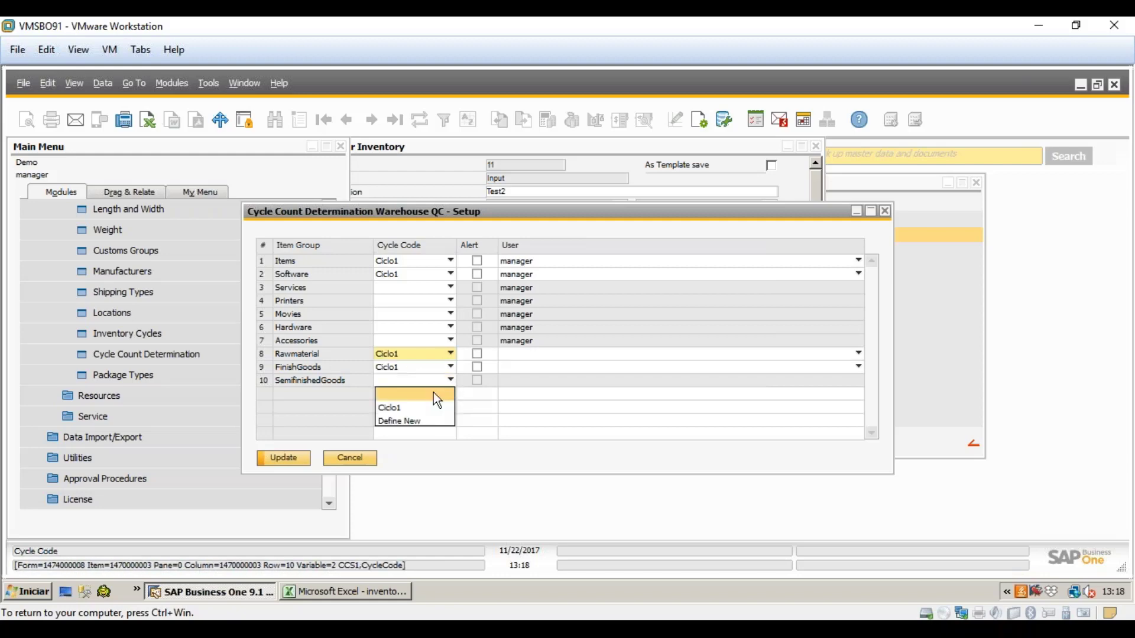
click(435, 406)
click(403, 368)
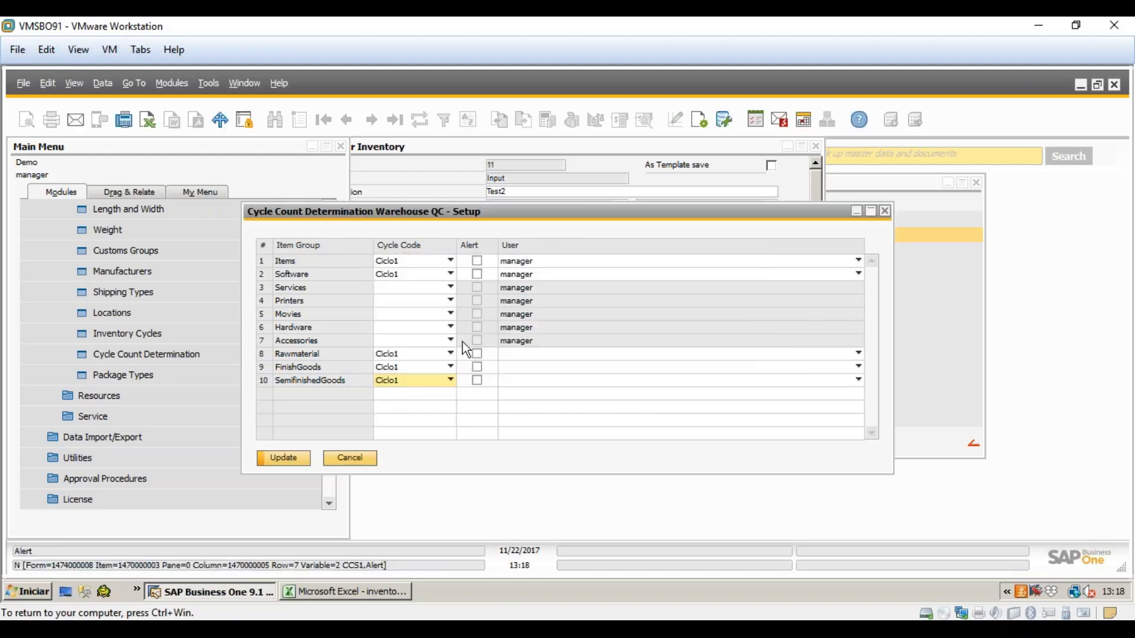
- Save QC's group cycle assignments and the cycle count determination setup
click(302, 459)
click(295, 458)
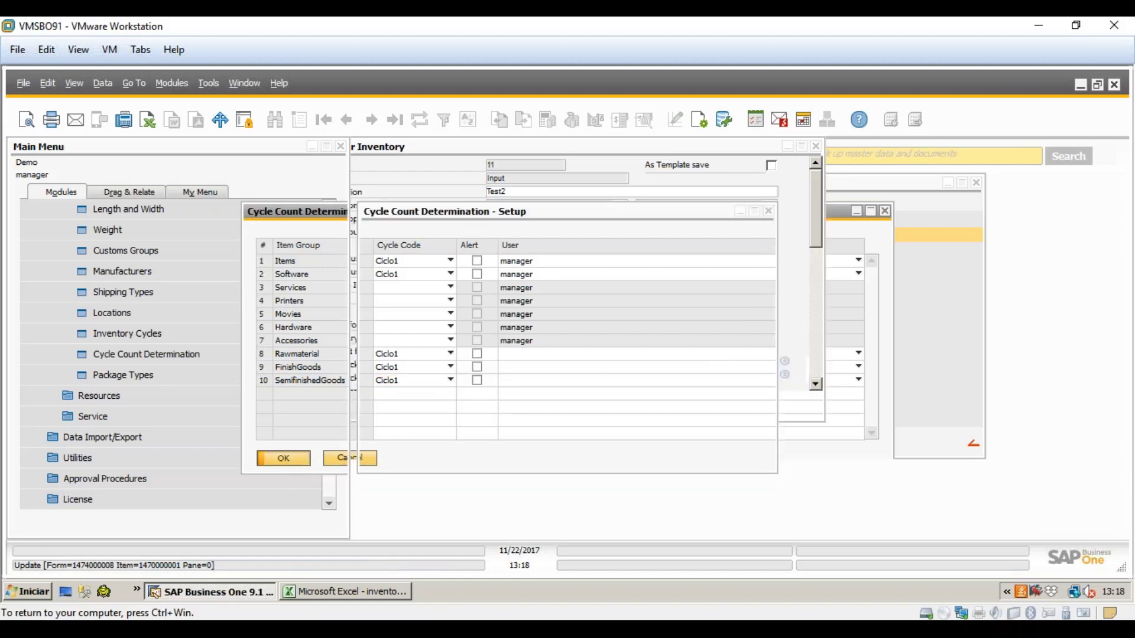
click(409, 460)
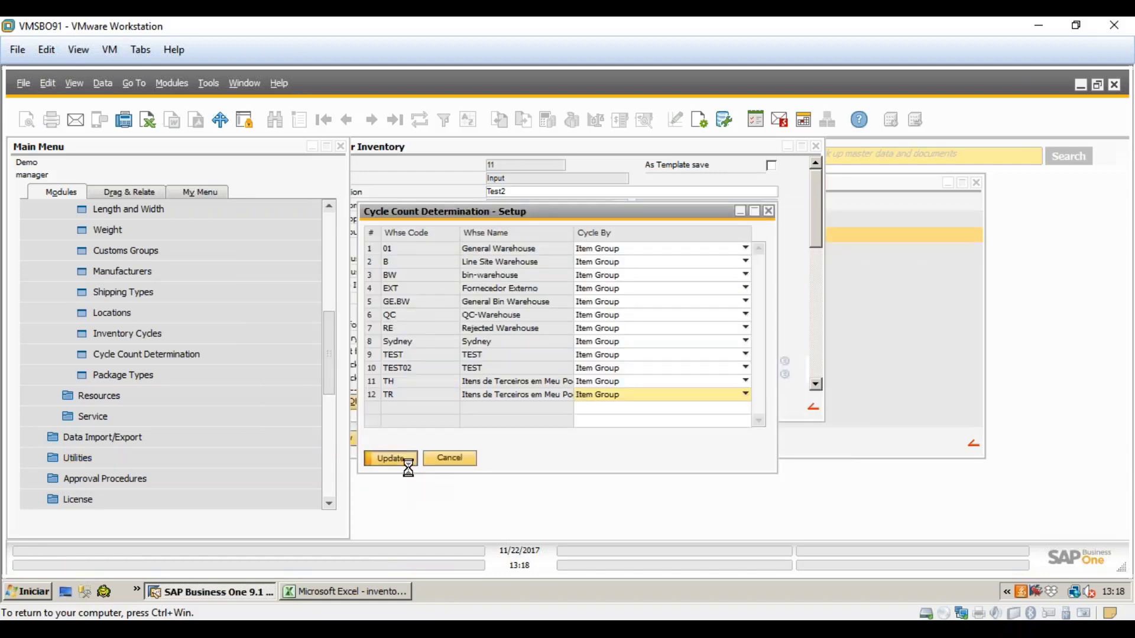
click(404, 461)
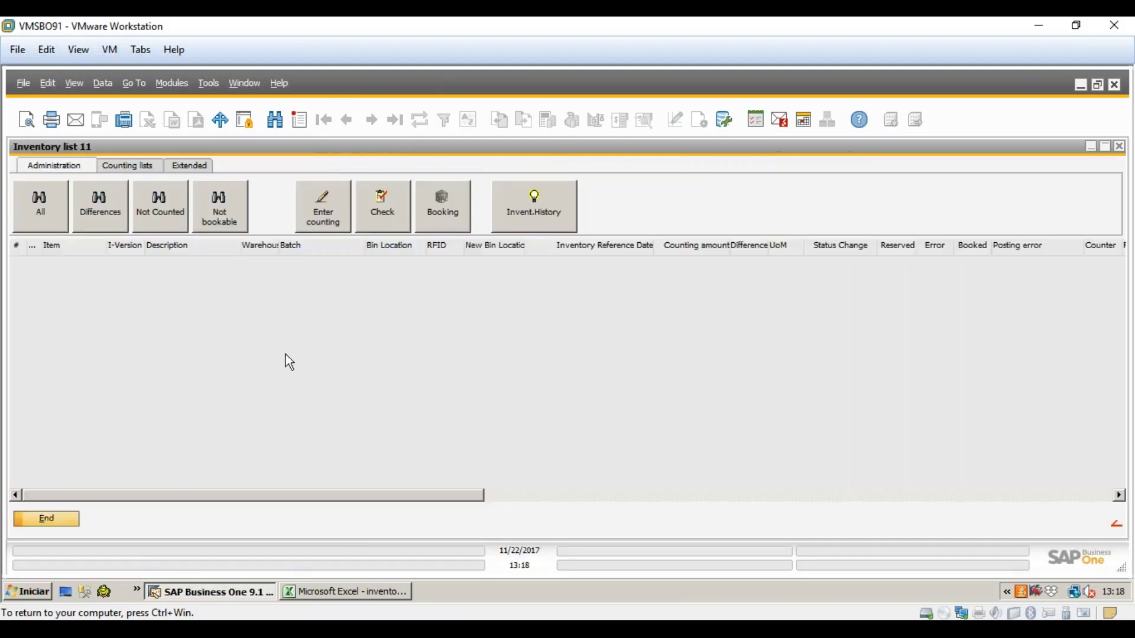
- Delete regular inventory entry 11 (Test2), confirming the deletion with Yes
click(62, 519)
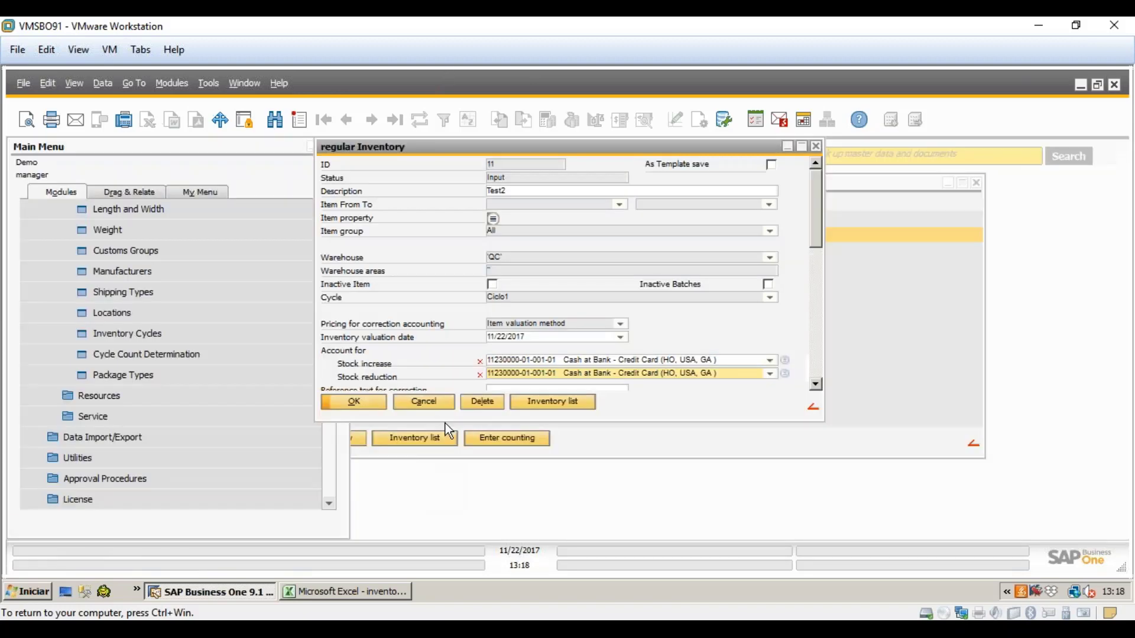
click(476, 403)
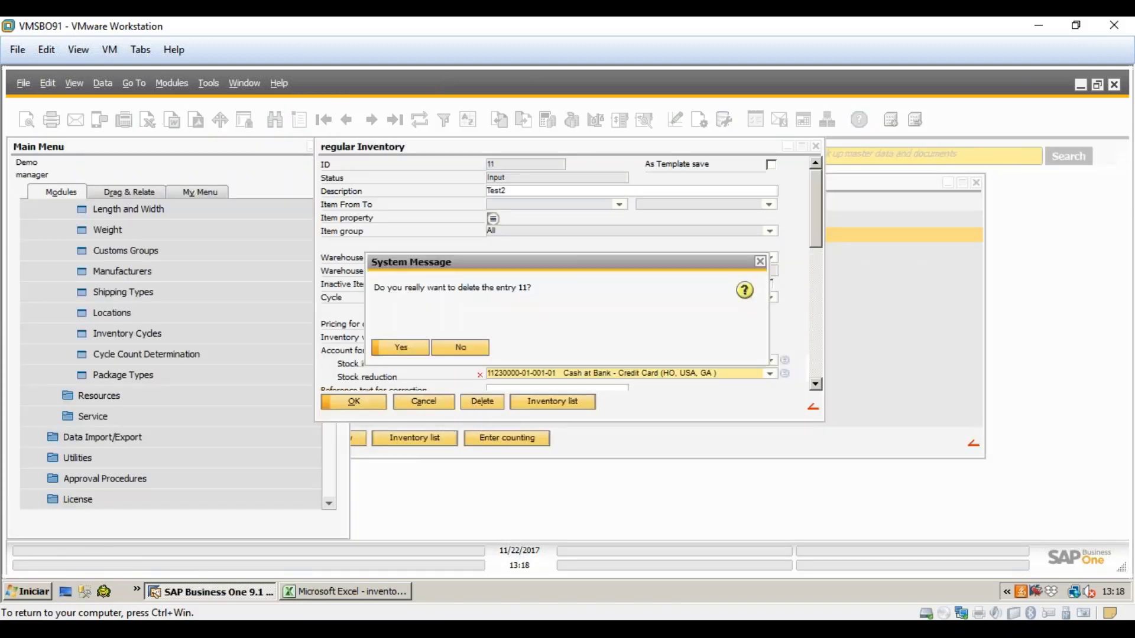
click(401, 348)
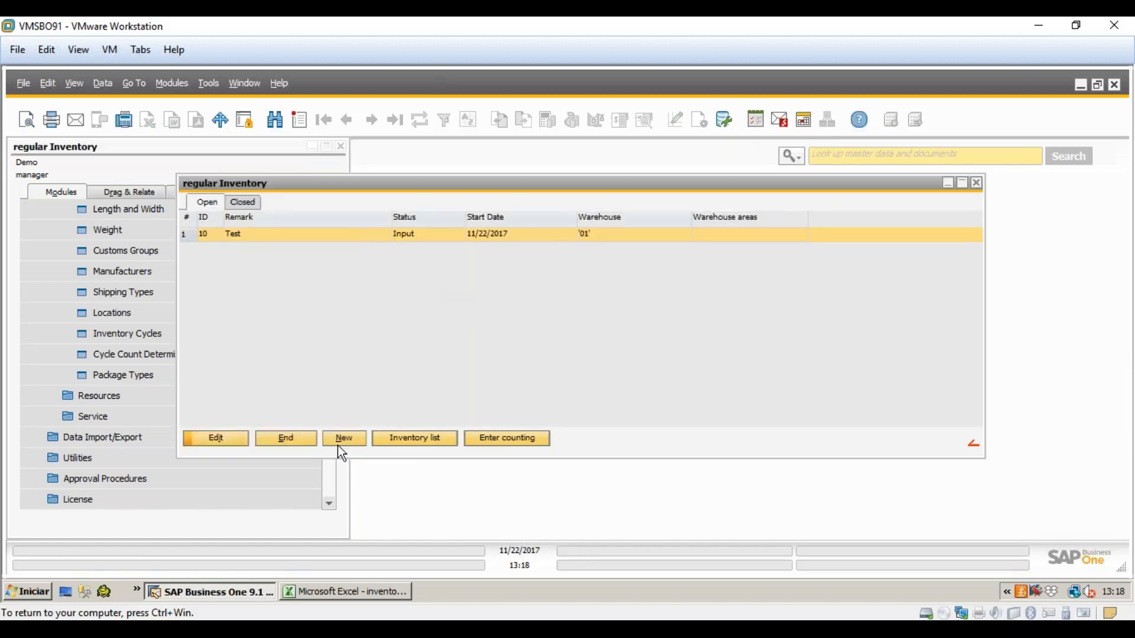
- Start a new regular inventory named Test2 for warehouse QC with cycle Ciclo1
click(341, 437)
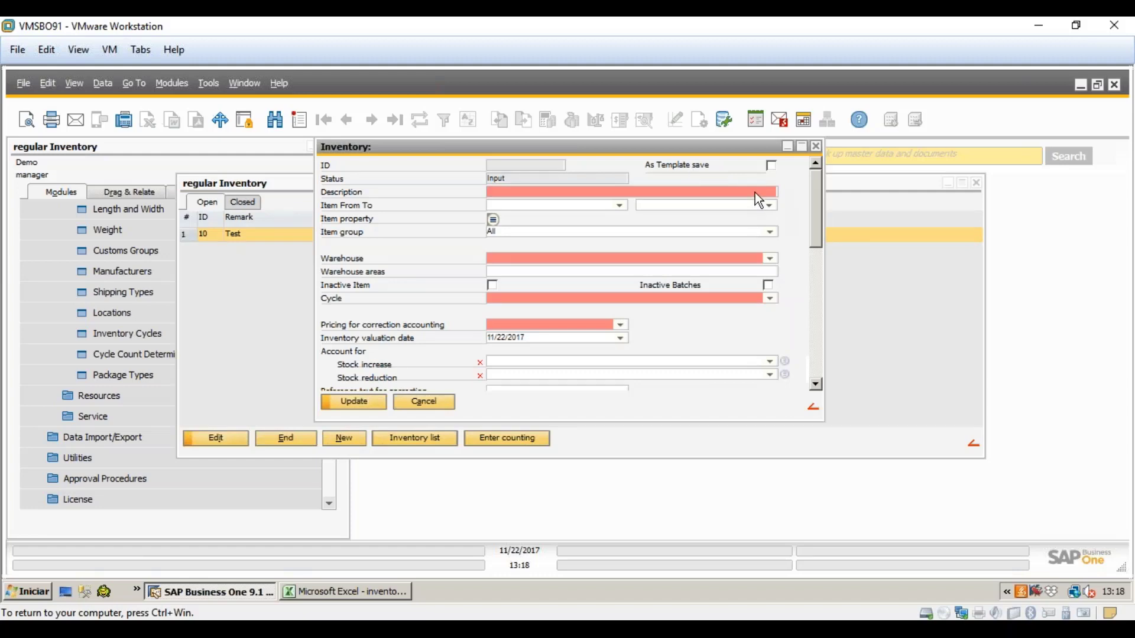
text(Test2)
key(Tab)
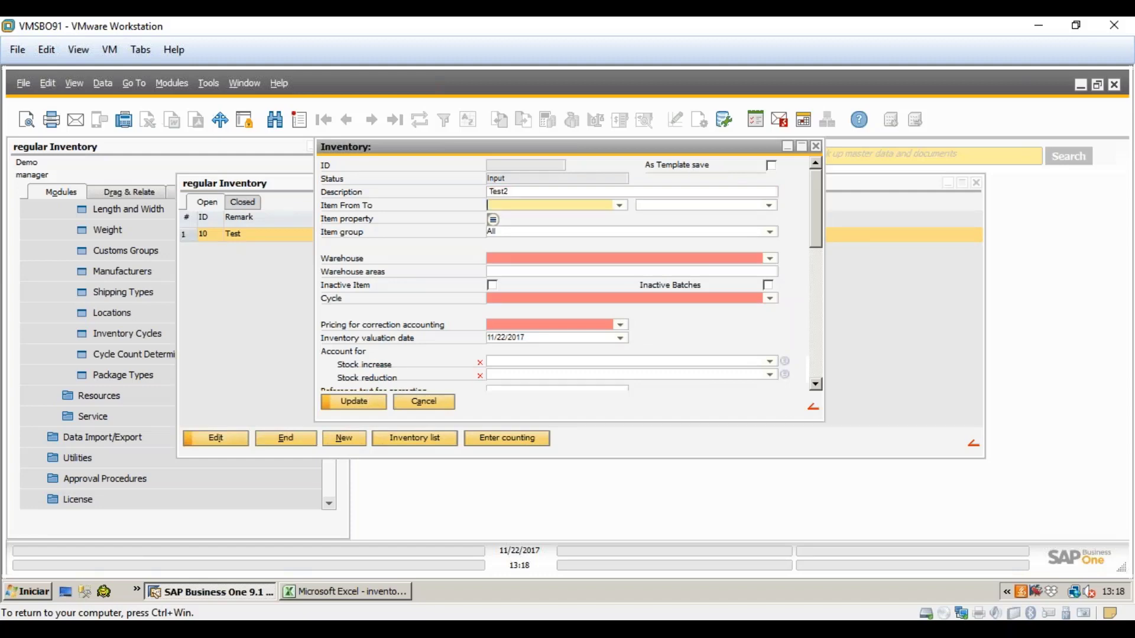
click(769, 258)
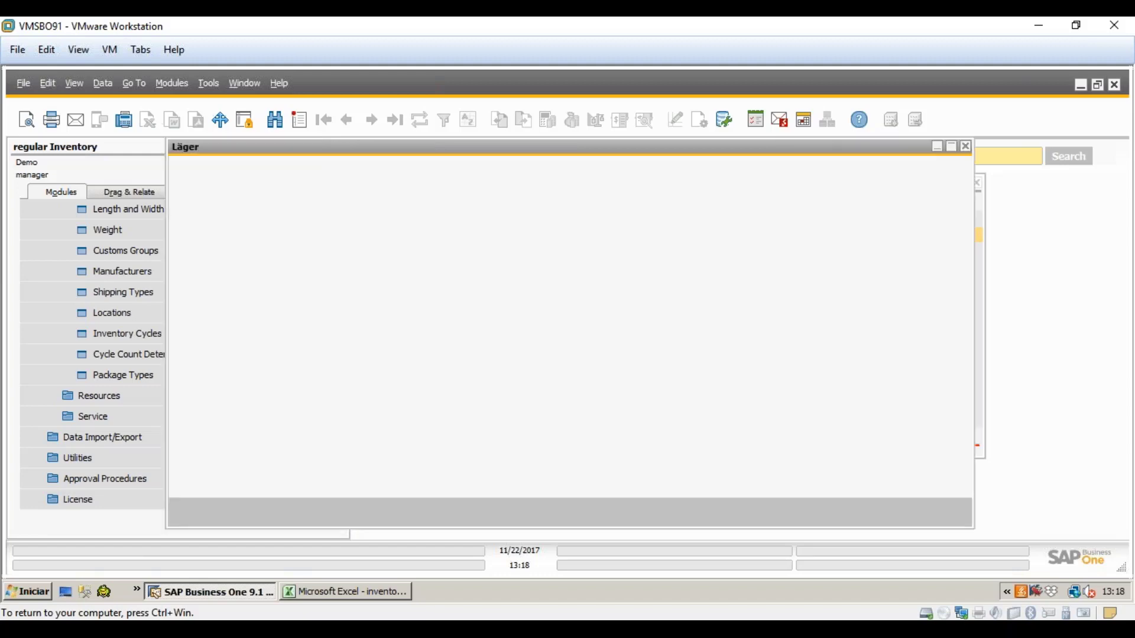
click(274, 281)
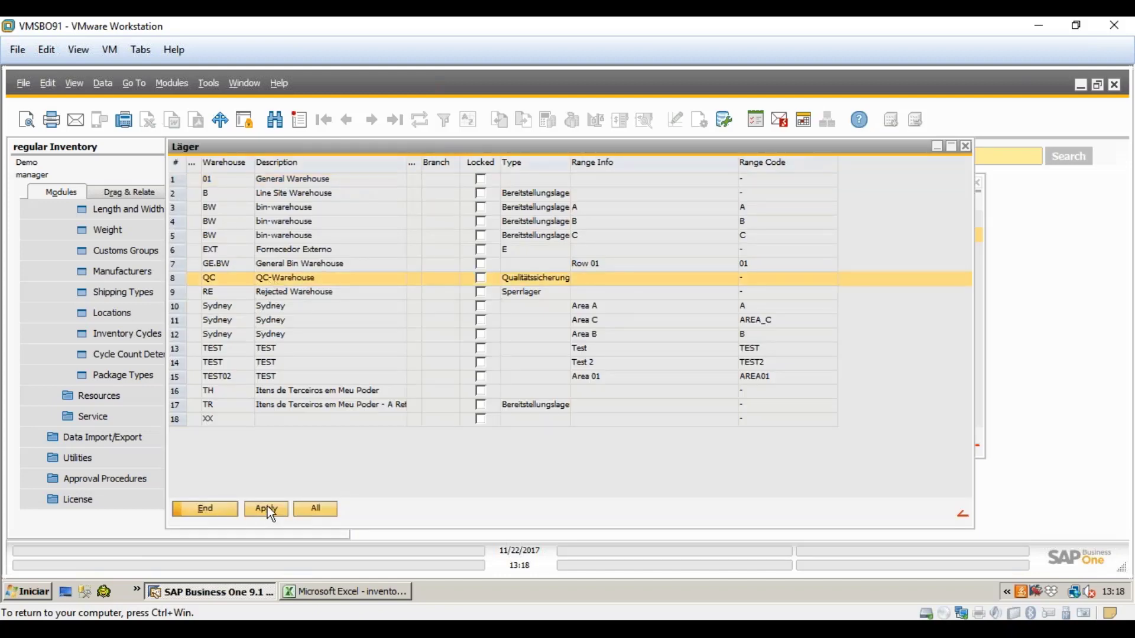
click(267, 510)
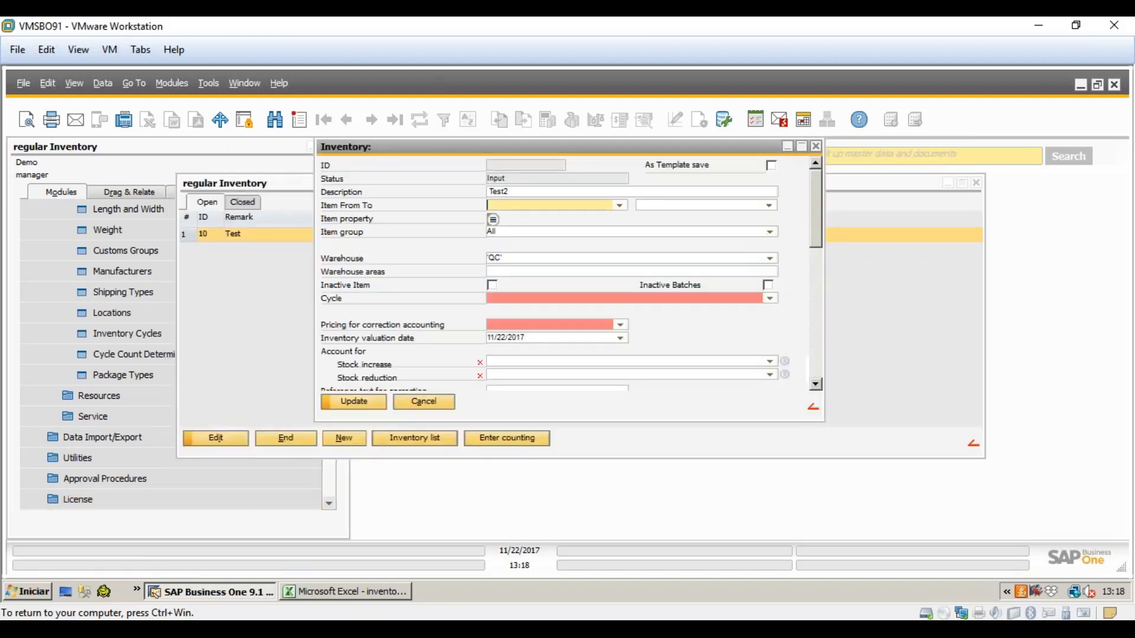
click(770, 298)
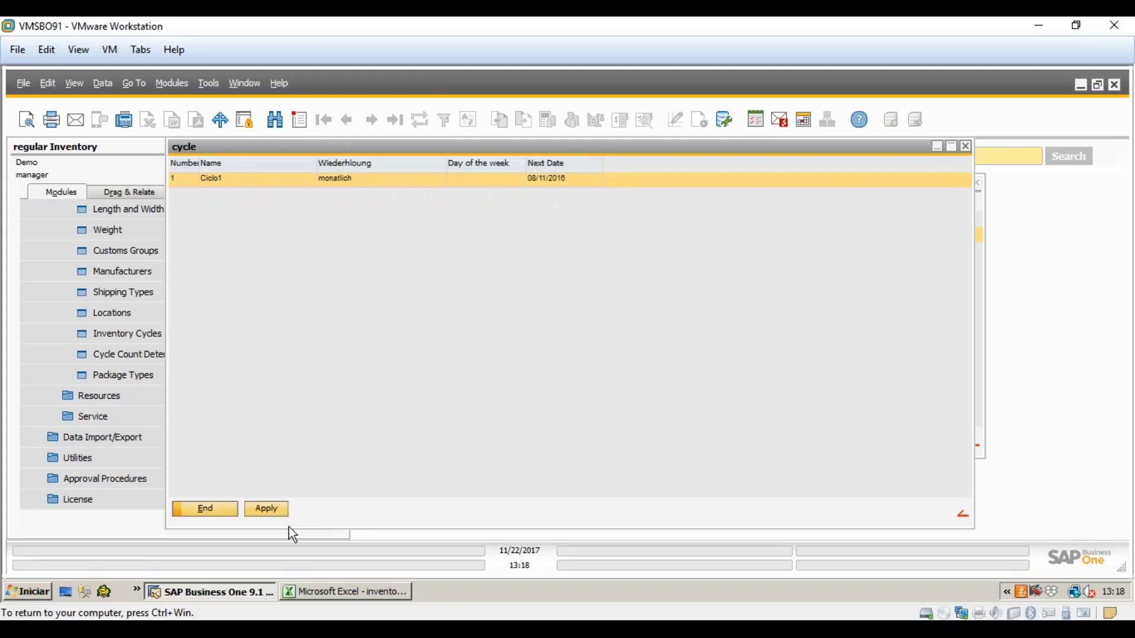
click(269, 509)
- Use Calculation price, Cash at Bank - Checking for increases, Payroll for reductions, and save
click(619, 324)
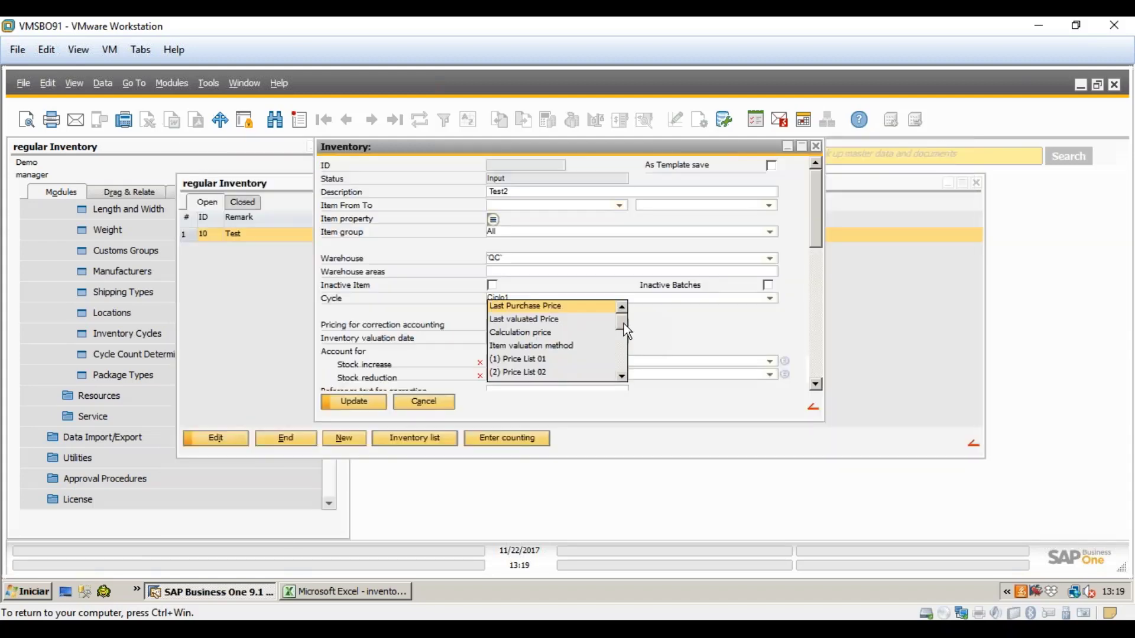
click(578, 329)
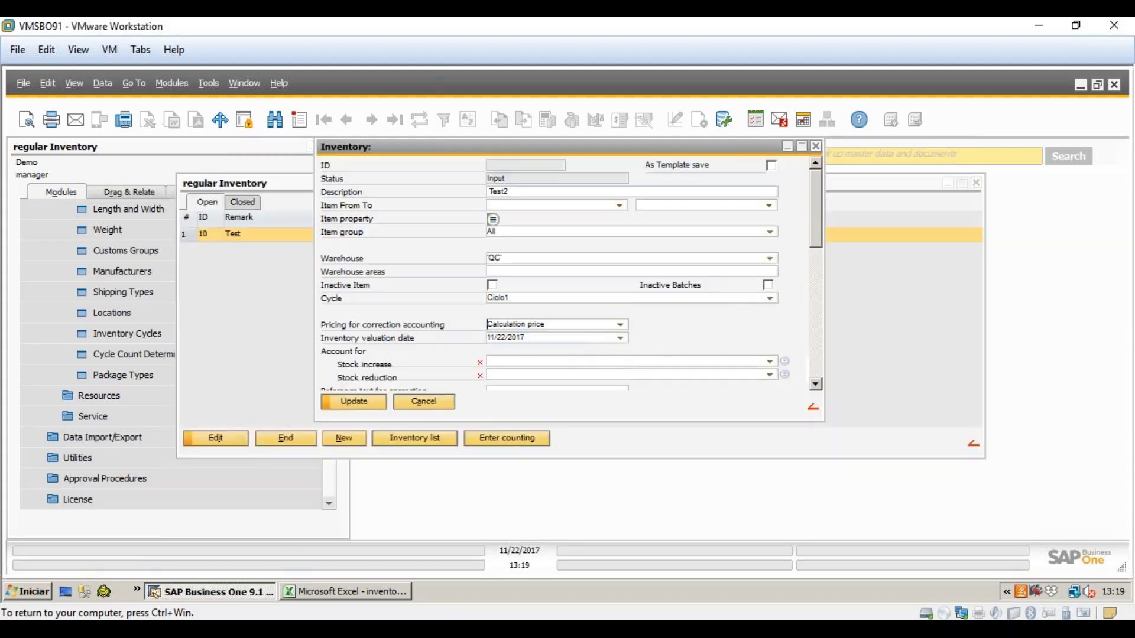
click(770, 361)
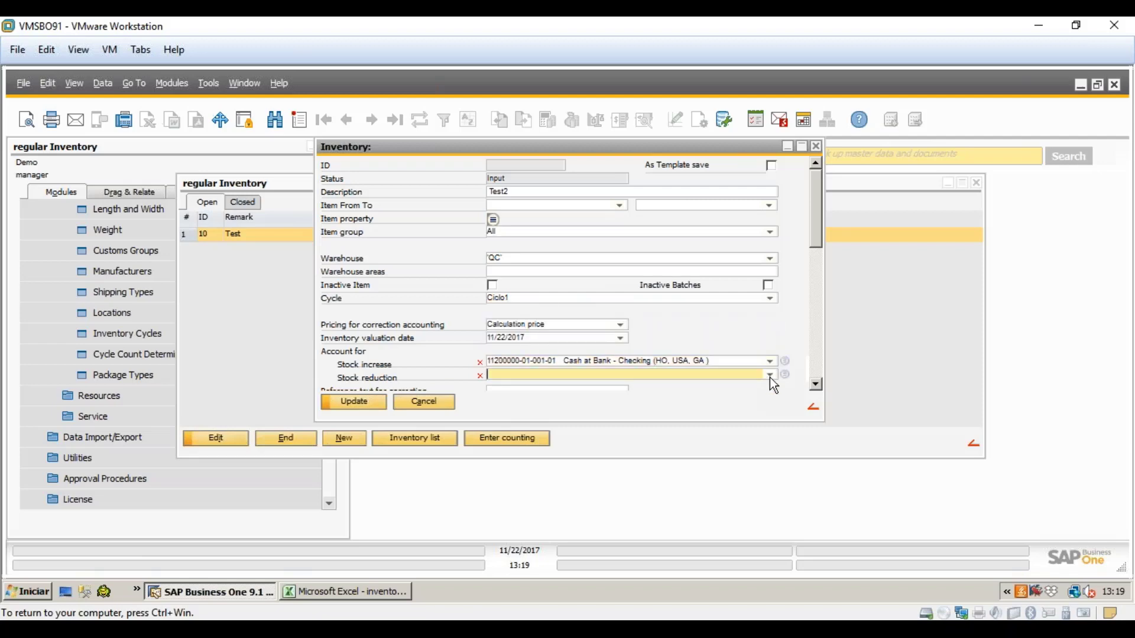
click(769, 374)
click(621, 334)
click(363, 407)
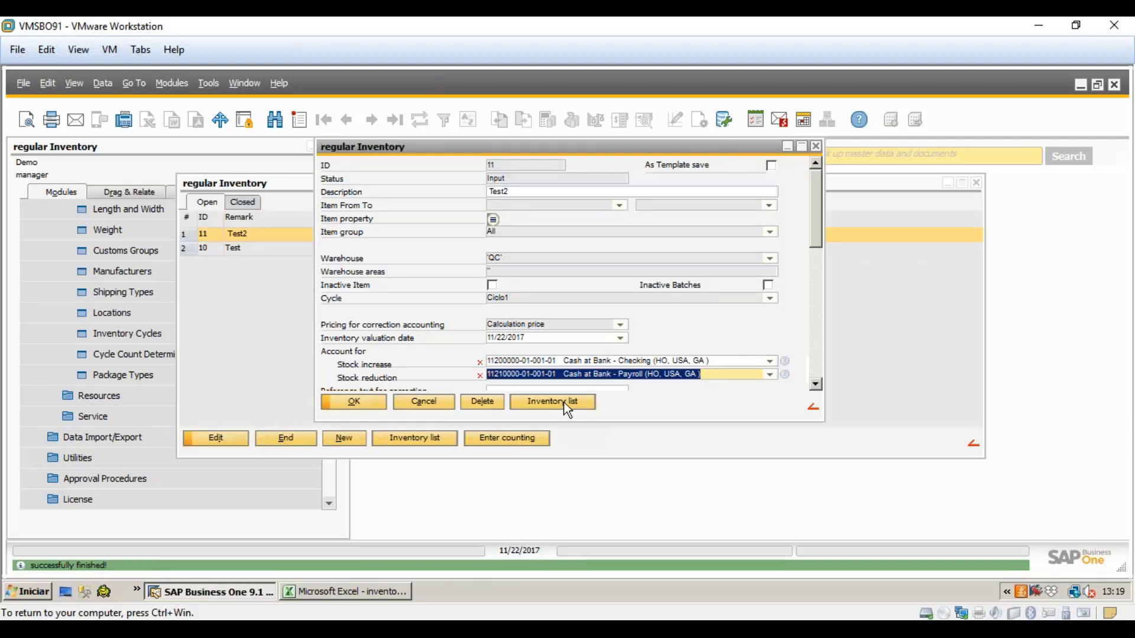
- Generate Test2's inventory list 11 and scroll through its QC items
click(552, 402)
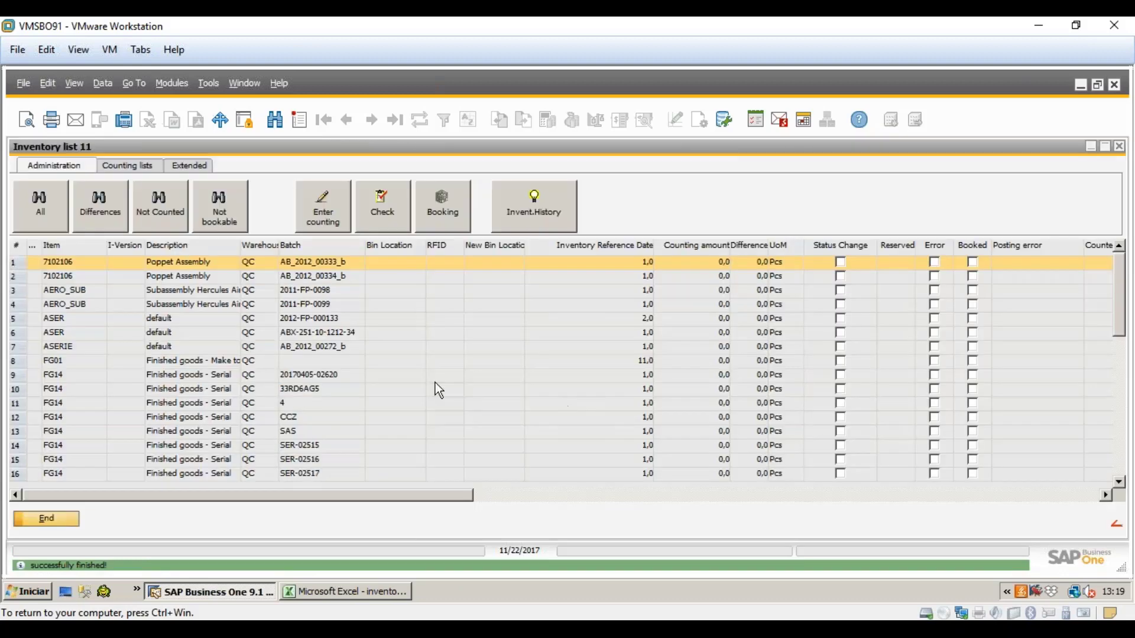
scroll(435, 382, down, 8)
scroll(435, 408, down, 1)
scroll(441, 411, up, 9)
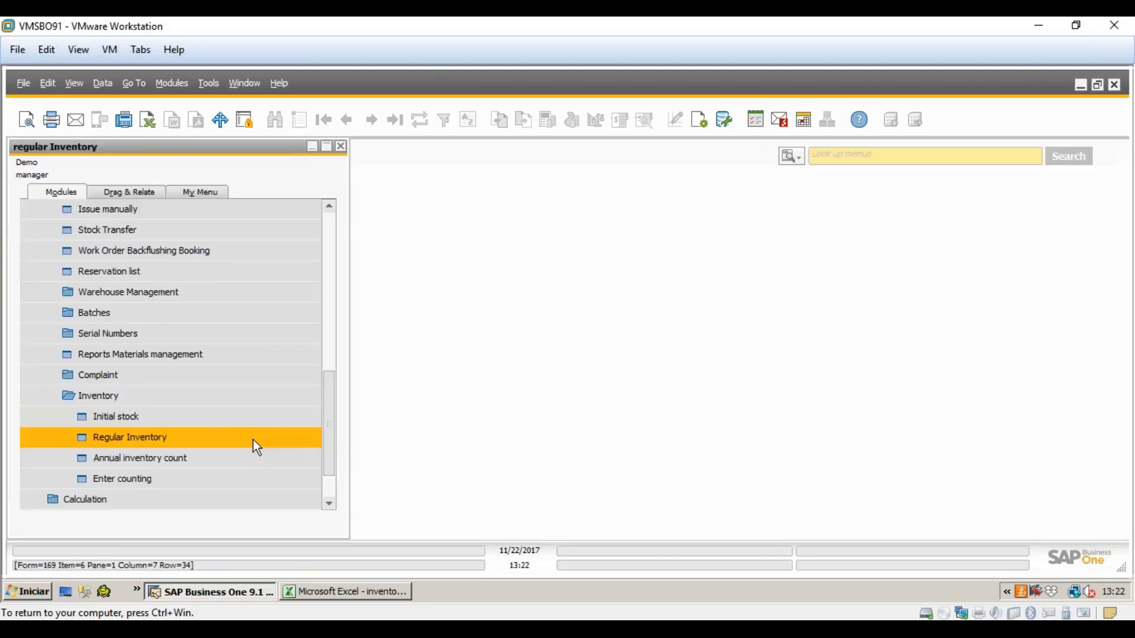
- Return to the regular inventory overview, select Test2 and open its inventory list
click(253, 441)
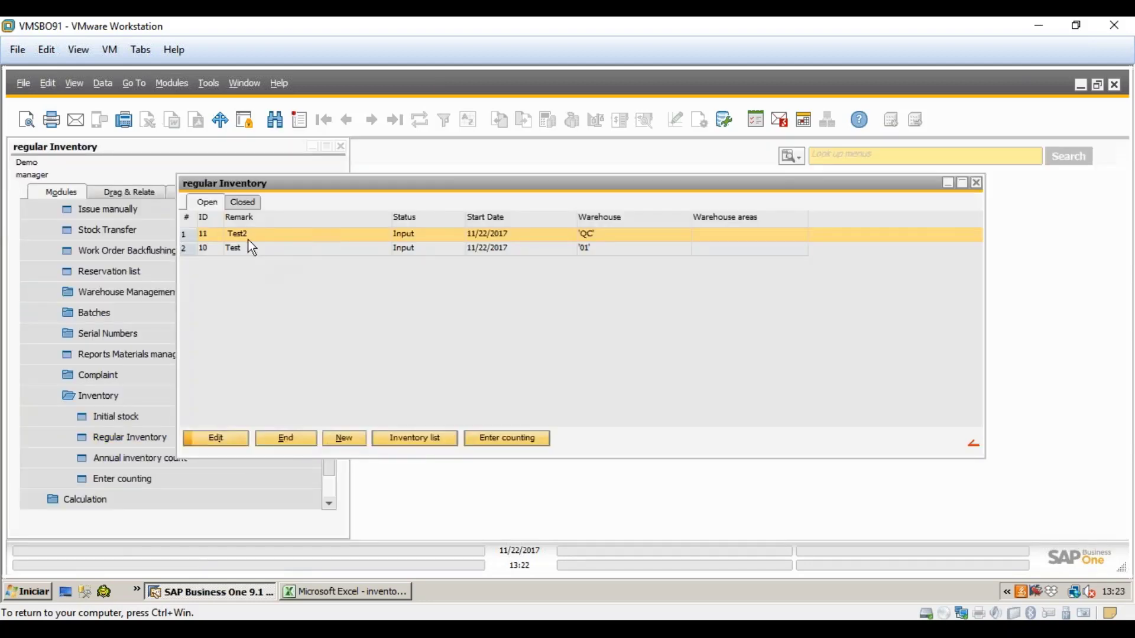
click(294, 249)
click(289, 238)
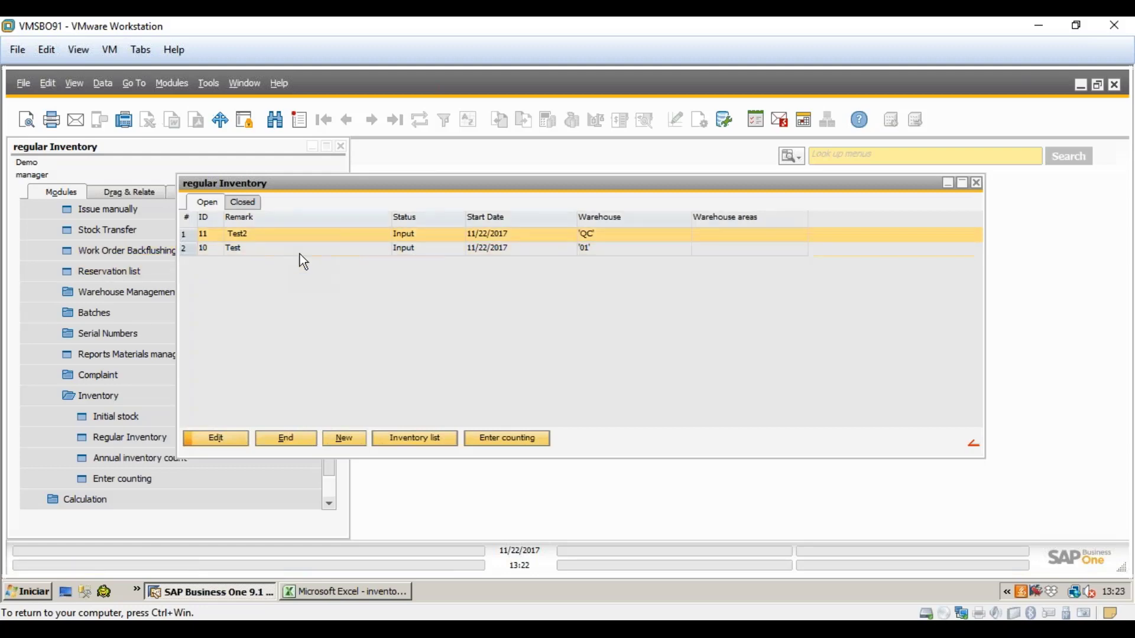
click(423, 439)
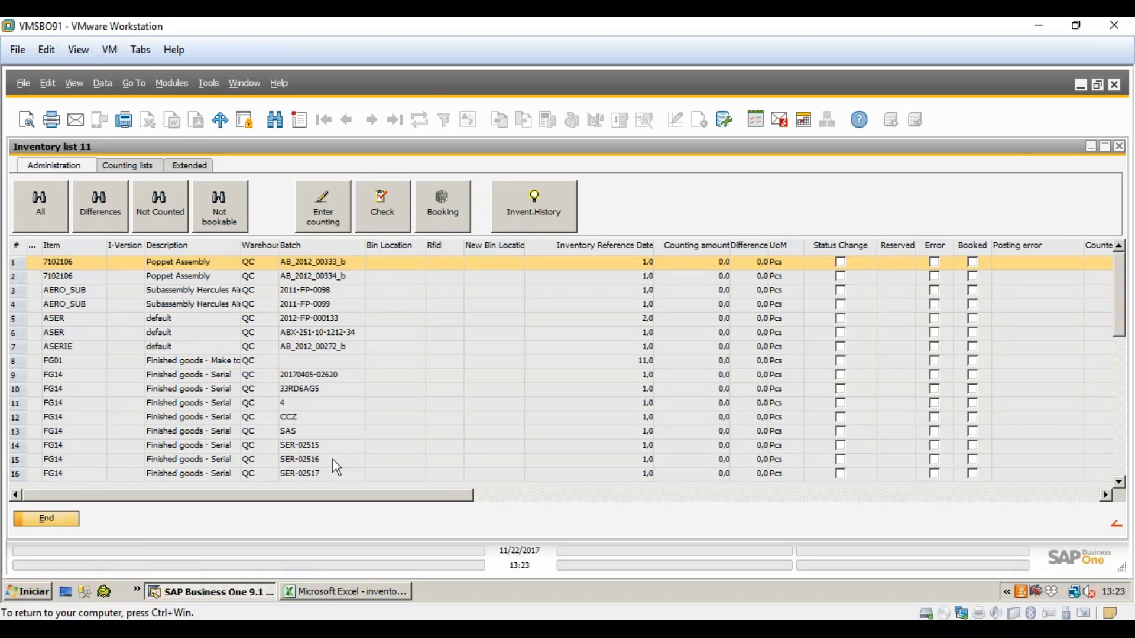
click(296, 371)
scroll(296, 371, down, 9)
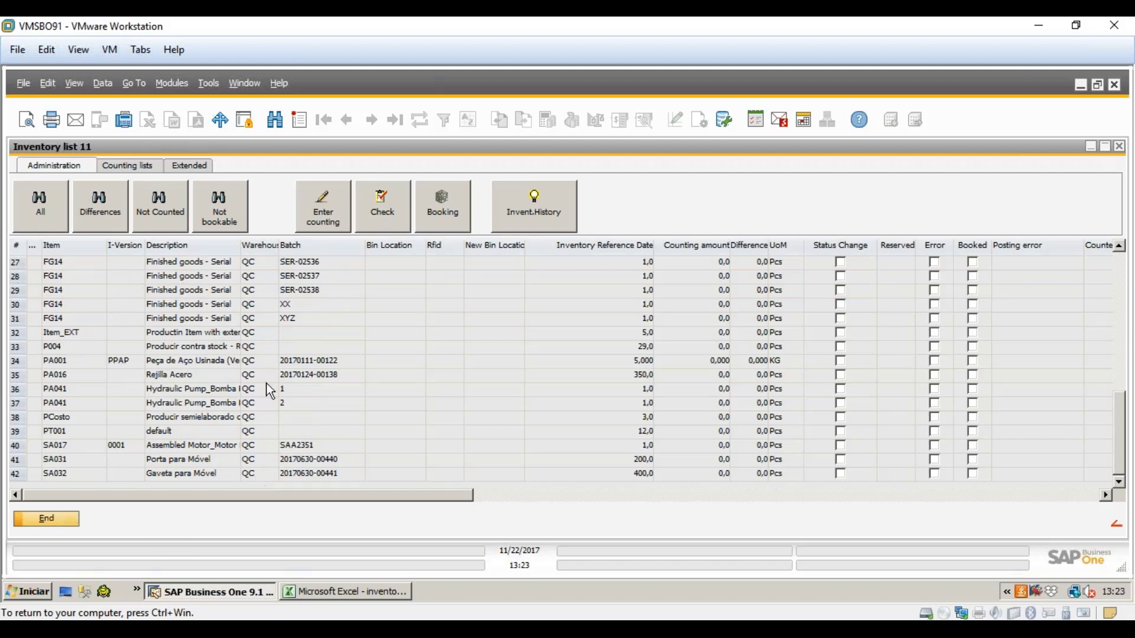
scroll(266, 407, up, 9)
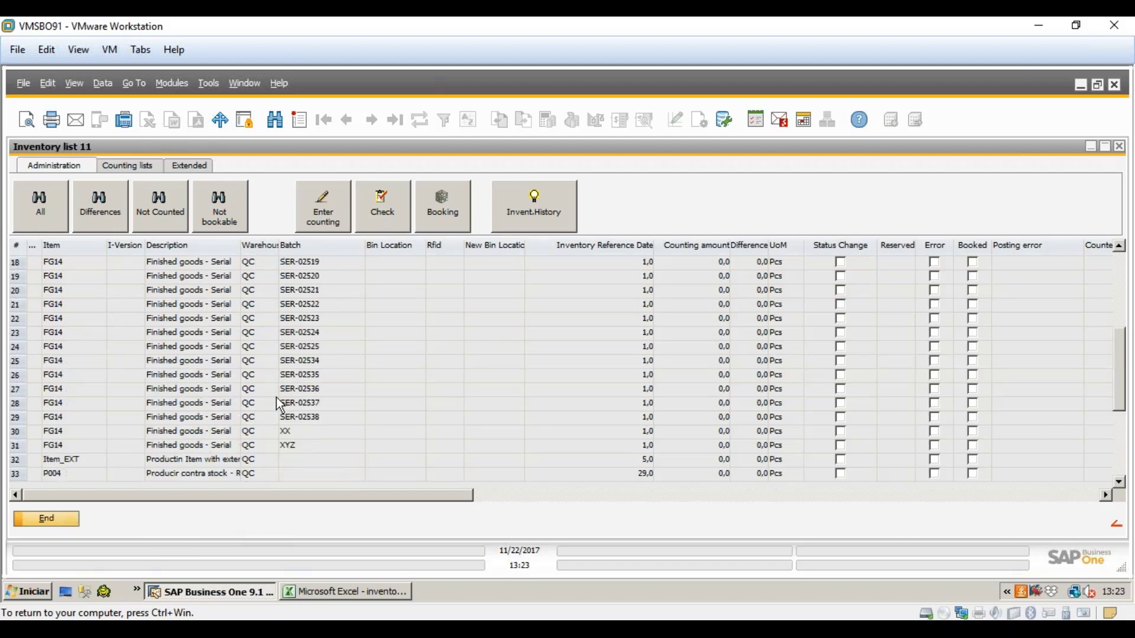
scroll(273, 276, down, 9)
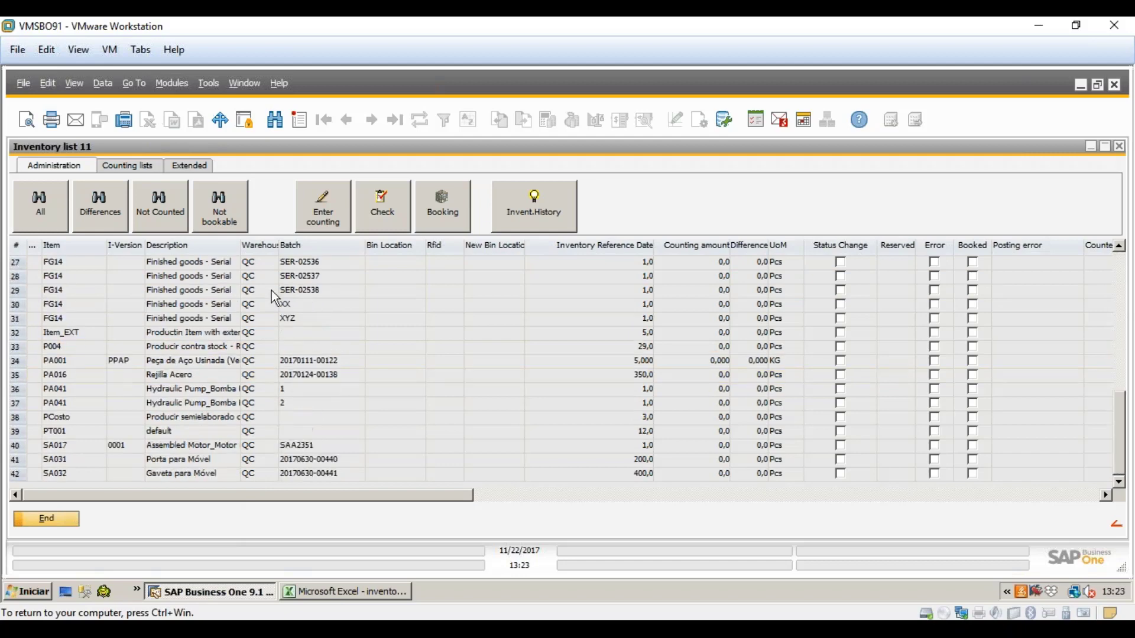
click(302, 279)
click(314, 346)
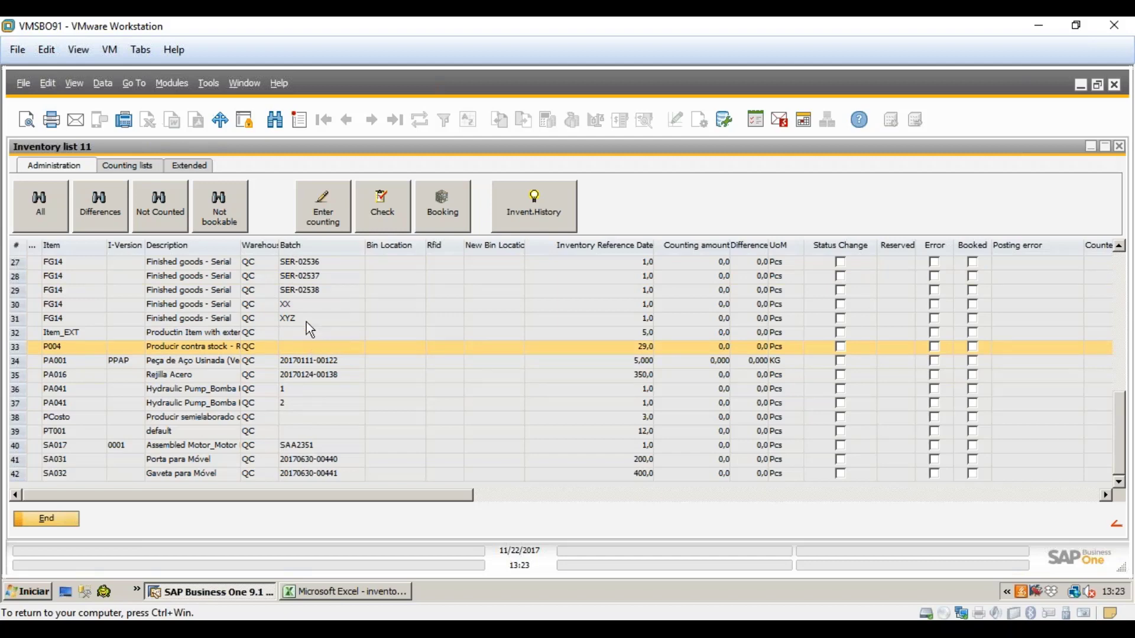
click(296, 290)
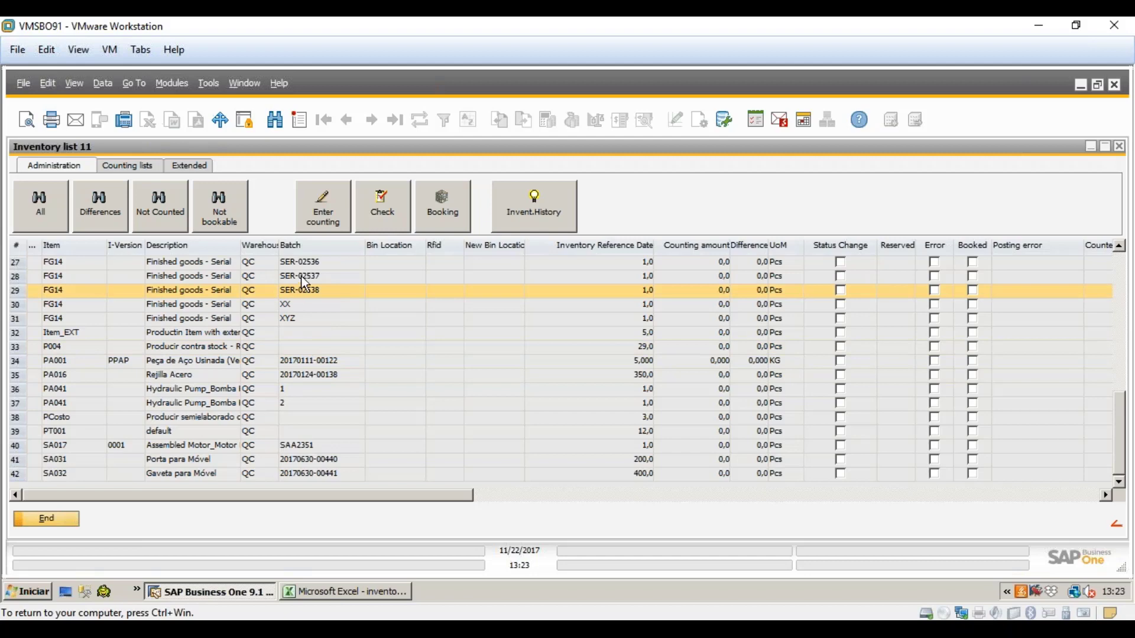
- Inspect FG14 serial-batch rows like SER-02534, then the PA001 and PA016 Rejilla Acero rows
scroll(296, 290, up, 1)
click(312, 280)
scroll(312, 283, up, 2)
click(321, 306)
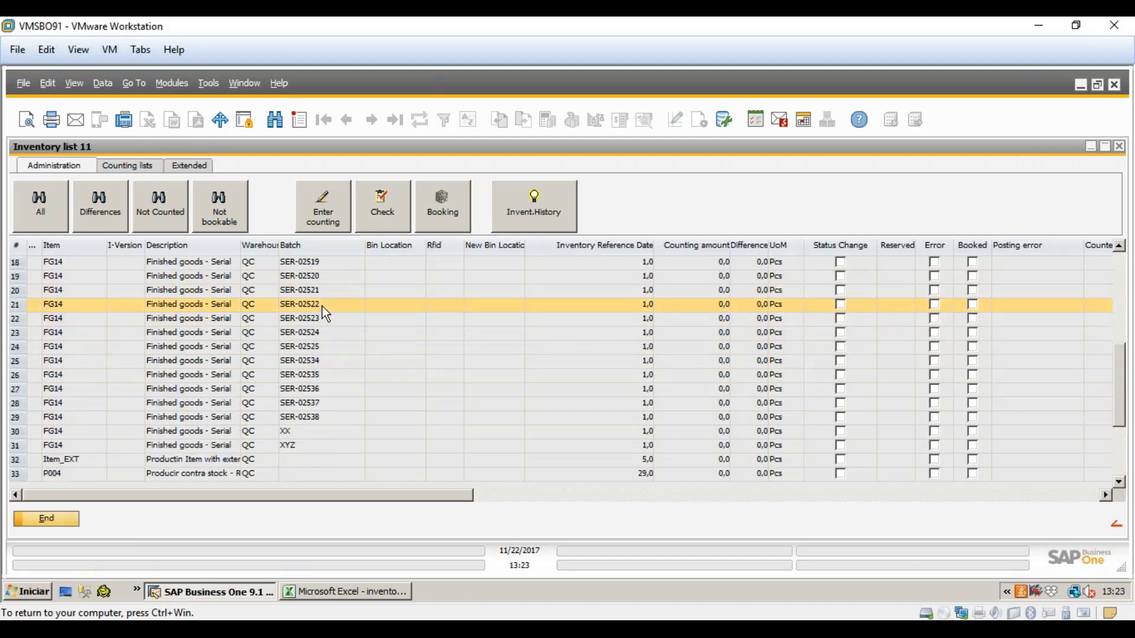
click(314, 278)
scroll(321, 300, up, 3)
scroll(321, 301, up, 1)
scroll(329, 363, down, 7)
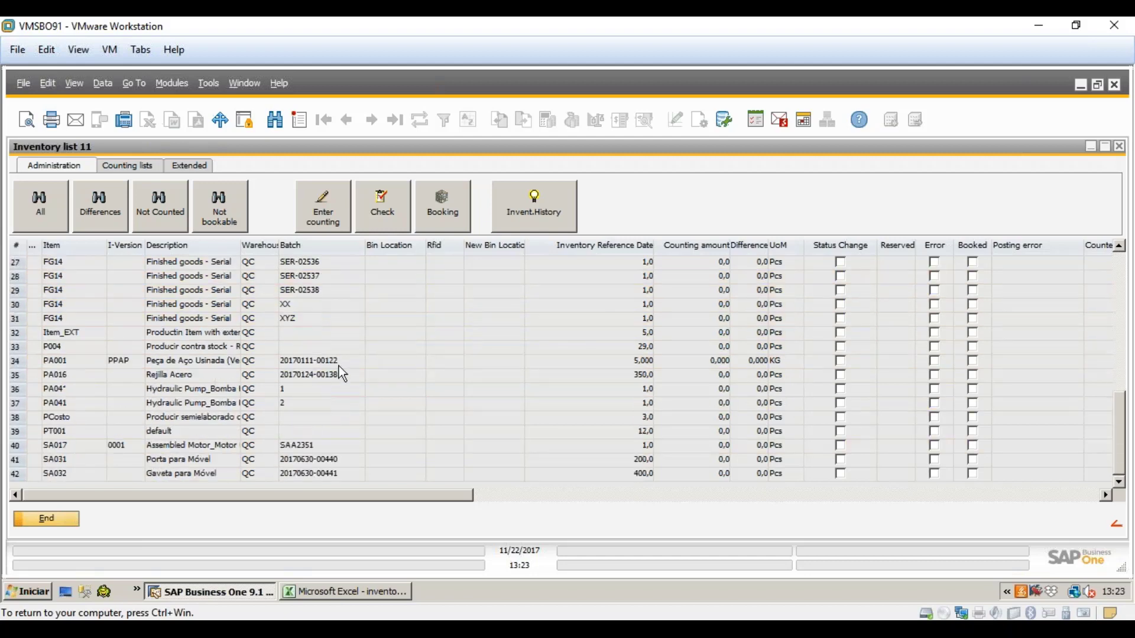
click(395, 363)
click(402, 371)
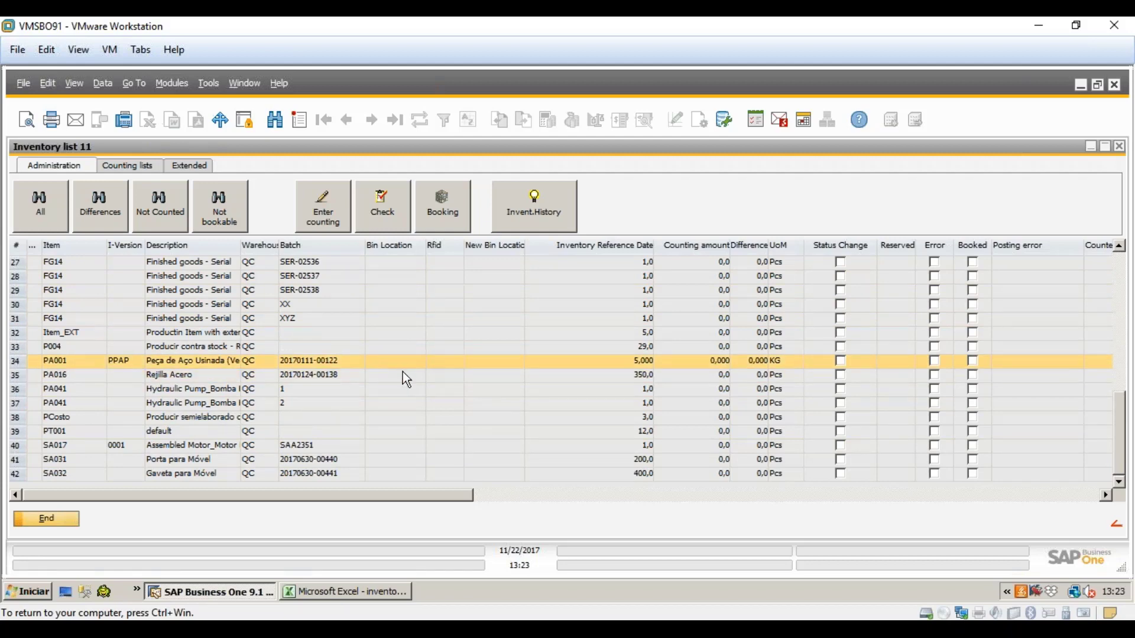
click(403, 366)
drag(418, 496, 462, 513)
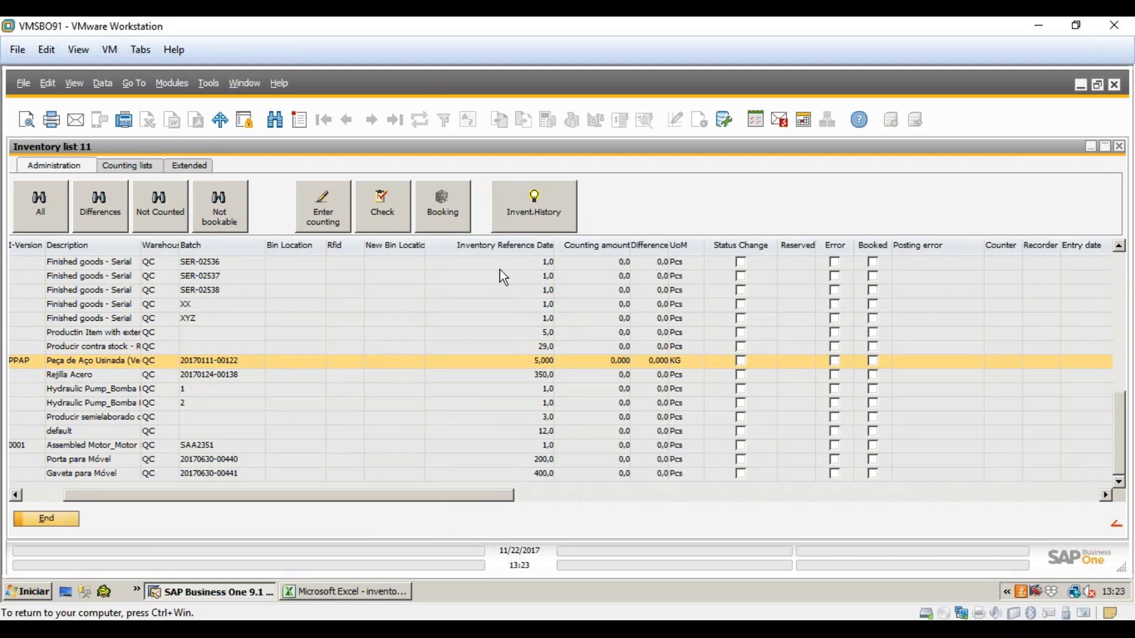
drag(479, 500, 535, 517)
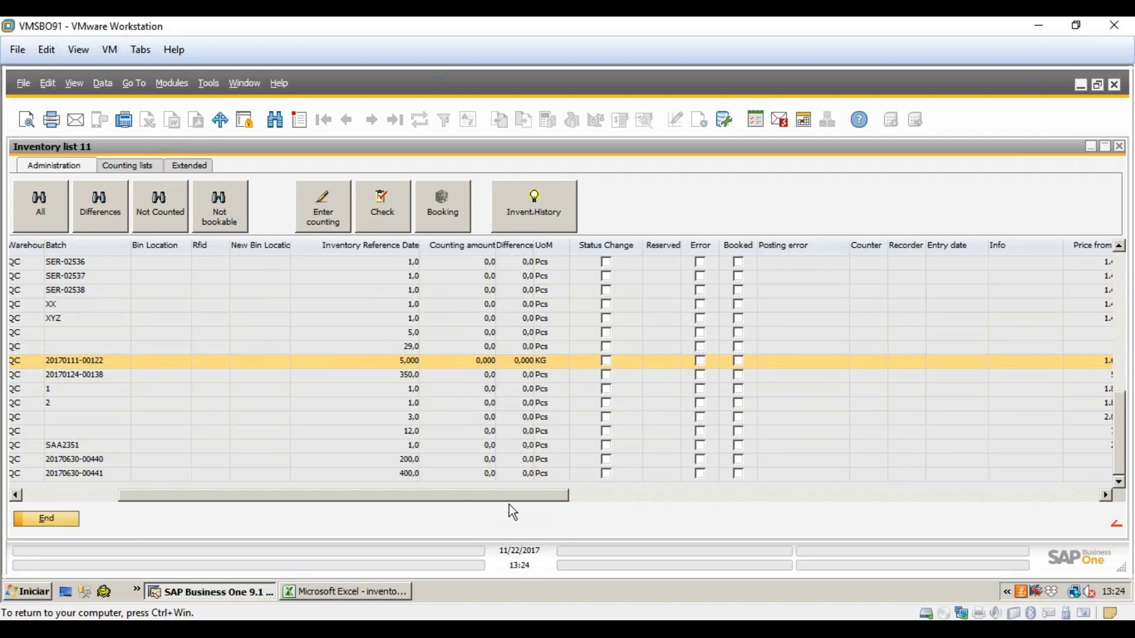
drag(502, 496, 198, 473)
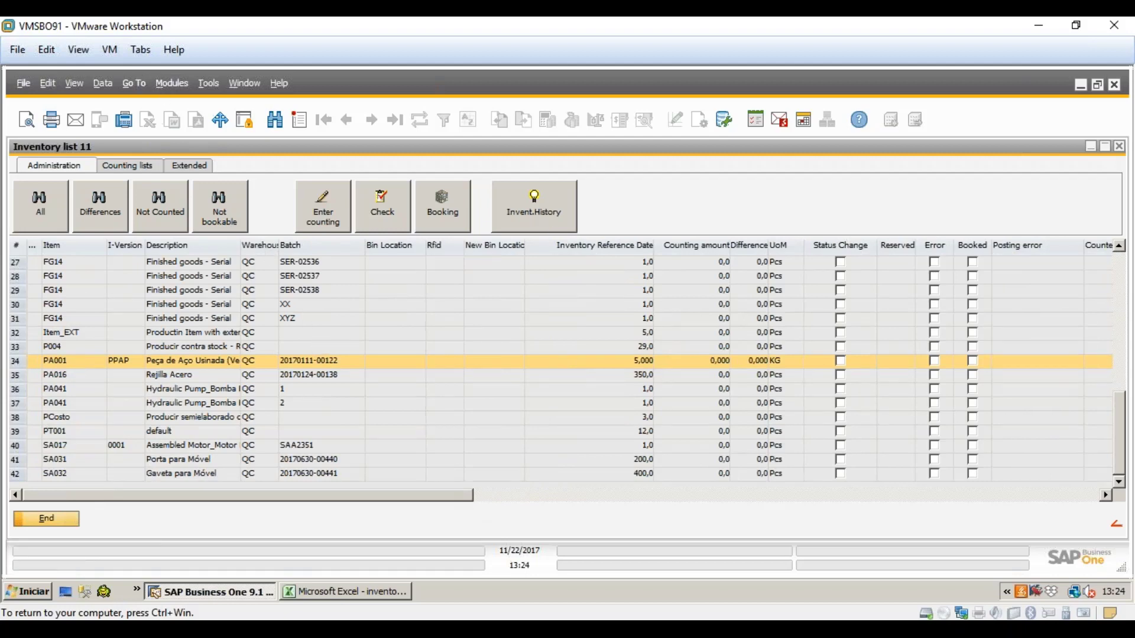
click(540, 222)
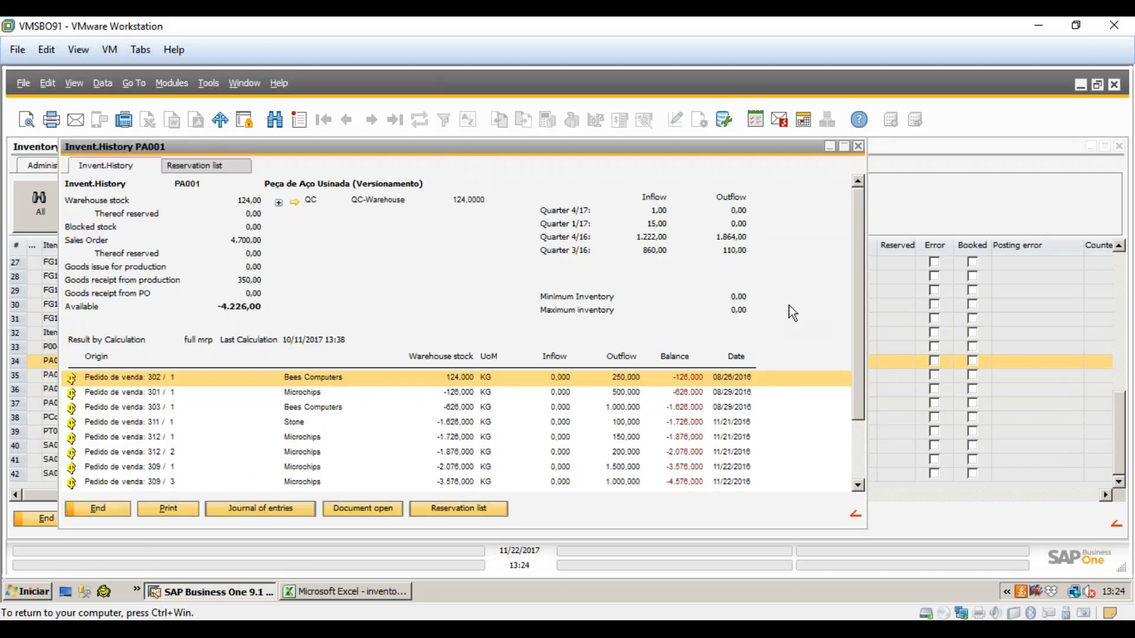
scroll(860, 279, down, 1)
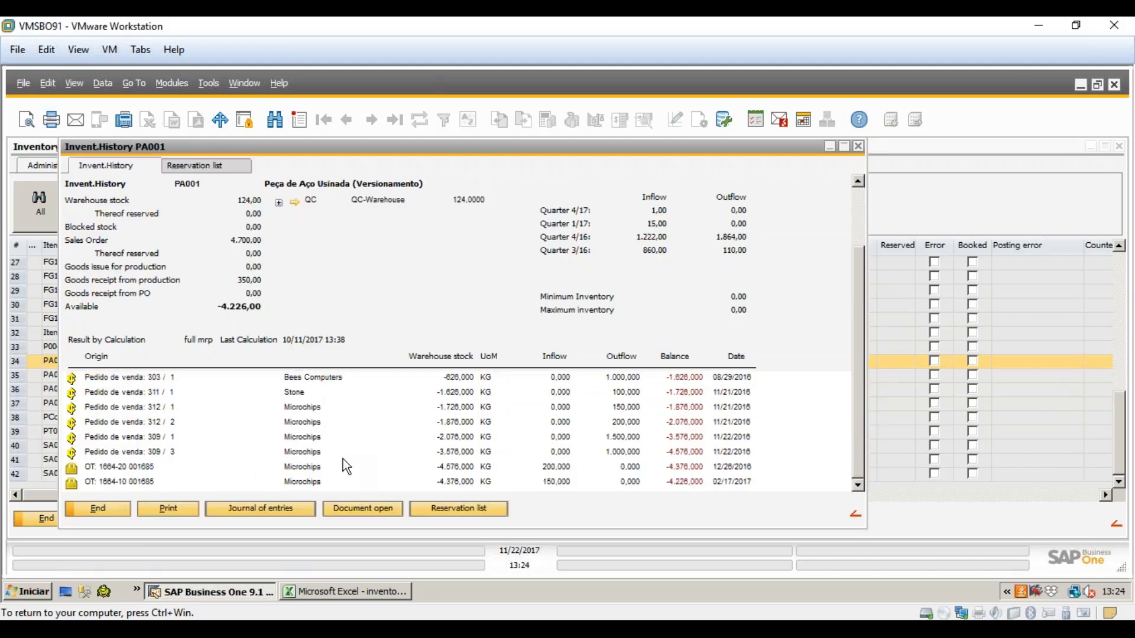
click(858, 146)
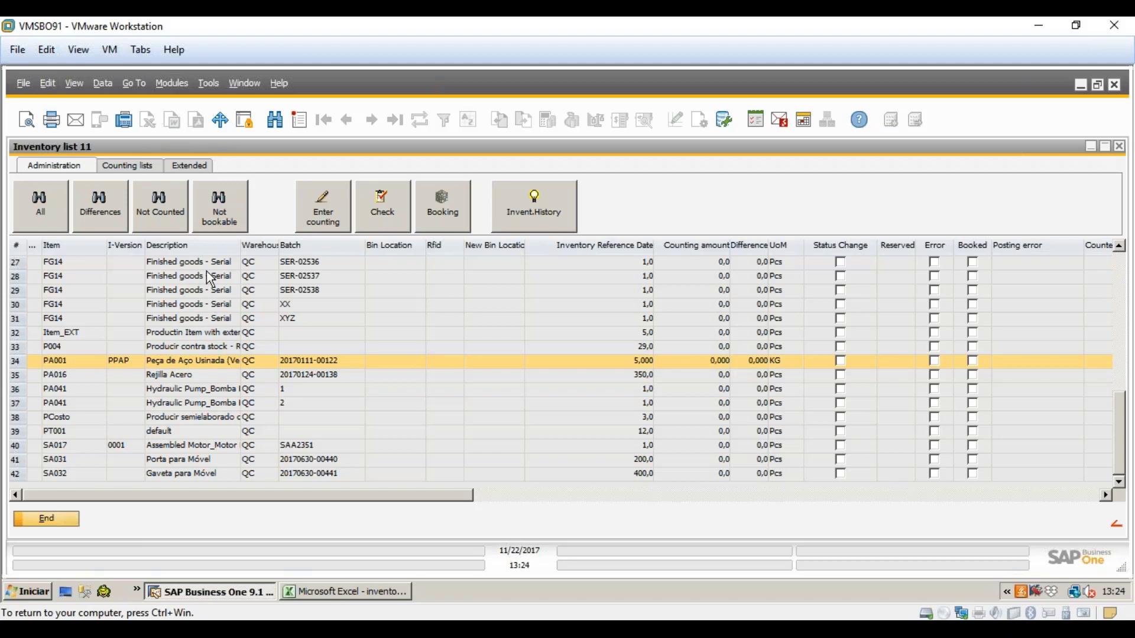
- Show inventory list 11's Counting lists view and scroll its 42 QC-warehouse rows
click(126, 168)
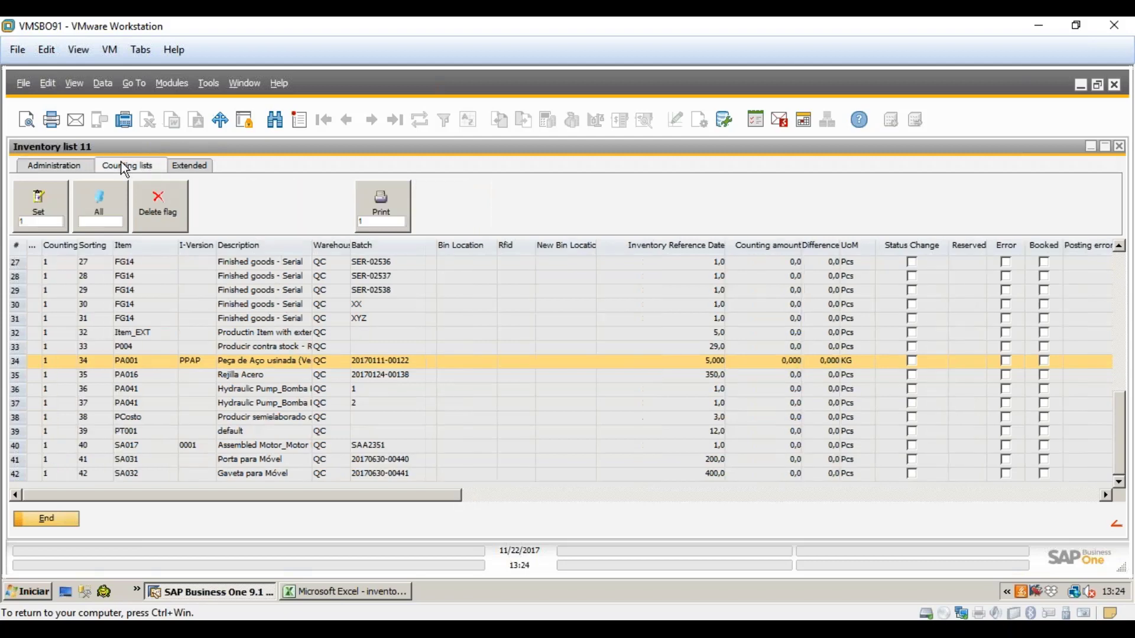
click(169, 289)
scroll(208, 421, up, 9)
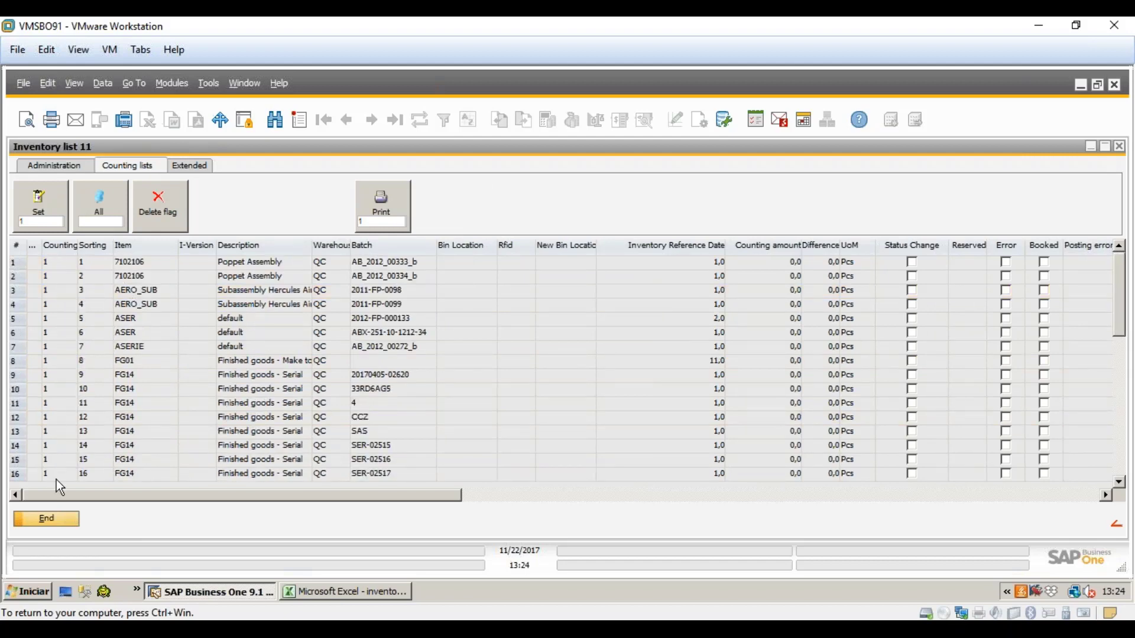
click(66, 297)
scroll(66, 296, down, 9)
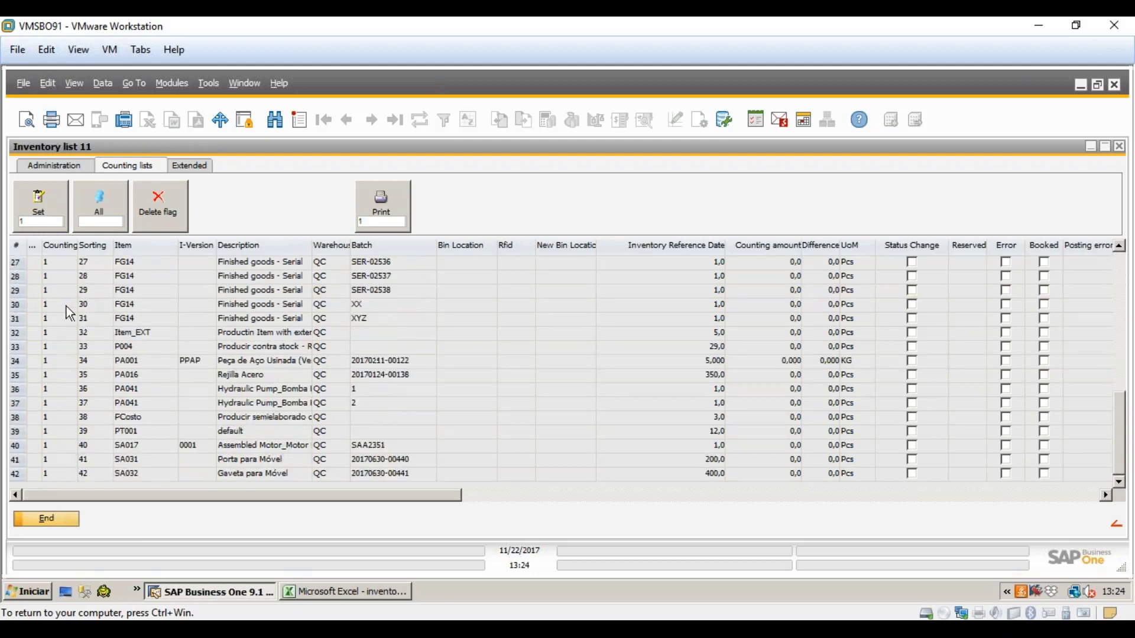
scroll(55, 448, up, 9)
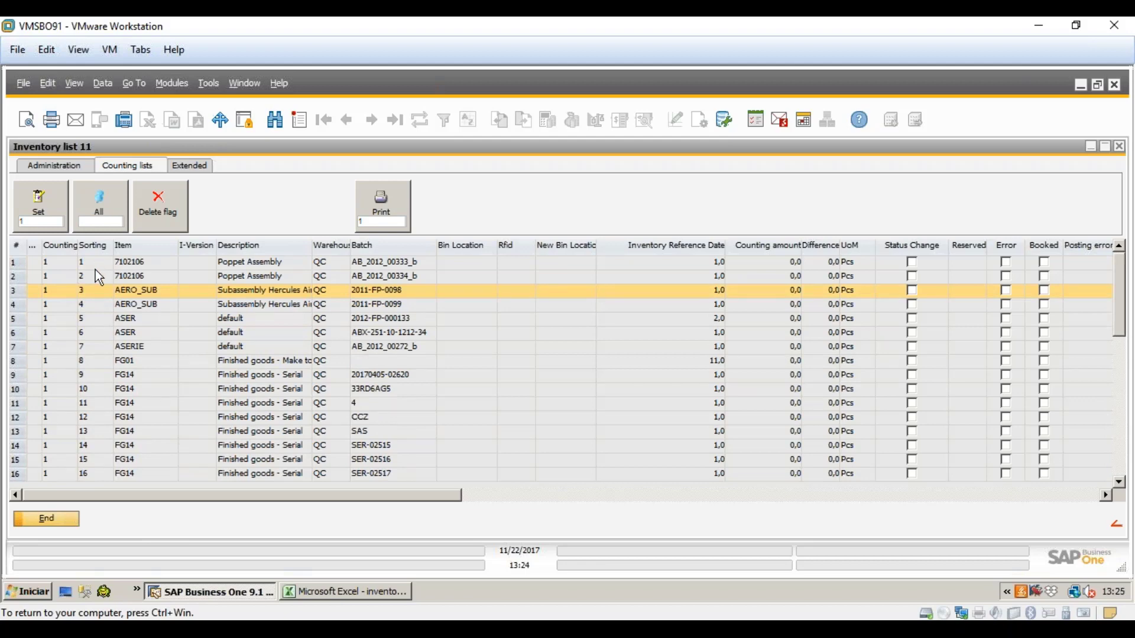
scroll(96, 288, down, 9)
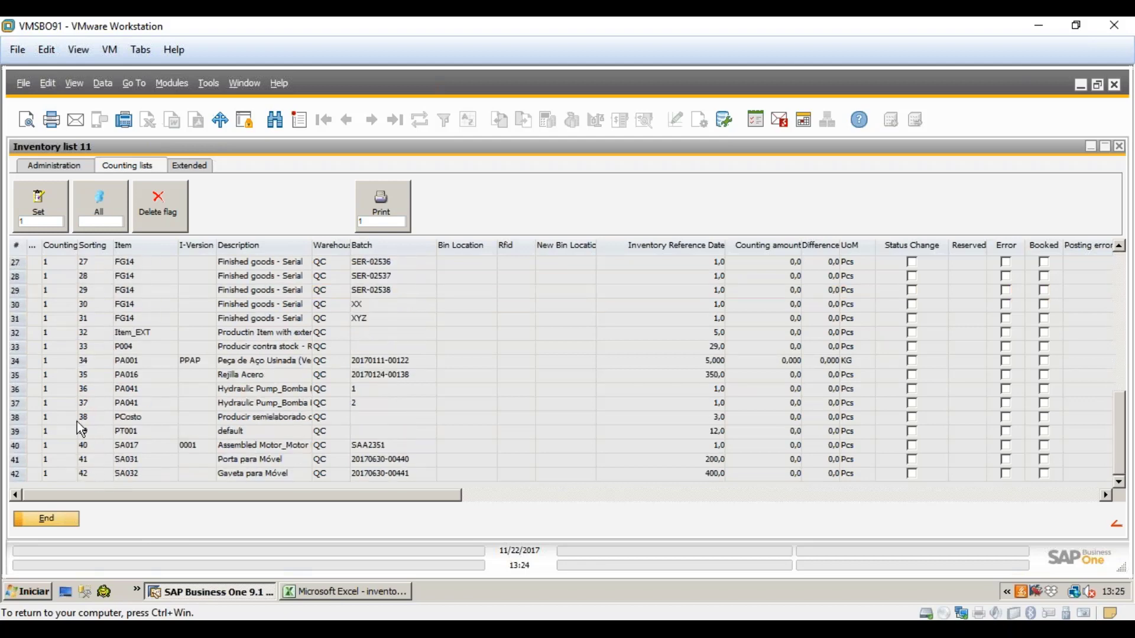
scroll(84, 419, up, 9)
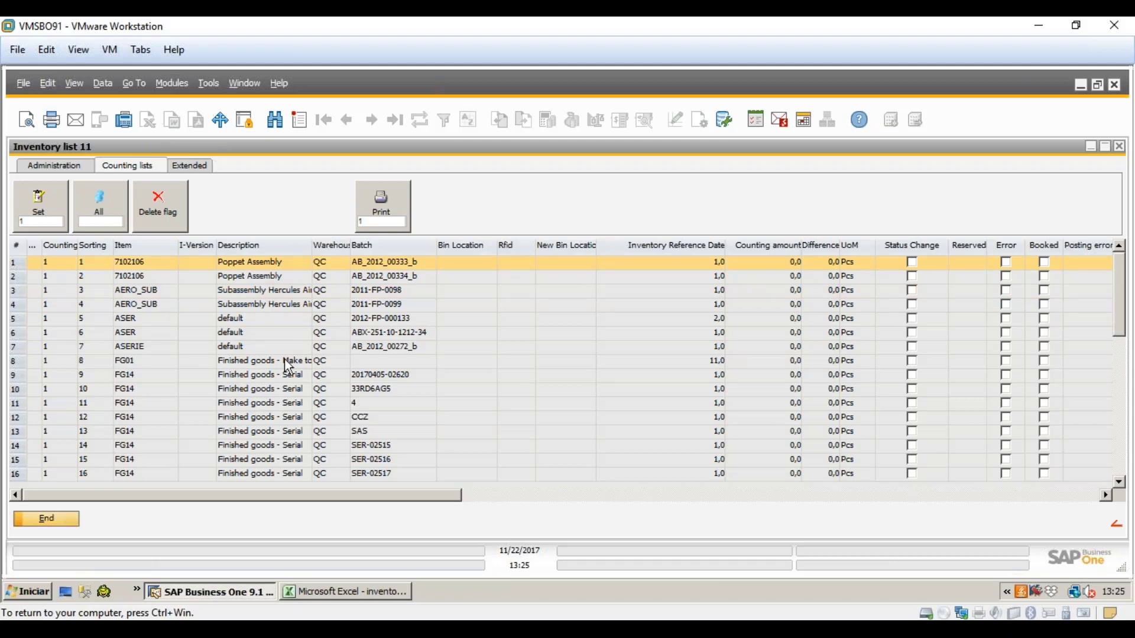
scroll(292, 375, down, 2)
- Assign rows 18–28 of the inventory list to counting list 2
shift+click(289, 406)
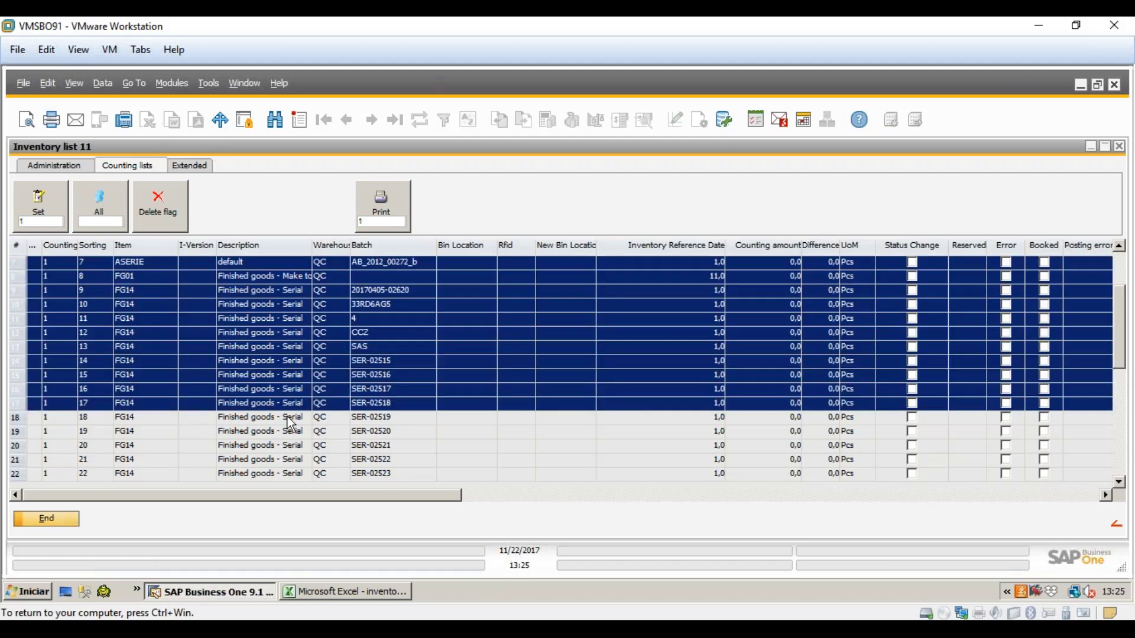
scroll(250, 403, up, 2)
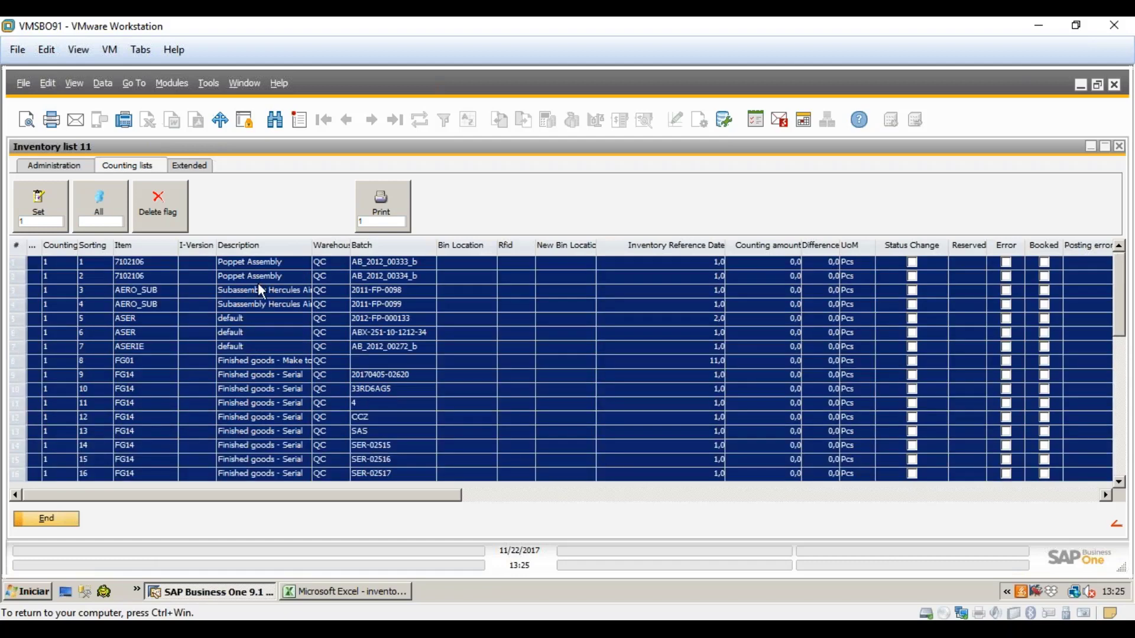
scroll(182, 318, down, 2)
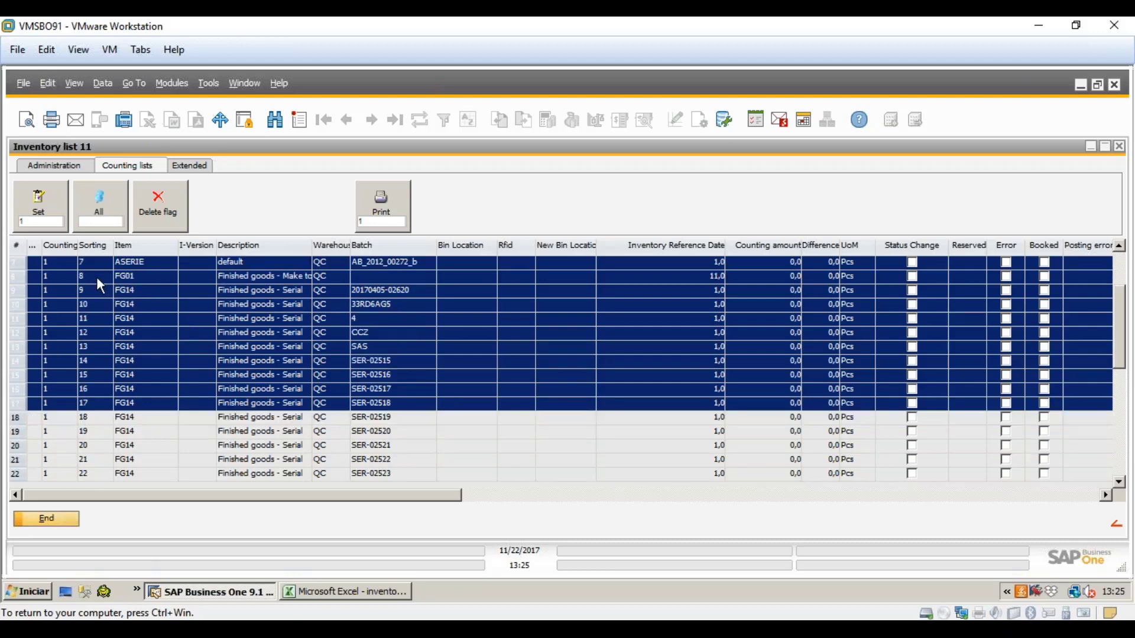
click(98, 422)
scroll(248, 440, down, 3)
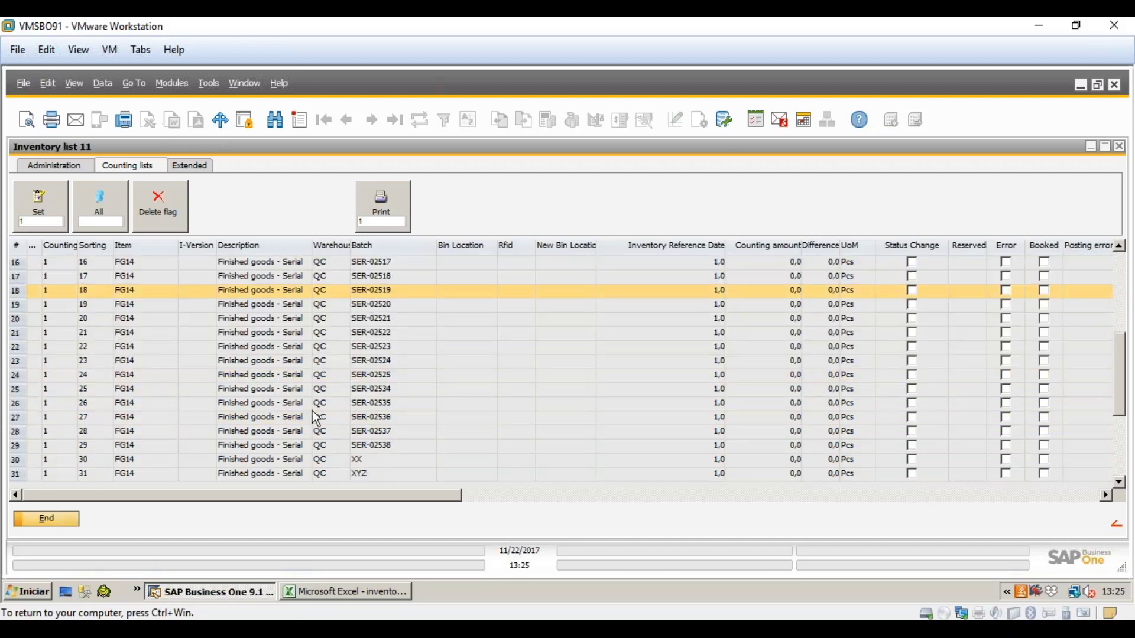
shift+click(332, 431)
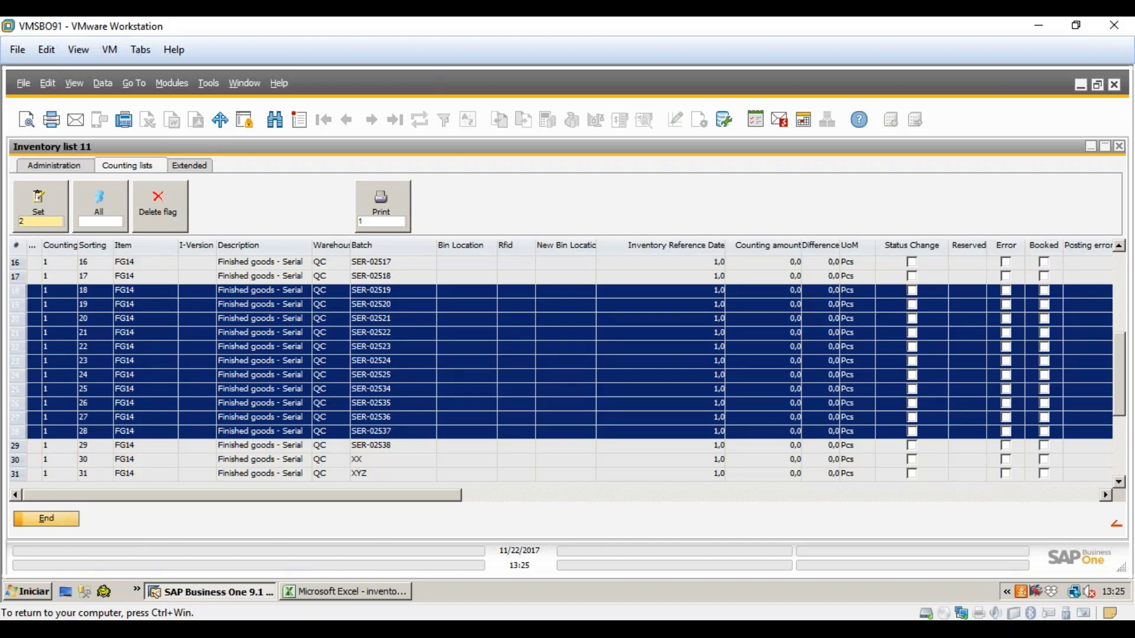
click(42, 205)
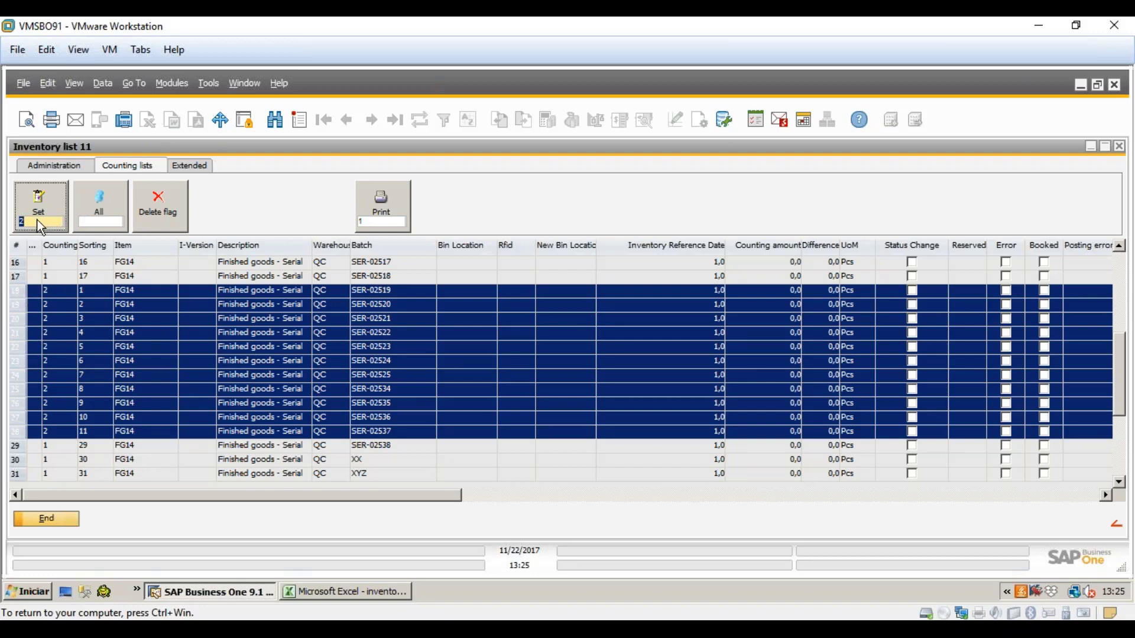
- Assign rows 29–42 to counting list 3 and review the renumbered lists
scroll(147, 409, down, 4)
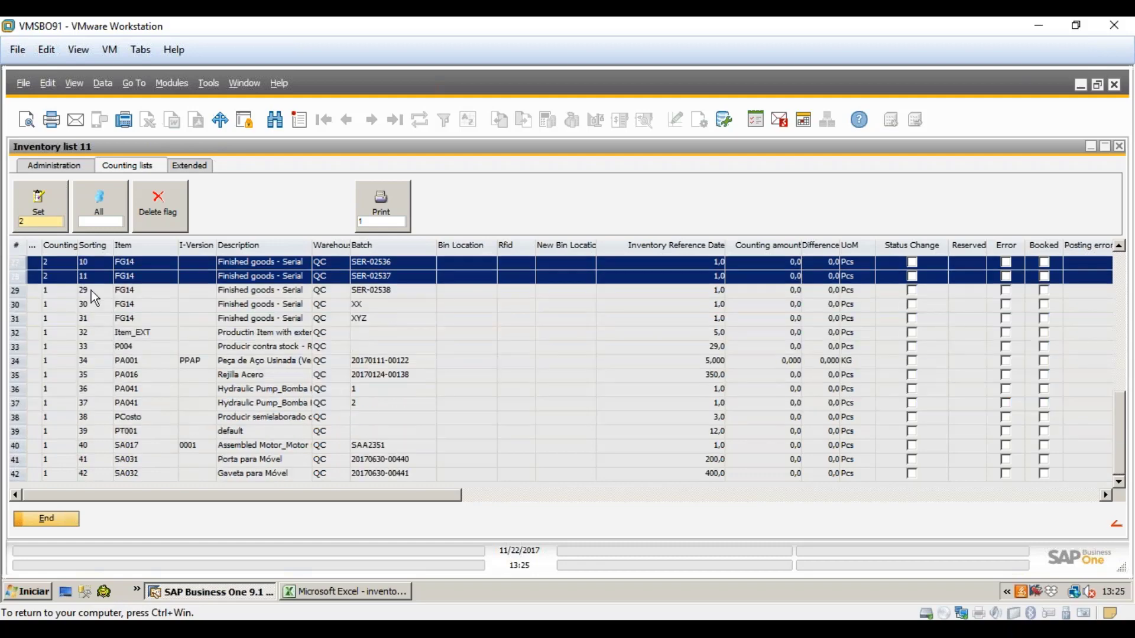
click(91, 290)
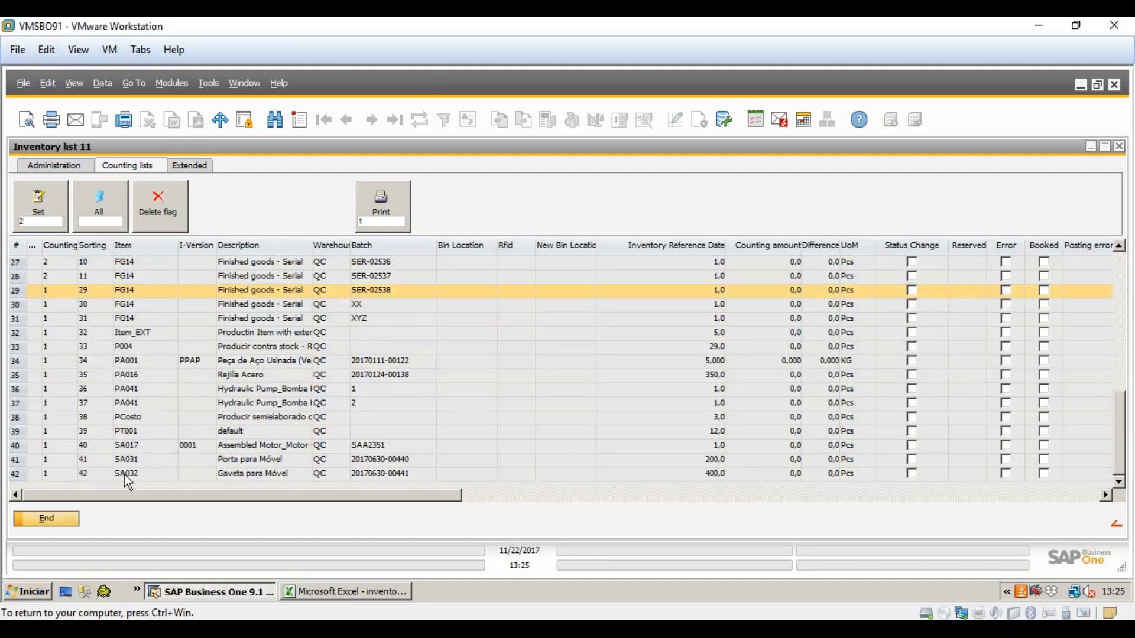
shift+click(124, 474)
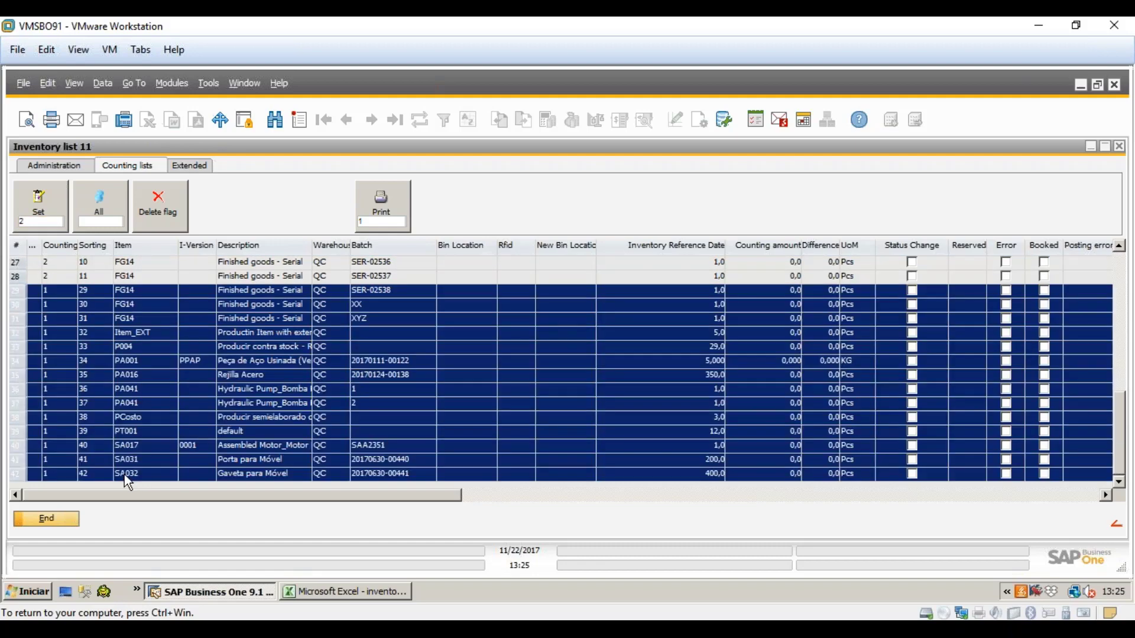
click(35, 211)
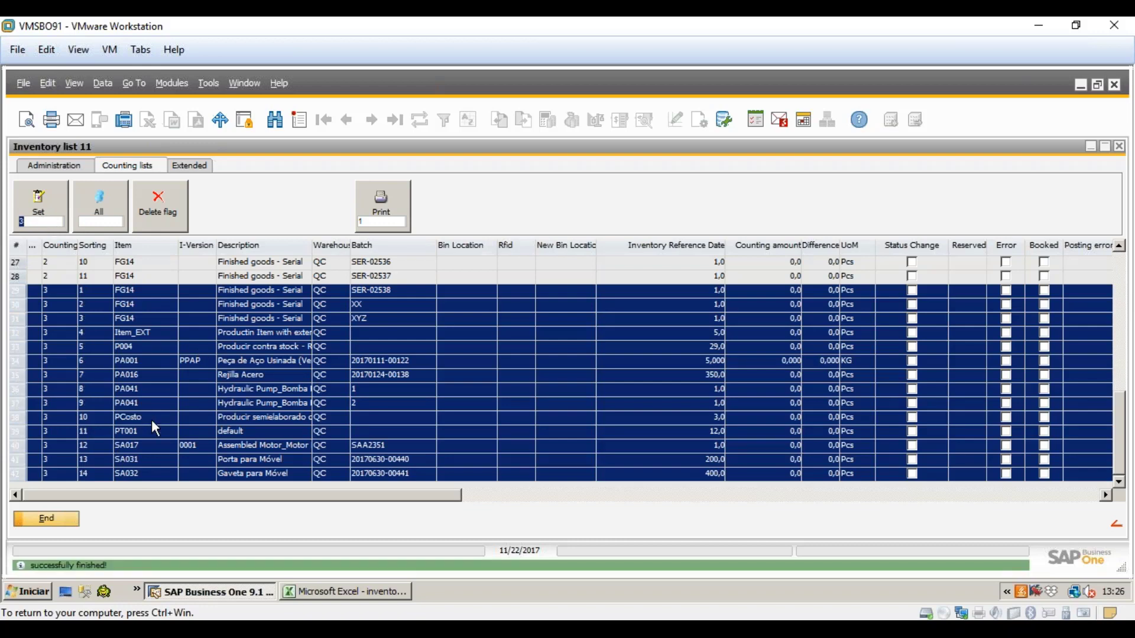
click(146, 380)
scroll(145, 380, up, 9)
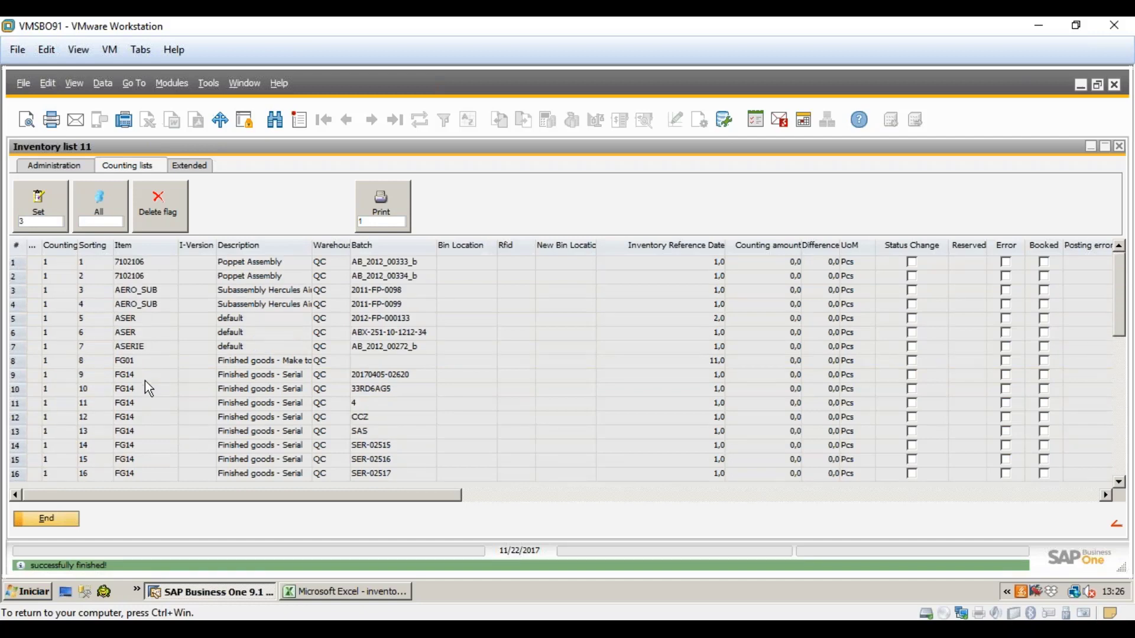
scroll(144, 381, down, 9)
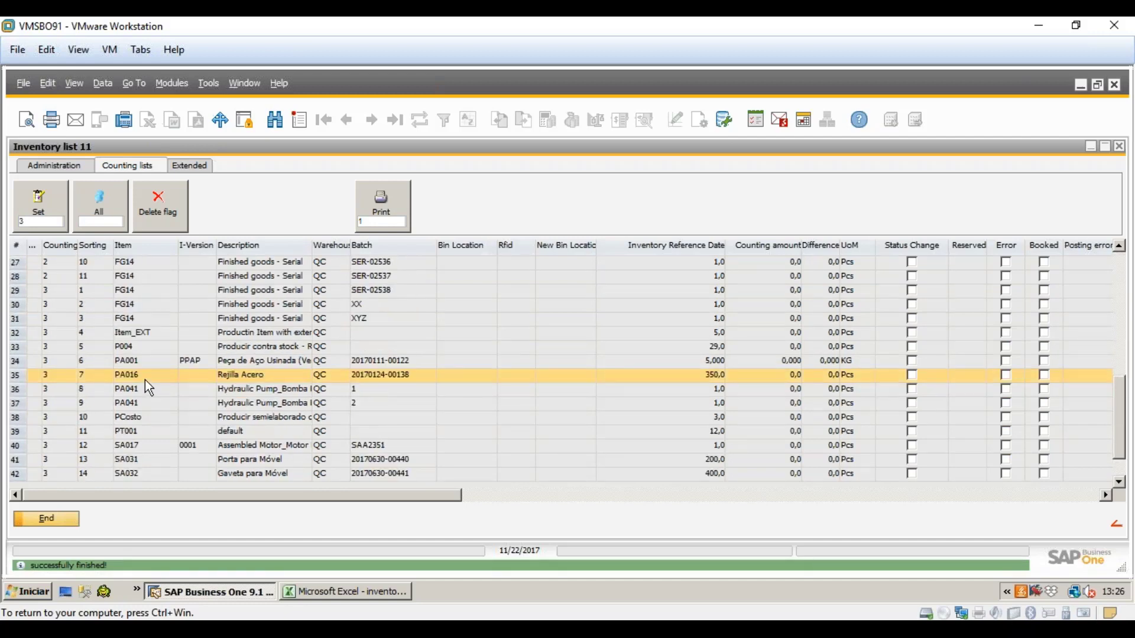
scroll(145, 379, up, 9)
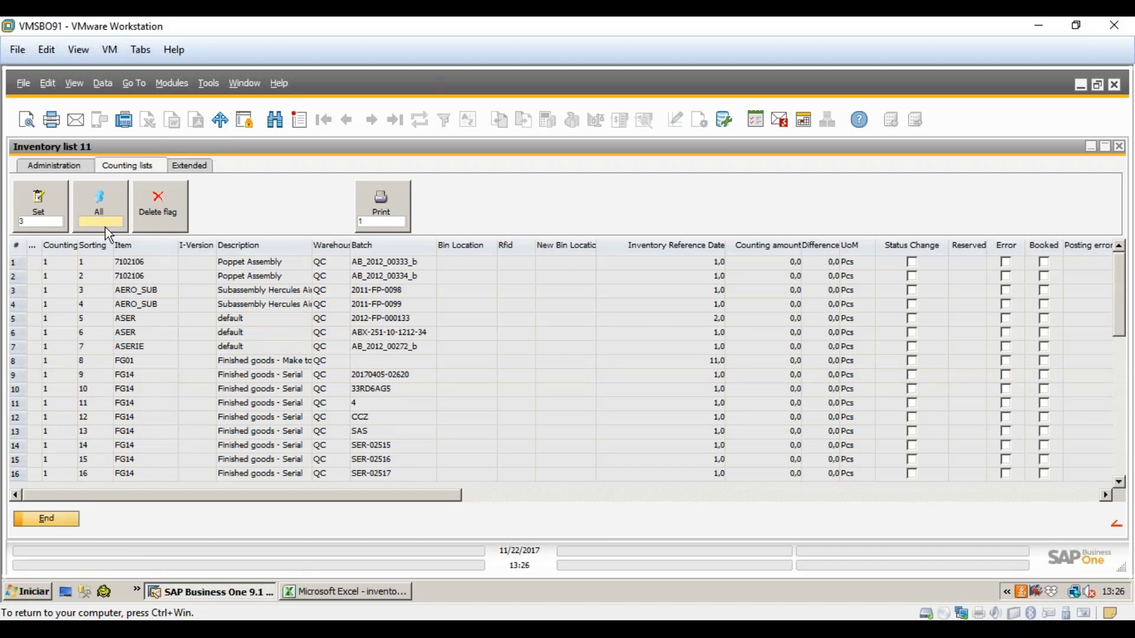
text(15)
click(100, 197)
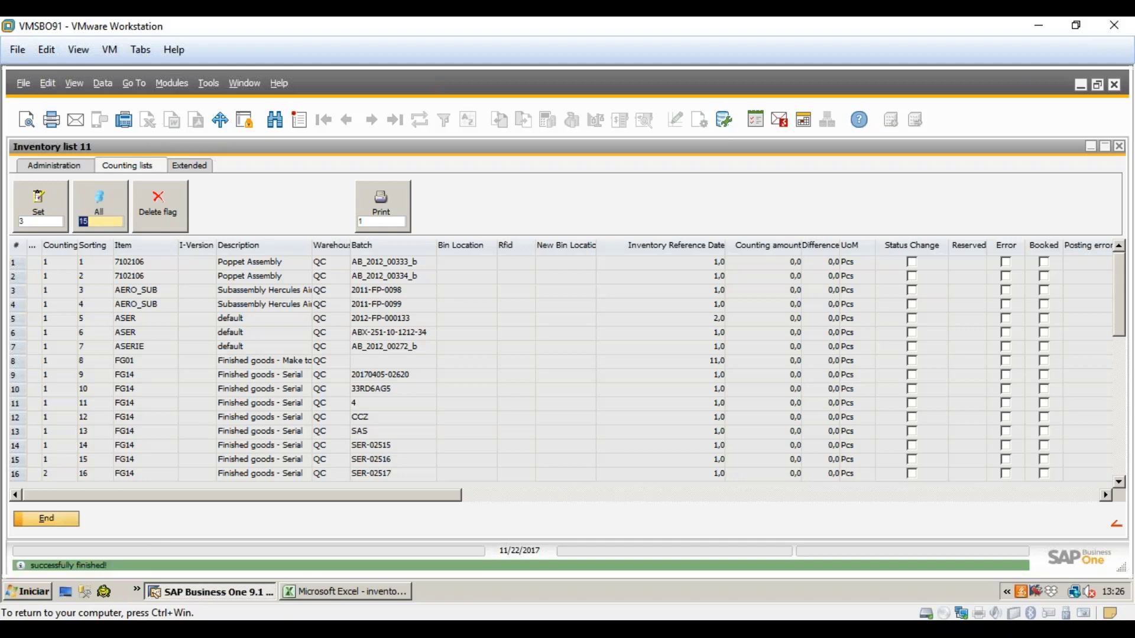
click(95, 305)
scroll(97, 309, down, 1)
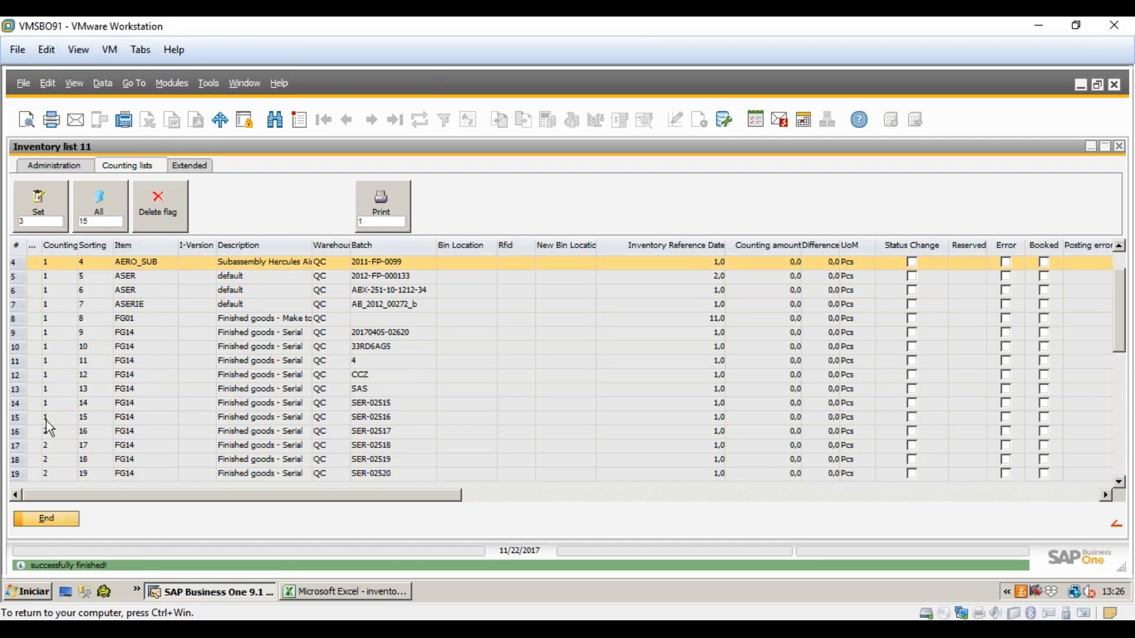
click(20, 421)
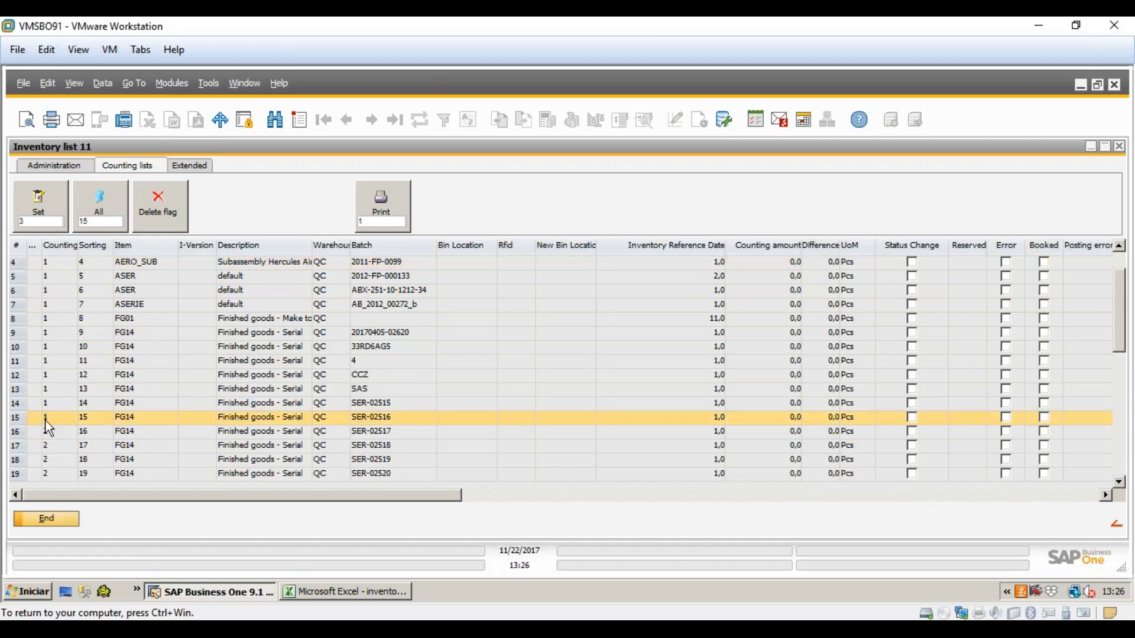
scroll(48, 424, down, 2)
click(48, 352)
scroll(54, 364, down, 2)
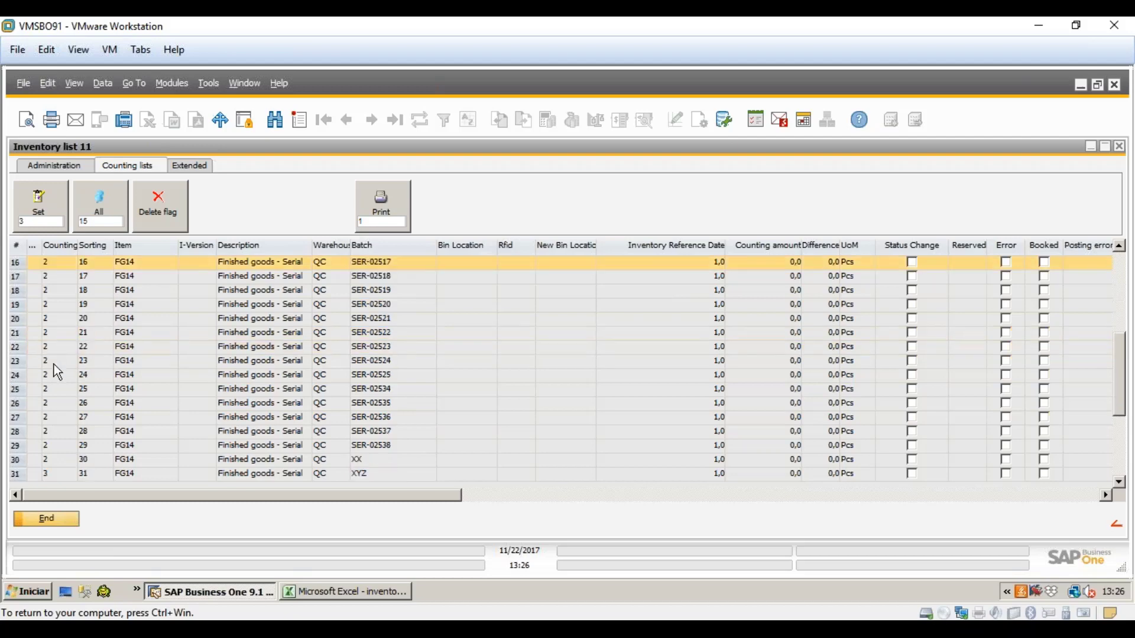
scroll(55, 364, down, 2)
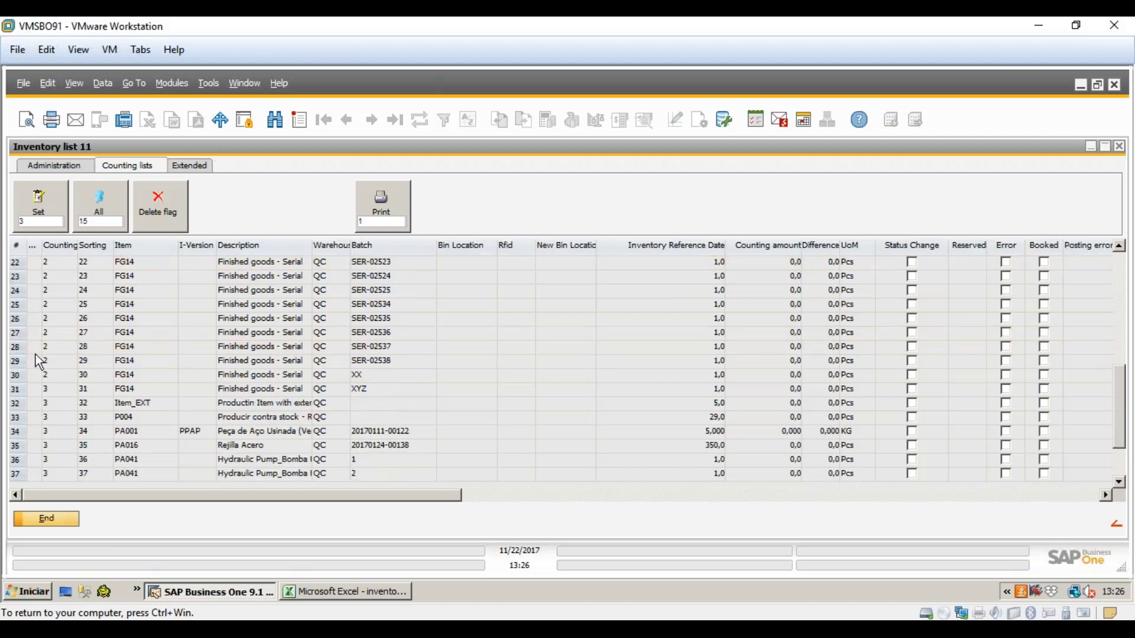
click(67, 380)
click(63, 391)
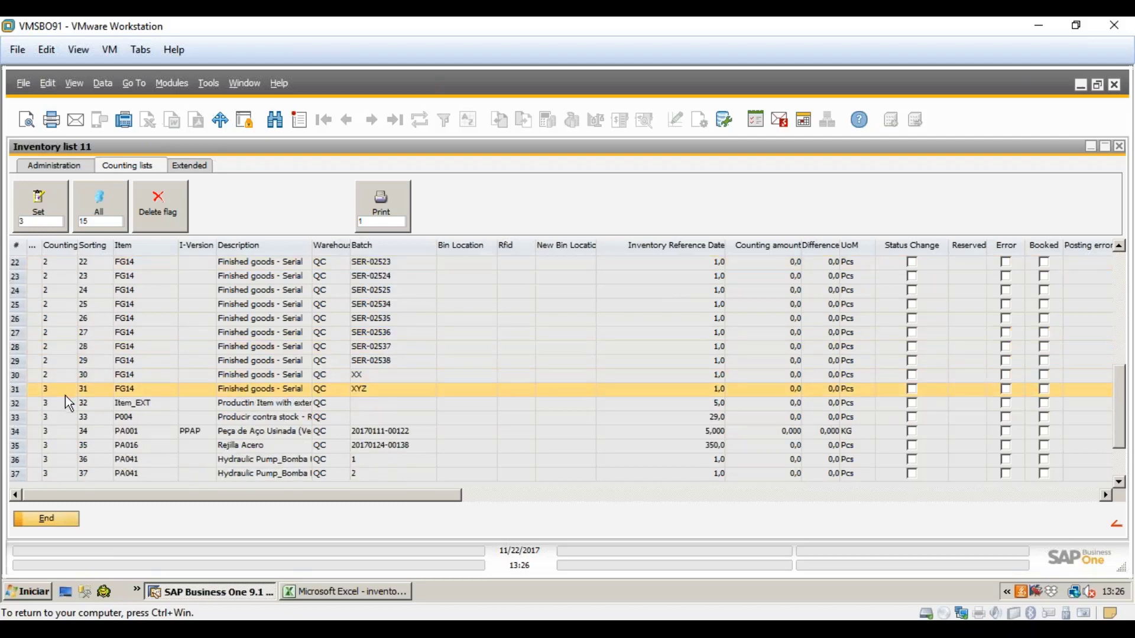
scroll(69, 403, down, 2)
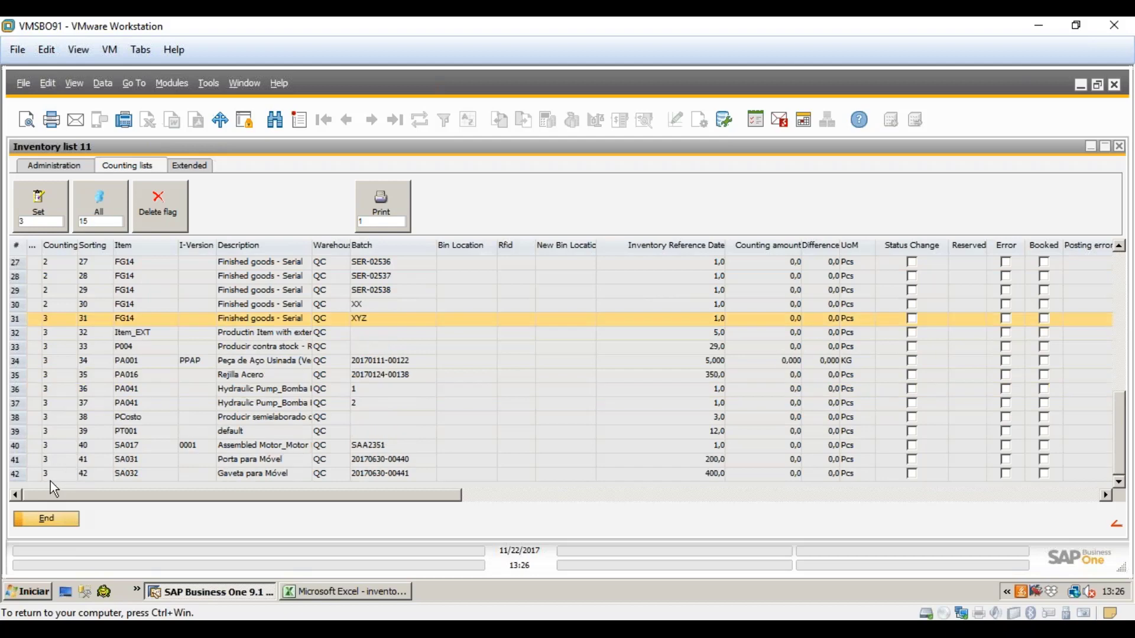
click(51, 479)
scroll(82, 266, up, 8)
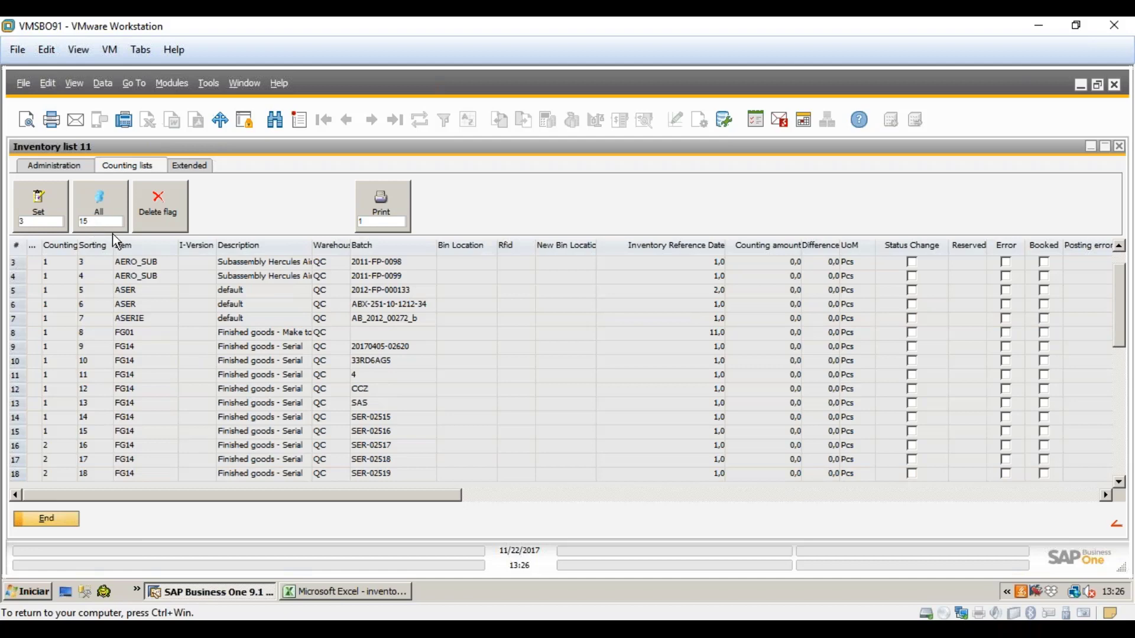
scroll(105, 392, up, 1)
scroll(95, 343, down, 9)
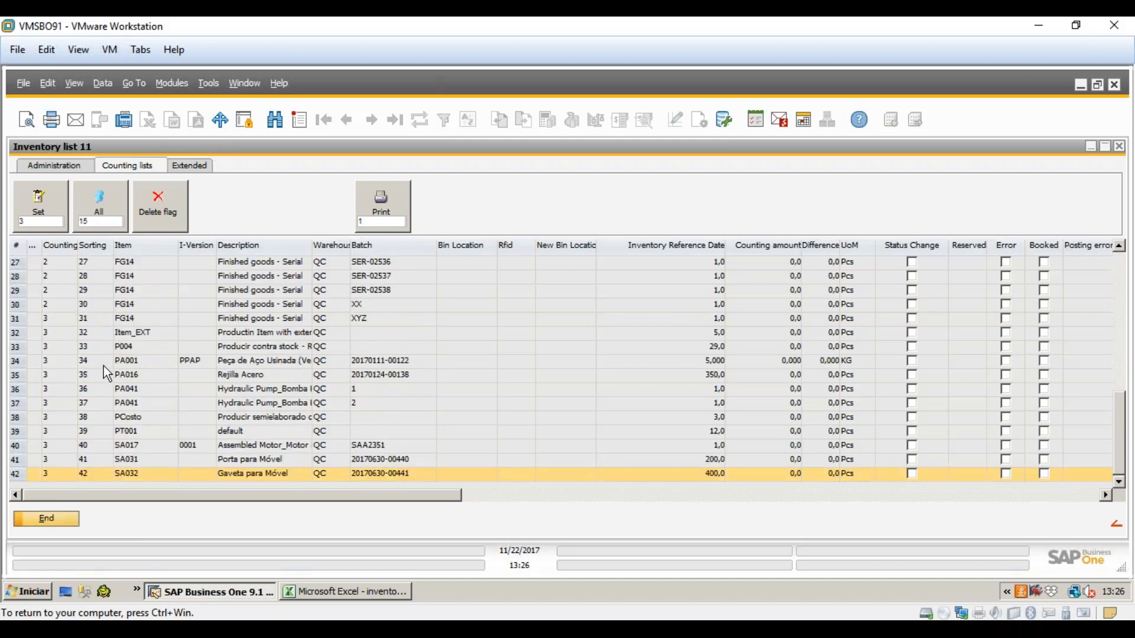
scroll(104, 366, up, 9)
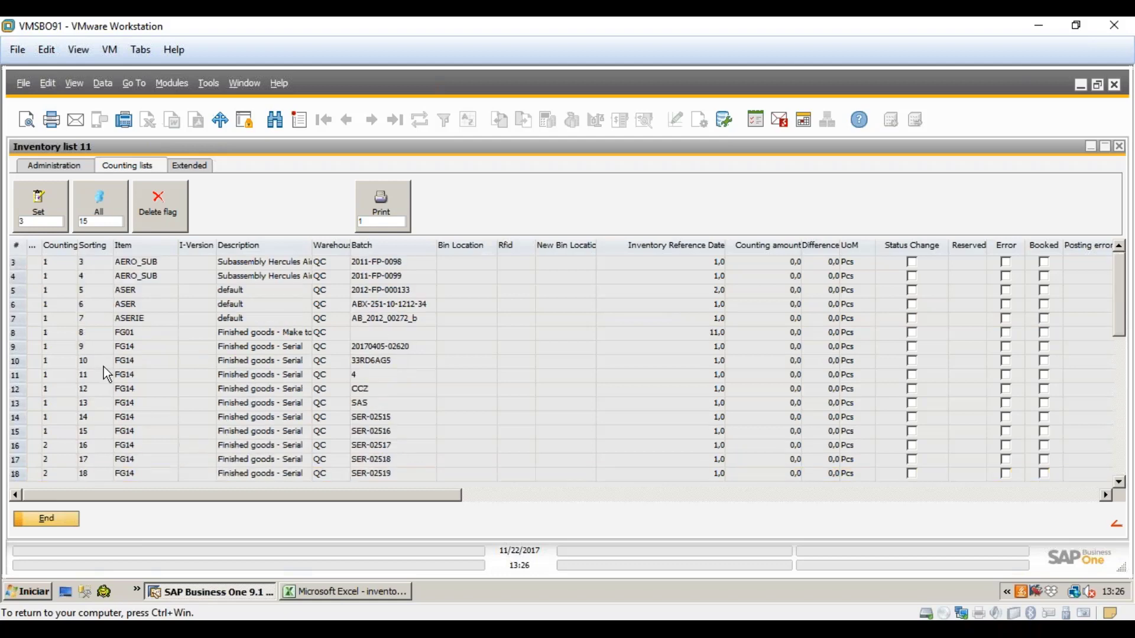
scroll(110, 366, down, 1)
scroll(110, 367, down, 8)
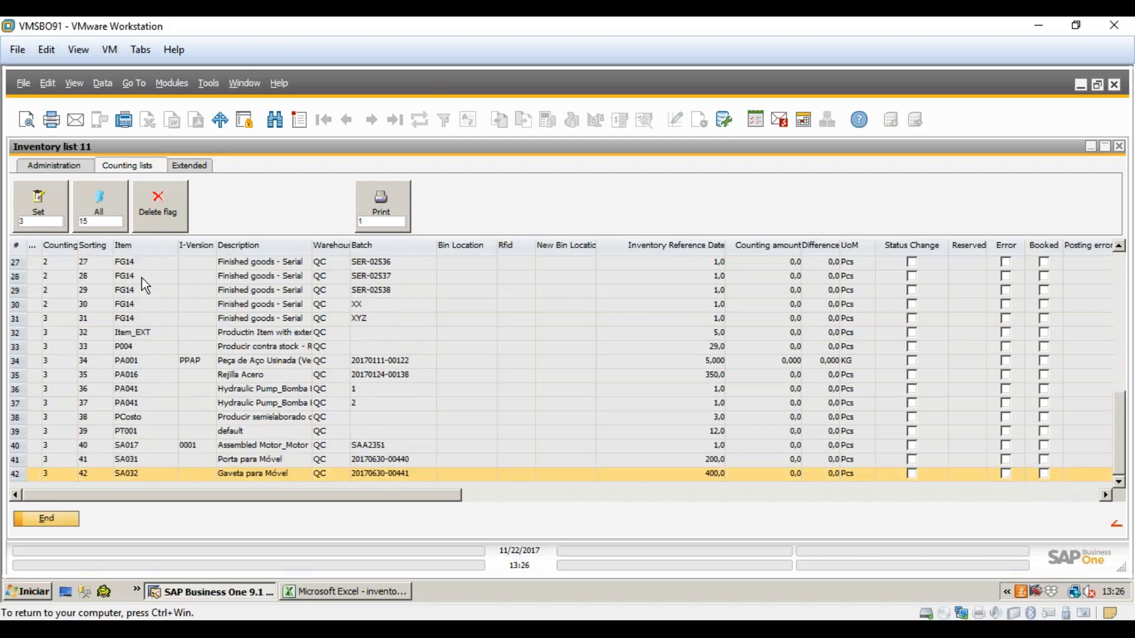
scroll(192, 381, up, 9)
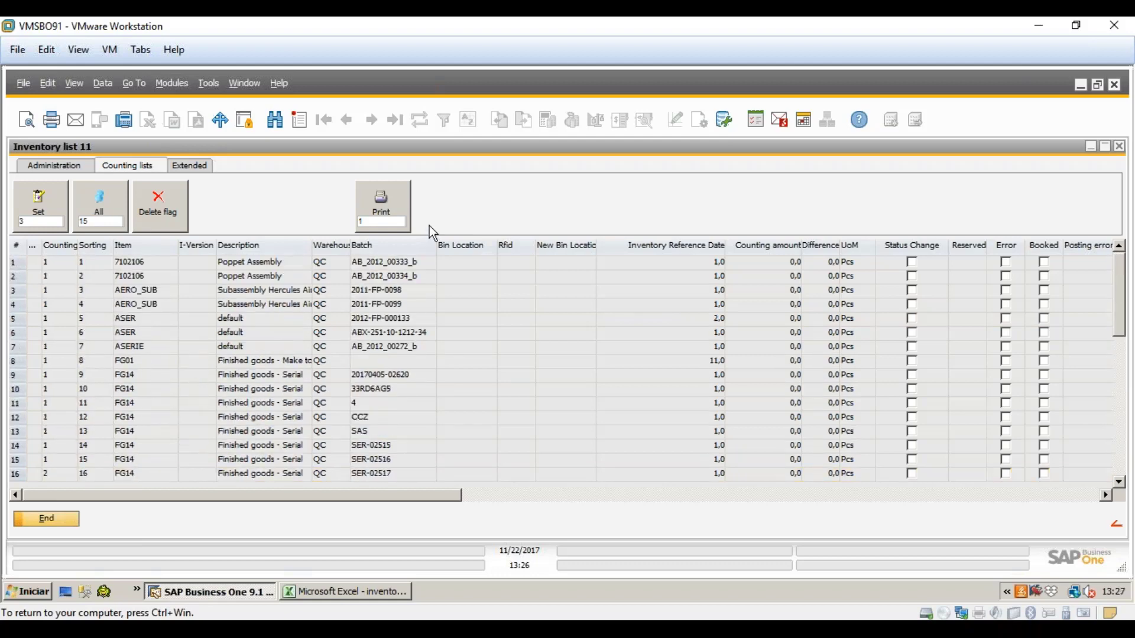
- Preview the printed count sheet for counting list 1, then close it
click(402, 202)
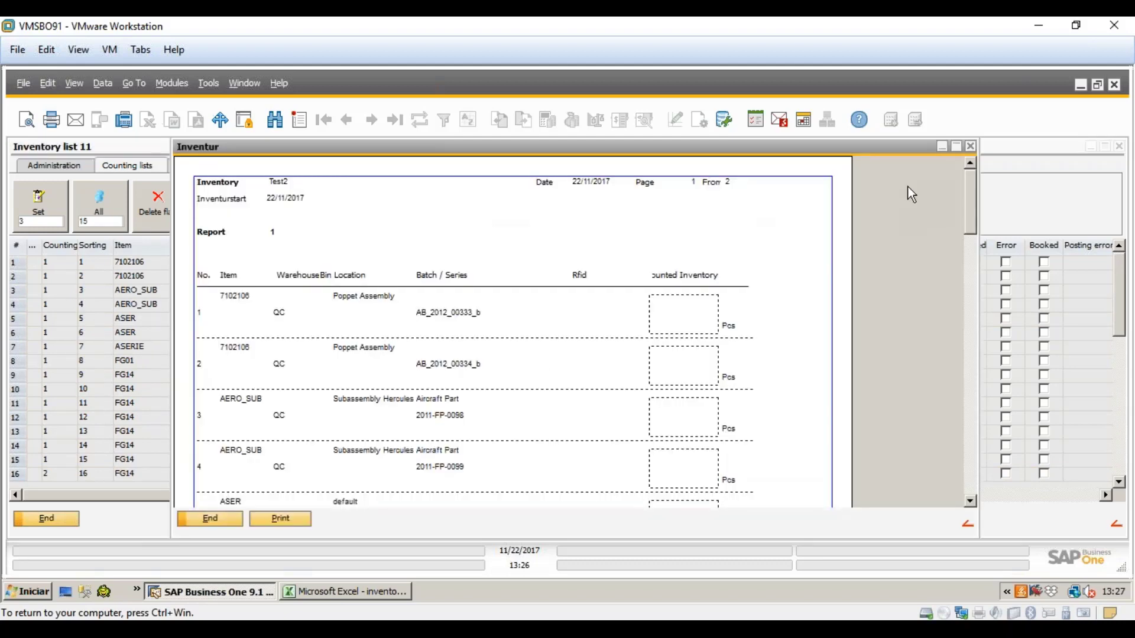
drag(963, 192, 948, 417)
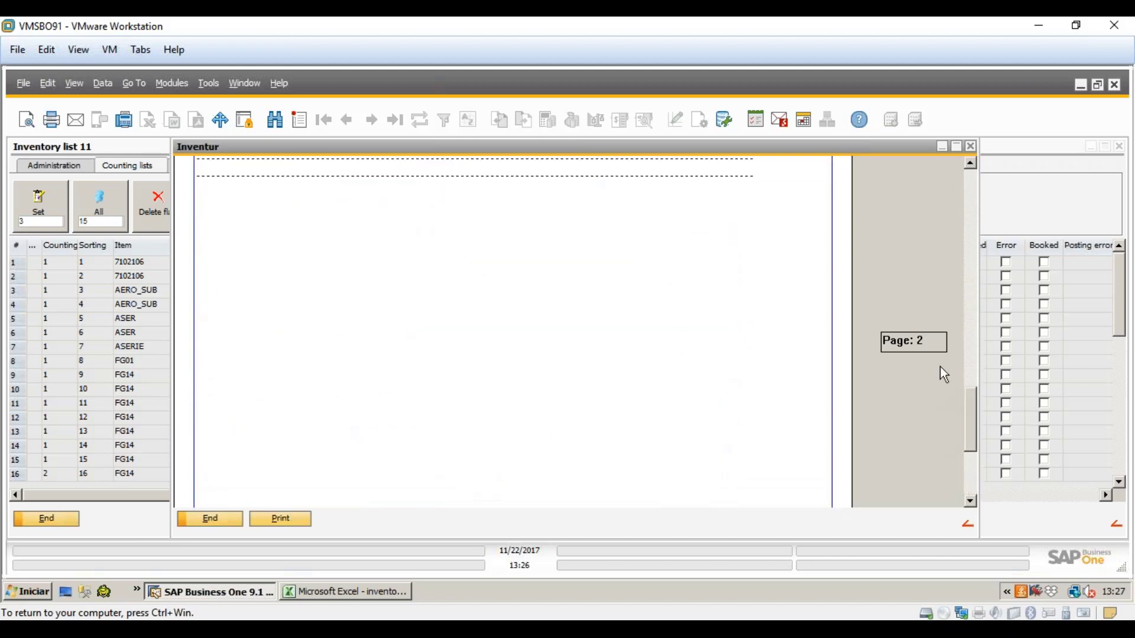
drag(939, 368, 906, 141)
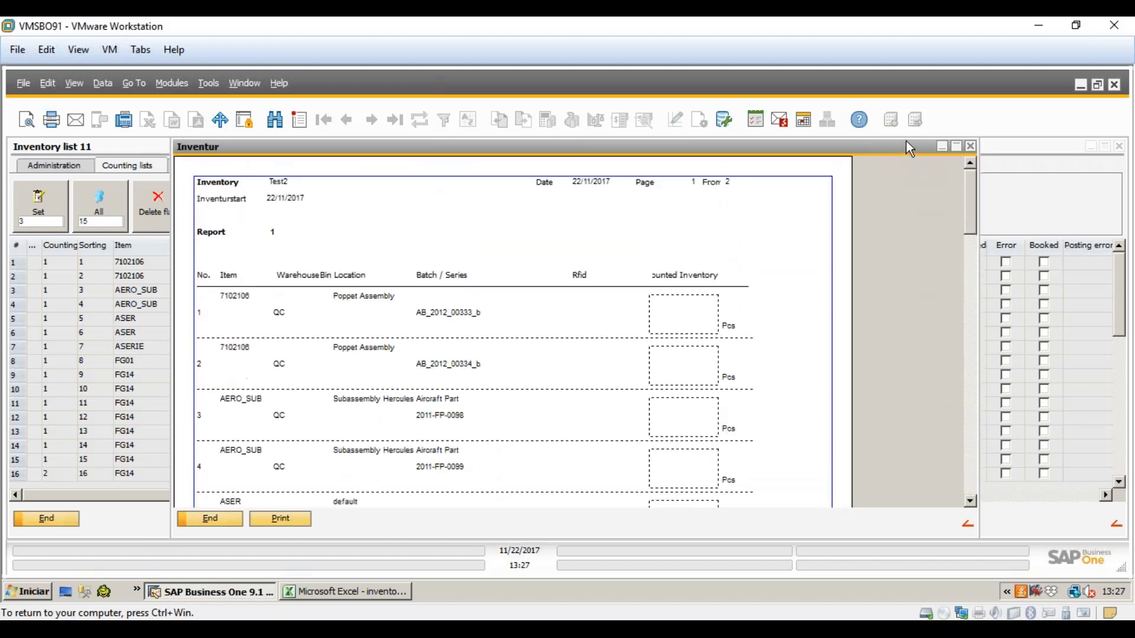
click(971, 146)
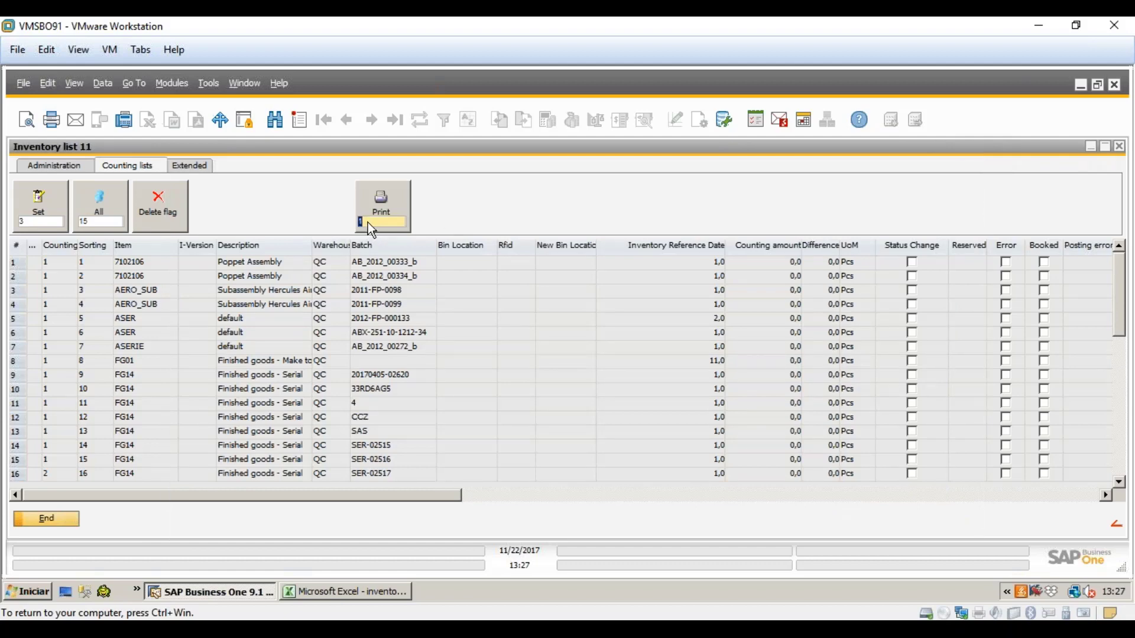
click(378, 203)
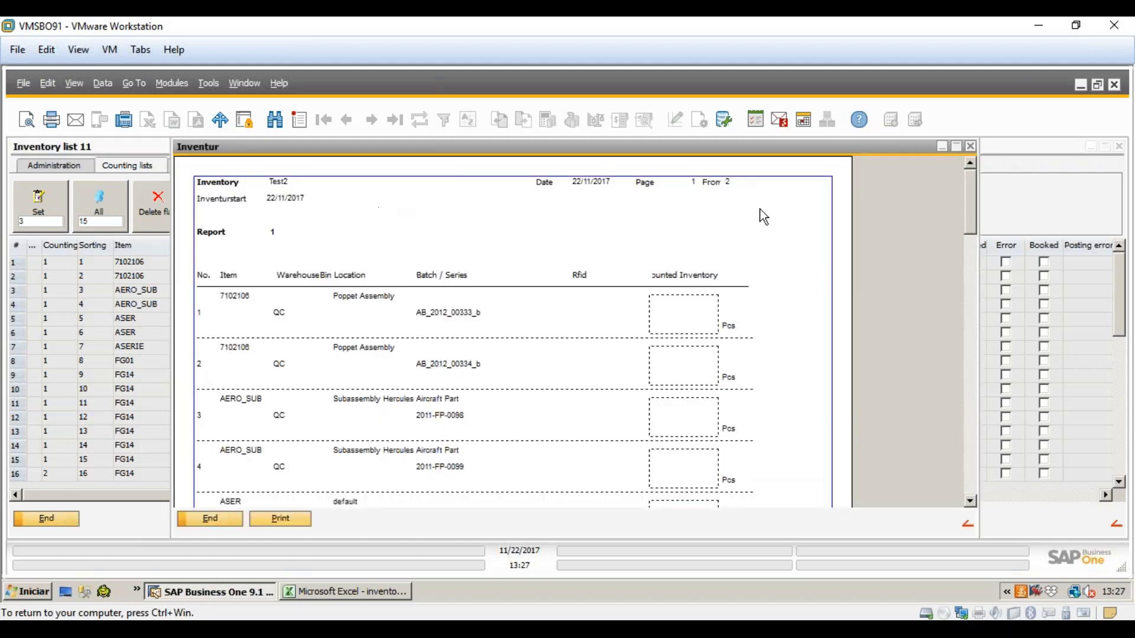
scroll(759, 214, up, 10)
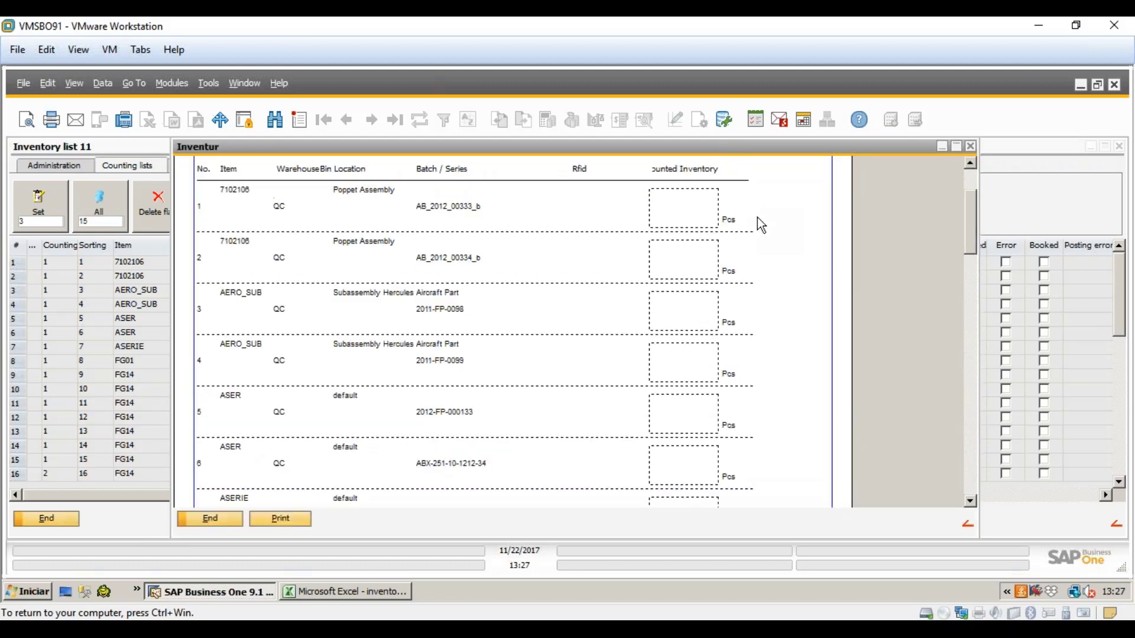
click(971, 146)
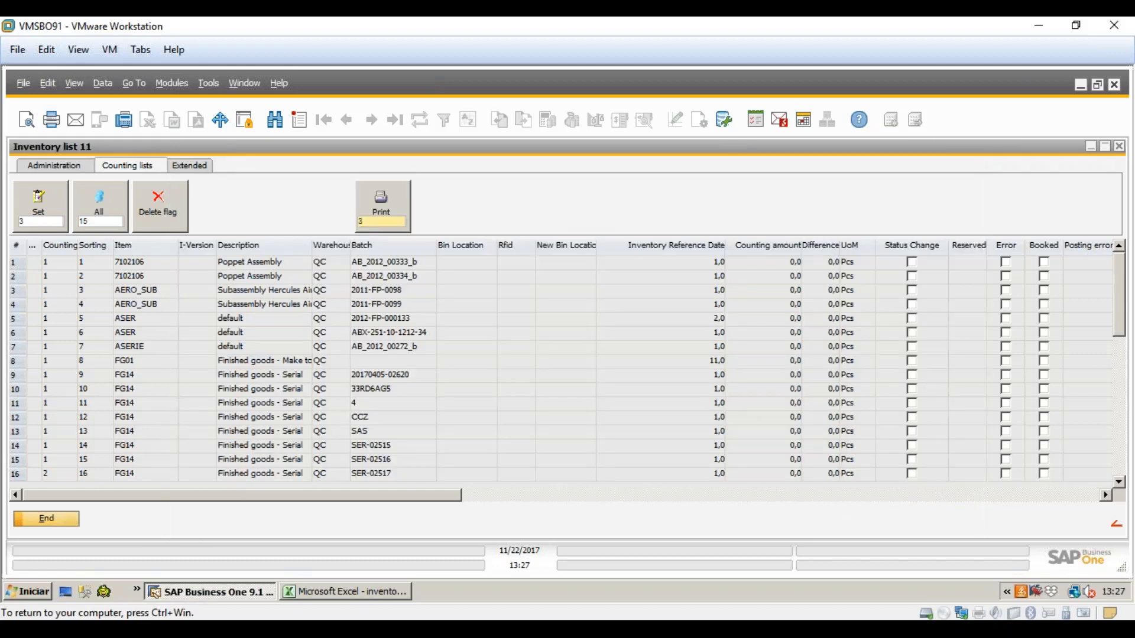
- Preview the counting list 3 sheet, rows 31 onward, then close it
click(381, 204)
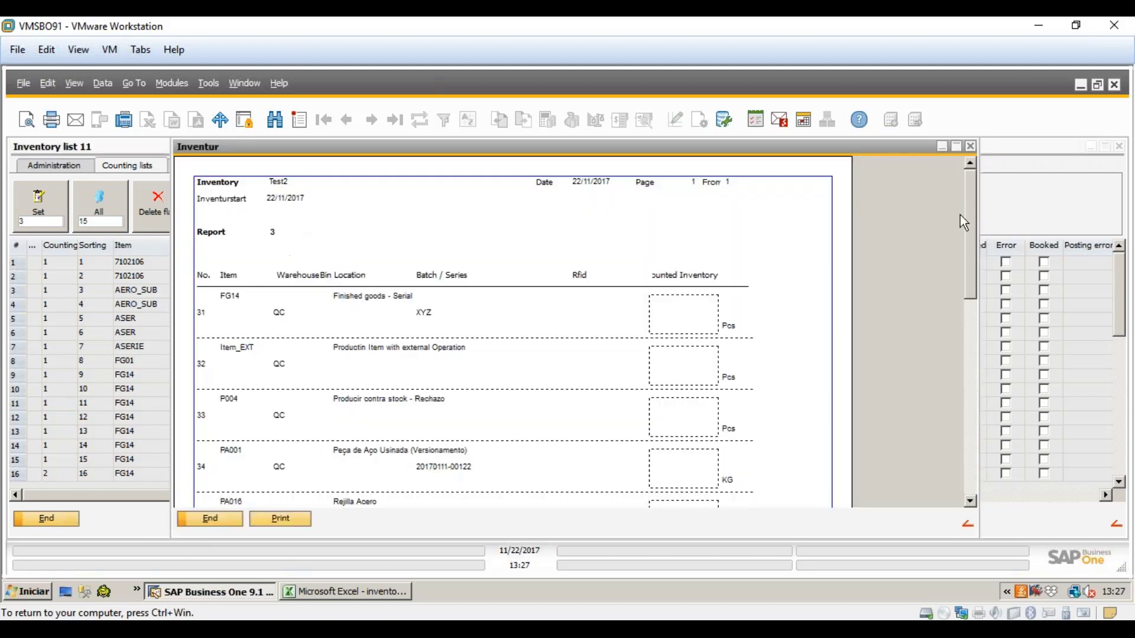
drag(959, 215, 927, 202)
drag(971, 212, 974, 153)
click(971, 146)
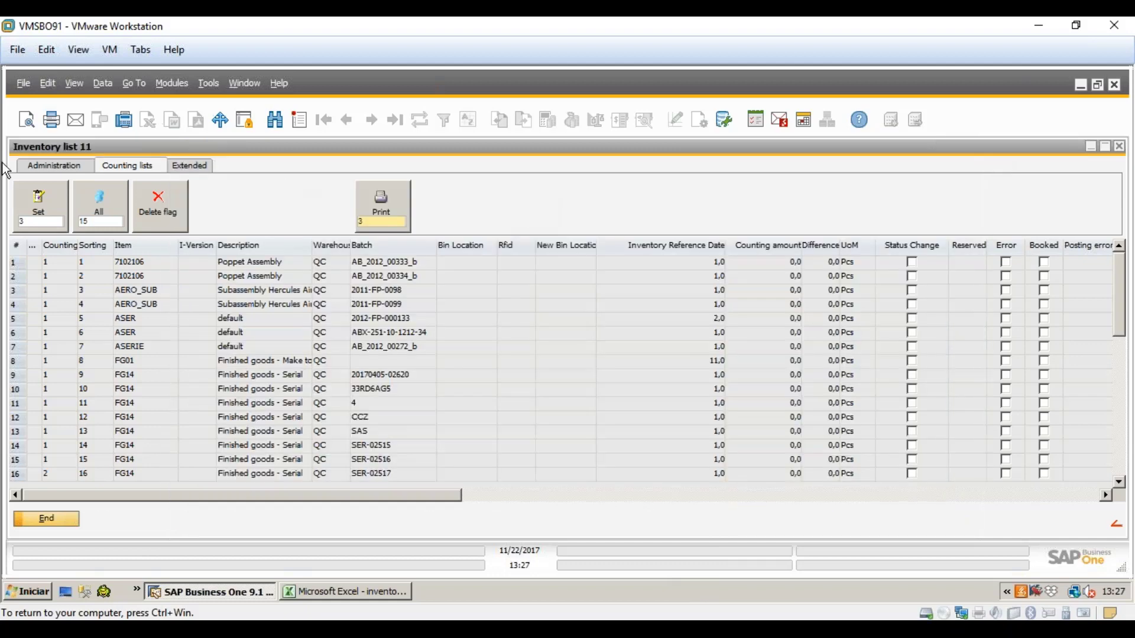
click(31, 165)
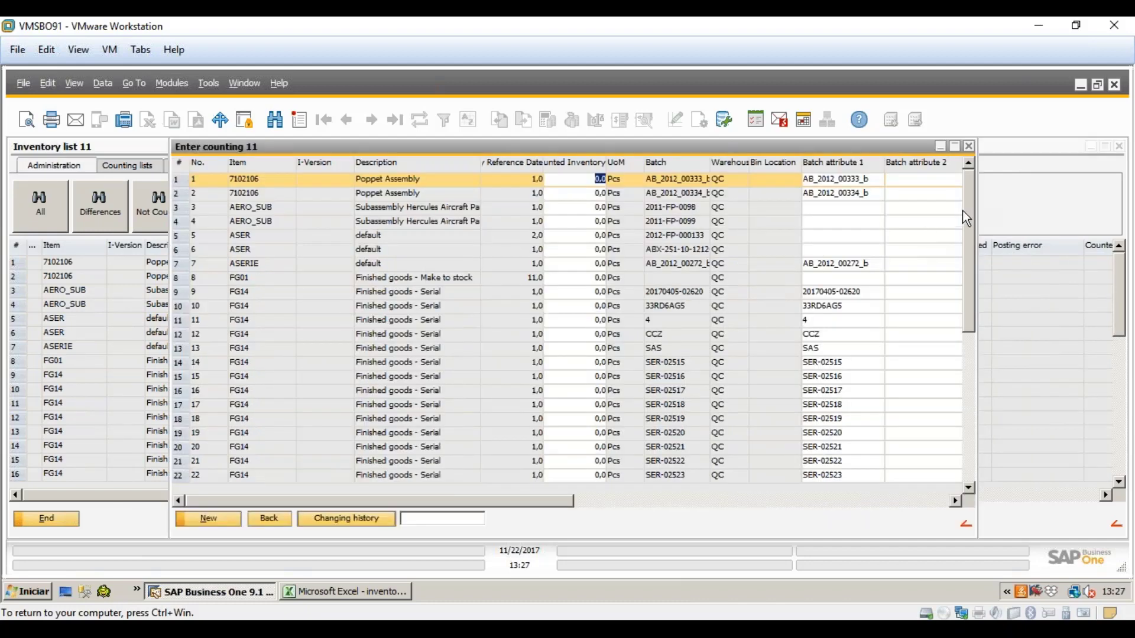
drag(970, 218, 962, 437)
drag(947, 254, 946, 159)
text(1)
click(571, 279)
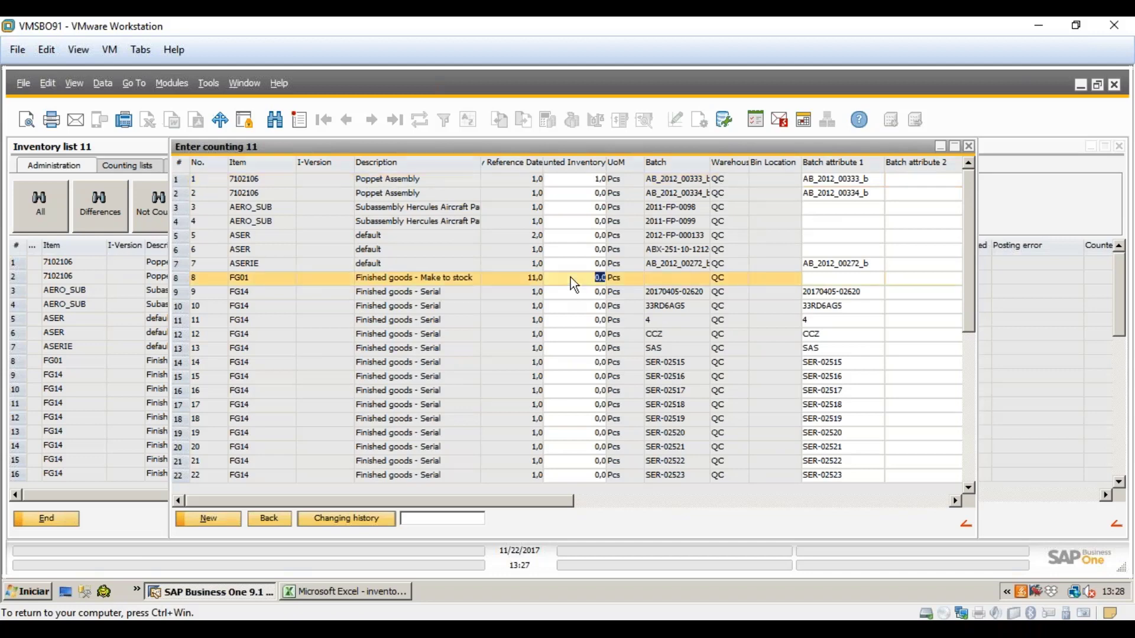
text(8)
click(588, 293)
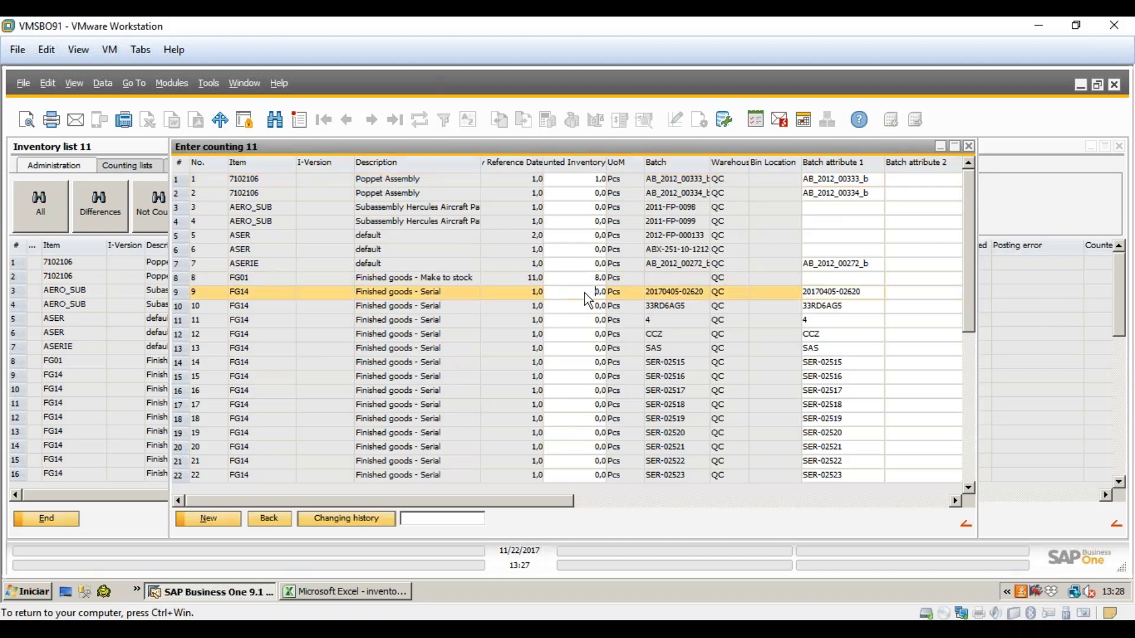
text(1)
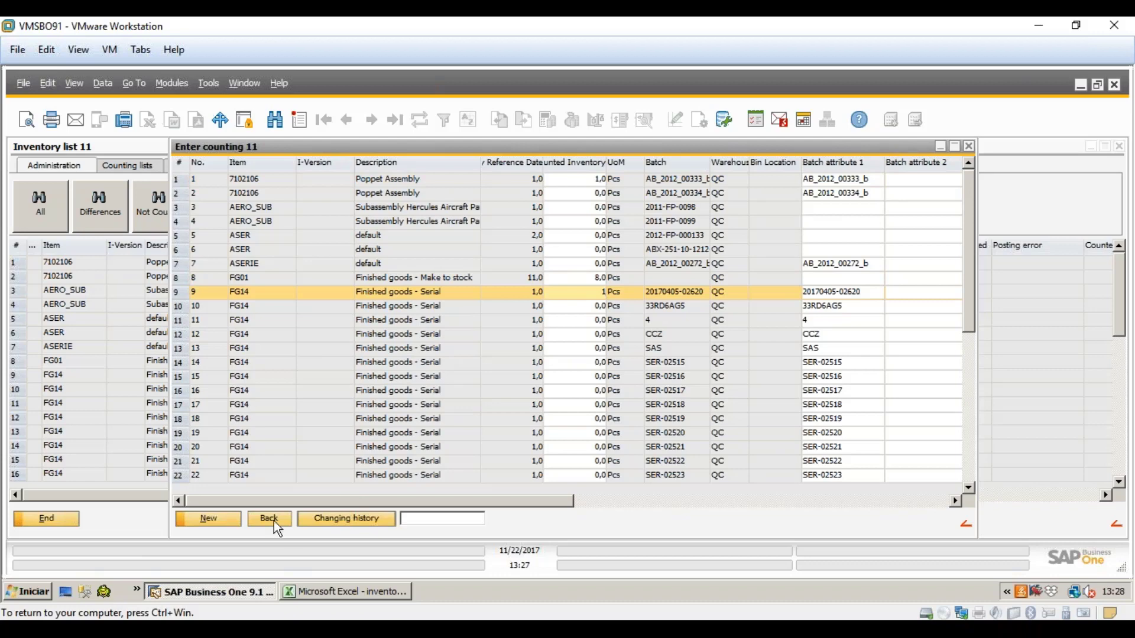
click(268, 517)
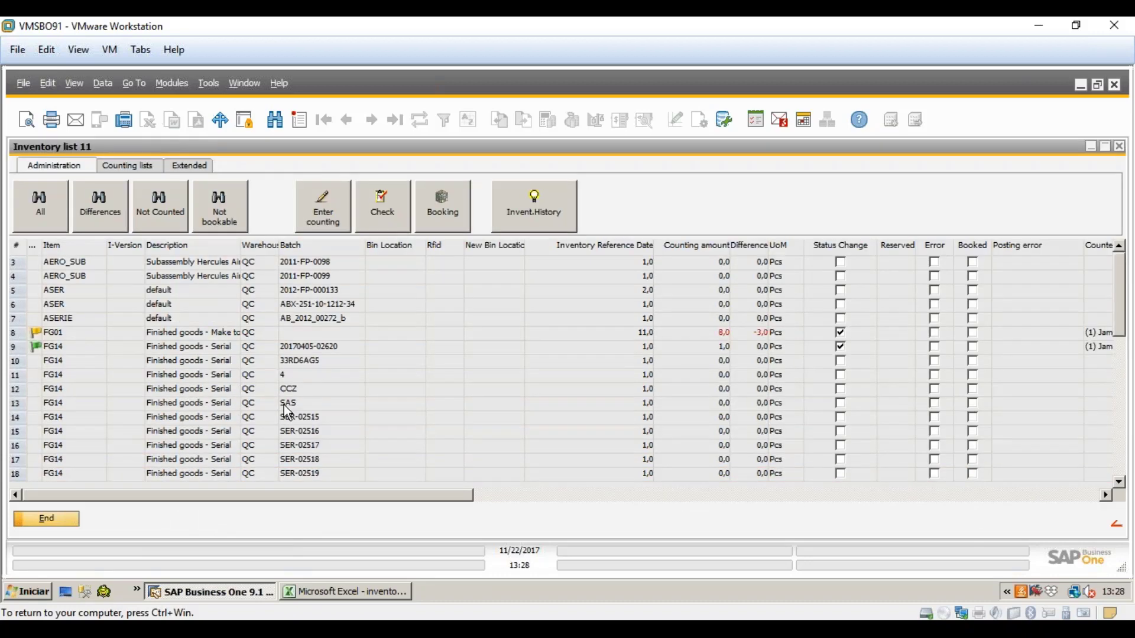
scroll(274, 399, up, 1)
click(119, 262)
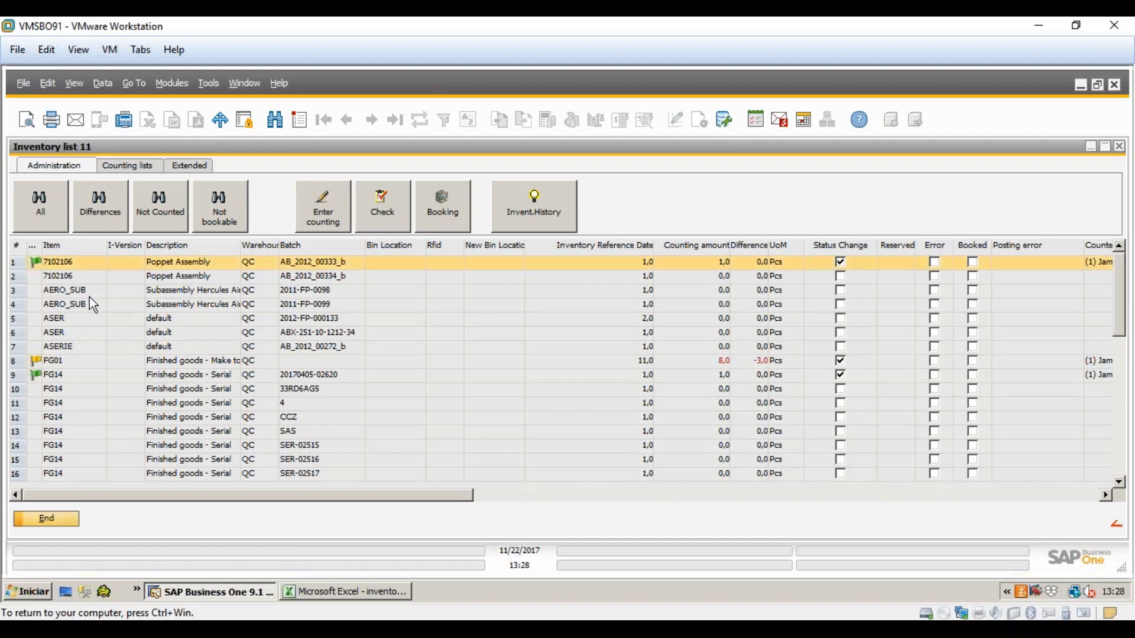
click(93, 345)
click(104, 375)
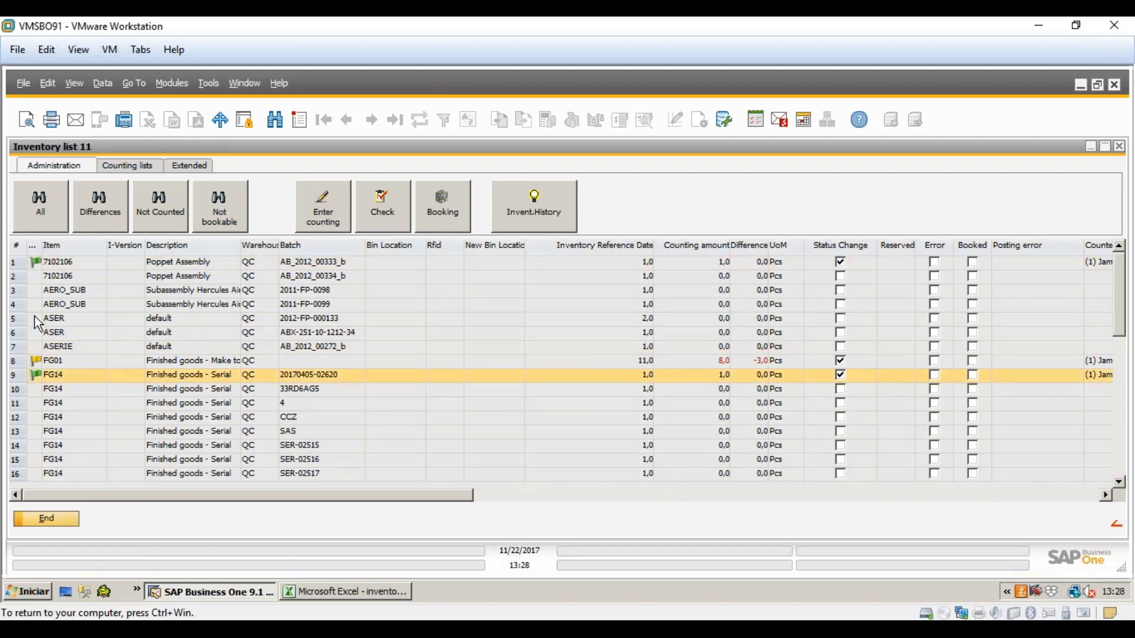
click(42, 264)
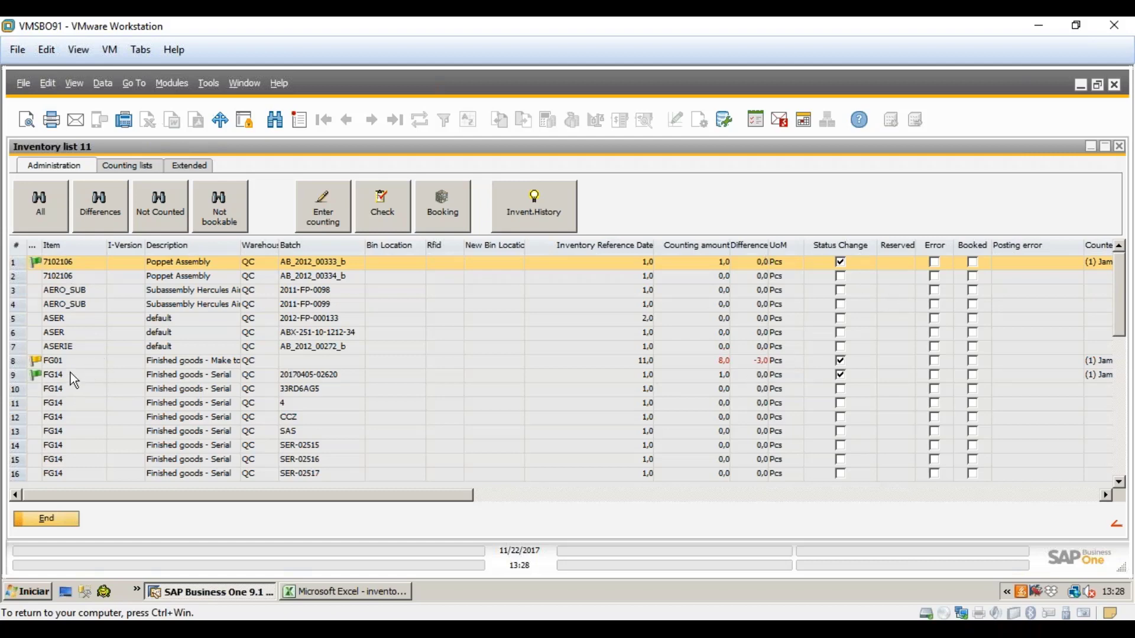
click(47, 375)
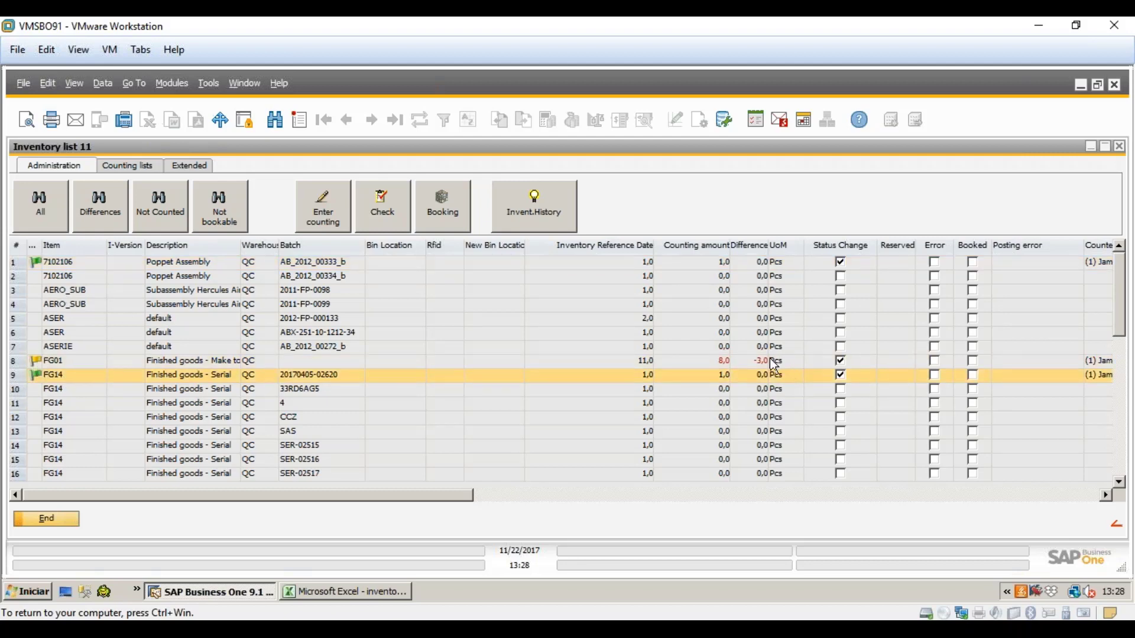
click(725, 361)
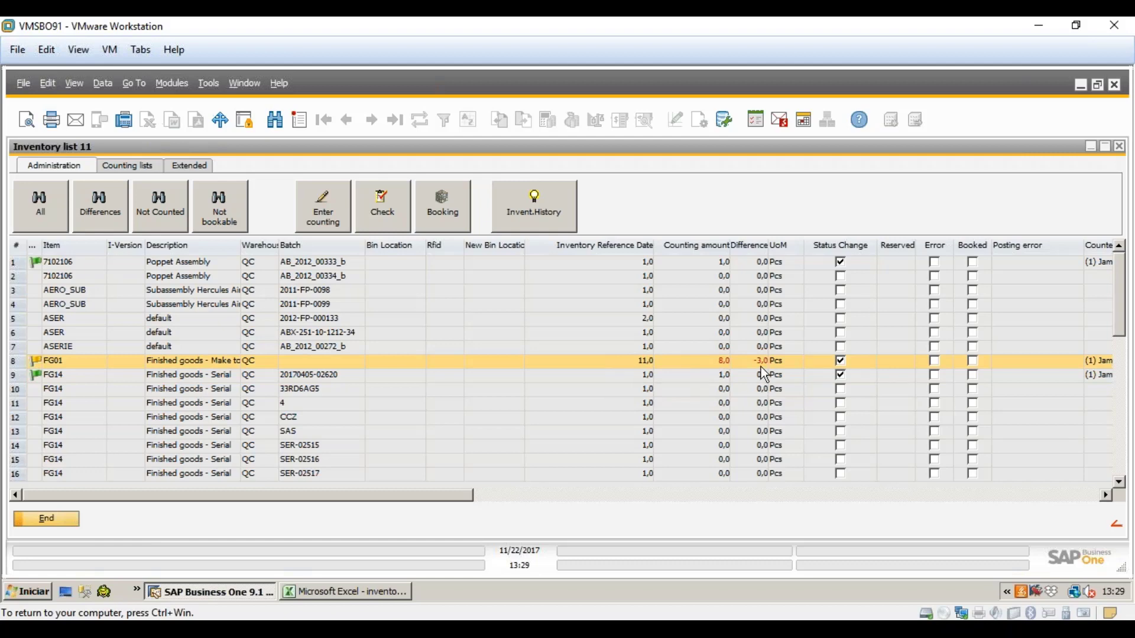
click(96, 213)
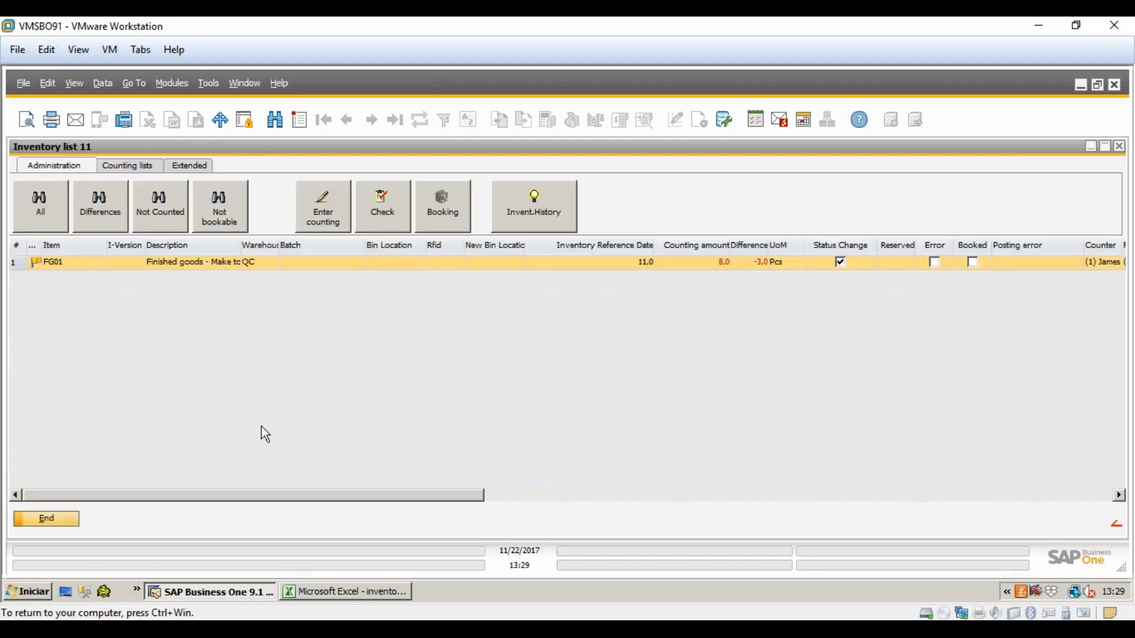
click(39, 214)
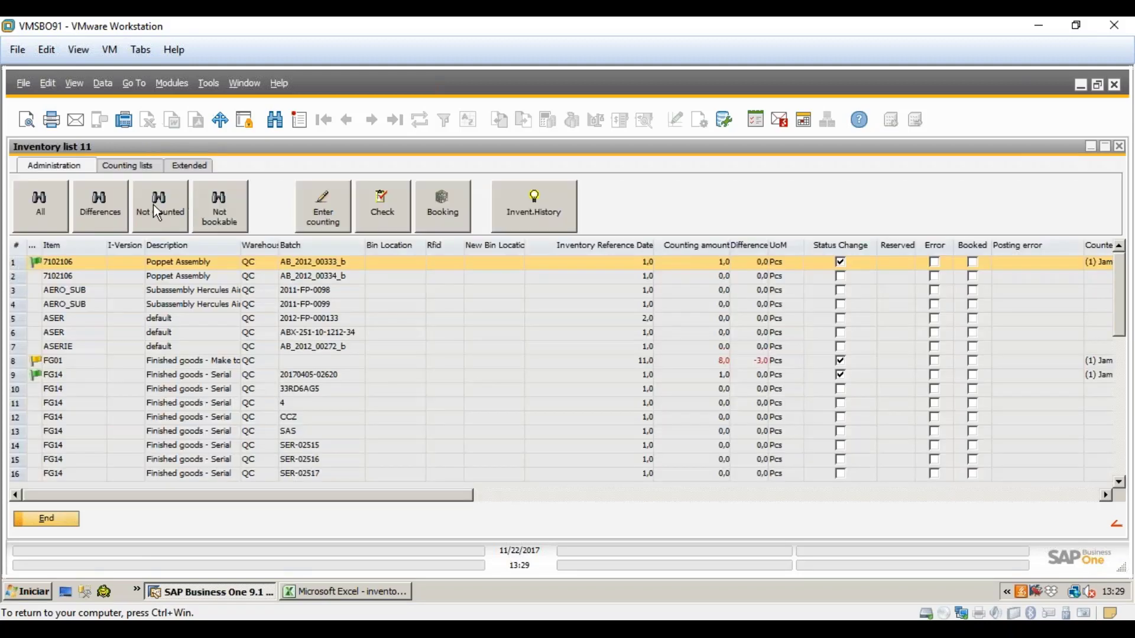
click(157, 213)
click(178, 305)
scroll(181, 307, down, 4)
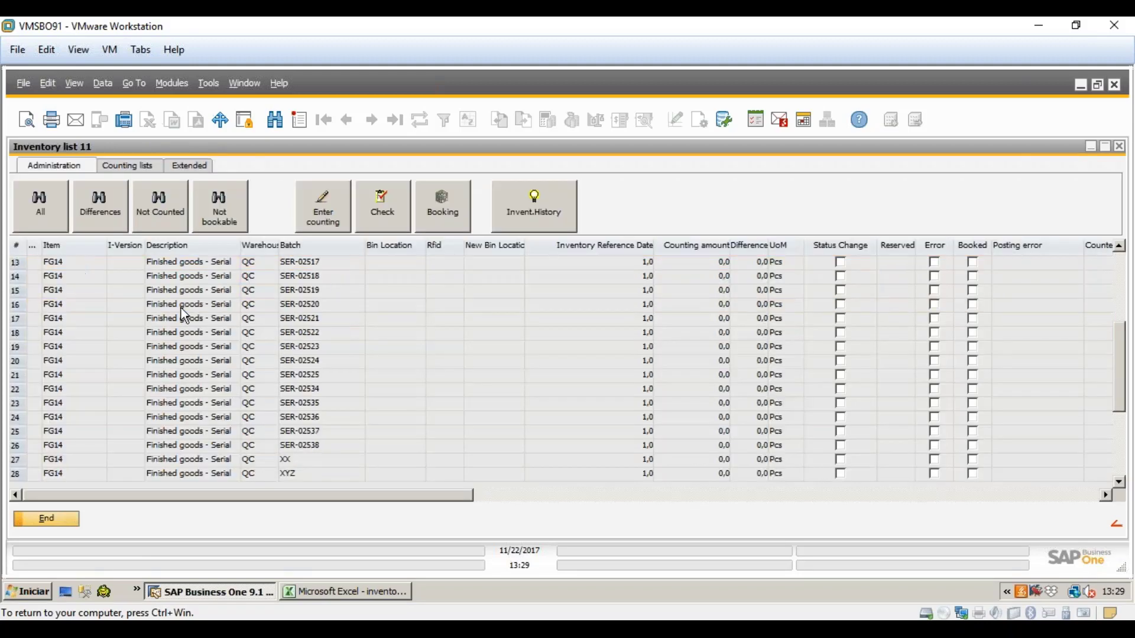
scroll(182, 308, down, 3)
scroll(184, 313, up, 8)
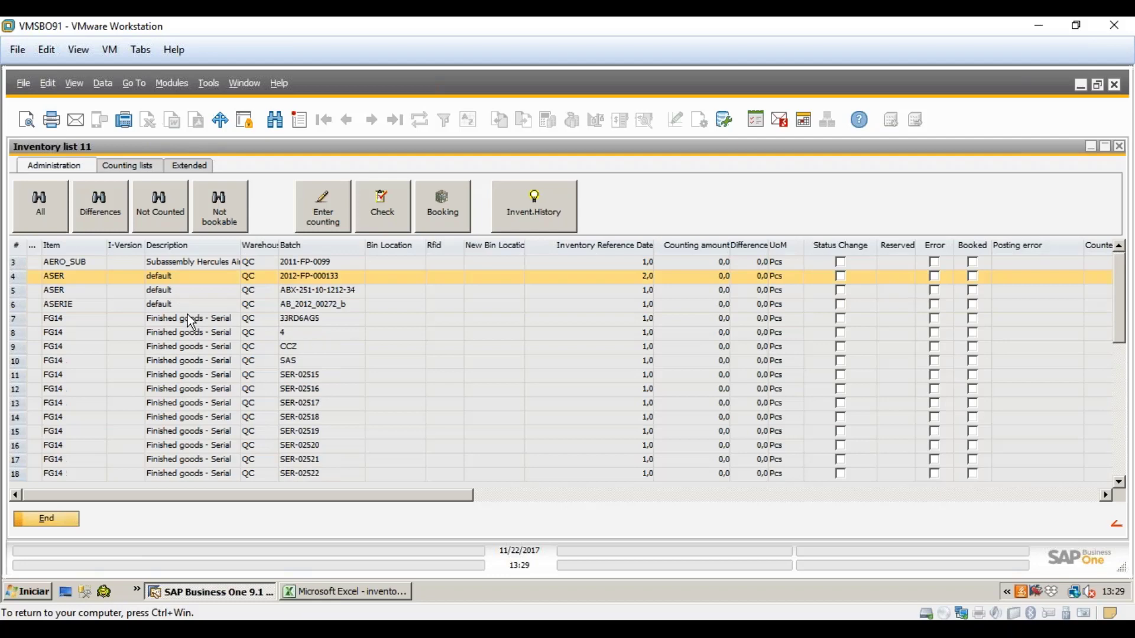
click(97, 224)
click(118, 388)
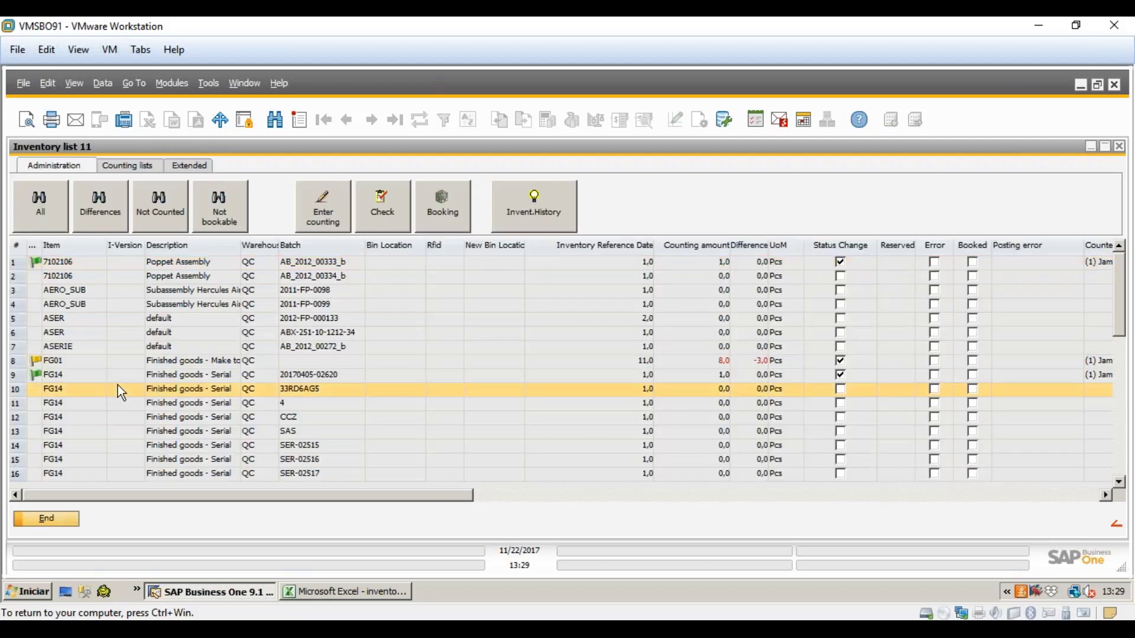
click(322, 219)
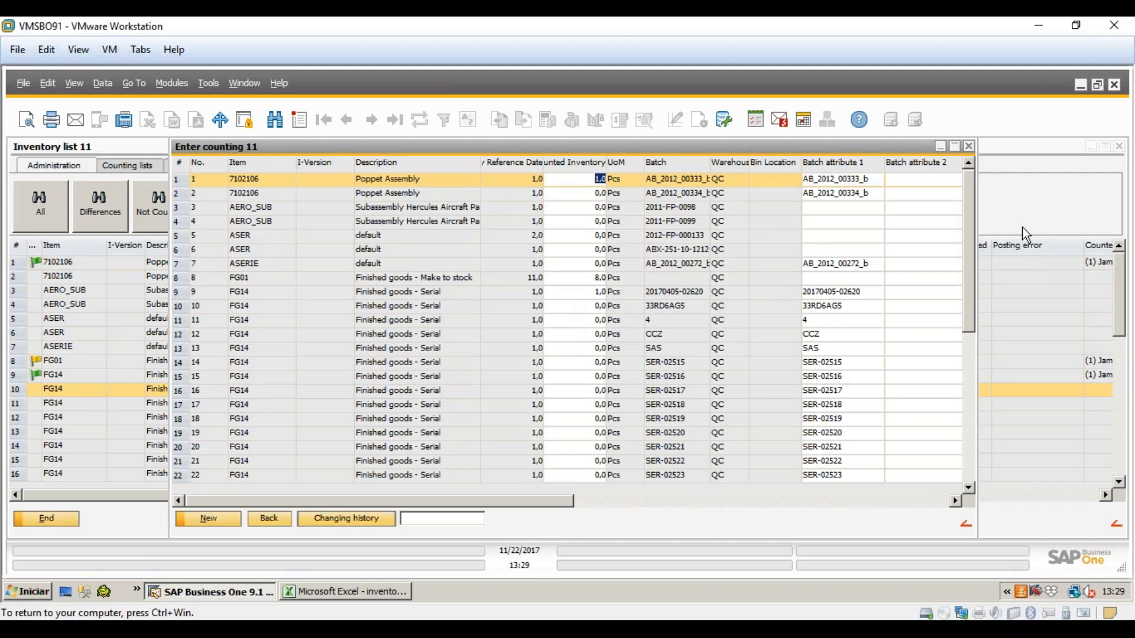
- Enter counts of 4 for Item_EXT, 25 for P004 and 4 for PA001, then go back
drag(965, 264, 953, 345)
scroll(954, 349, down, 2)
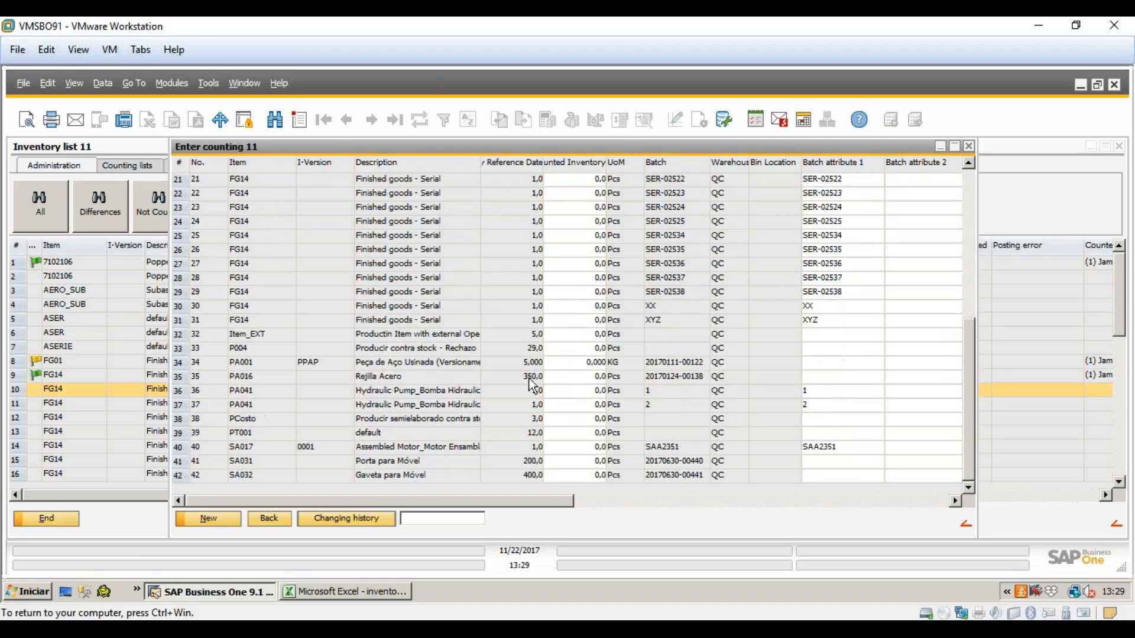
click(553, 339)
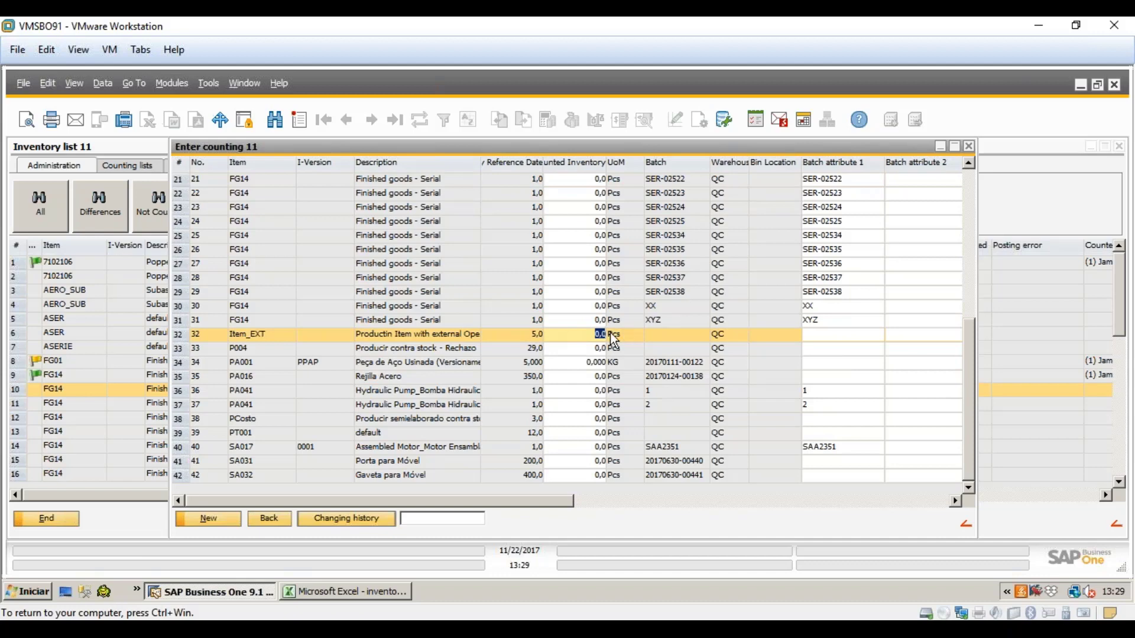
text(4)
click(594, 351)
text(25)
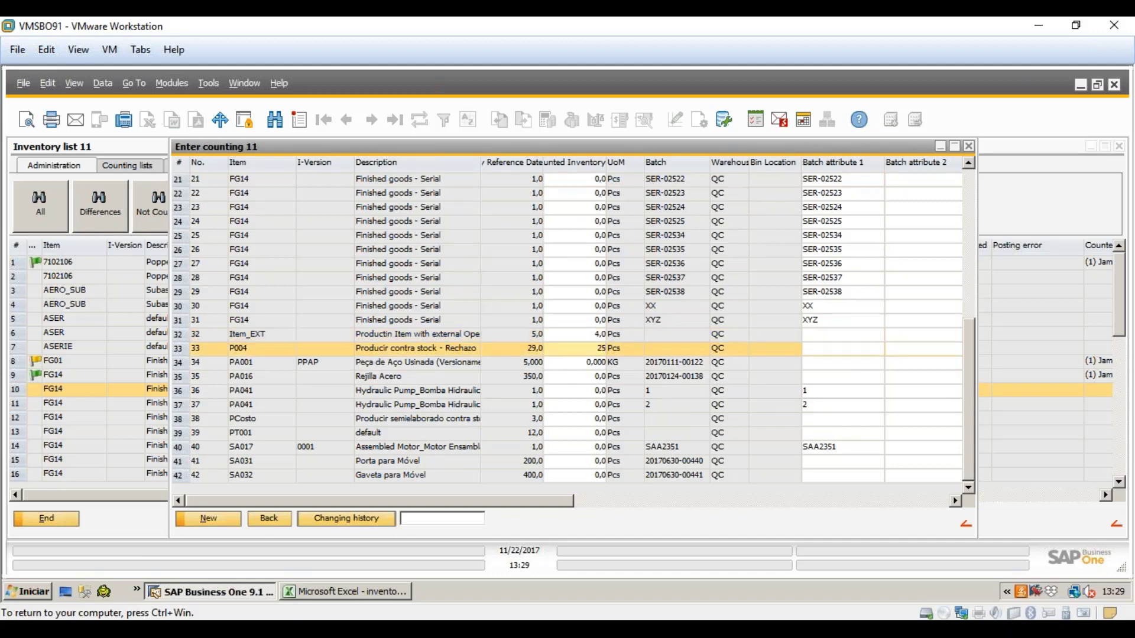
click(597, 363)
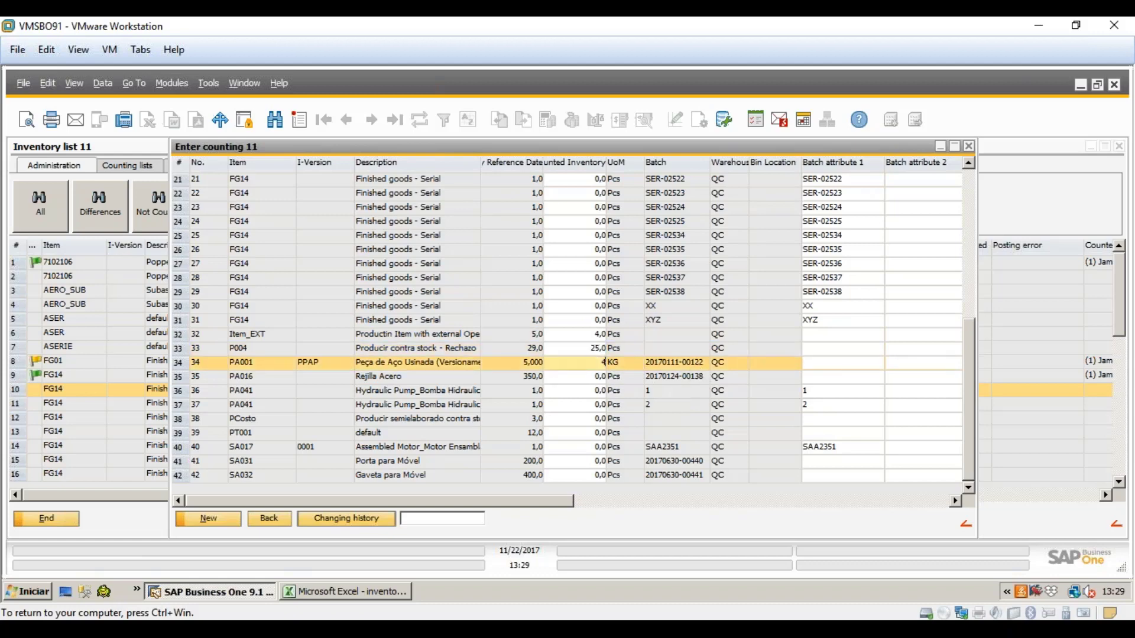
click(269, 519)
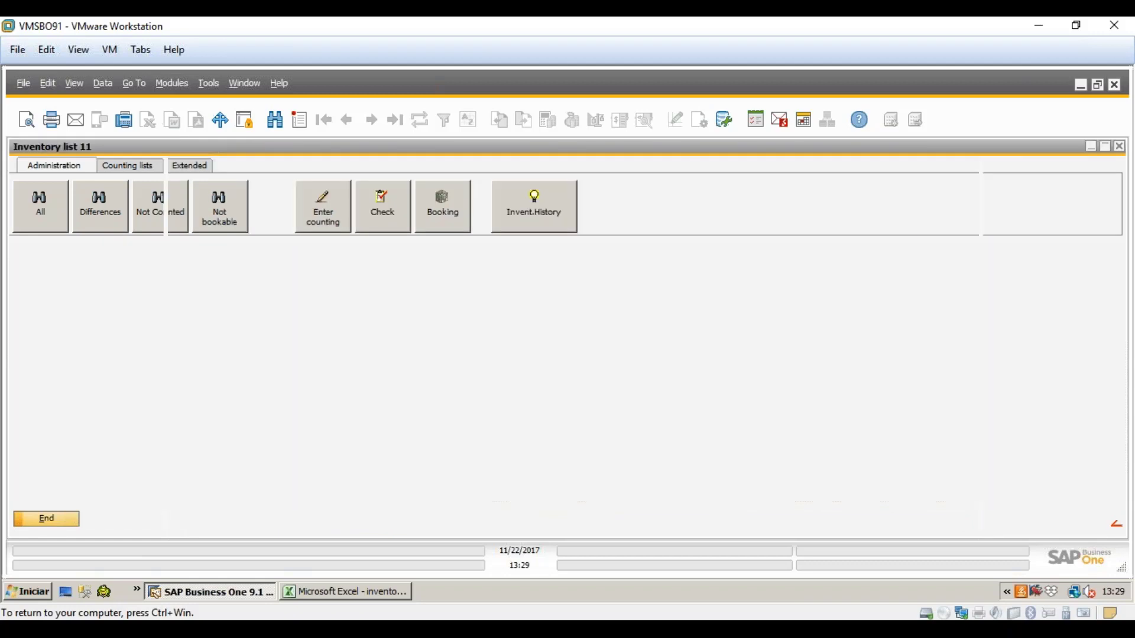
- Filter to differing items and set FG01, Item_EXT, P004 and PA001 to counting list 4
scroll(155, 343, down, 5)
scroll(154, 346, down, 5)
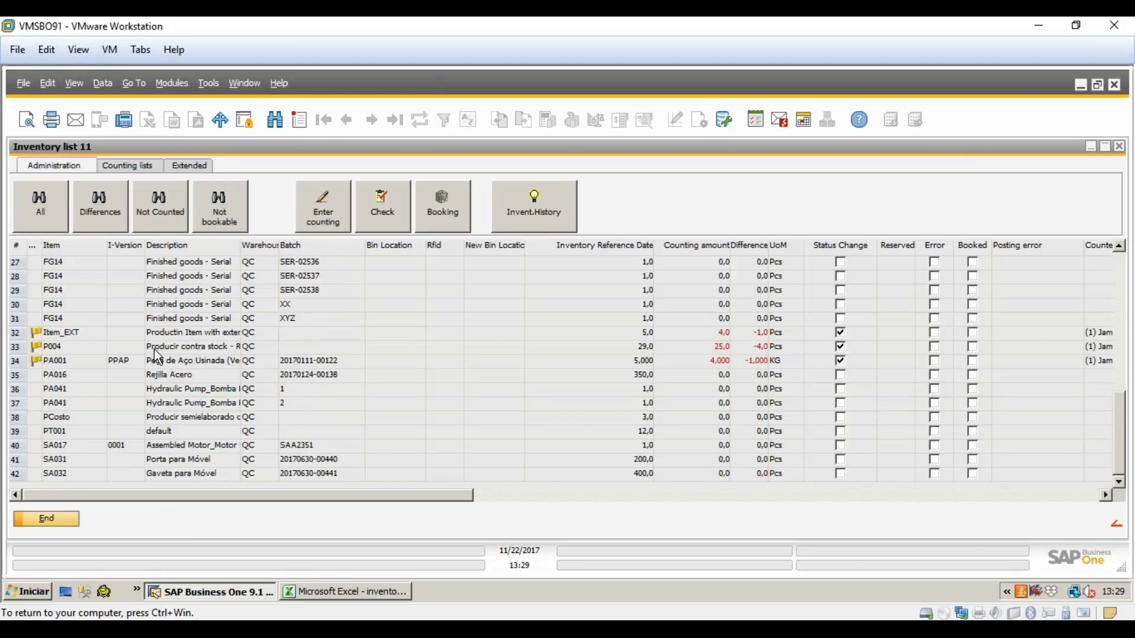
scroll(47, 350, up, 10)
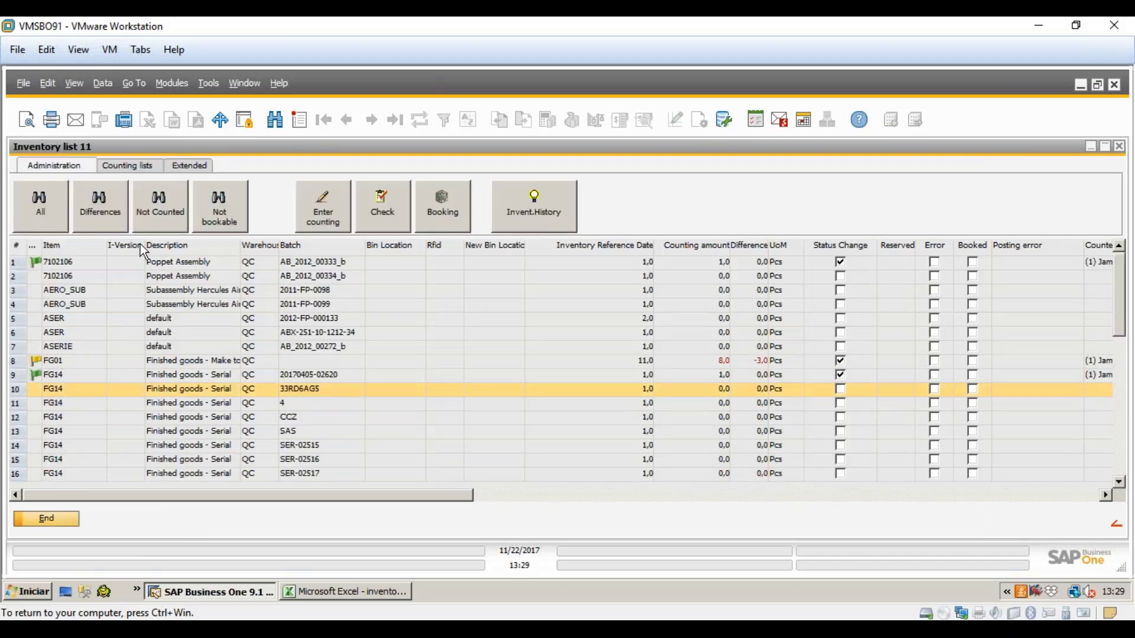
click(115, 201)
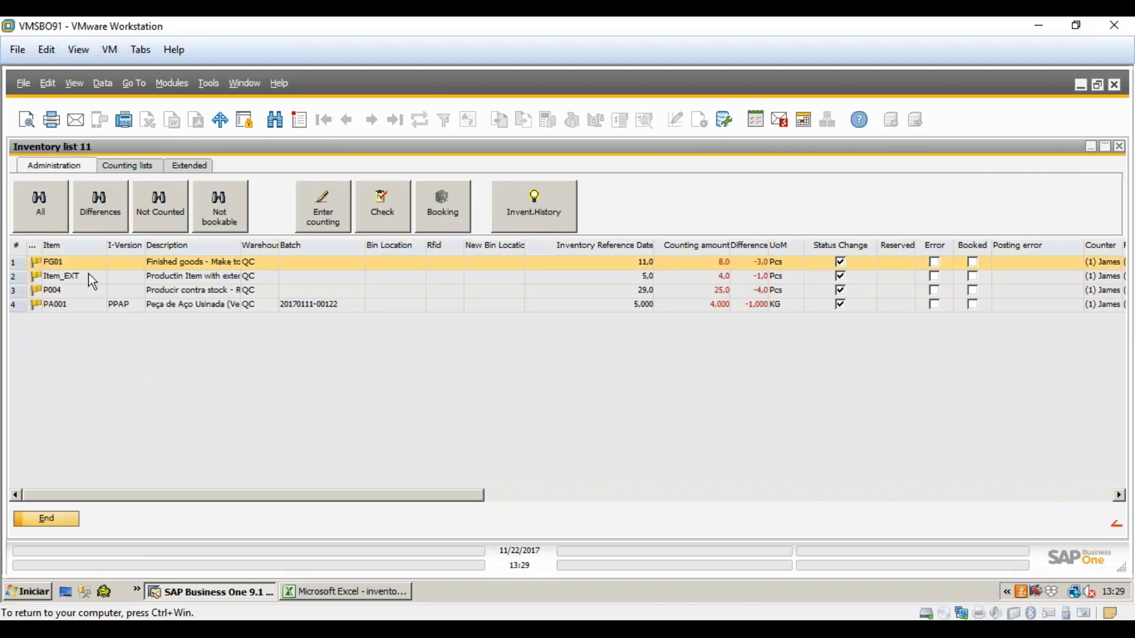
click(112, 166)
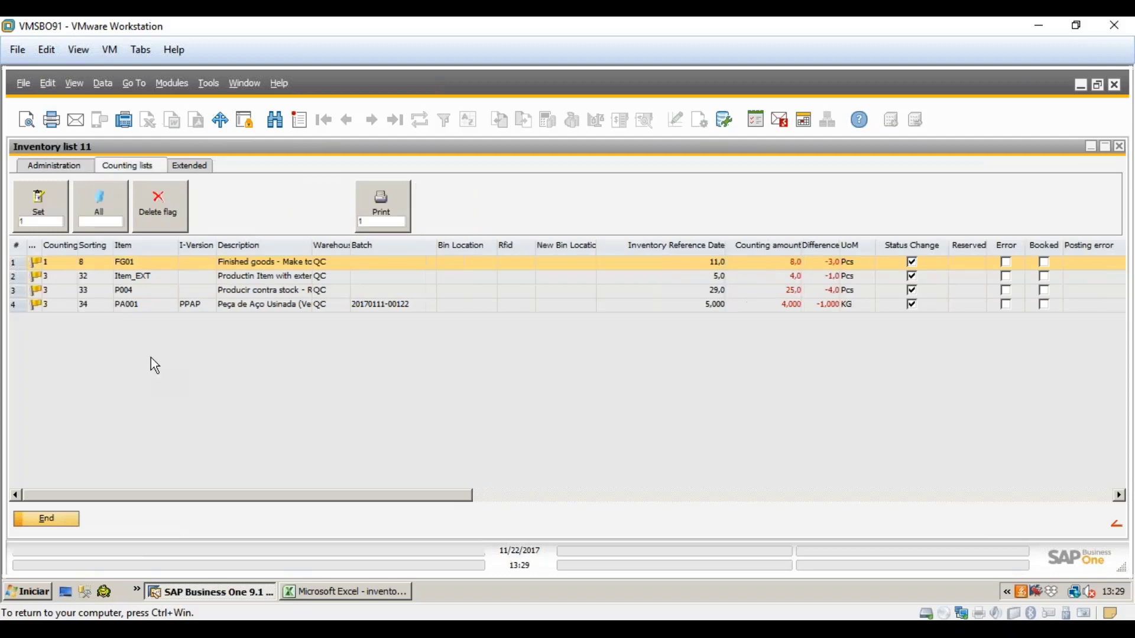
click(57, 276)
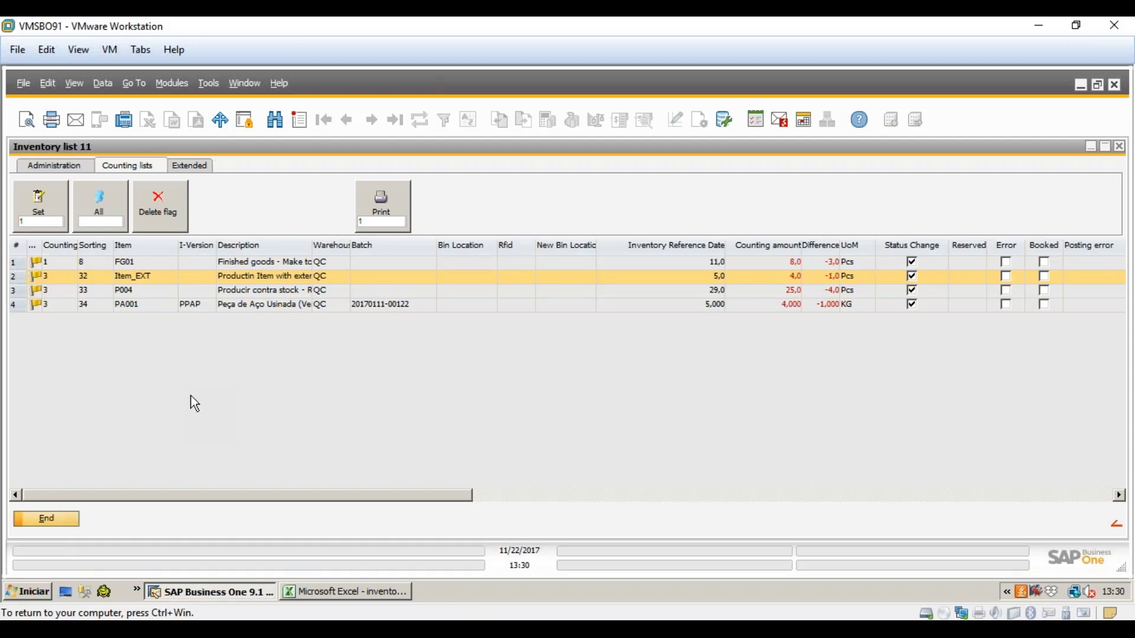
shift+click(149, 303)
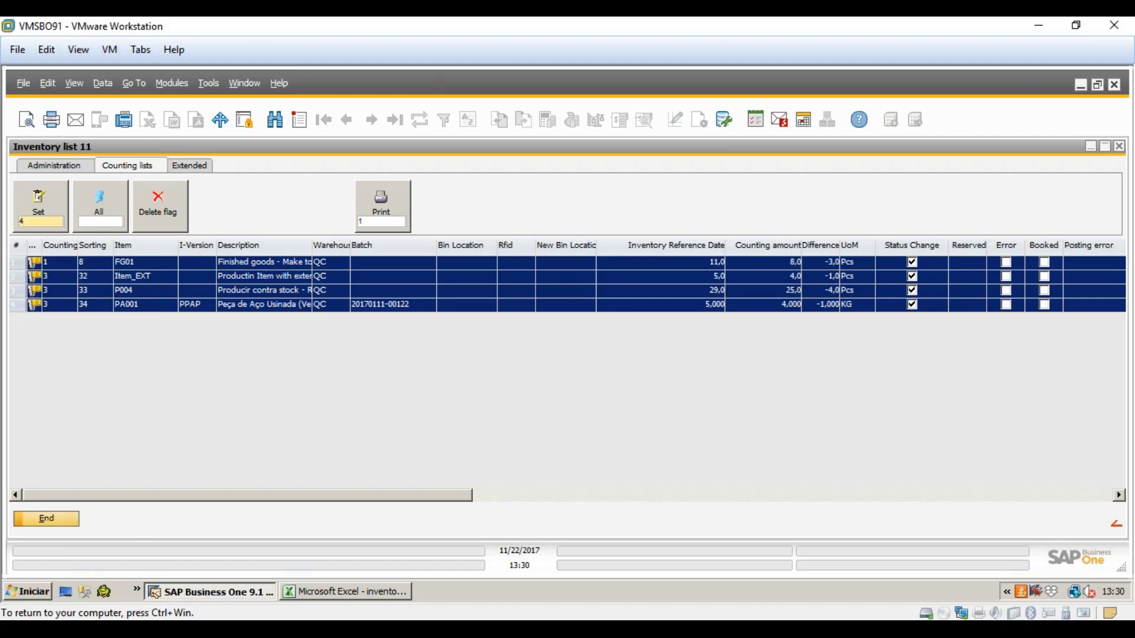
click(39, 206)
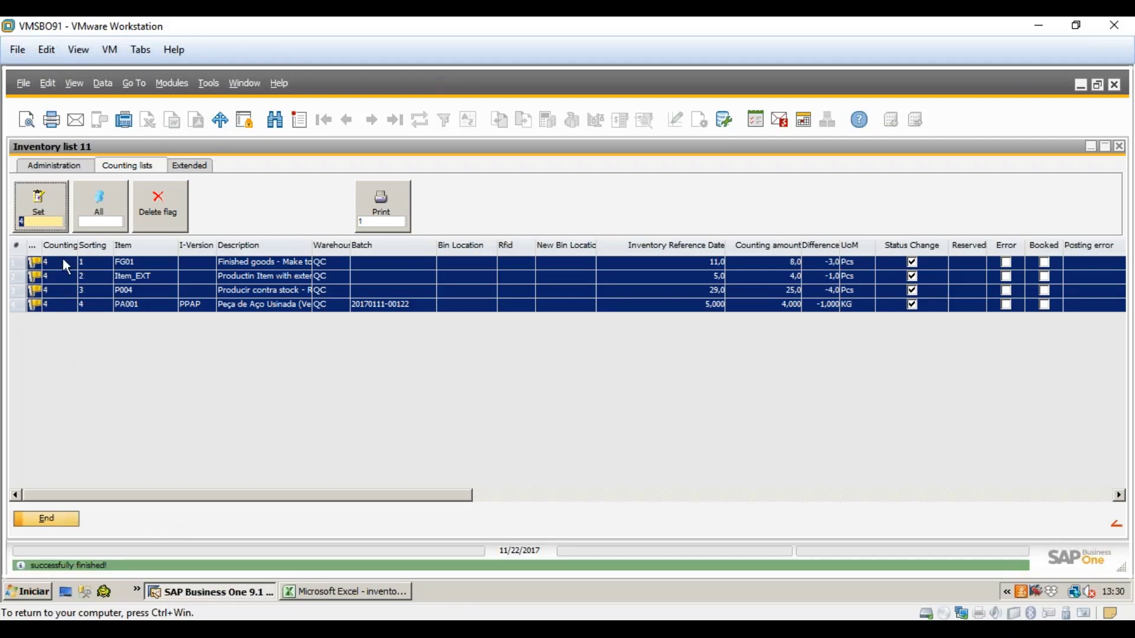
click(43, 165)
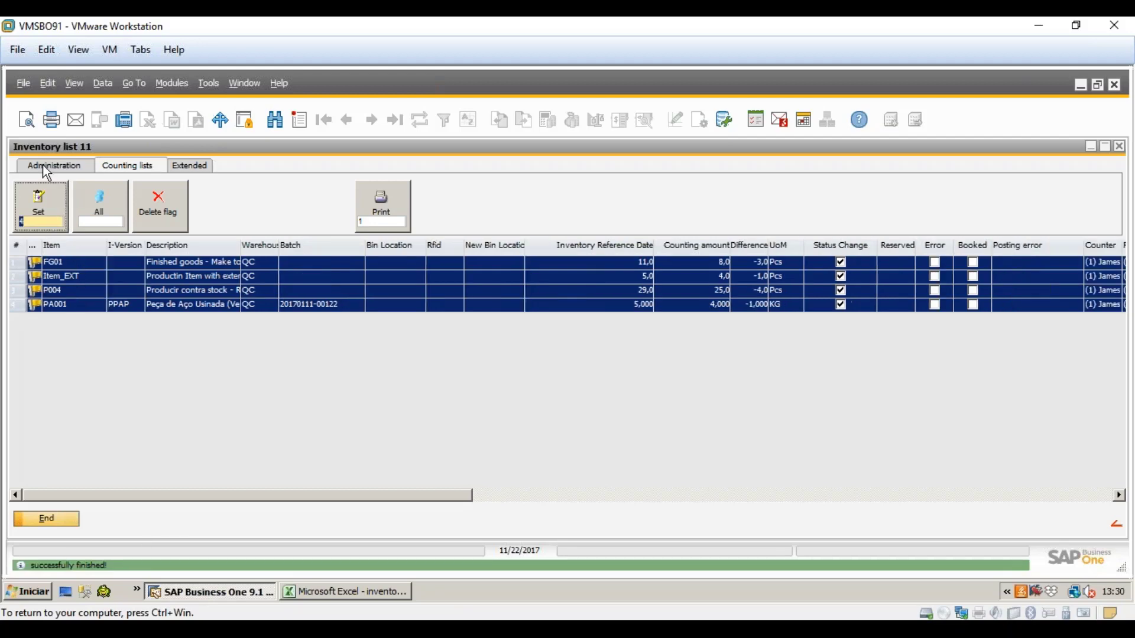
- Show all items and verify FG01, Item_EXT, P004 and PA001 sit in counting list 4
click(45, 213)
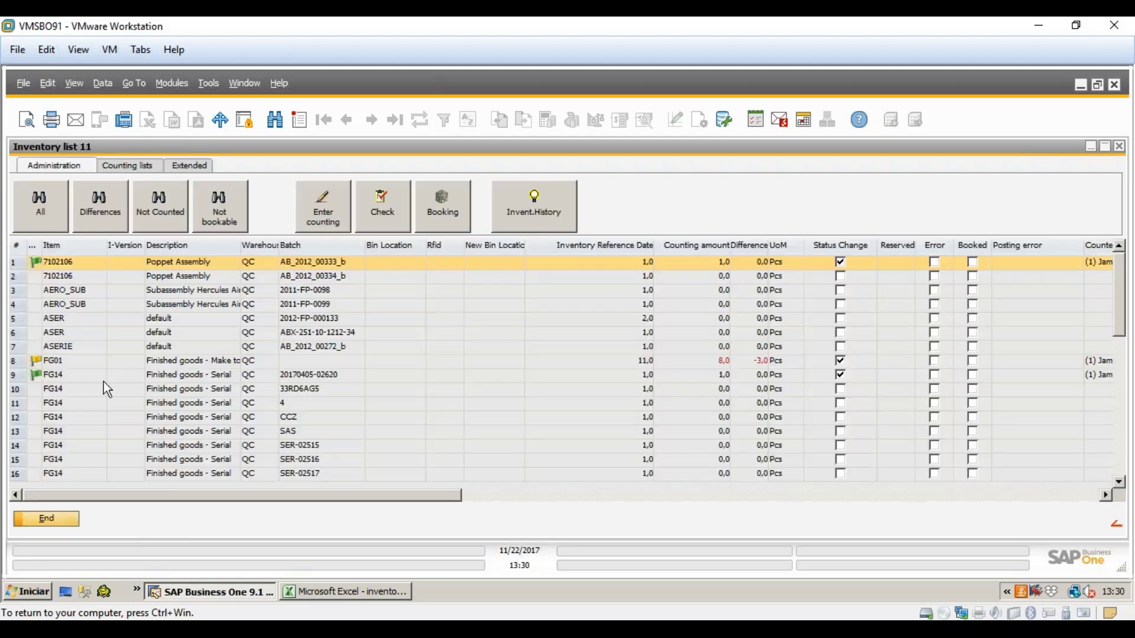
click(118, 169)
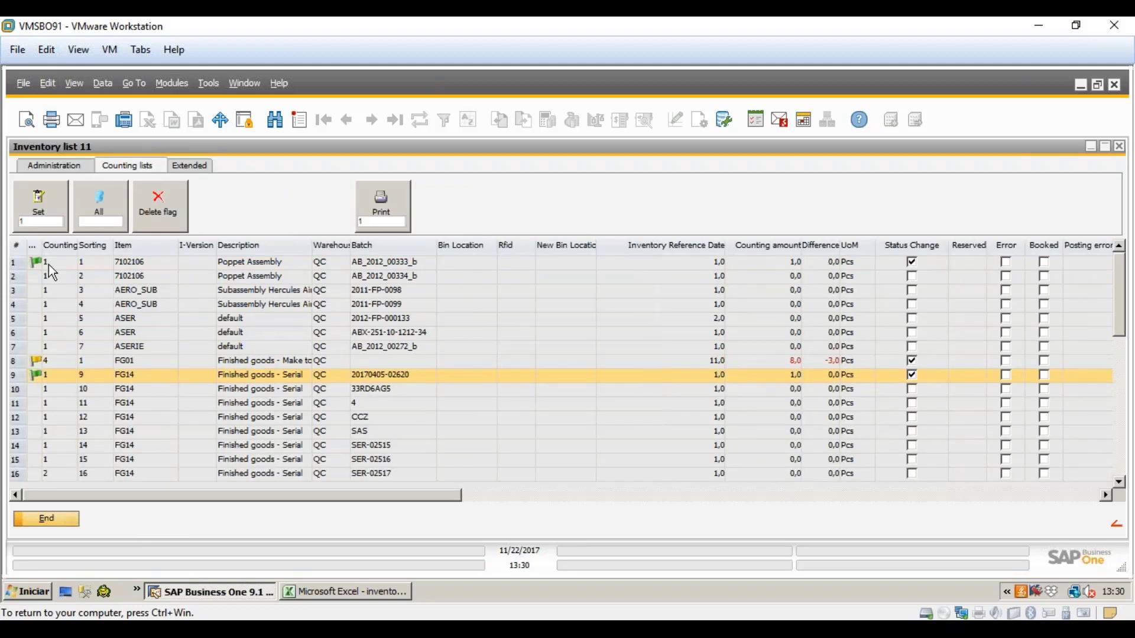
scroll(57, 280, down, 9)
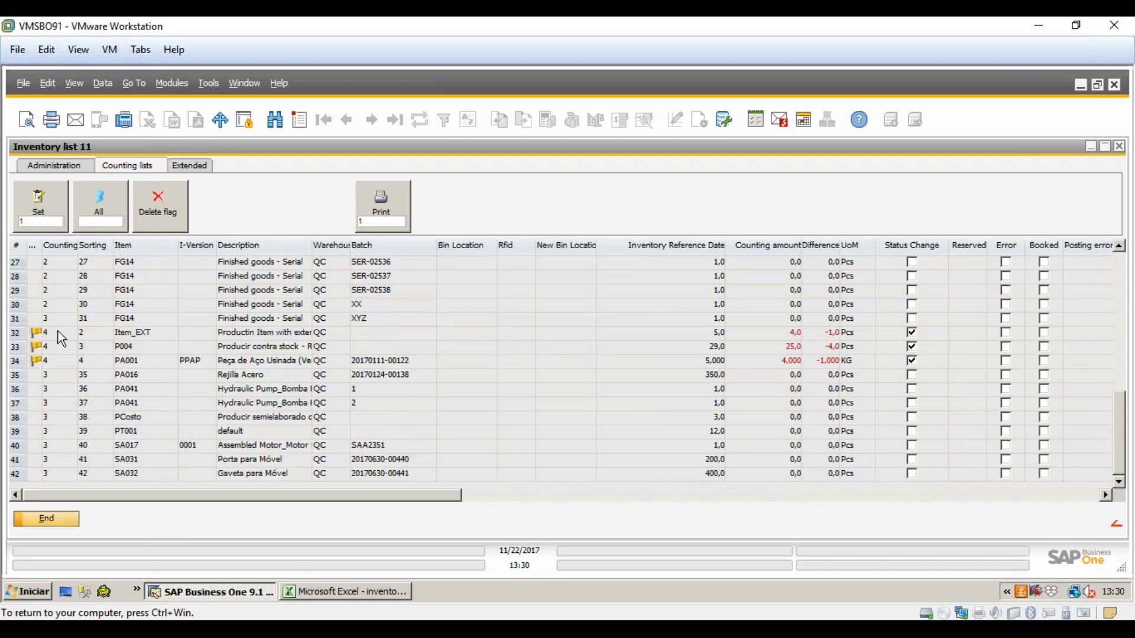
scroll(73, 432, up, 9)
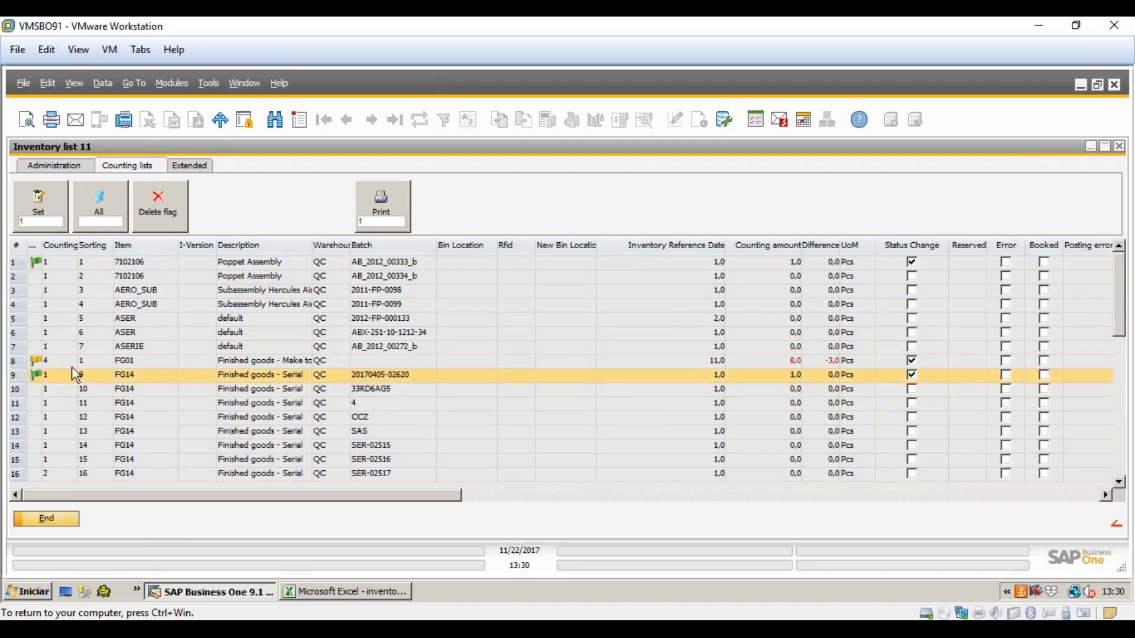
click(69, 364)
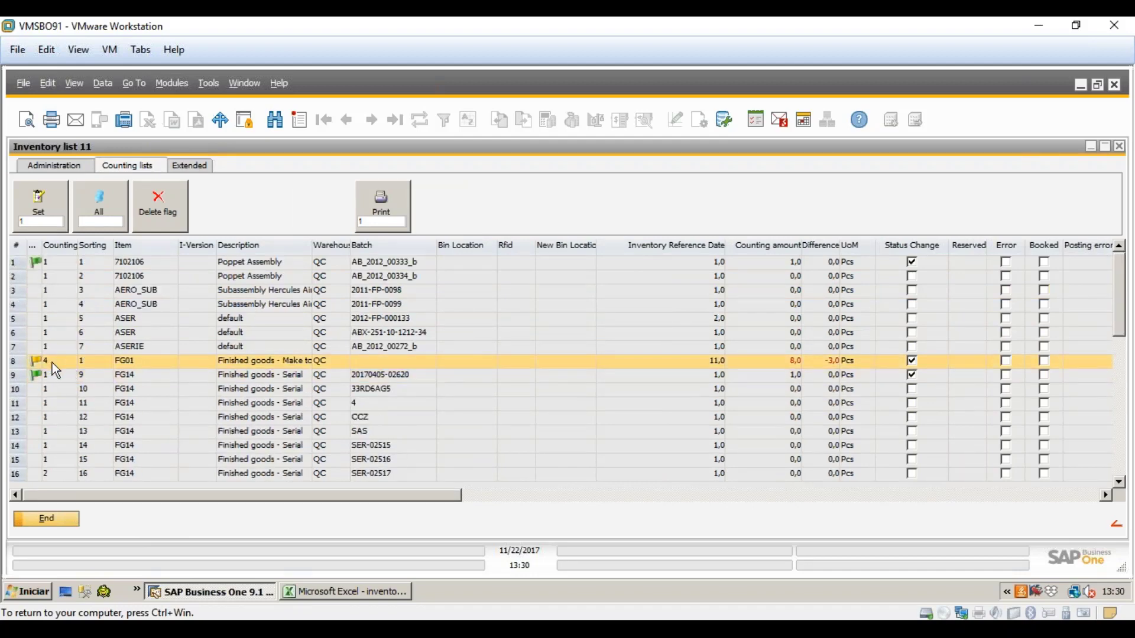
scroll(69, 377, down, 5)
scroll(71, 393, down, 4)
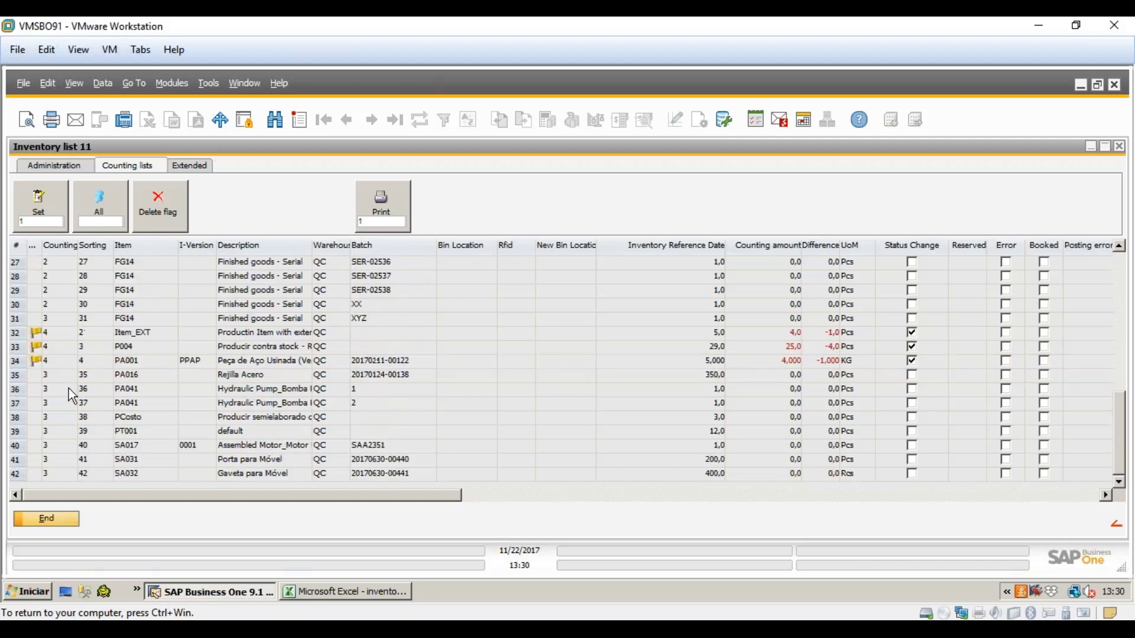
click(52, 346)
click(56, 335)
click(59, 349)
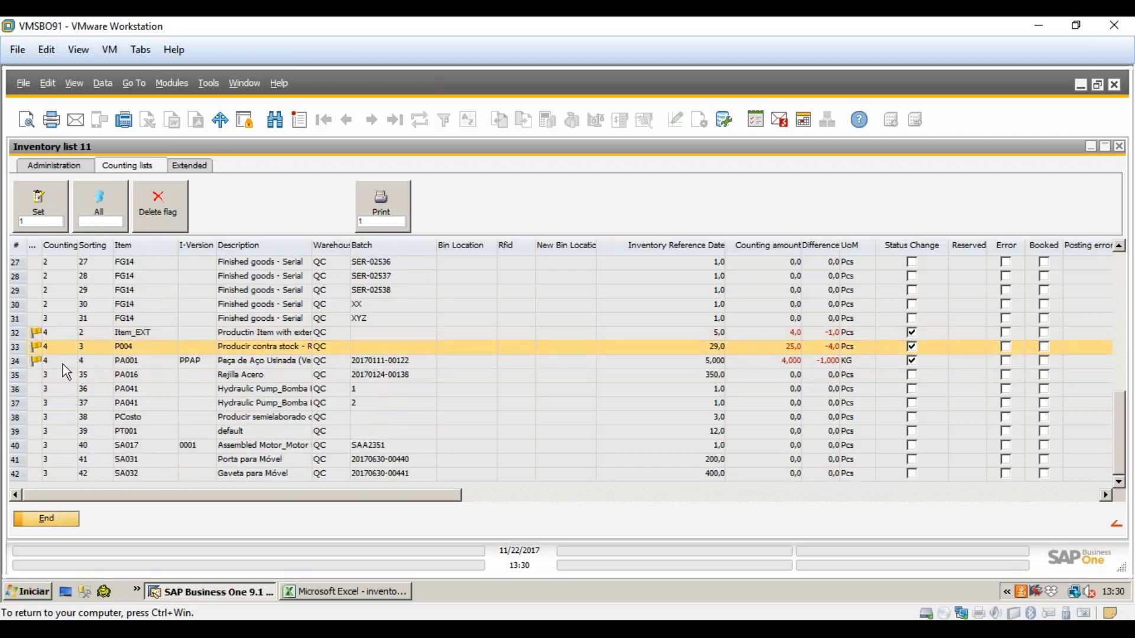
click(63, 363)
scroll(69, 403, up, 9)
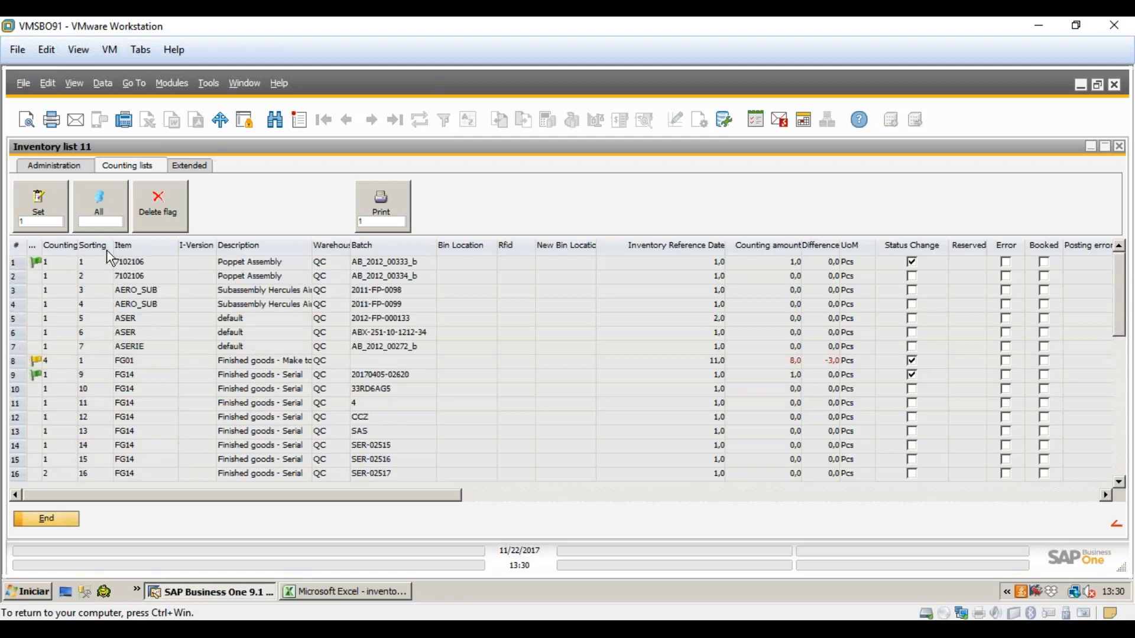
click(88, 167)
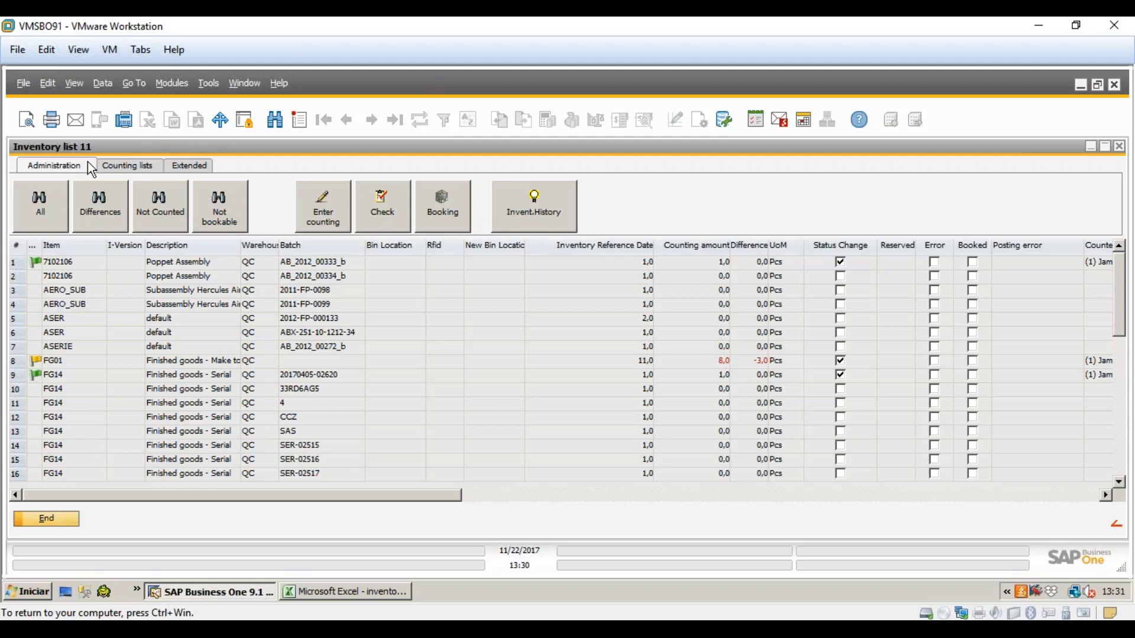
- Close inventory list 11 and the regular inventory overview
click(47, 519)
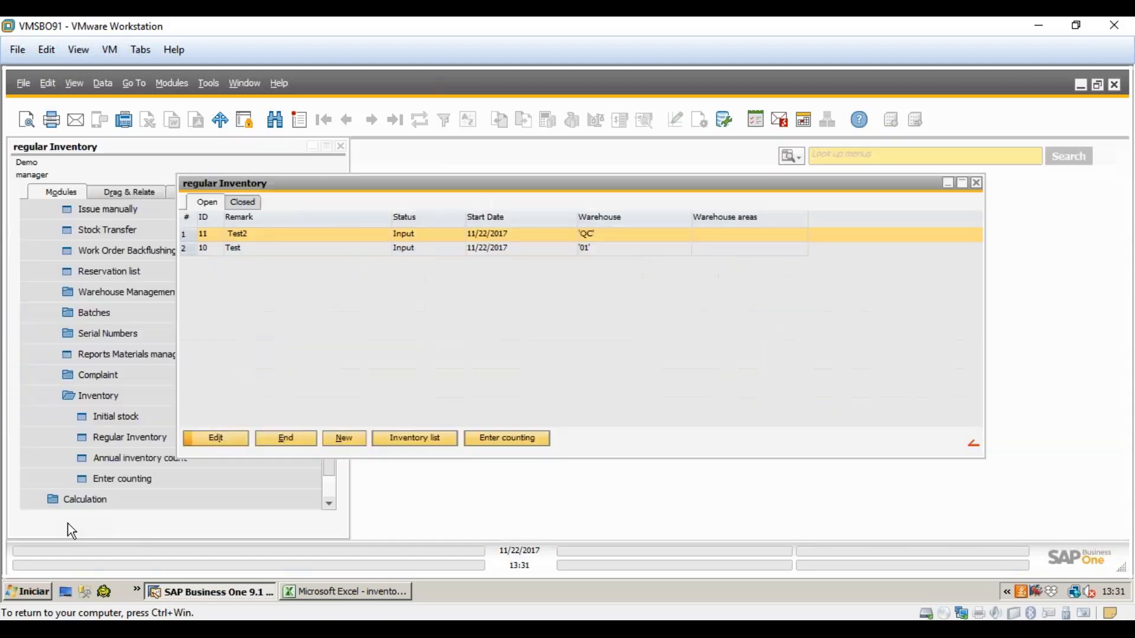
click(294, 438)
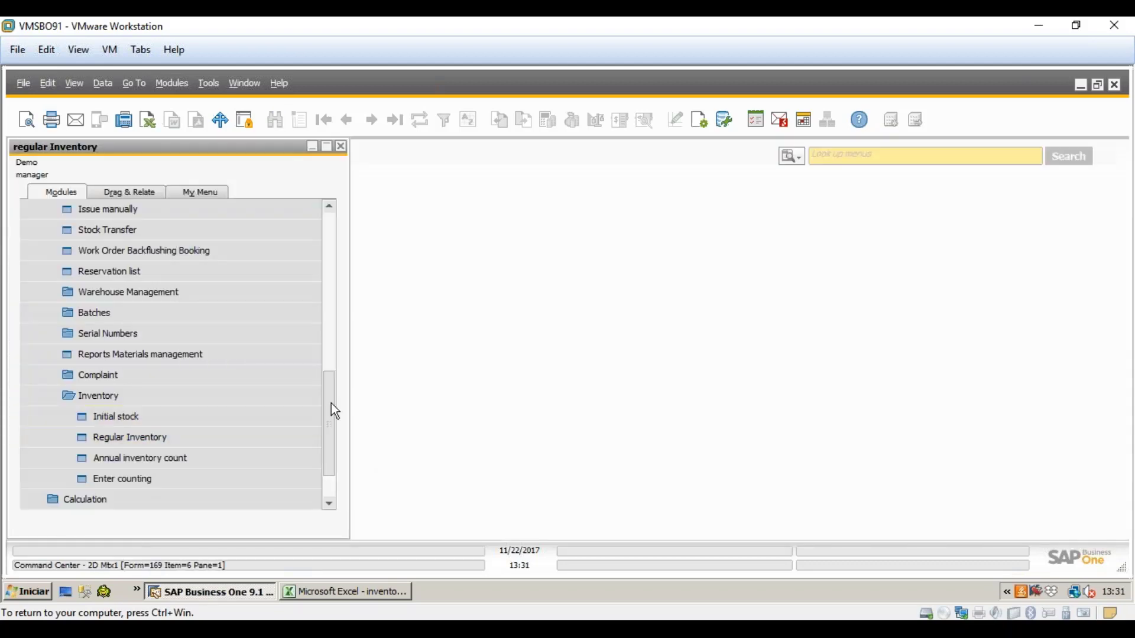
drag(329, 410, 341, 348)
scroll(157, 403, up, 3)
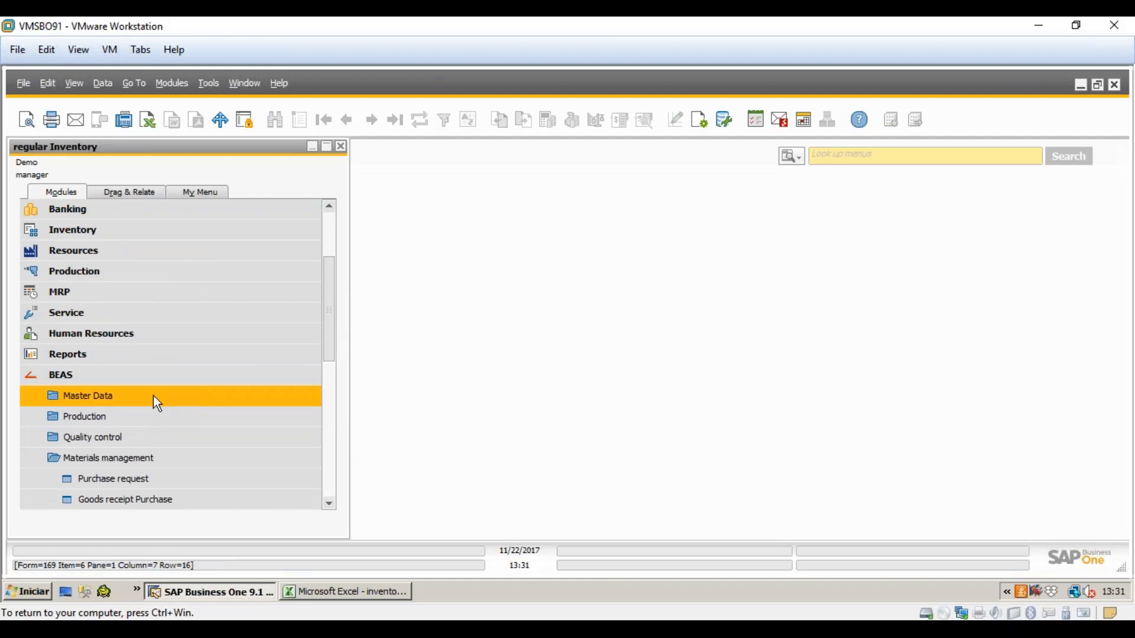
- Log personnel ID 1 into the BEAS Attendance terminal and start Inventory counting
click(108, 378)
click(84, 497)
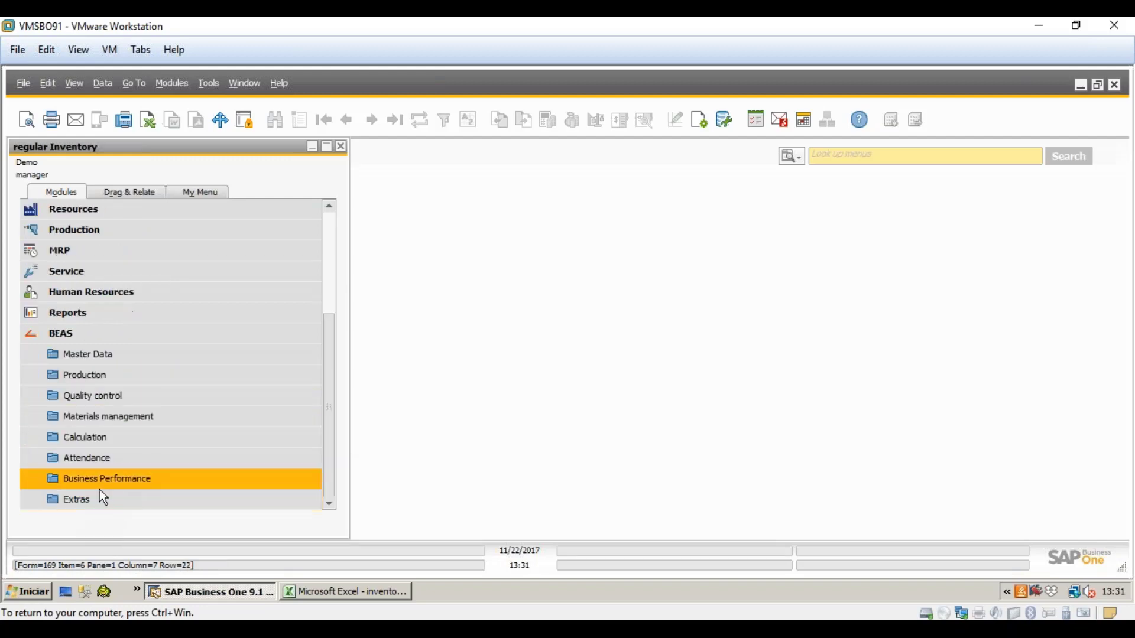
click(108, 463)
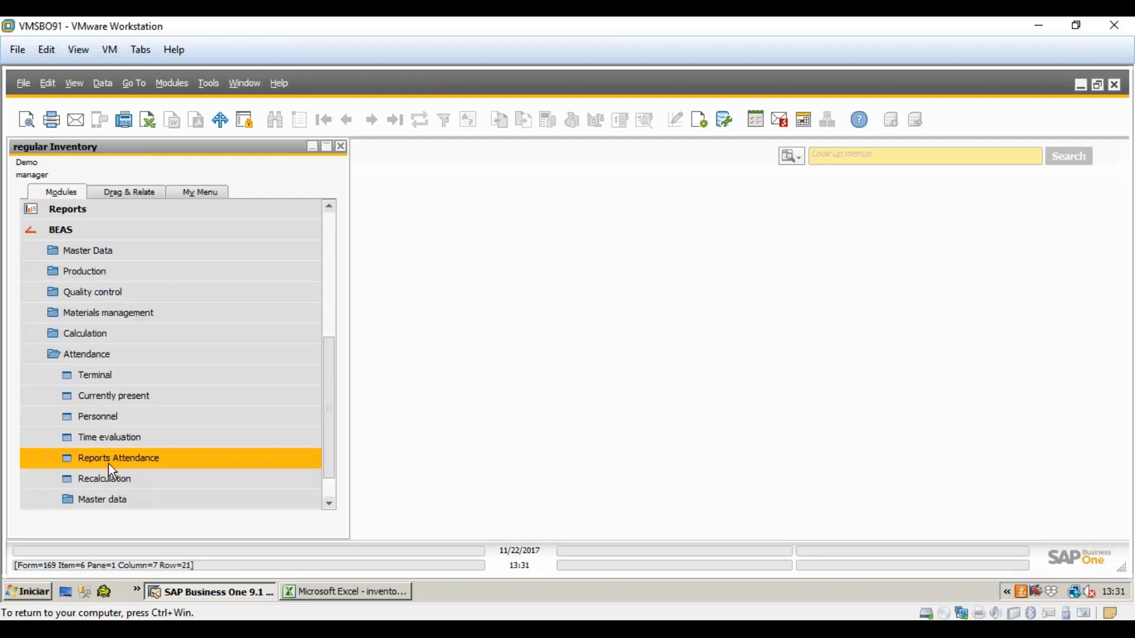
click(118, 378)
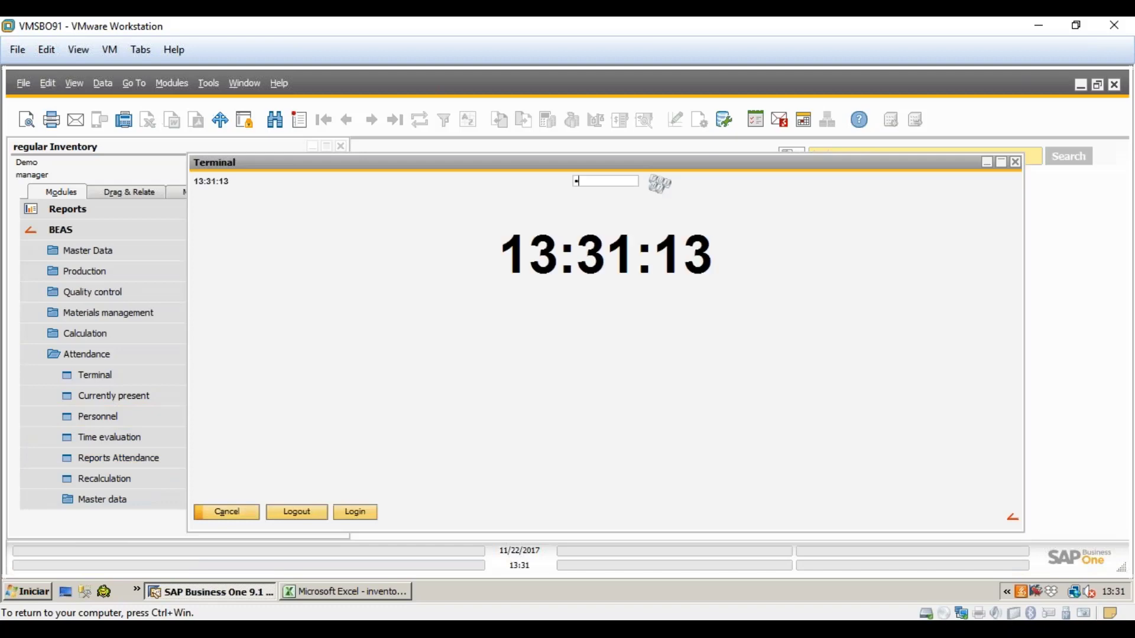
text(1)
key(Return)
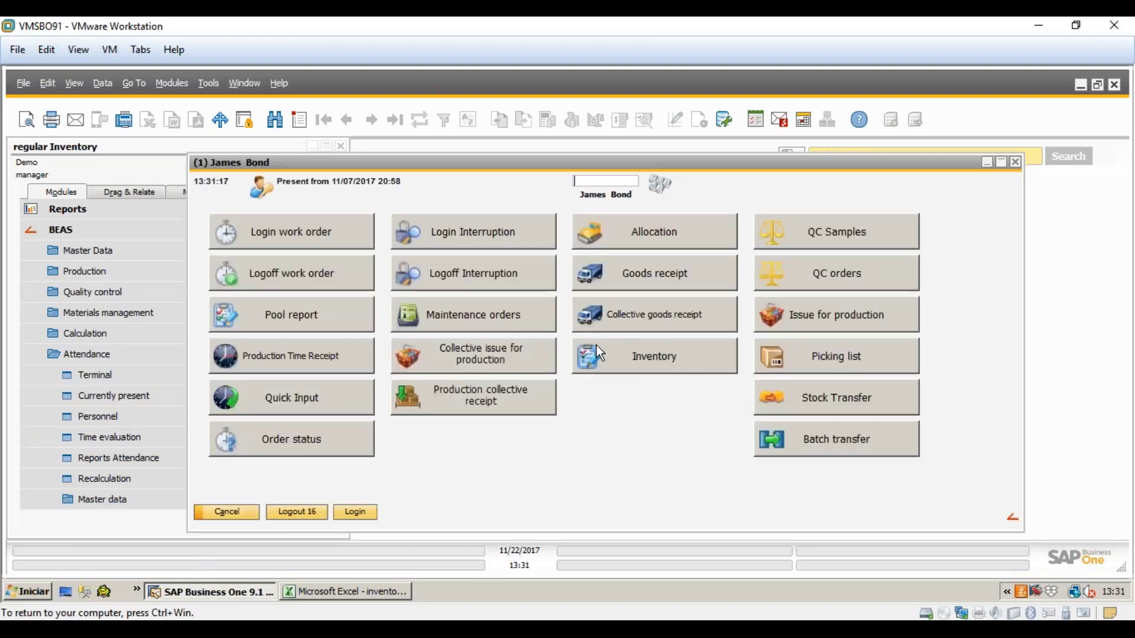
click(636, 355)
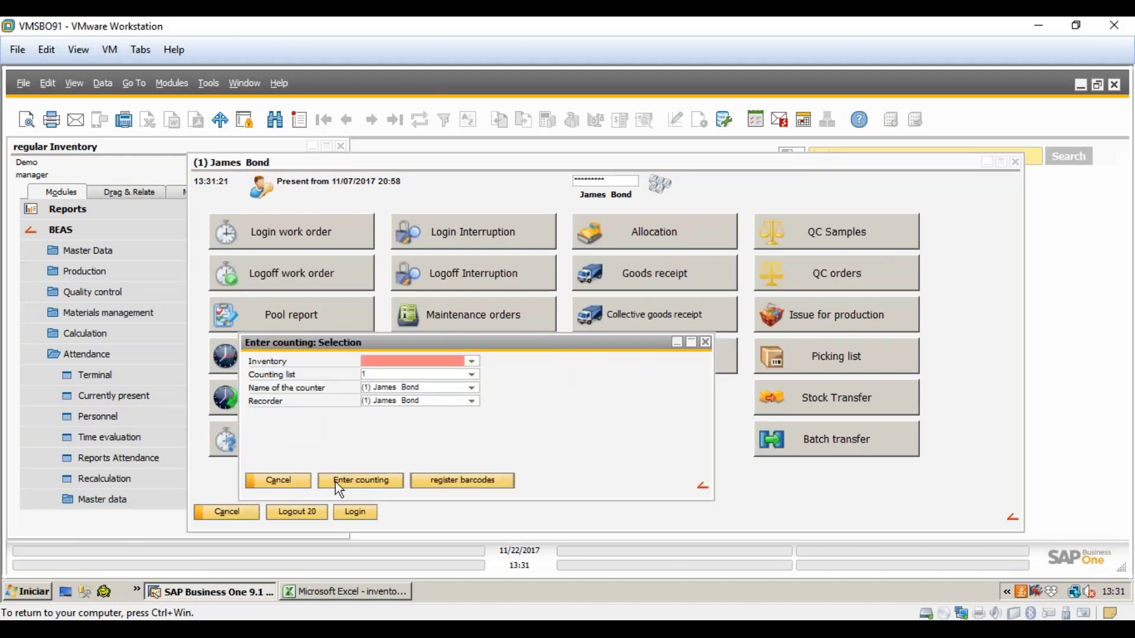
- Check the open inventories in BEAS Materials management > Inventory > Regular Inventory
click(473, 361)
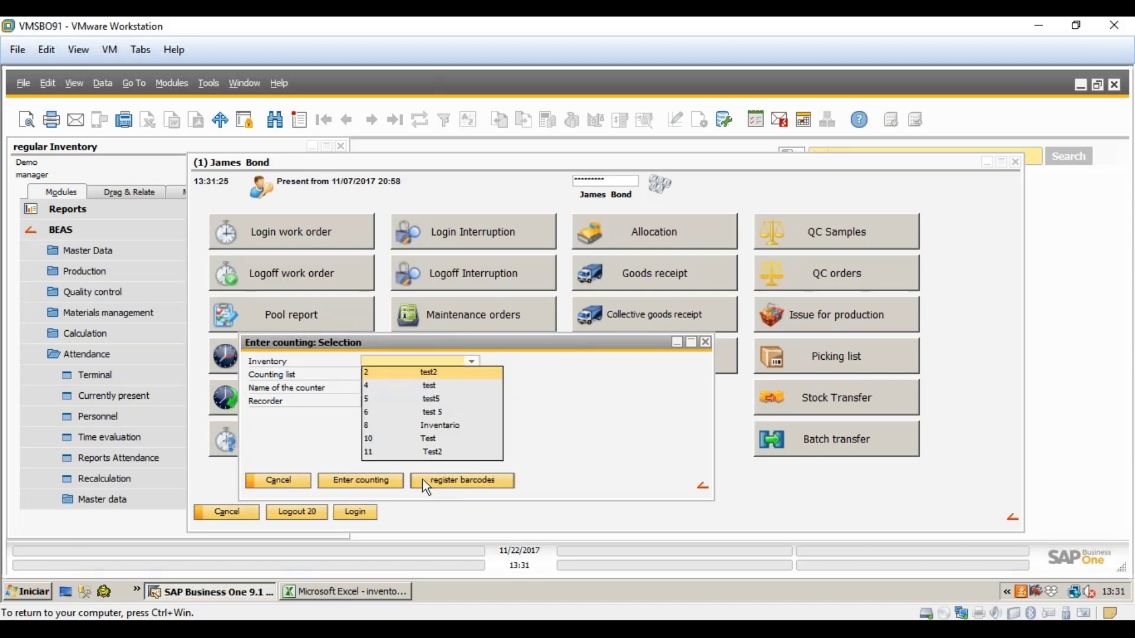
click(44, 234)
click(99, 504)
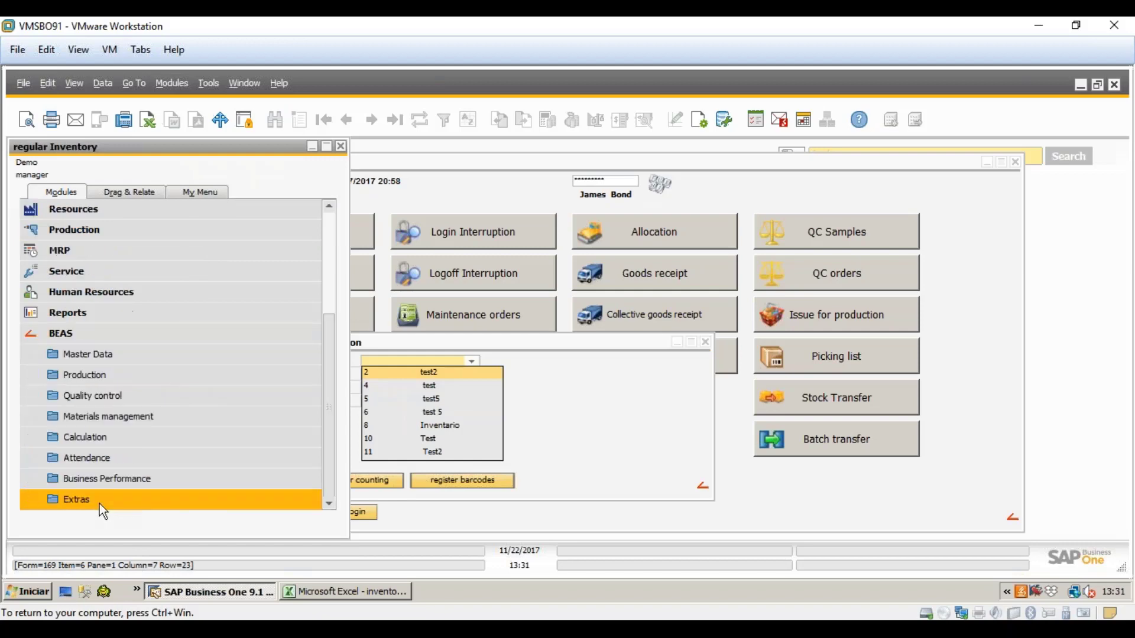
click(84, 419)
scroll(84, 421, down, 2)
click(93, 439)
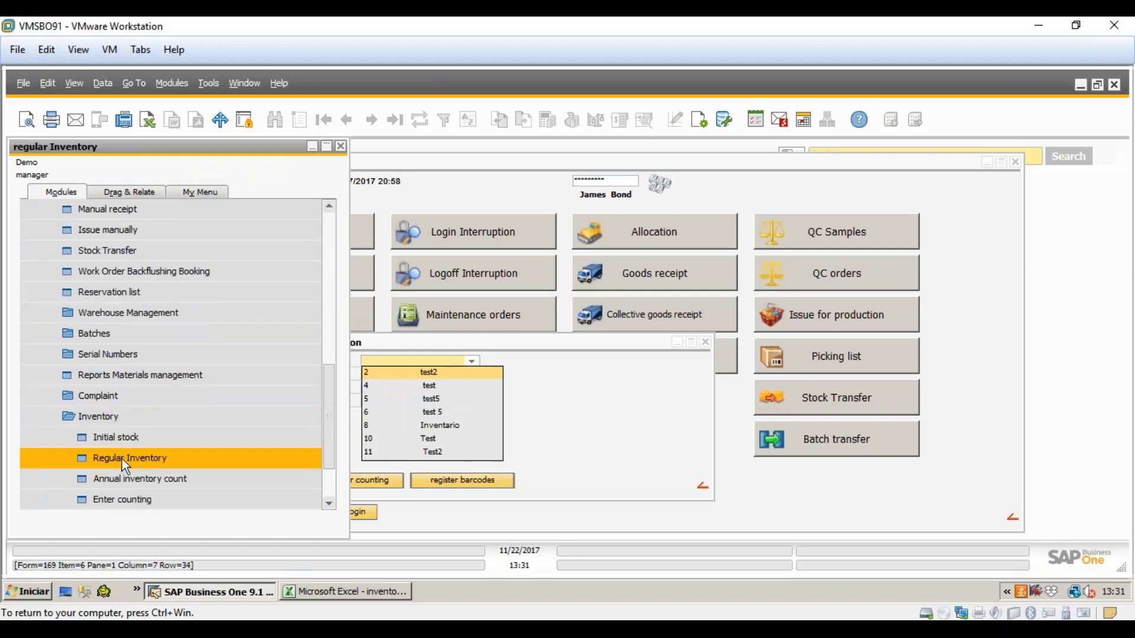
click(127, 458)
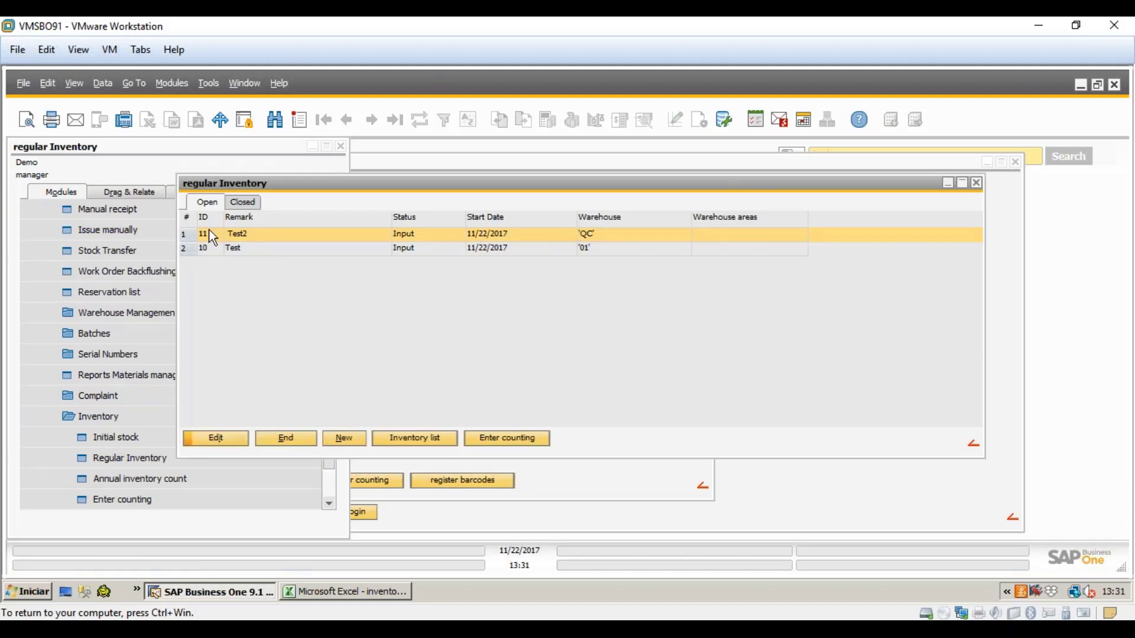
click(286, 438)
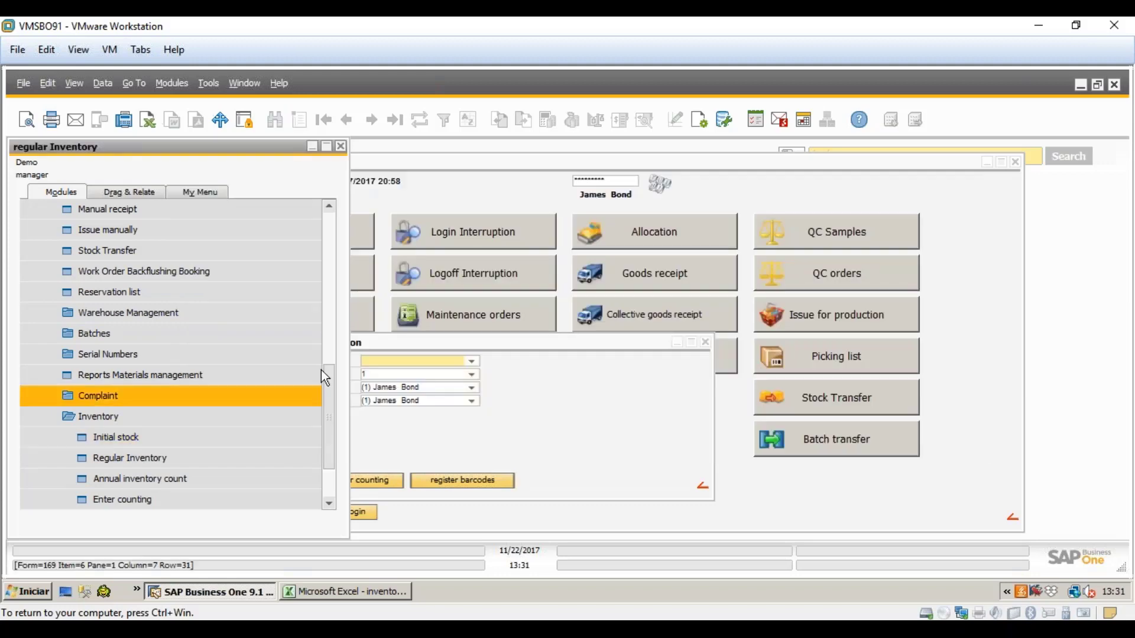
- Select inventory 11 (Test2) and counting list 4 in the Enter counting selection
click(471, 361)
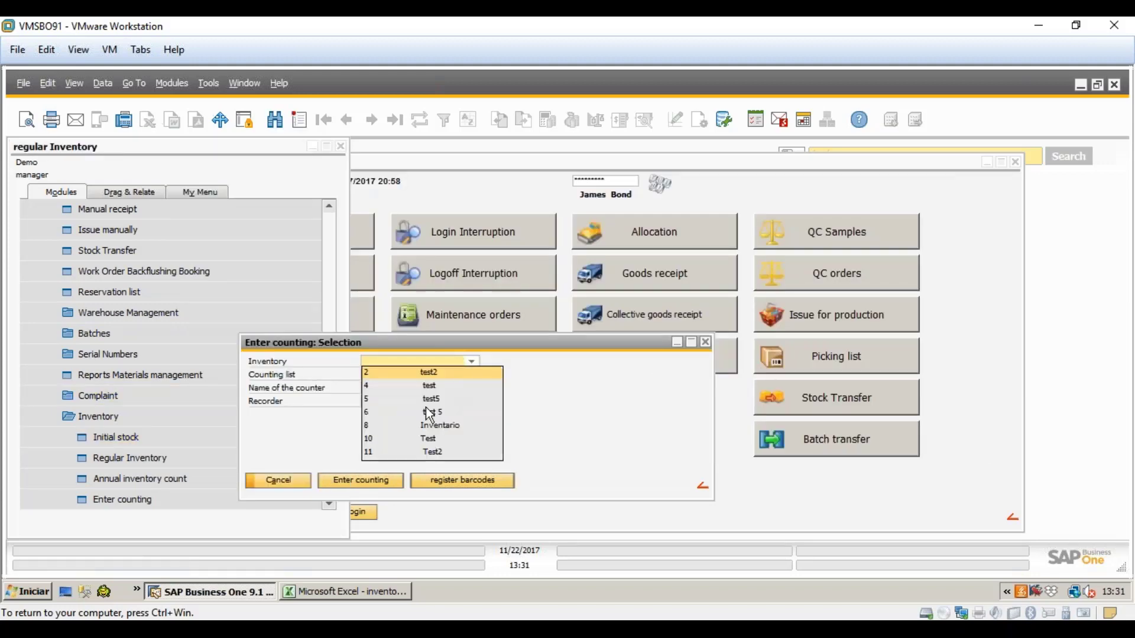
click(429, 452)
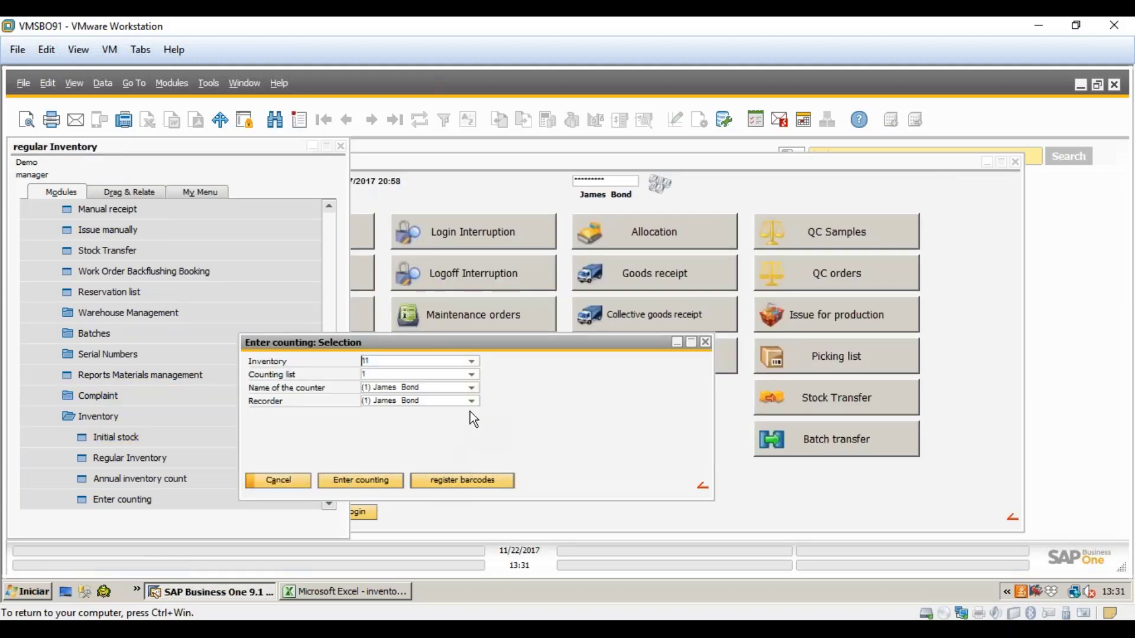
click(472, 375)
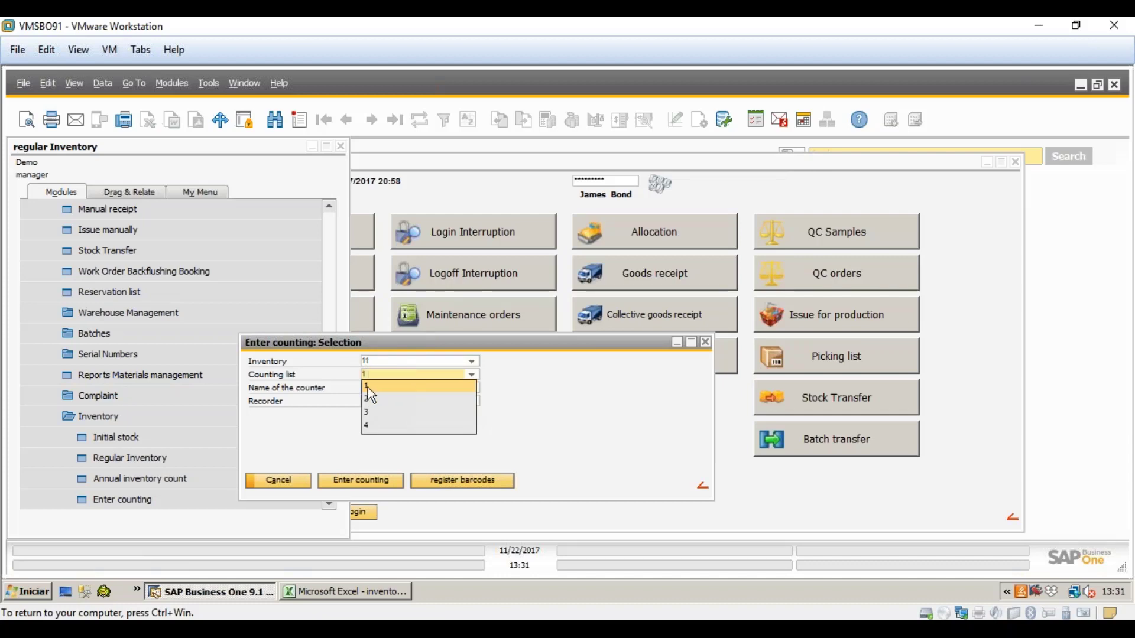
click(390, 427)
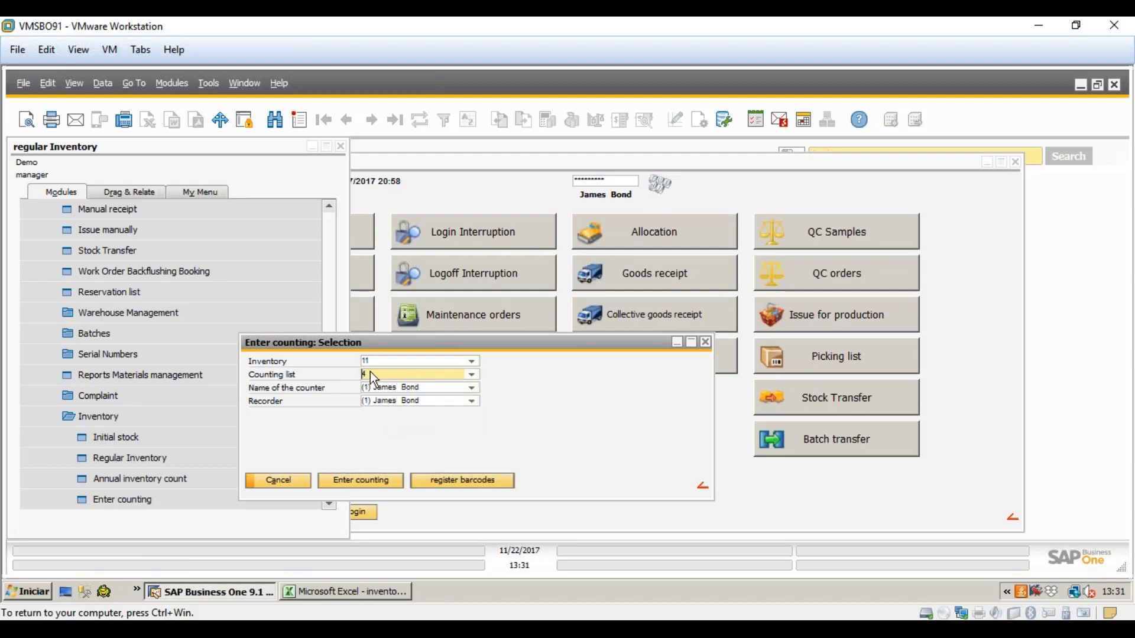
key(Tab)
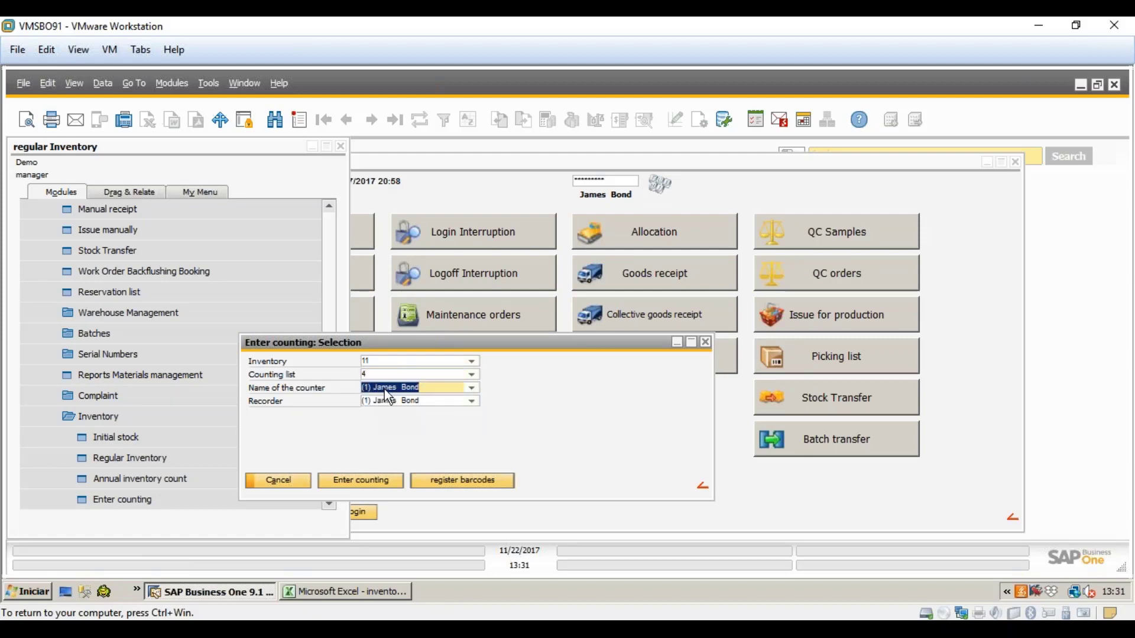
key(Tab)
key(shift+Tab)
key(Tab)
key(shift+Tab)
- Open count entry for inventory 11 and step through the counted quantities of P004, PA001, Item_EXT and FG01
click(381, 481)
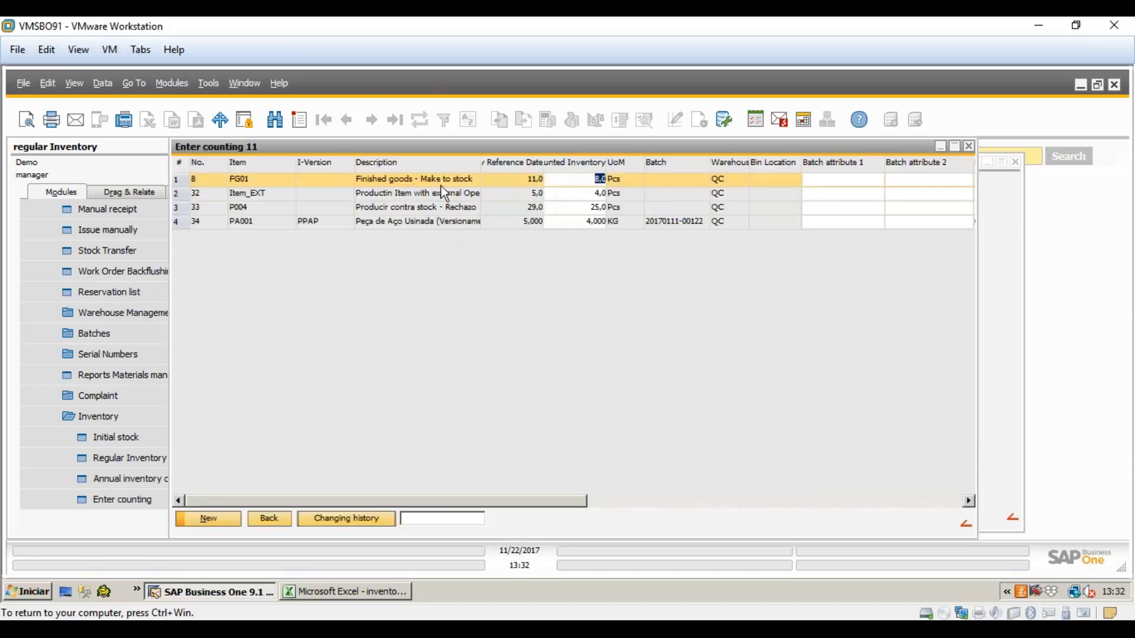
click(245, 210)
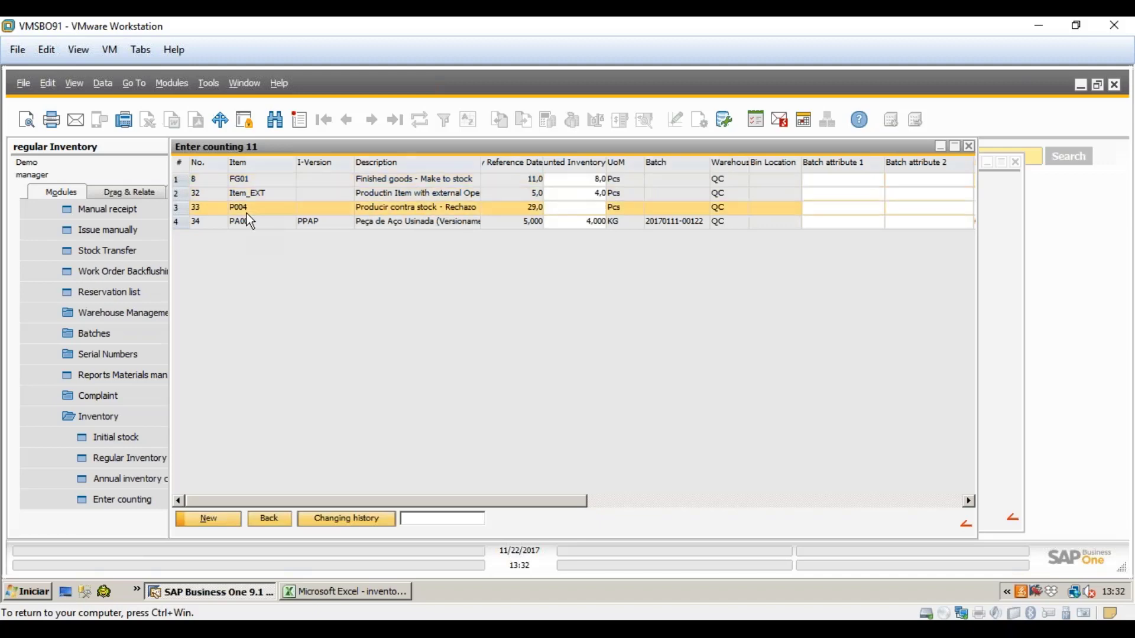
click(247, 219)
click(247, 209)
click(246, 197)
click(248, 183)
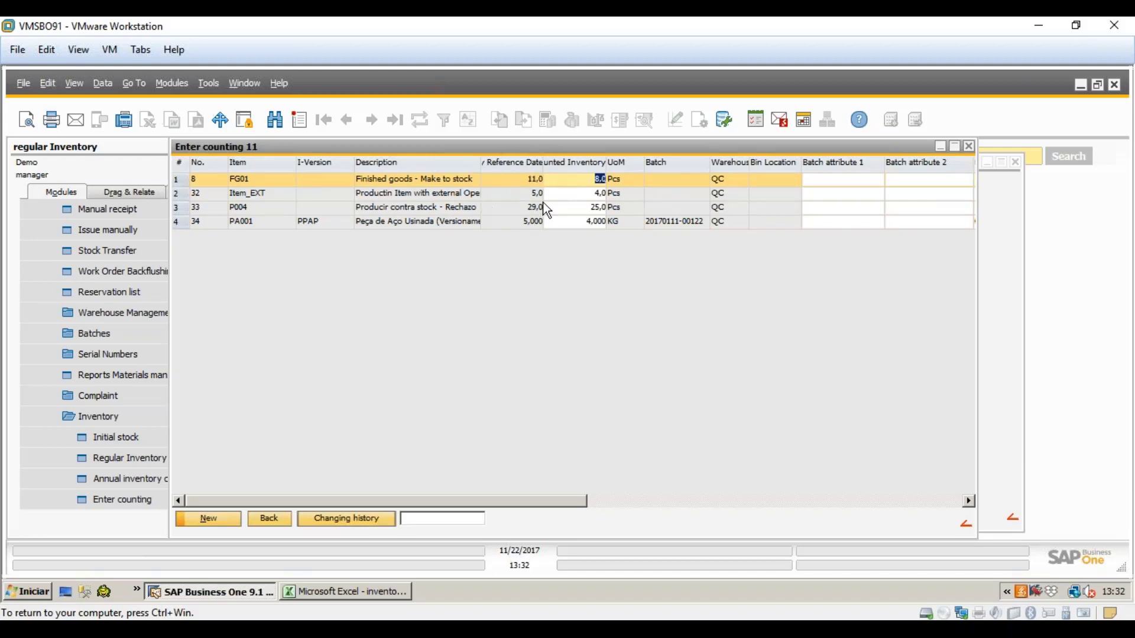
- Change Item_EXT's counted quantity from 4,0 to 5,0
click(584, 193)
click(588, 207)
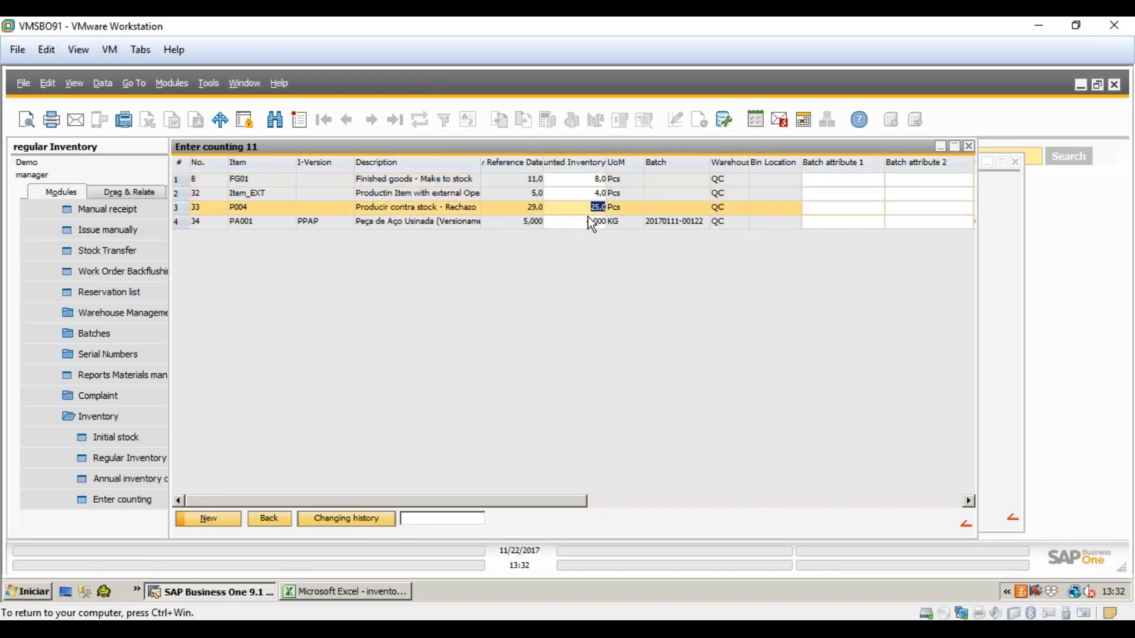
click(593, 222)
click(590, 193)
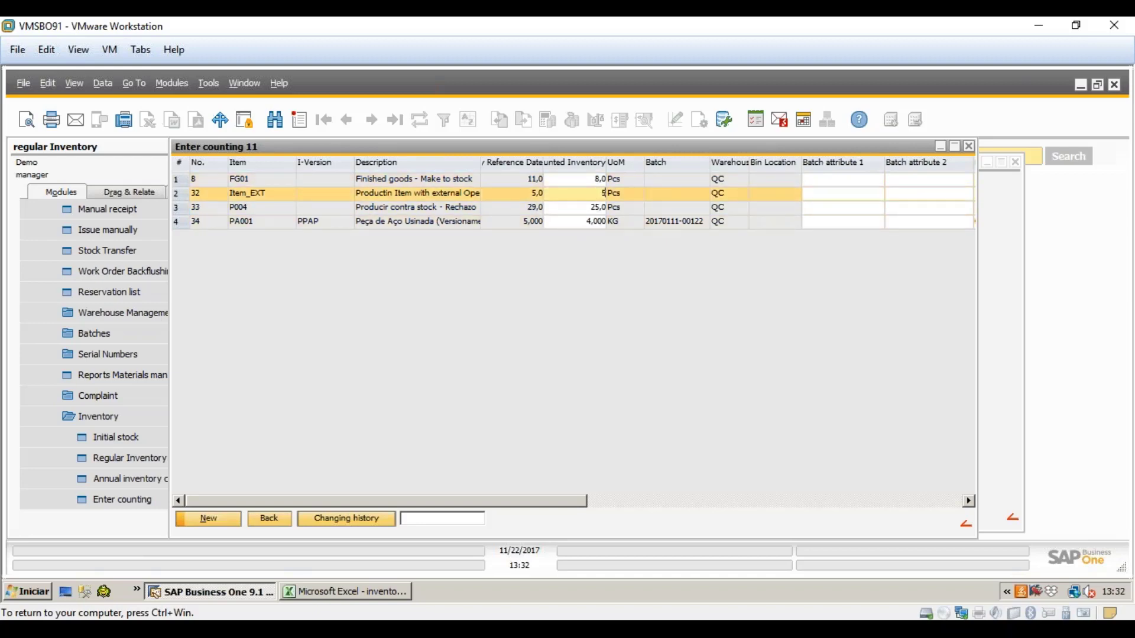
click(597, 206)
- Confirm Item_EXT now reads 5,0, then close the count entry and its selection dialog
click(602, 181)
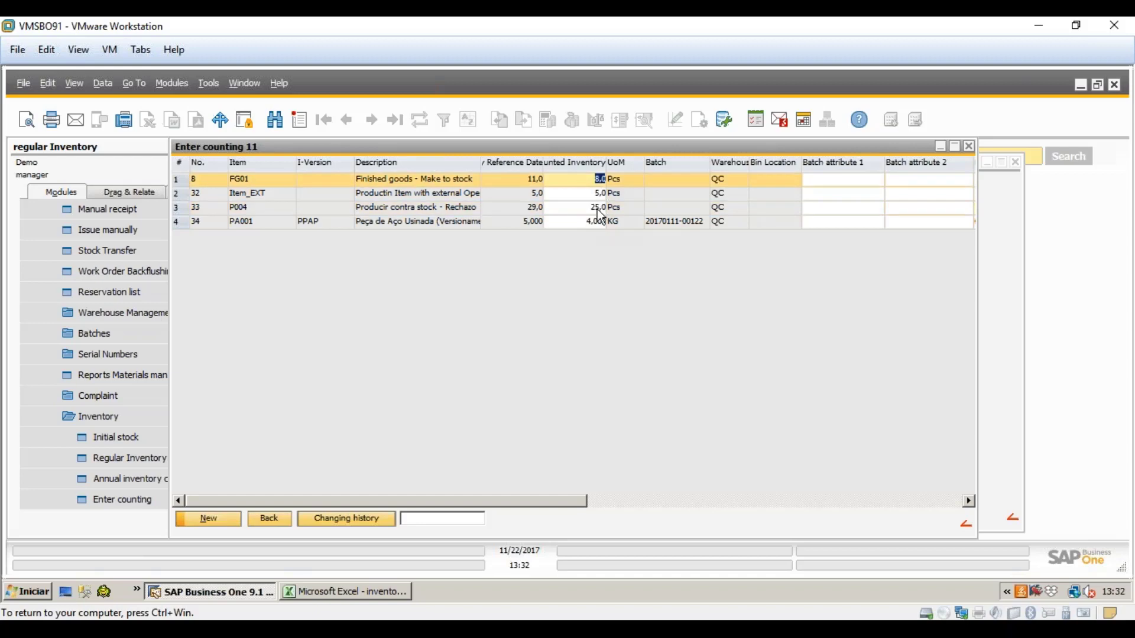
click(597, 208)
click(593, 222)
click(587, 193)
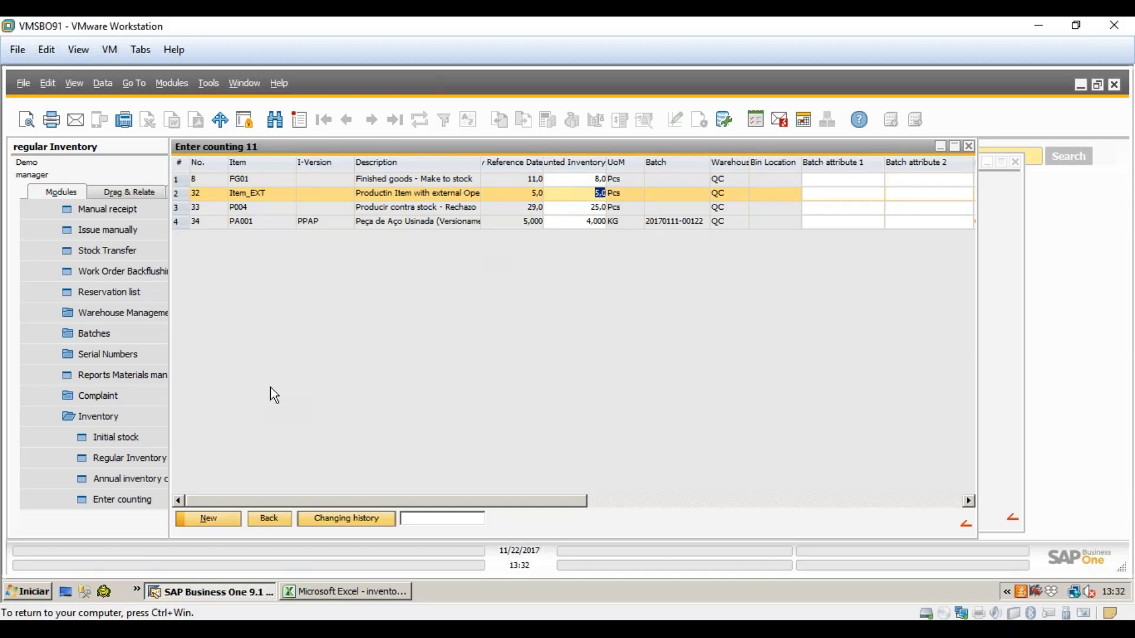
click(261, 517)
click(296, 480)
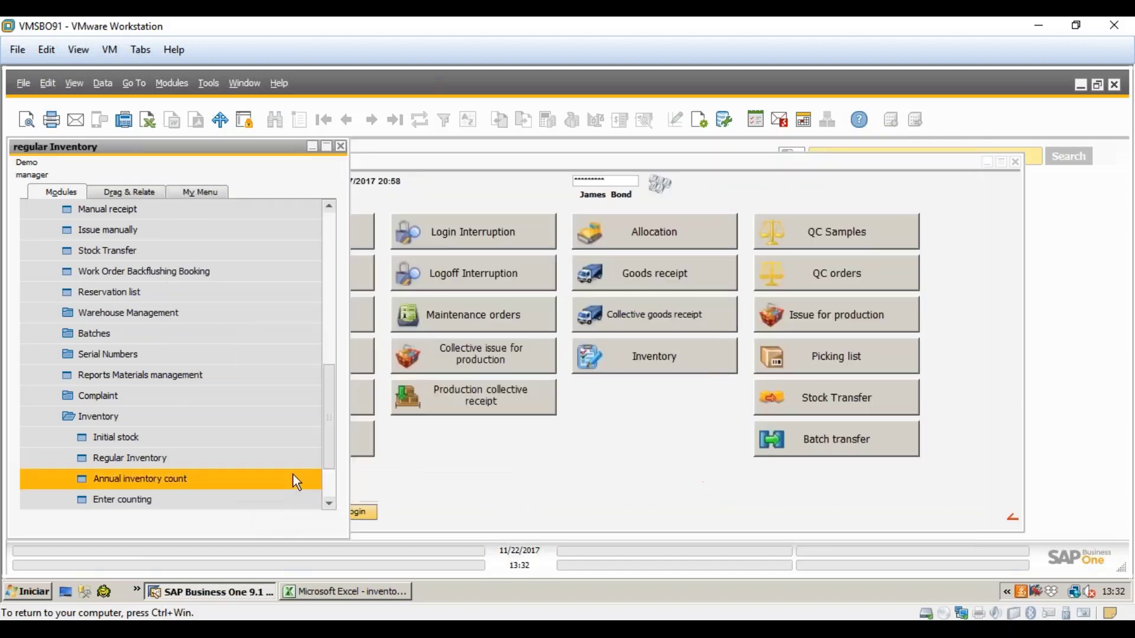
- Close the terminal and open the overview of regular inventories
click(227, 512)
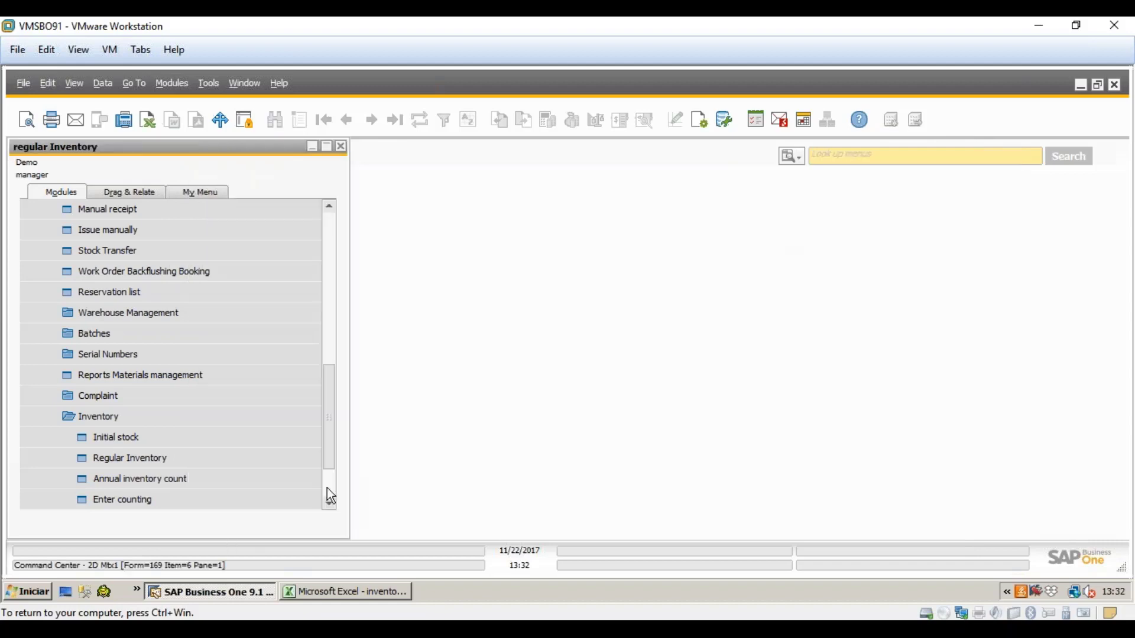
drag(332, 443, 335, 474)
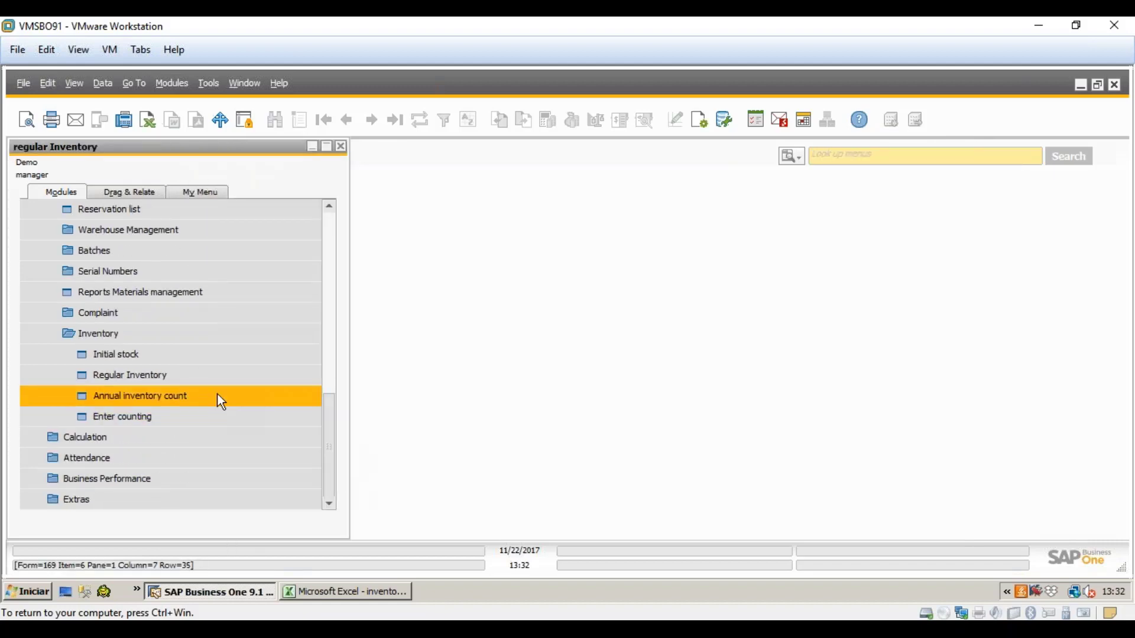
click(261, 363)
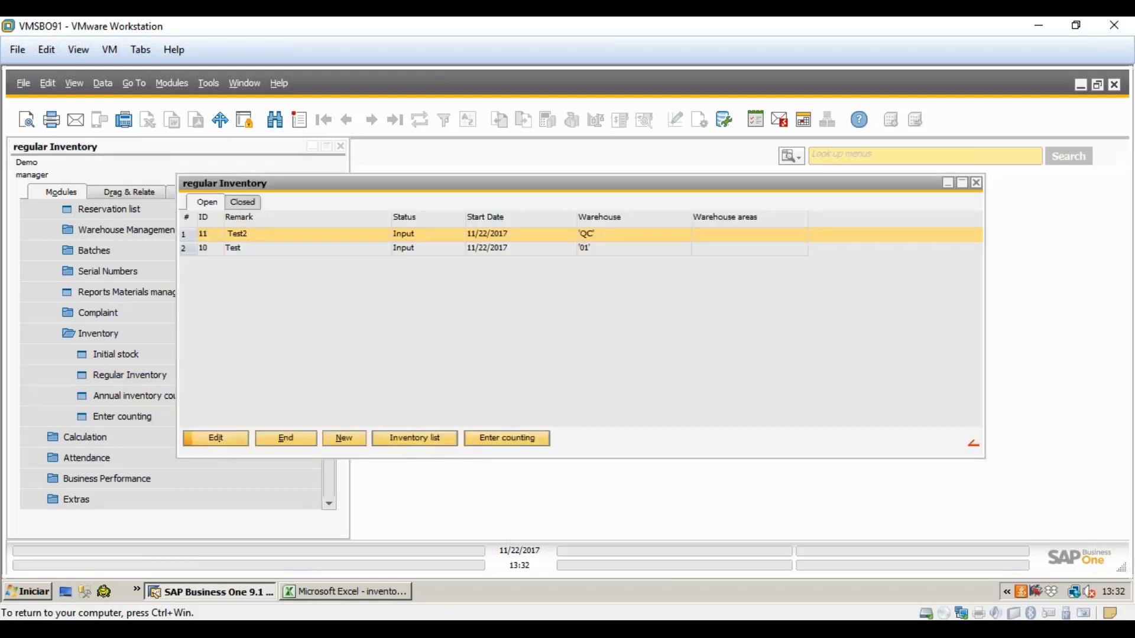
- Filter inventory list 11 to items with count differences: FG01, P004 and PA001
scroll(107, 449, down, 9)
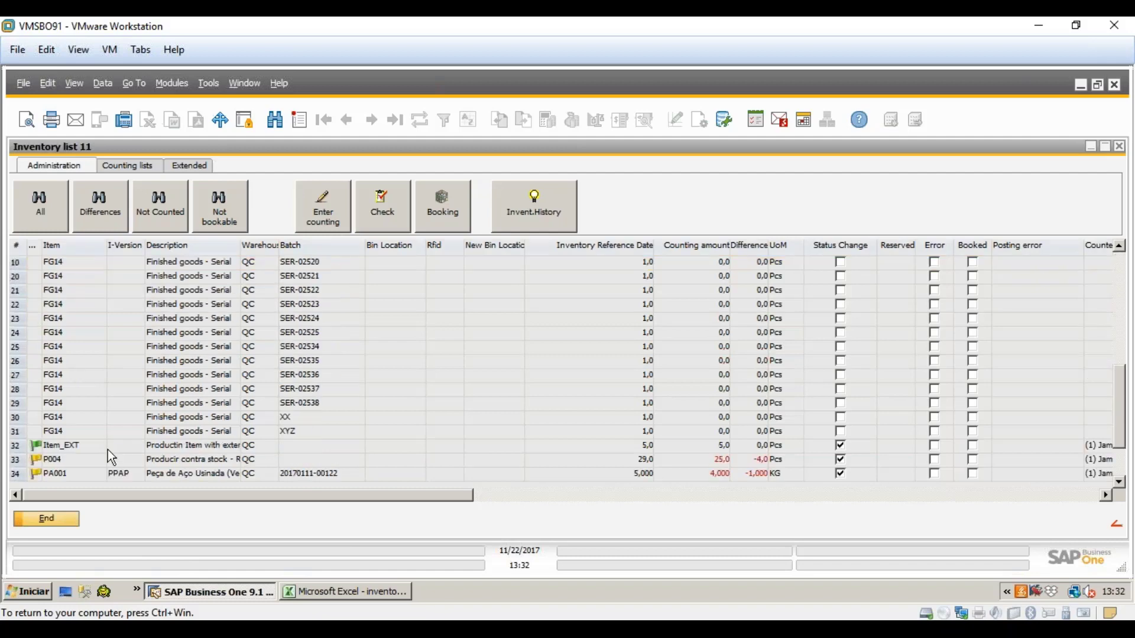
click(201, 332)
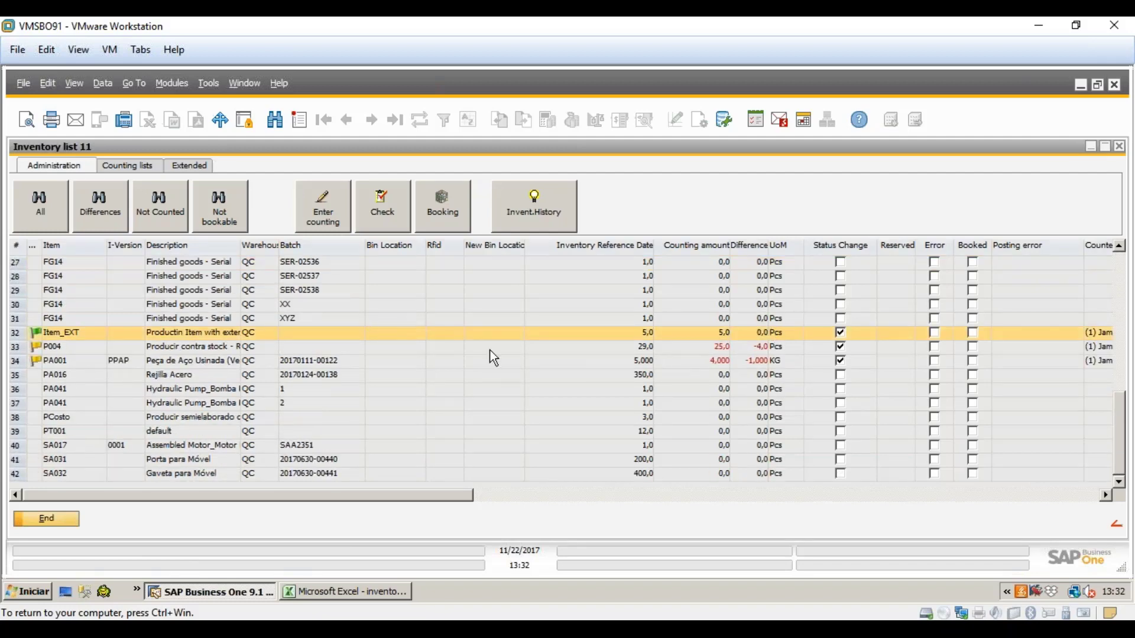
scroll(121, 296, up, 9)
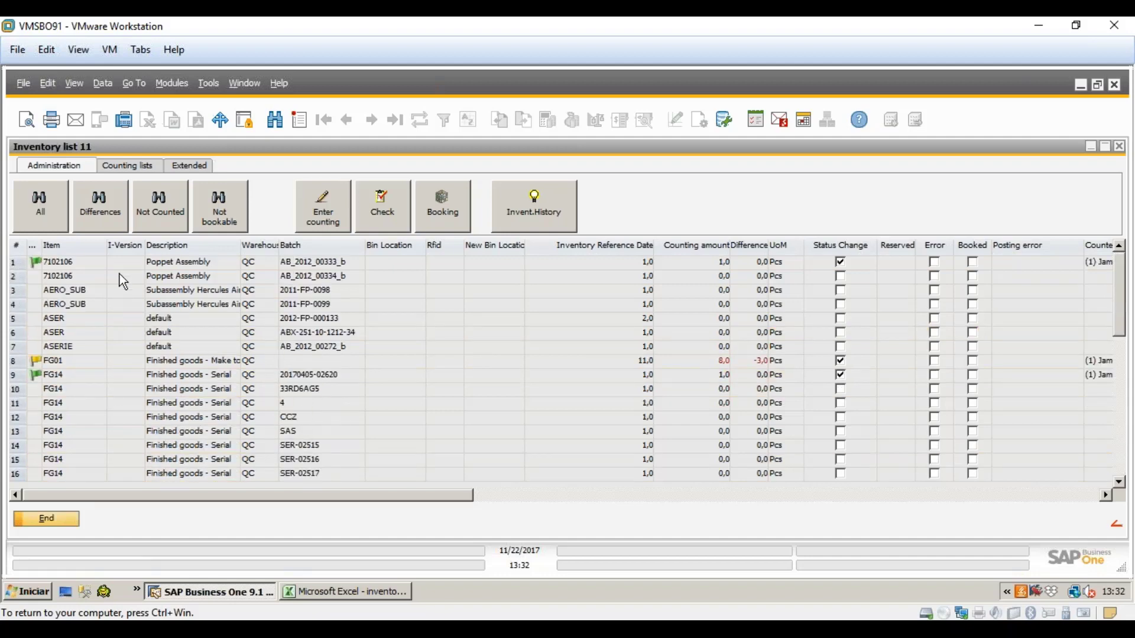
click(109, 223)
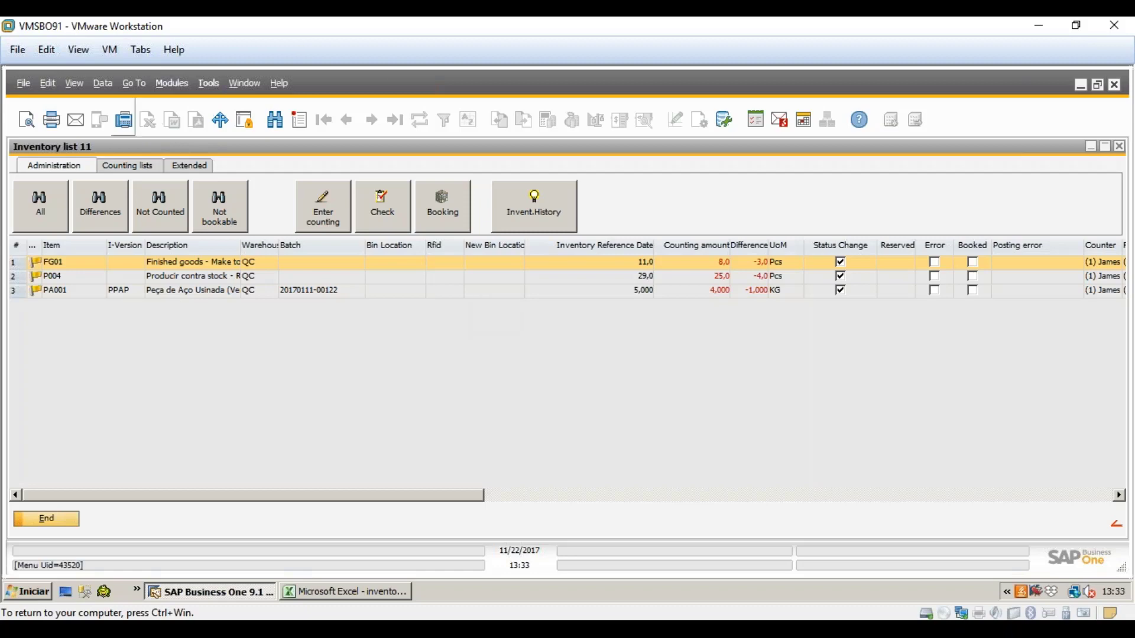
- List every item of inventory 11 on the Counting lists tab, showing FG01 in list 4 at -3,0
click(40, 207)
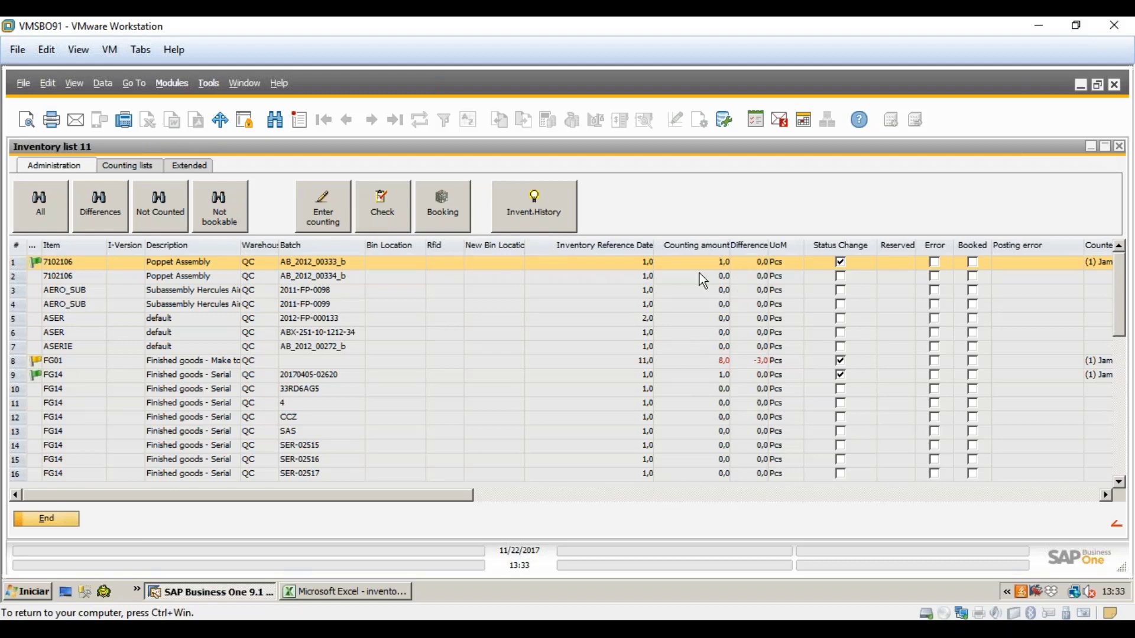
click(129, 165)
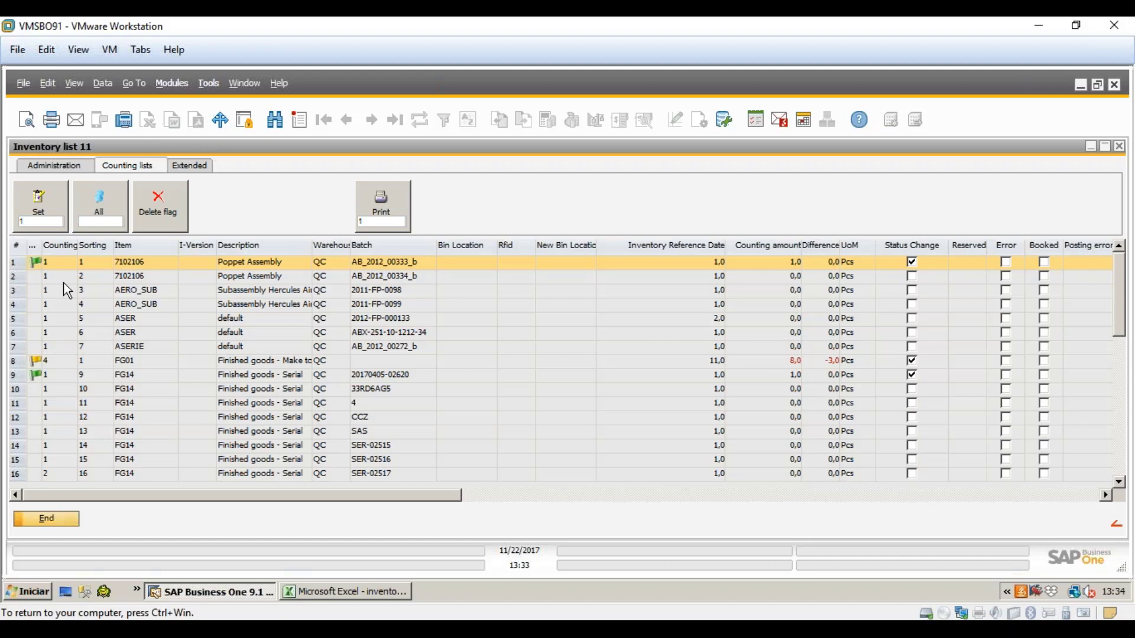
- Check the Item column's print and export options, then return inventory list 11 to the Administration view
right_click(127, 253)
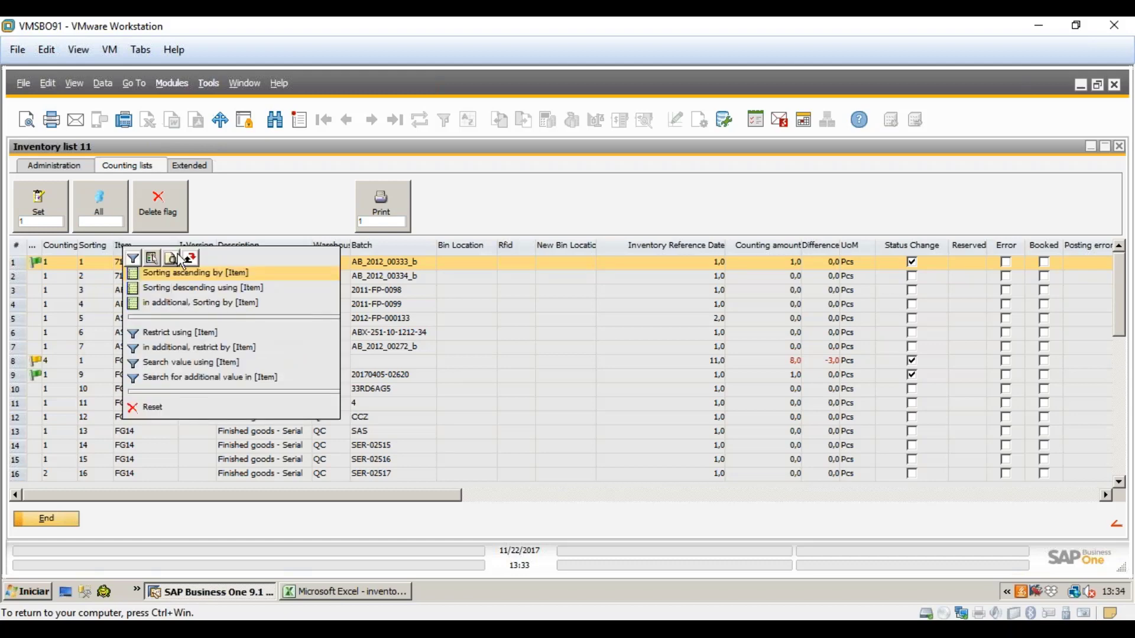
click(169, 259)
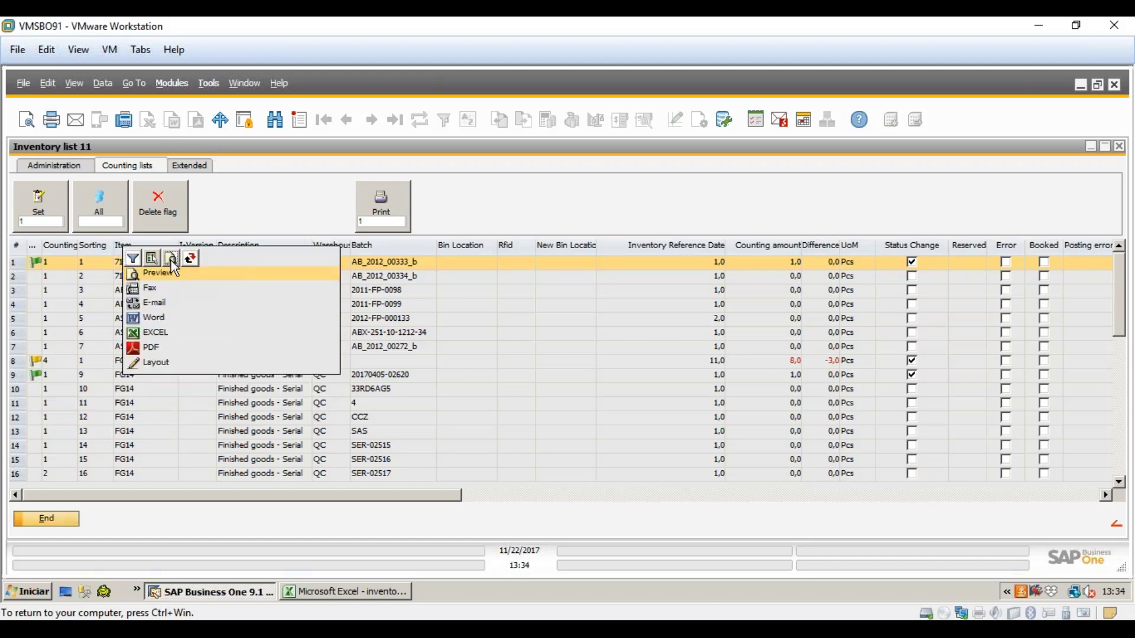
click(406, 313)
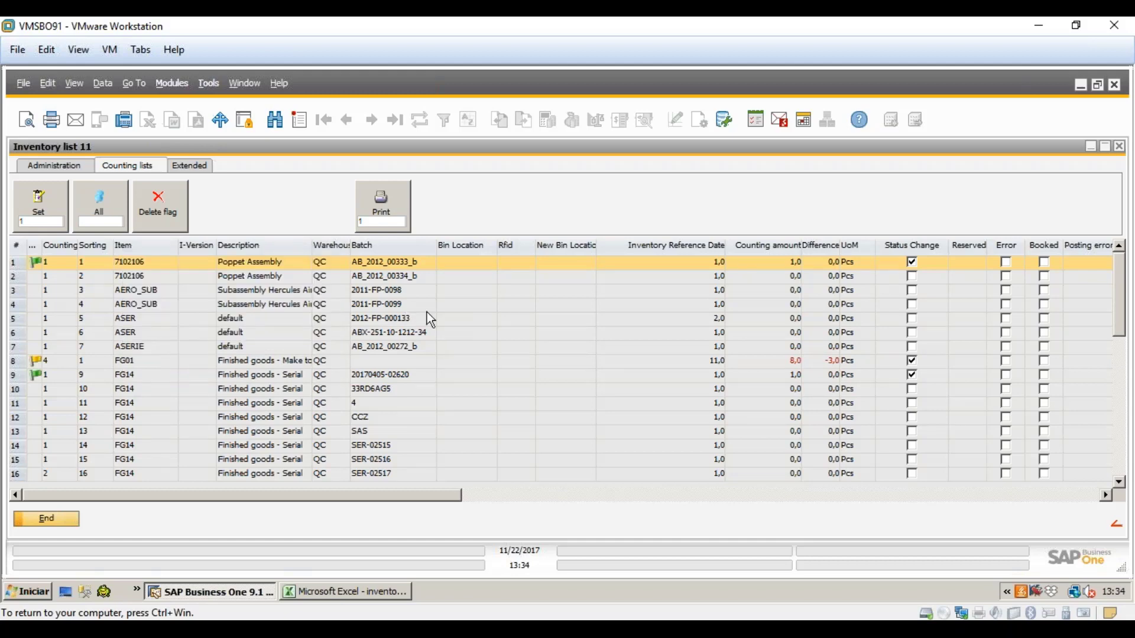
click(66, 168)
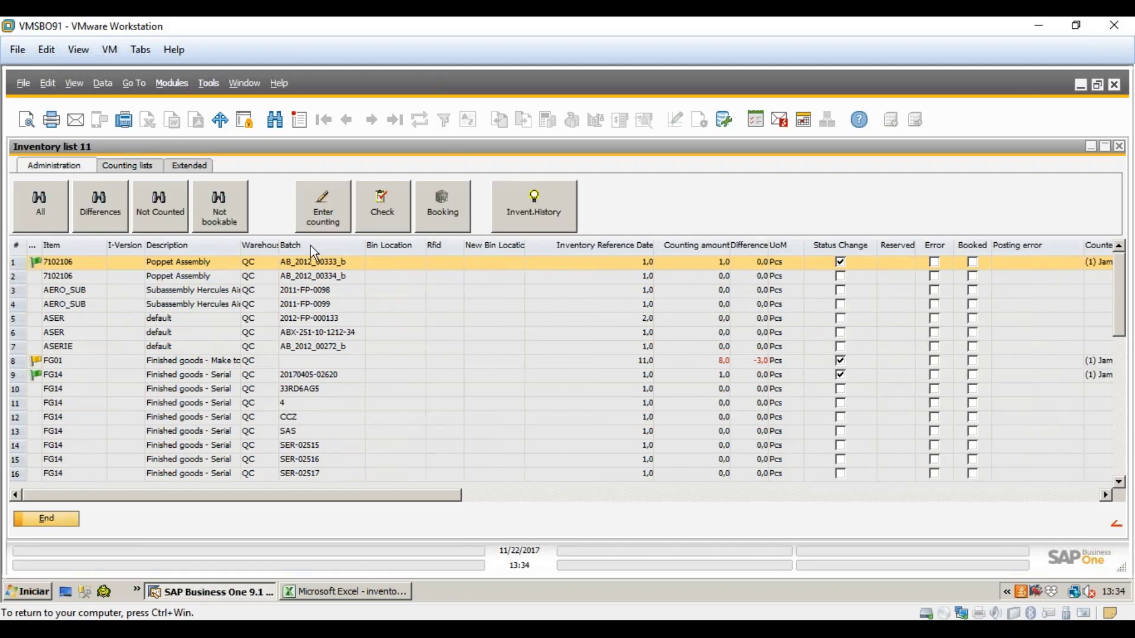
- Close inventory list 11 and the regular inventories overview
click(733, 363)
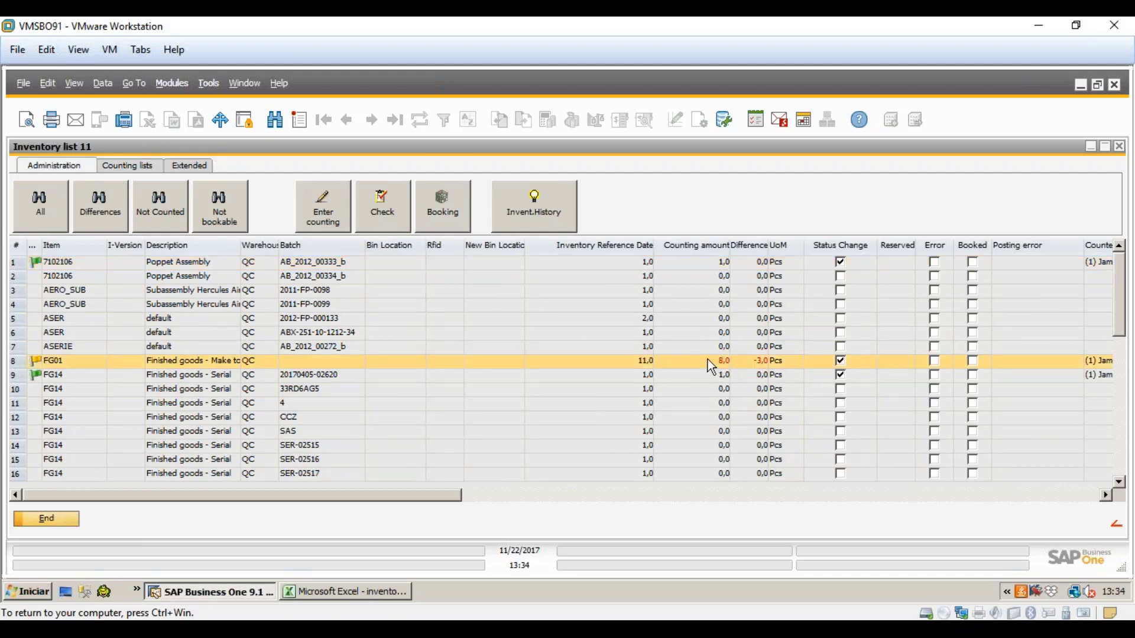
click(57, 523)
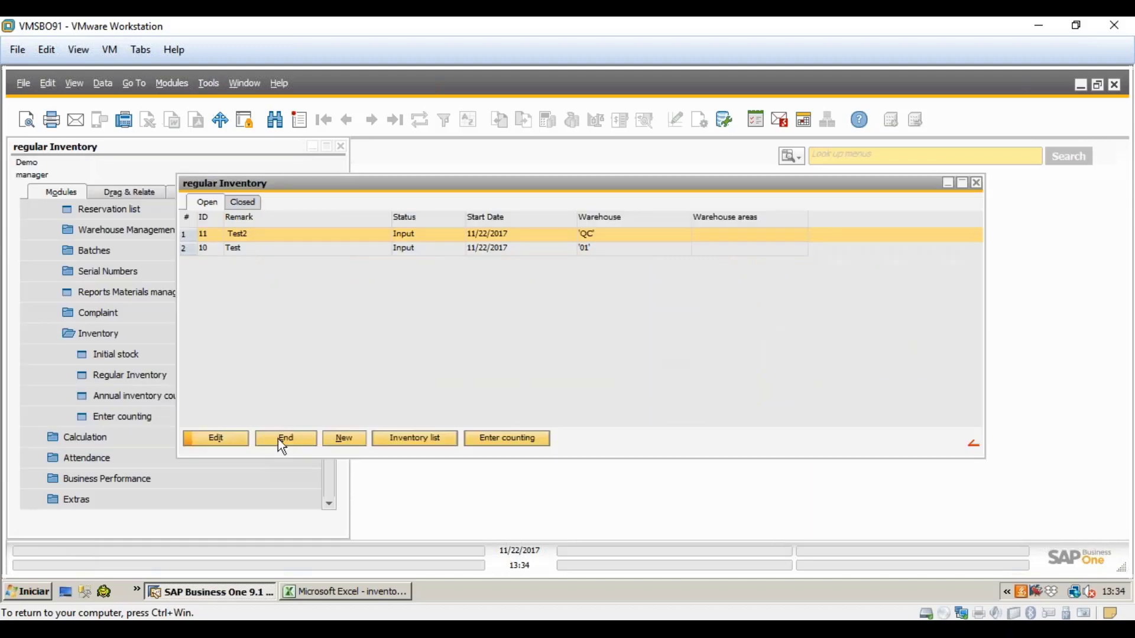
click(278, 439)
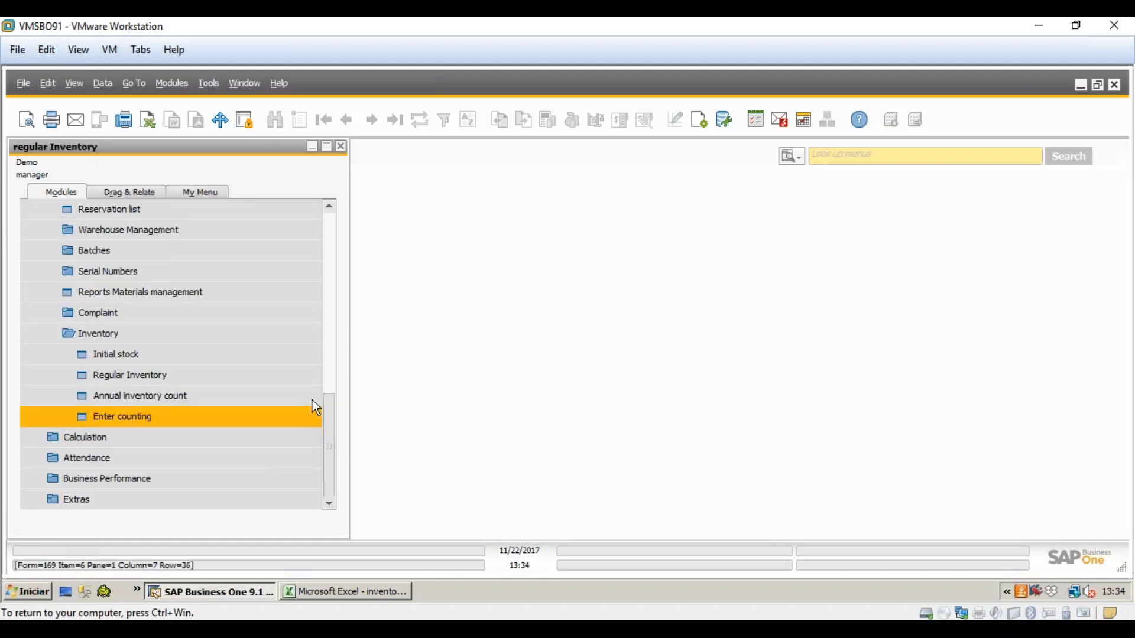
- Open the BEAS attendance Terminal from the Attendance group in the Modules tree
click(223, 478)
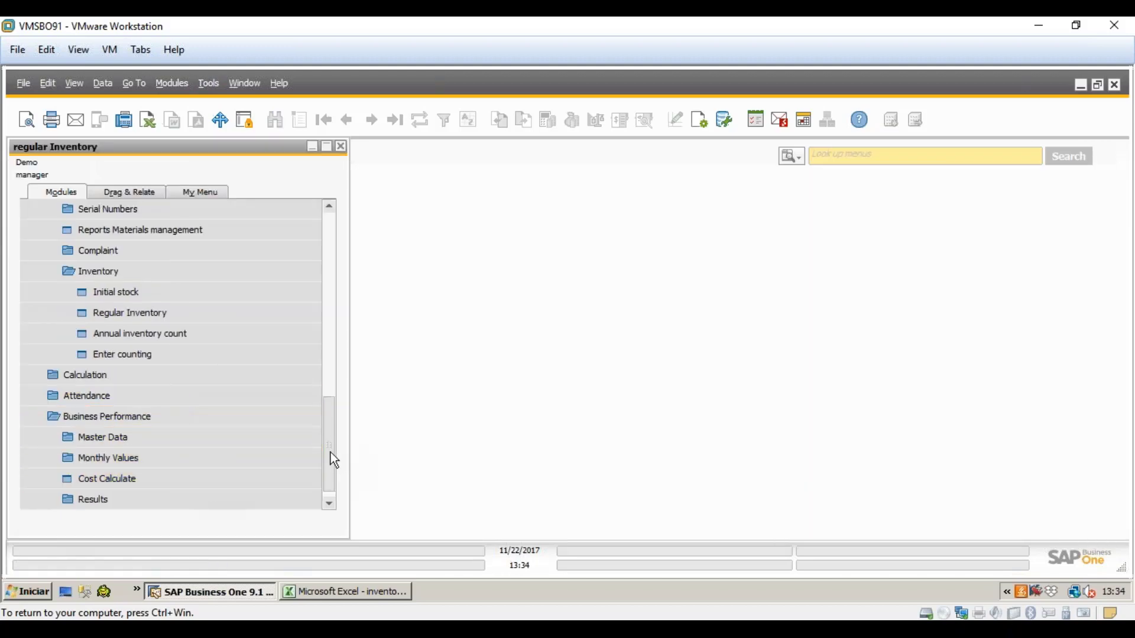
drag(331, 457, 331, 476)
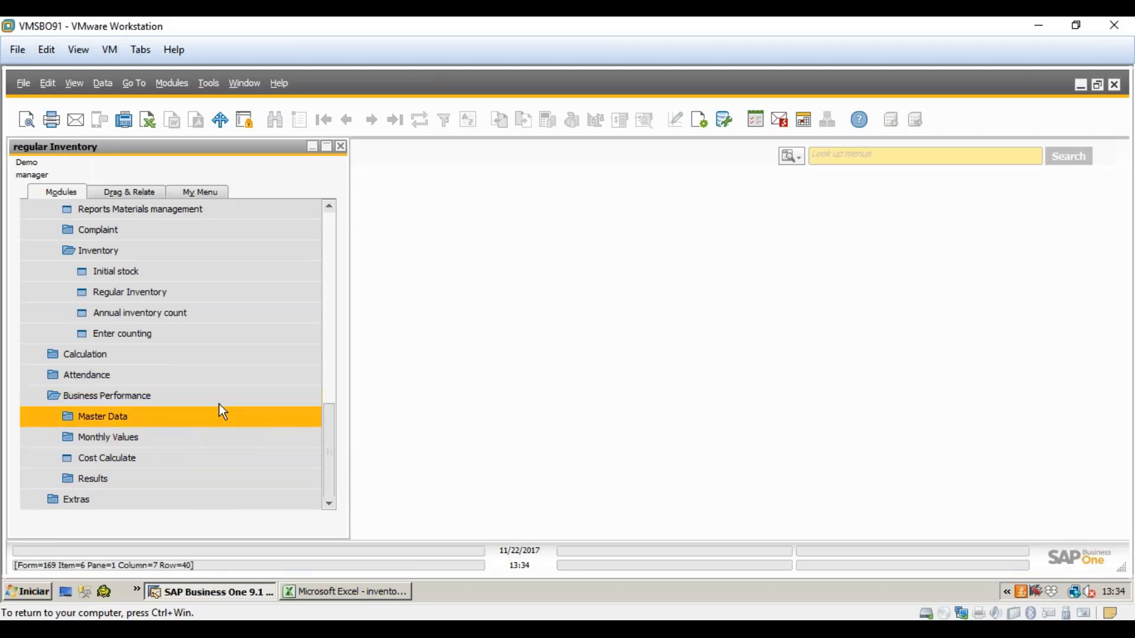
click(142, 375)
click(136, 375)
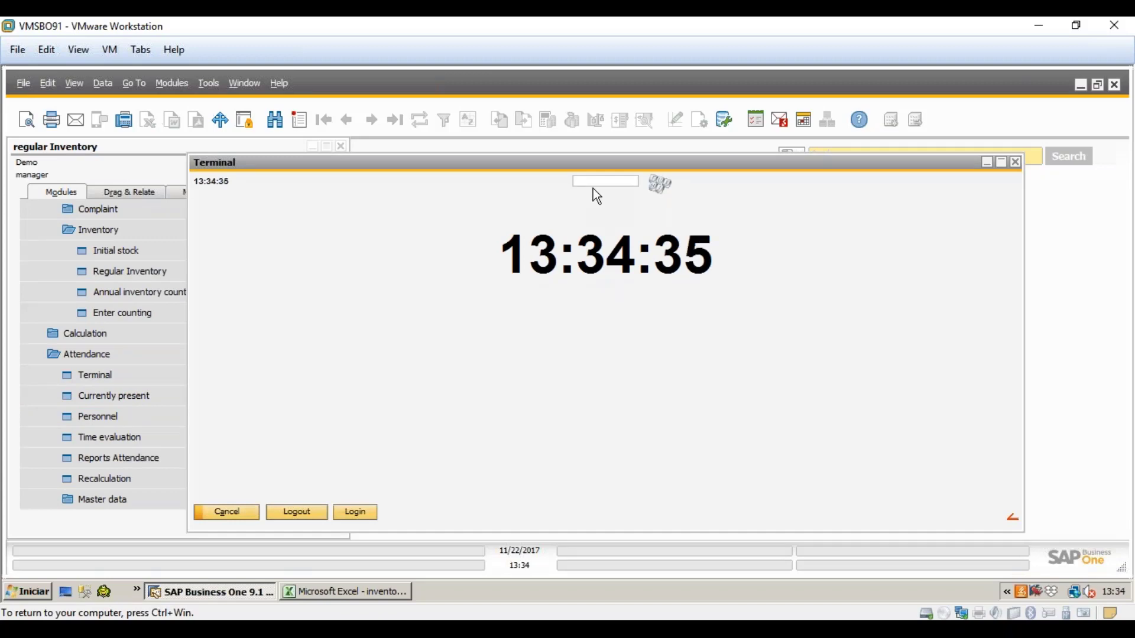
- Log in at the terminal with ID 1 and go to inventory counting
text(1)
key(Return)
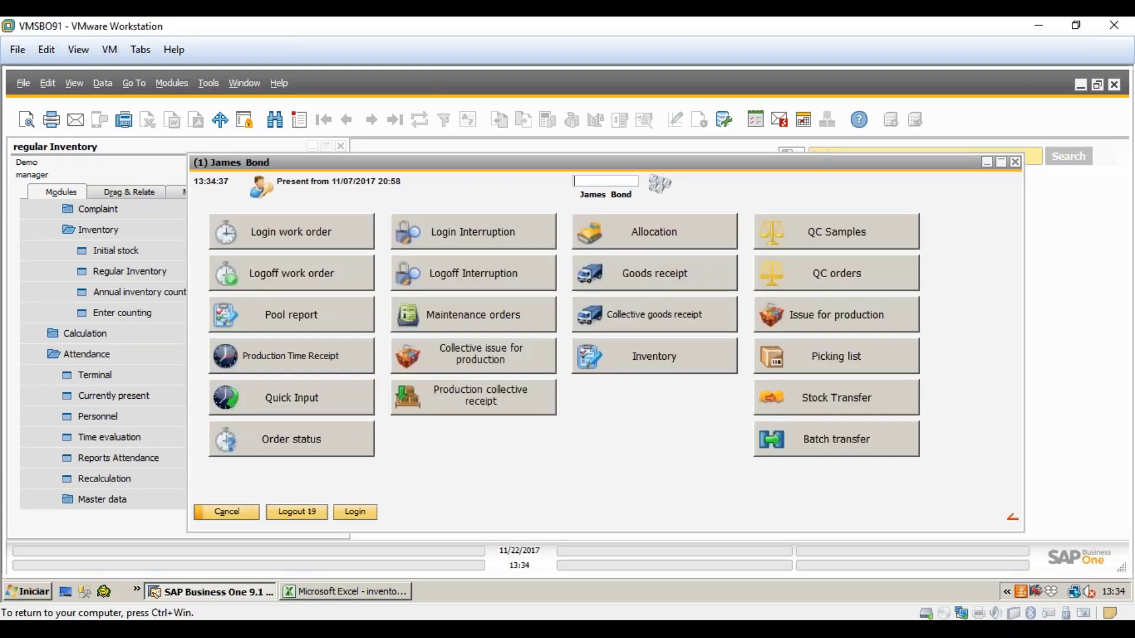
click(635, 360)
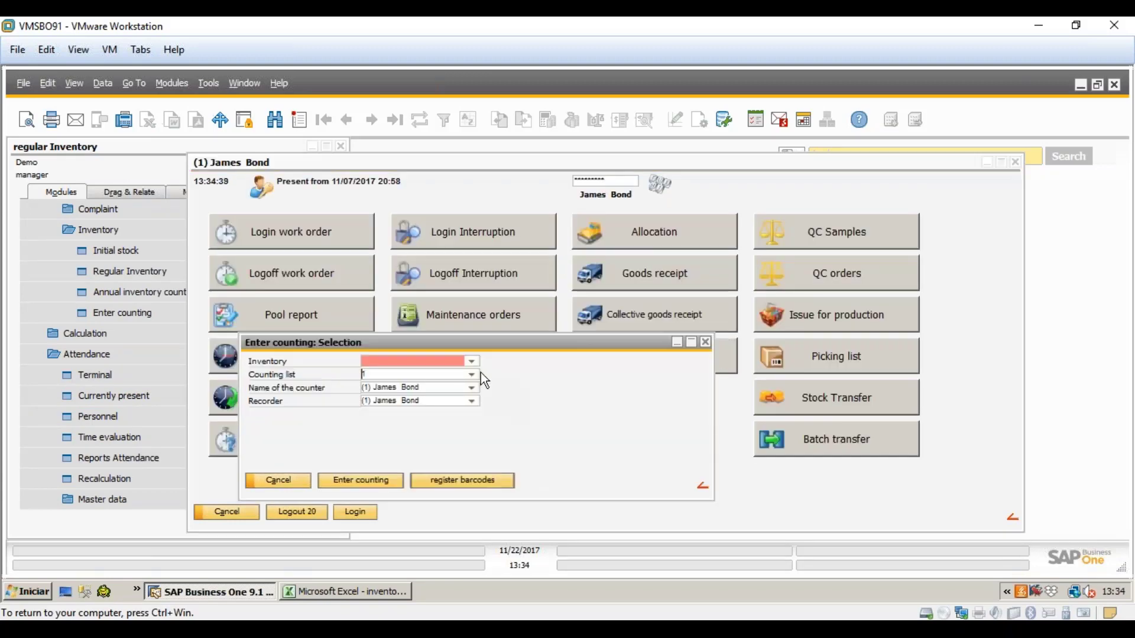
- Select inventory 11 with counting list 4 and start barcode registration
click(473, 364)
click(428, 455)
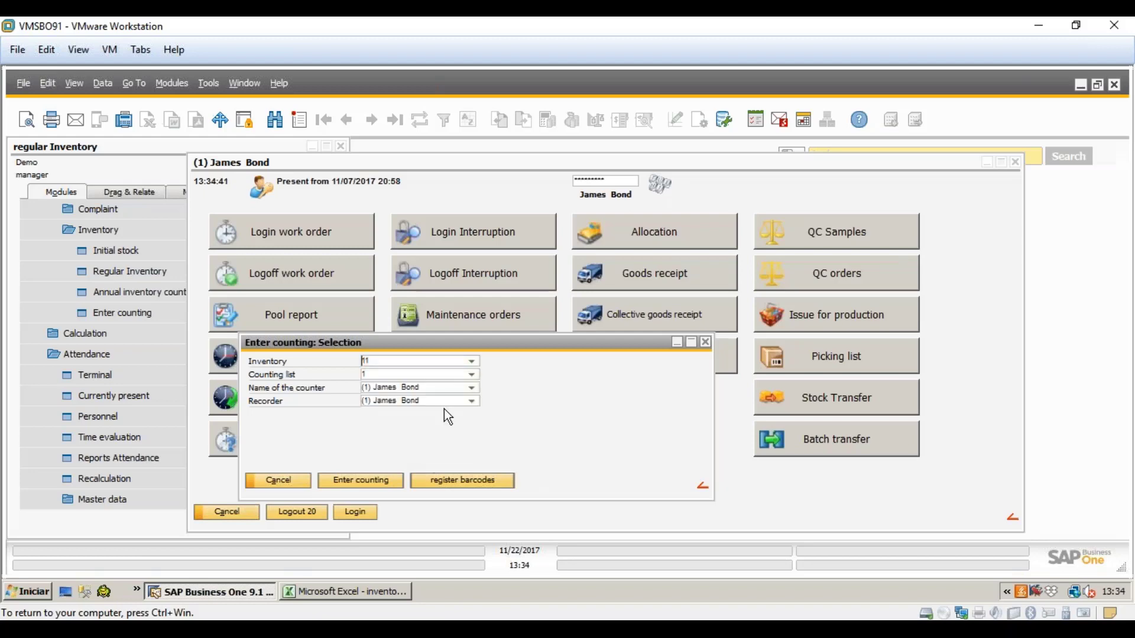
click(472, 376)
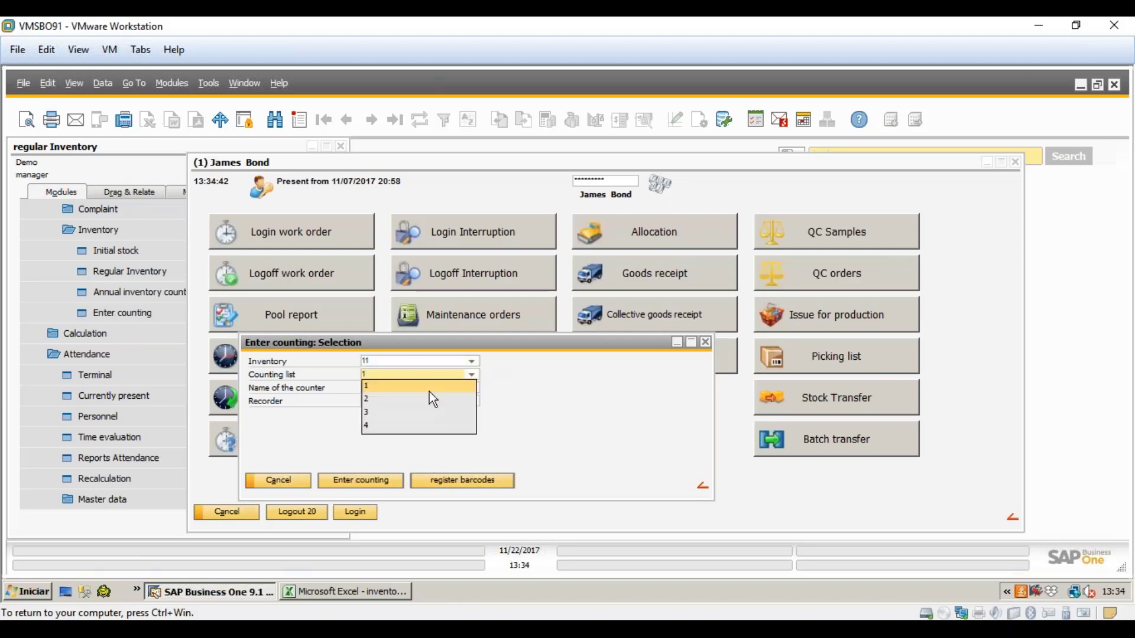
click(386, 423)
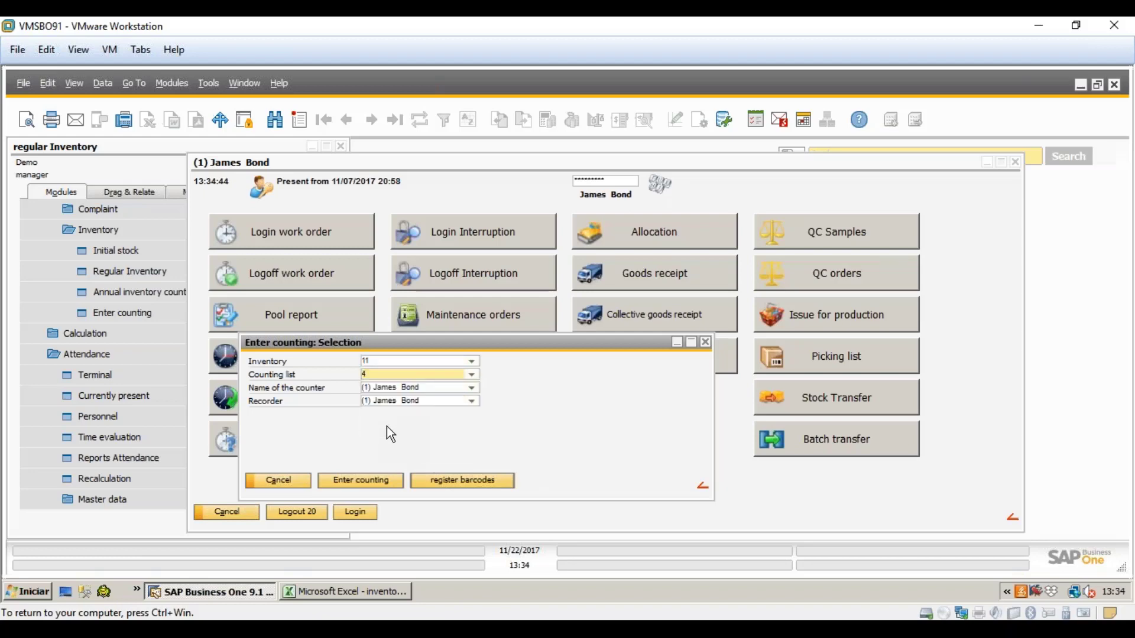
click(499, 484)
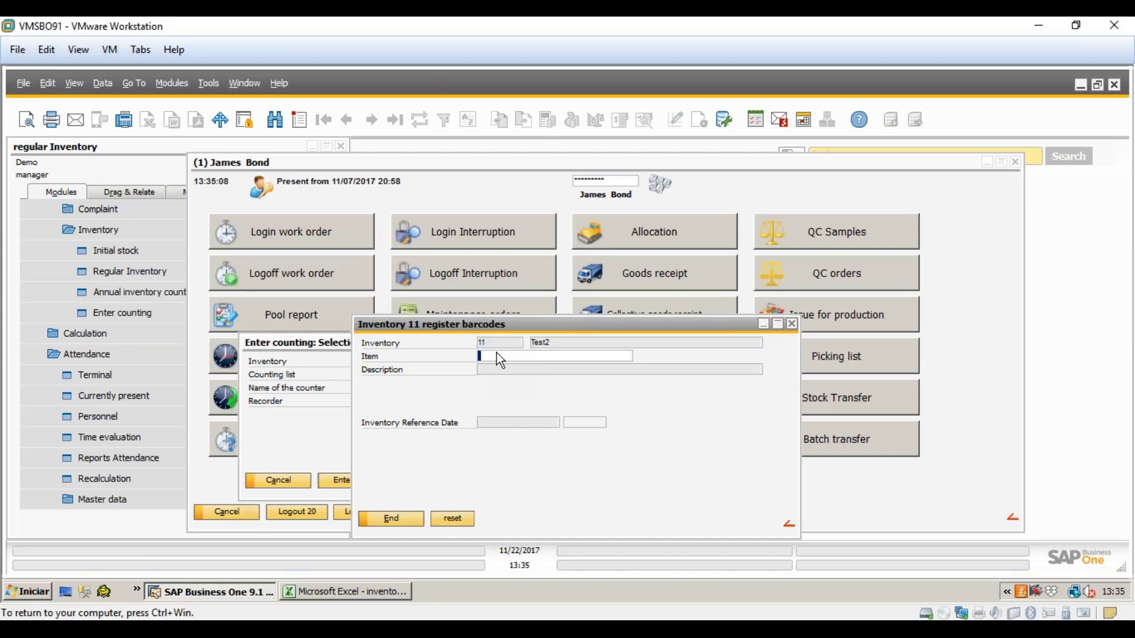
- Open inventory list 11 for Test2 and inspect FG01 on the Counting lists tab
click(155, 528)
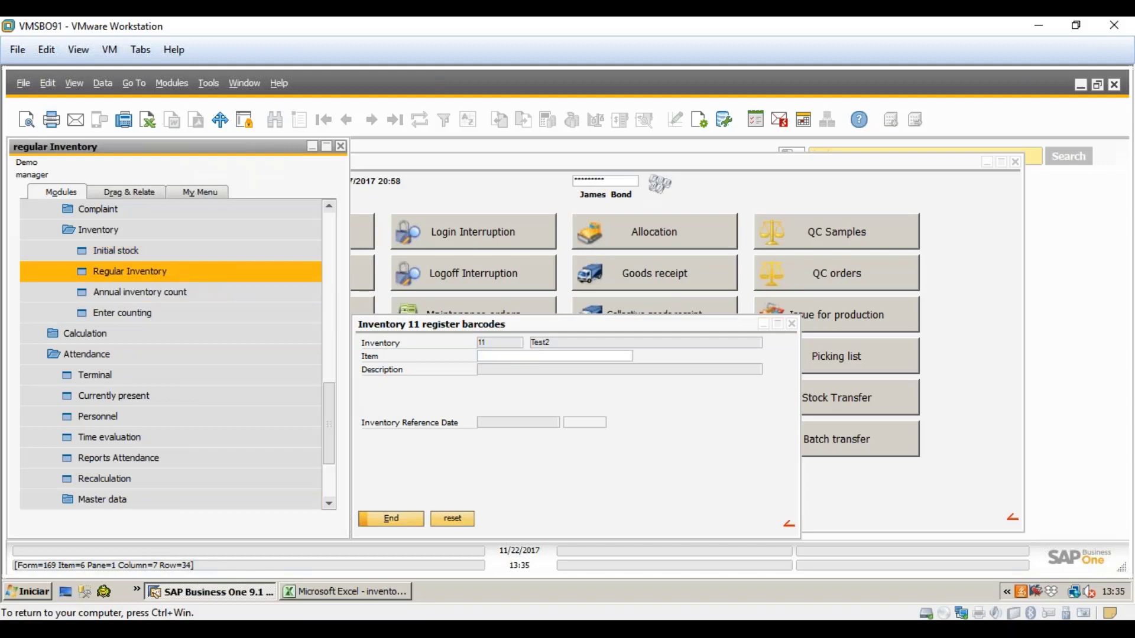
click(130, 270)
double_click(249, 234)
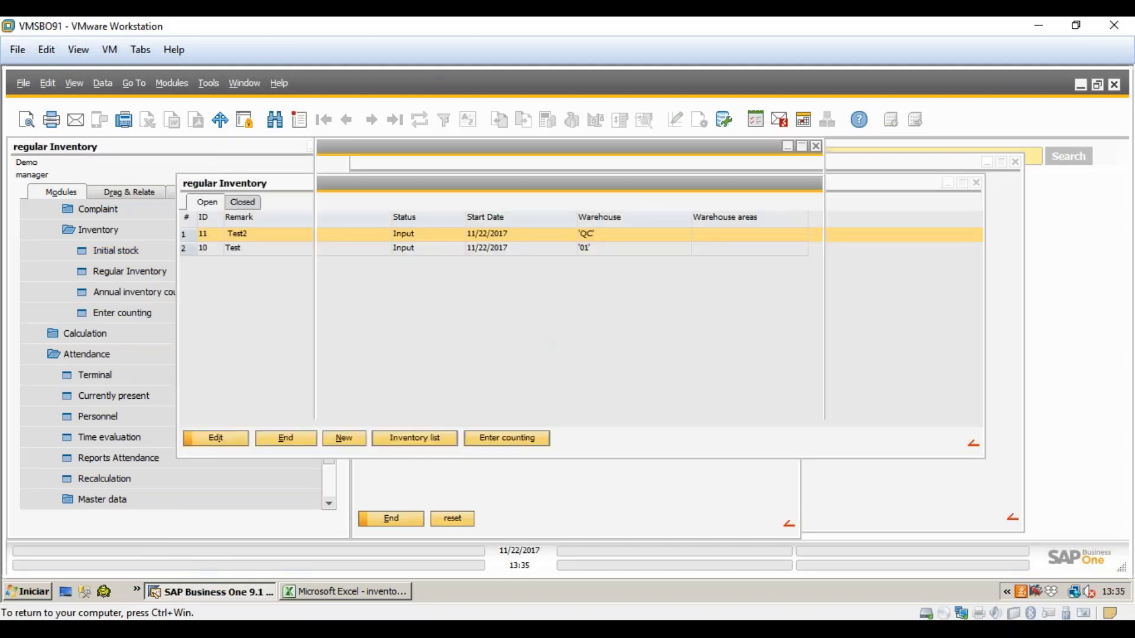
click(531, 402)
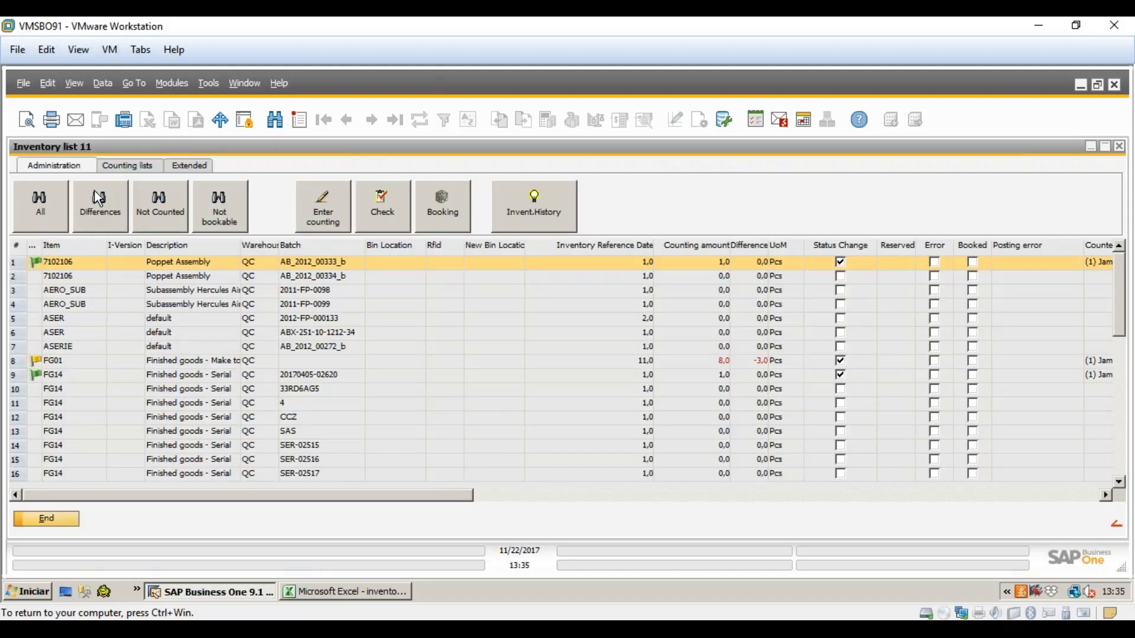
click(120, 169)
click(68, 364)
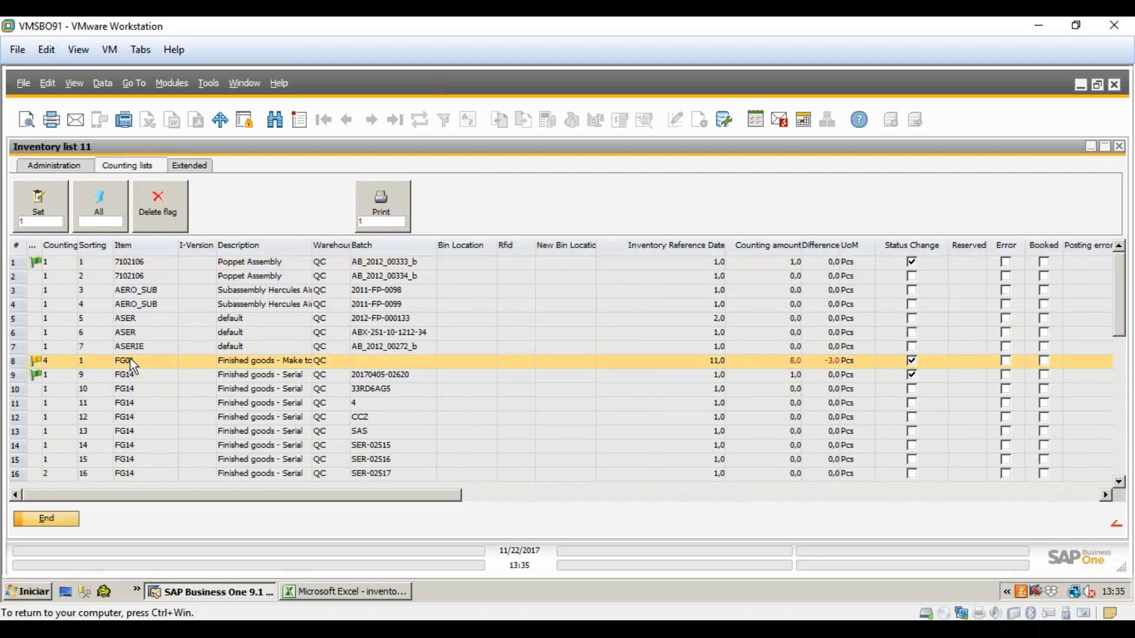
- Minimize inventory list 11 and the Test2 record to return to barcode registration
click(1091, 146)
click(787, 147)
click(1090, 146)
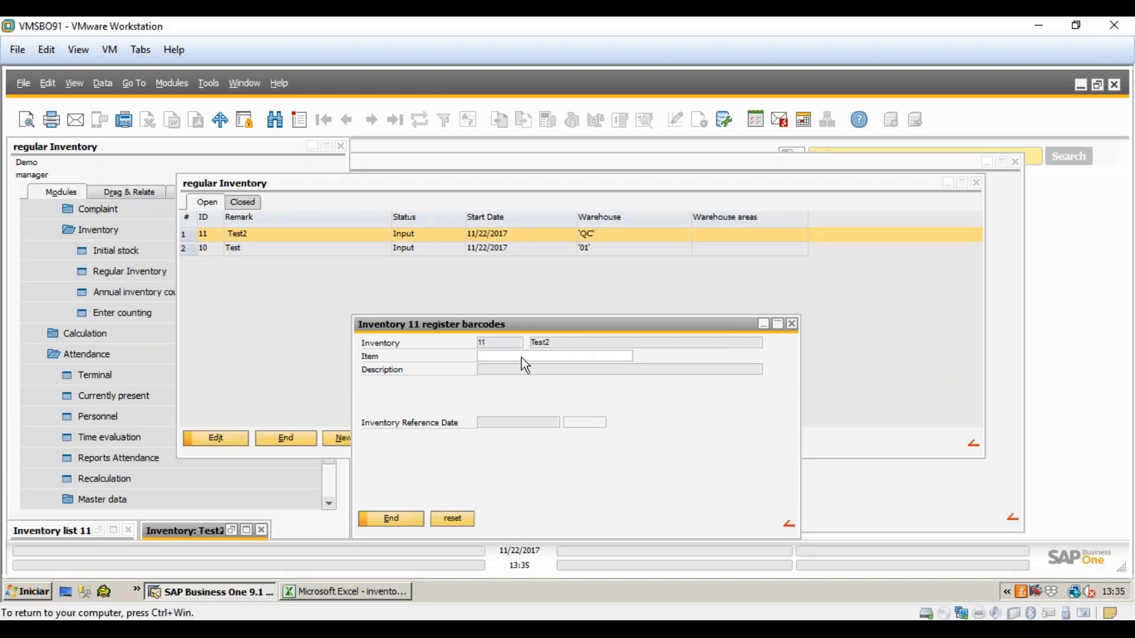
- Enter item FG01 and warehouse QC in the barcode registration, showing reference quantity 11,000 Pcs
text(FG01)
key(Tab)
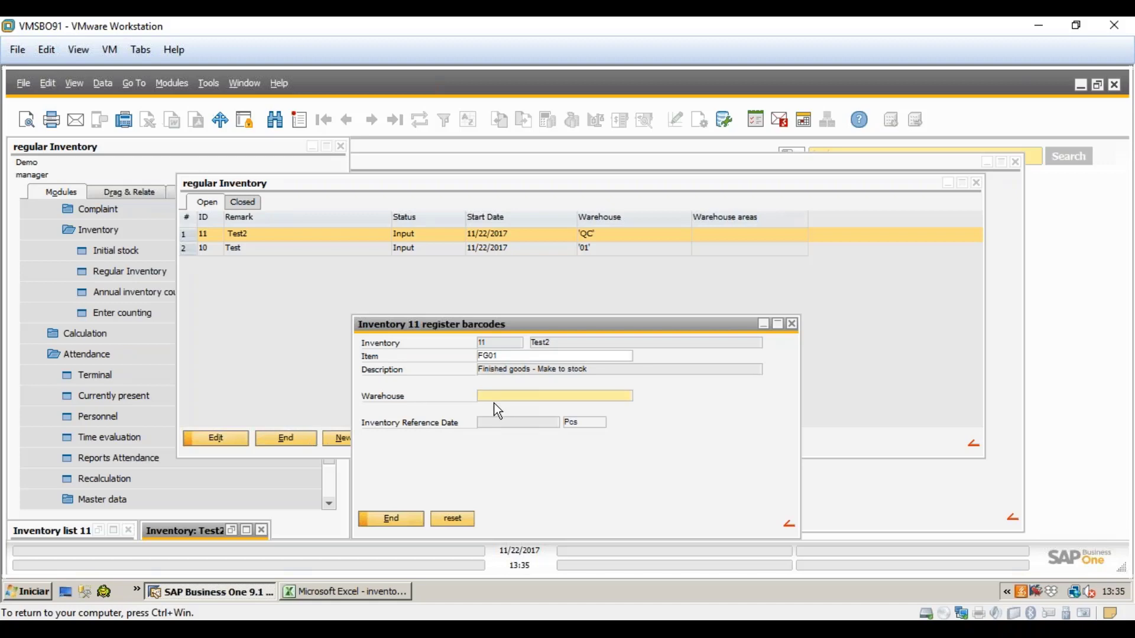
text(QC)
key(Tab)
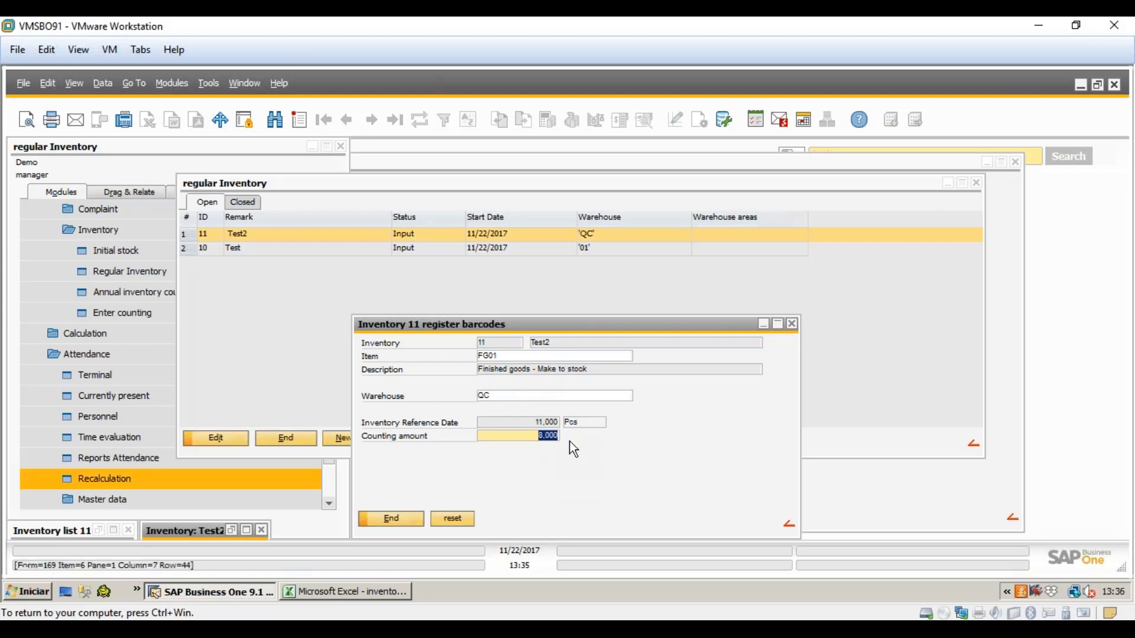
- Enter a counting amount of 11 for FG01 and save the barcode registration
text(11)
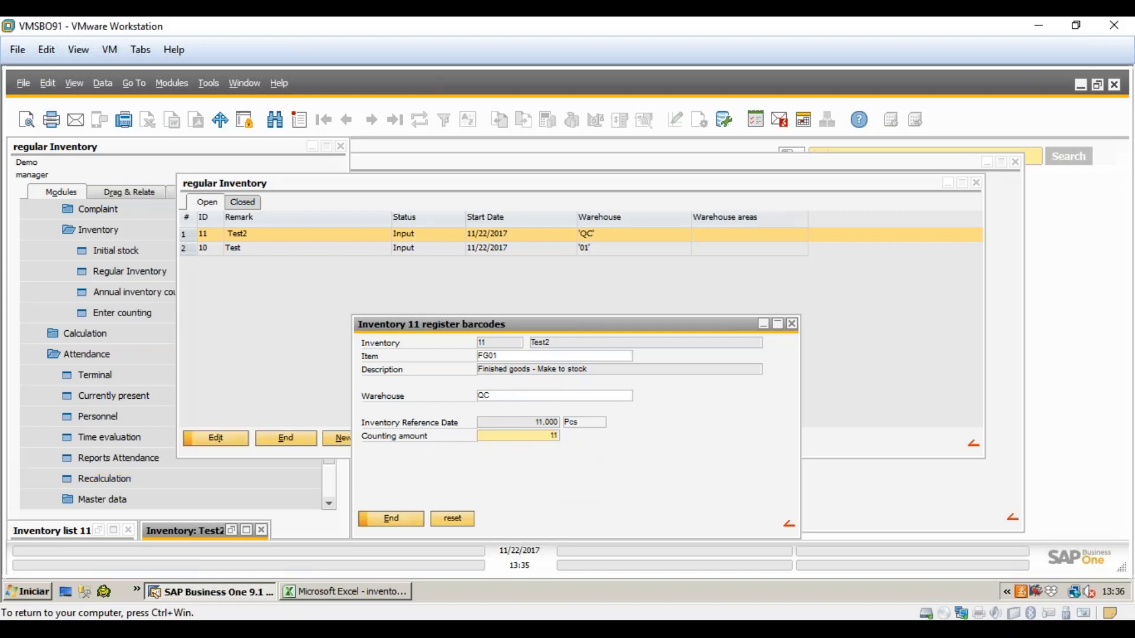
click(391, 519)
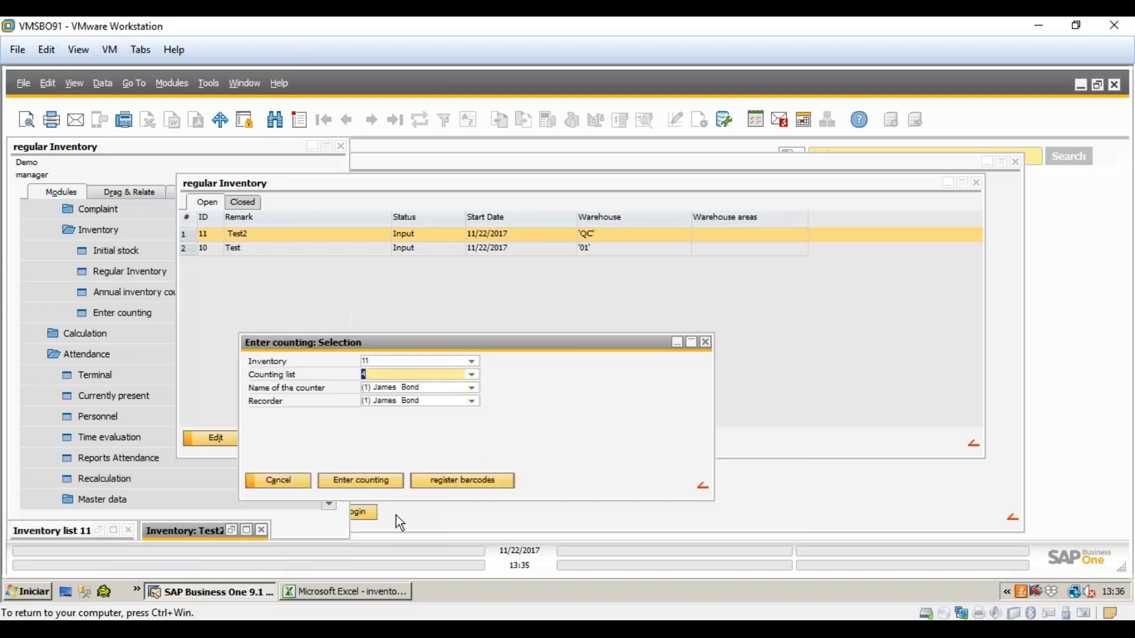
click(487, 480)
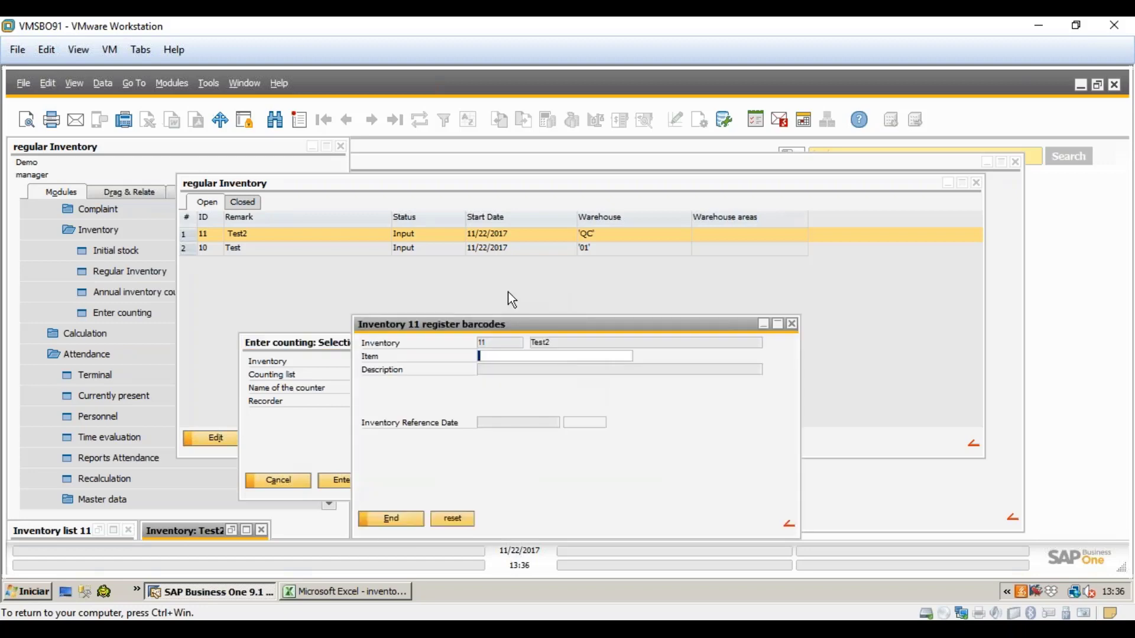
click(417, 518)
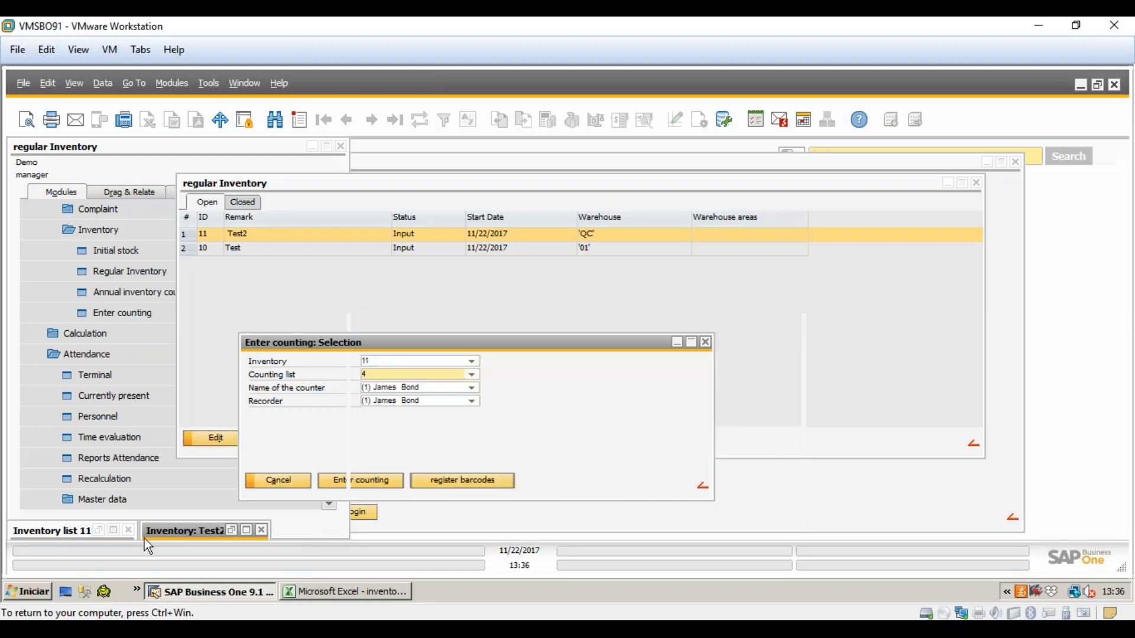
- Verify in inventory list 11's Administration view that FG01 shows 11,0 counted with 0,0 difference
click(233, 529)
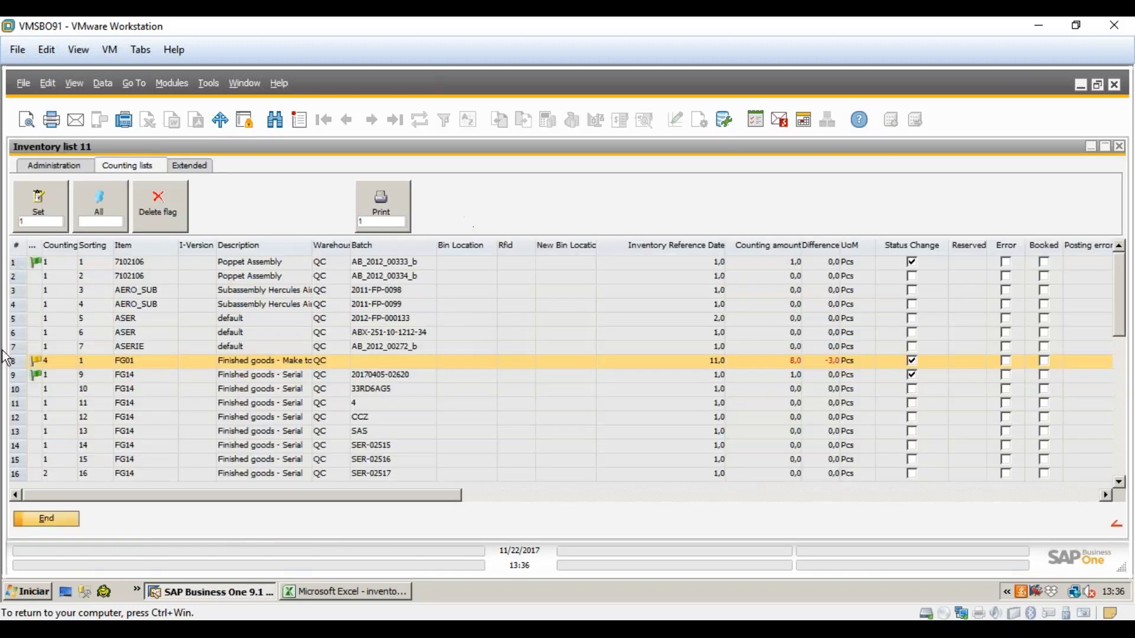
click(77, 168)
scroll(144, 411, down, 2)
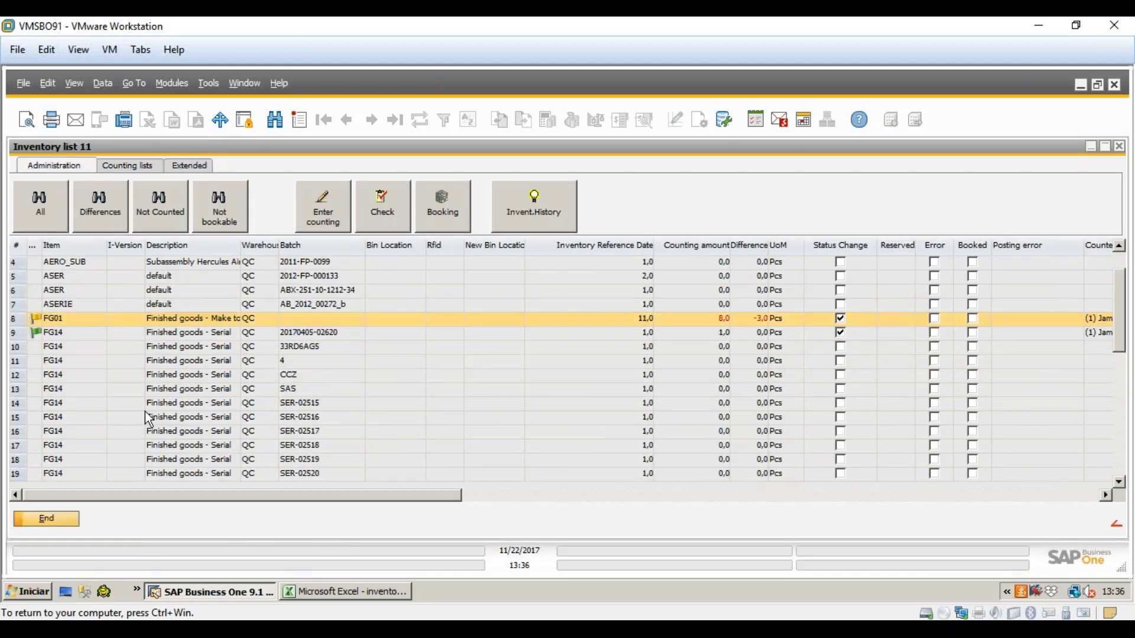
scroll(144, 411, up, 2)
click(65, 520)
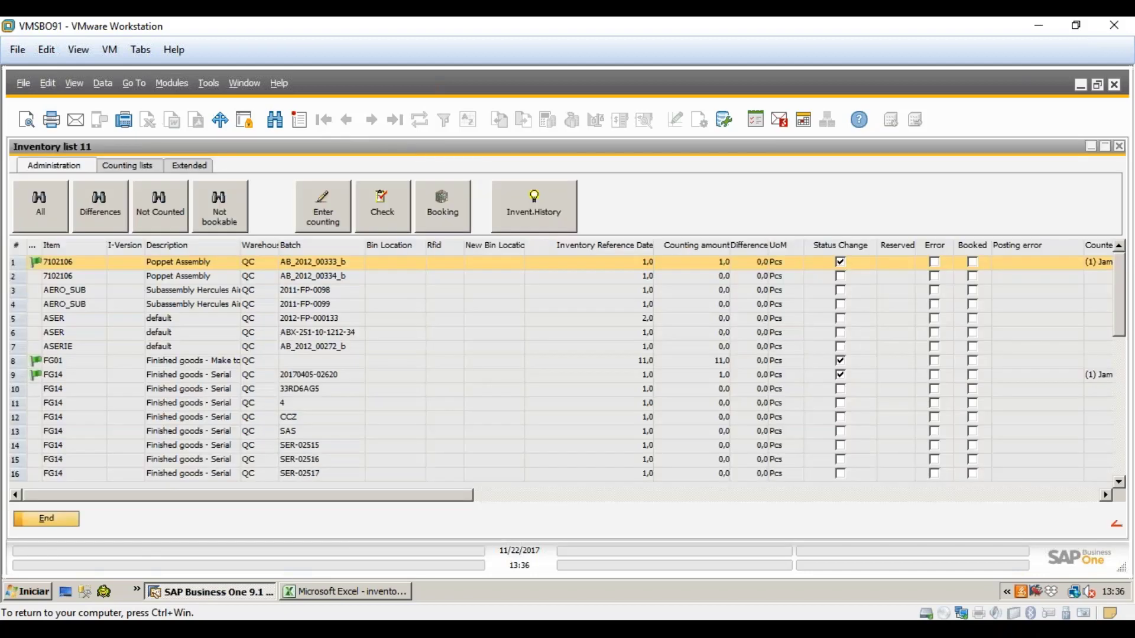
click(207, 362)
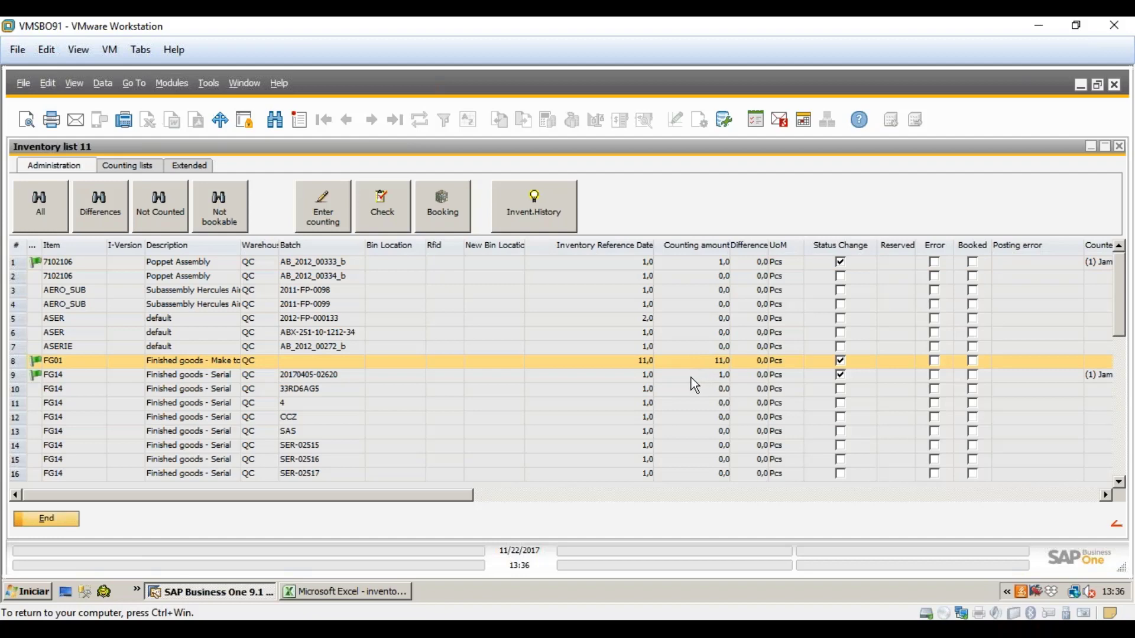
click(46, 519)
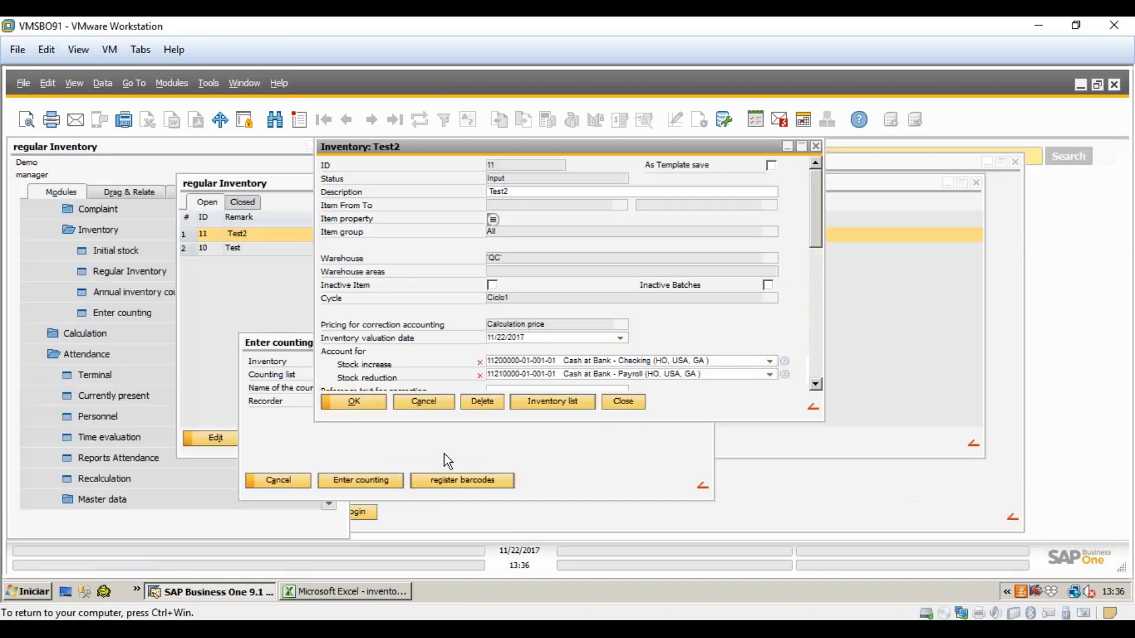
- Close the Test2 inventory, counting entry dialog, terminal and regular Inventory windows
click(423, 403)
click(275, 479)
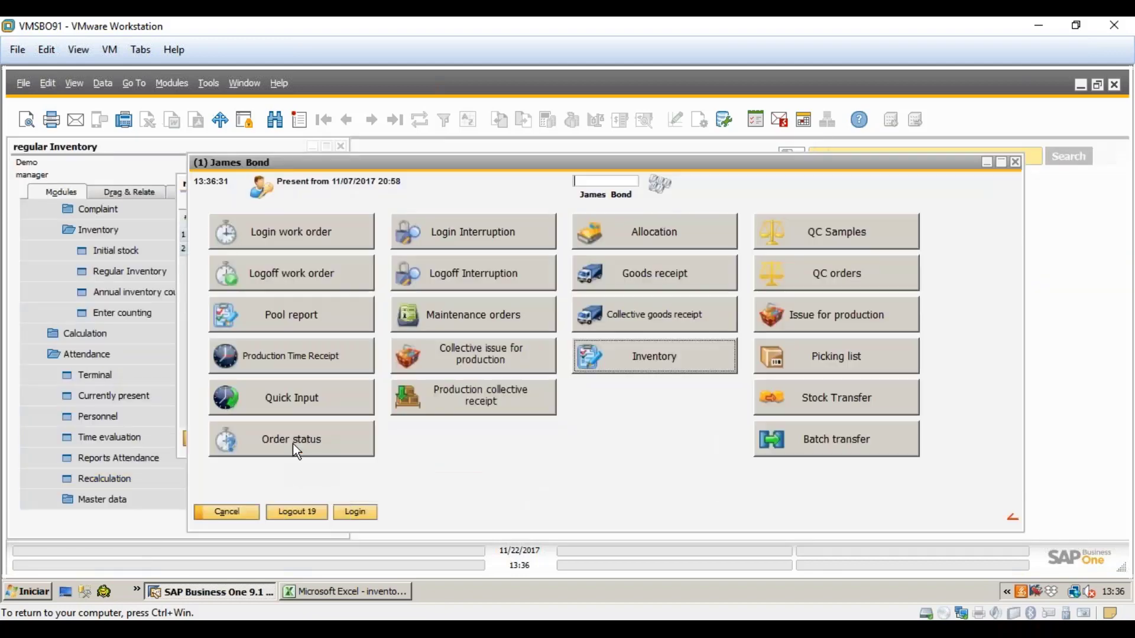
click(225, 513)
click(299, 441)
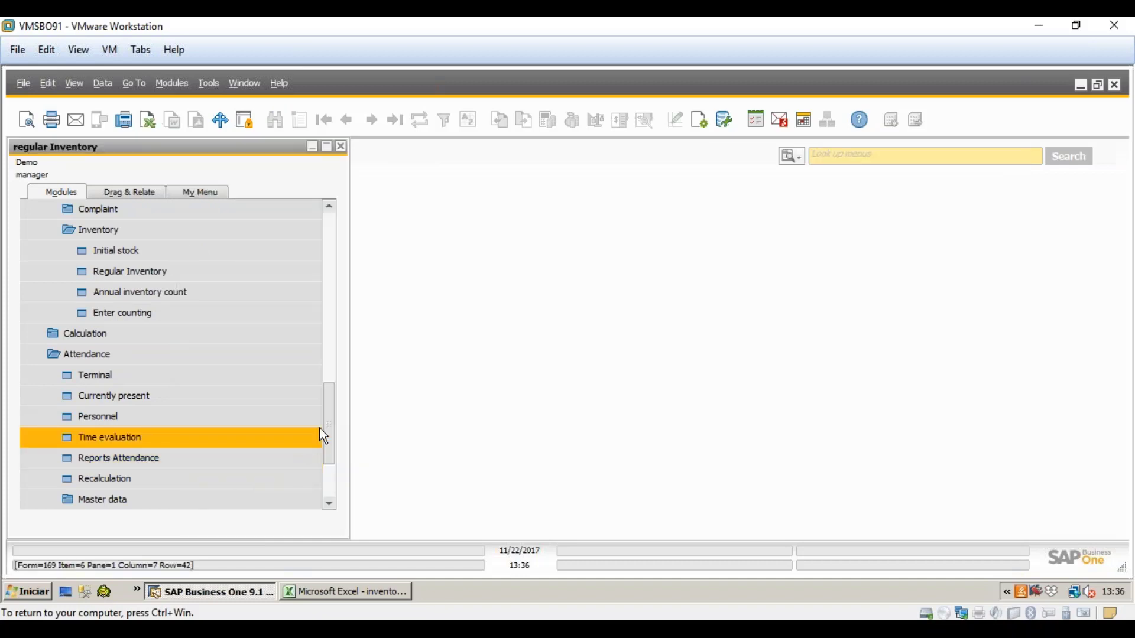
- Open Enter counting under Materials management > Inventory in the Modules tree
click(195, 356)
scroll(319, 420, up, 6)
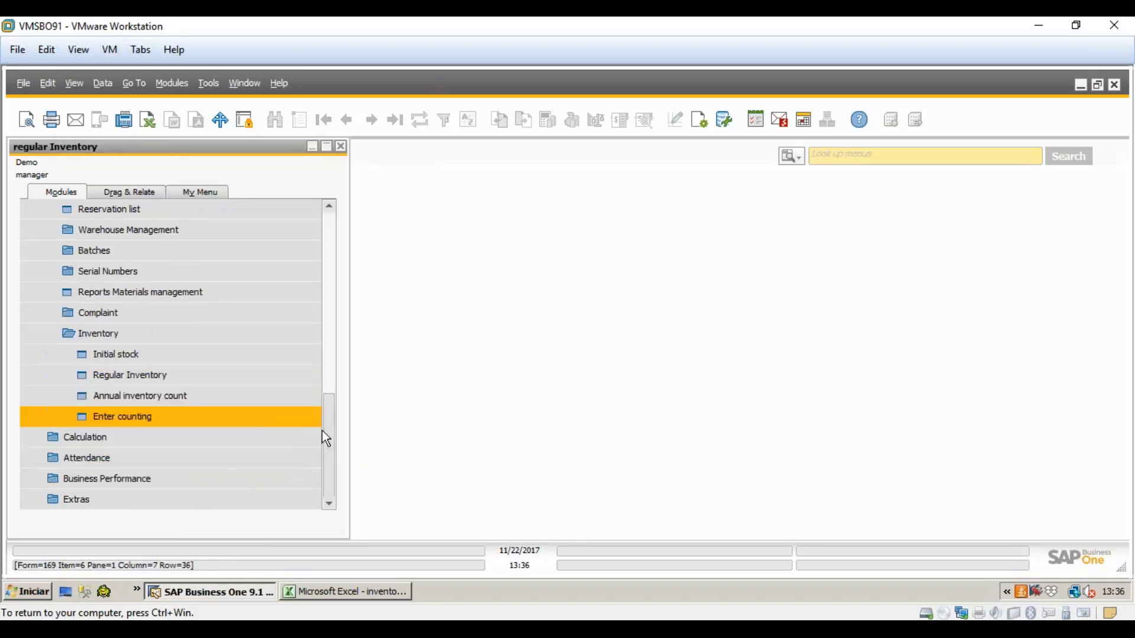
drag(324, 313, 324, 256)
click(196, 458)
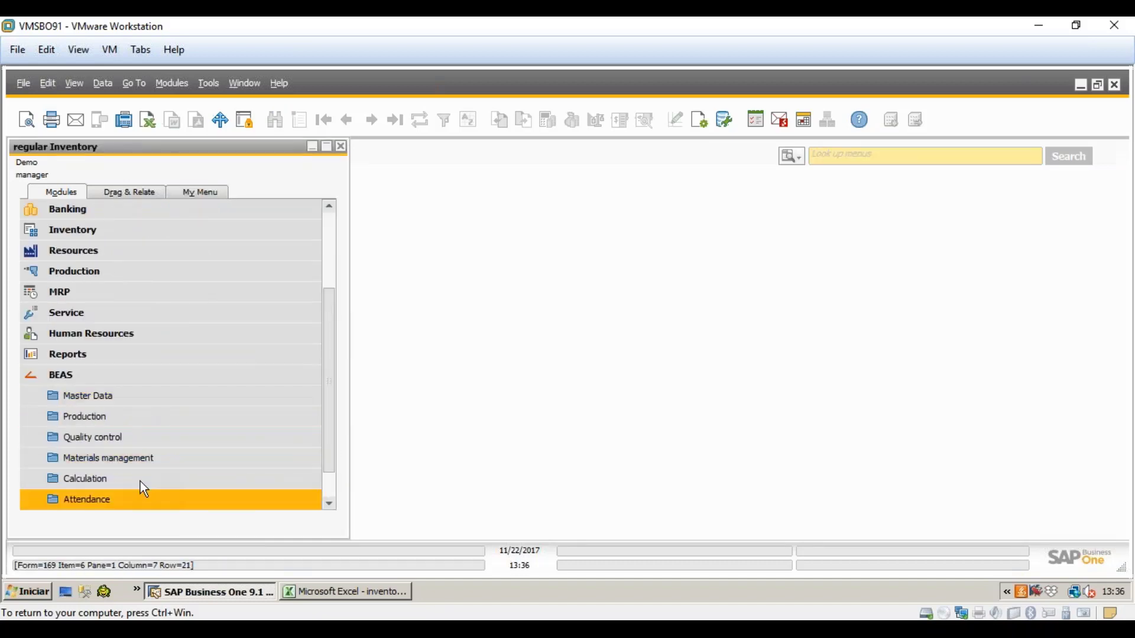
click(127, 454)
scroll(126, 458, down, 3)
click(130, 416)
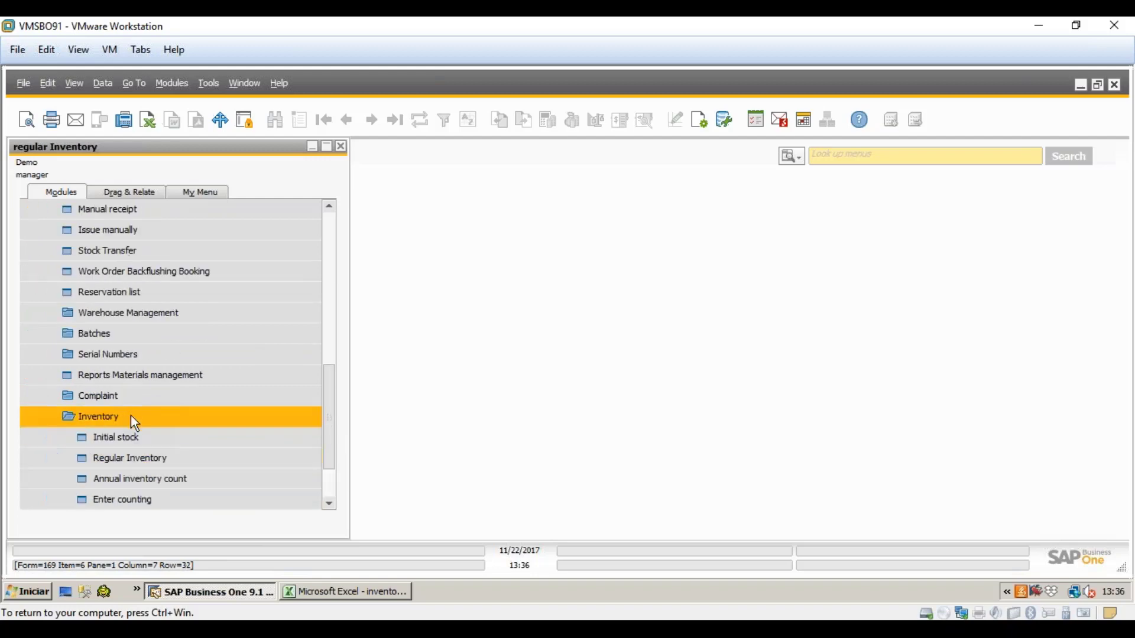
click(145, 500)
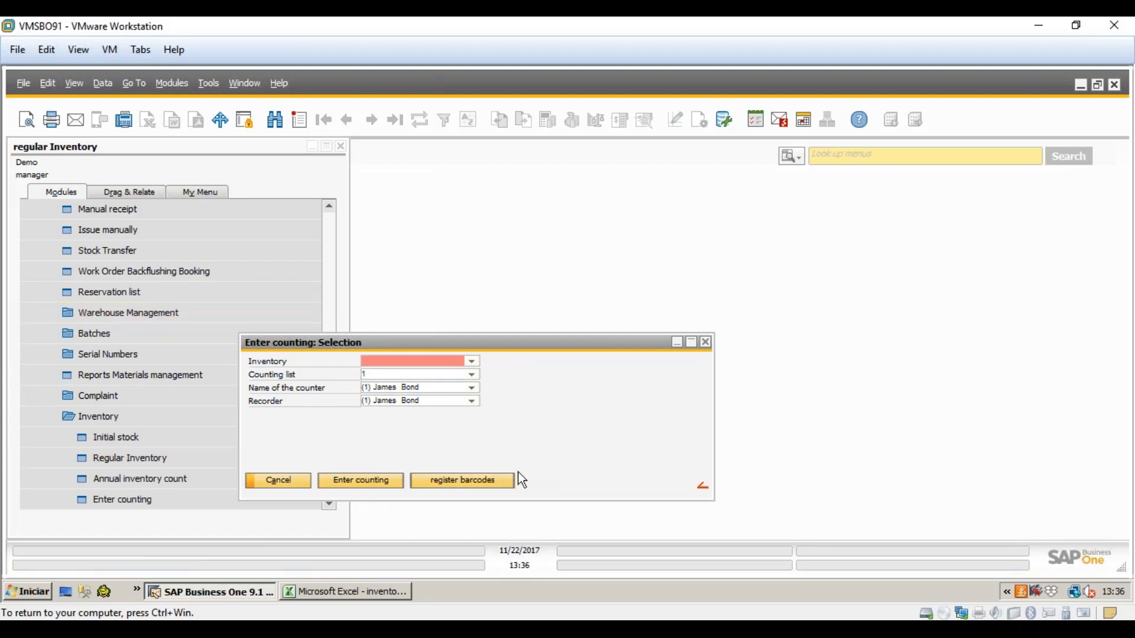
- Select inventory 11 with counting list 4, review its counted items, and go back
click(475, 361)
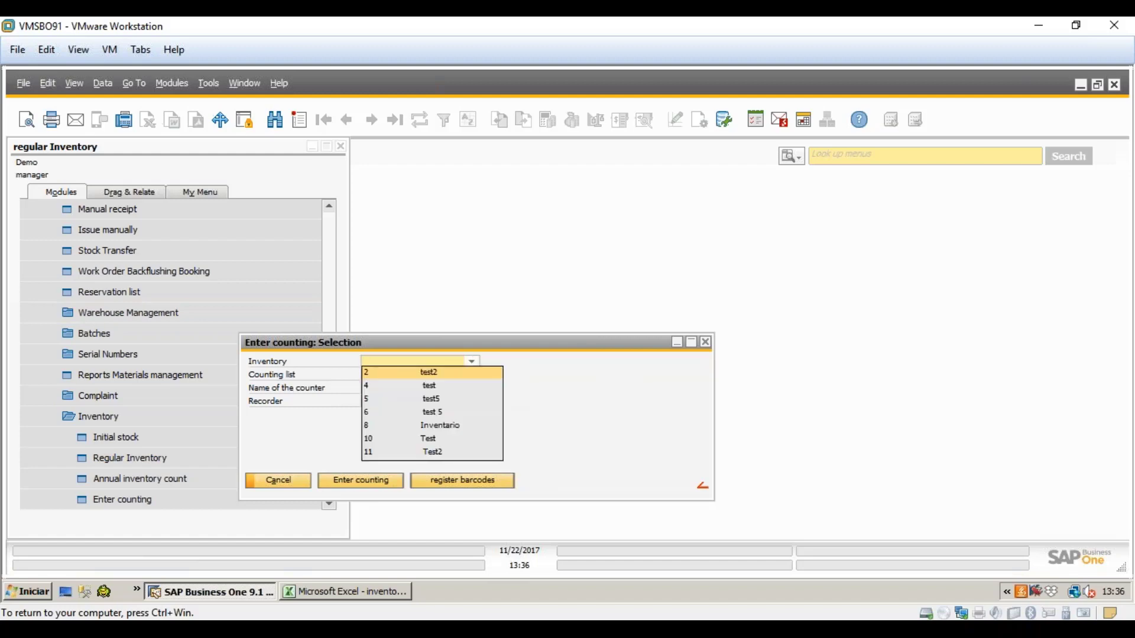
click(437, 456)
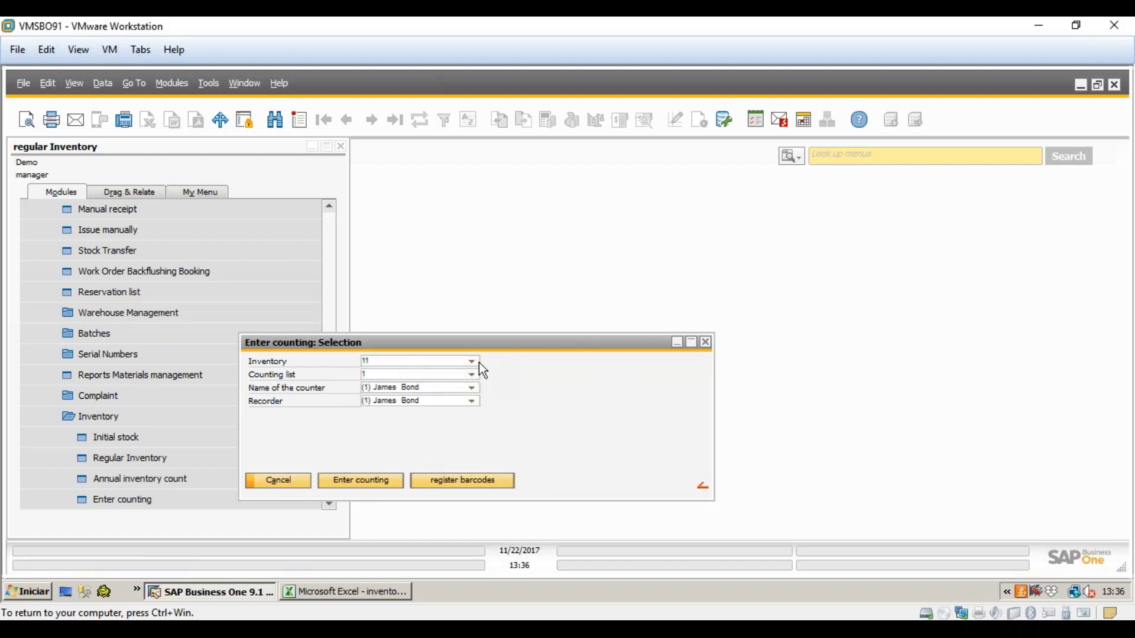
click(472, 375)
click(372, 426)
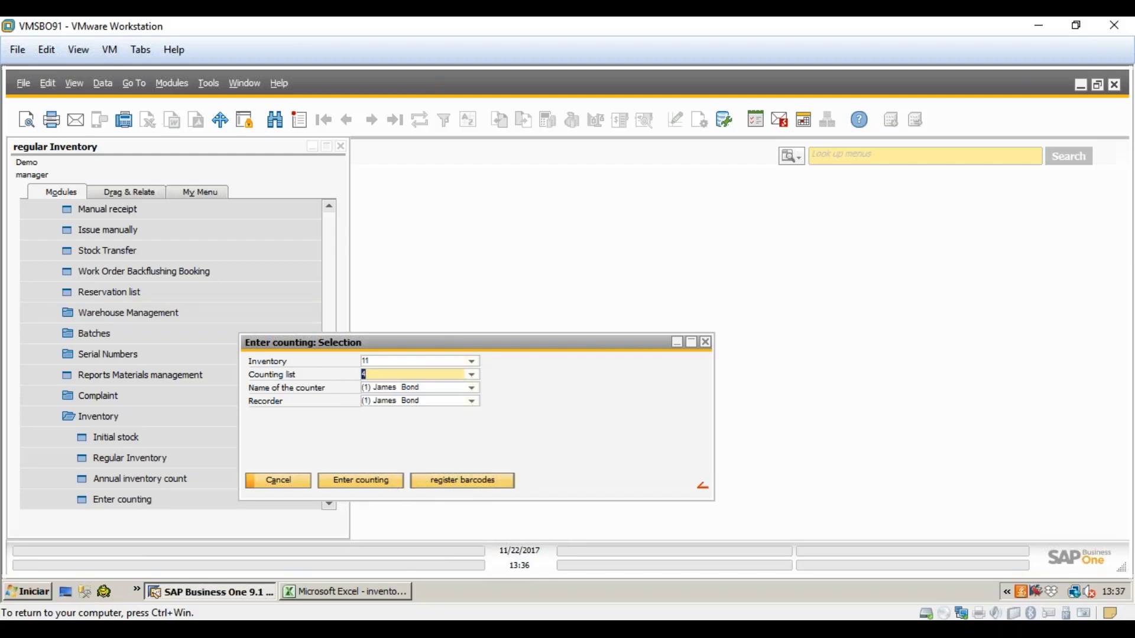
click(360, 479)
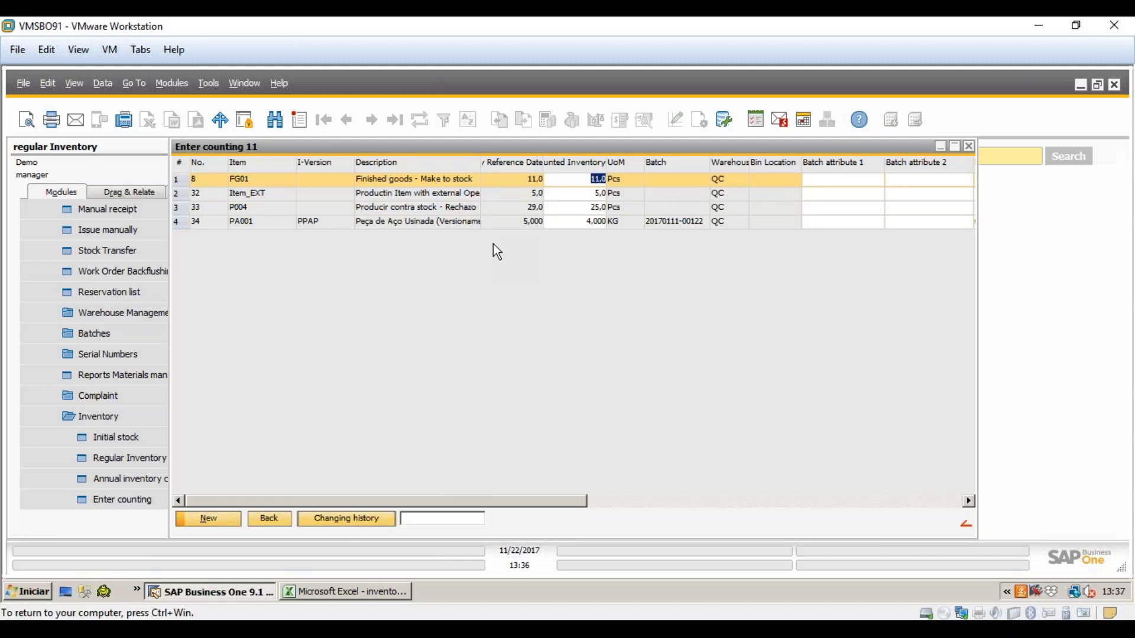
click(268, 523)
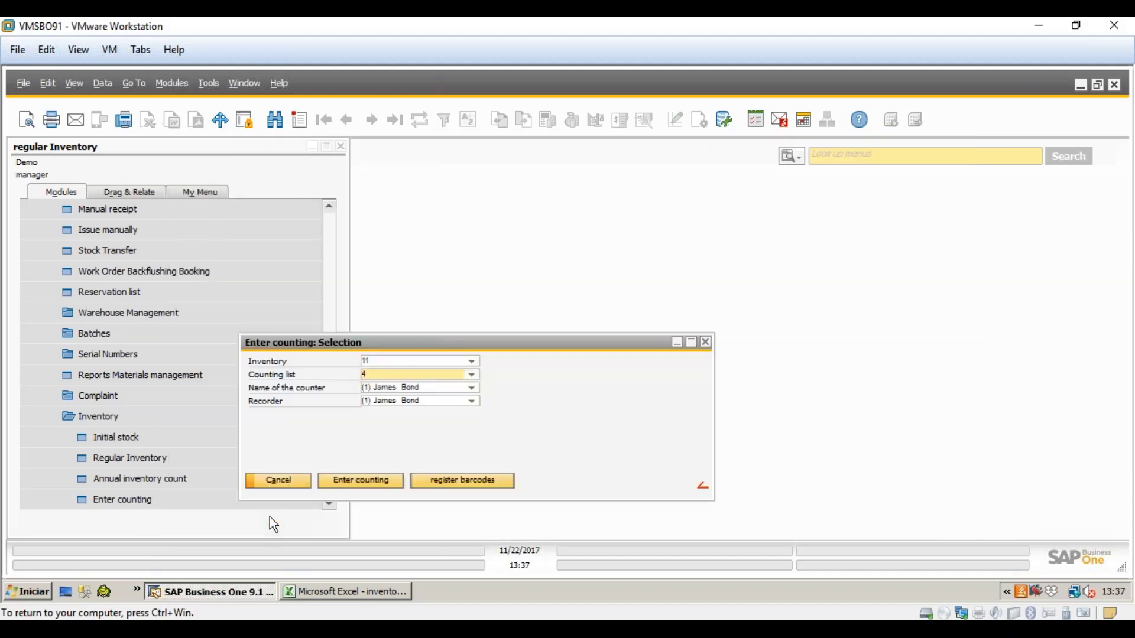
- Verify in Attendance > Master data > Terminal Functions that the Web group includes the Inventory app, changing nothing
click(282, 477)
scroll(254, 464, down, 2)
click(197, 483)
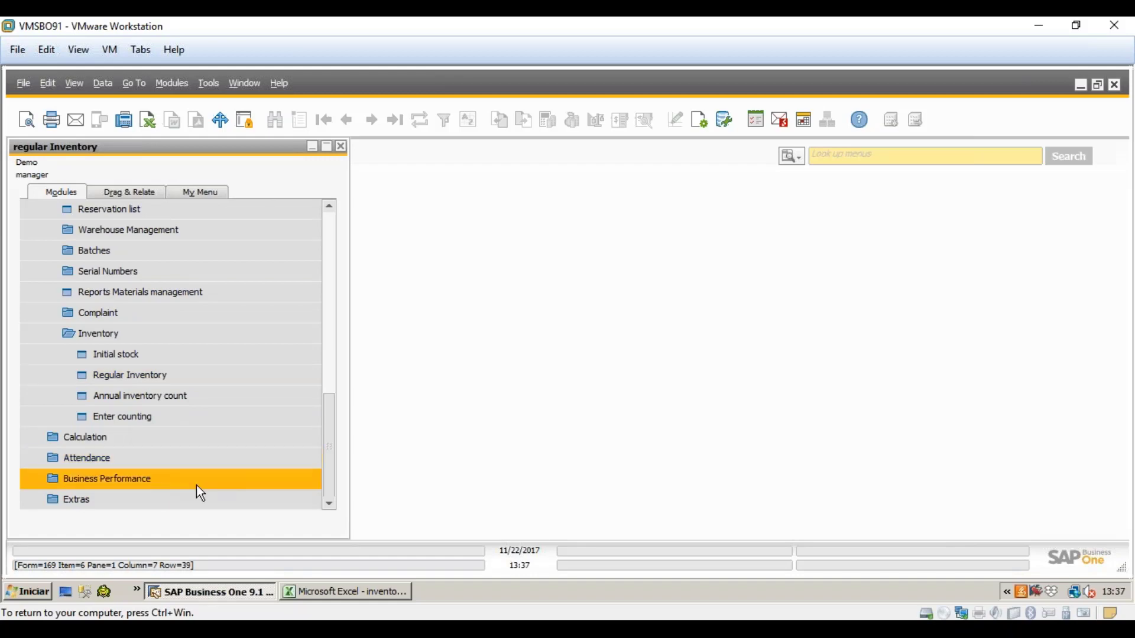
click(198, 461)
click(197, 458)
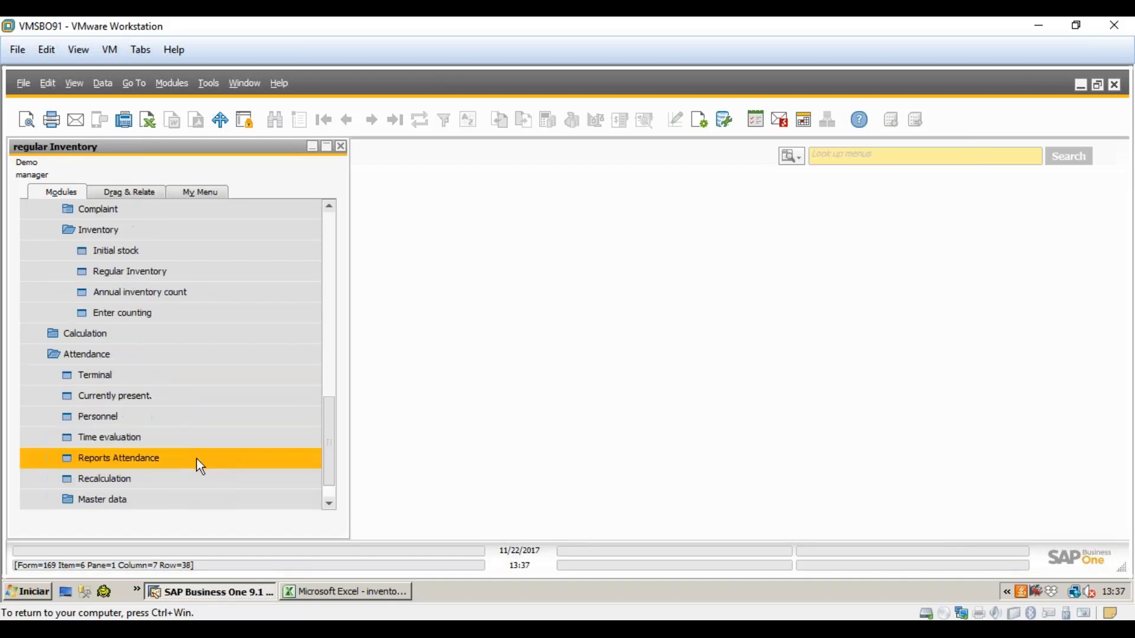
scroll(185, 441, down, 1)
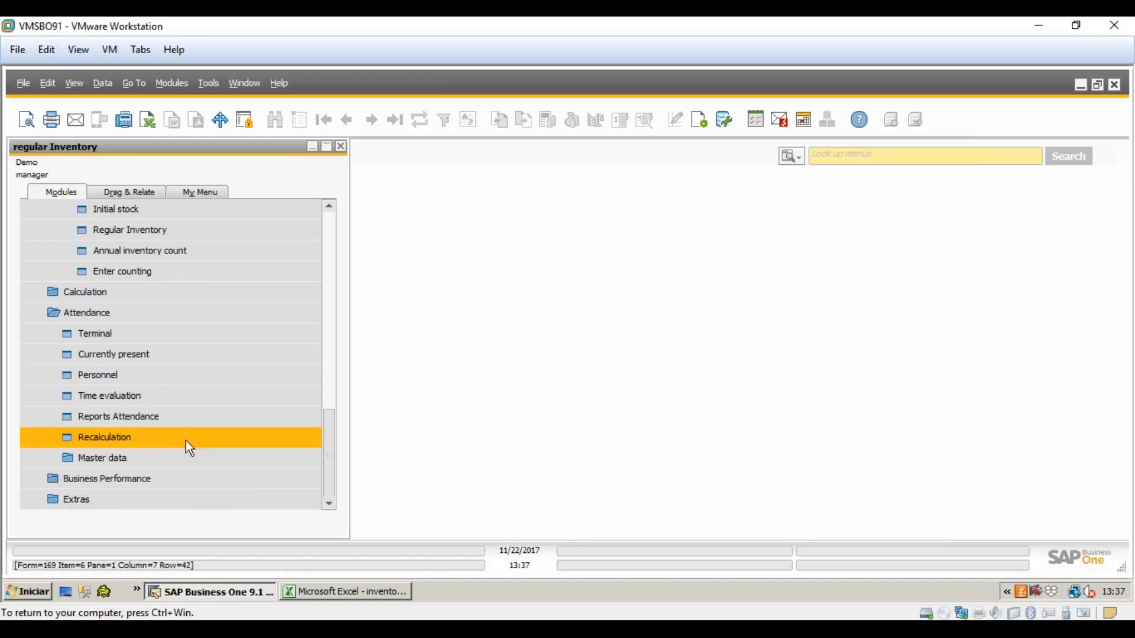
click(157, 459)
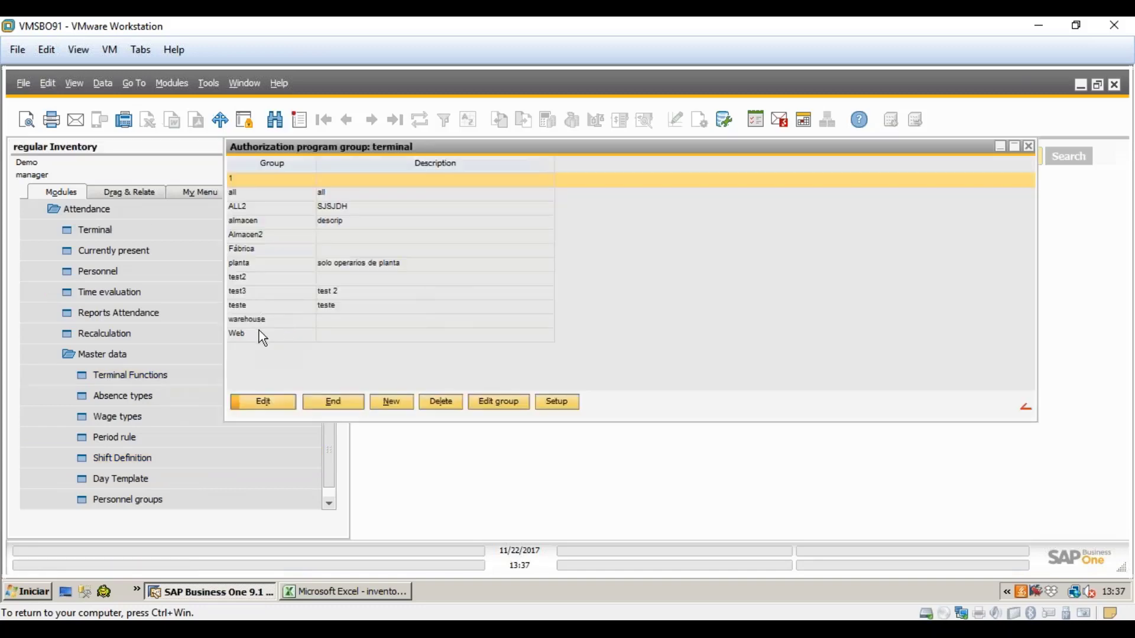
click(257, 333)
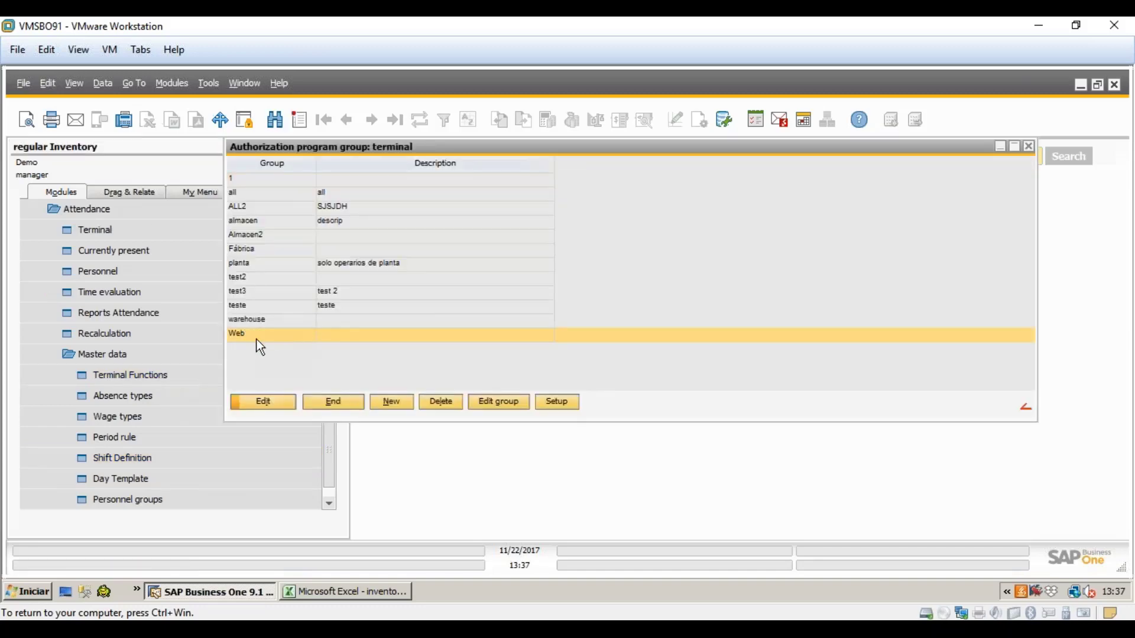
click(276, 404)
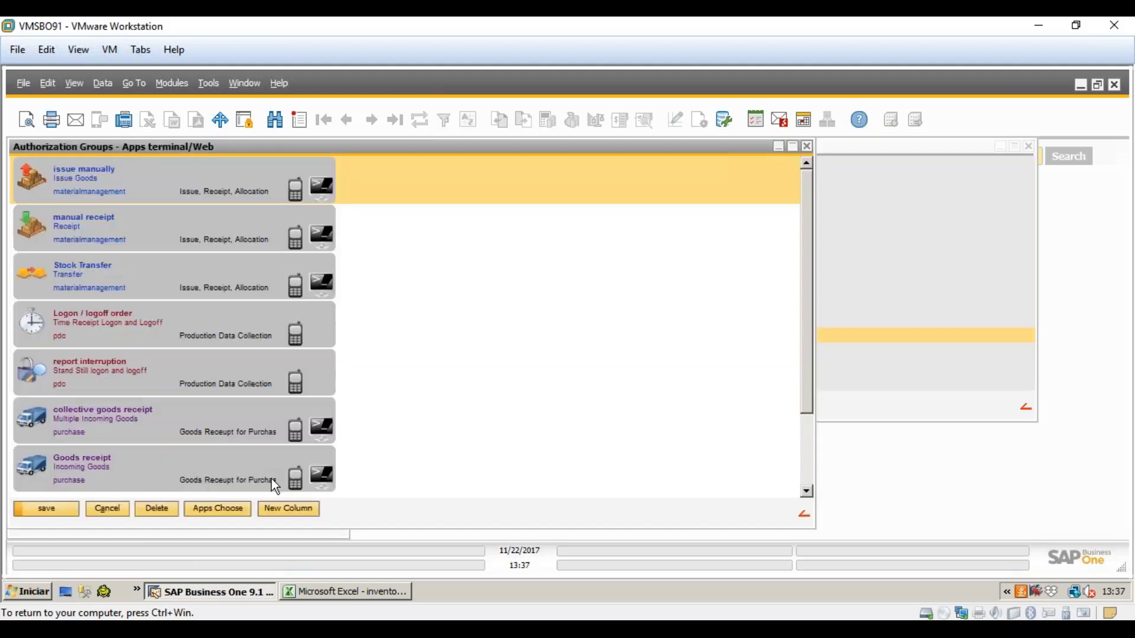
click(146, 458)
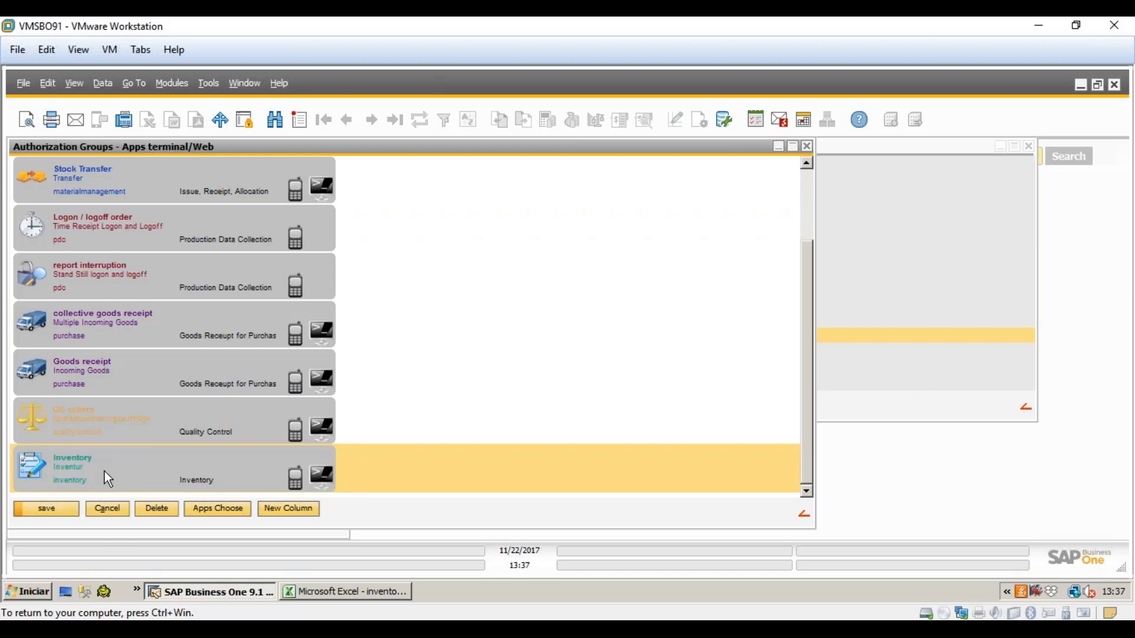
click(118, 510)
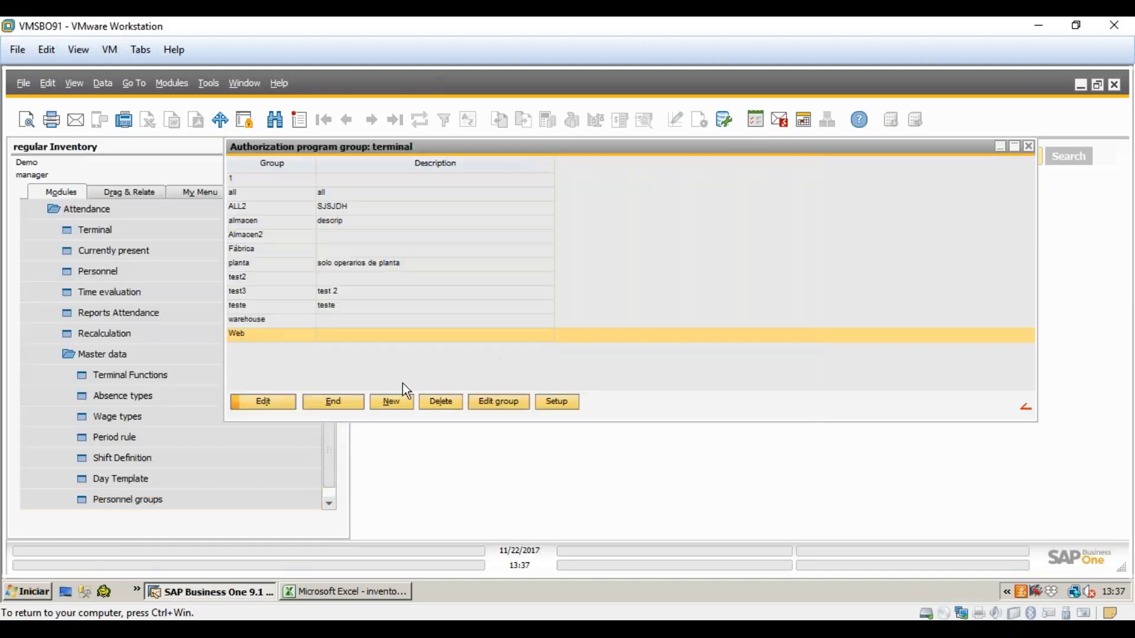
click(341, 390)
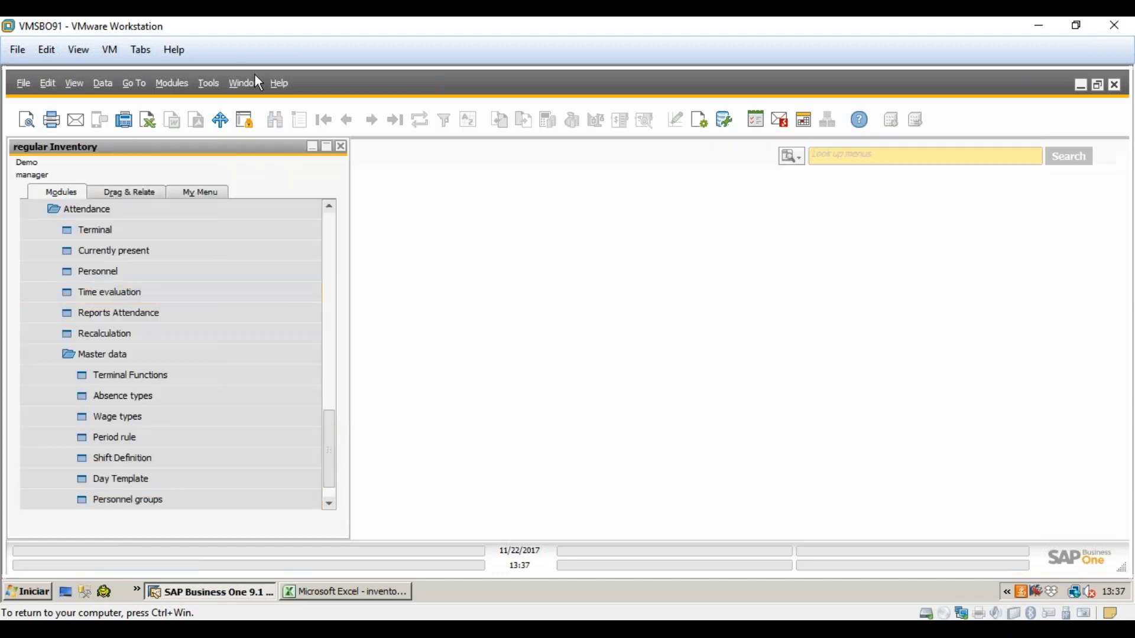
- Launch the BEAS web terminal via Tools > WEB Server > Terminal and log in
click(177, 84)
mouse_move(209, 83)
click(277, 332)
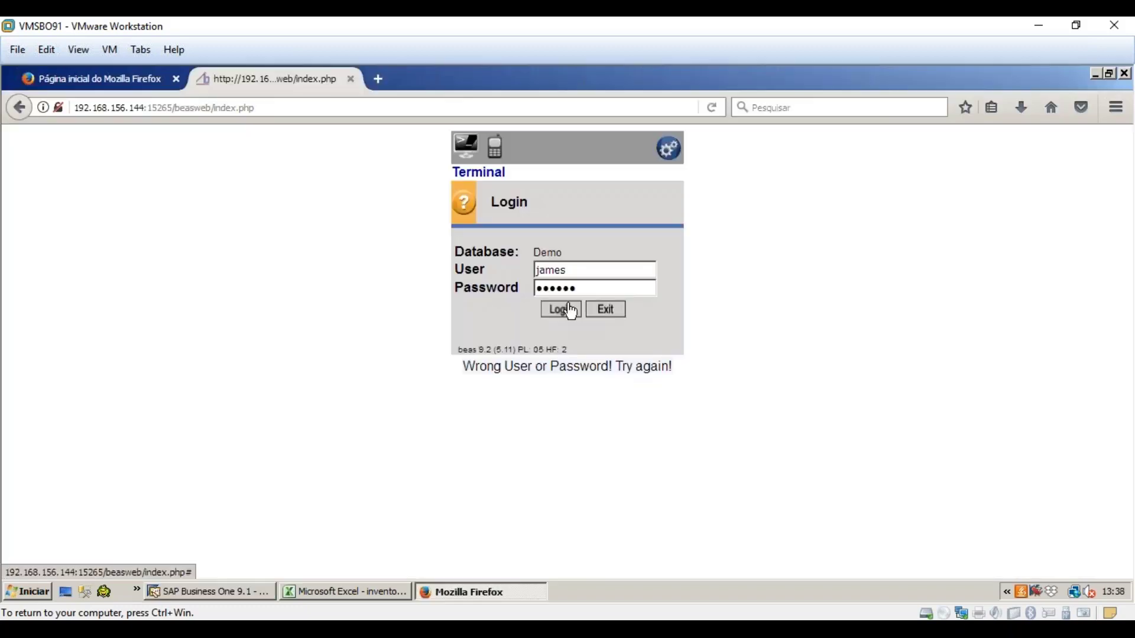
click(572, 312)
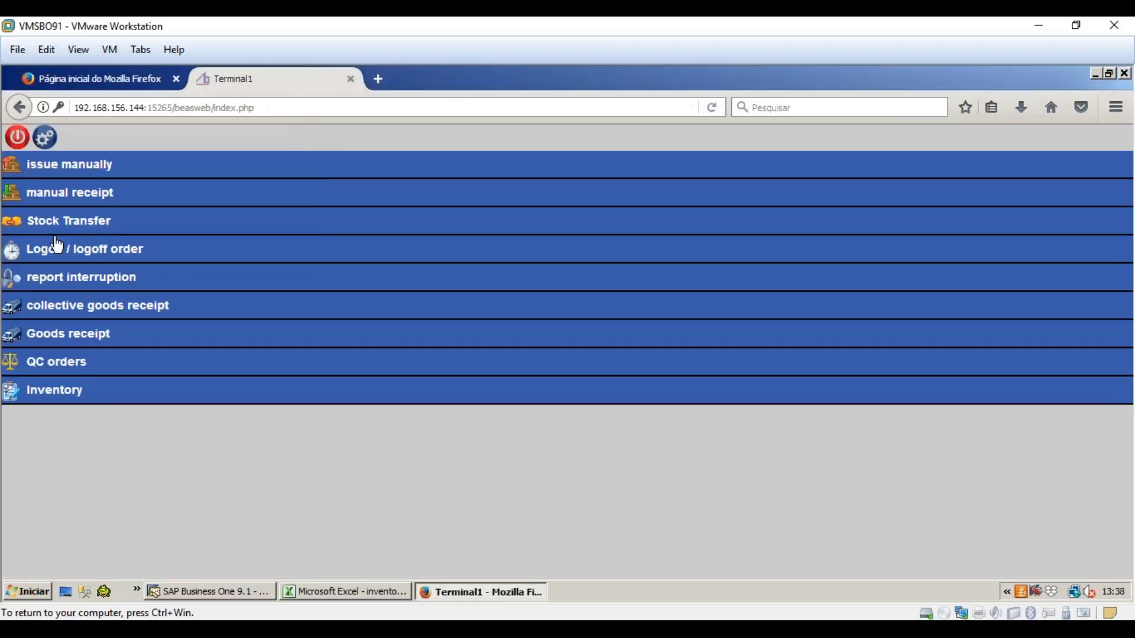
- Count 15 of item FG01 on counting list 4 of inventory 11 Test2, skipping the bin location
click(71, 405)
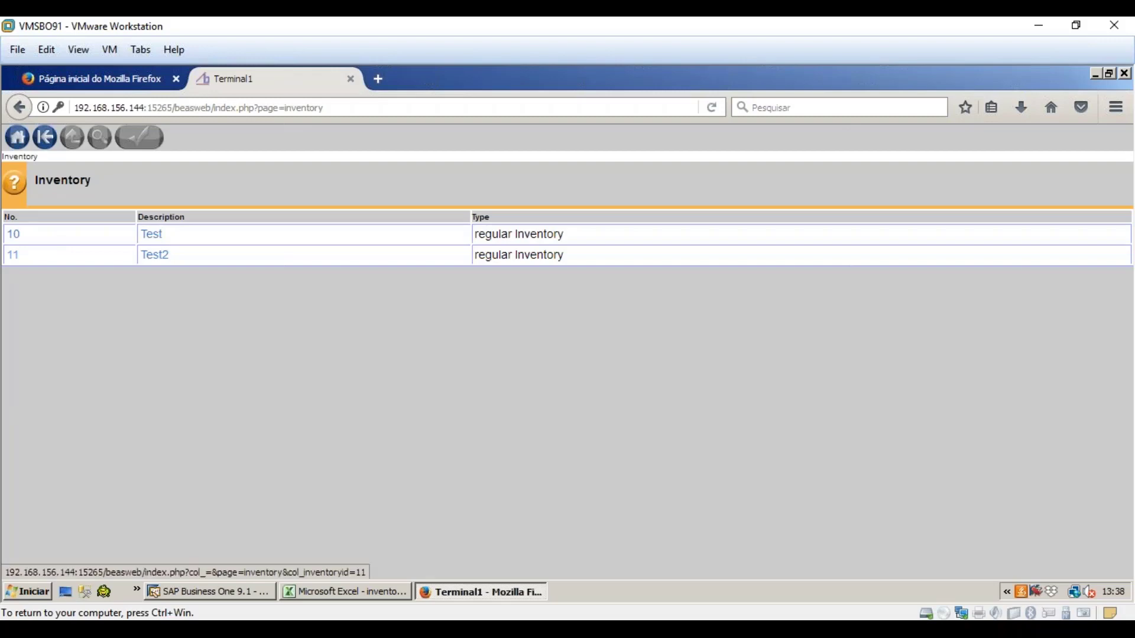
click(33, 247)
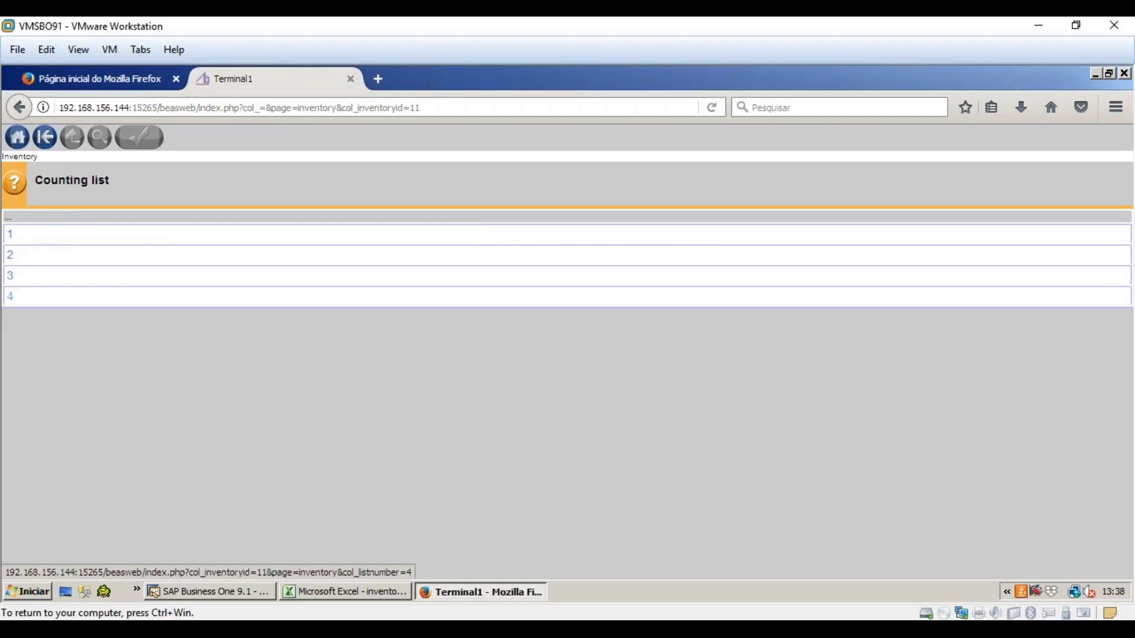
click(125, 296)
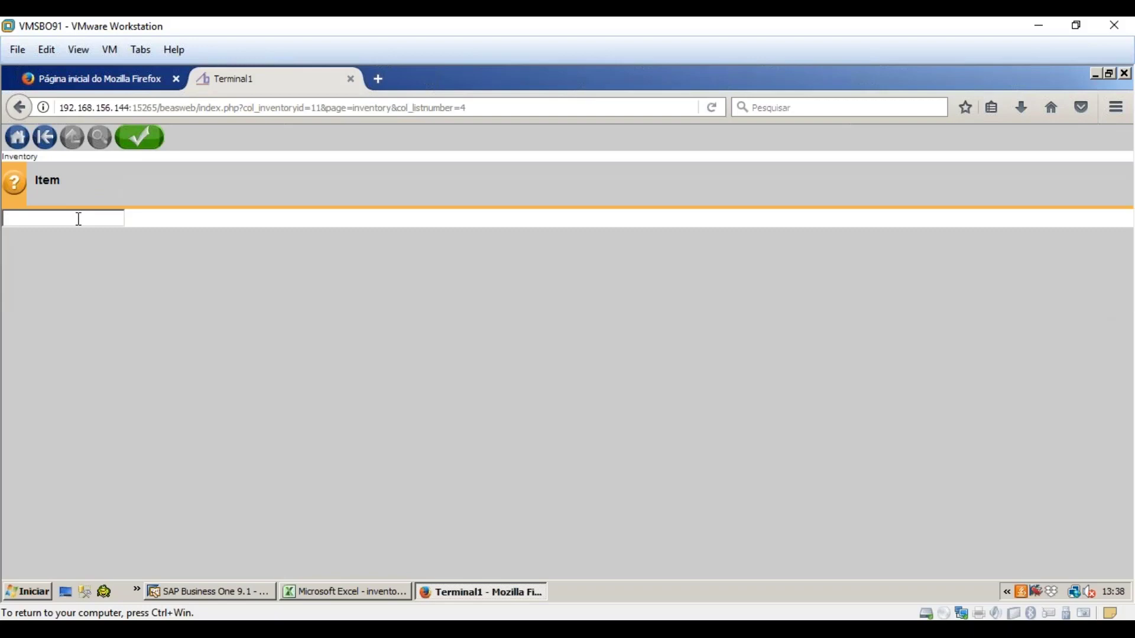
text(FG01)
key(Tab)
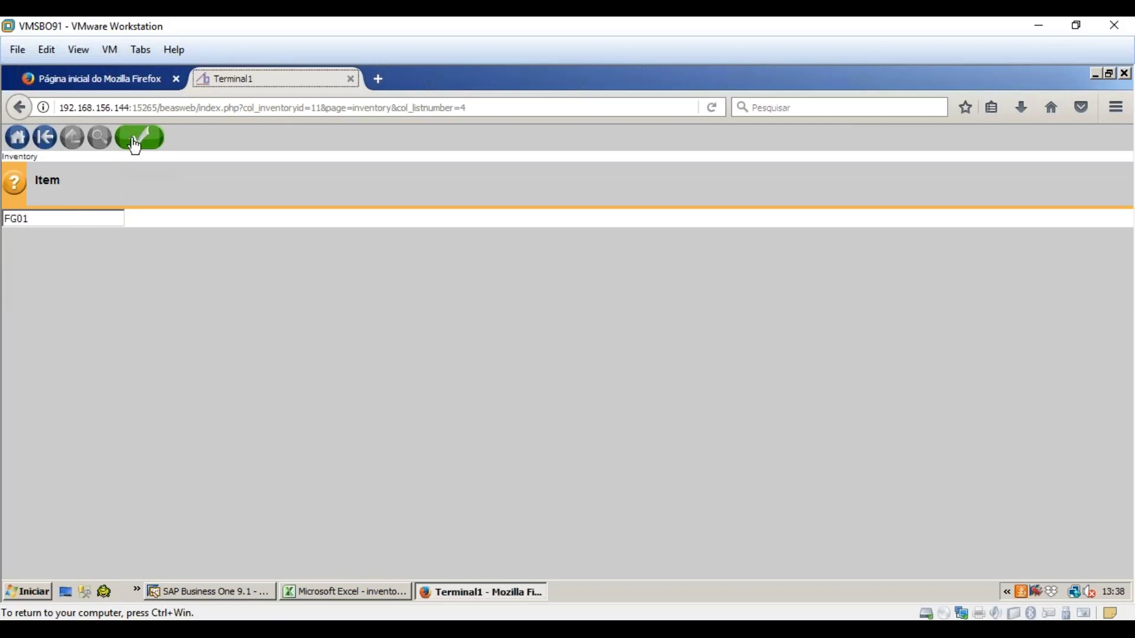
click(136, 139)
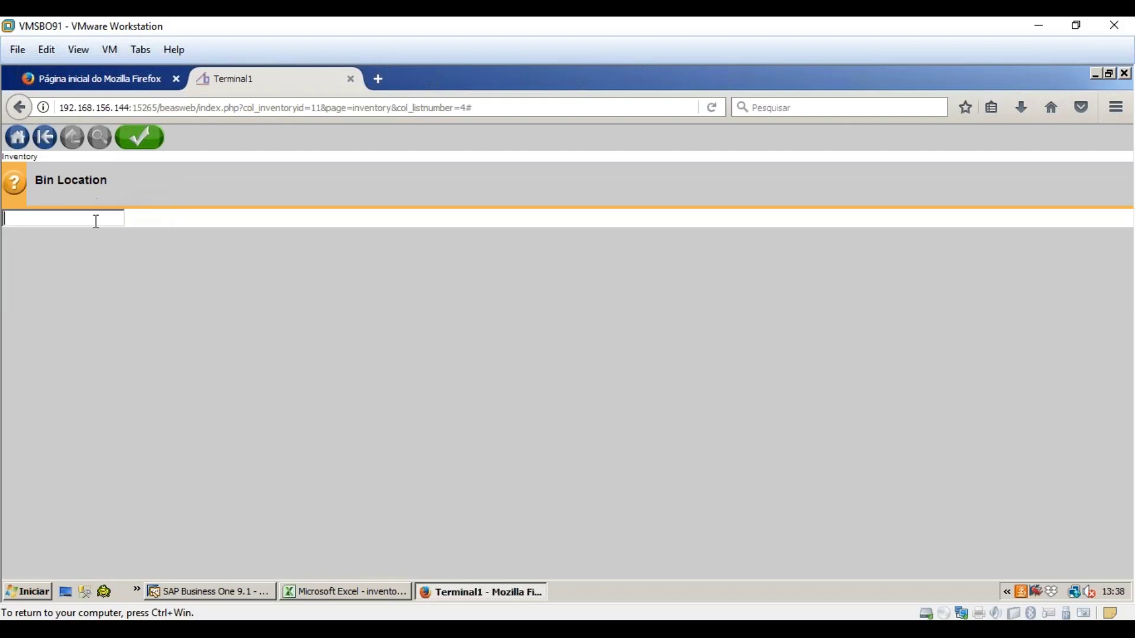
click(137, 142)
text(15)
click(135, 148)
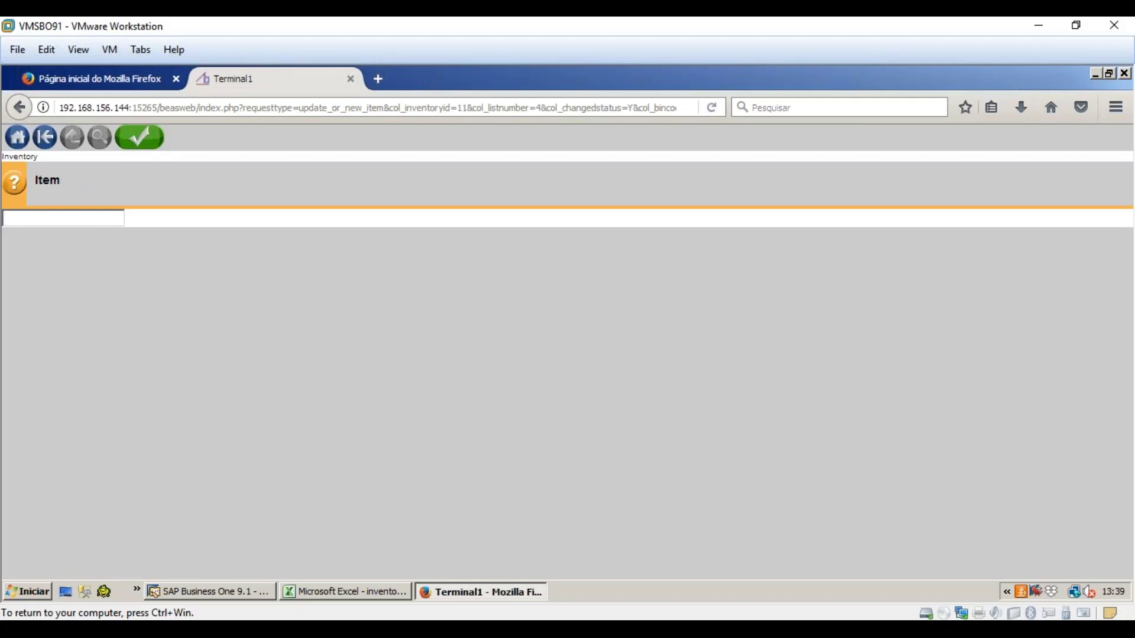
click(222, 595)
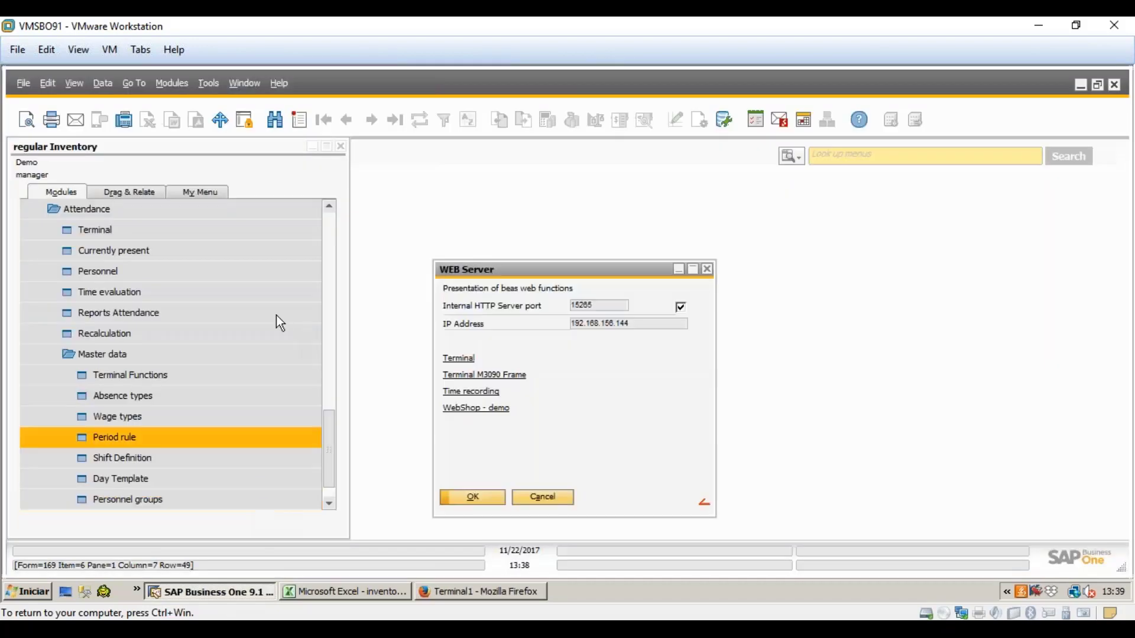
- Open inventory Test2's item list and review the FG01 row's 4,0 difference and the ASER row
drag(329, 454, 327, 392)
click(224, 354)
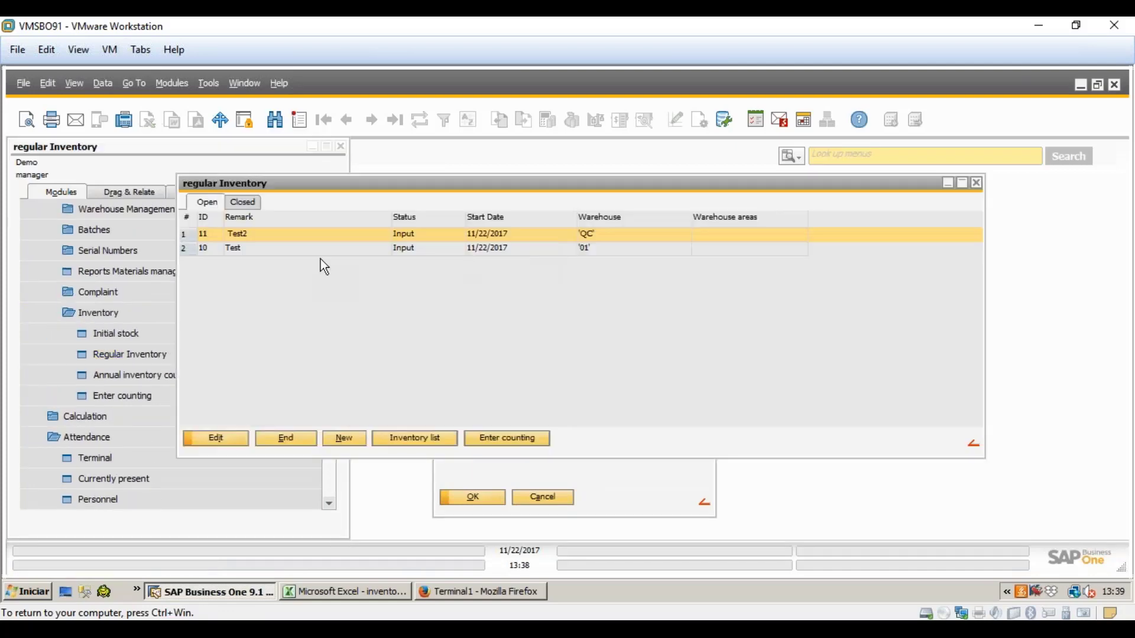
click(399, 438)
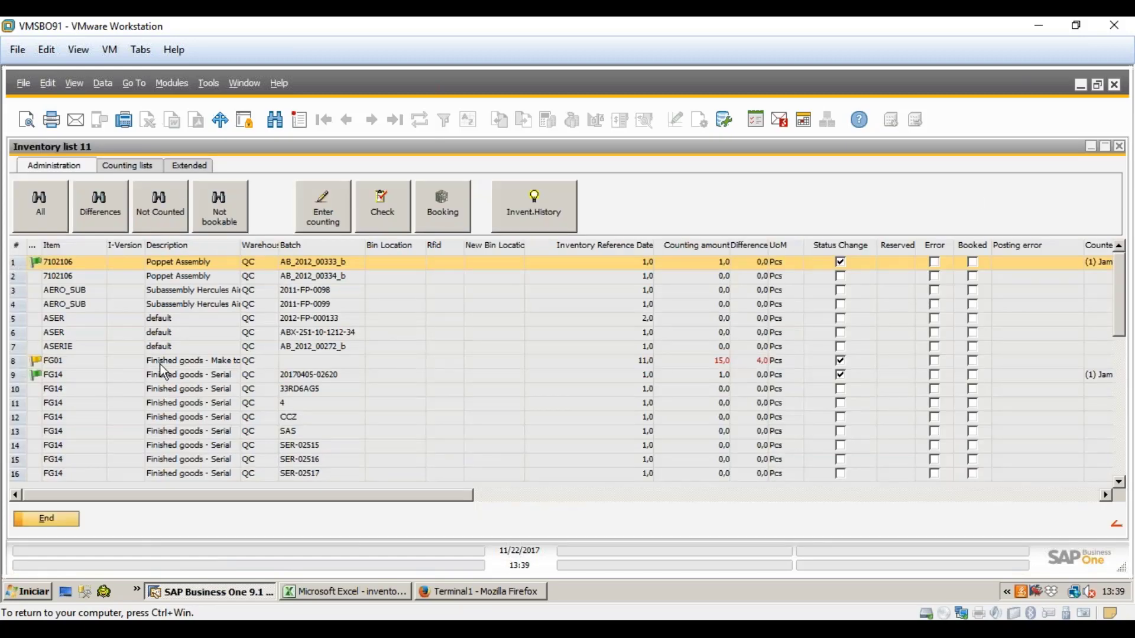
click(647, 361)
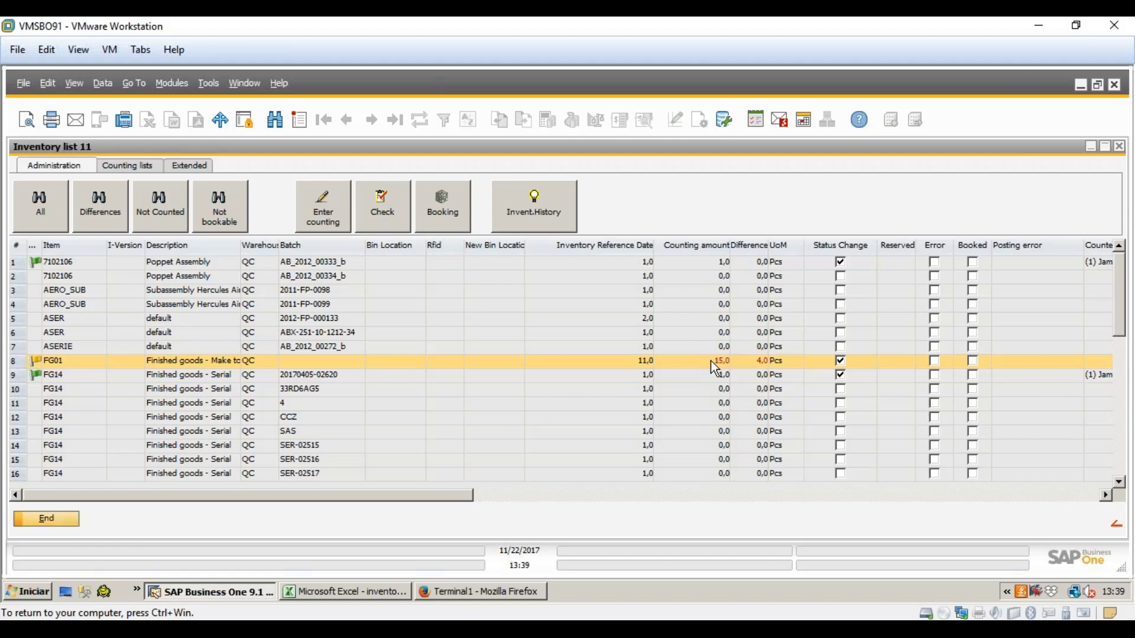
click(714, 335)
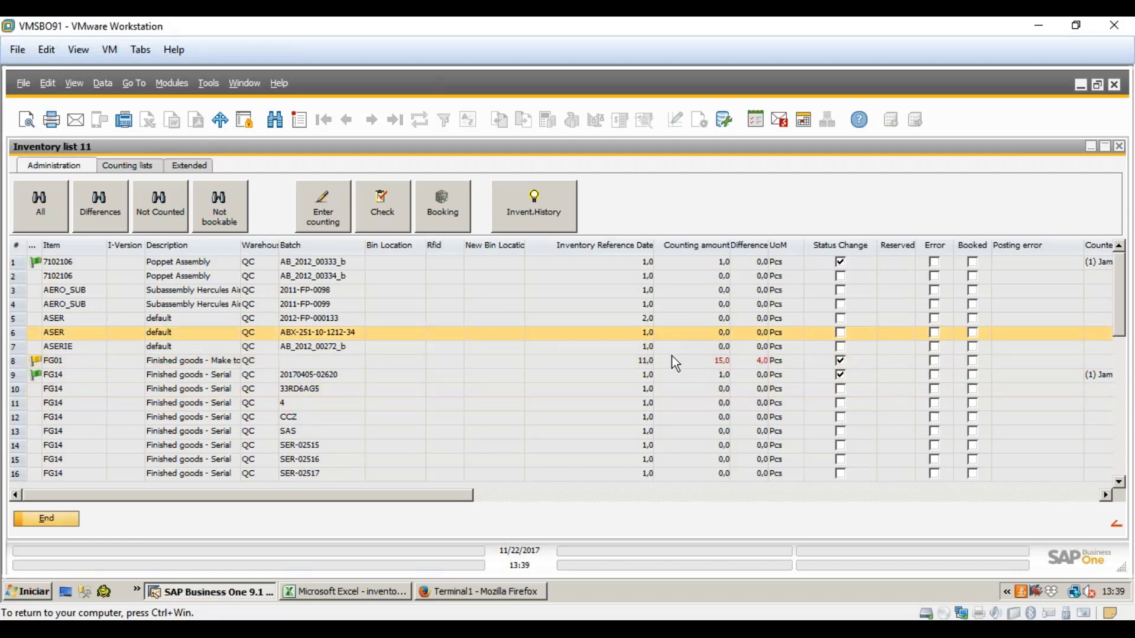
scroll(659, 334, down, 6)
scroll(661, 337, up, 6)
- Look at inventory 11's count entry, go back, and close the inventory list
click(329, 223)
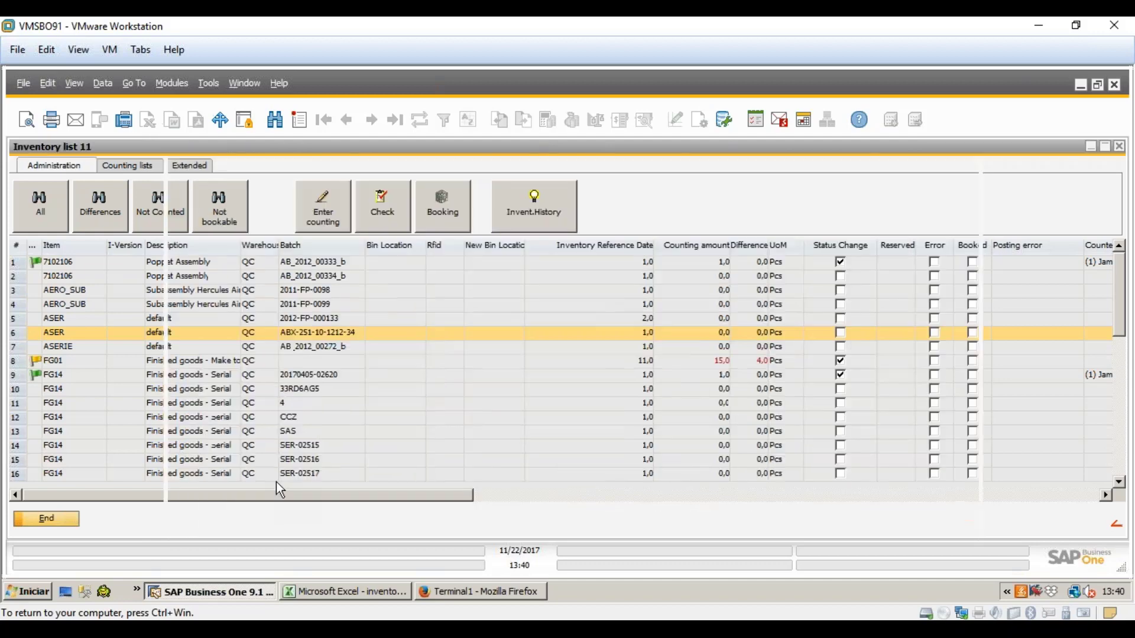
click(289, 518)
scroll(94, 306, down, 6)
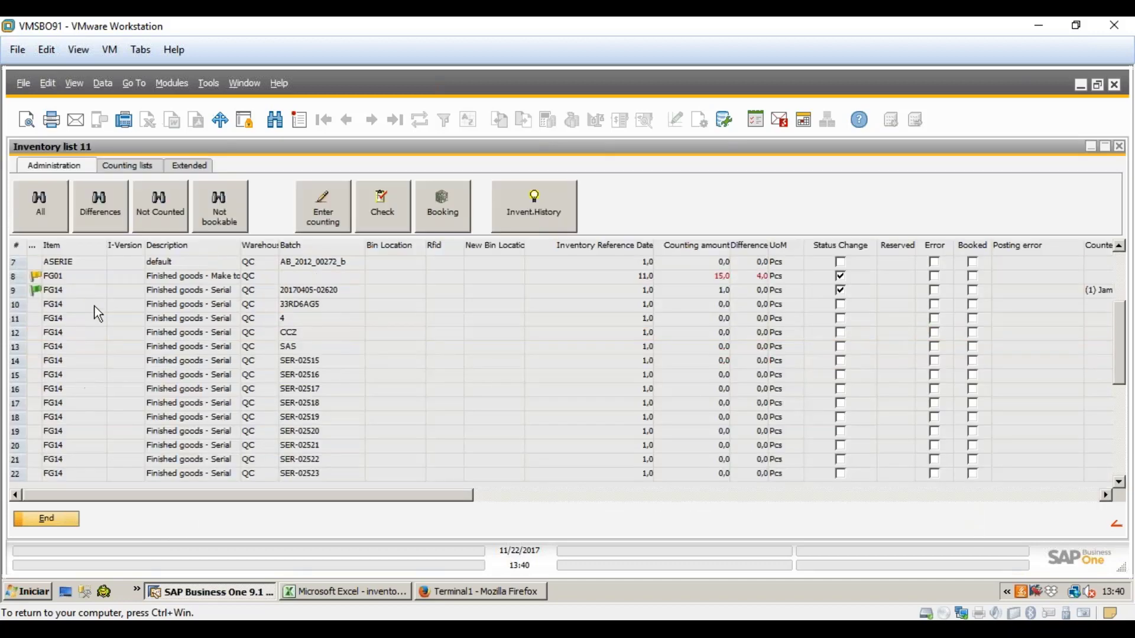
scroll(141, 358, down, 3)
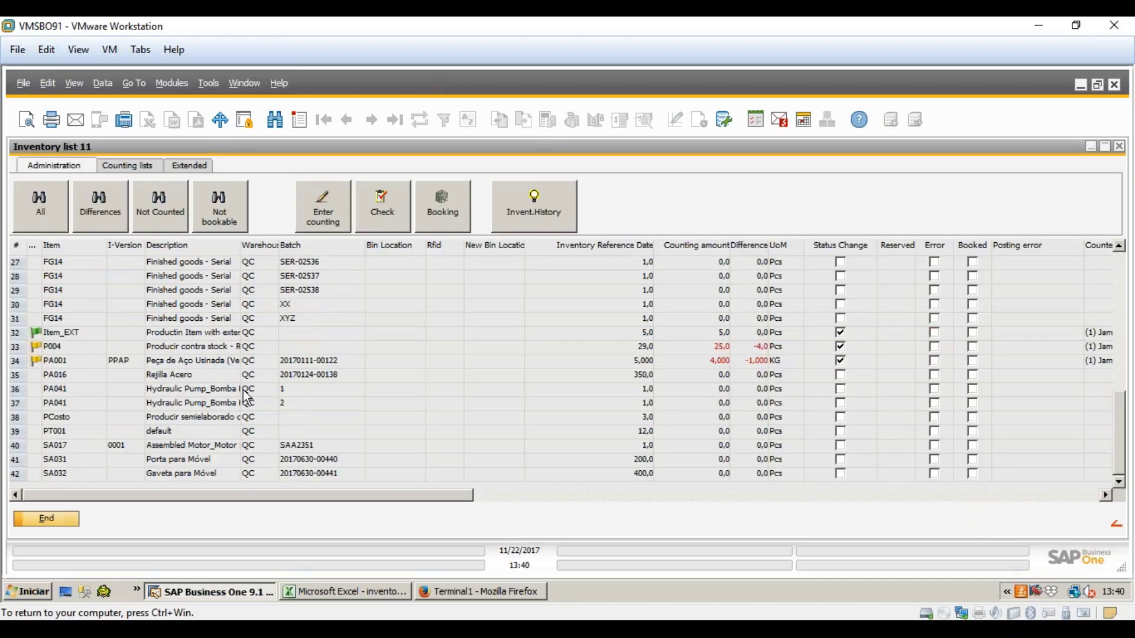
click(57, 520)
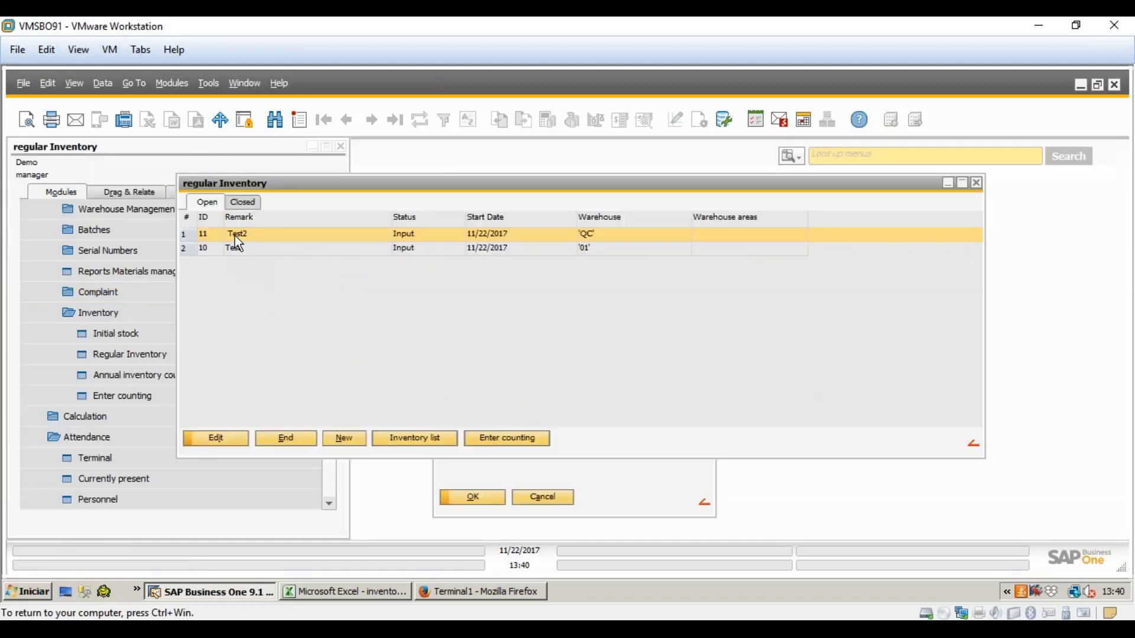
- Review inventory Test2's settings, then open its item list 11 and scroll through the rows
double_click(367, 235)
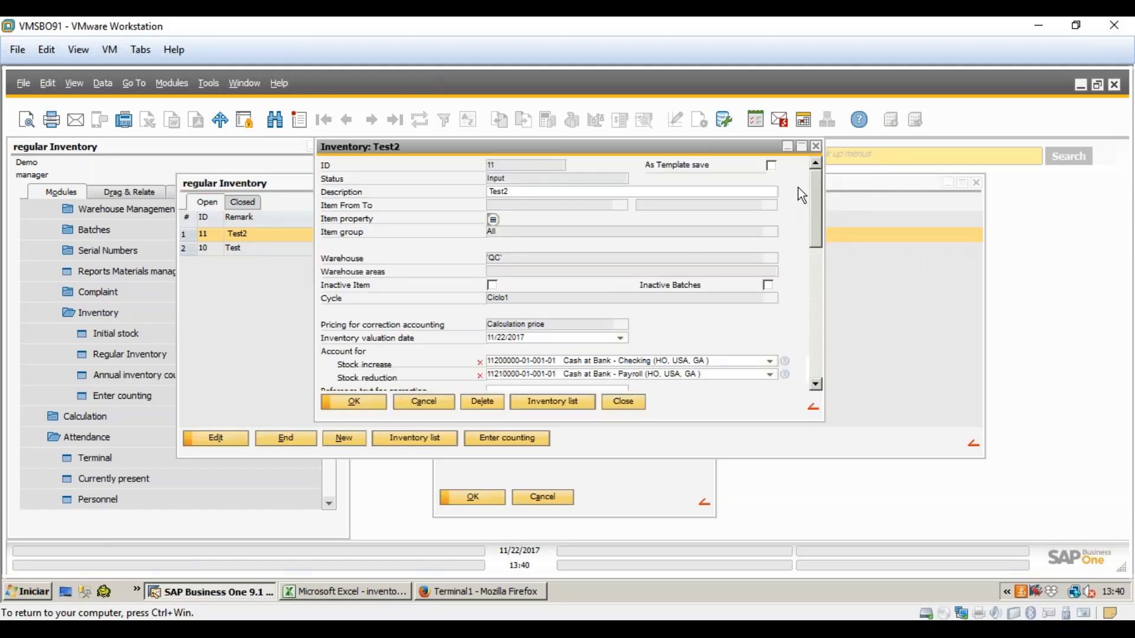
scroll(824, 218, down, 1)
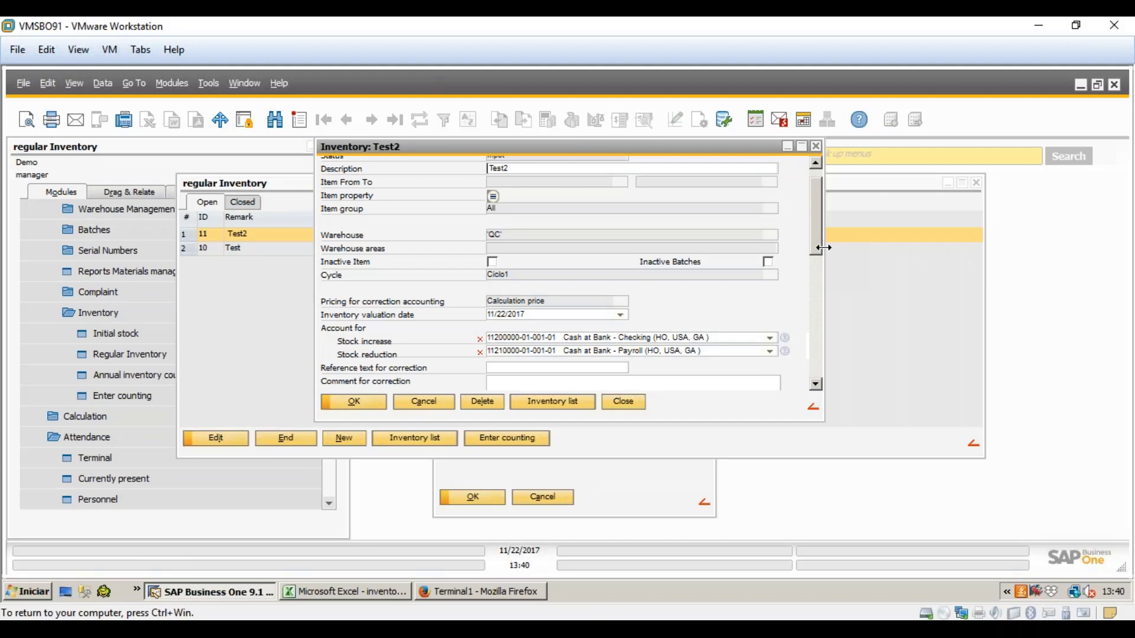
click(572, 407)
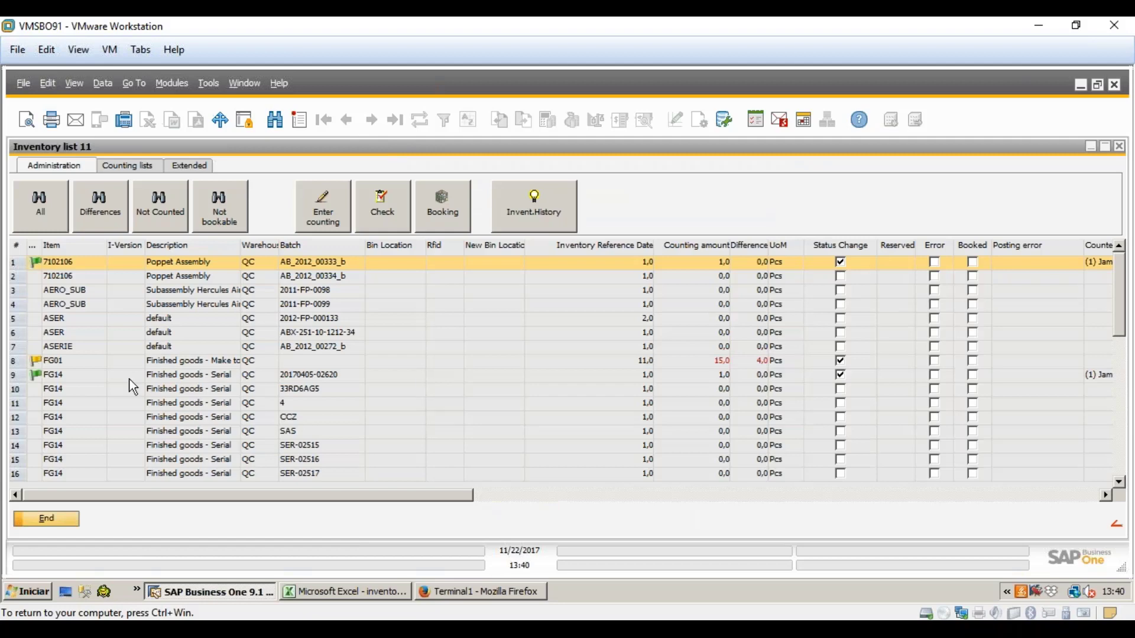
click(204, 459)
scroll(264, 397, down, 9)
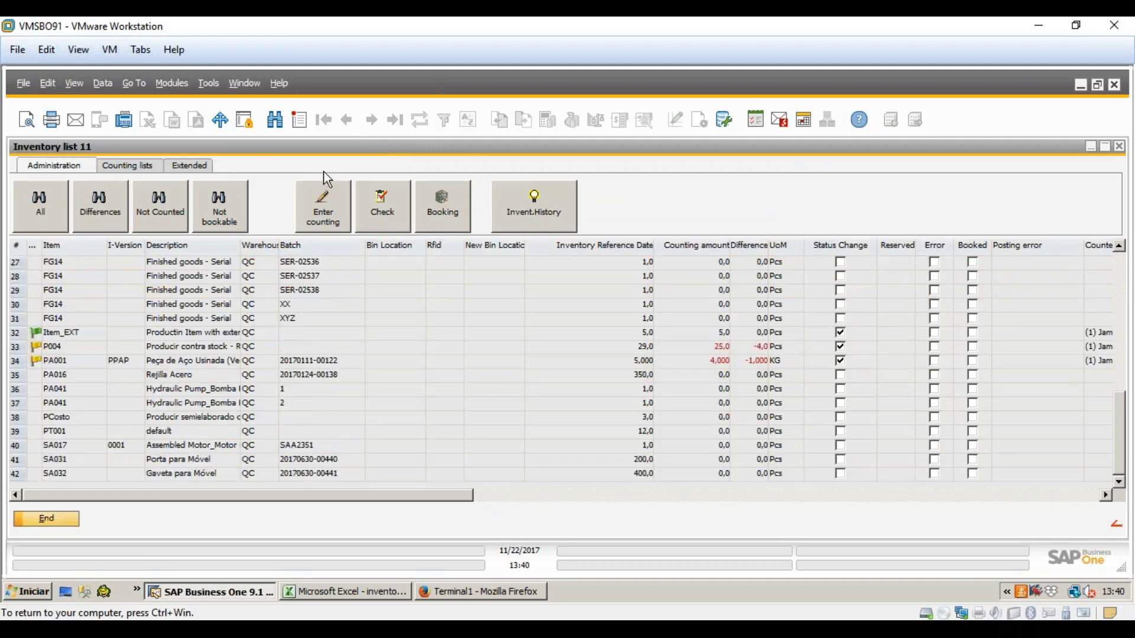
- Start a new count line in Enter counting 11 for item PA0520004_000
click(322, 198)
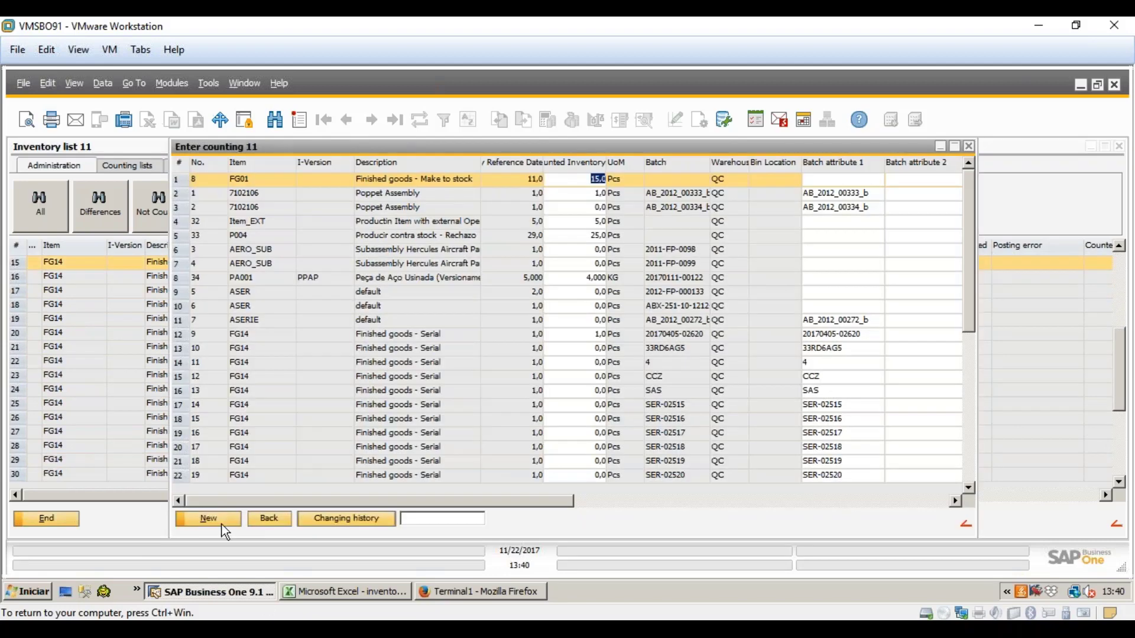
click(222, 524)
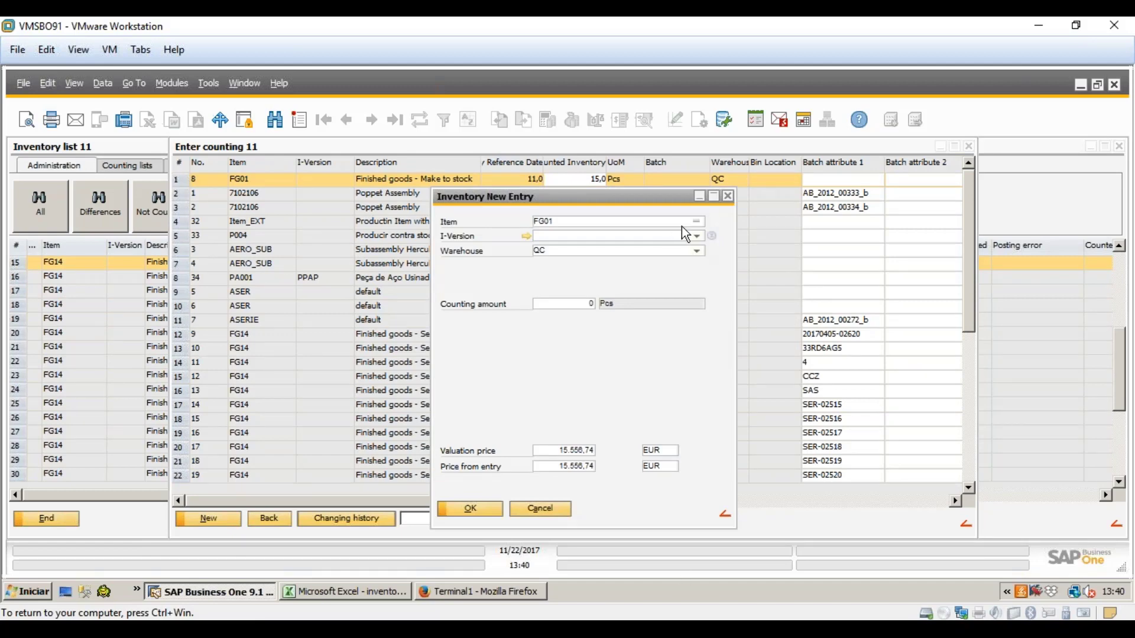
double_click(700, 218)
click(698, 220)
drag(643, 182, 646, 331)
scroll(97, 322, down, 7)
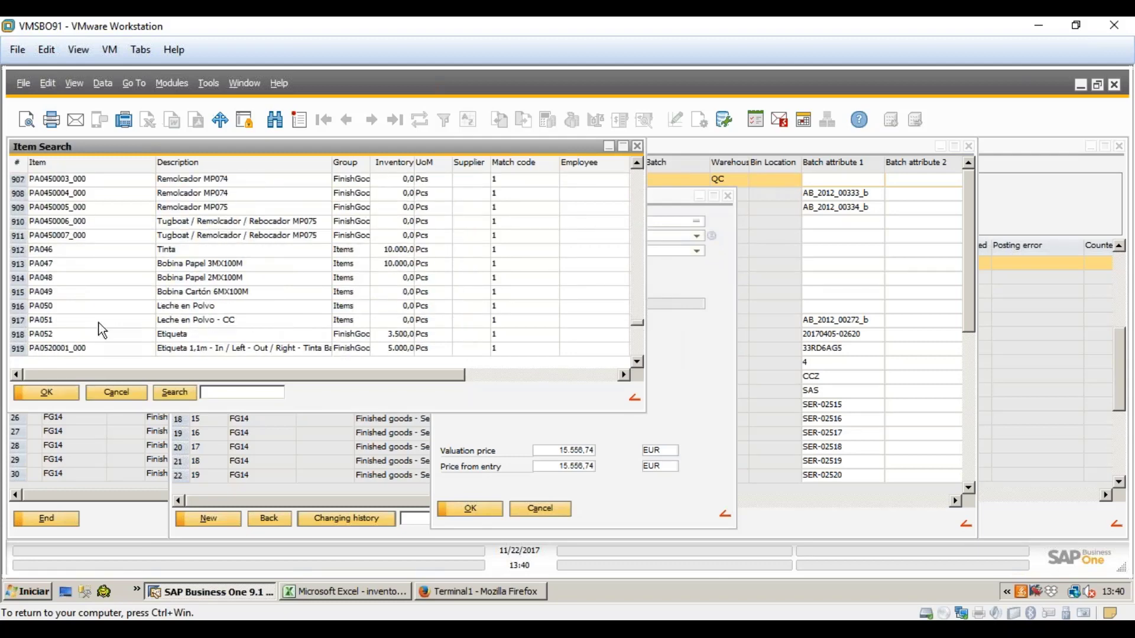
double_click(84, 306)
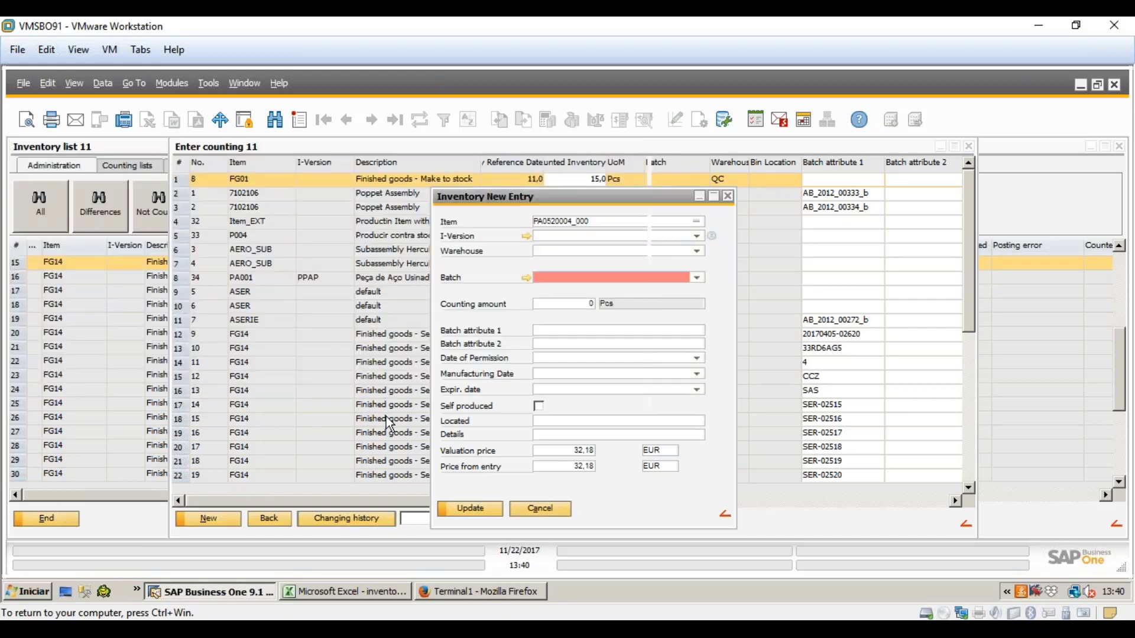
- Set warehouse QC, batch BATCH and a counted quantity of 150 on the new line
click(697, 237)
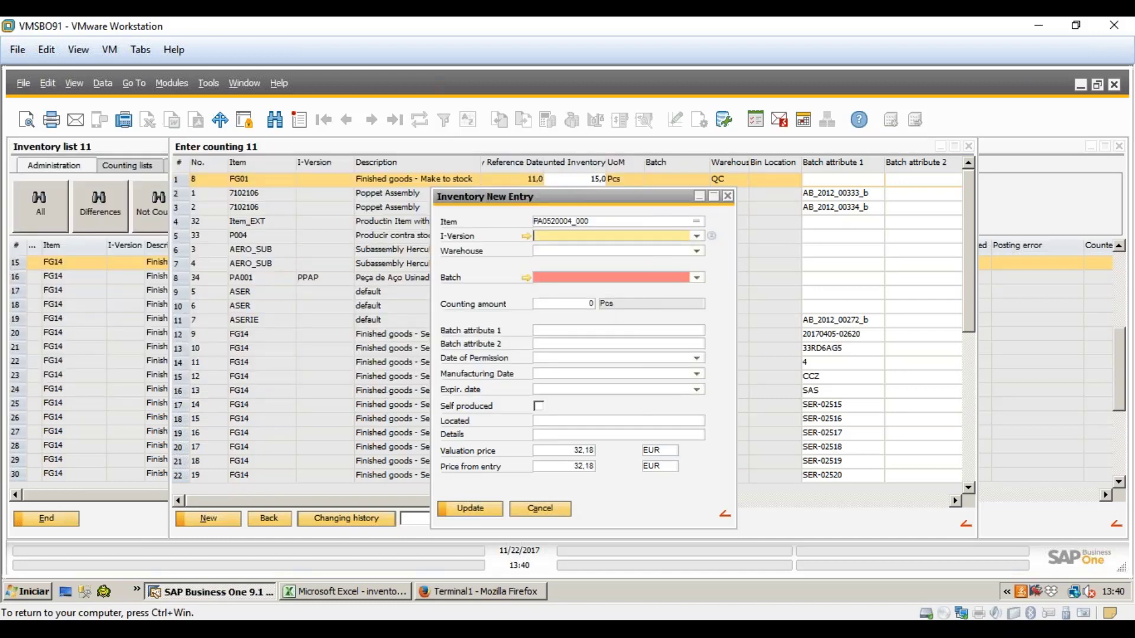
click(697, 251)
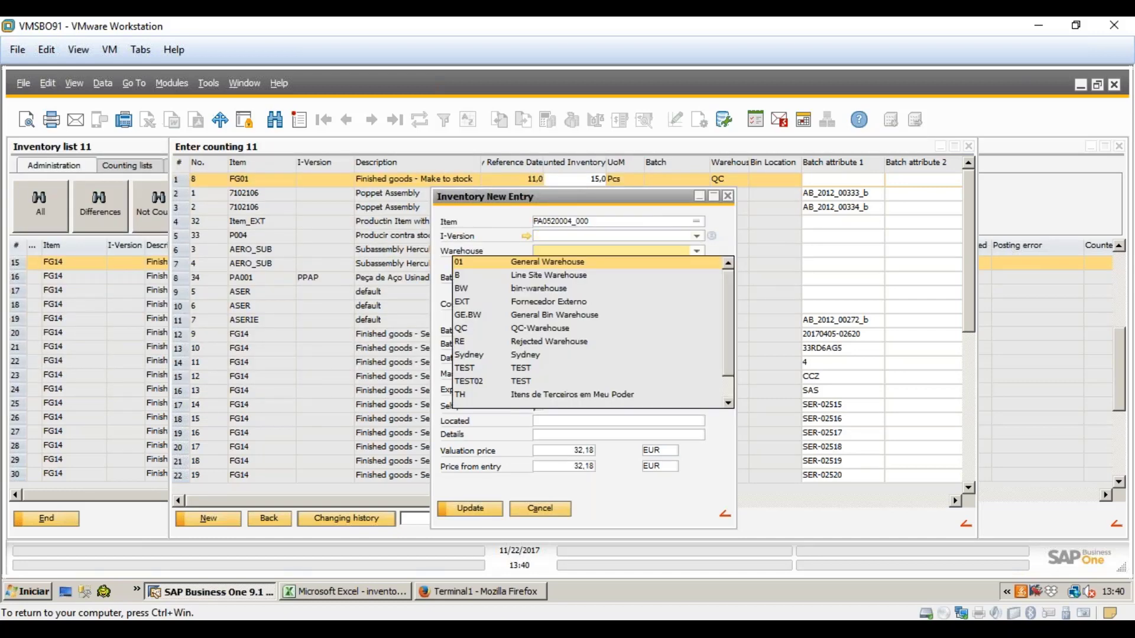
click(479, 328)
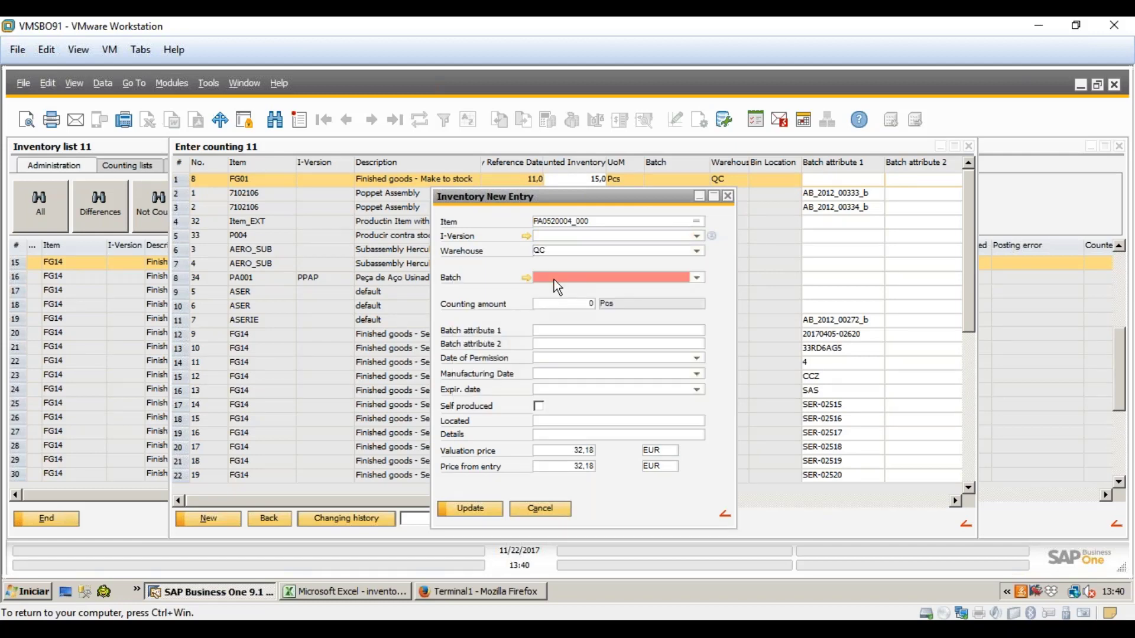
click(555, 280)
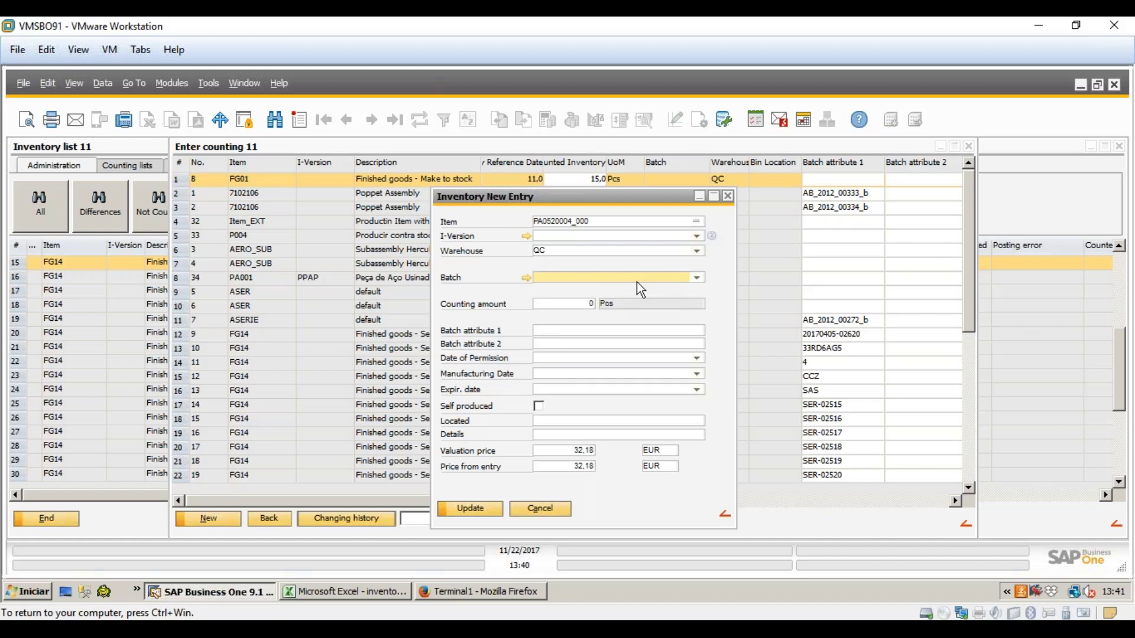
text(BATCH)
key(Tab)
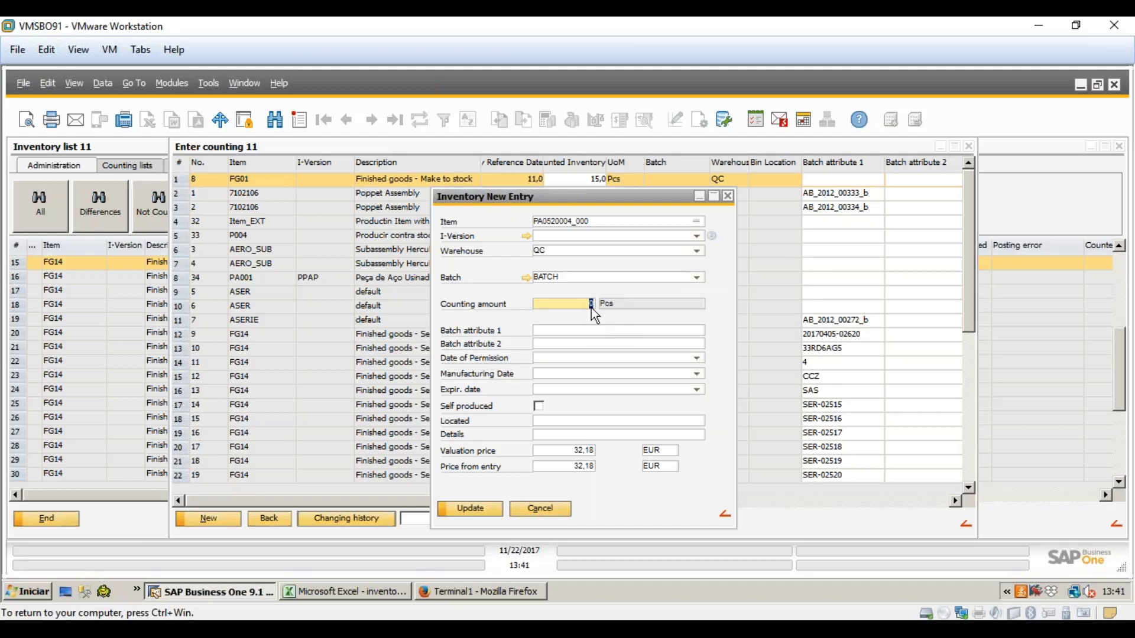
text(150)
key(Tab)
key(Tab)
key(Tab)
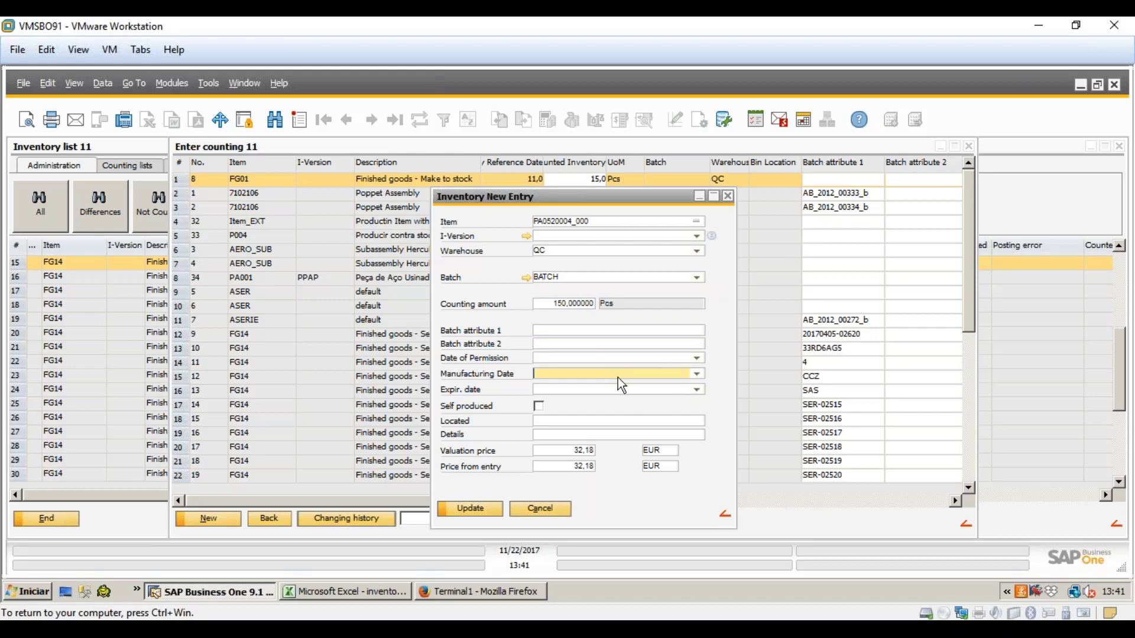
- Mark the item as self produced, use the price from entry value, and save the count
click(655, 375)
click(673, 390)
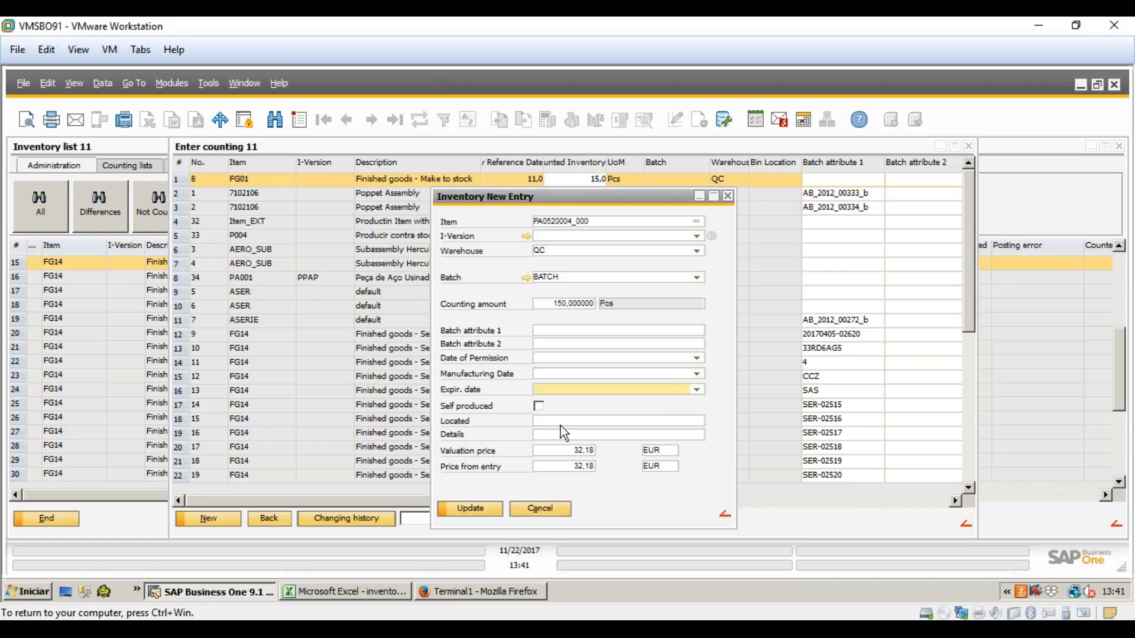
click(537, 406)
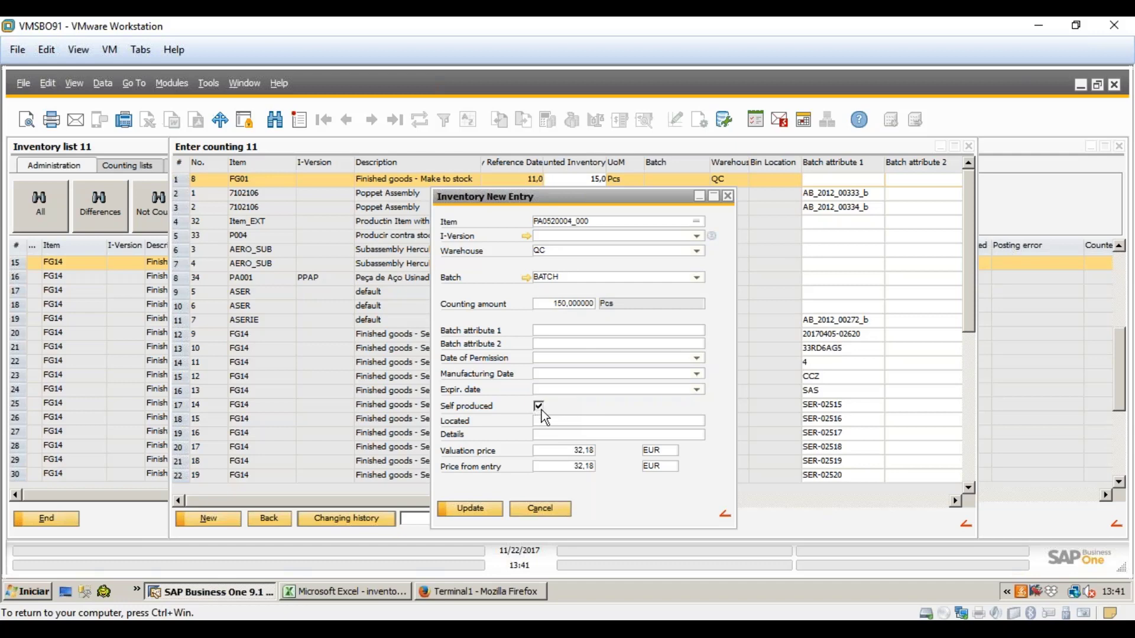
click(552, 421)
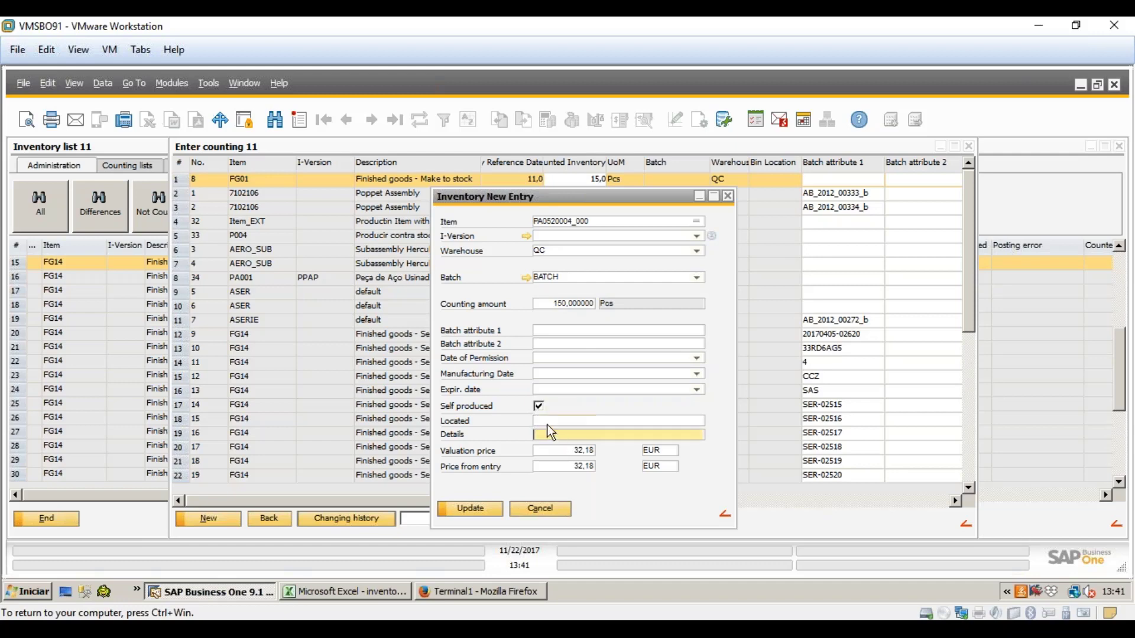
key(Tab)
key(Tab)
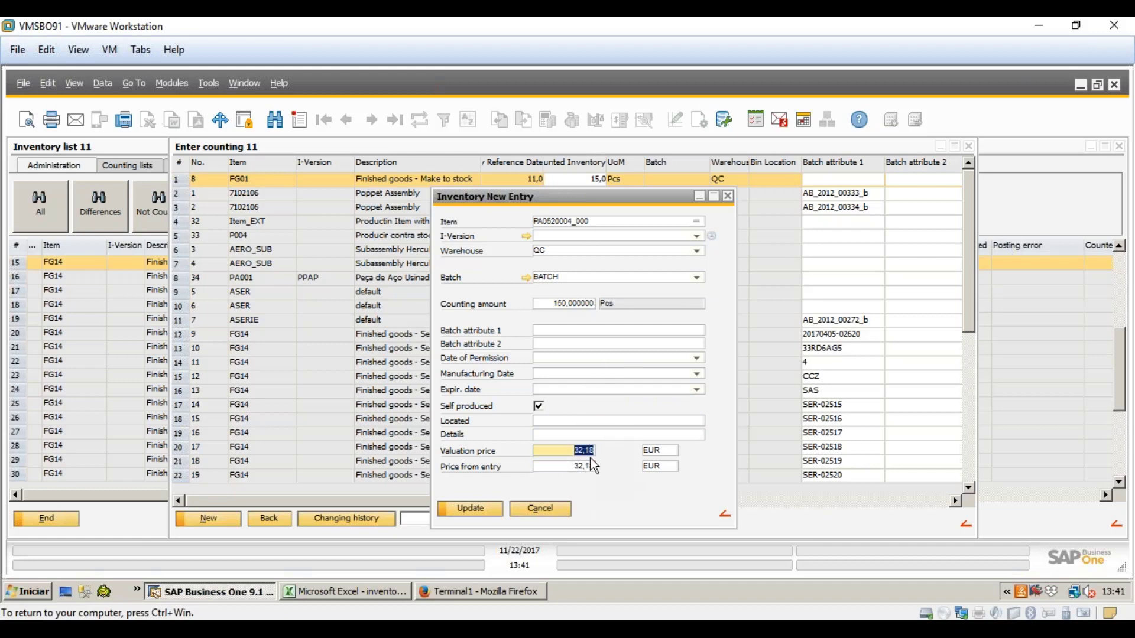
click(586, 468)
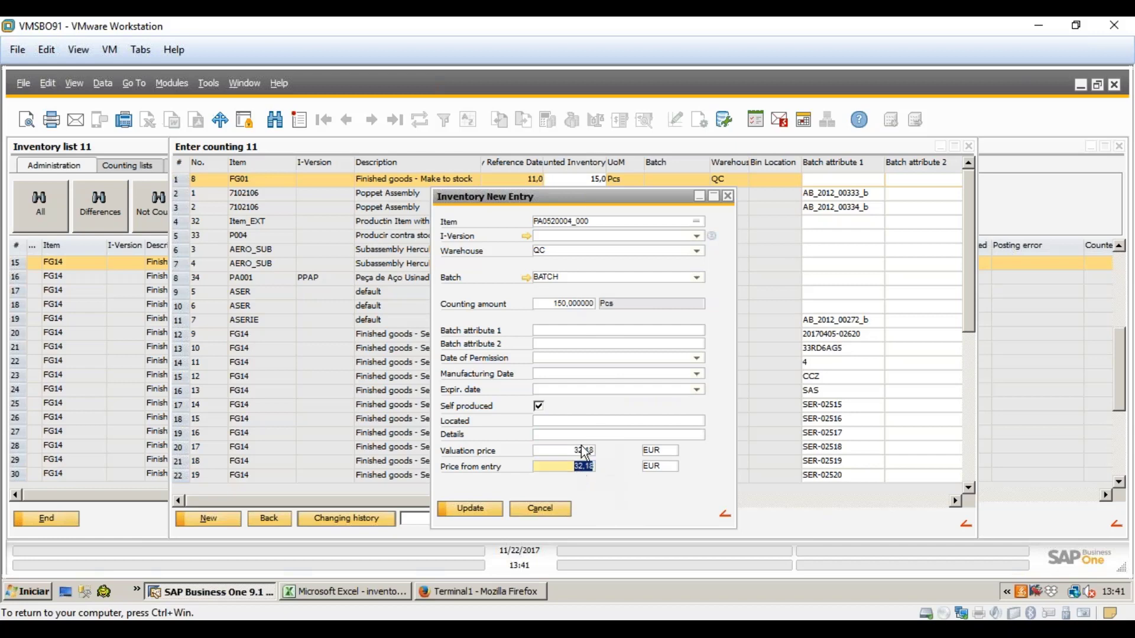
click(584, 457)
click(583, 466)
click(582, 452)
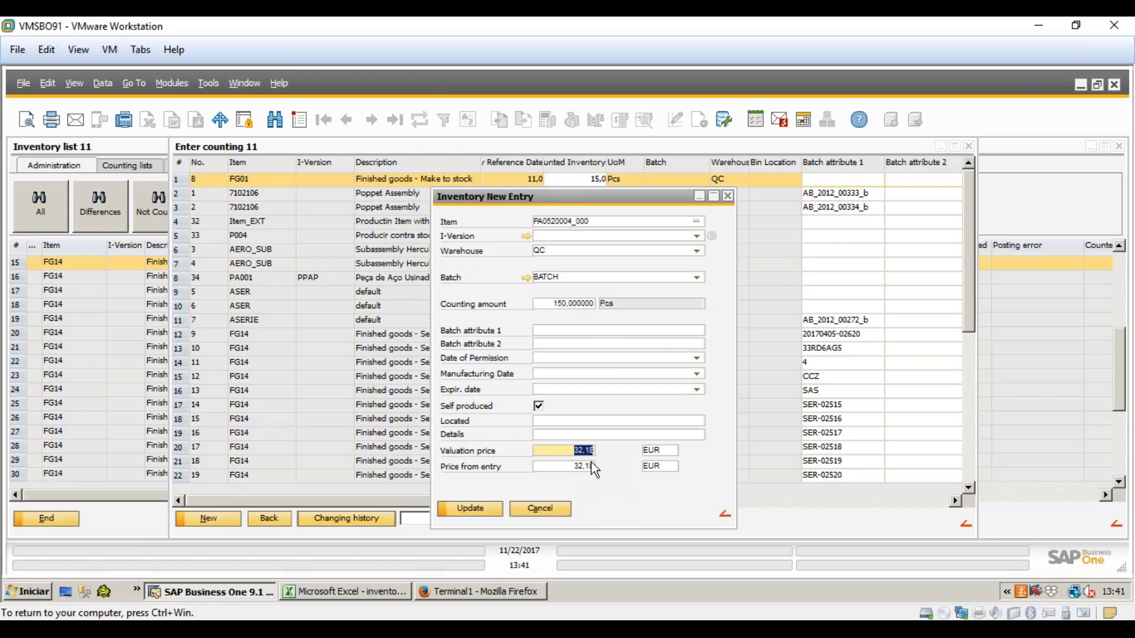
click(581, 467)
click(582, 453)
click(472, 509)
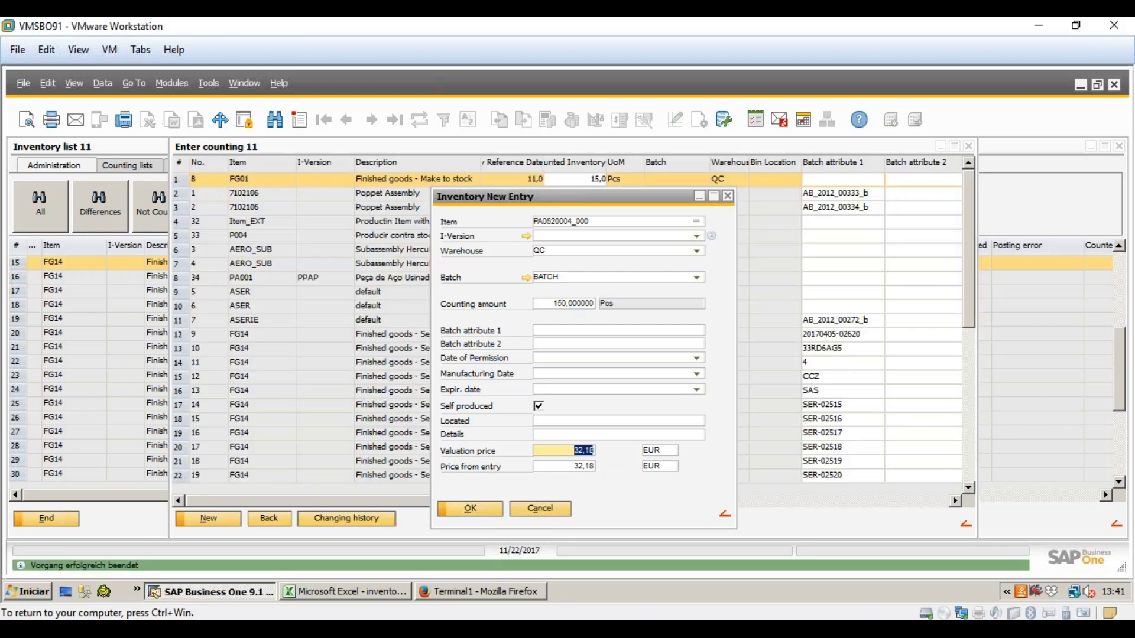
click(471, 509)
- Verify PA0520004_000 is counted at 150,0 and return to Inventory list 11
drag(968, 227, 944, 406)
click(411, 474)
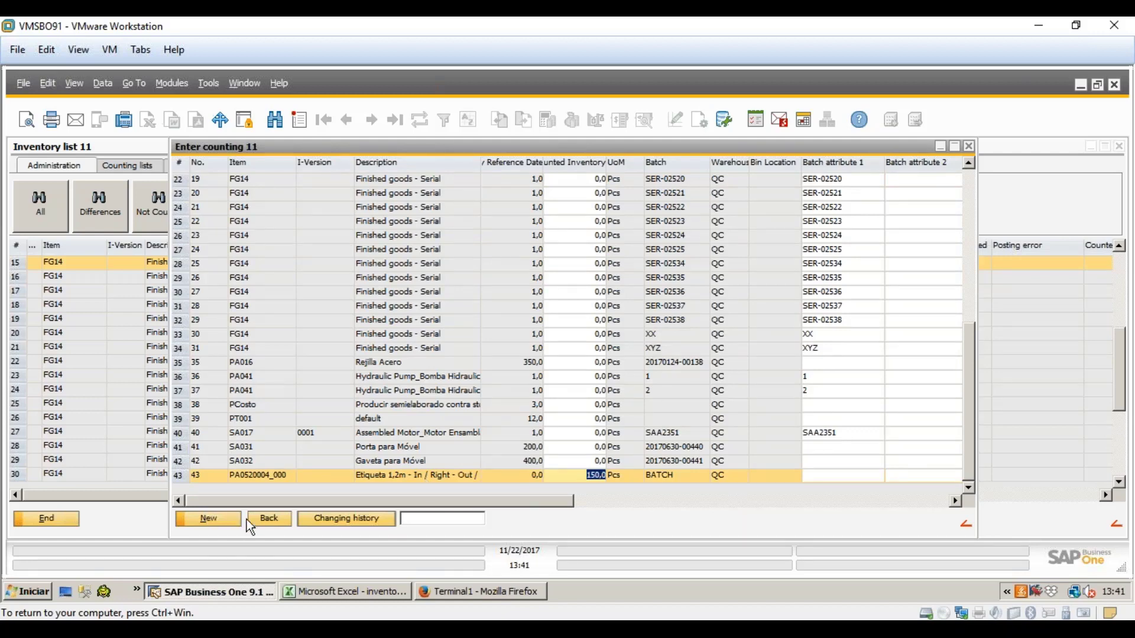
click(263, 519)
- Locate line 43, PA0520004_000 with its 150 difference, then close the list and Test2 details
click(120, 349)
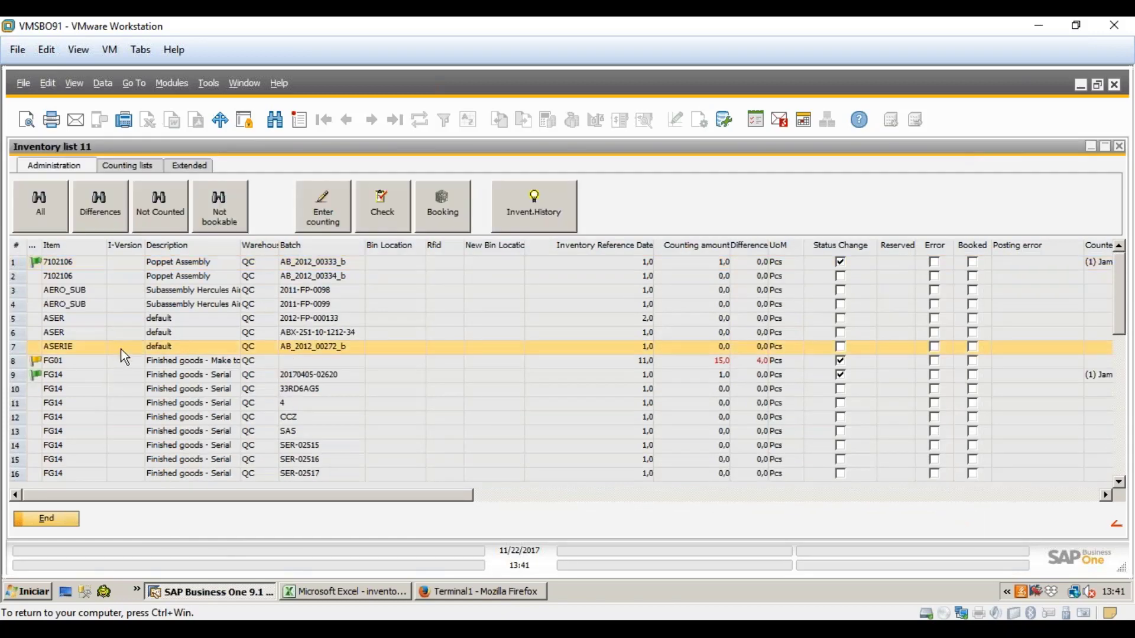
scroll(122, 350, down, 9)
click(105, 474)
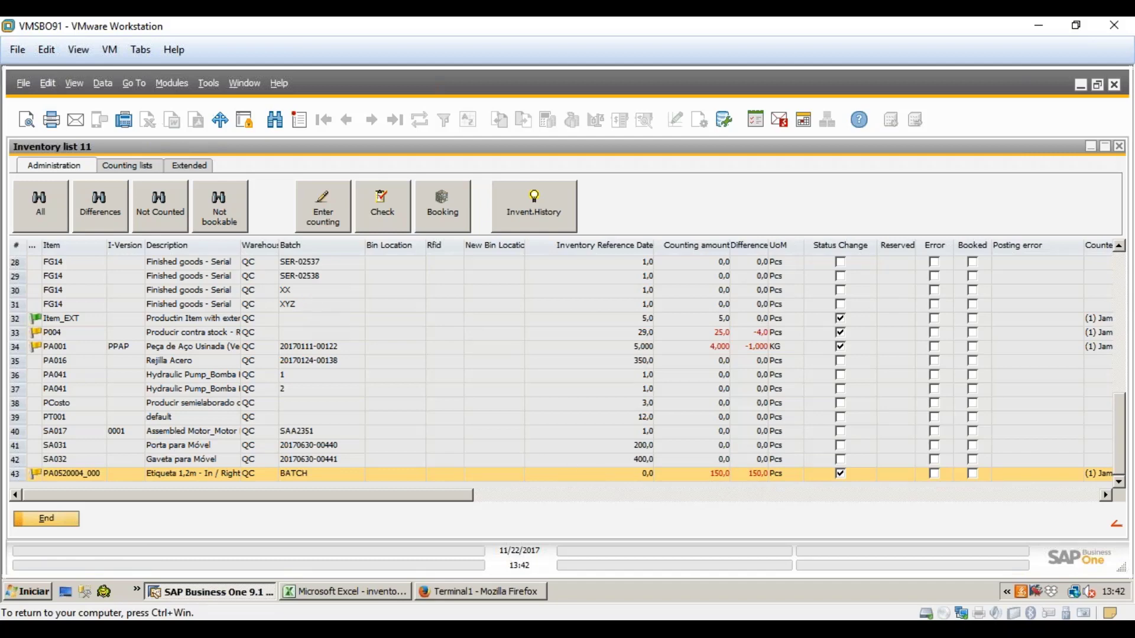
click(64, 522)
click(425, 402)
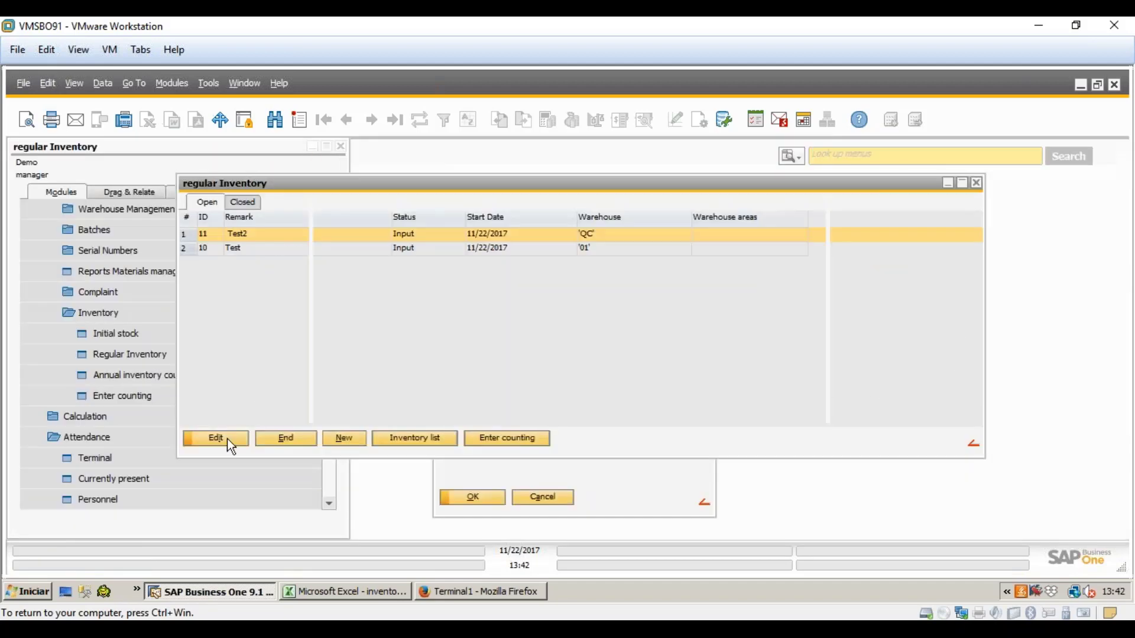
- Close the inventory overview and WEB Server dialog, relaunch the web terminal and dismiss the error
click(286, 439)
click(542, 496)
click(94, 458)
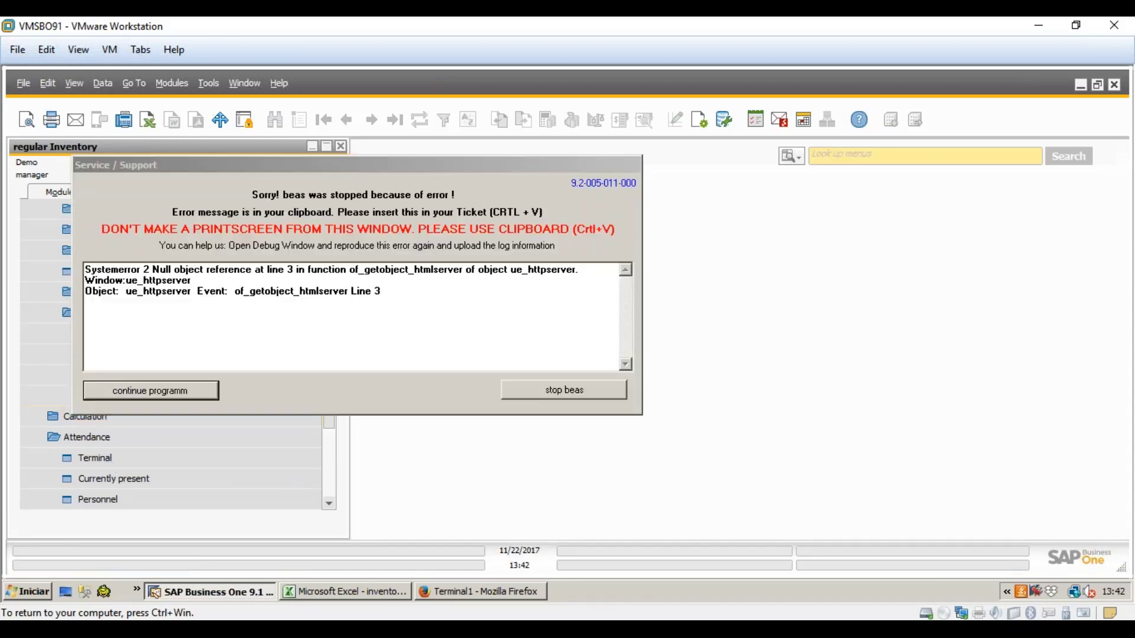
click(193, 391)
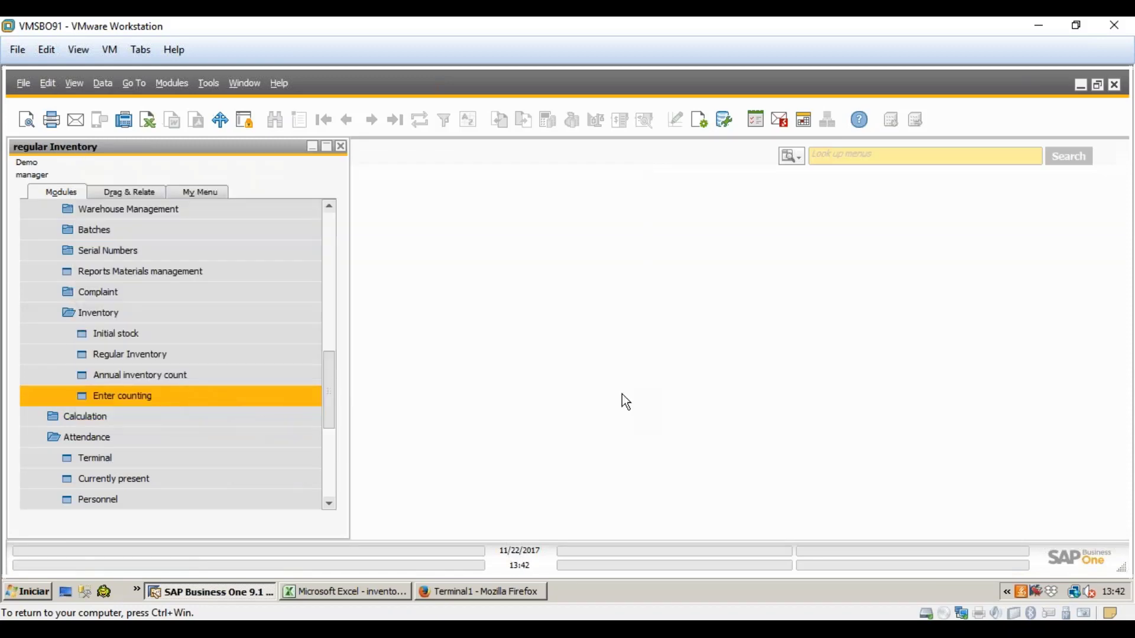
- Open Enter counting for inventory 11 Test2, then start and cancel a new counting line
click(471, 361)
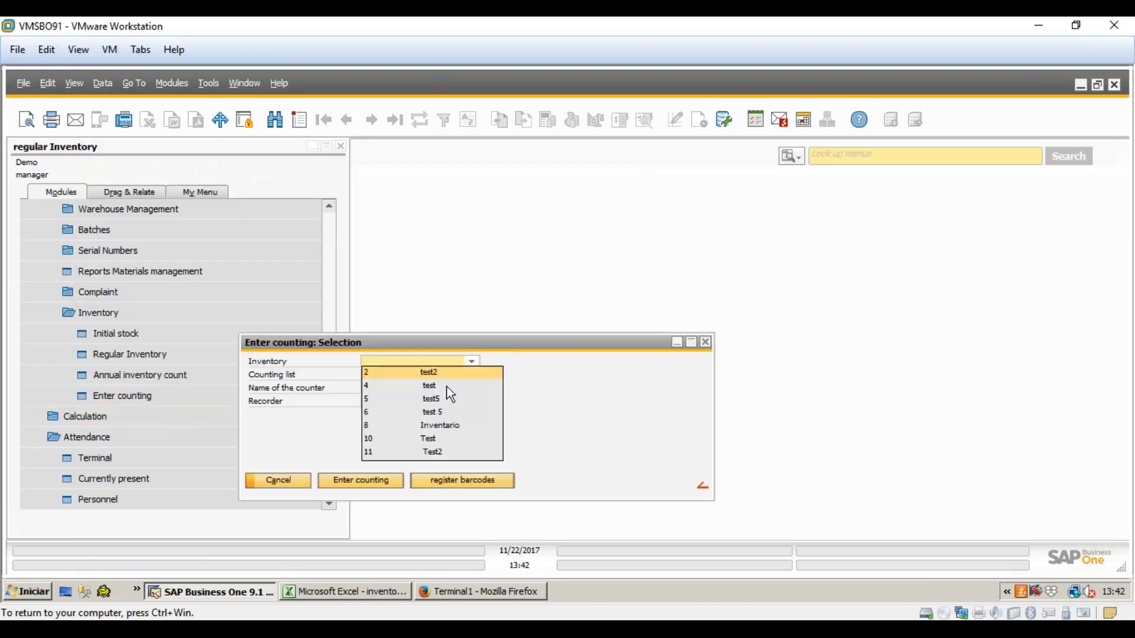
click(433, 452)
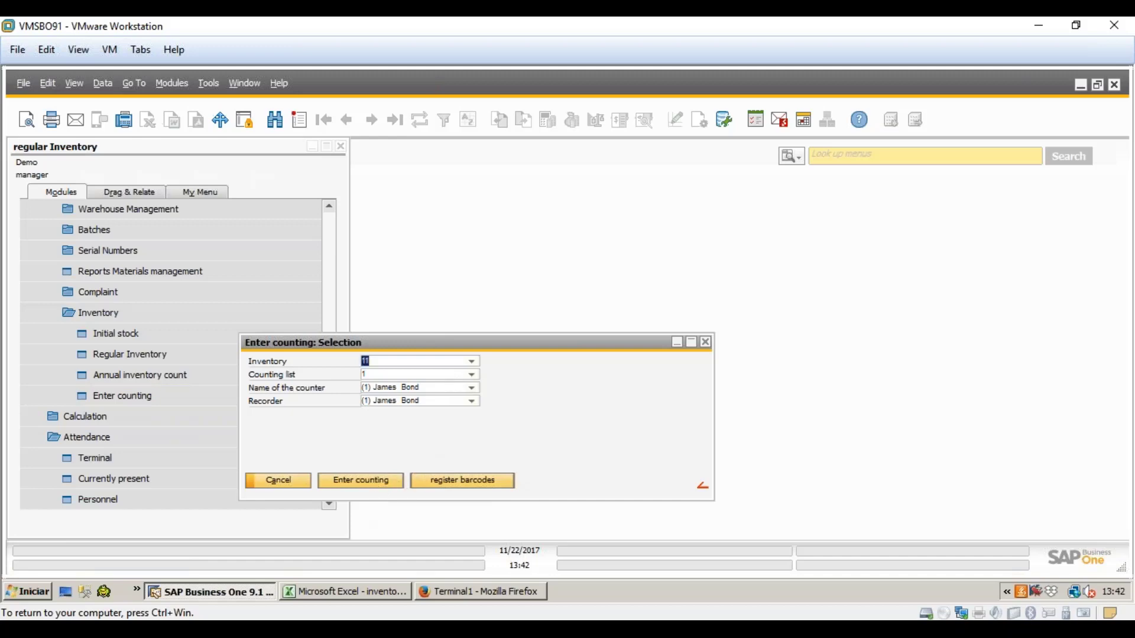
click(378, 481)
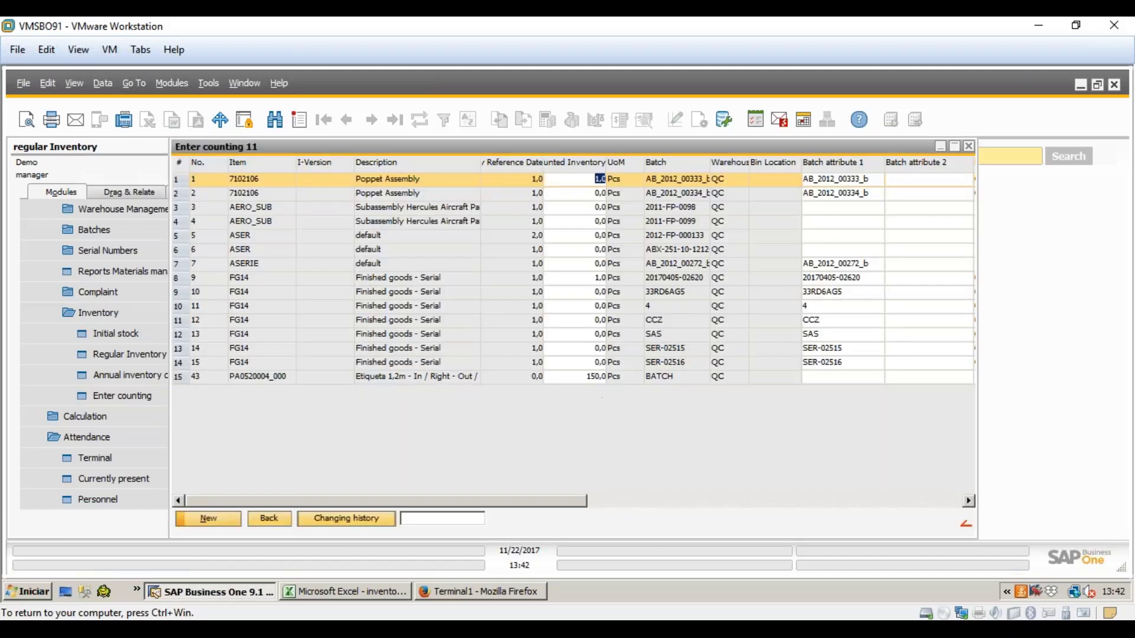
click(234, 517)
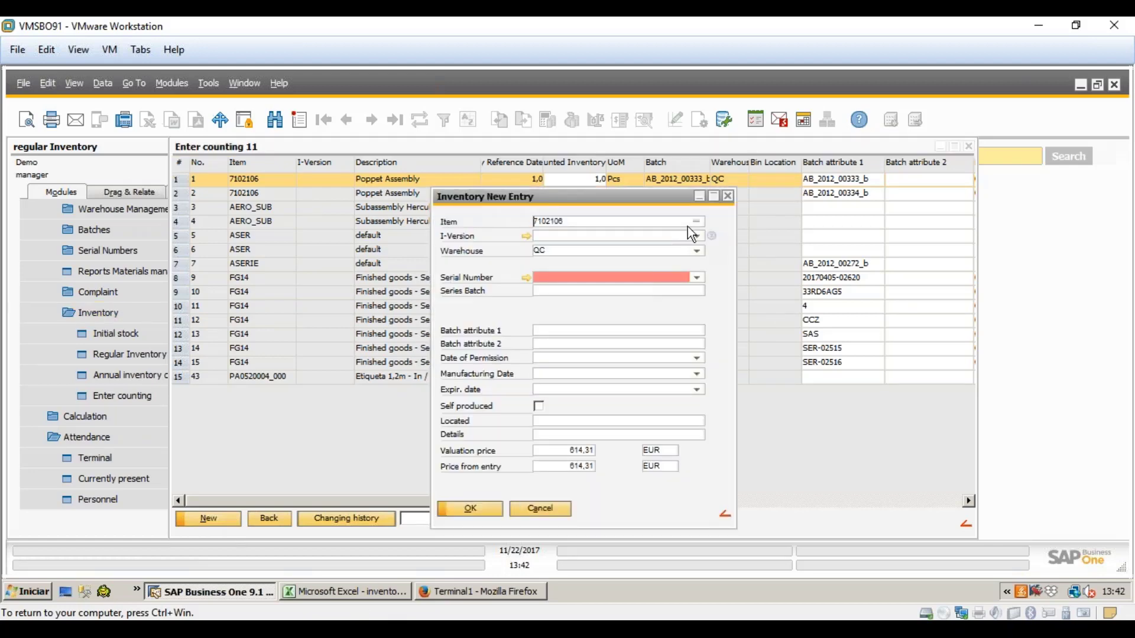
click(552, 511)
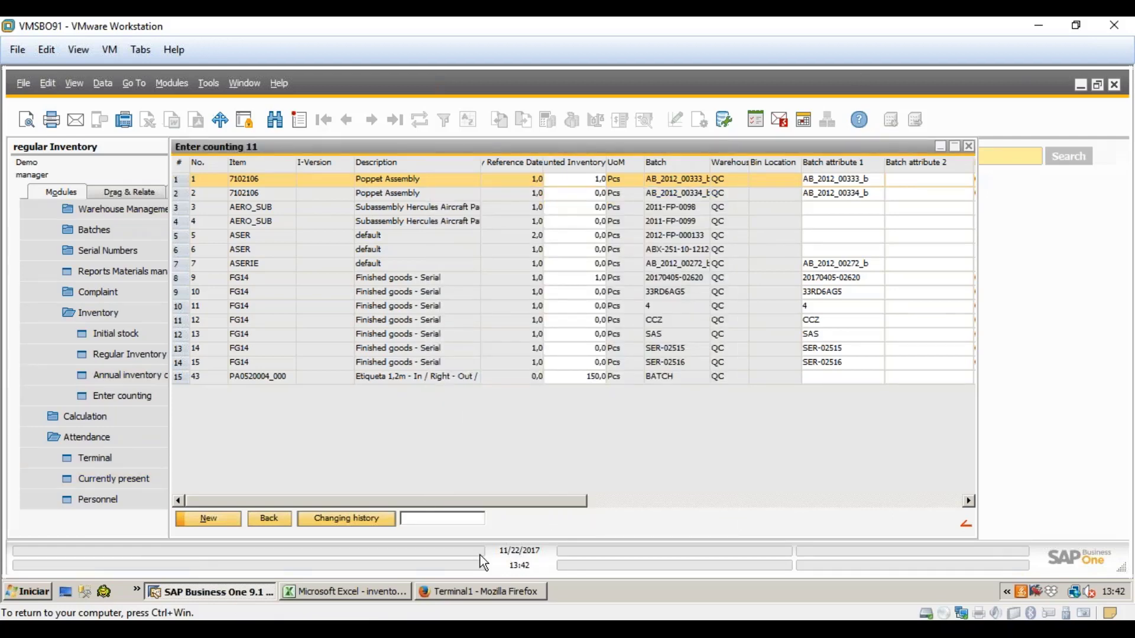
click(496, 598)
- Open counting list 2 of inventory 11 Test2 in the web terminal's Inventory app
click(121, 387)
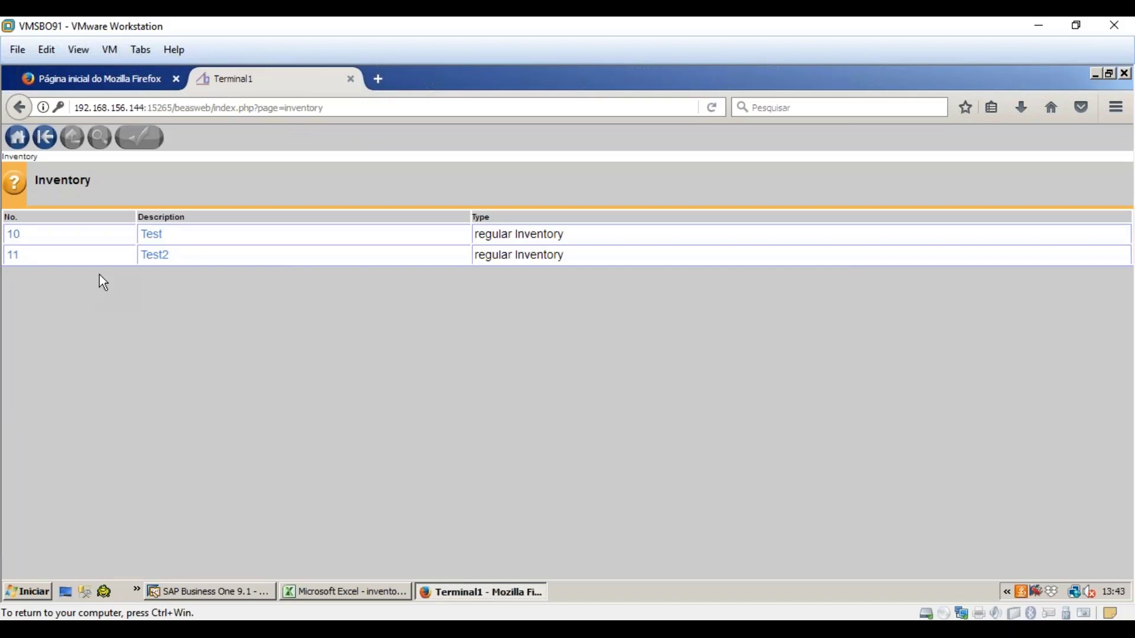
click(101, 256)
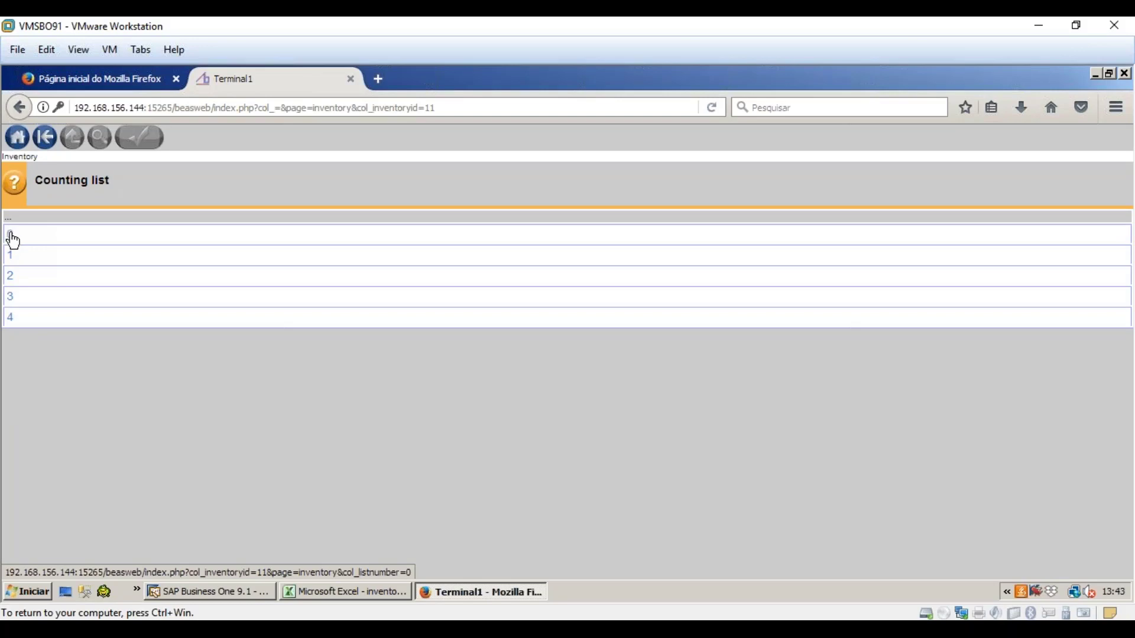
click(12, 279)
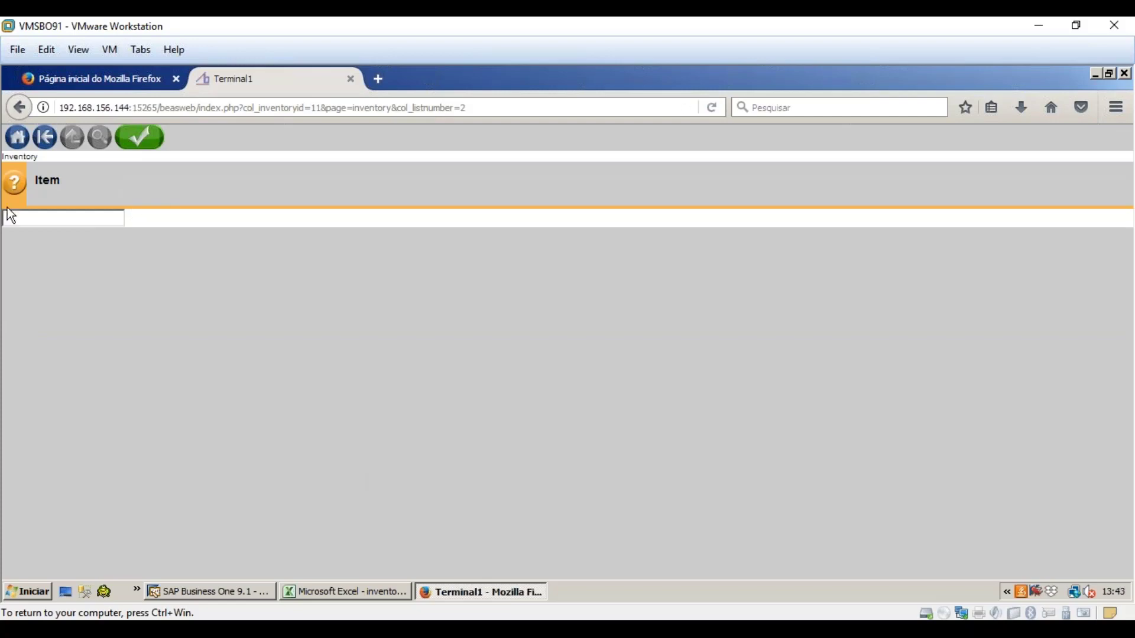
click(264, 598)
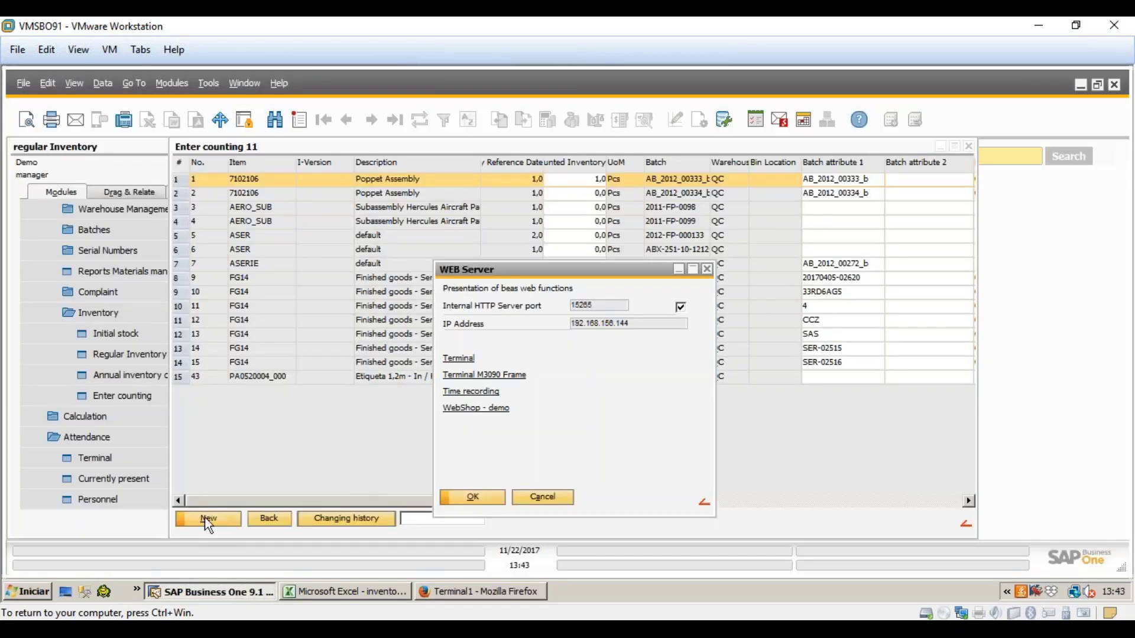
- Cancel the WEB Server dialog and open Test2's Inventory list 11 from Regular Inventory
click(539, 498)
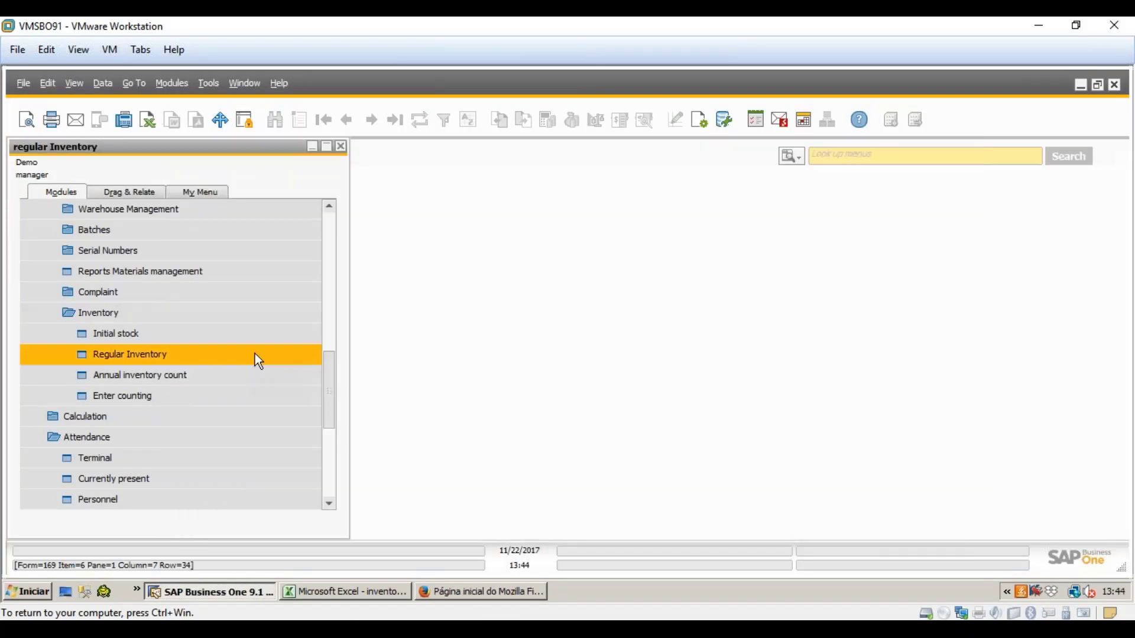
click(254, 355)
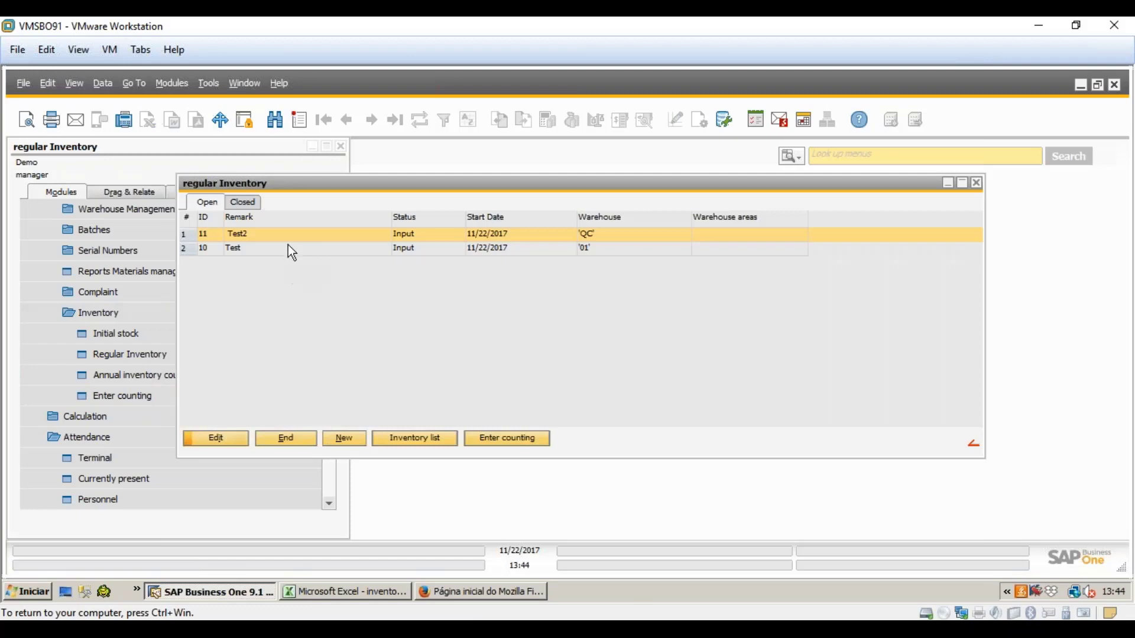
click(423, 441)
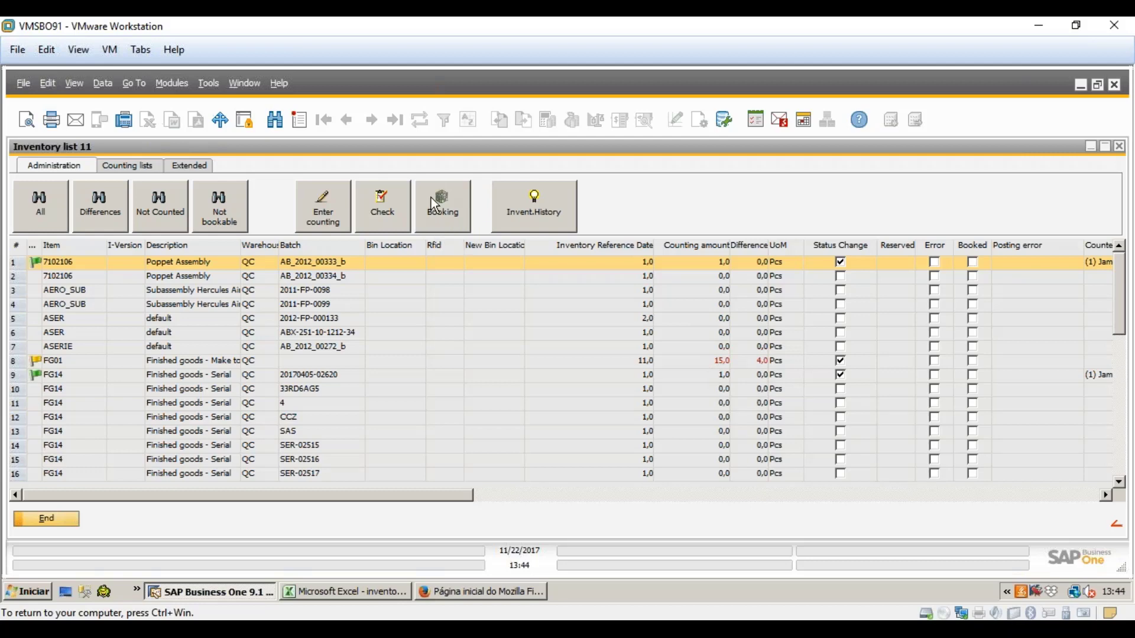
- Run Check on Inventory list 11 and review all columns, including FG01's 15,0 count and 4,0 difference
click(401, 218)
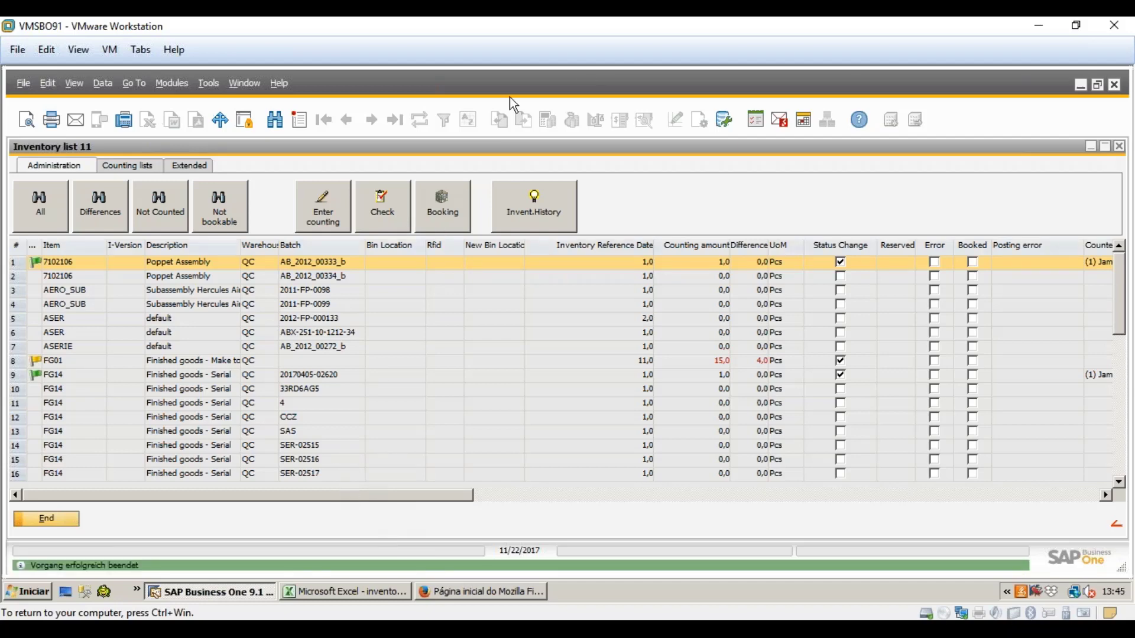
drag(398, 502, 741, 501)
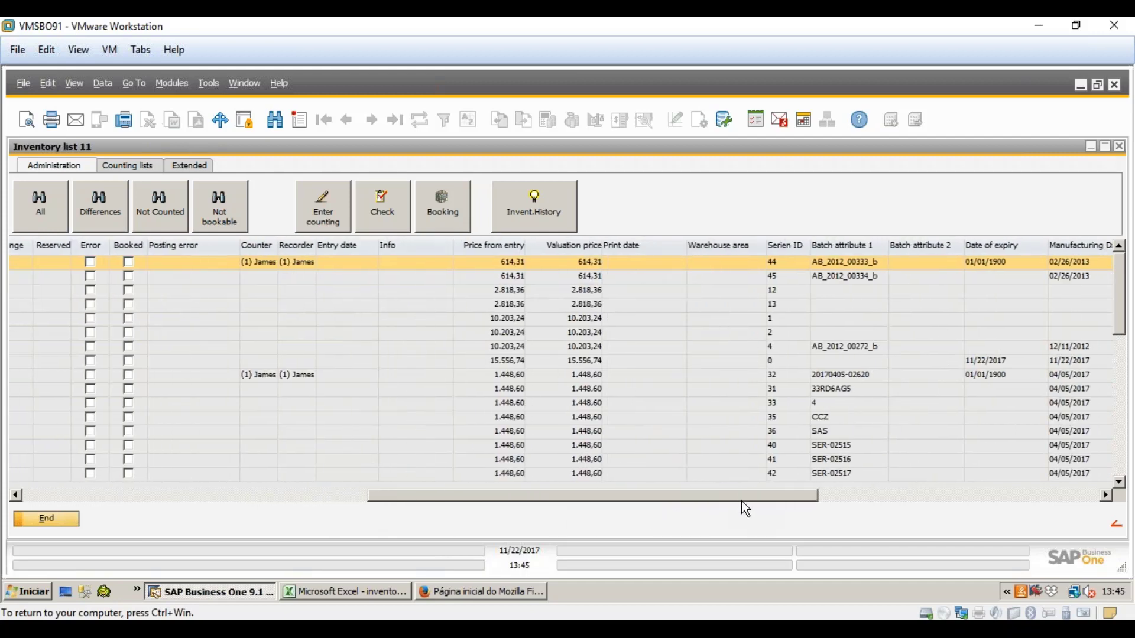
drag(564, 491, 548, 316)
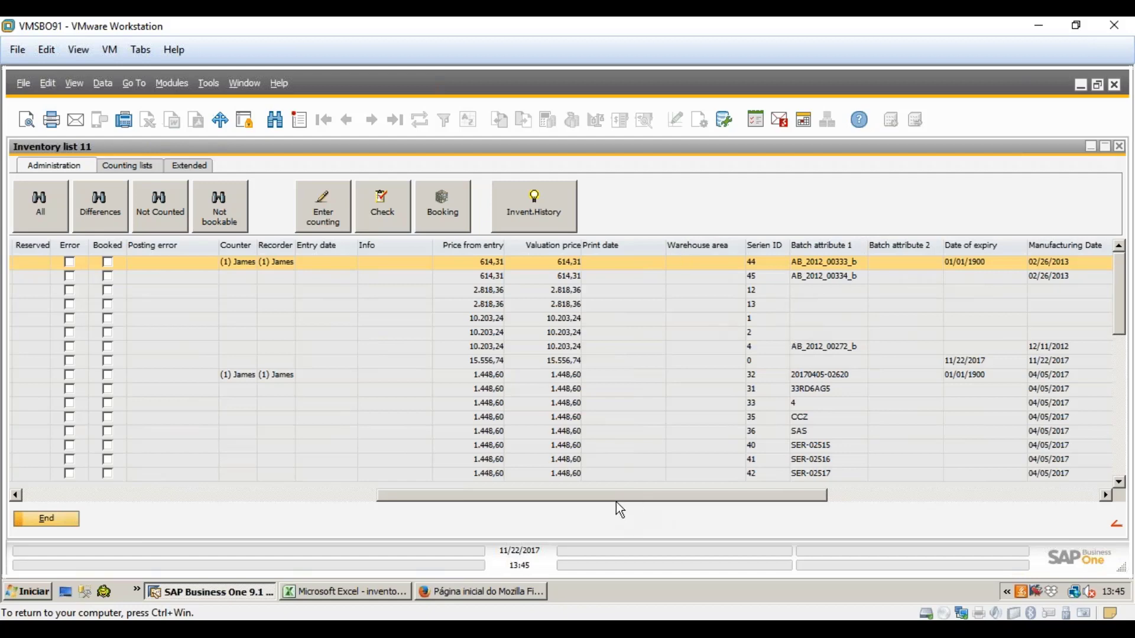
drag(616, 501, 545, 483)
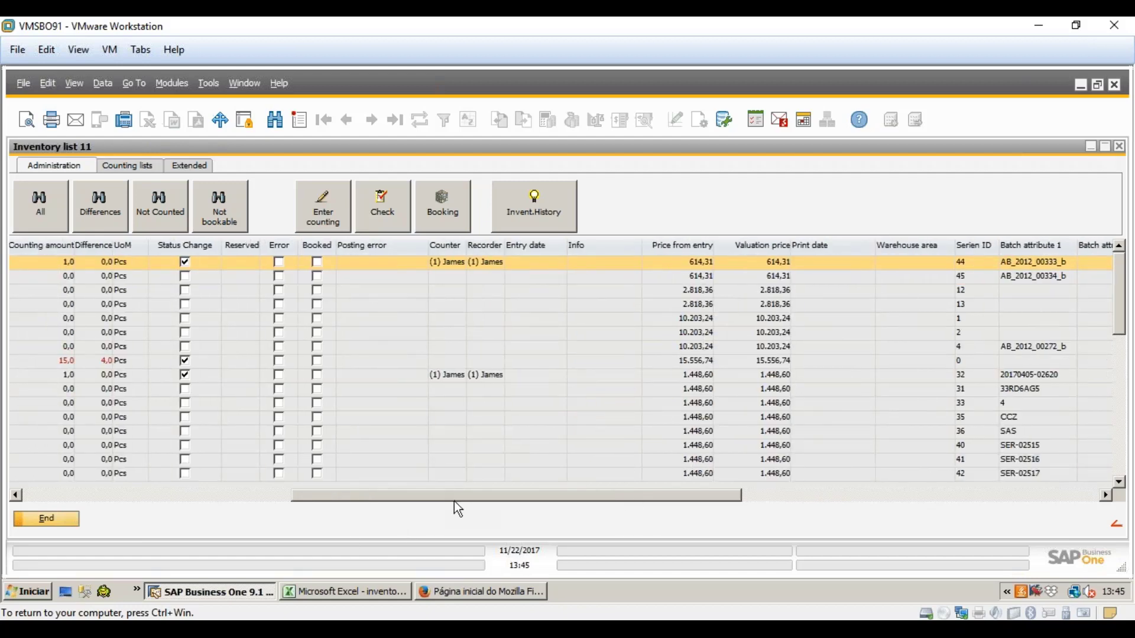
drag(459, 504, 118, 438)
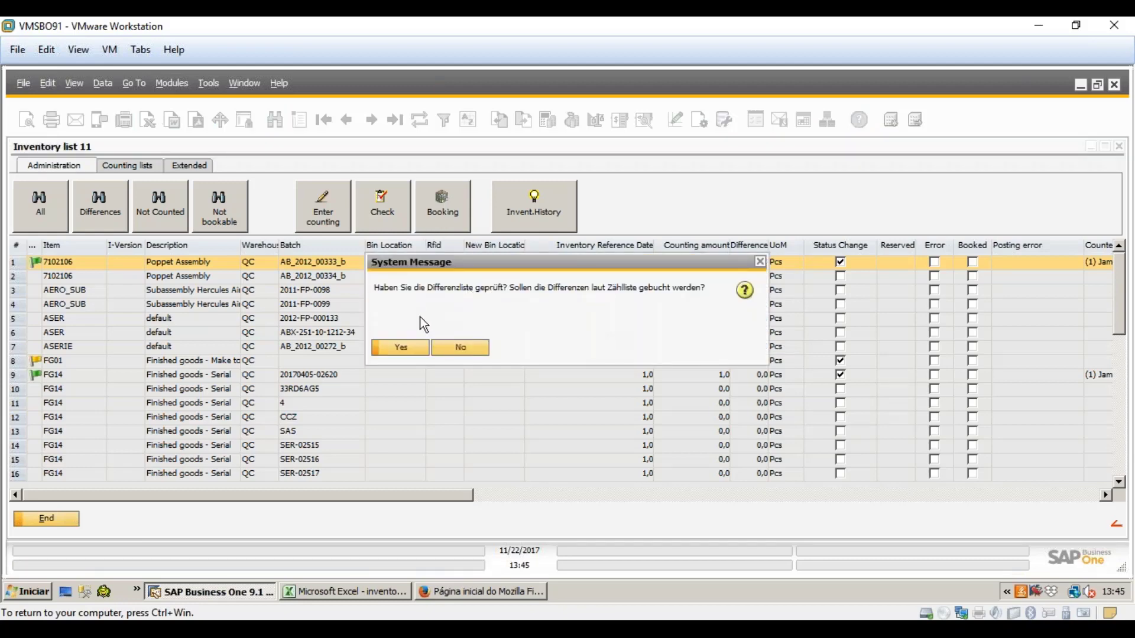
- Confirm both booking messages for inventory 11 and select the booked FG01 line
click(396, 347)
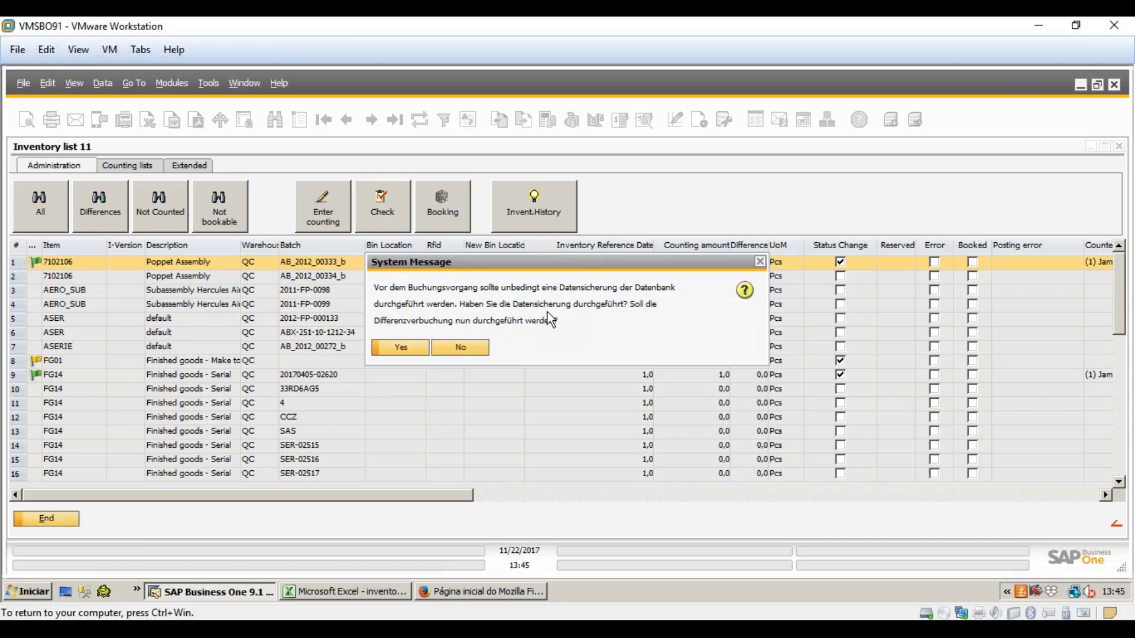
click(401, 348)
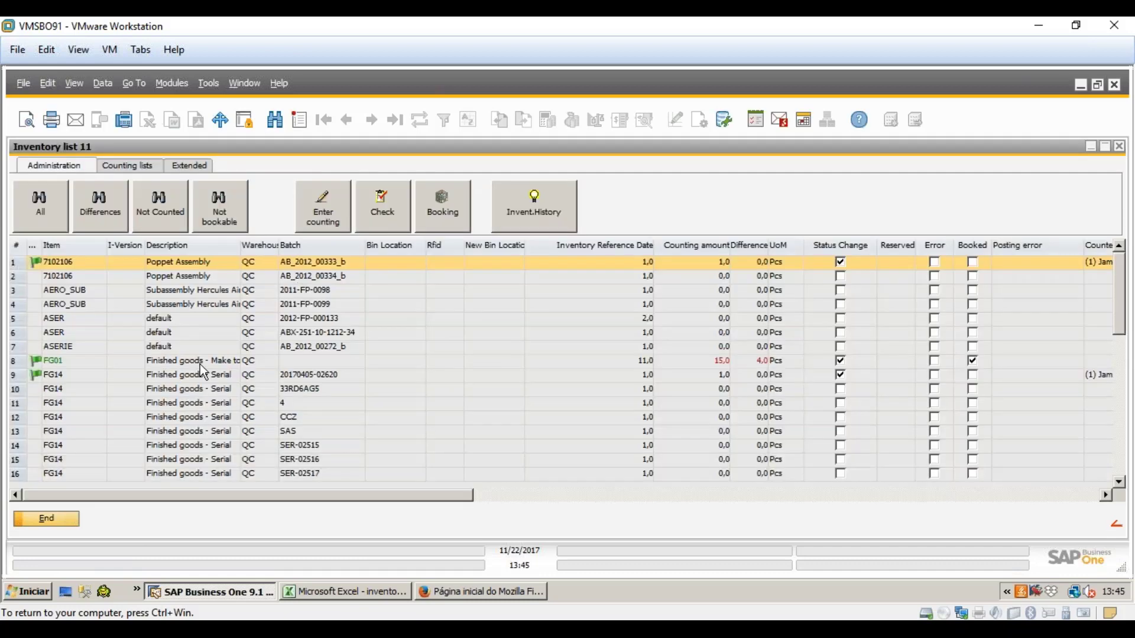
click(47, 363)
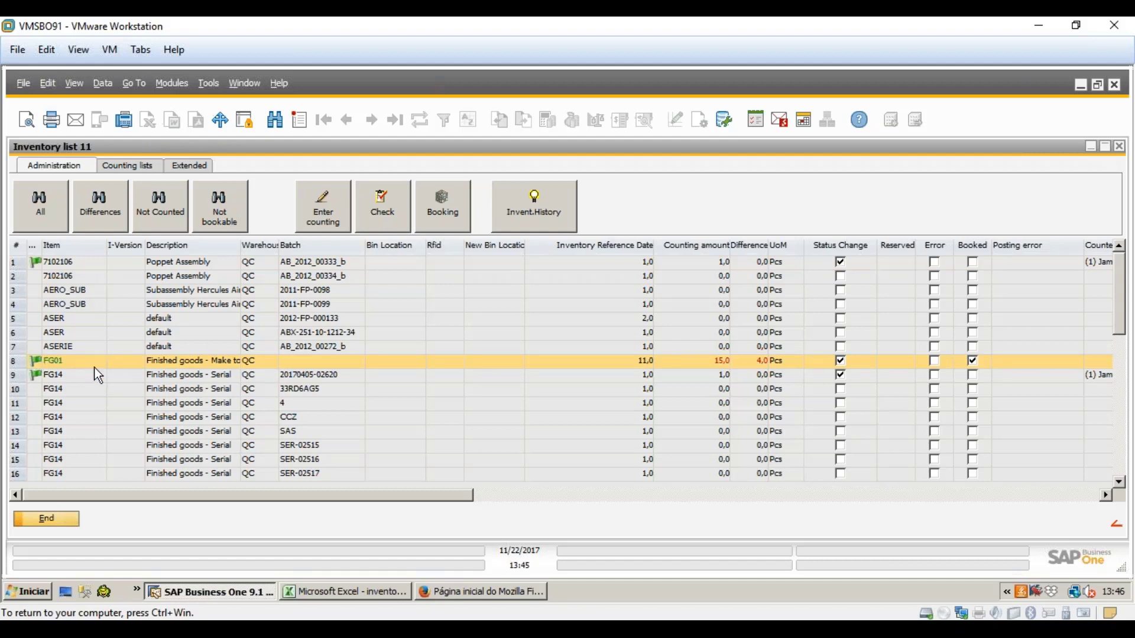
- Scroll Inventory list 11 to check the booked PA001 and P004 lines
scroll(176, 399, down, 9)
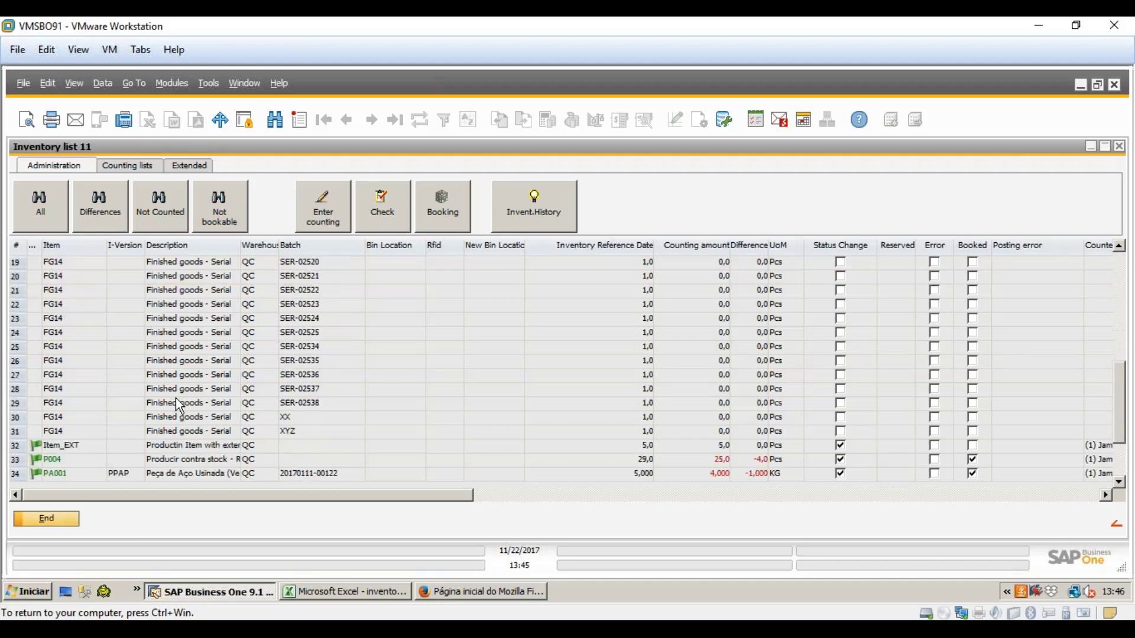
click(79, 348)
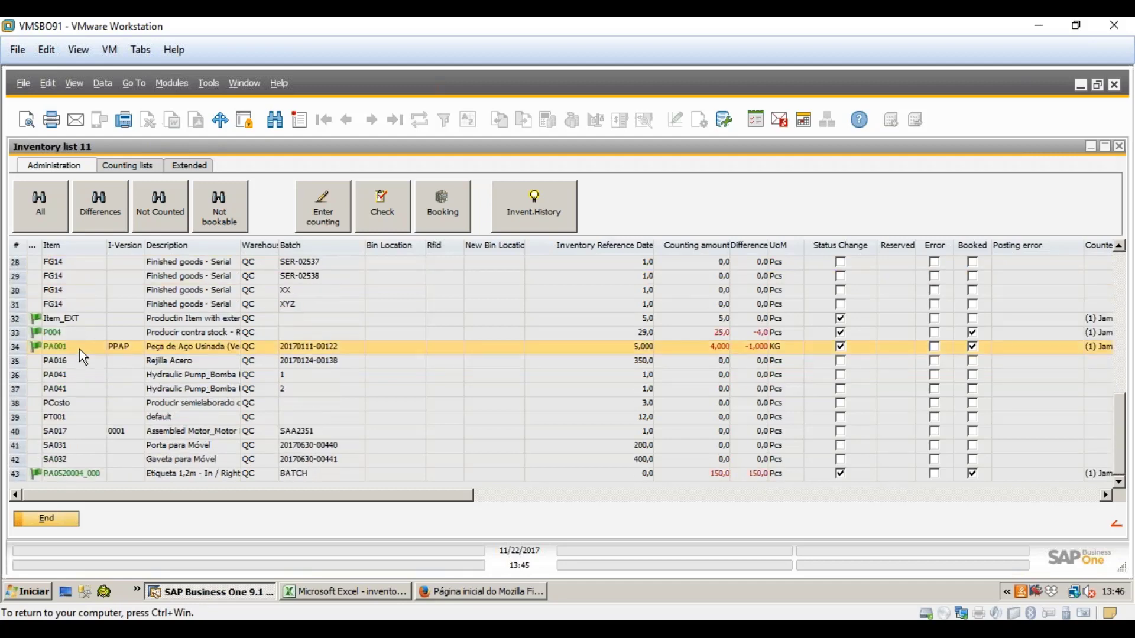
click(80, 335)
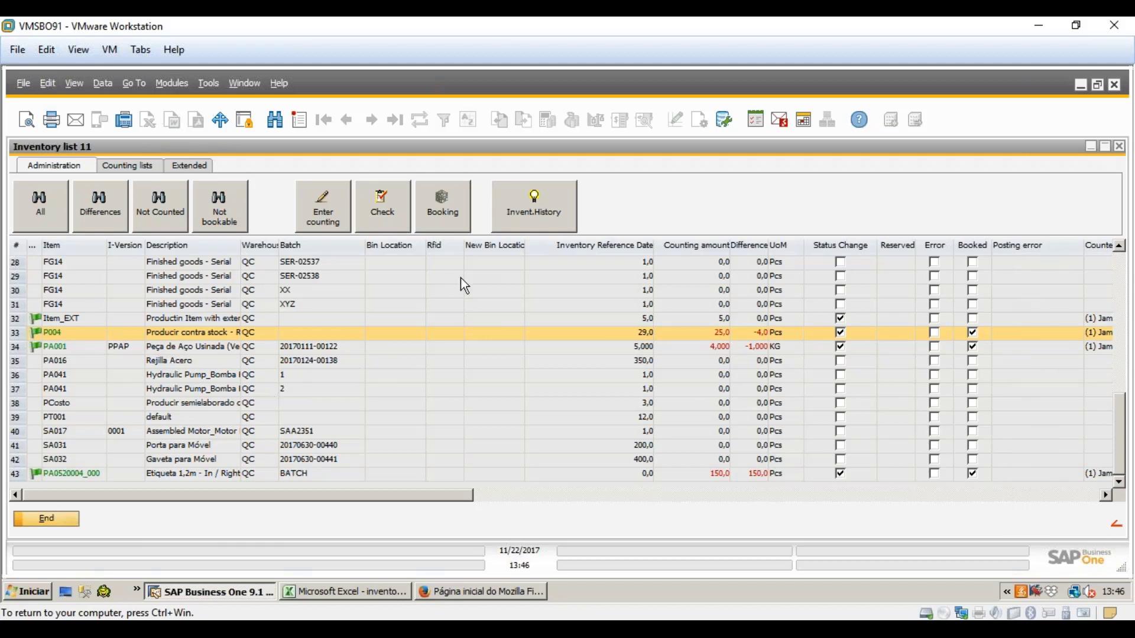
- Restore down Inventory list 11 and bring the BEAS modules menu forward
drag(279, 147, 614, 170)
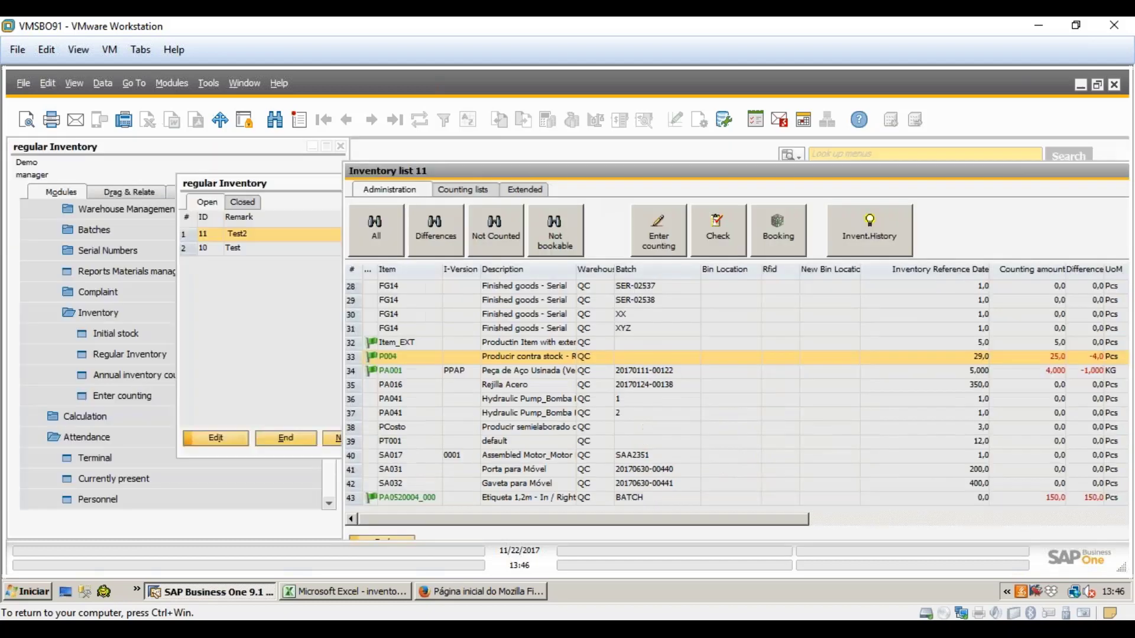
click(119, 165)
drag(330, 398, 338, 321)
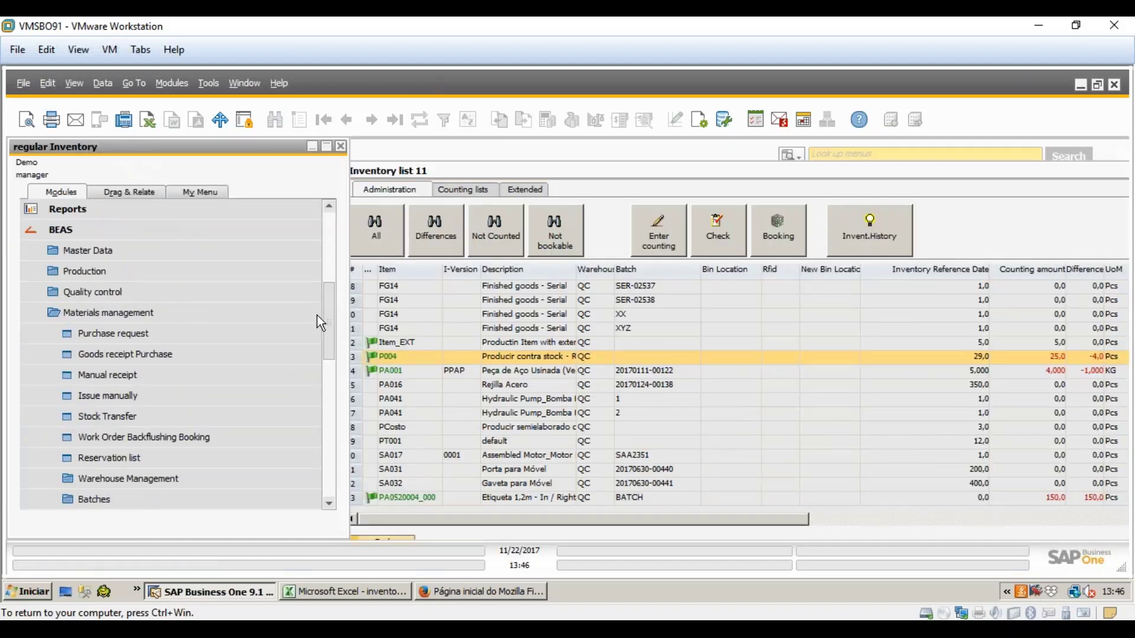
- Open the latest Goods Receipt, 2177, from Inventory Transactions and close it unchanged
click(108, 313)
click(87, 232)
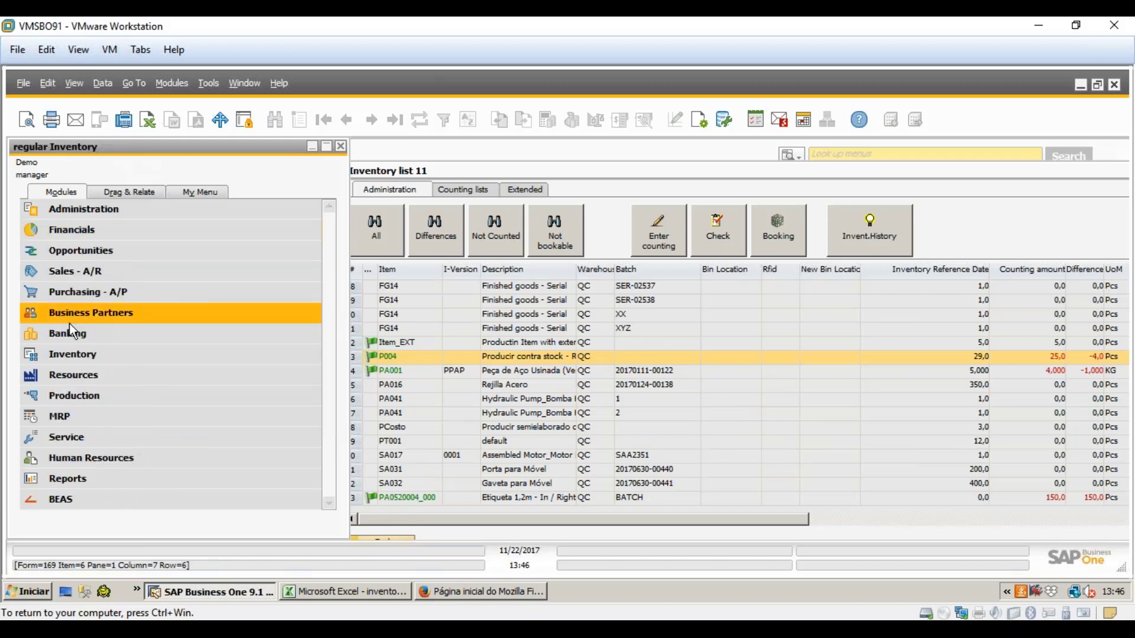
click(79, 352)
click(130, 318)
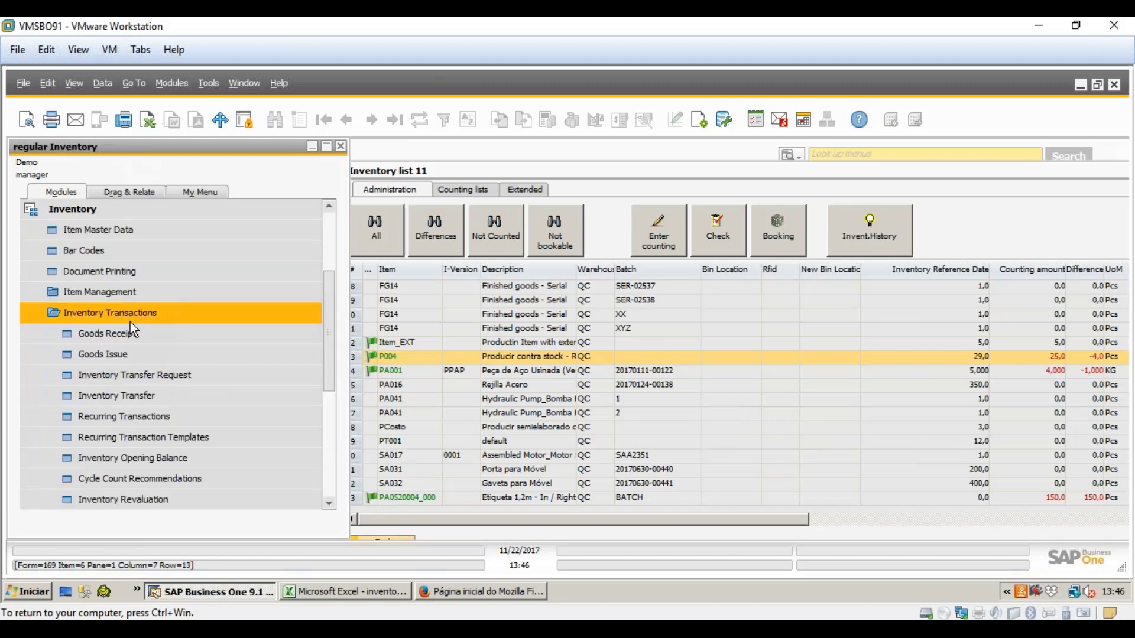
click(133, 333)
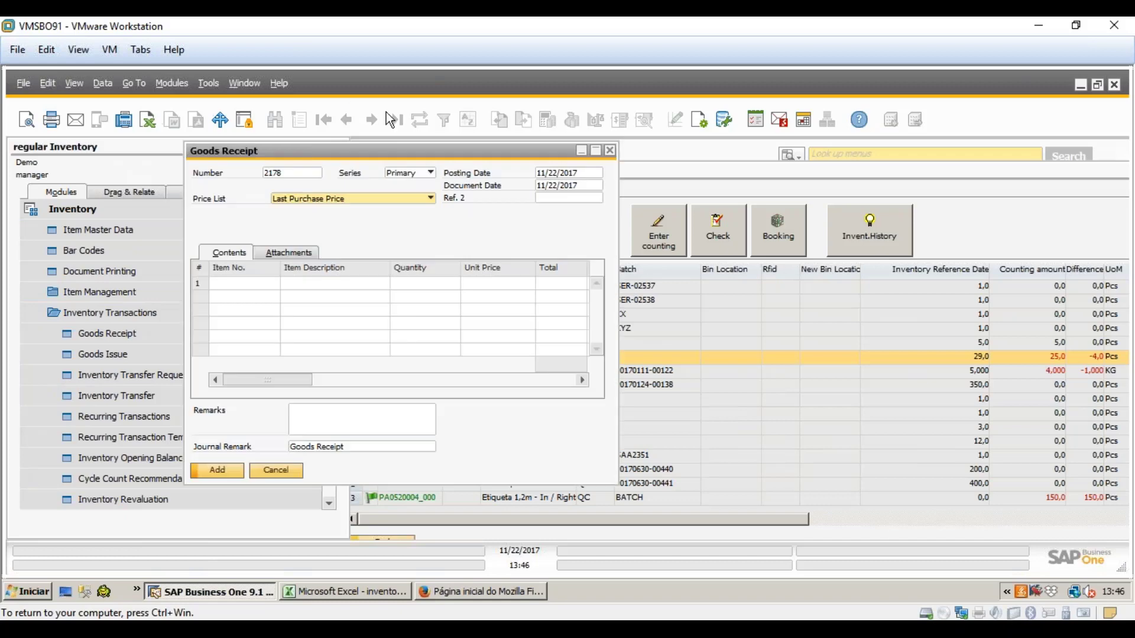
click(399, 122)
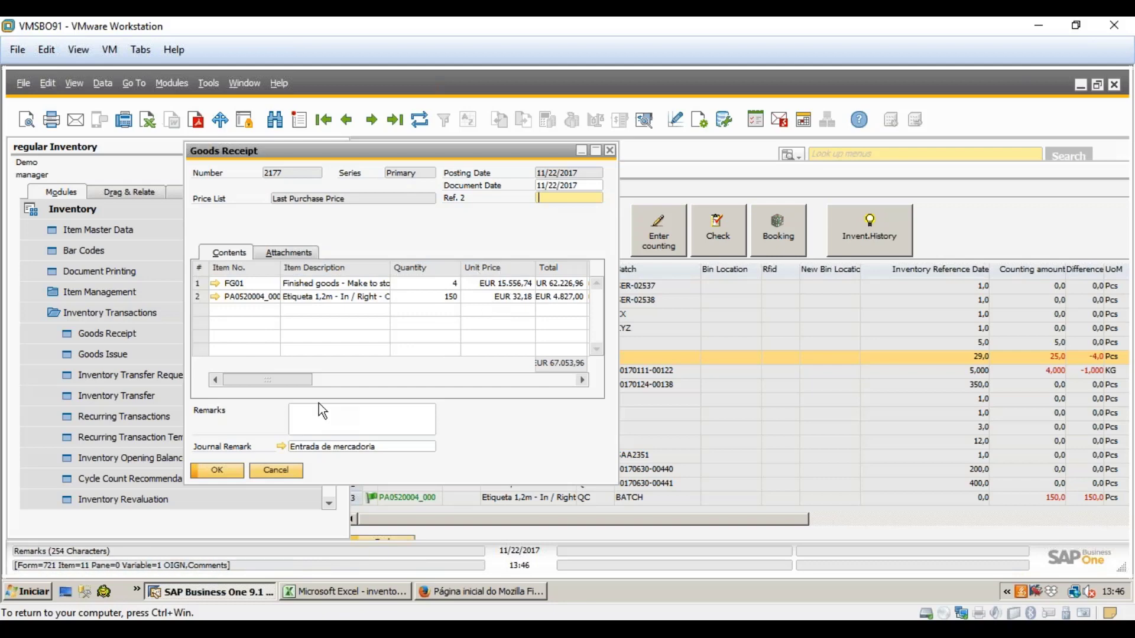
click(289, 468)
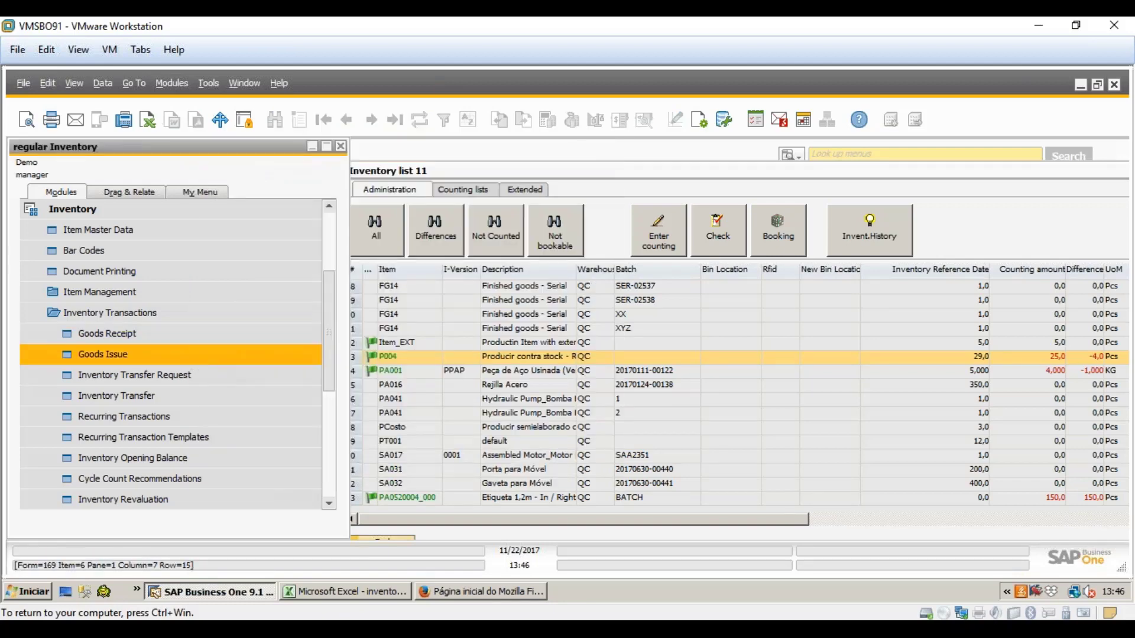
- Open the latest Goods Issue, 2178, review it and close it
click(192, 355)
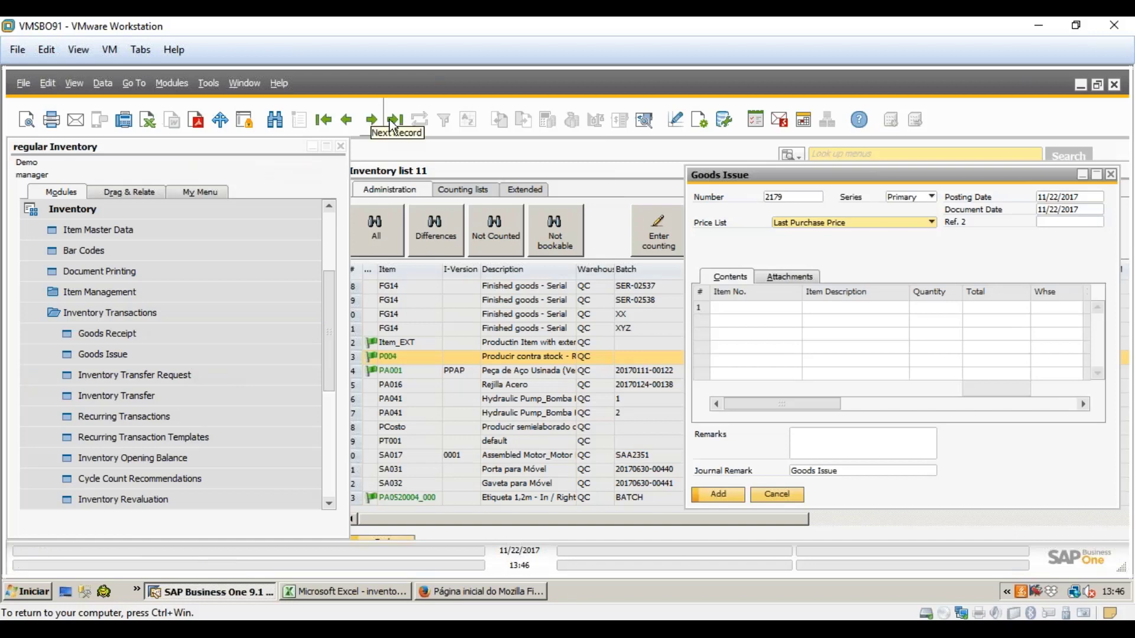
click(392, 120)
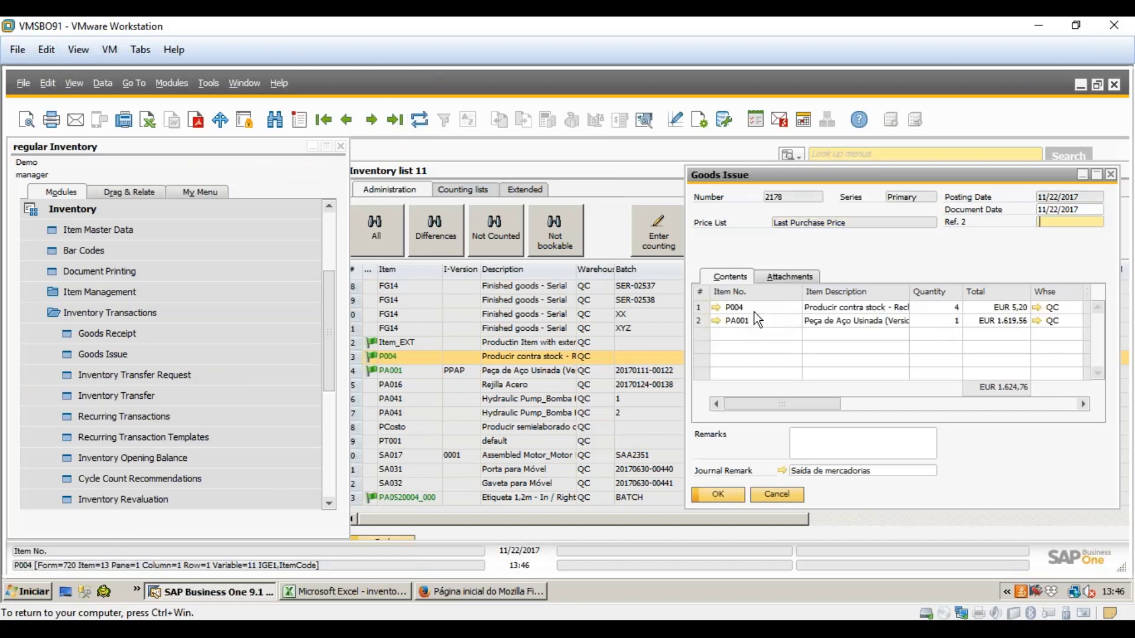
drag(935, 177, 584, 161)
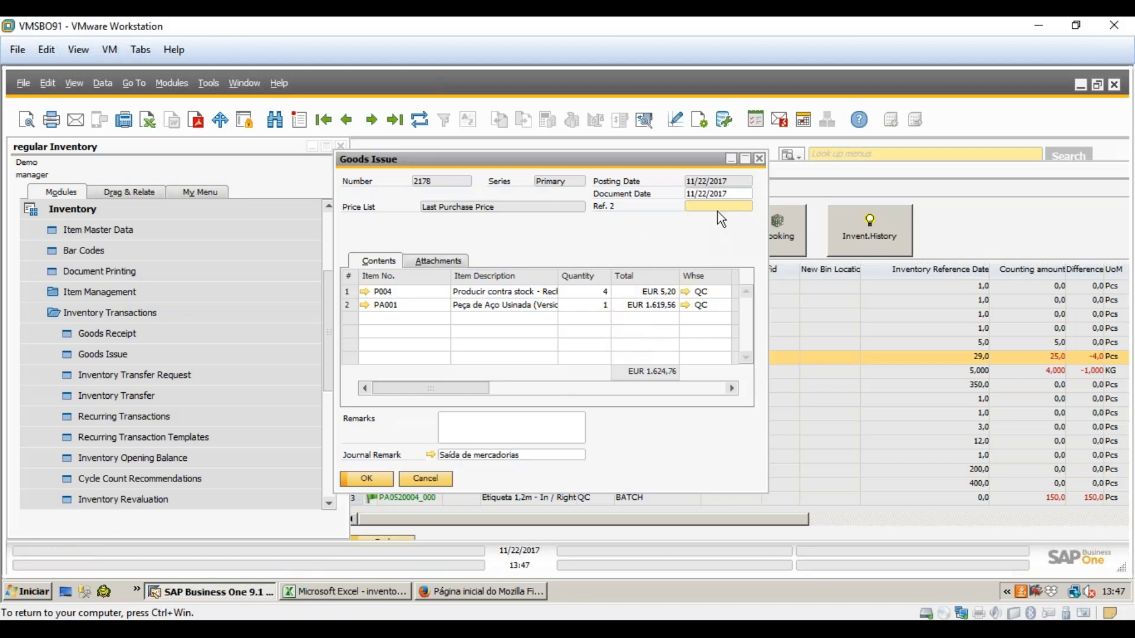
click(760, 159)
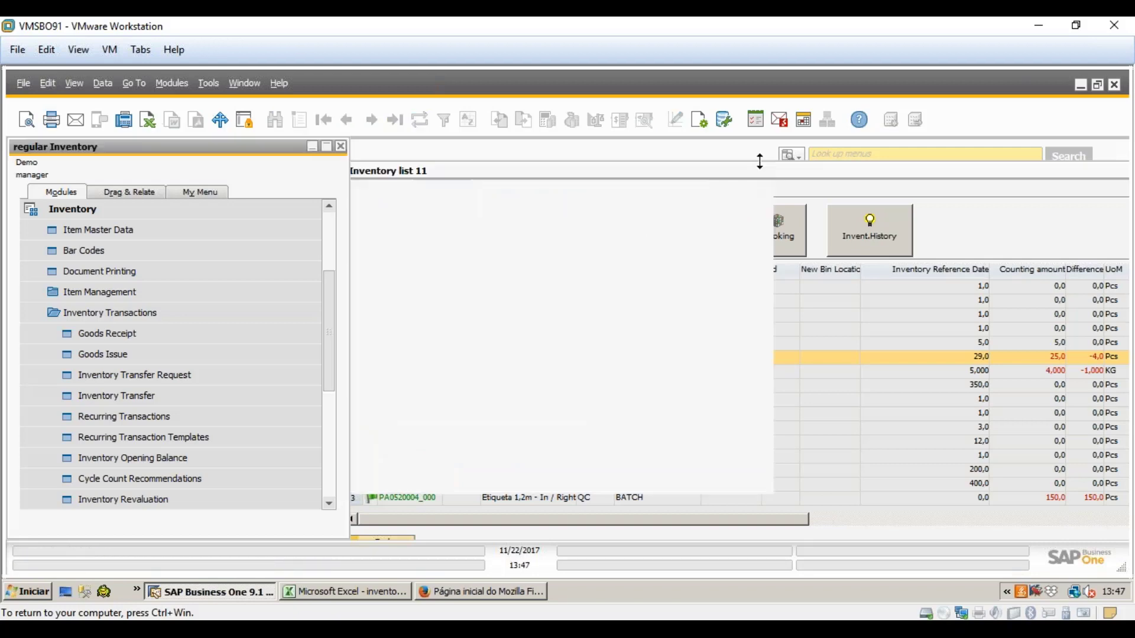
- Move Inventory list 11 to the upper left and close it
drag(546, 139, 424, 143)
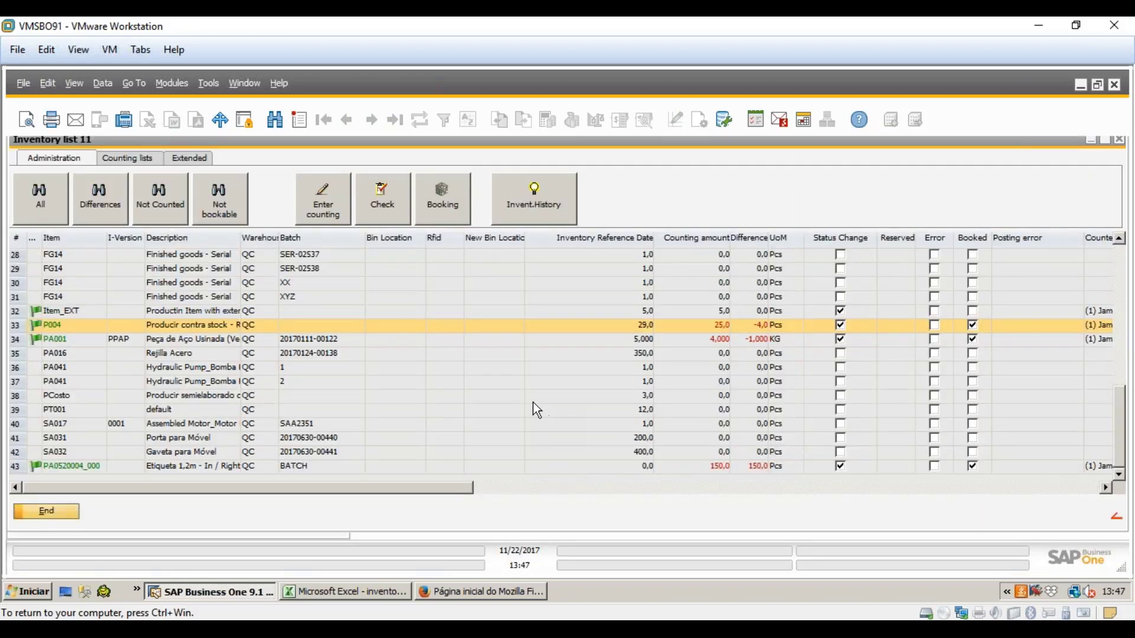
drag(62, 147, 68, 154)
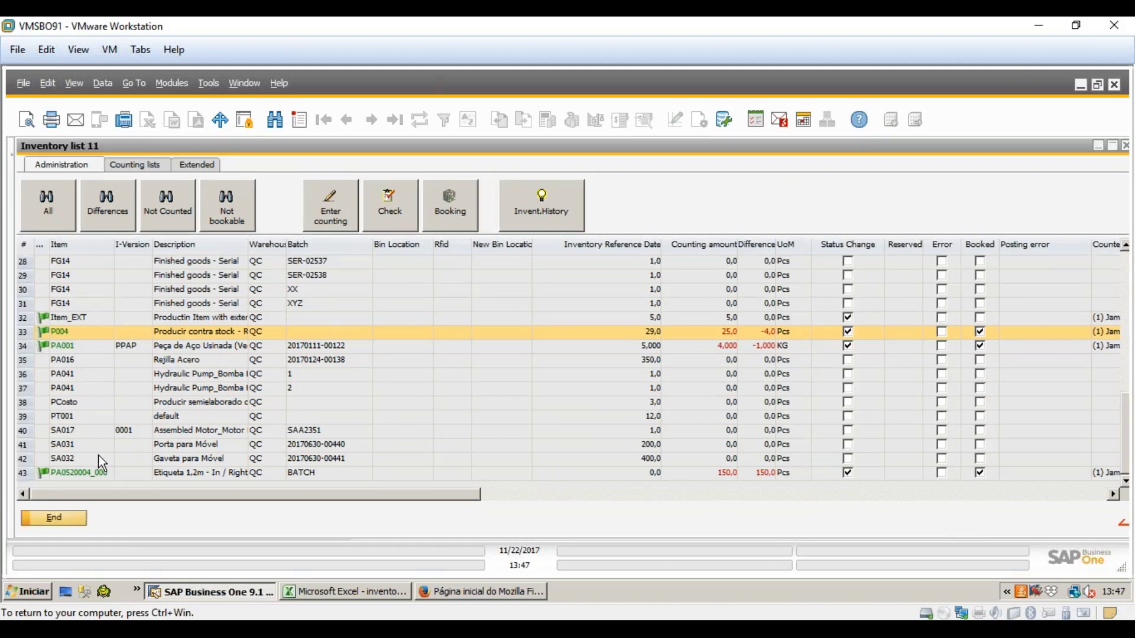
click(76, 521)
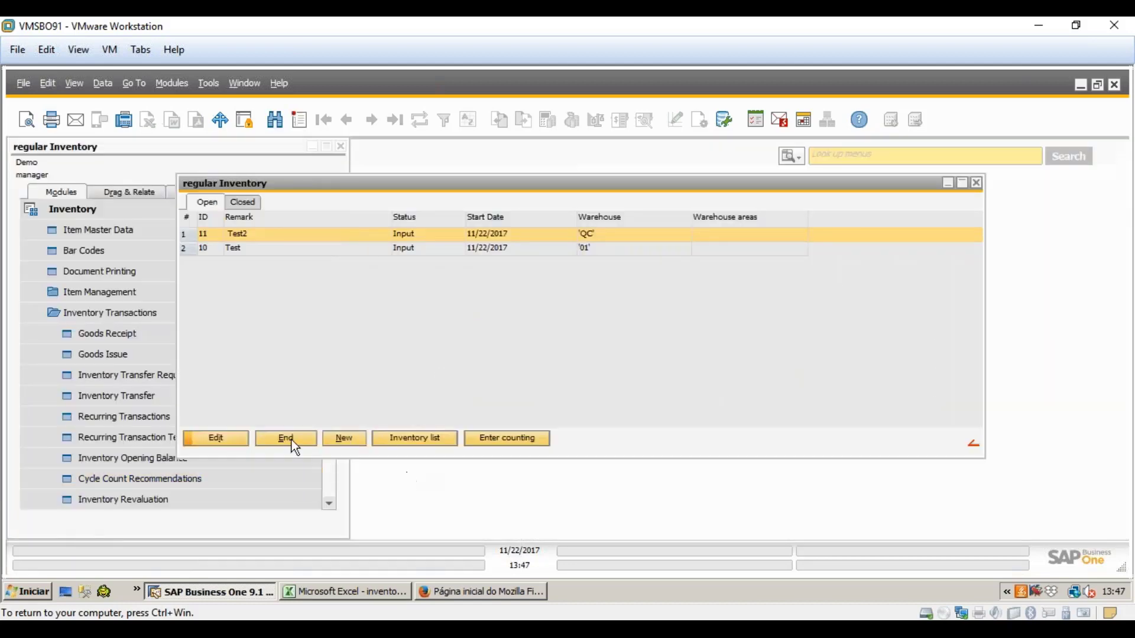
- Close the regular Inventory overview and expand BEAS > Materials management > Inventory
click(292, 440)
drag(332, 330, 324, 430)
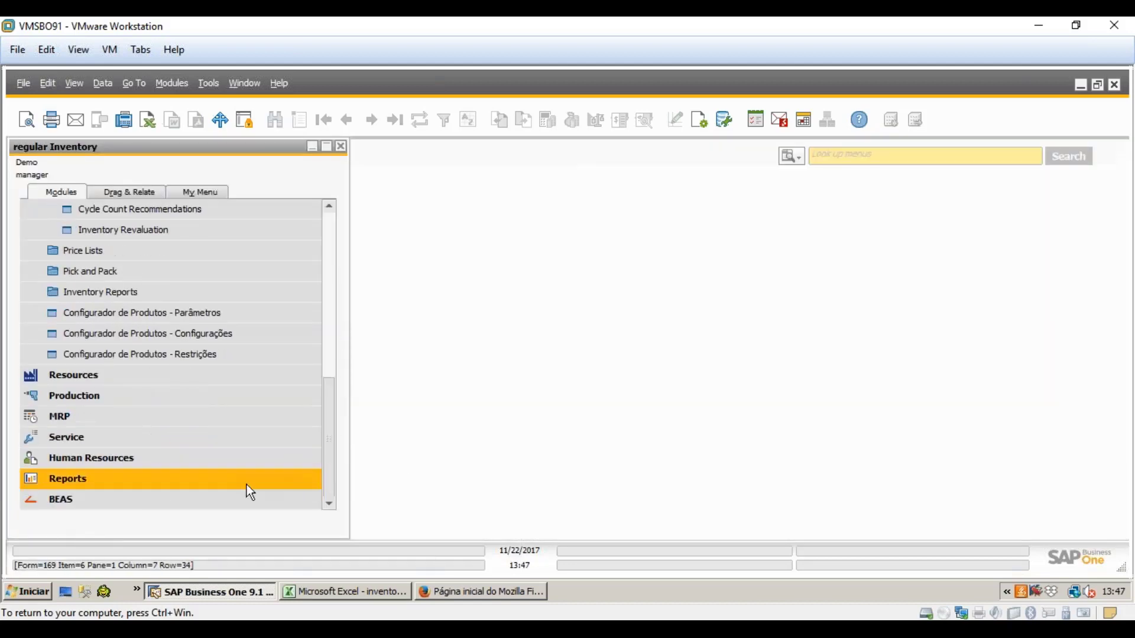
click(236, 501)
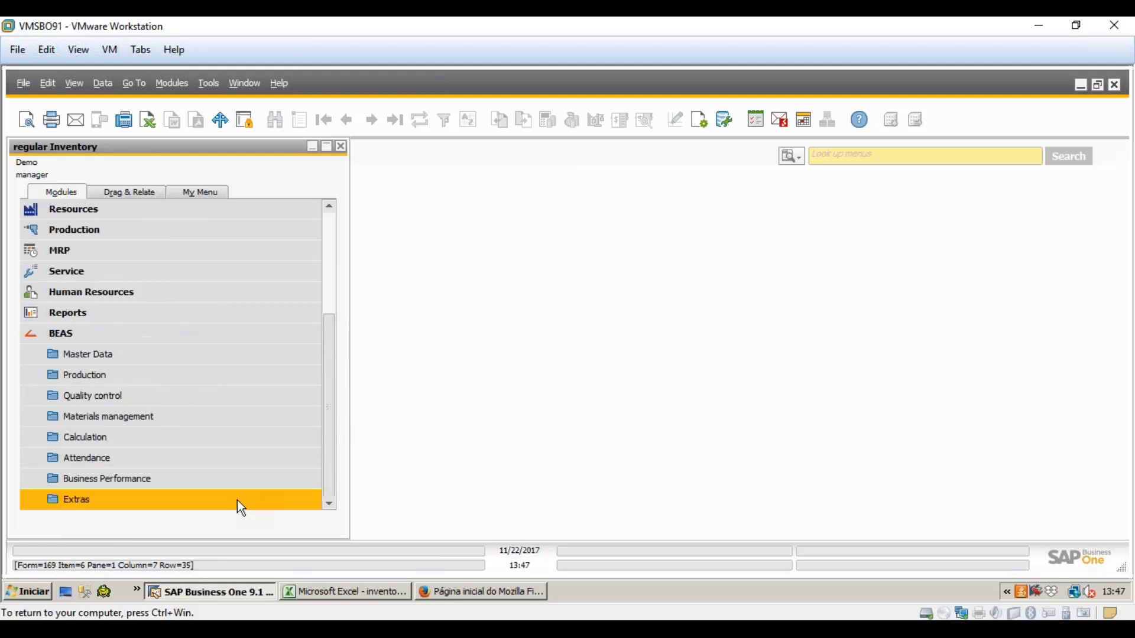
click(242, 424)
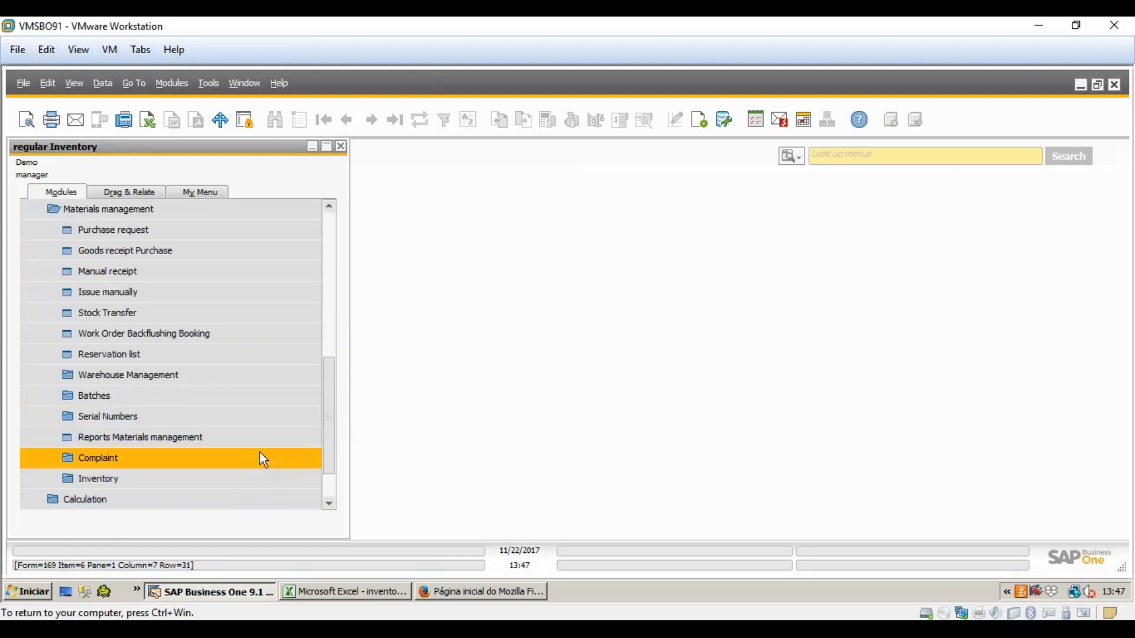
click(263, 479)
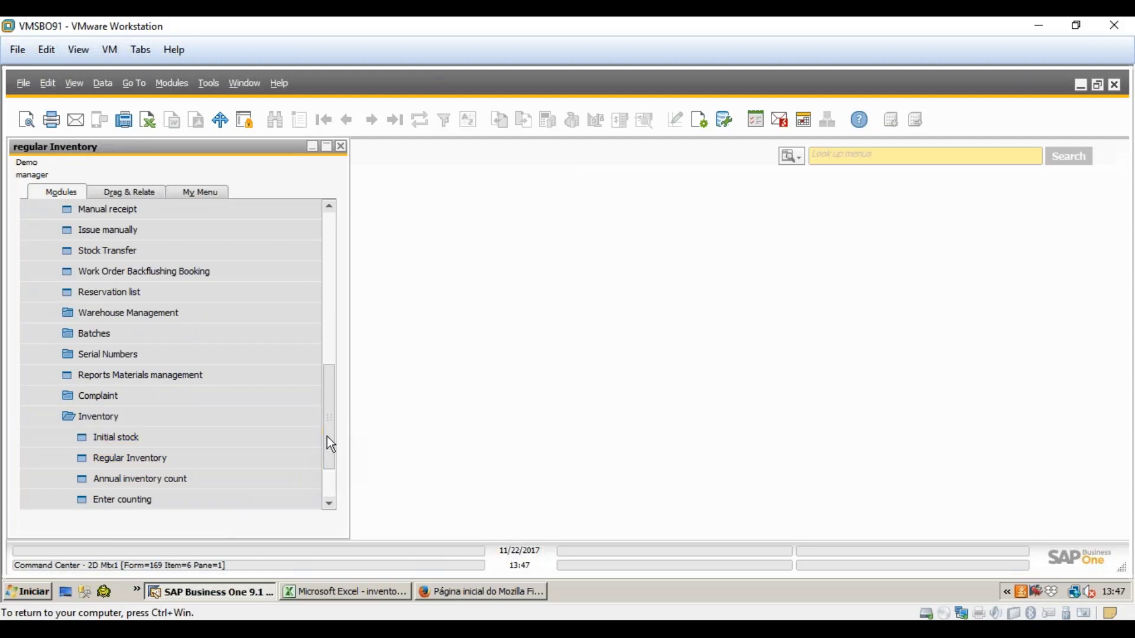
drag(327, 436, 327, 455)
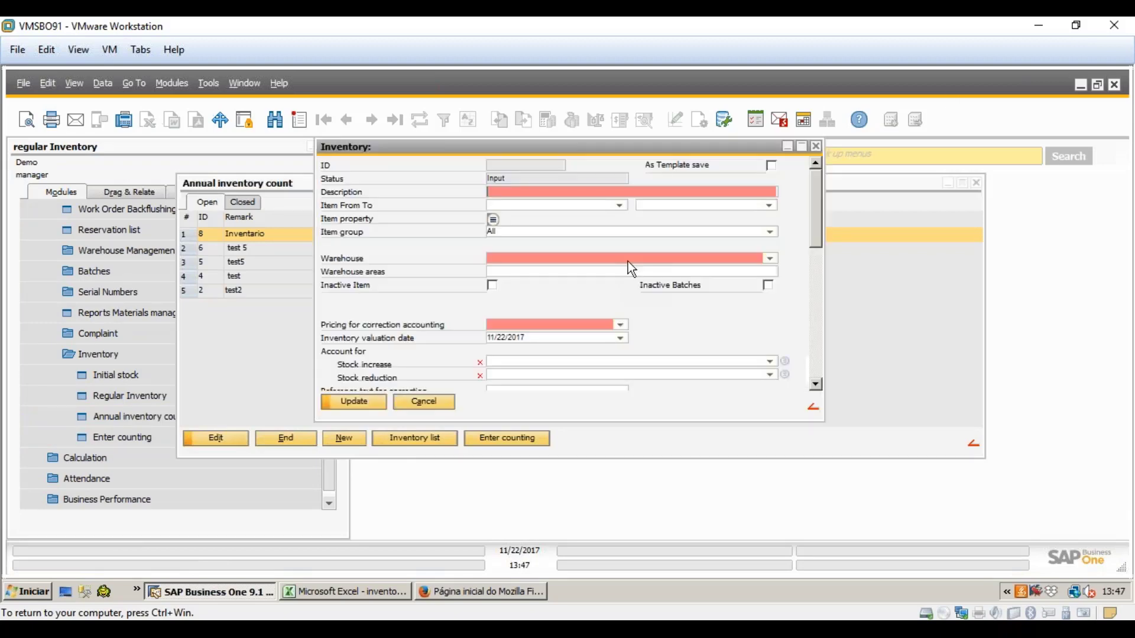
- Enter 'Test' as the new annual inventory count's description, without a leading space
text(Test)
double_click(493, 190)
click(491, 192)
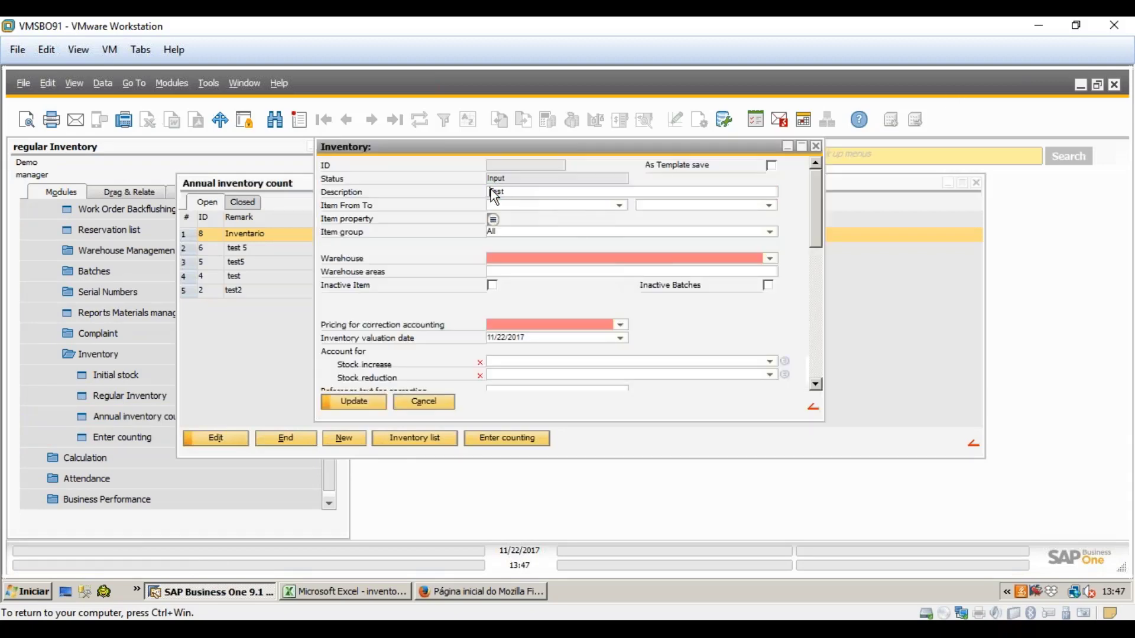
key(BackSpace)
click(583, 209)
click(657, 206)
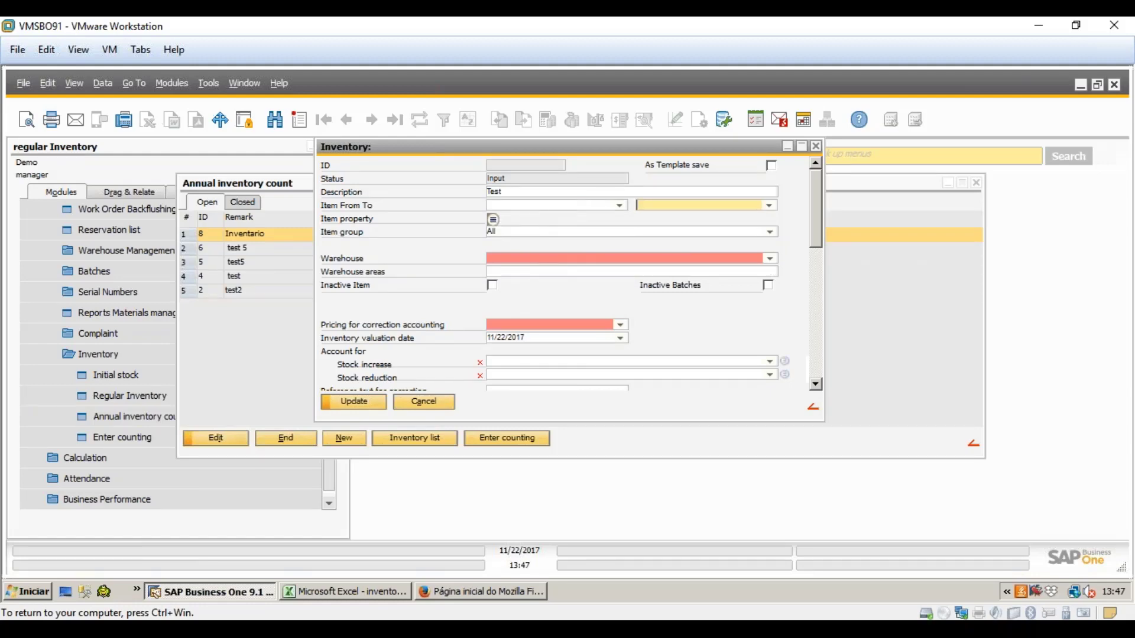
- Apply warehouses 01, B and BW, giving areas BW:A, BW:B and BW:C
click(769, 258)
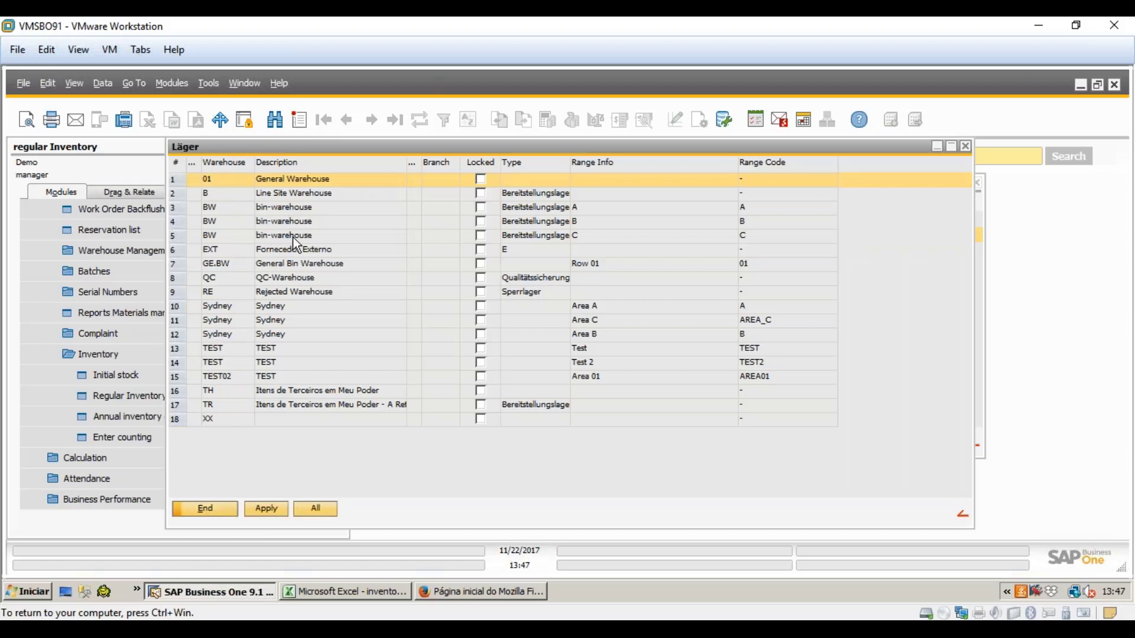
shift+click(292, 237)
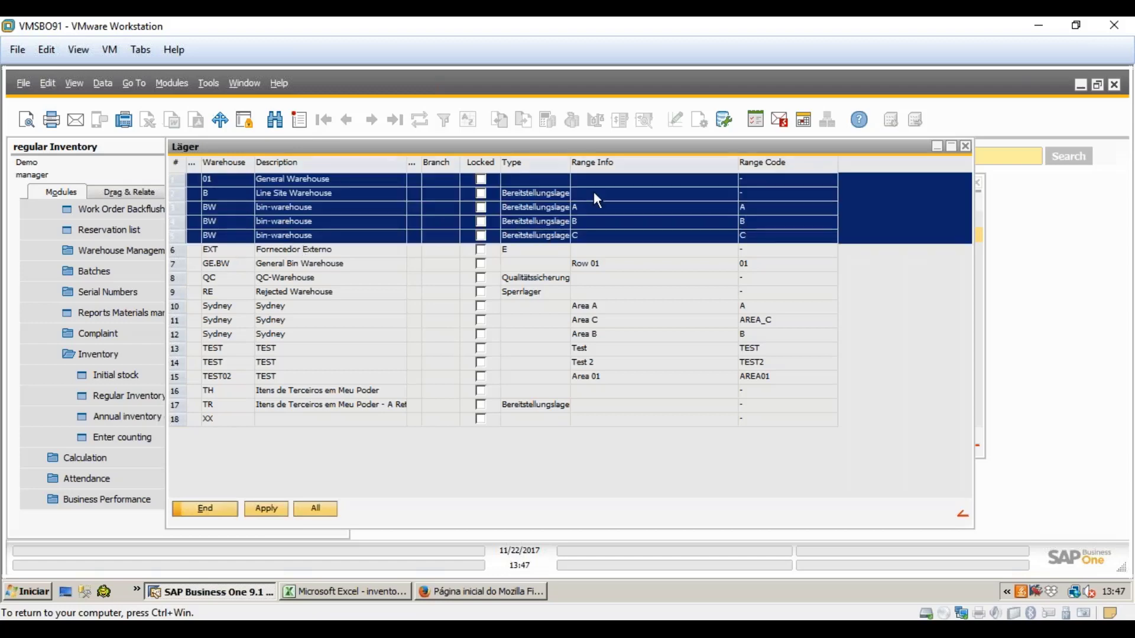
click(267, 510)
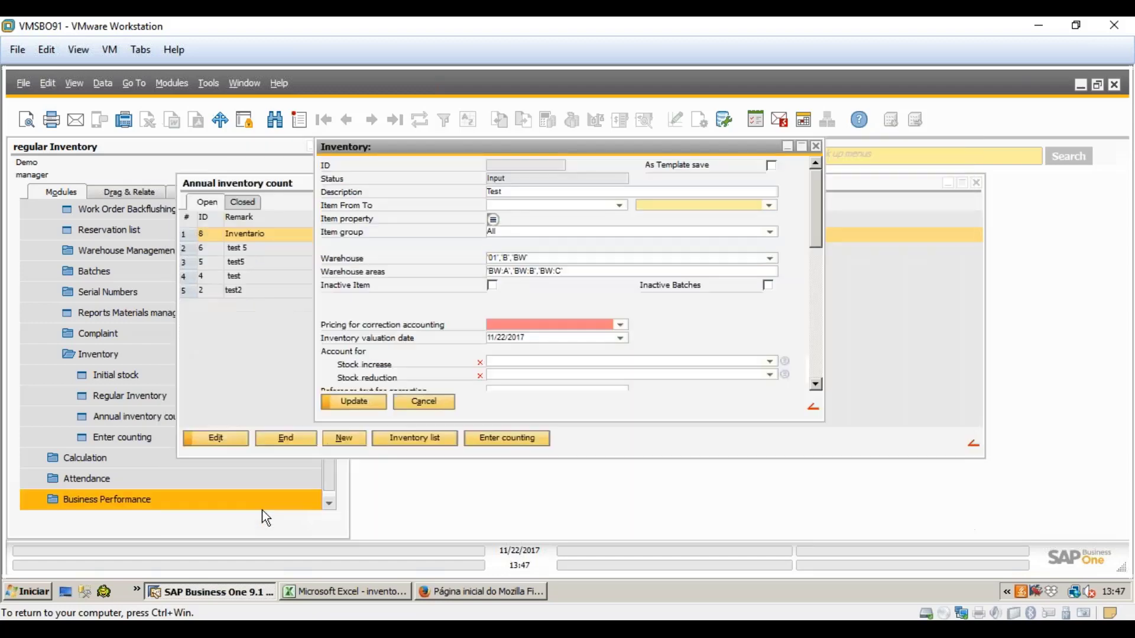
click(611, 270)
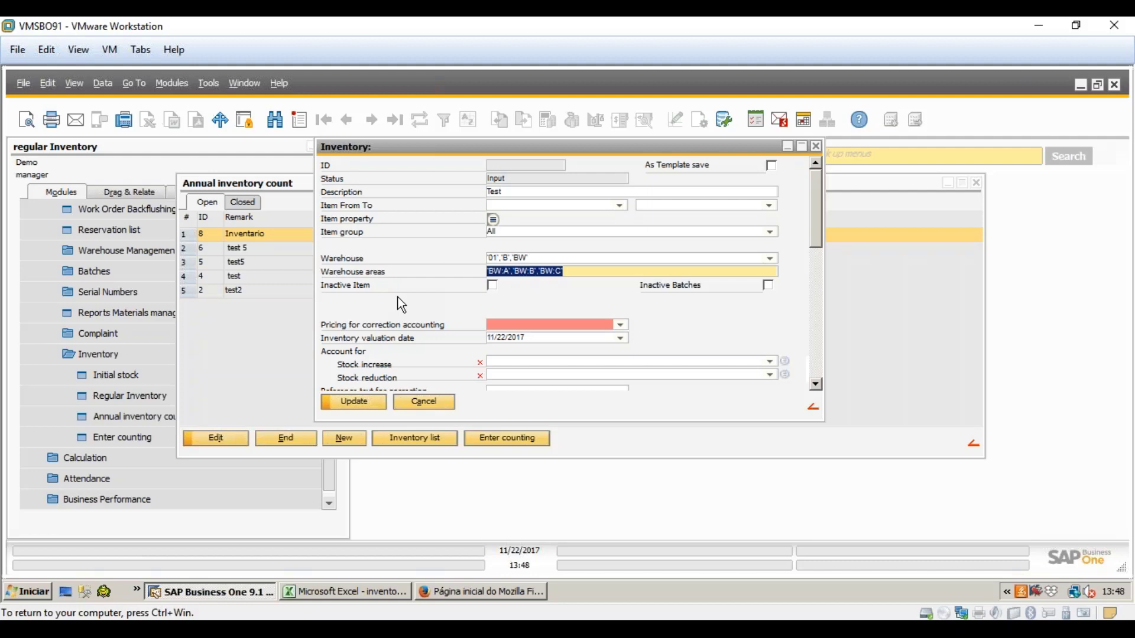
- Expand Administration > Setup > Inventory in the module menu to check inventory setup
click(236, 527)
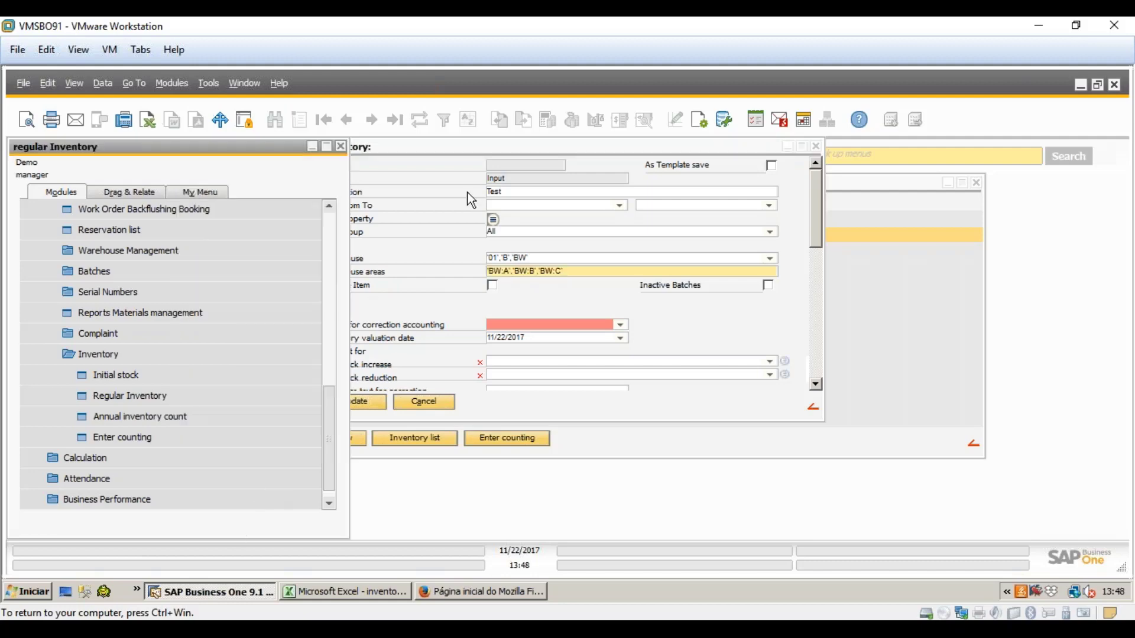
click(467, 191)
click(264, 526)
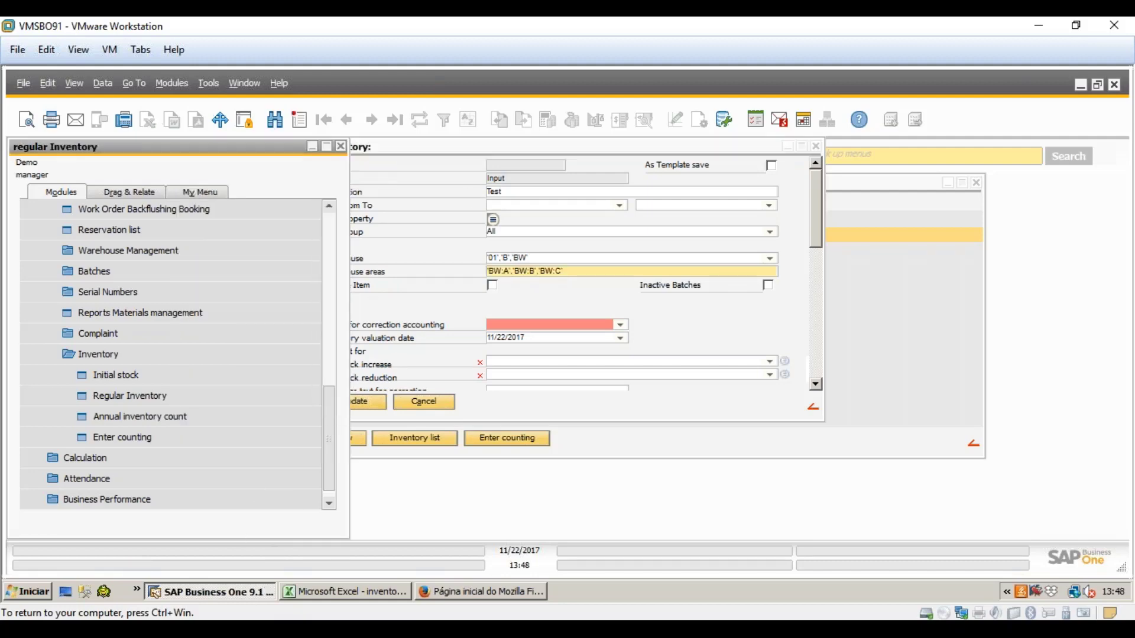
drag(326, 464, 294, 193)
click(193, 207)
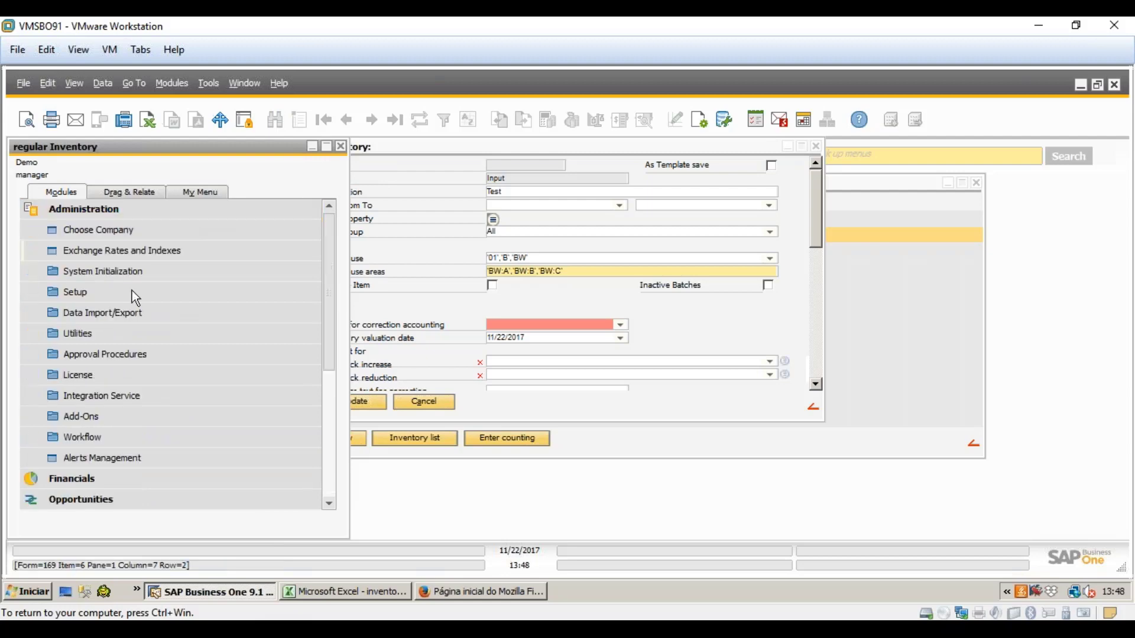
click(104, 295)
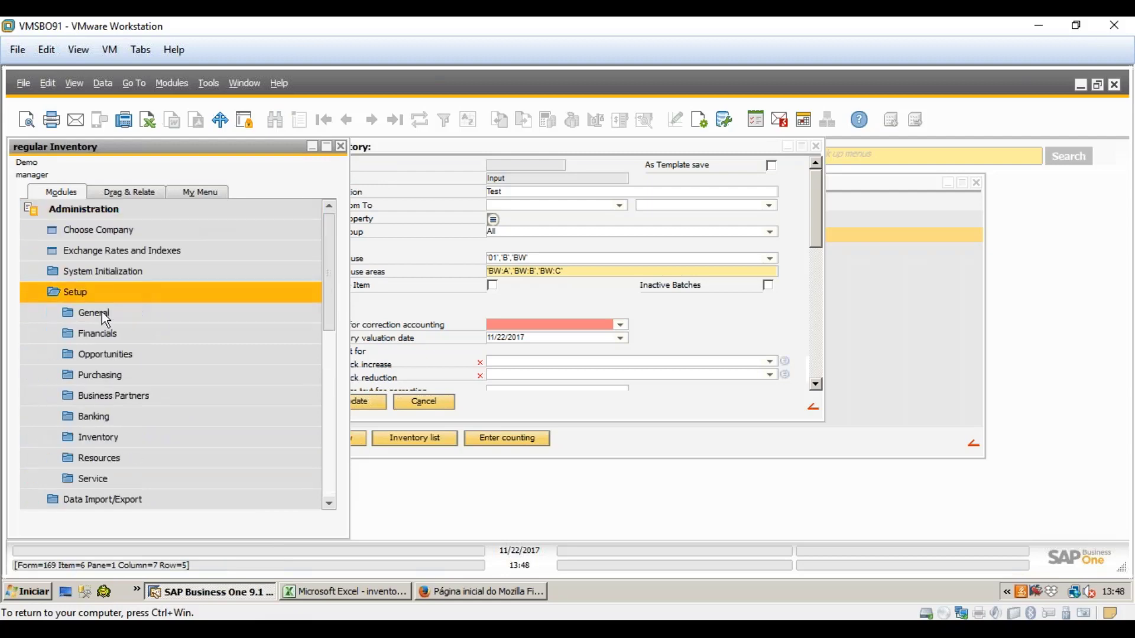
click(115, 443)
scroll(146, 447, down, 2)
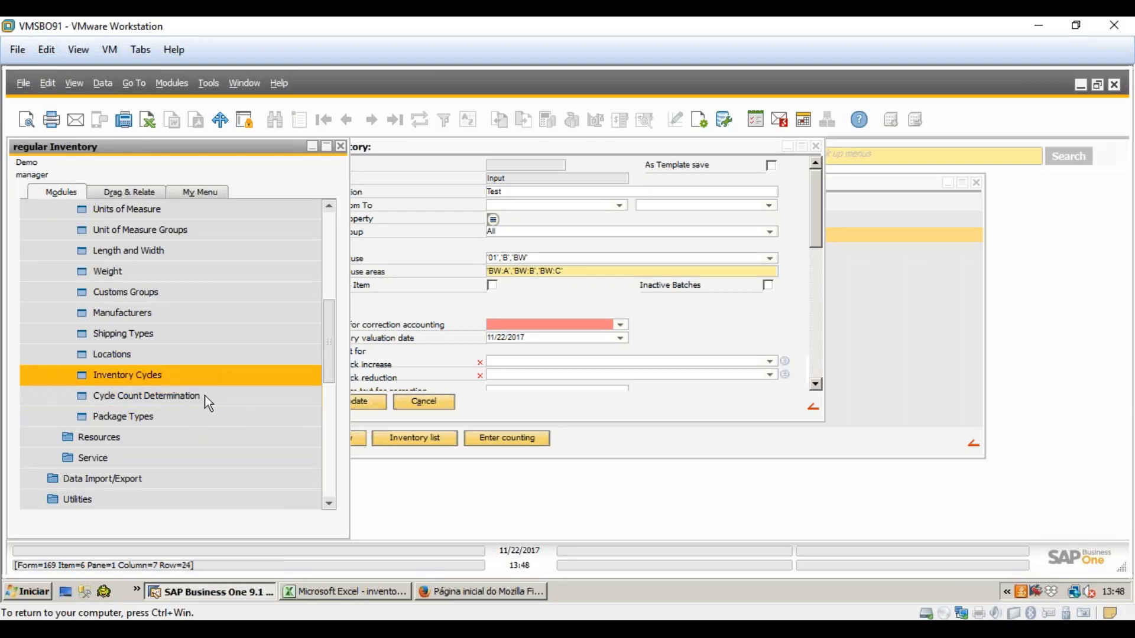
- Collapse the Administration module and return to the new inventory form
click(368, 151)
click(173, 152)
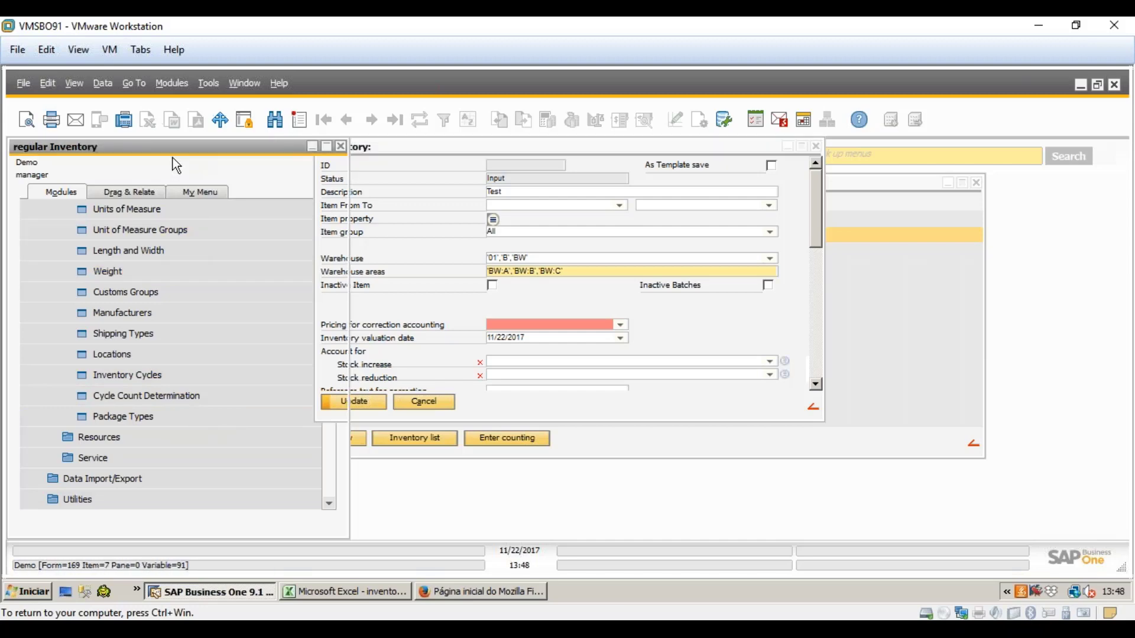
drag(341, 342, 338, 210)
click(218, 215)
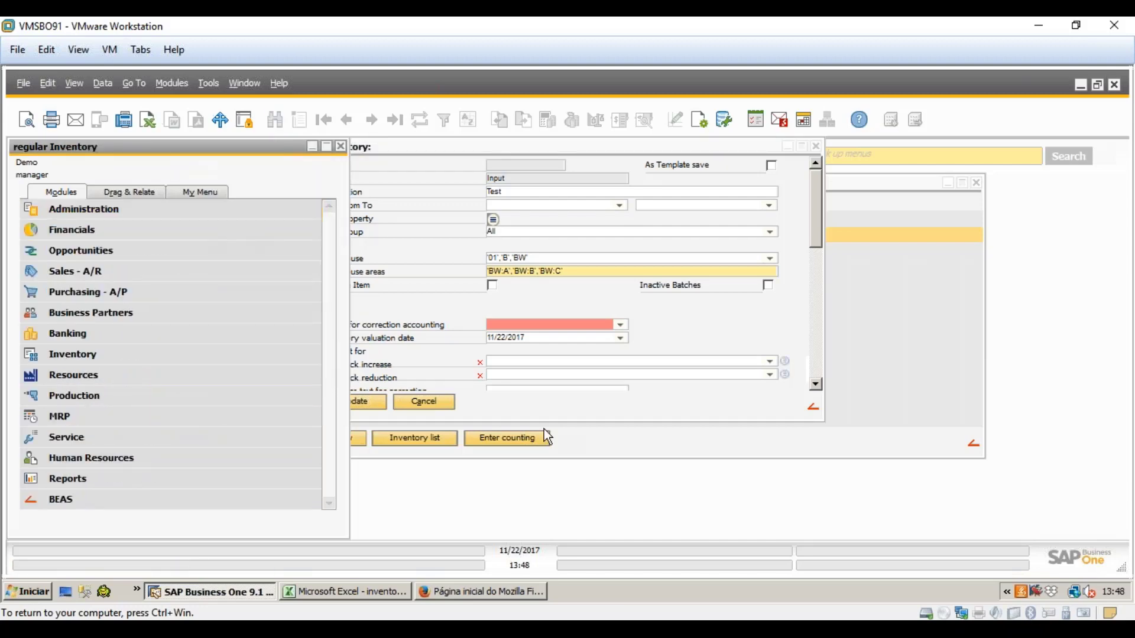
click(607, 387)
- Set correction pricing to Item valuation method with valuation date 10/31/2017
click(621, 324)
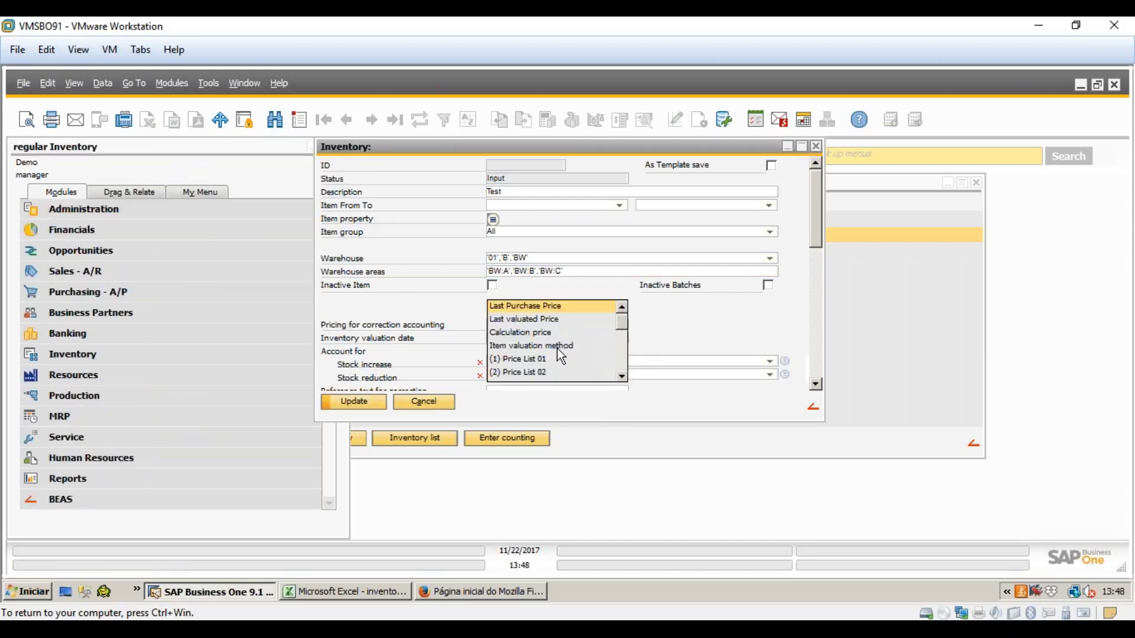
click(557, 348)
drag(819, 242, 829, 288)
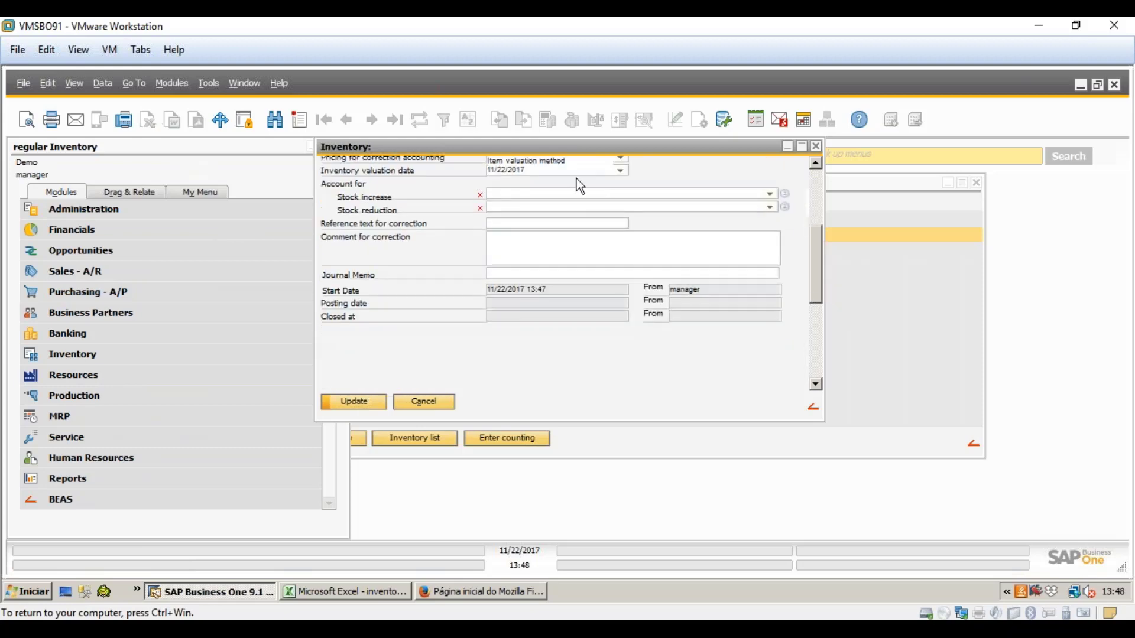
click(620, 171)
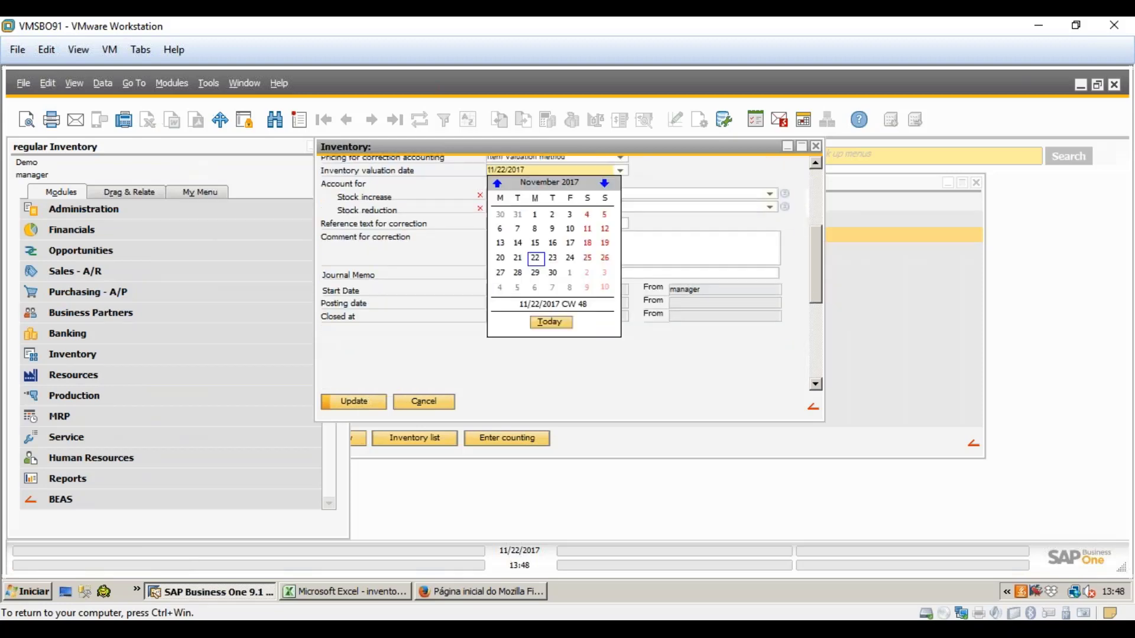
click(517, 215)
- Use account 11220000 (Savings) for stock increases and 11230000 (Credit Card) for reductions
click(509, 194)
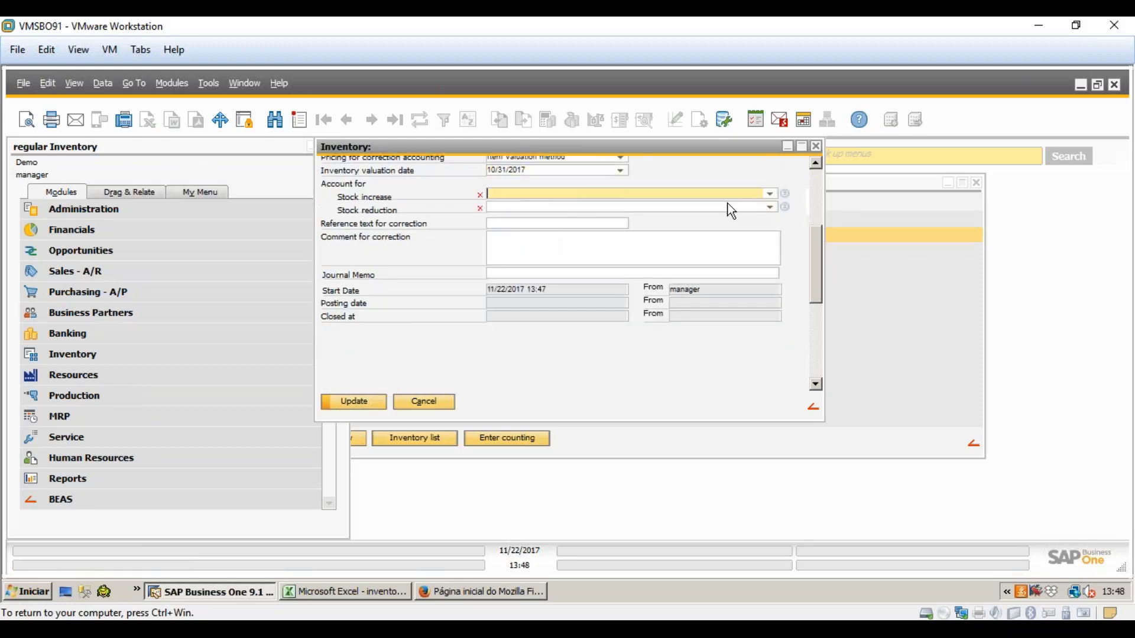
click(766, 196)
click(710, 246)
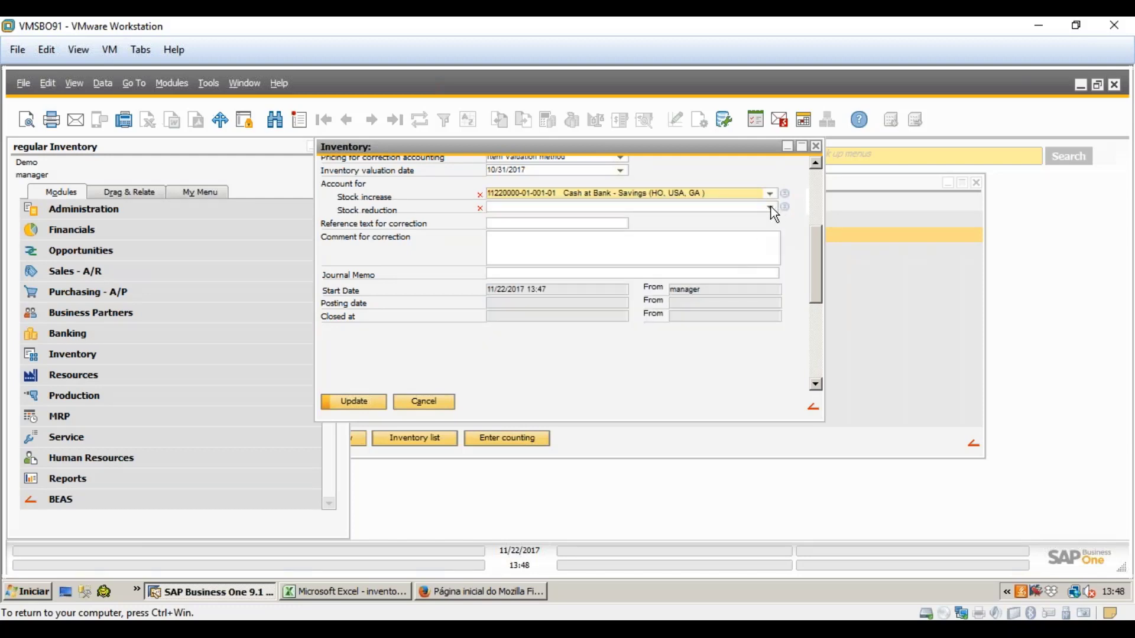
click(771, 206)
click(616, 272)
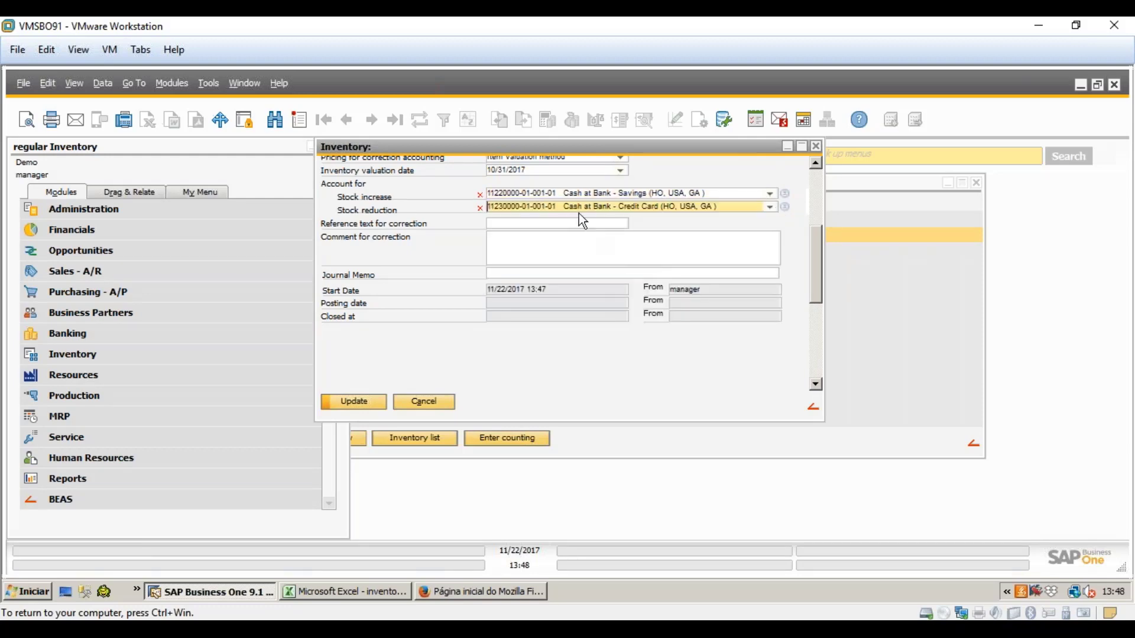
- Pass through the reference and comment fields, then save the new annual inventory
click(524, 227)
click(533, 254)
click(526, 227)
click(523, 247)
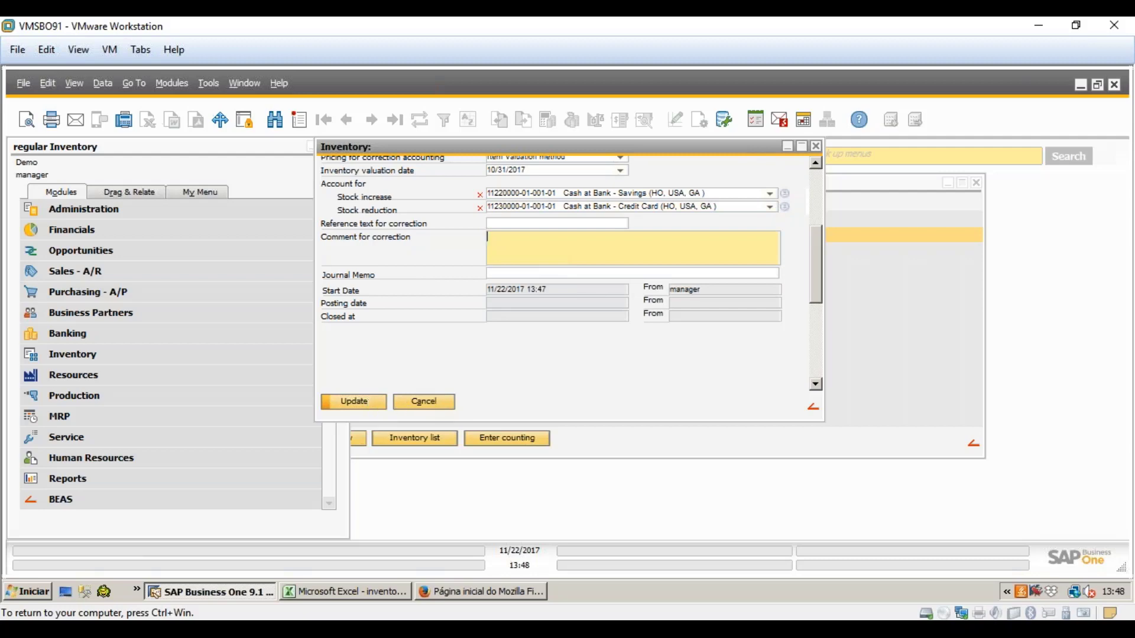
click(367, 405)
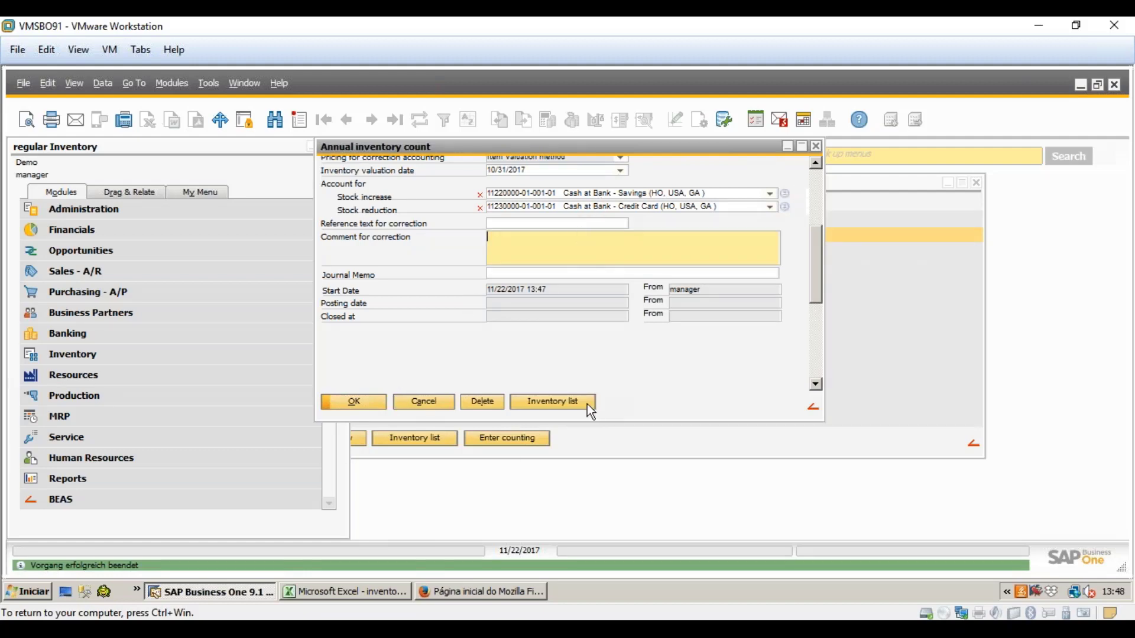
- Generate inventory list 12 and switch between its counting-lists and administration views
click(552, 402)
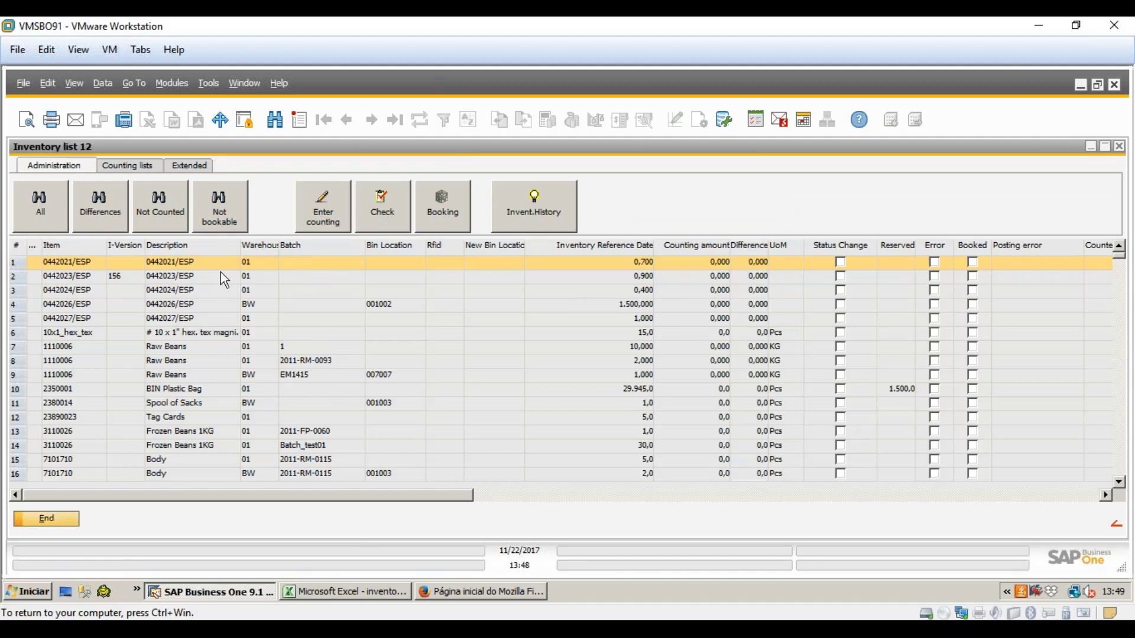
mouse_move(395, 502)
mouse_down()
mouse_move(981, 502)
mouse_move(395, 503)
mouse_up()
click(139, 165)
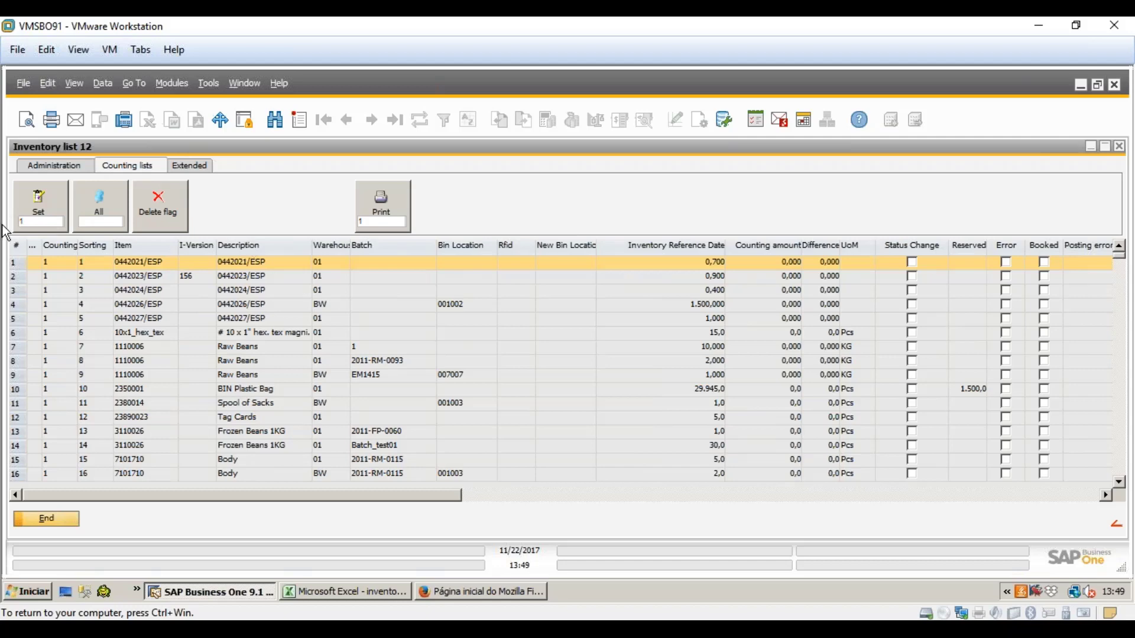
click(51, 168)
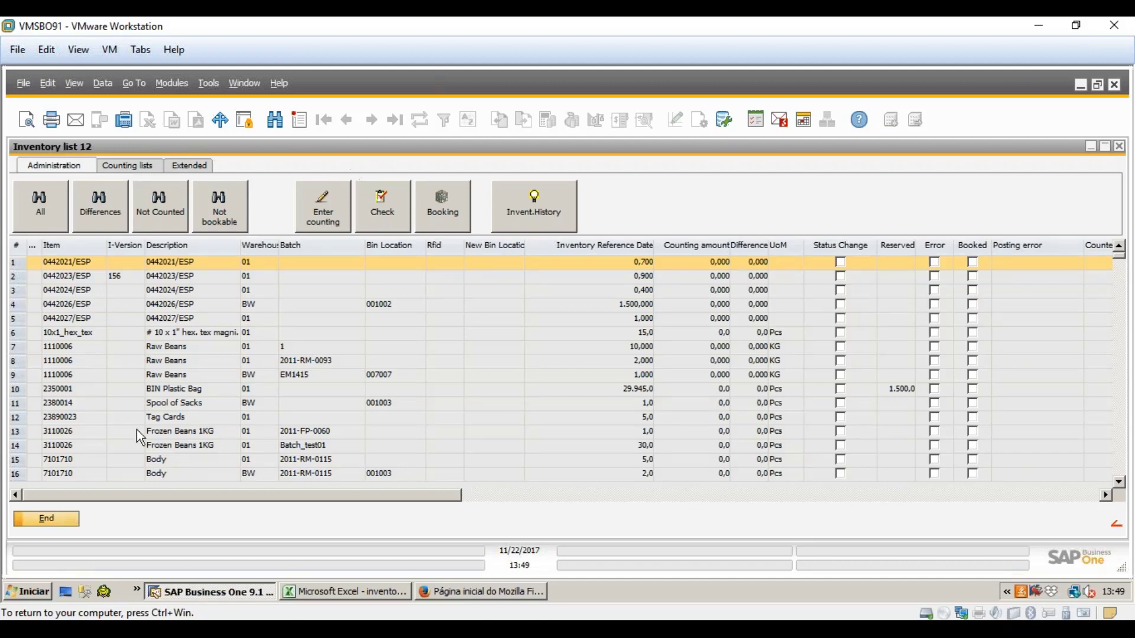
- Show the list's extended functions and bring up inventory.txt in Excel
click(190, 168)
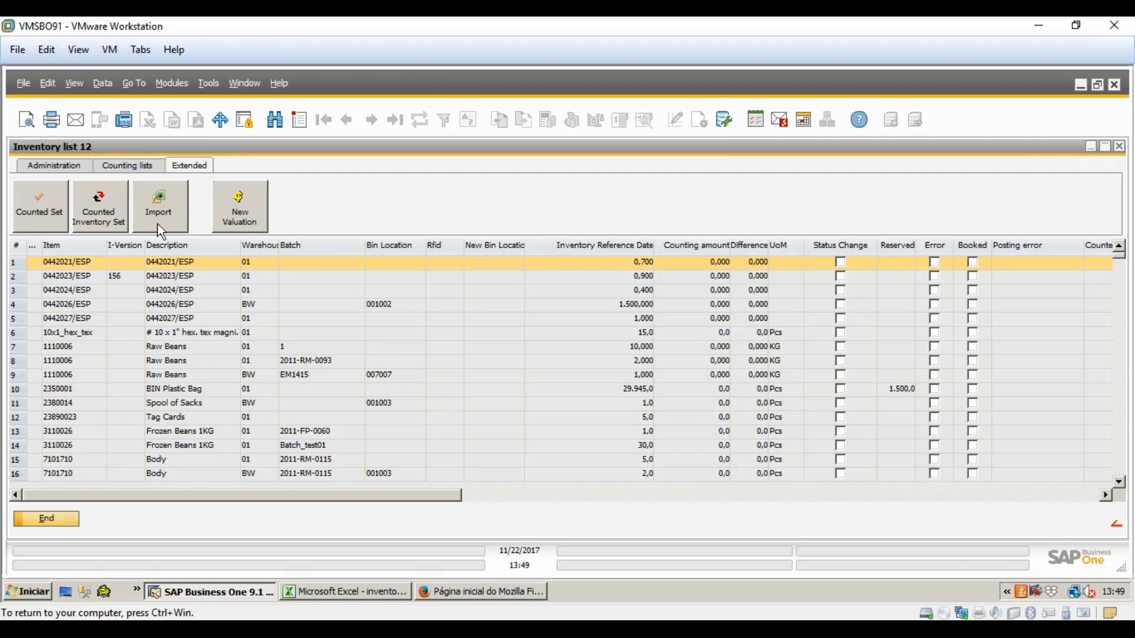
scroll(211, 408, down, 20)
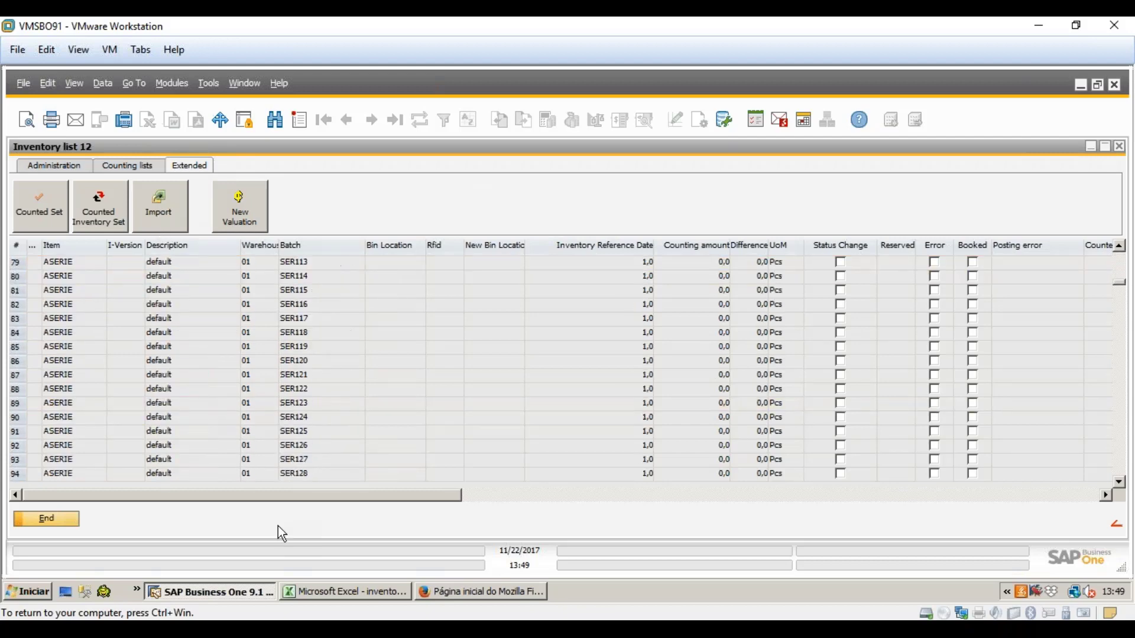
click(348, 592)
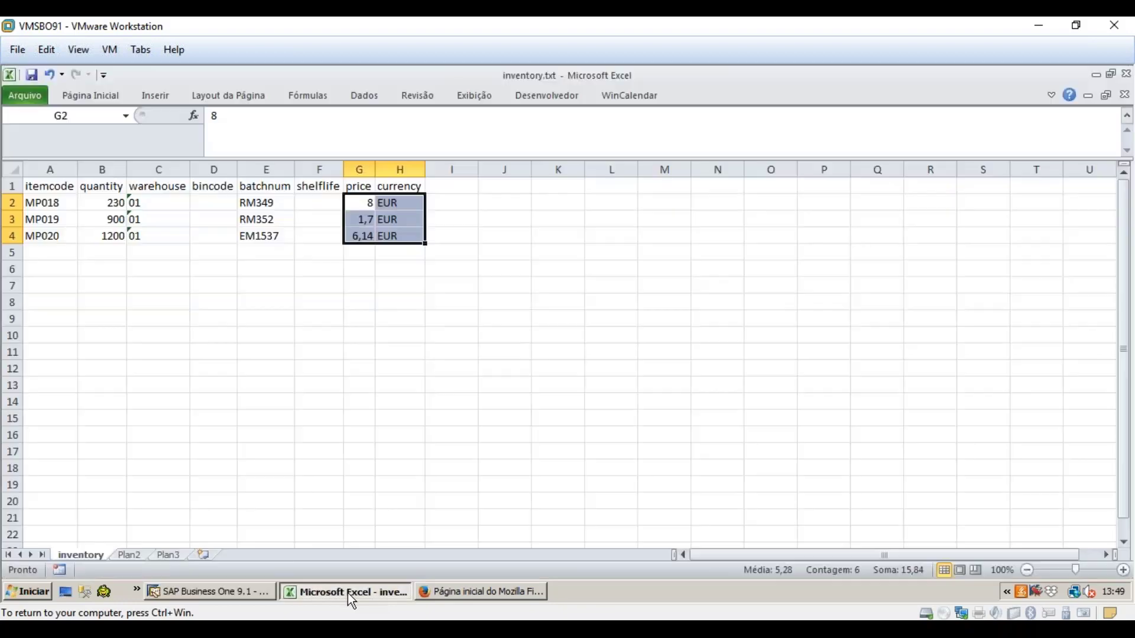
- Select the three counted rows A2:H4 in Excel and return to SAP's inventory list
click(51, 202)
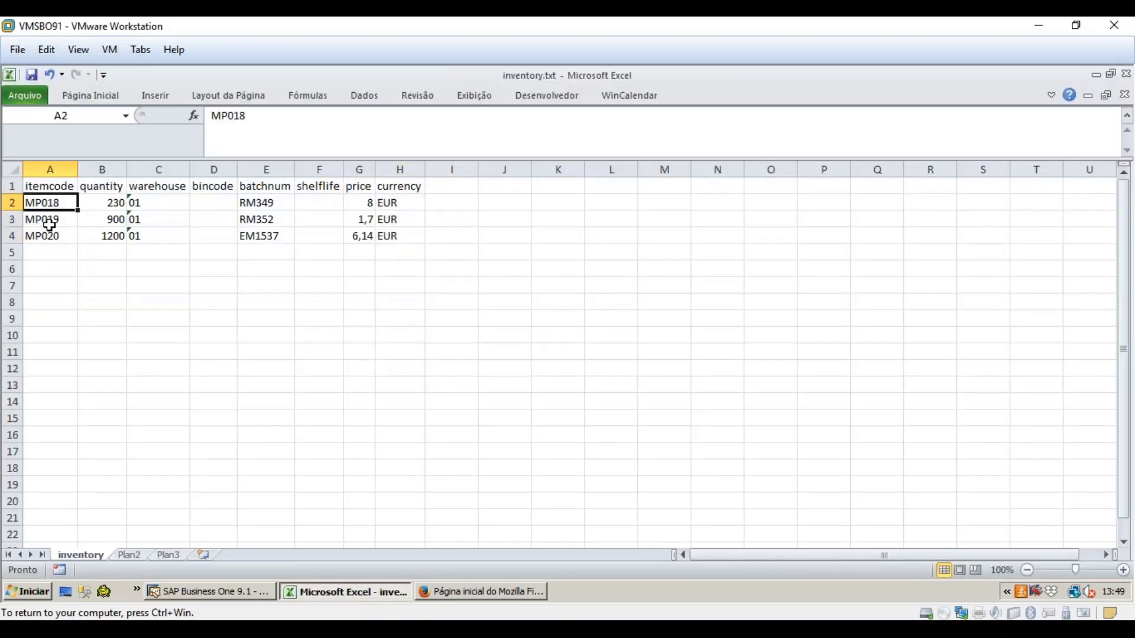
drag(65, 198, 413, 235)
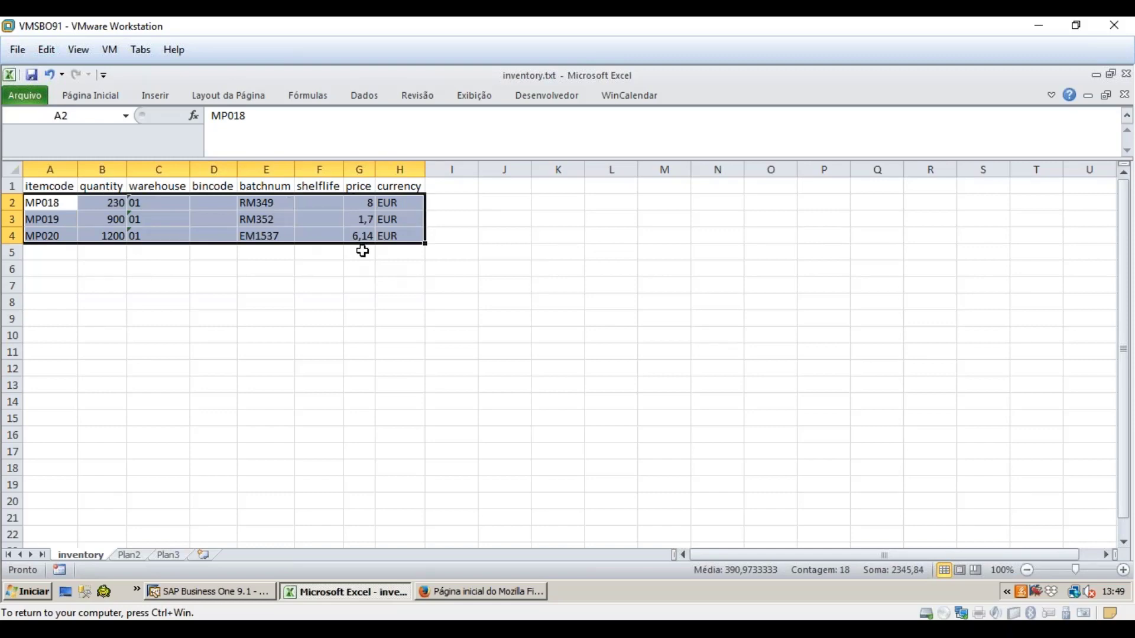
key(alt+Tab)
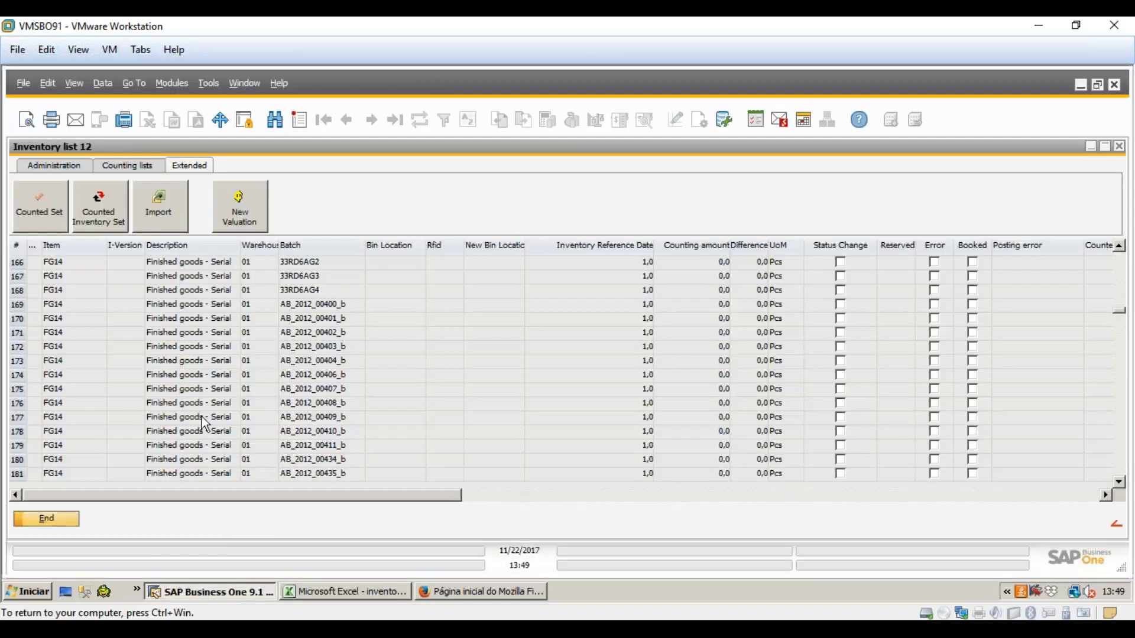
click(201, 417)
scroll(249, 424, down, 15)
drag(1123, 323, 1123, 354)
scroll(273, 396, up, 13)
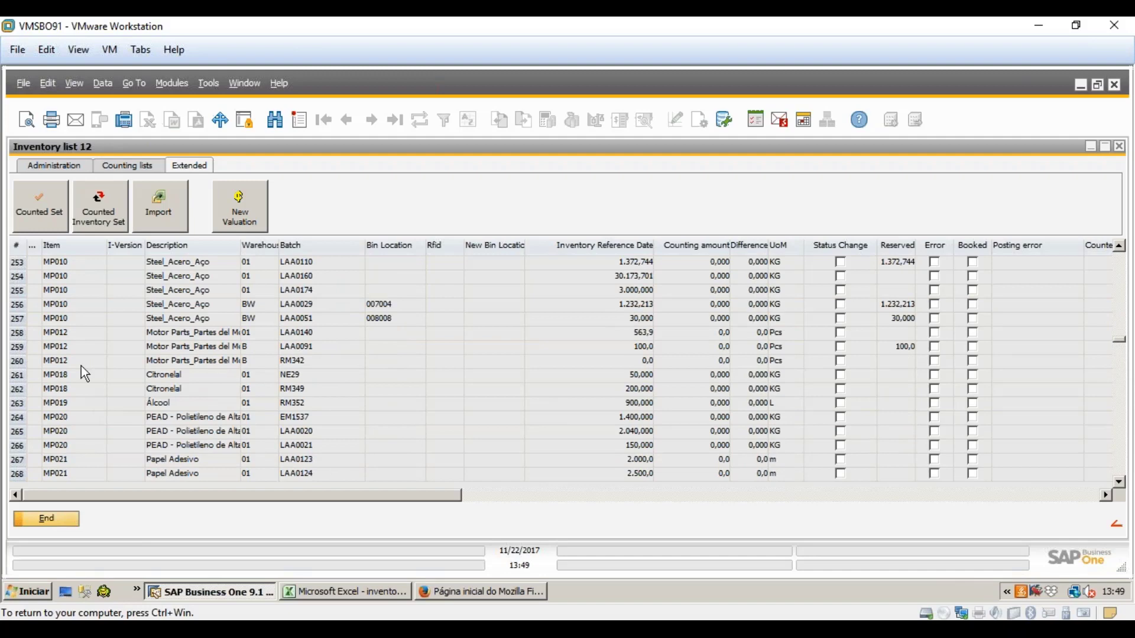
- Compare batches RM349, RM352 and EM1537 for MP018–MP020 between SAP and the Excel file
click(77, 390)
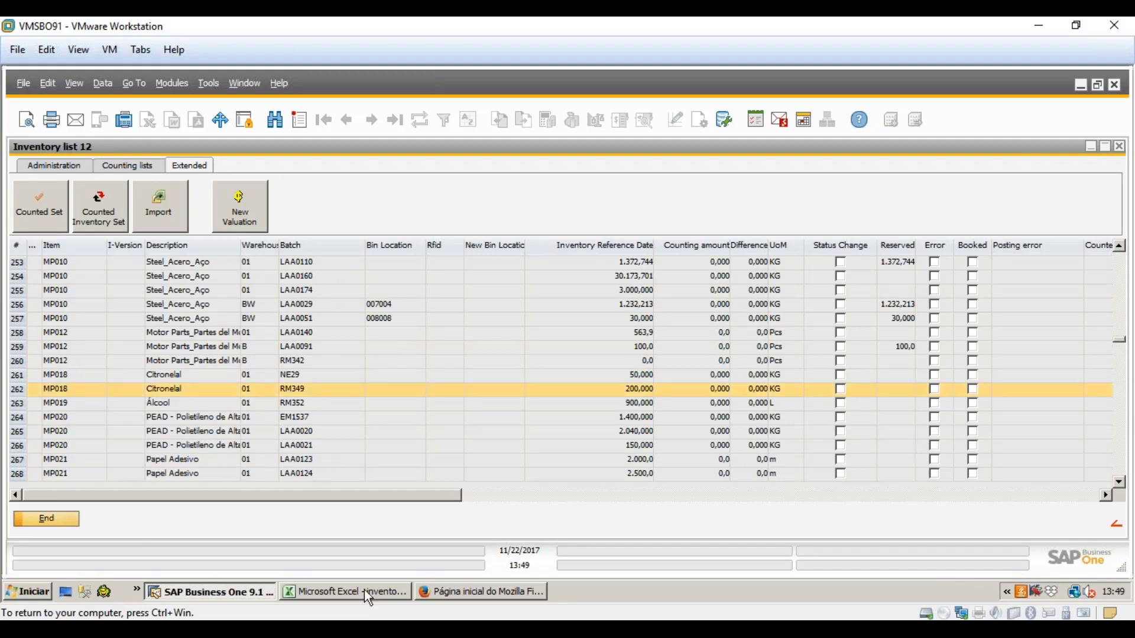
click(365, 591)
click(266, 201)
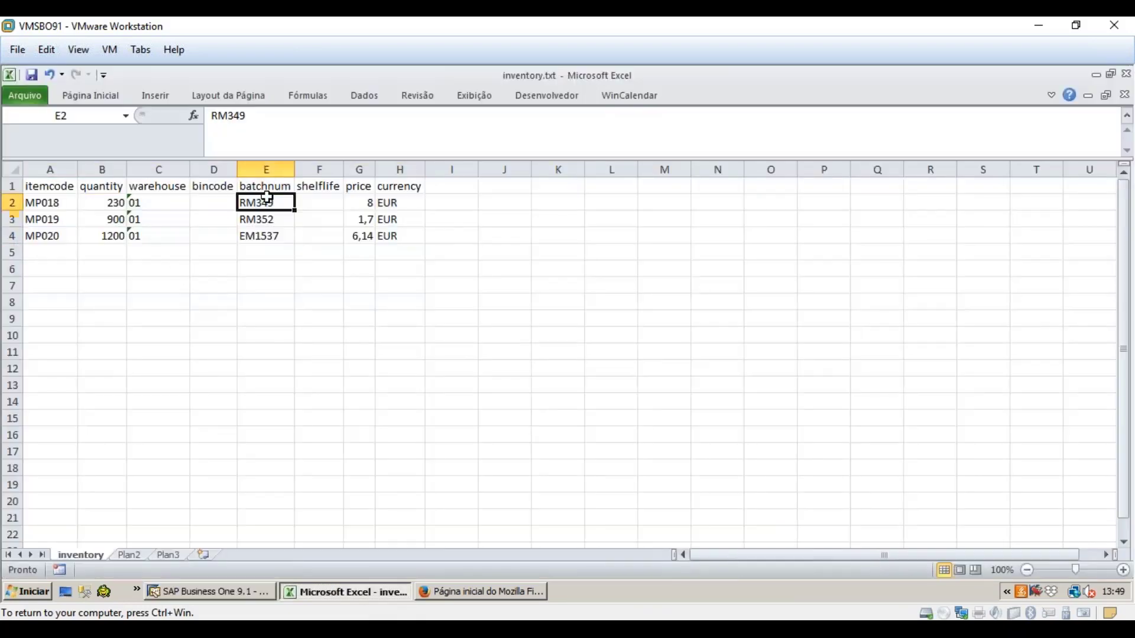
click(217, 598)
key(Down)
key(Down)
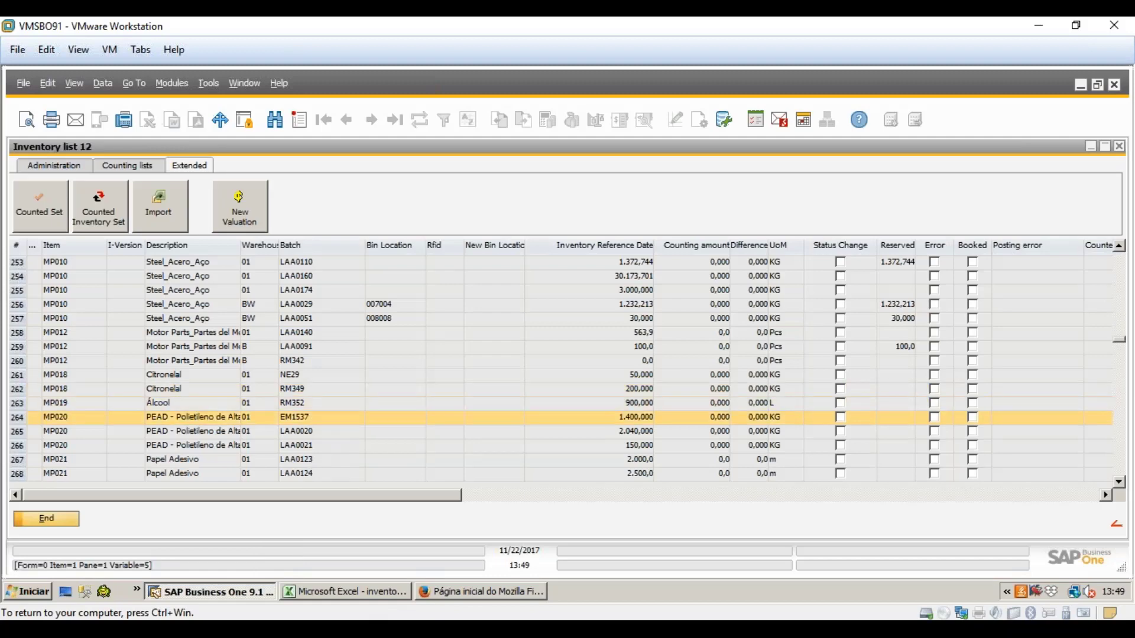
click(345, 592)
click(265, 232)
click(210, 592)
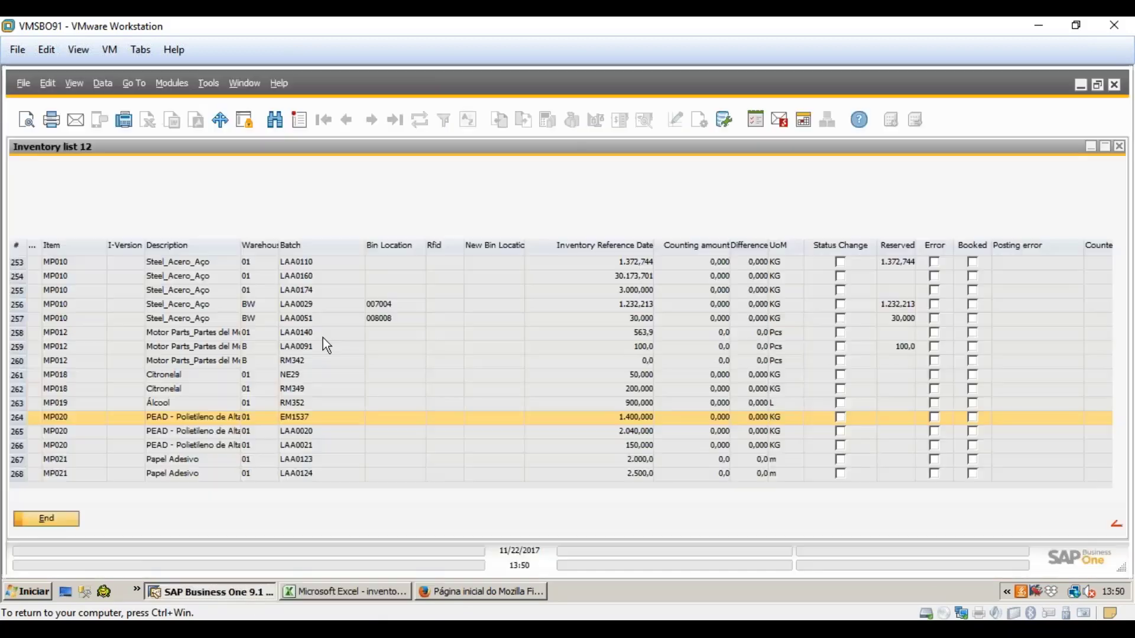
click(296, 390)
click(298, 405)
click(300, 418)
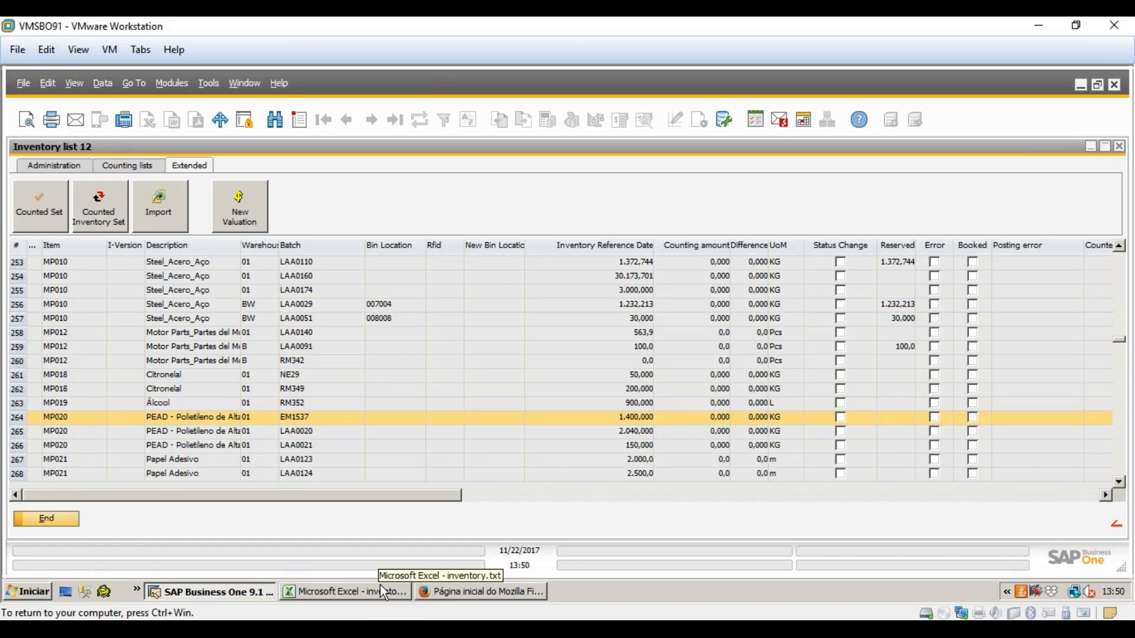
- Import inventory.txt from the Desktop into inventory list 12, confirming the import prompt
click(156, 206)
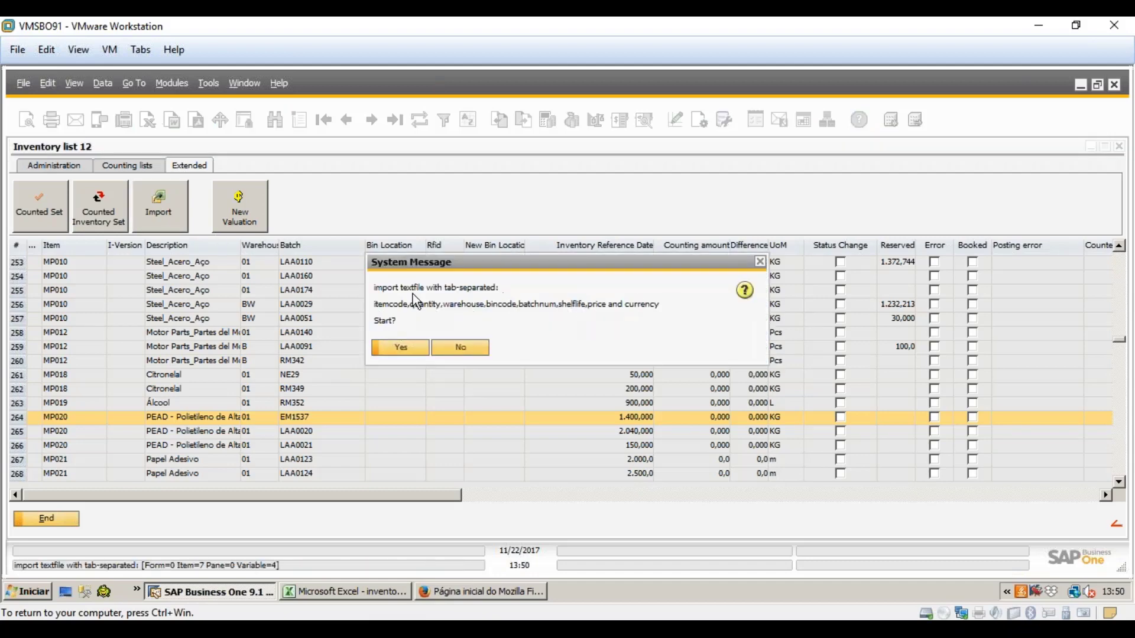
click(399, 347)
click(226, 131)
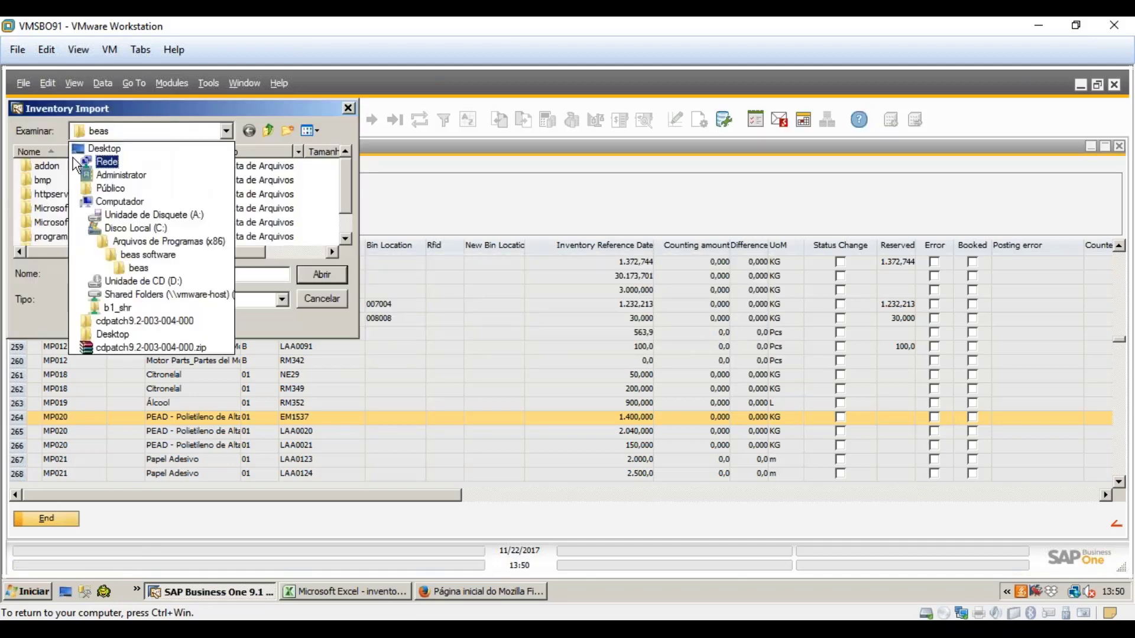
click(102, 149)
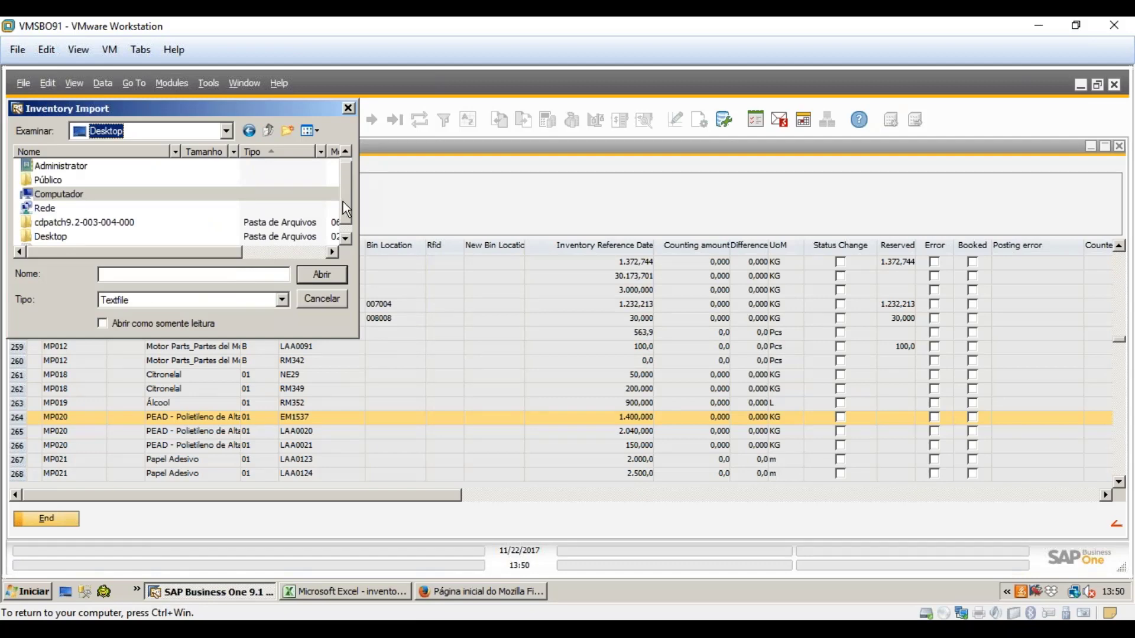
scroll(346, 208, down, 1)
double_click(48, 239)
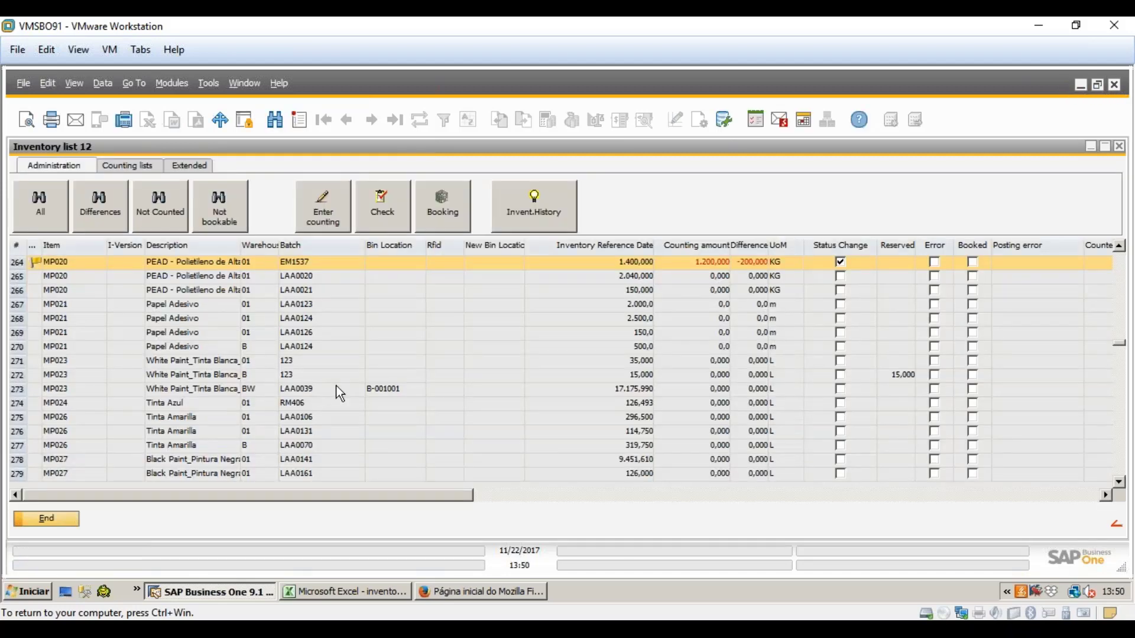
scroll(219, 355, up, 2)
click(40, 323)
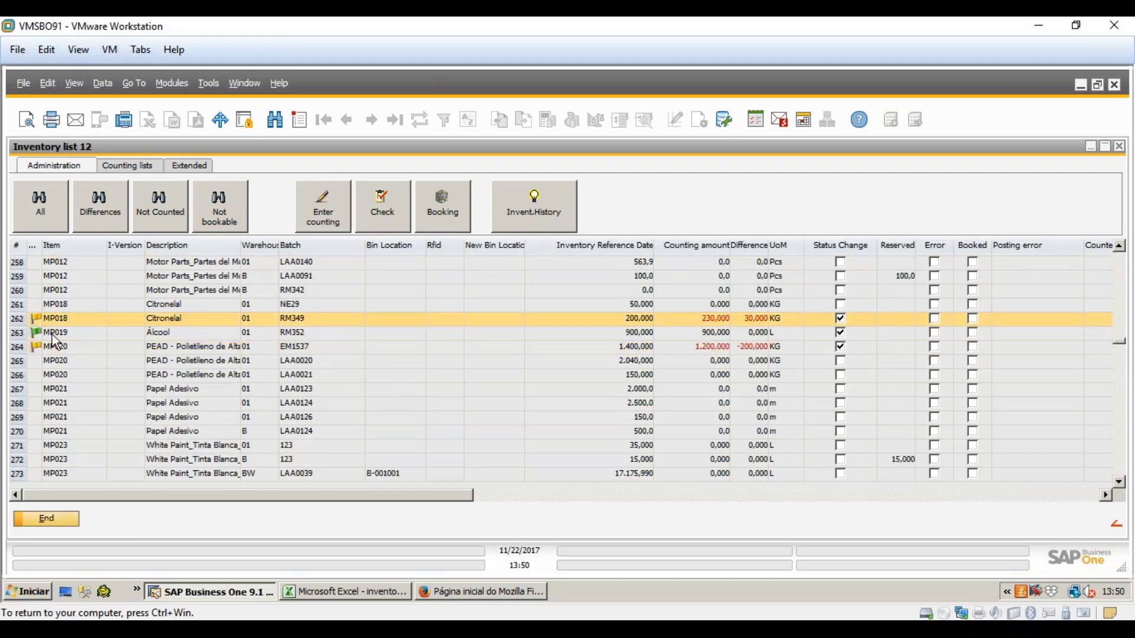
click(52, 335)
click(60, 348)
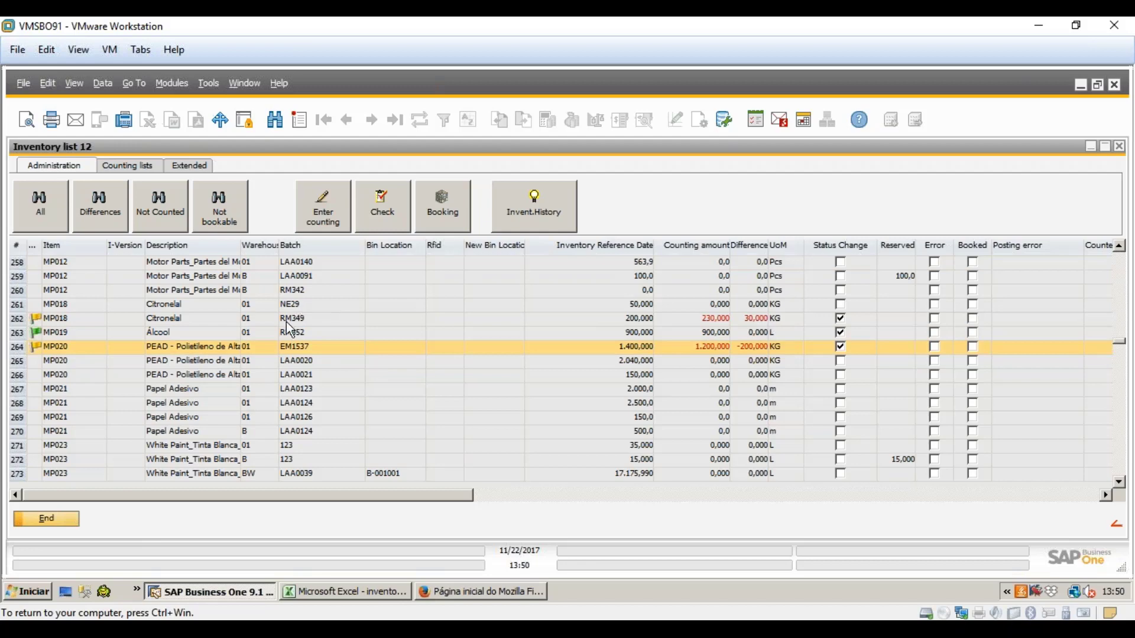
scroll(289, 373, up, 15)
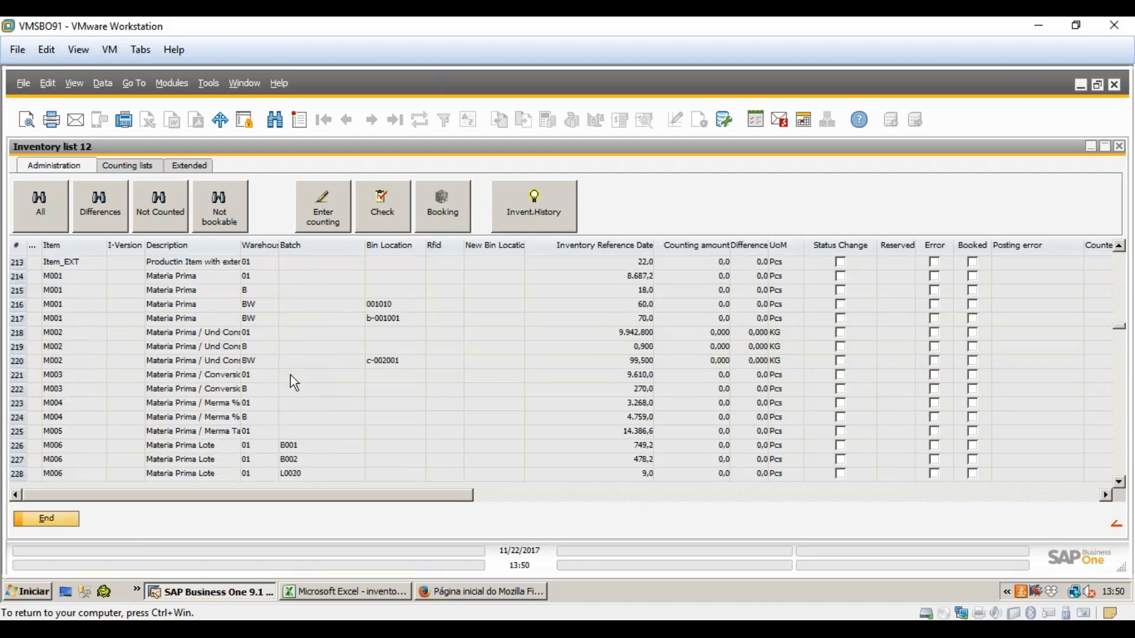
scroll(290, 376, down, 16)
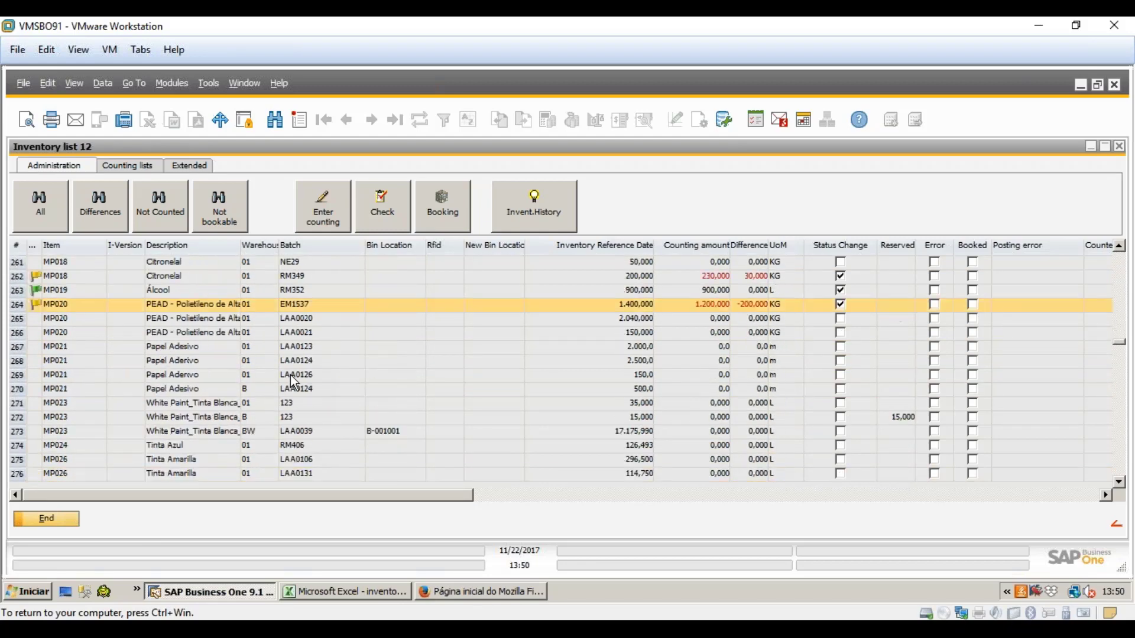